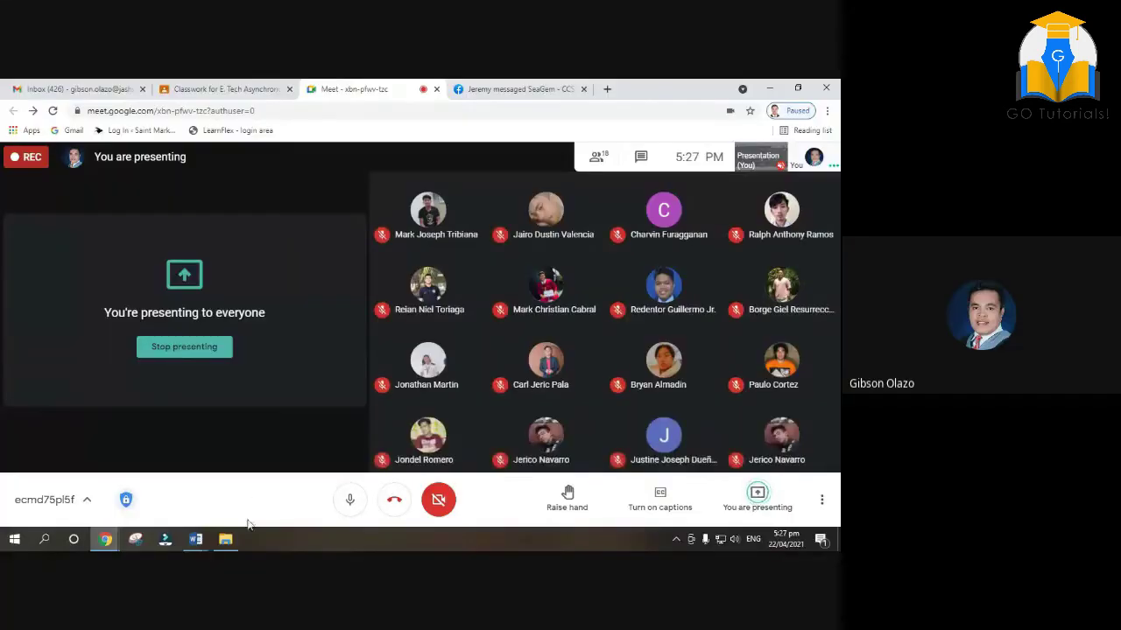
Step: Launch Word 2016 from the Start menu's app list
left_click(15, 539)
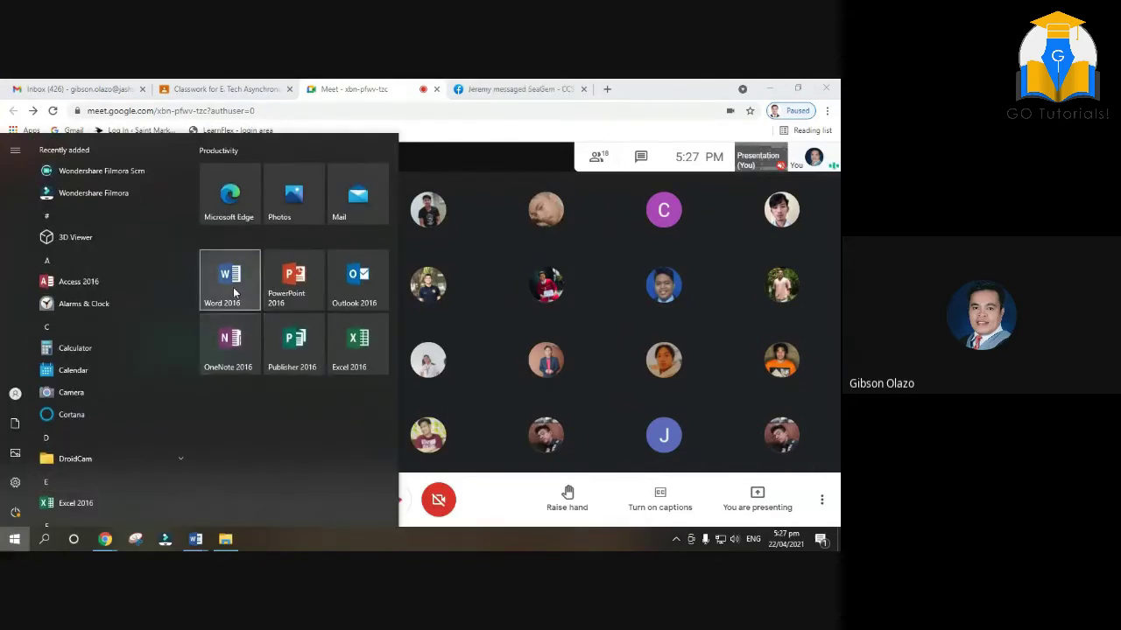
scroll(92, 340, "down", 10)
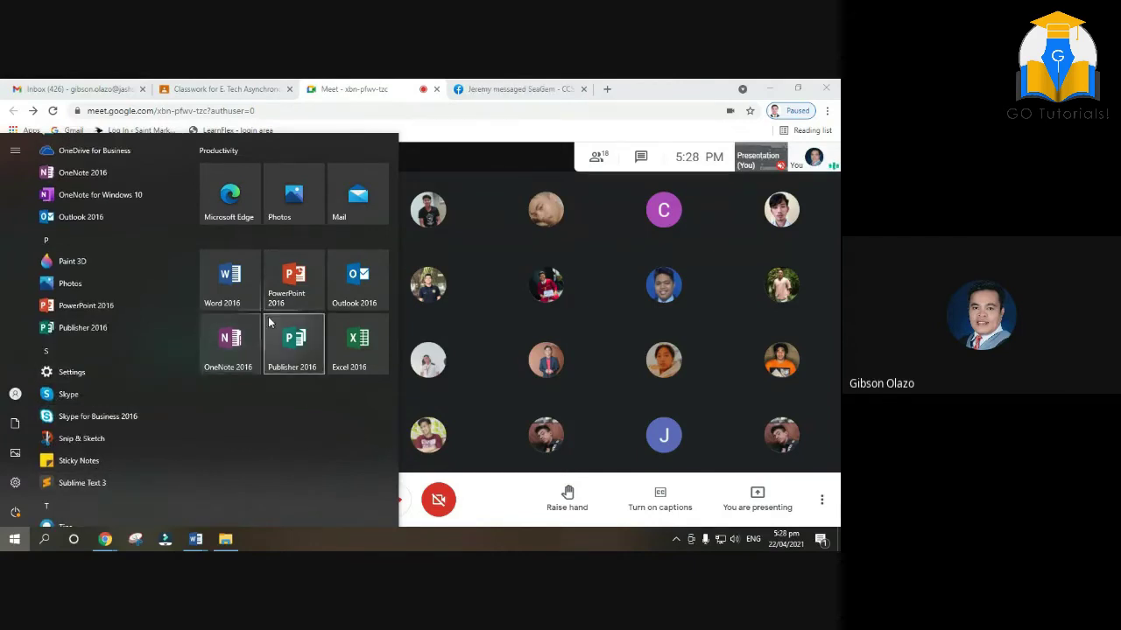
left_click(480, 521)
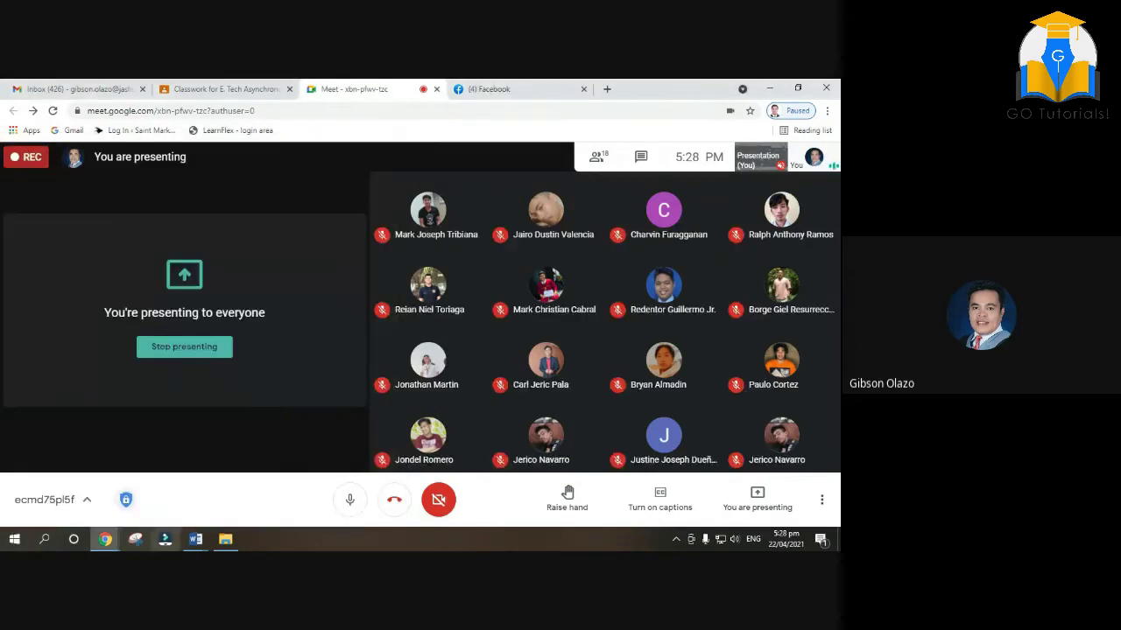
left_click(15, 541)
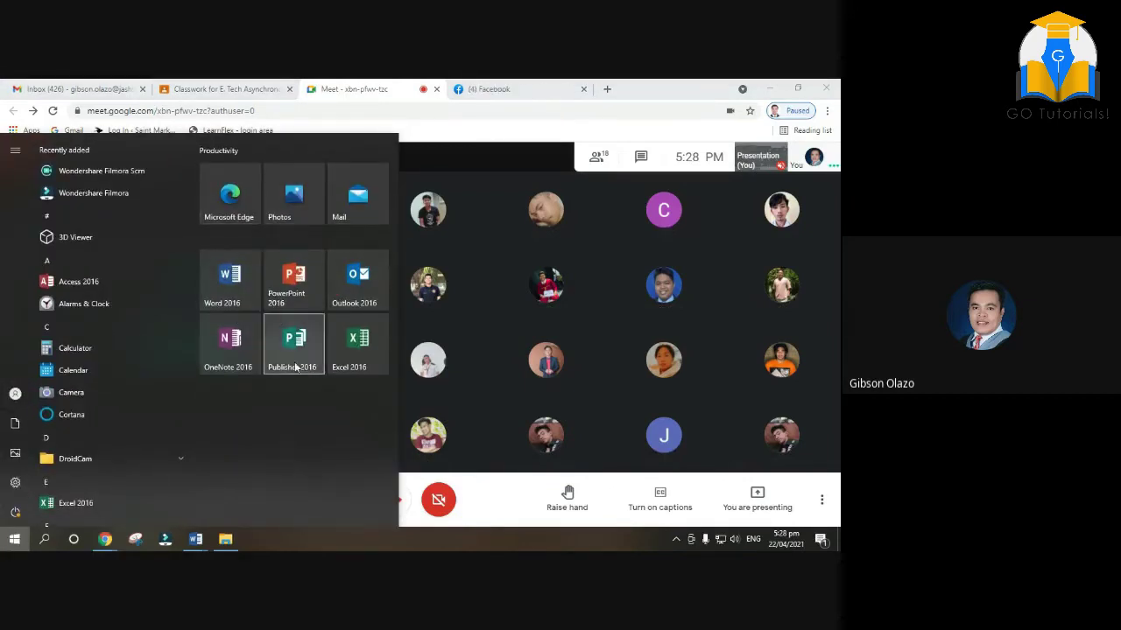
left_click(232, 289)
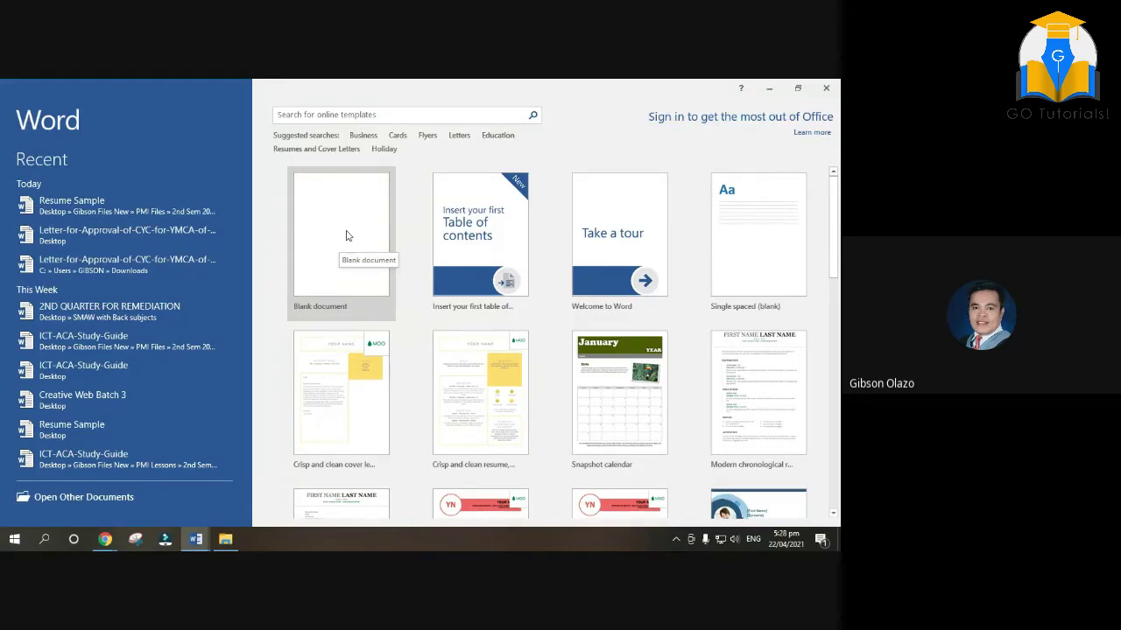
Step: Create a blank document, zoom to 120%, and apply the No Spacing style
left_click(343, 237)
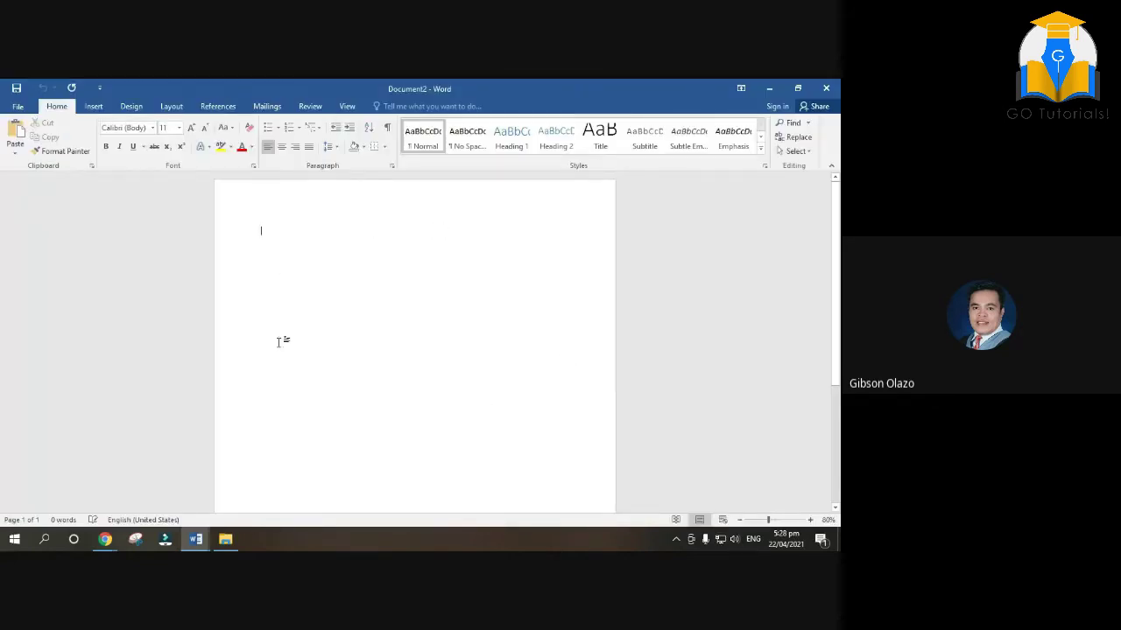
left_click(810, 520)
left_click(810, 520)
left_click(810, 520)
left_click(806, 520)
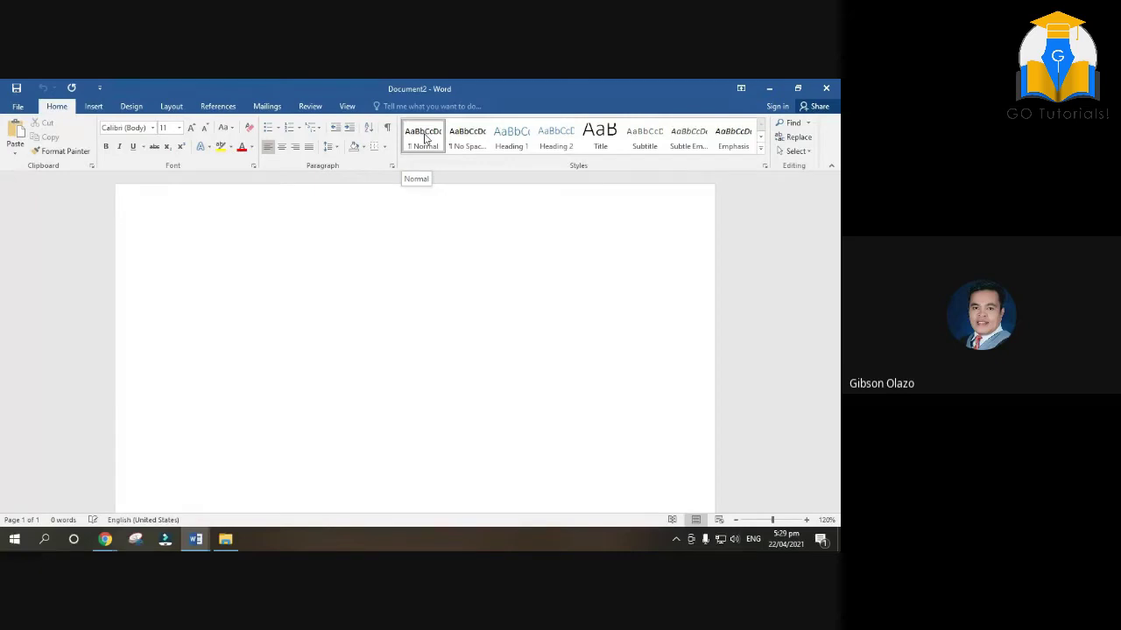
left_click(474, 139)
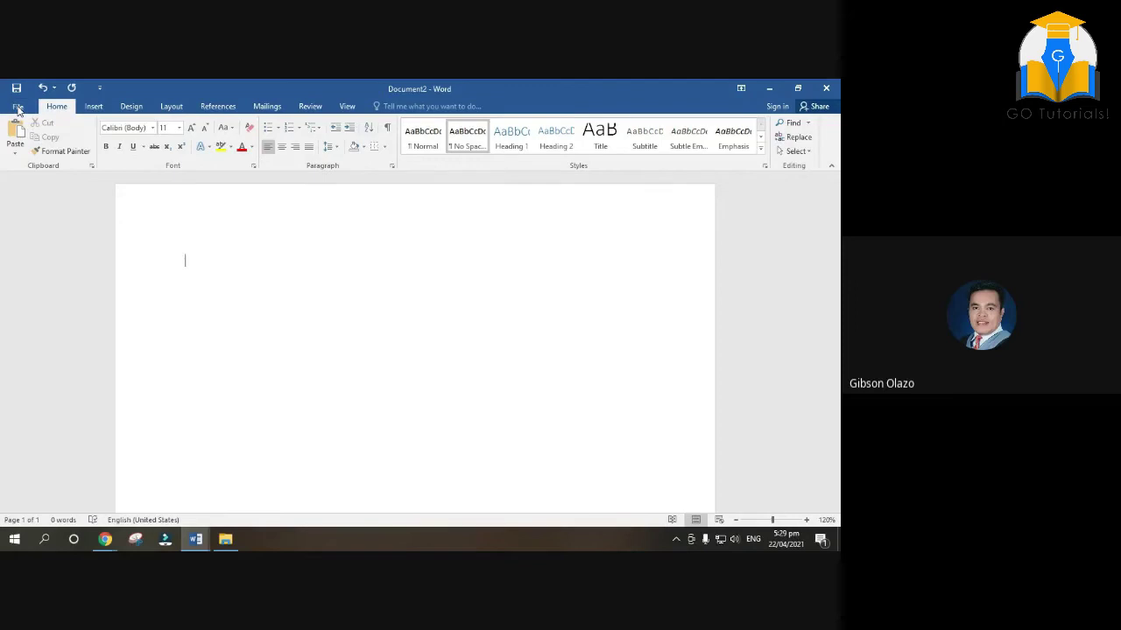
left_click(18, 107)
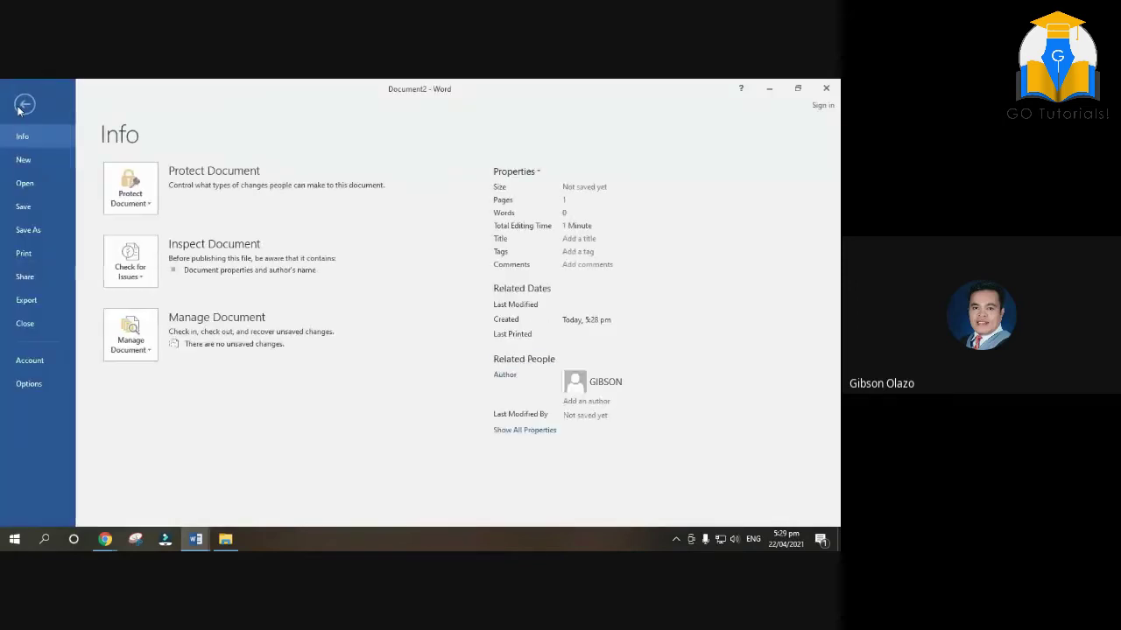
left_click(21, 105)
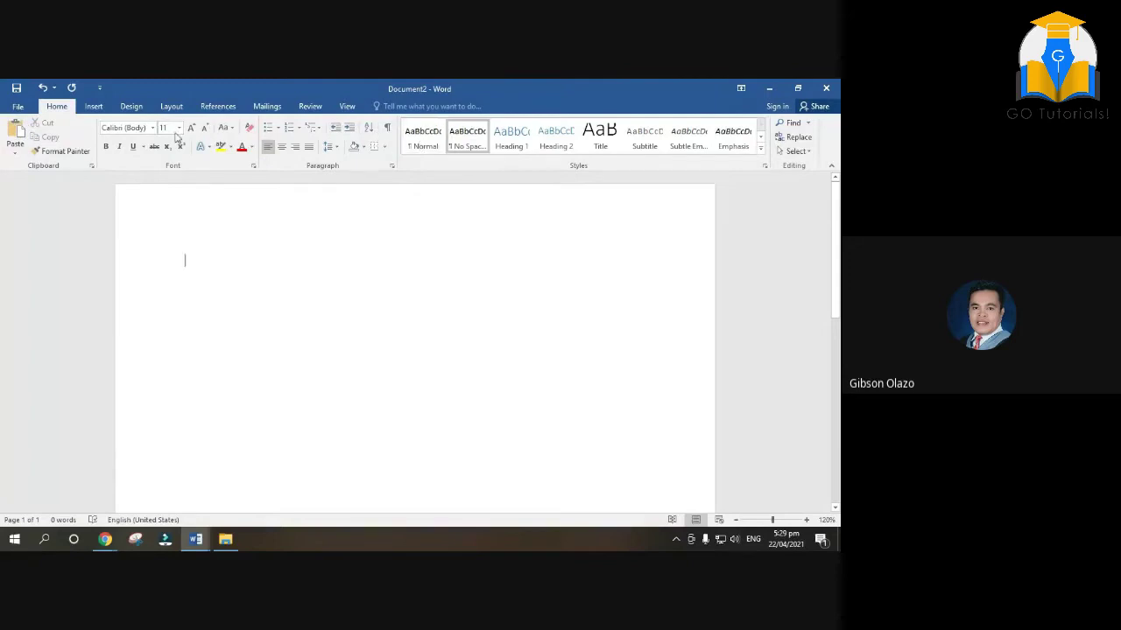
left_click(94, 109)
left_click(133, 107)
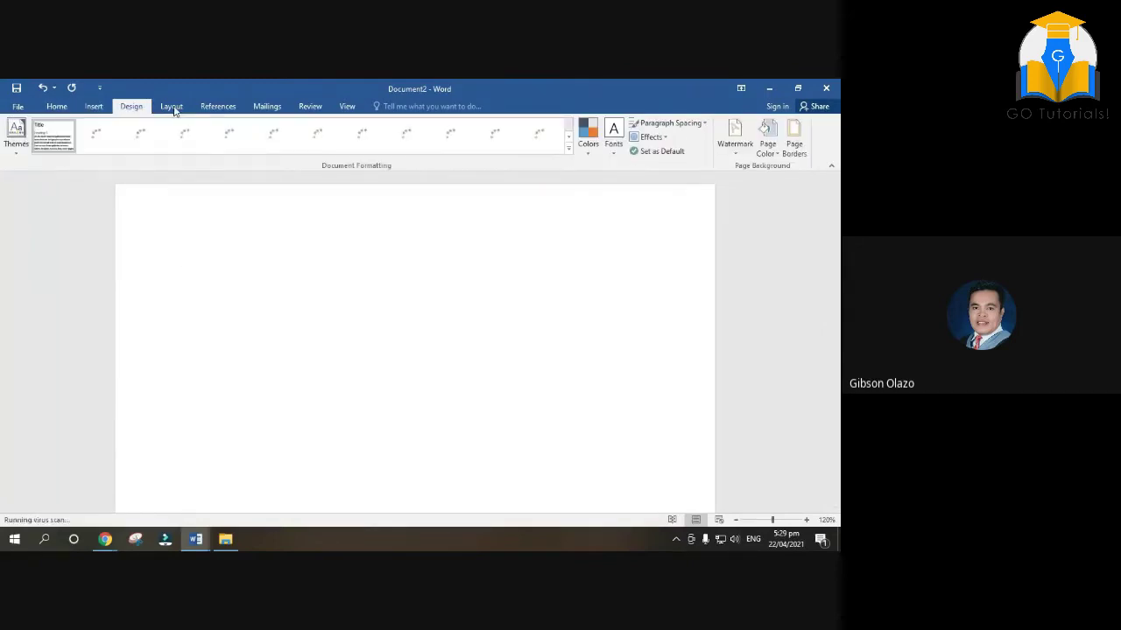
left_click(92, 109)
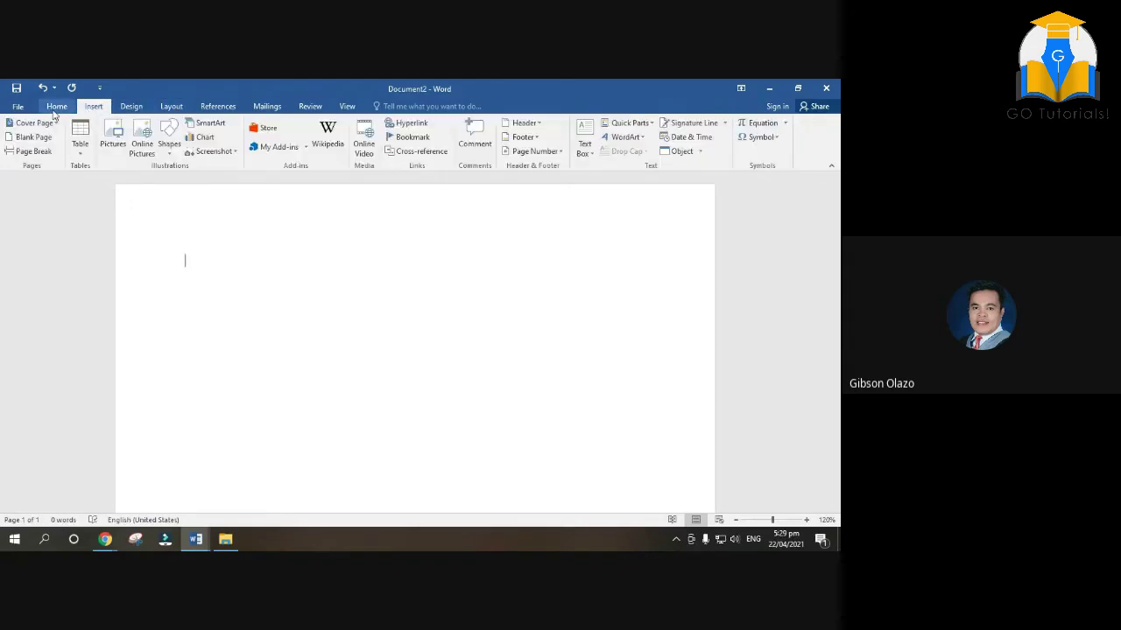
left_click(57, 108)
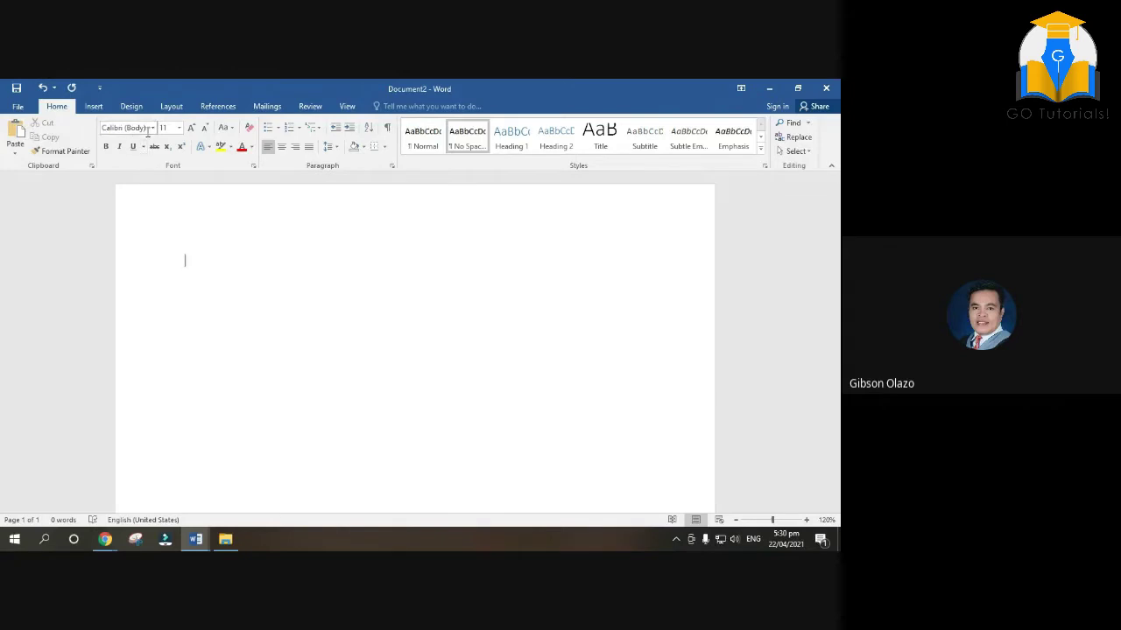
left_click(152, 128)
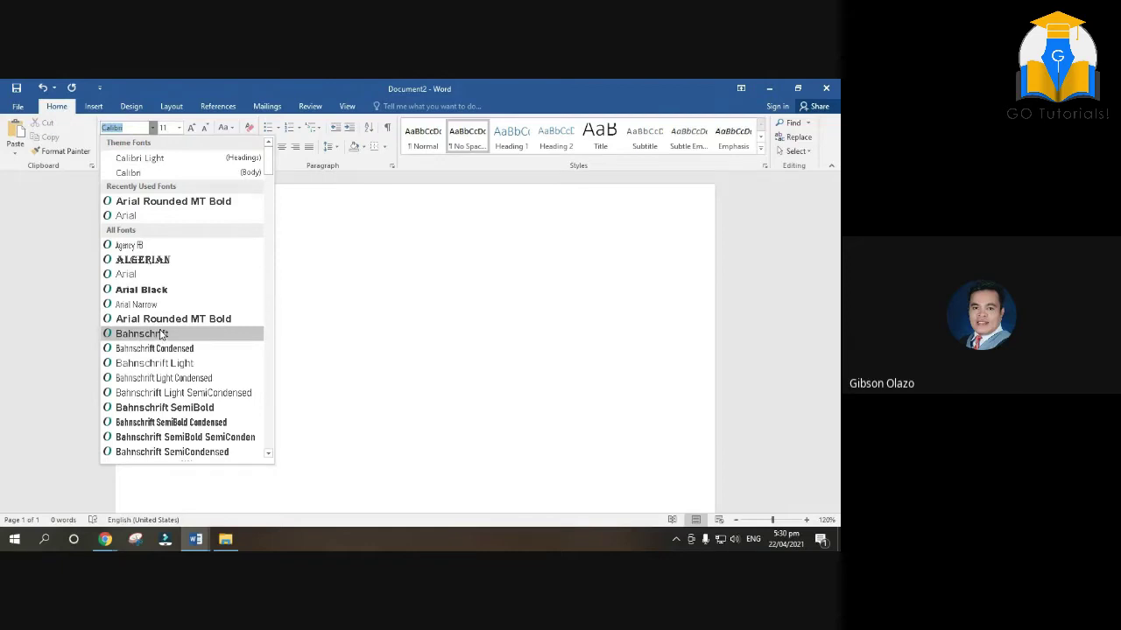
left_click(407, 247)
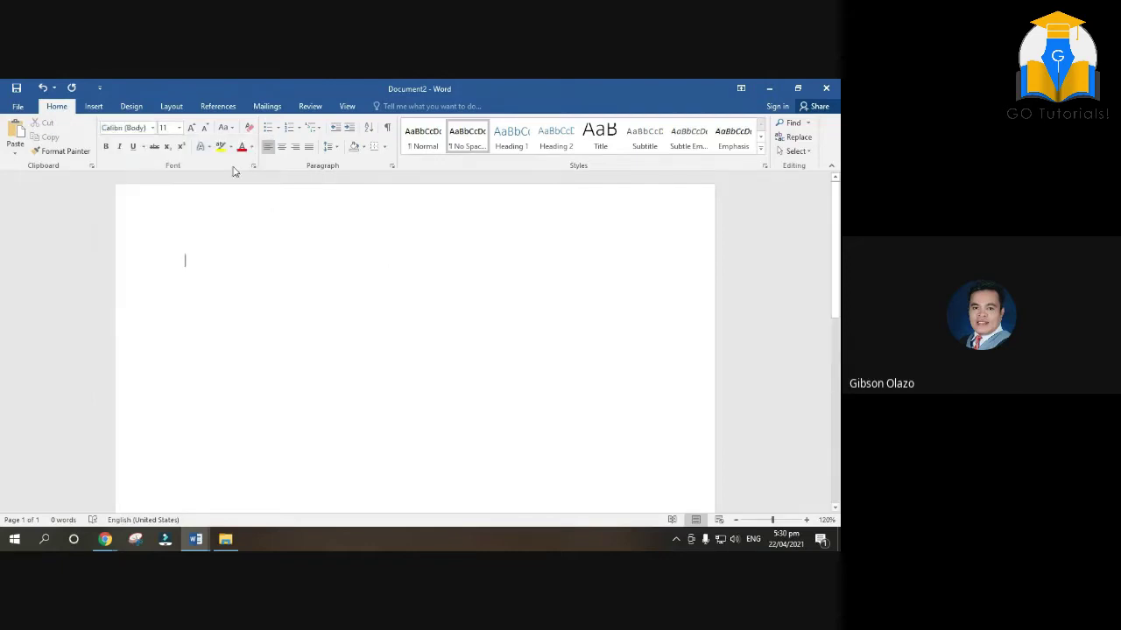
left_click(179, 130)
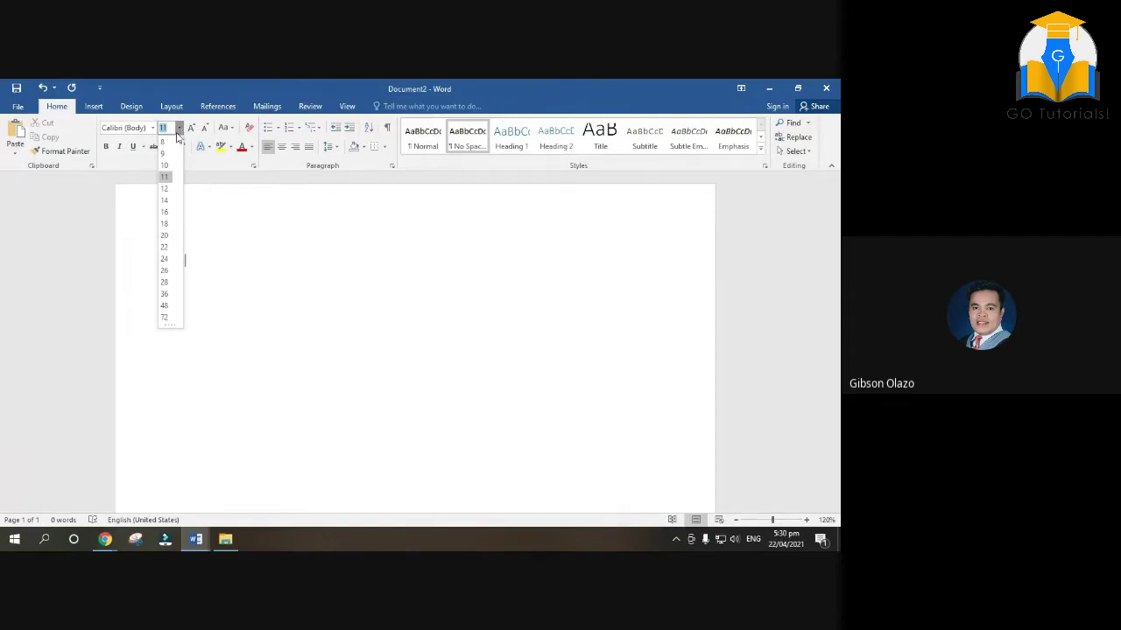
left_click(218, 201)
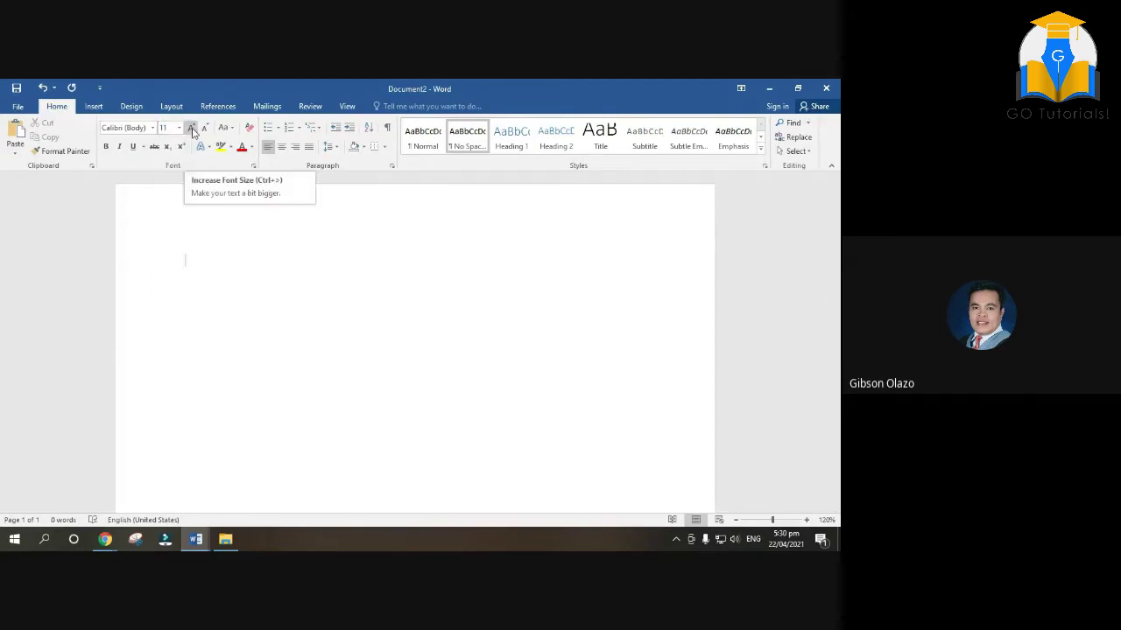
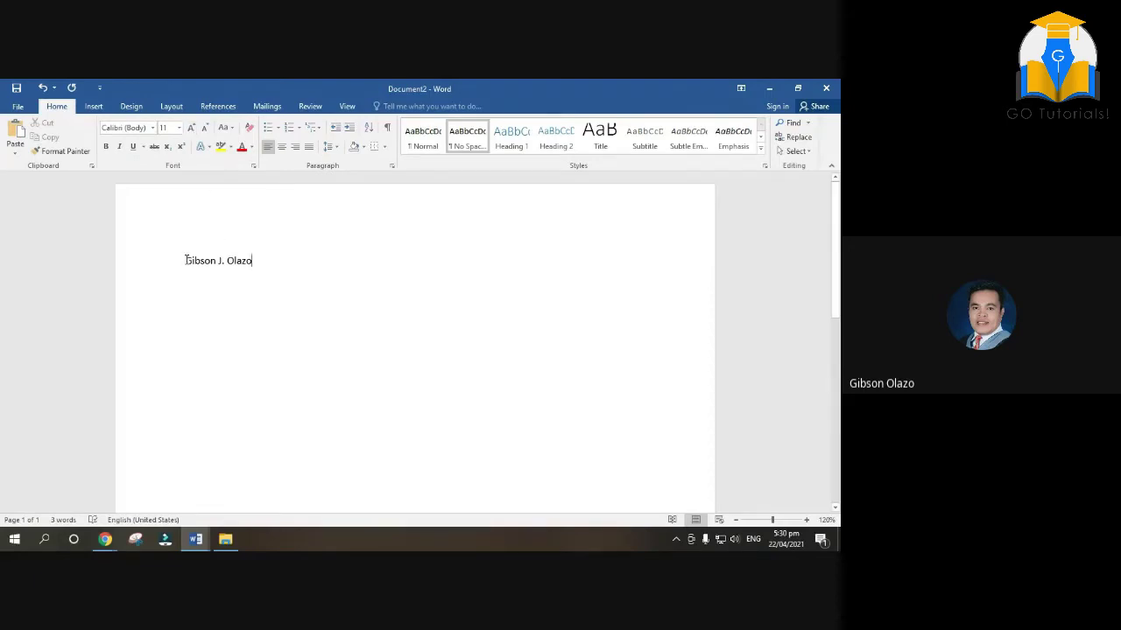
Step: Select the entire full-name line at the top of the page
left_click_drag(186, 260, 216, 260)
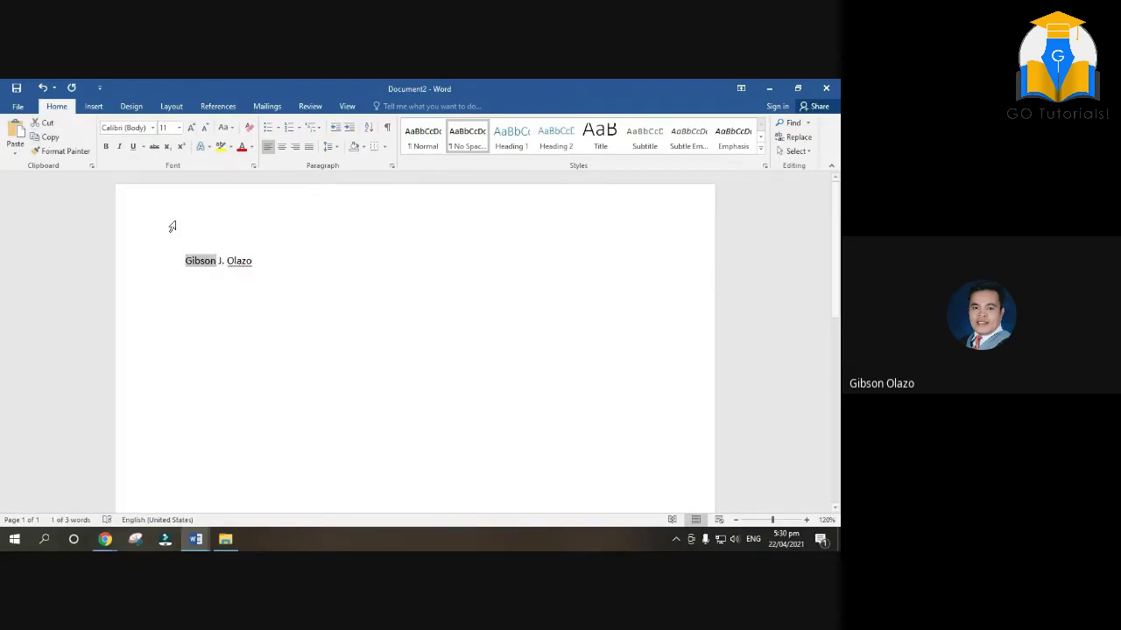
left_click(293, 286)
left_click_drag(187, 261, 256, 261)
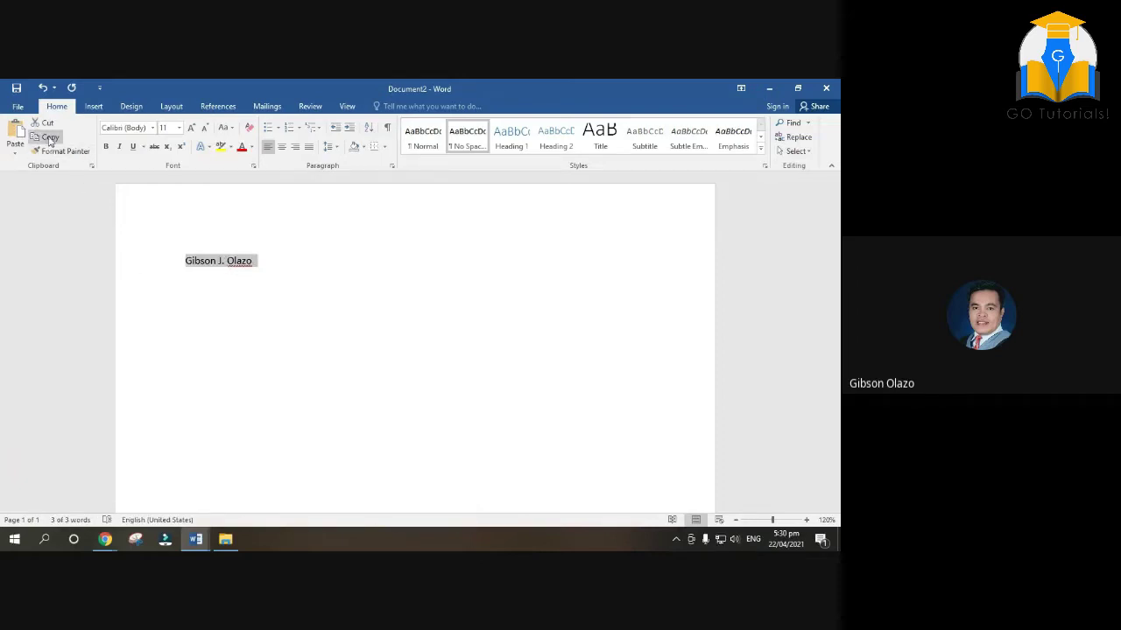
left_click(188, 261)
left_click_drag(186, 261, 255, 261)
key("ctrl+c")
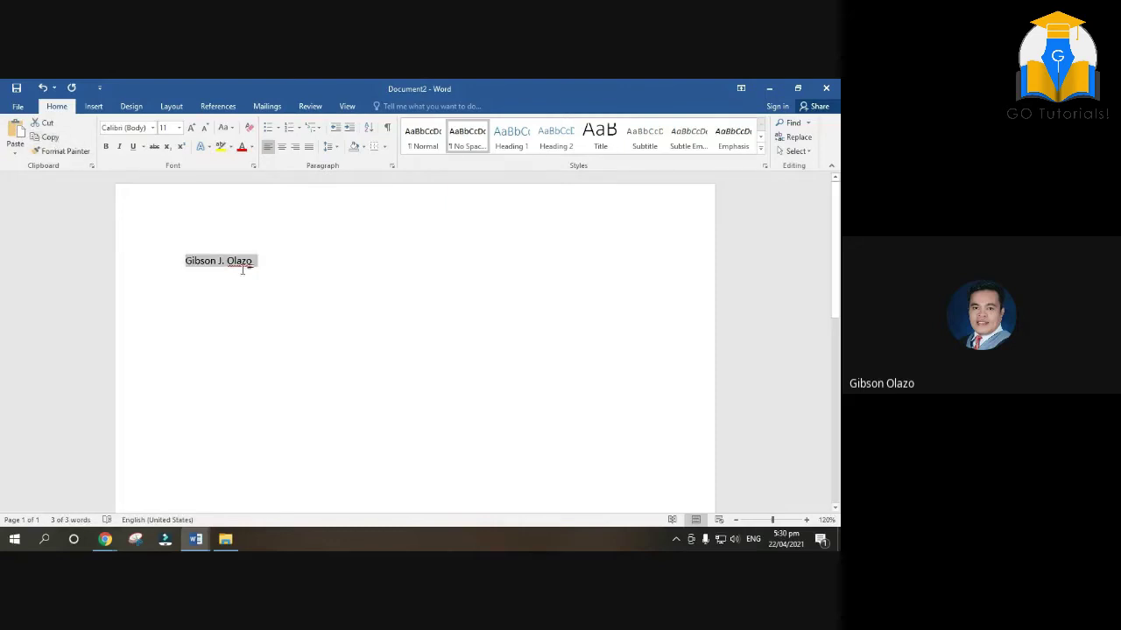
Step: Paste nine copies of the name line below the first line
left_click(273, 265)
key("Return")
key("Return")
key("Return")
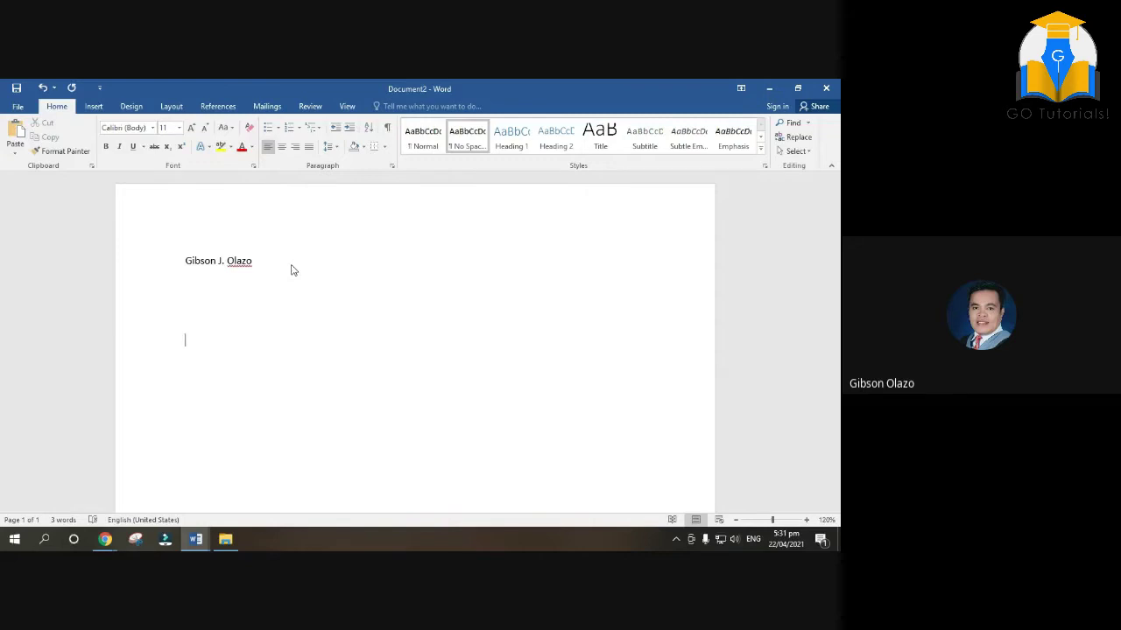
key("ctrl+v")
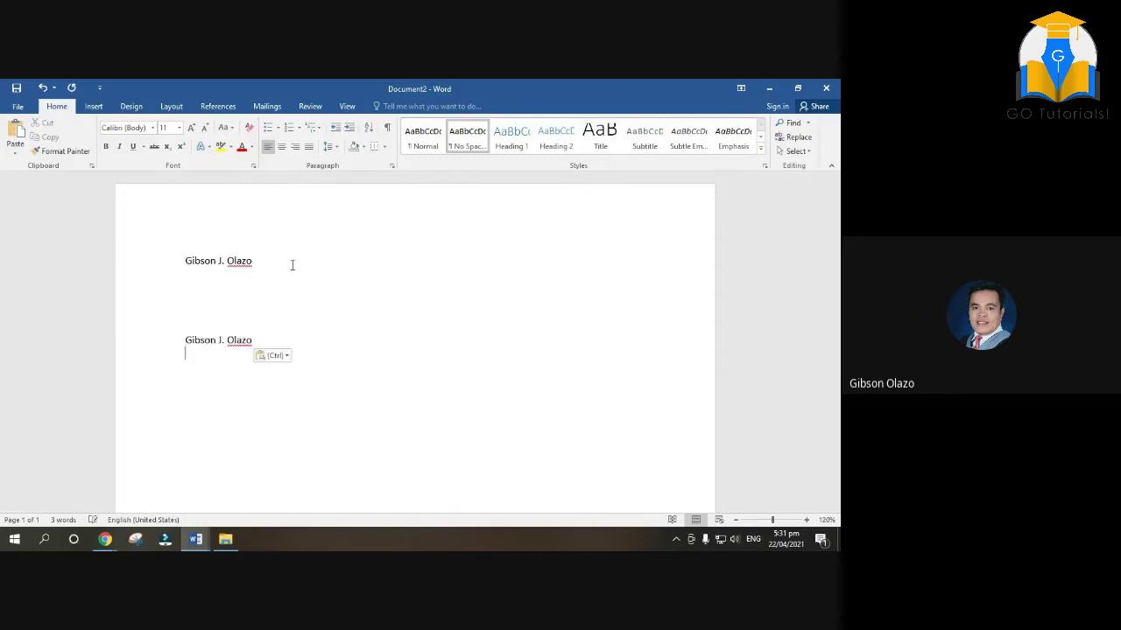
key("ctrl+v")
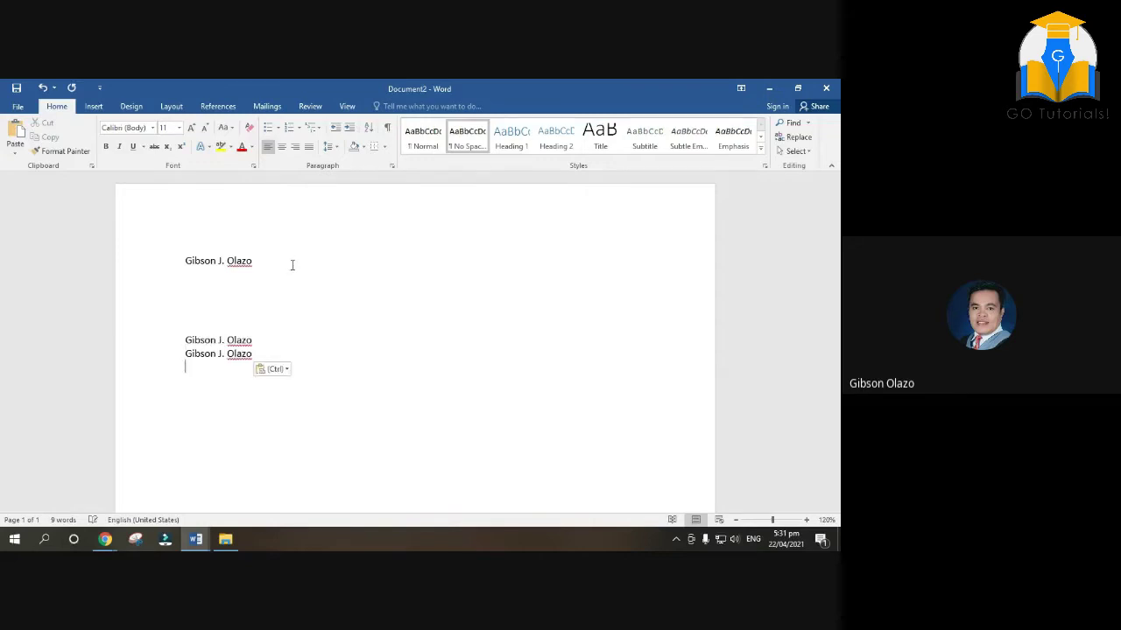
key("ctrl+v")
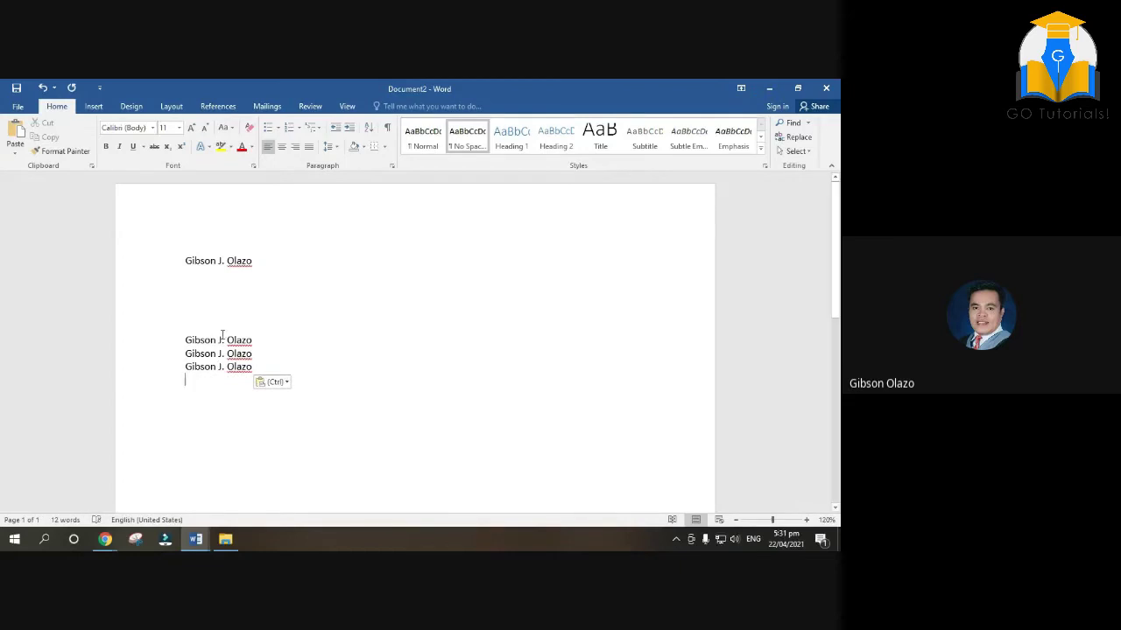
right_click(187, 382)
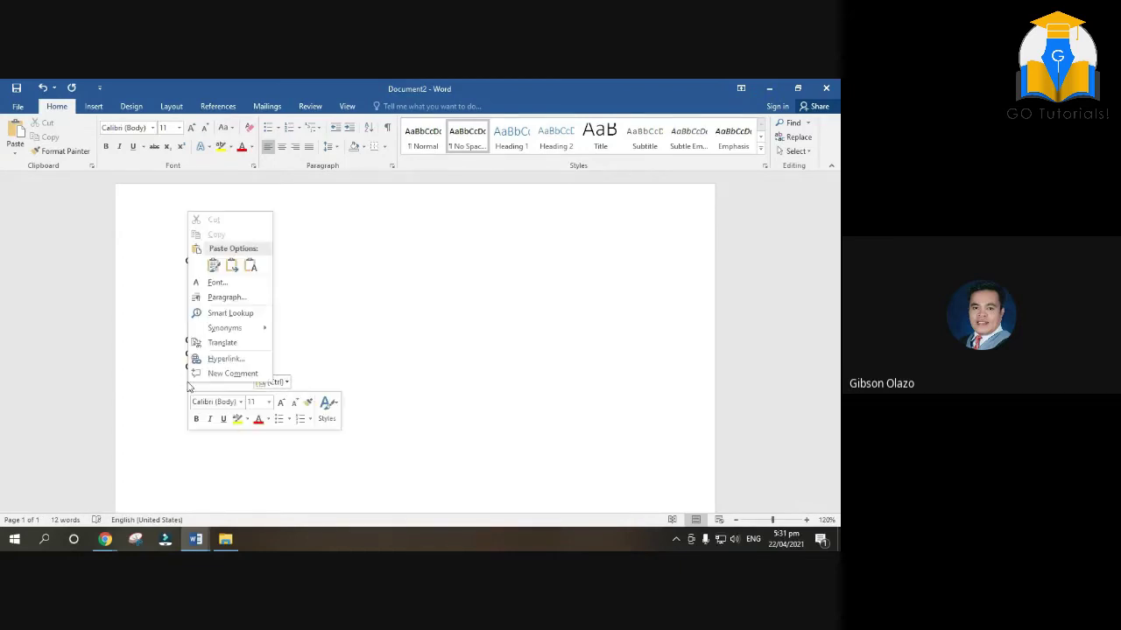
left_click(214, 266)
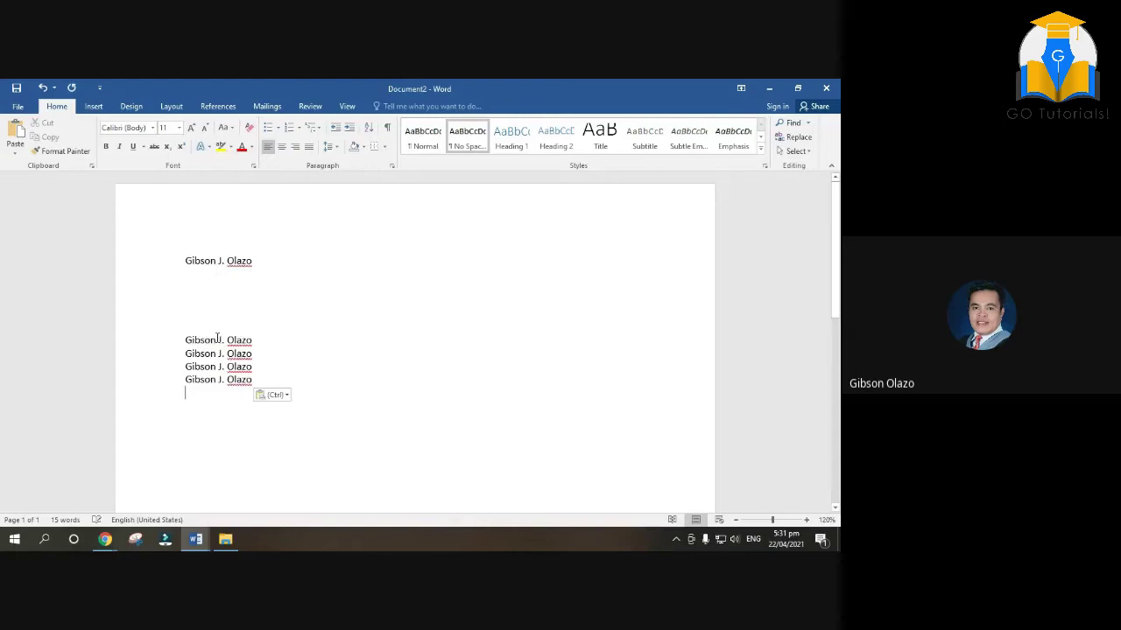
right_click(194, 394)
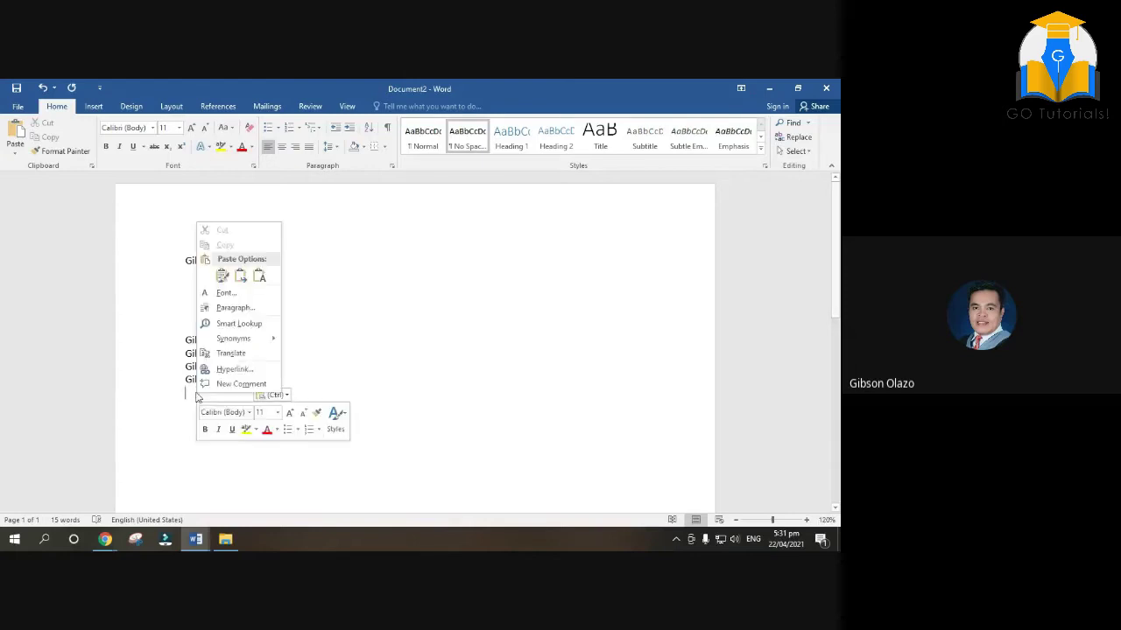
left_click(222, 277)
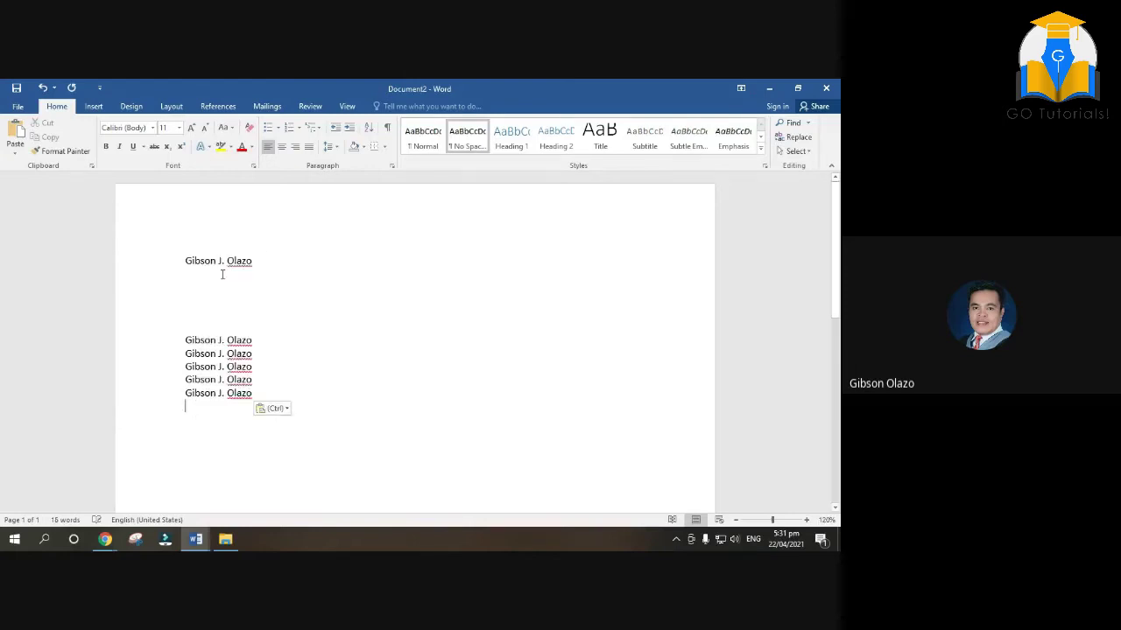
left_click(16, 131)
left_click(16, 132)
left_click(15, 132)
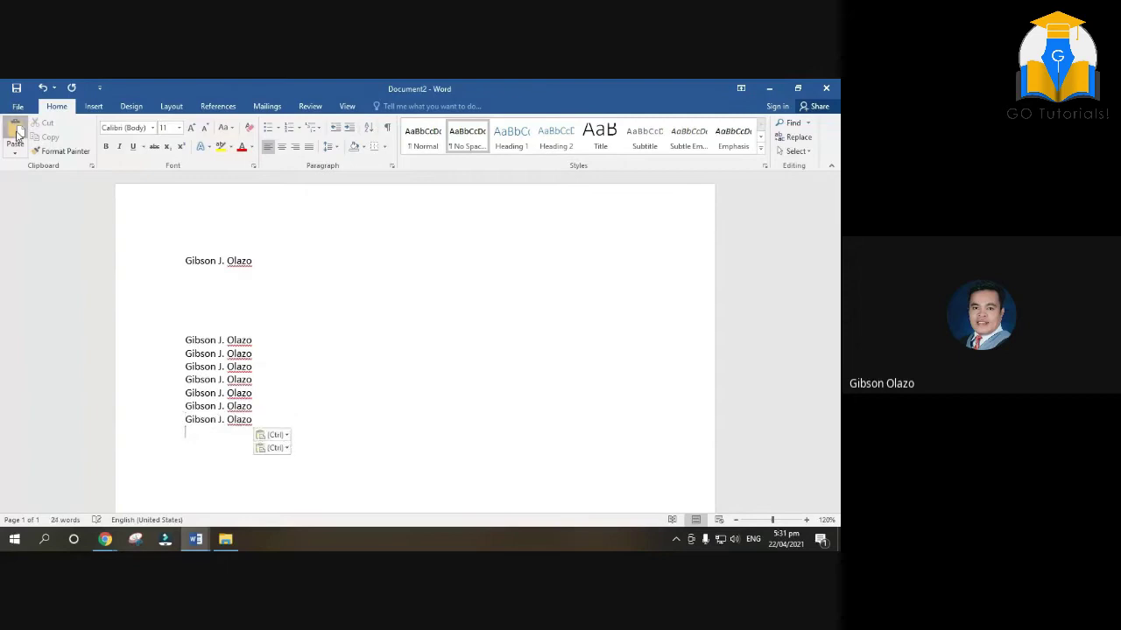
left_click(16, 132)
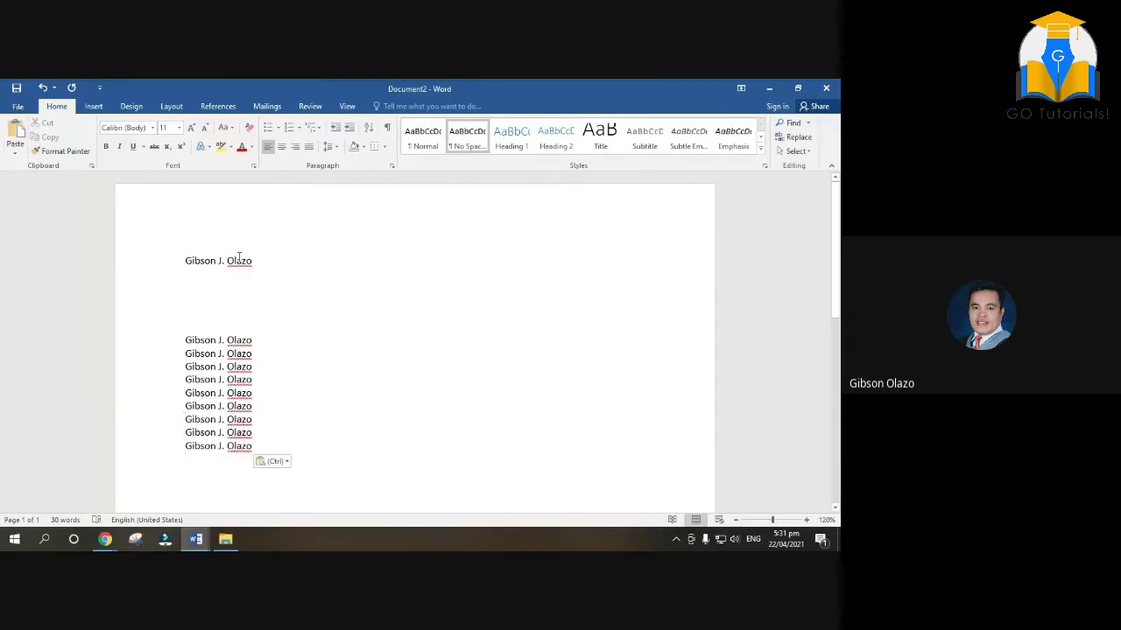
Step: Copy the top name line and paste three copies directly beneath it
left_click_drag(184, 263, 256, 263)
key("ctrl+c")
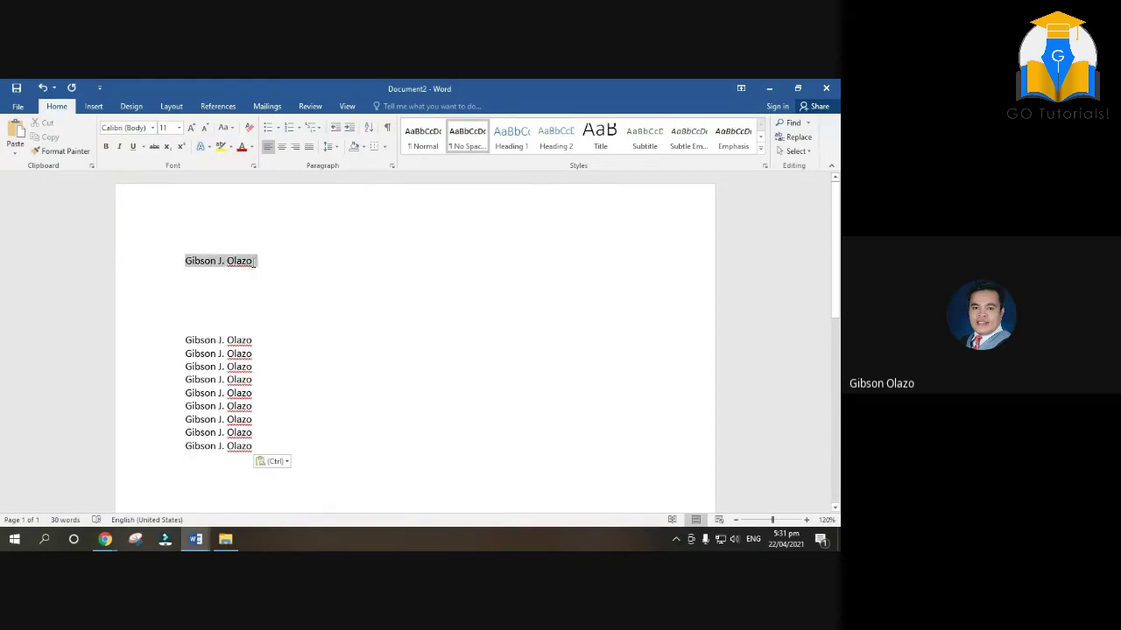
left_click(45, 137)
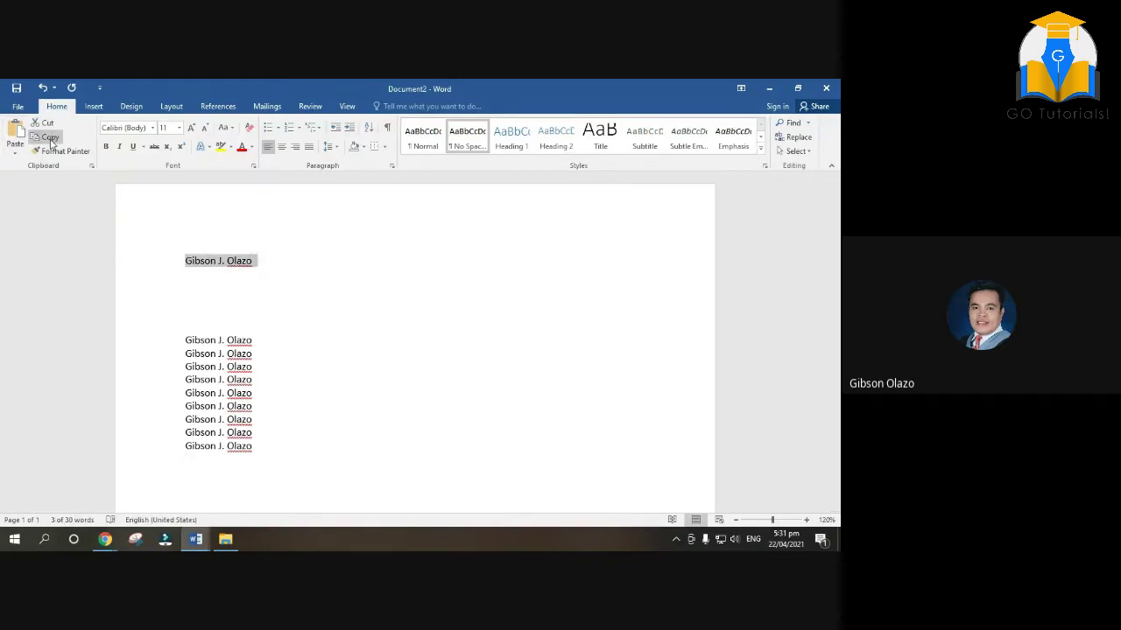
left_click(192, 285)
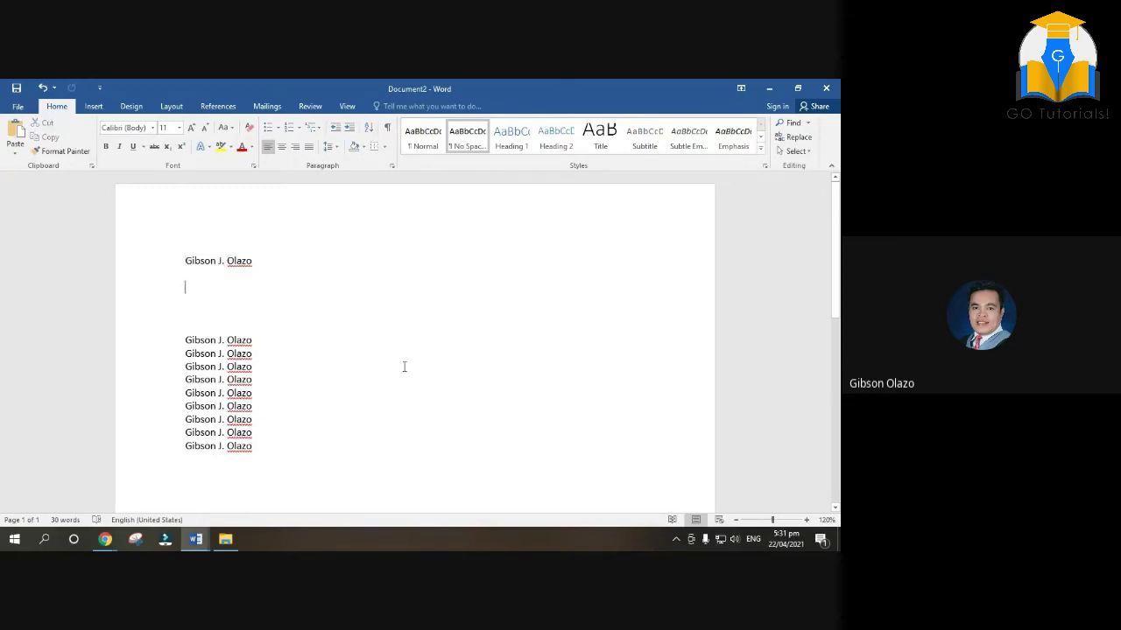
key("ctrl+v")
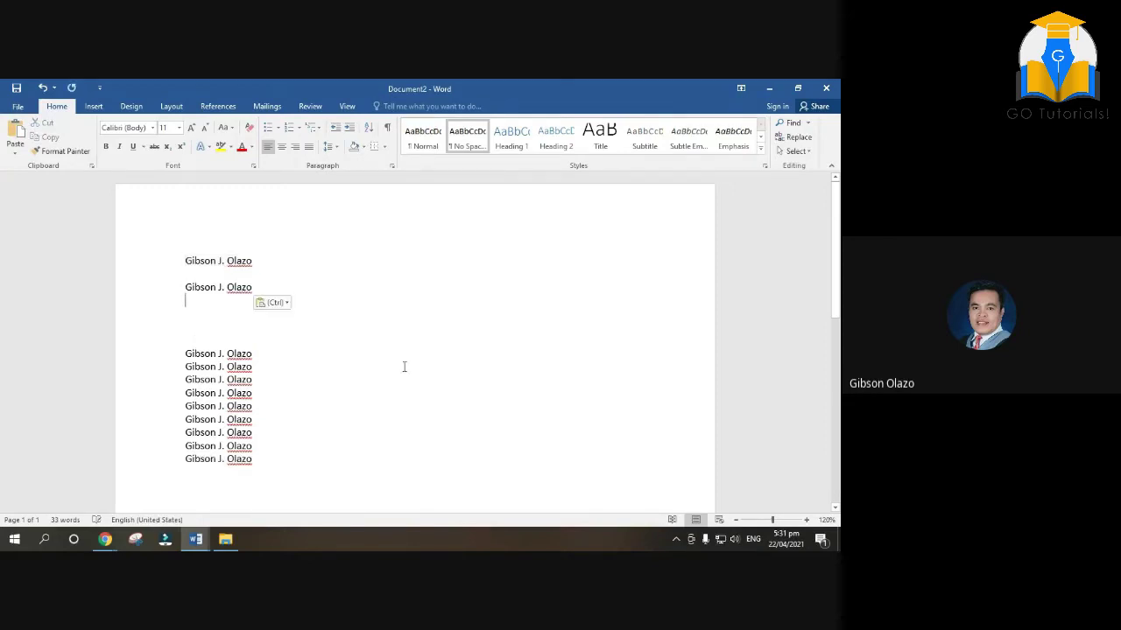
right_click(190, 302)
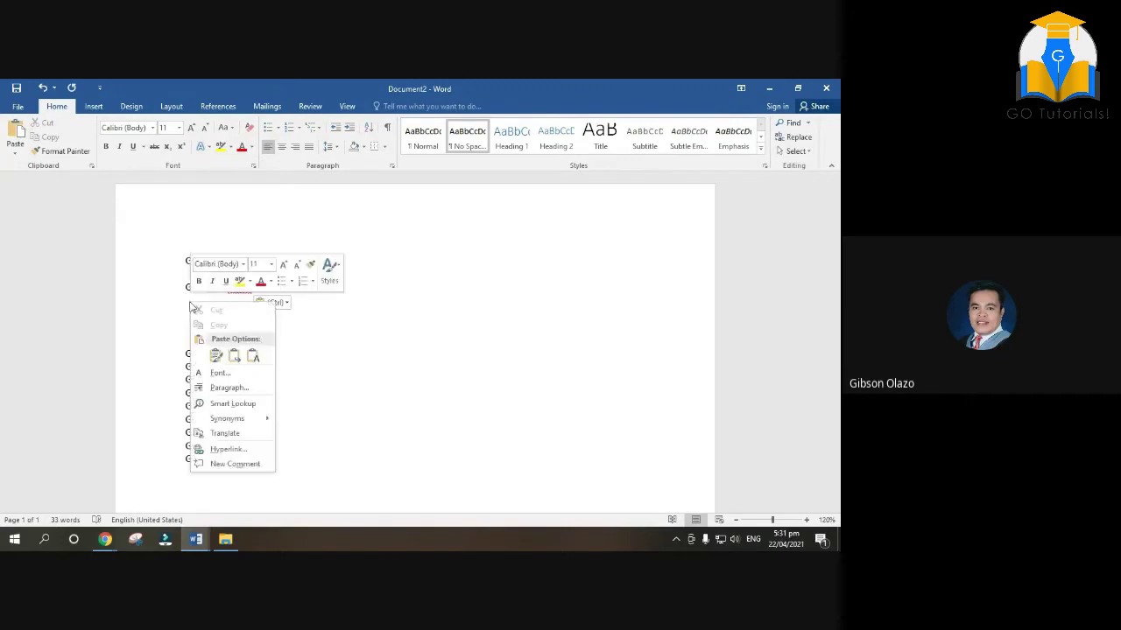
left_click(216, 356)
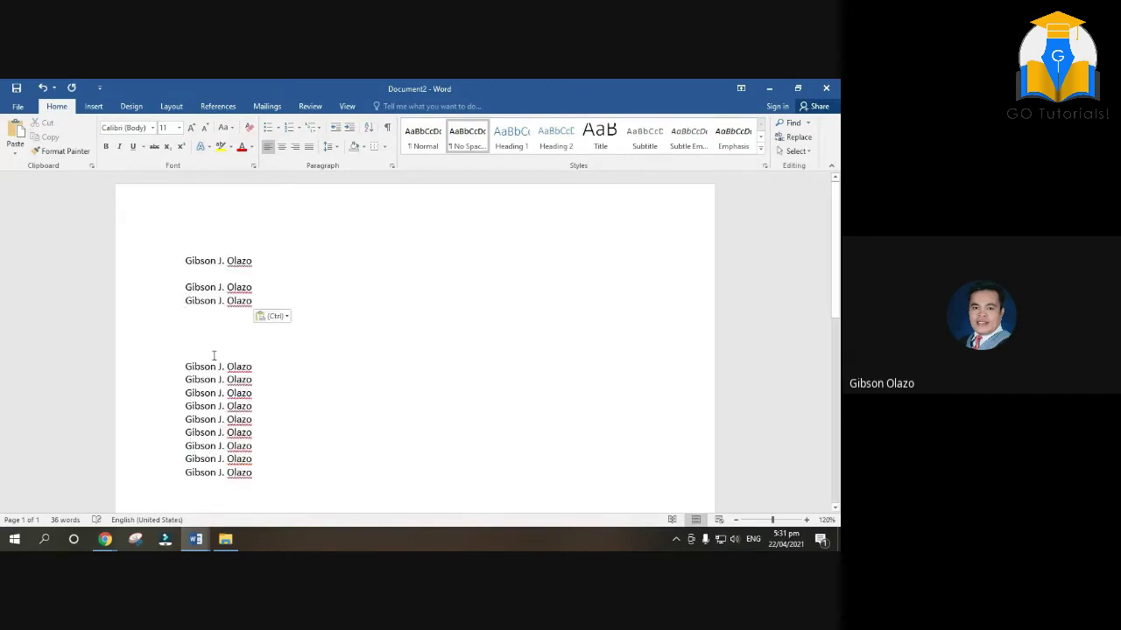
left_click(18, 131)
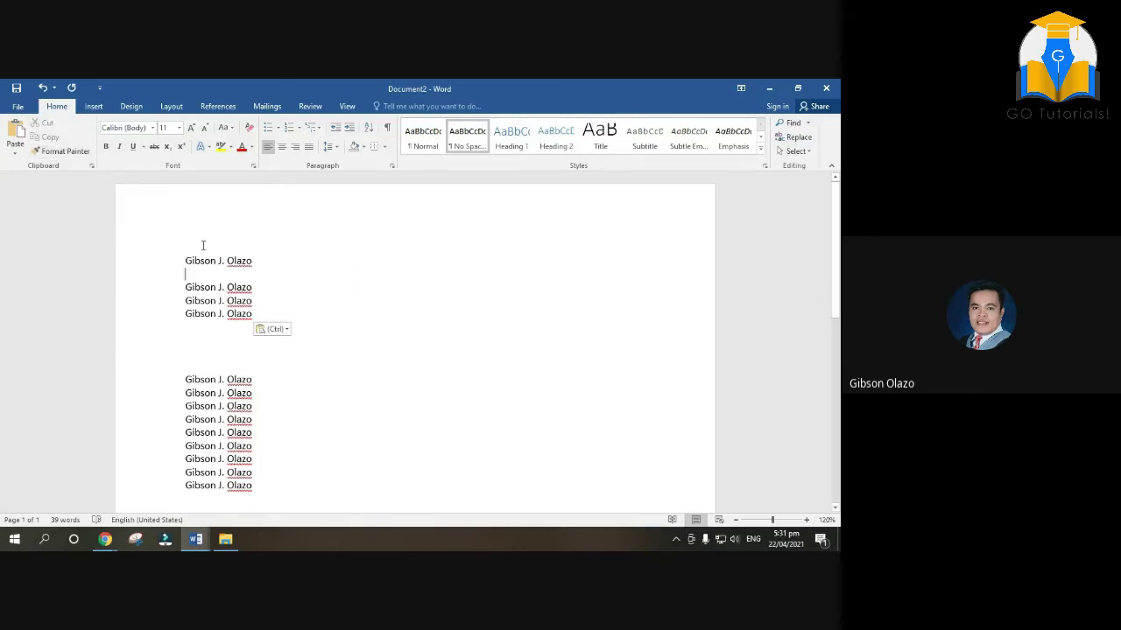
Step: Cut the three lines under the top line and paste them after the list
left_click_drag(185, 289, 255, 315)
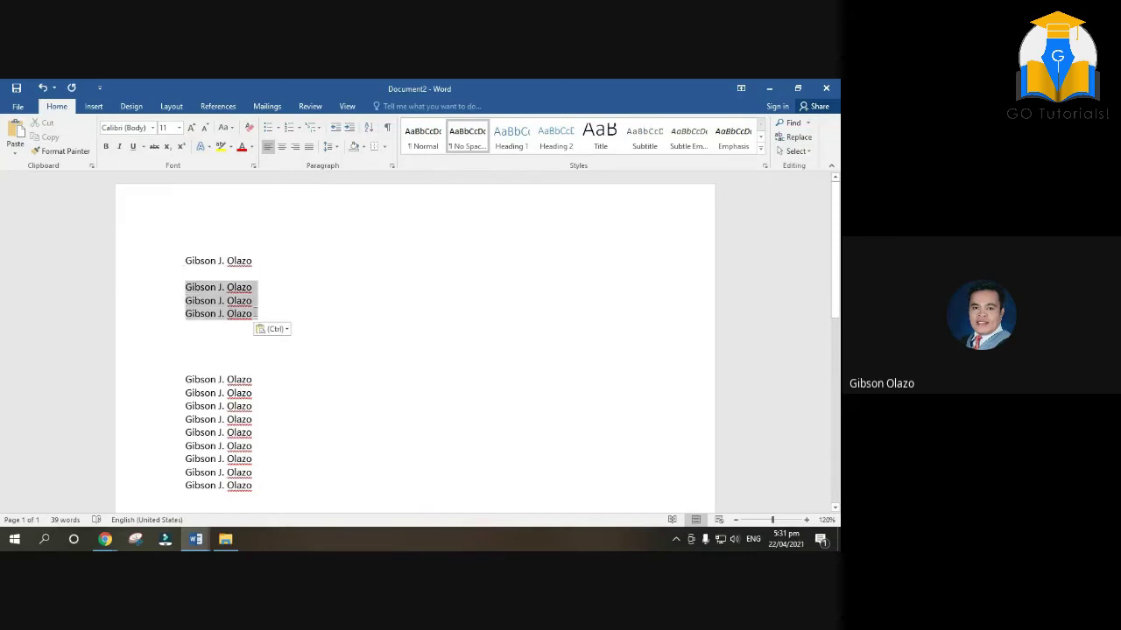
left_click(44, 123)
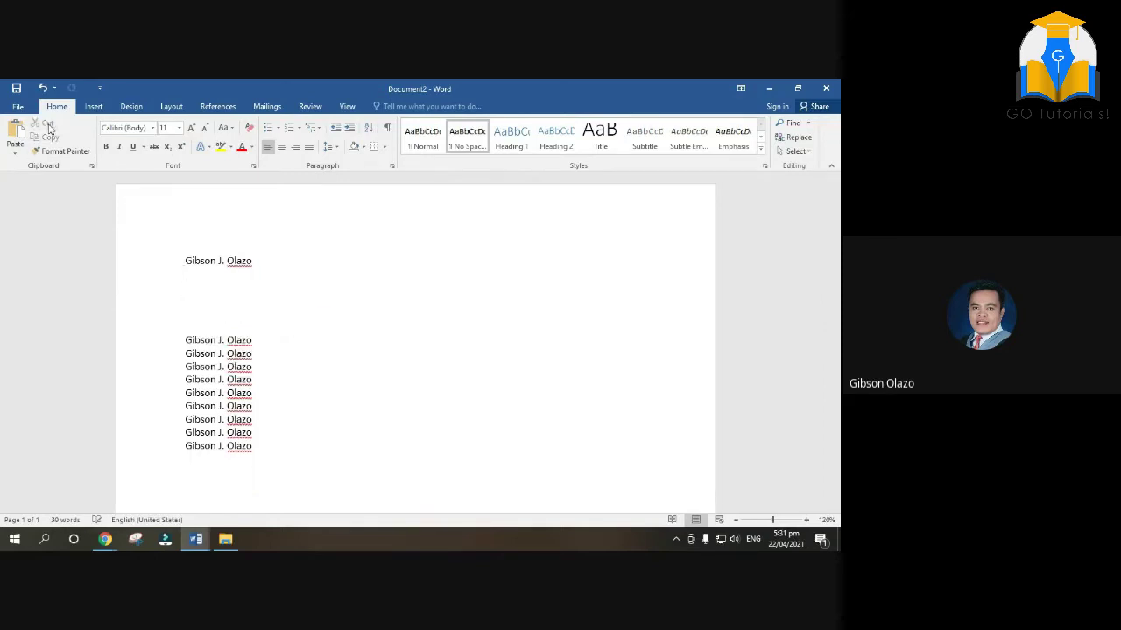
left_click(195, 478)
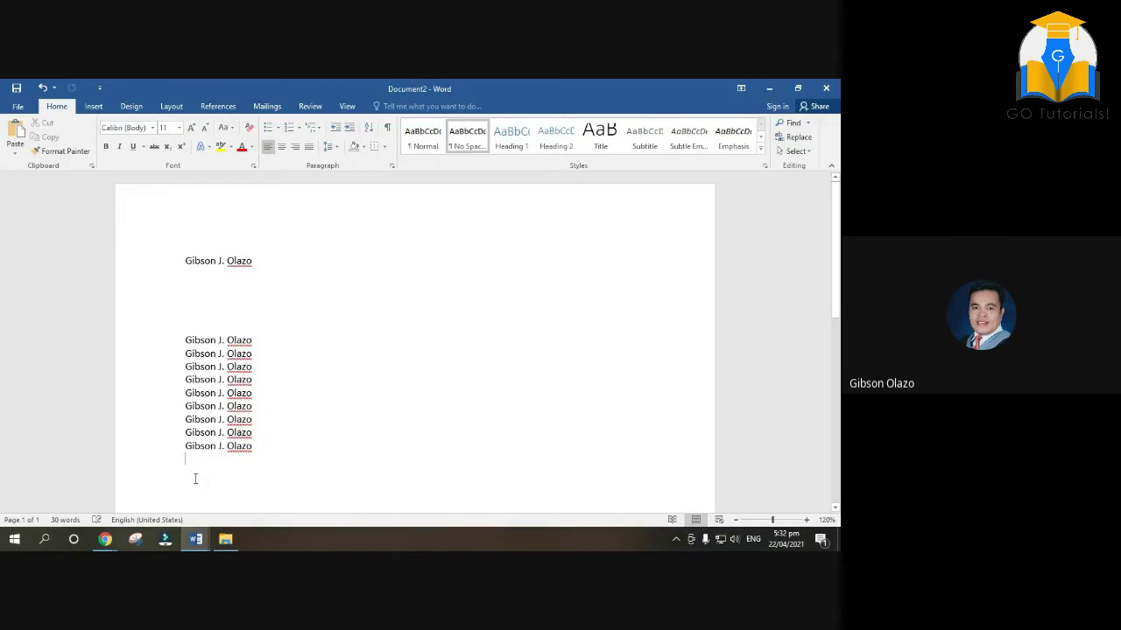
key("Return")
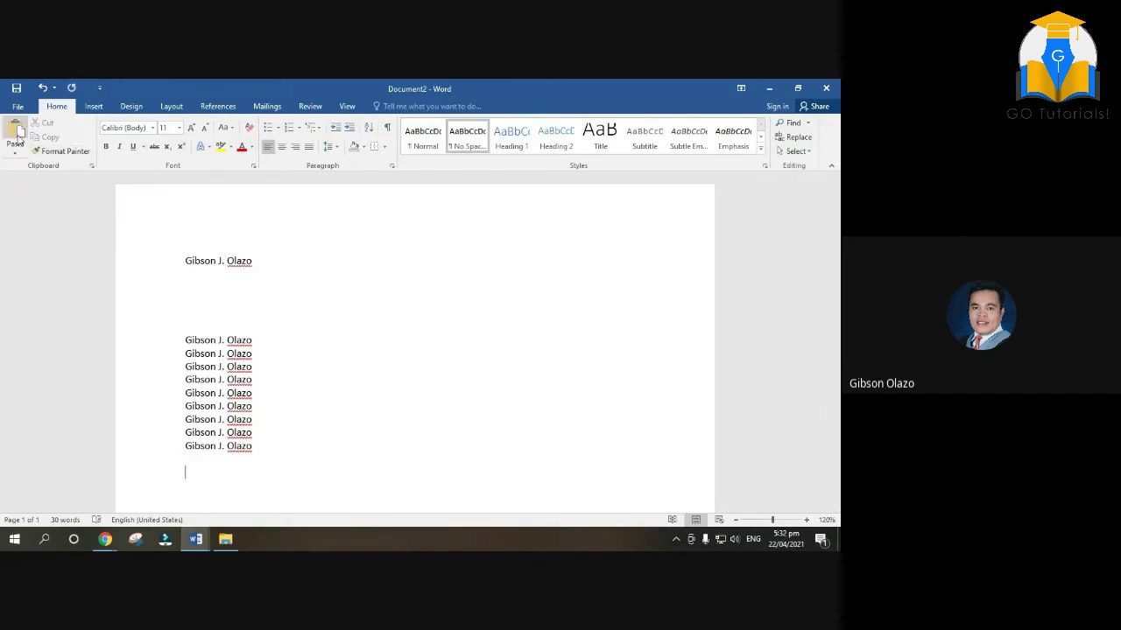
left_click(18, 129)
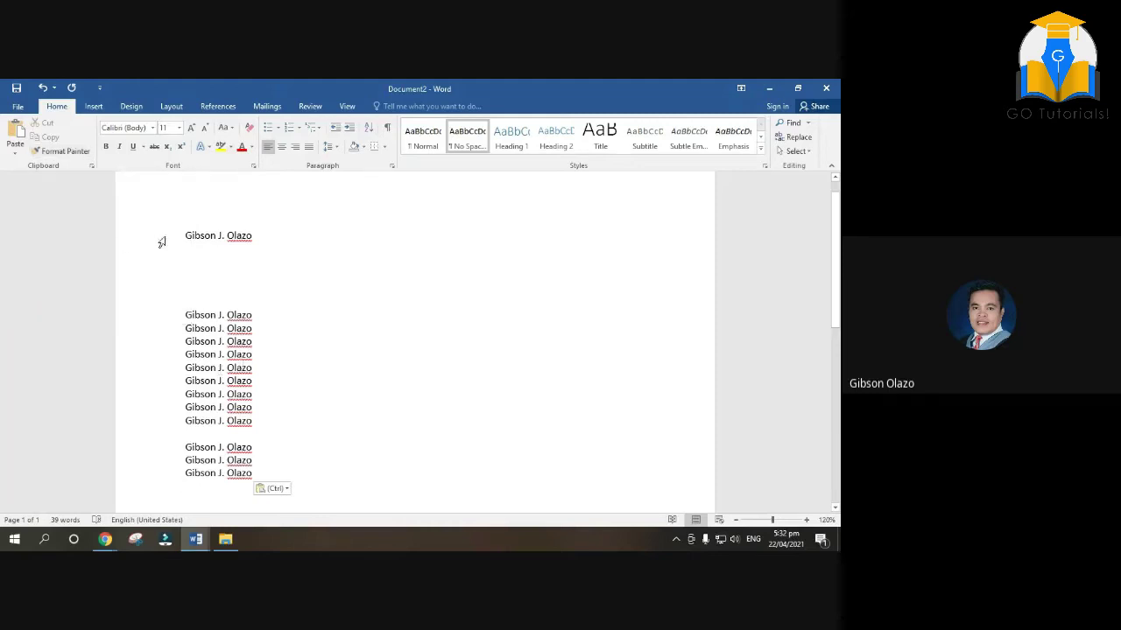
Step: Cut the top name line and paste it at the end of the document
left_click_drag(187, 235, 256, 235)
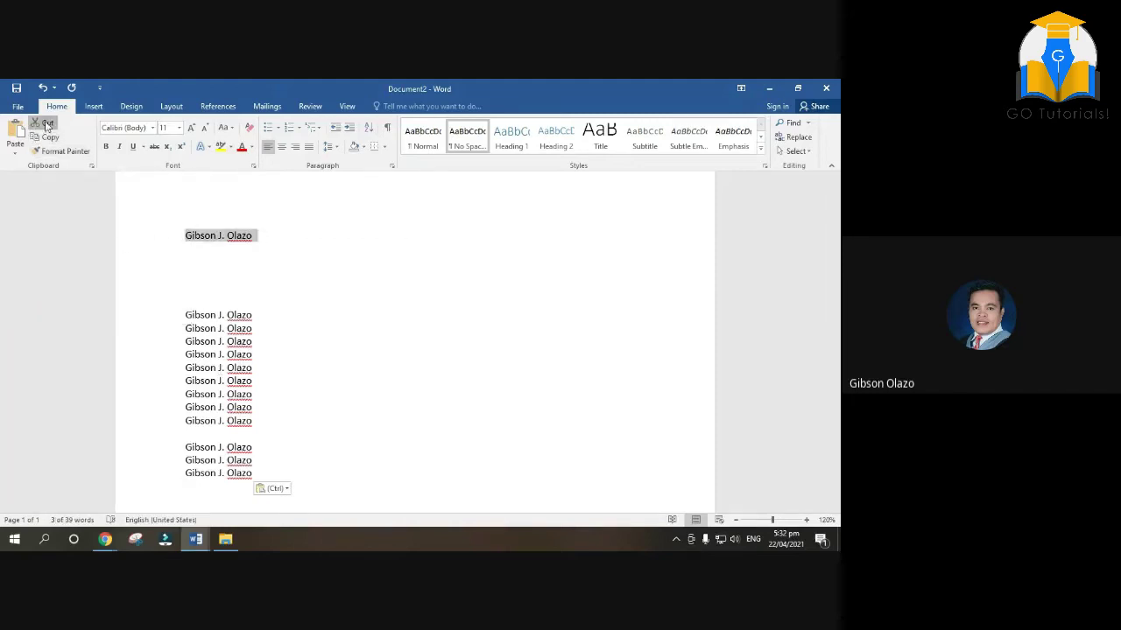
left_click(42, 123)
scroll(346, 428, "down", 3)
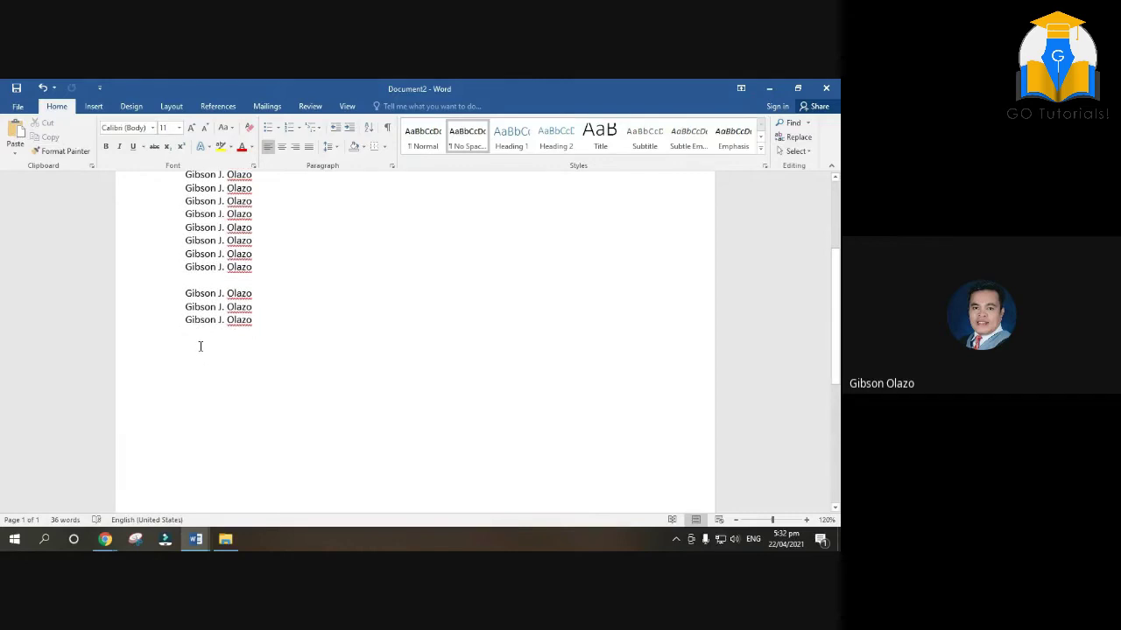
left_click(15, 132)
scroll(413, 477, "up", 2)
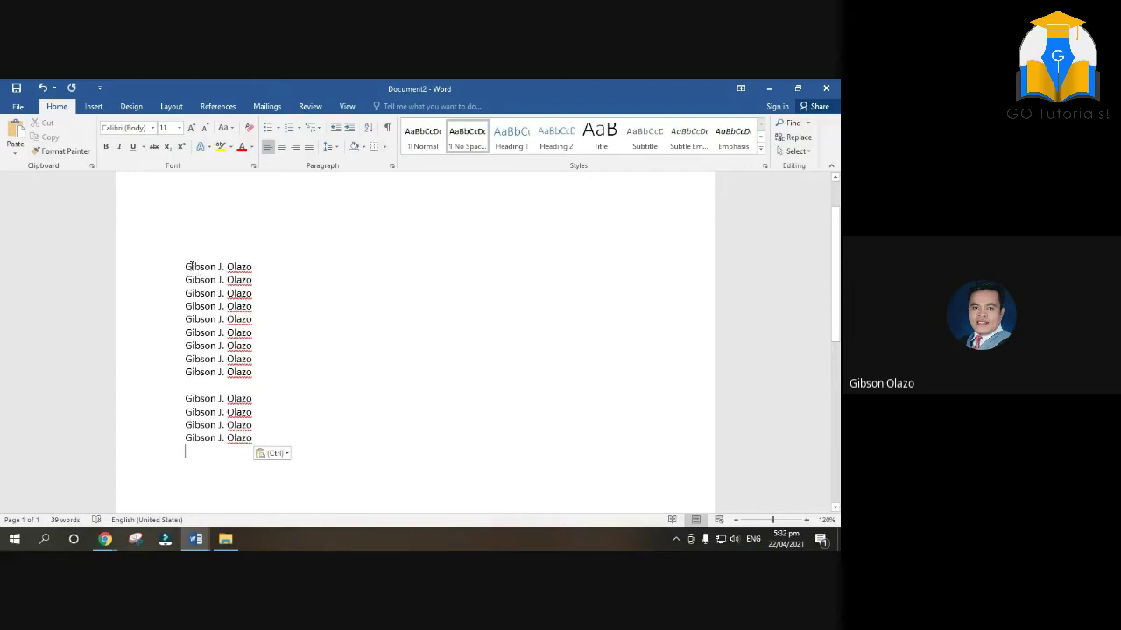
Step: Copy all the text and paste it at the end with Keep Source Formatting
key("ctrl+a")
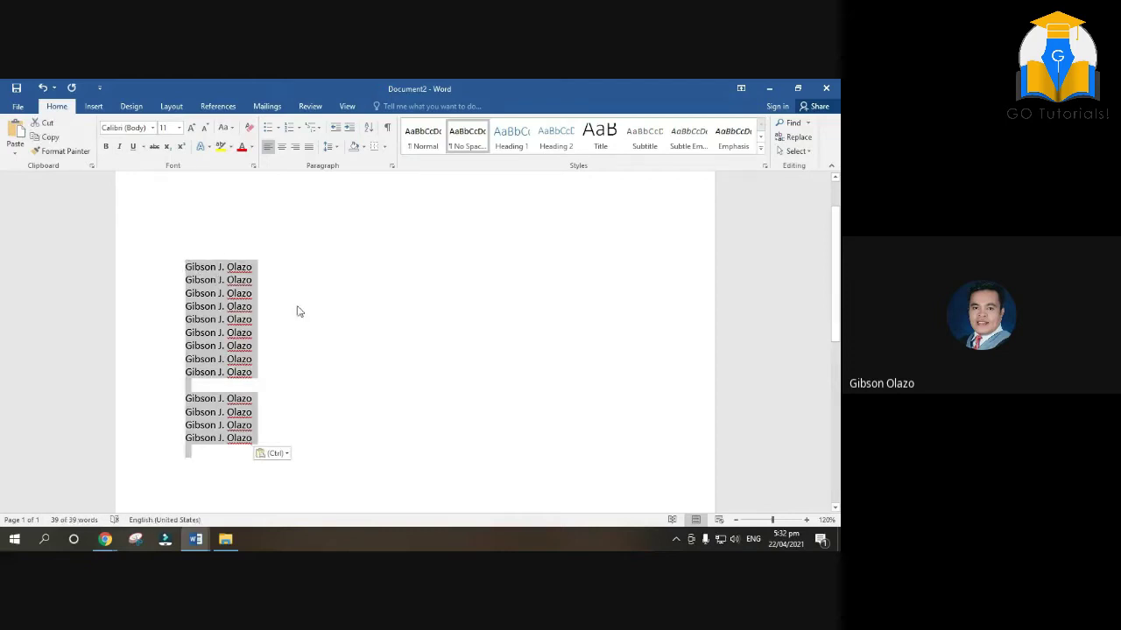
key("ctrl+c")
scroll(263, 367, "down", 2)
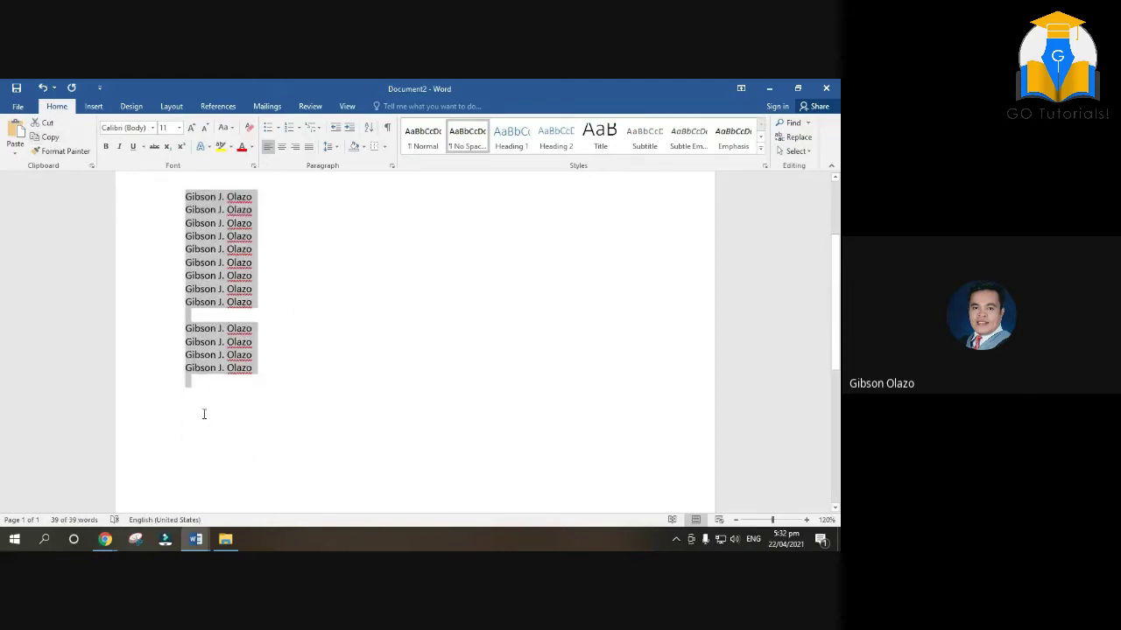
left_click(198, 405)
right_click(186, 386)
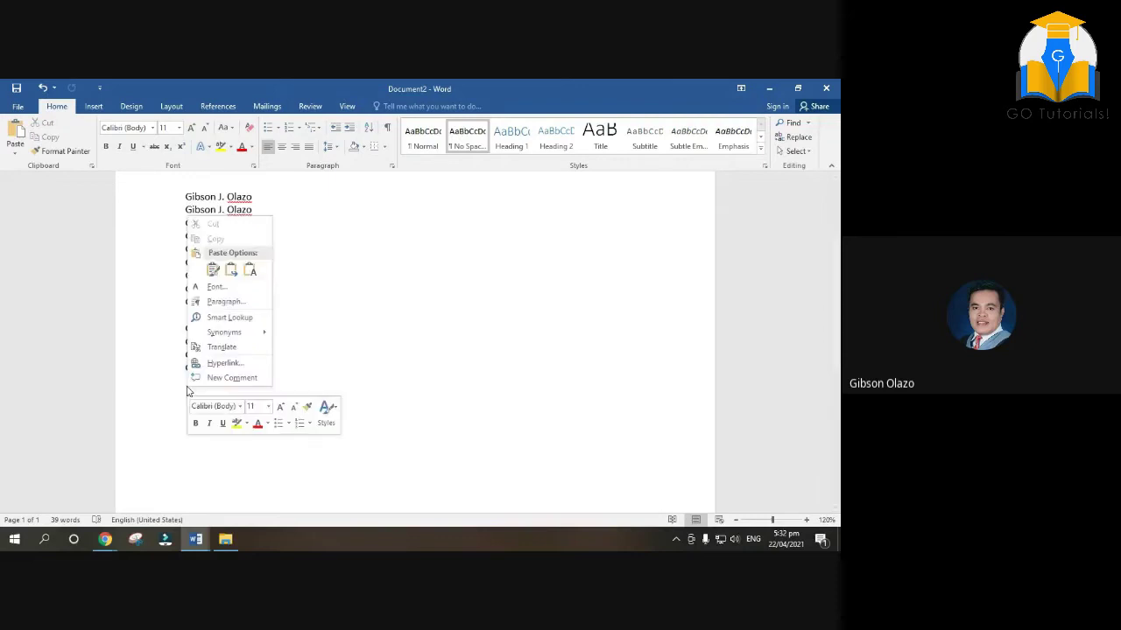
left_click(214, 266)
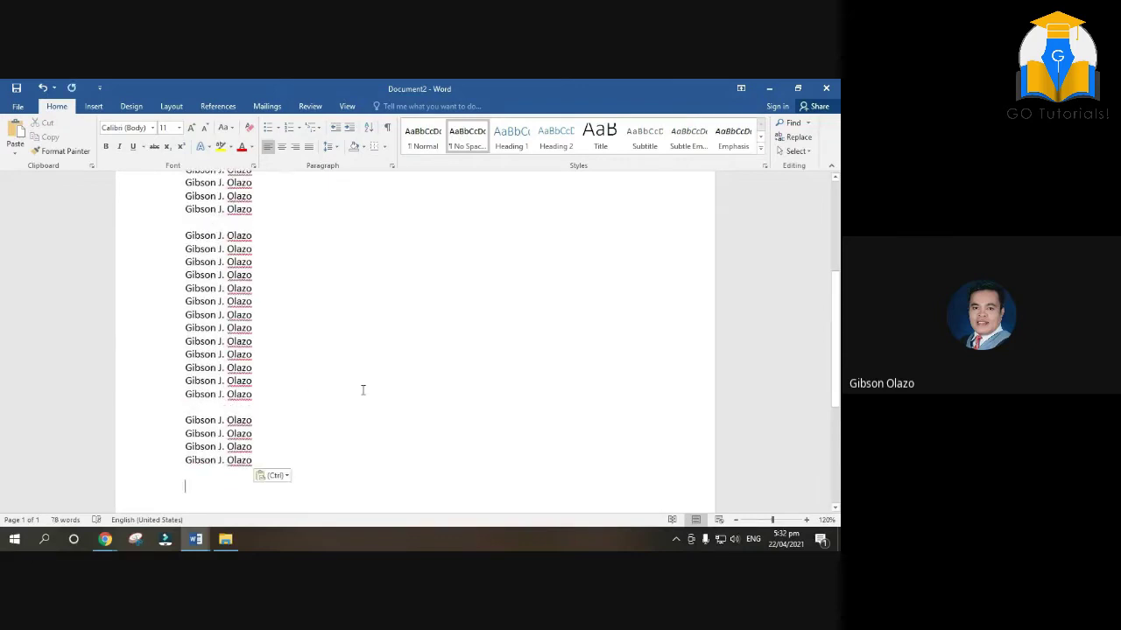
scroll(362, 391, "up", 4)
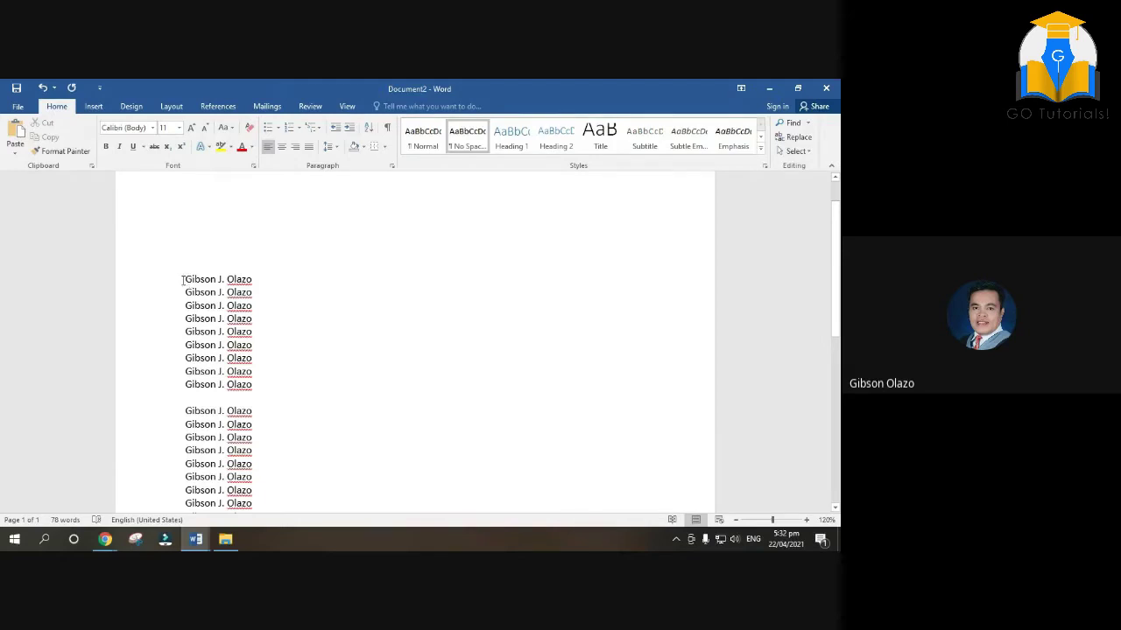
Step: Format the first name line as Algerian, 24 pt, bold
left_click_drag(184, 279, 254, 280)
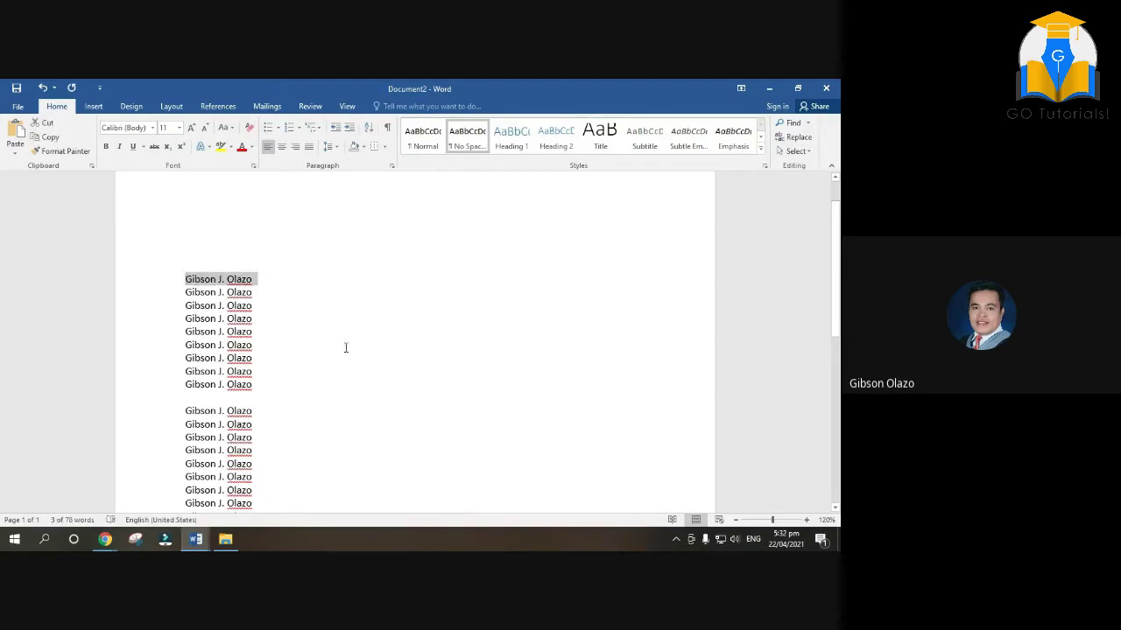
left_click(152, 129)
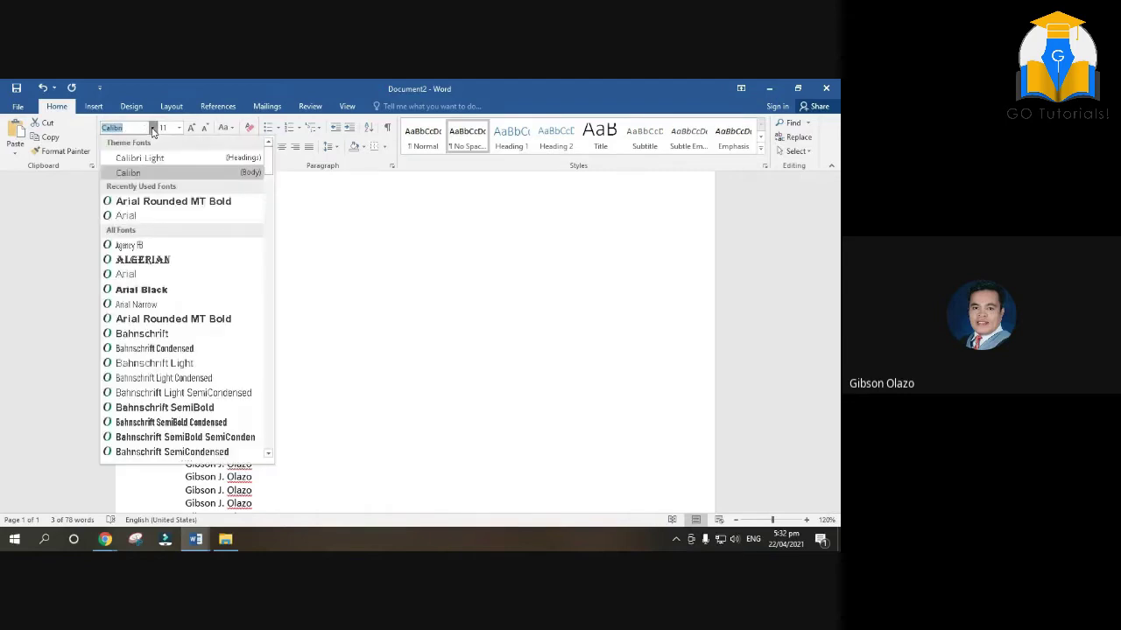
left_click(157, 260)
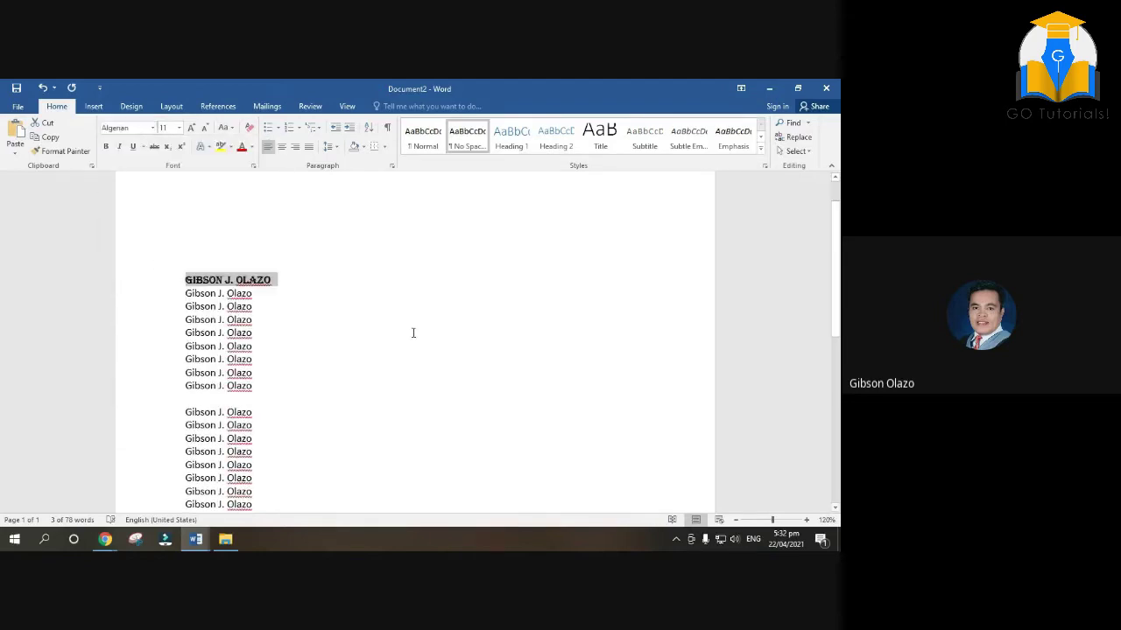
left_click(179, 128)
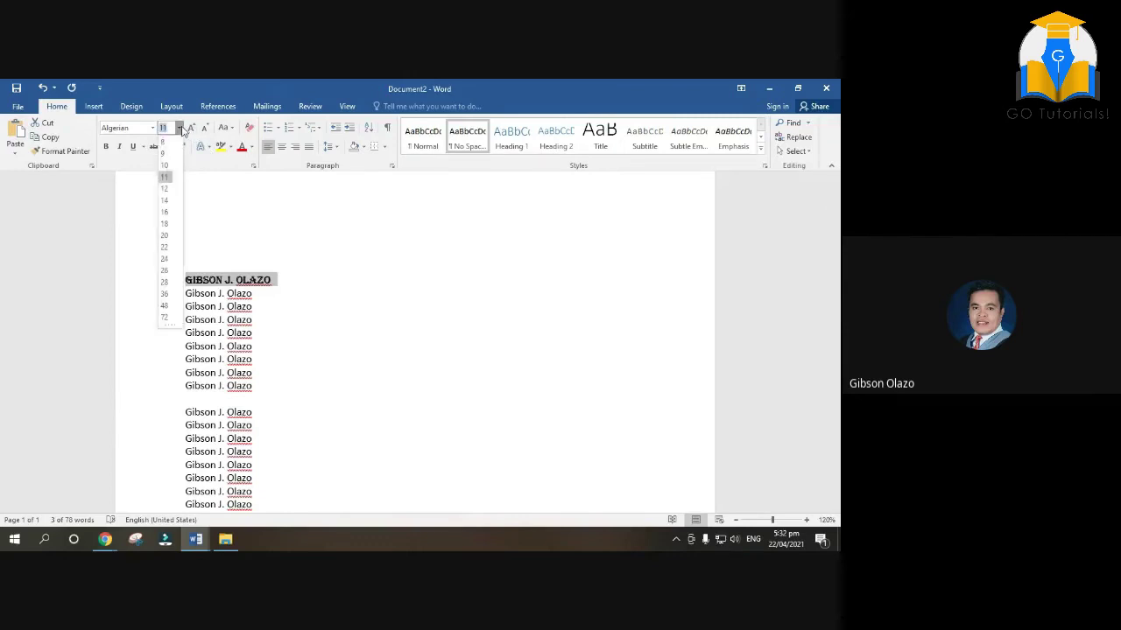
left_click(161, 269)
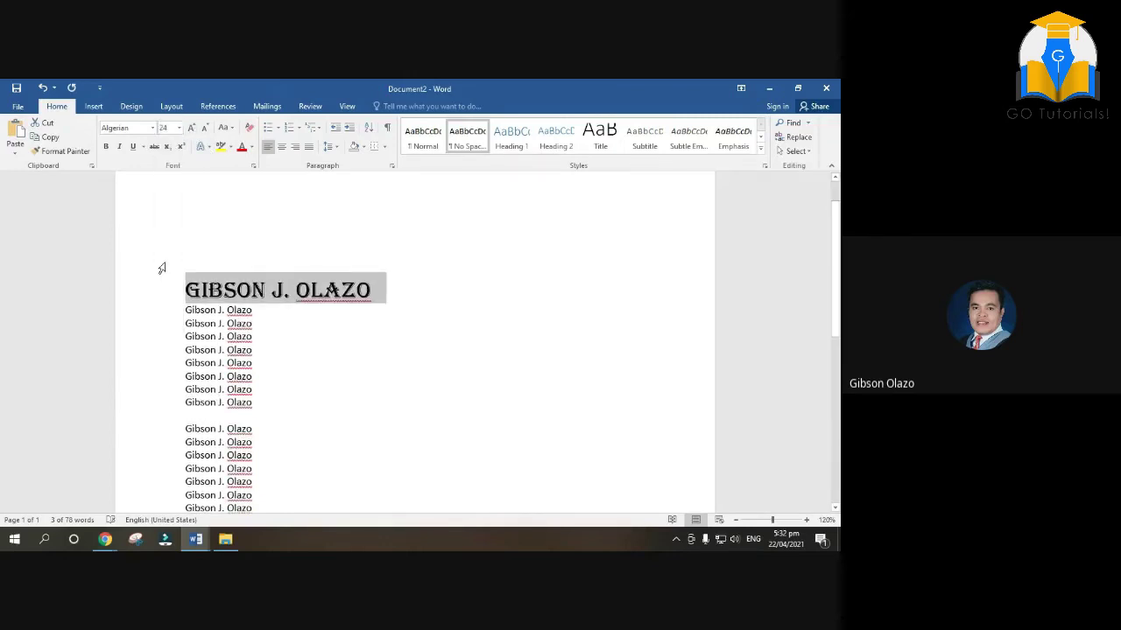
left_click(106, 148)
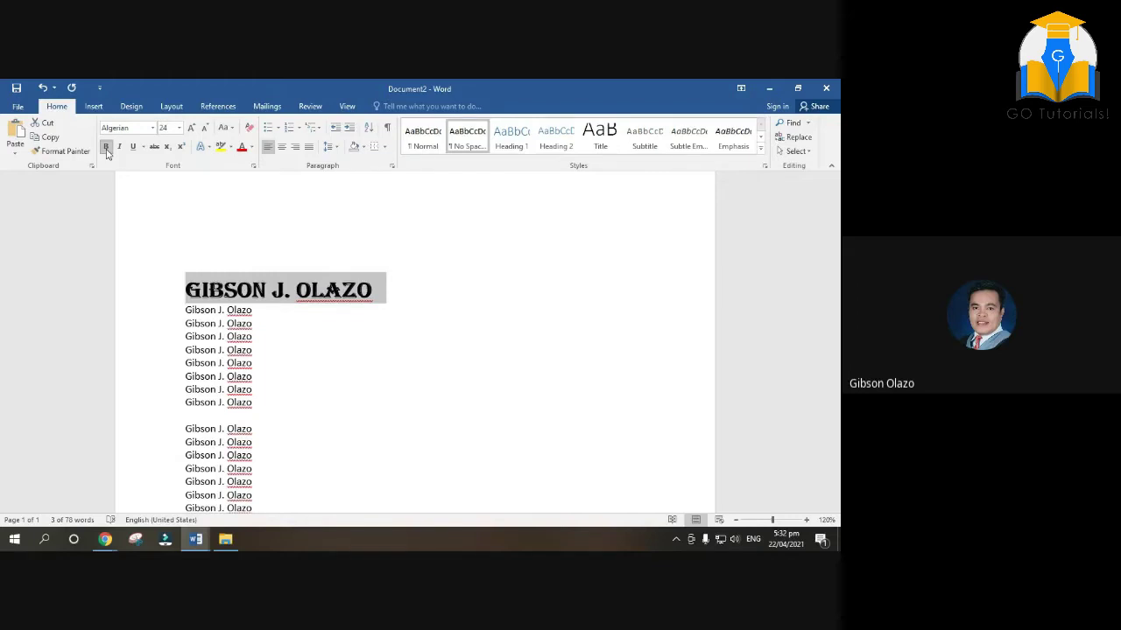
Step: Apply italic and the dotted underline style to the first name line
left_click(122, 151)
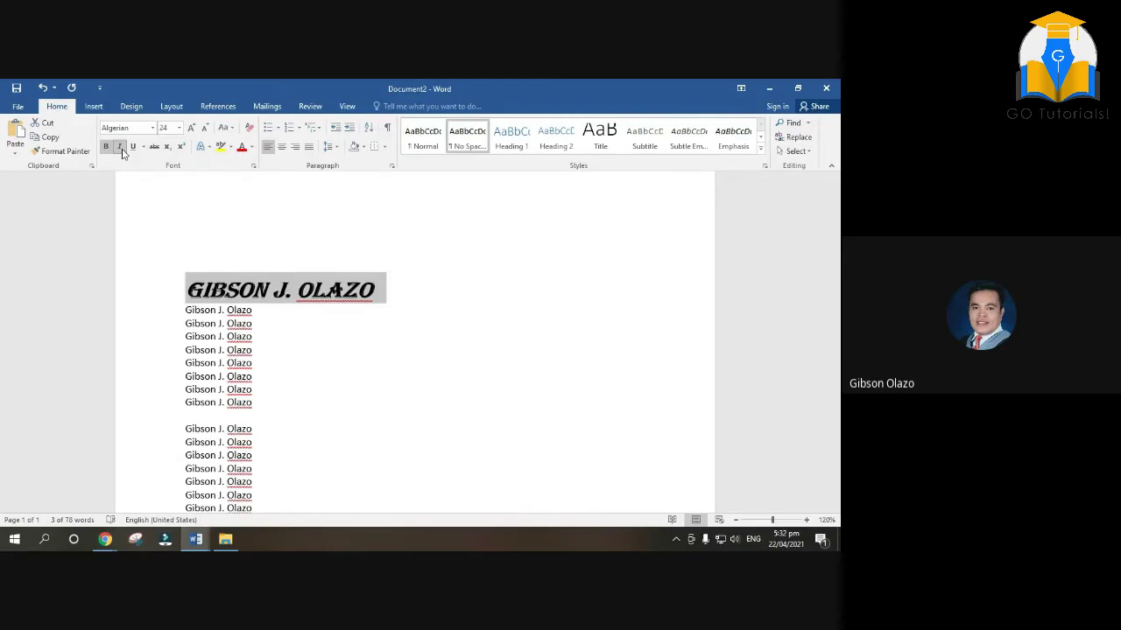
left_click(136, 150)
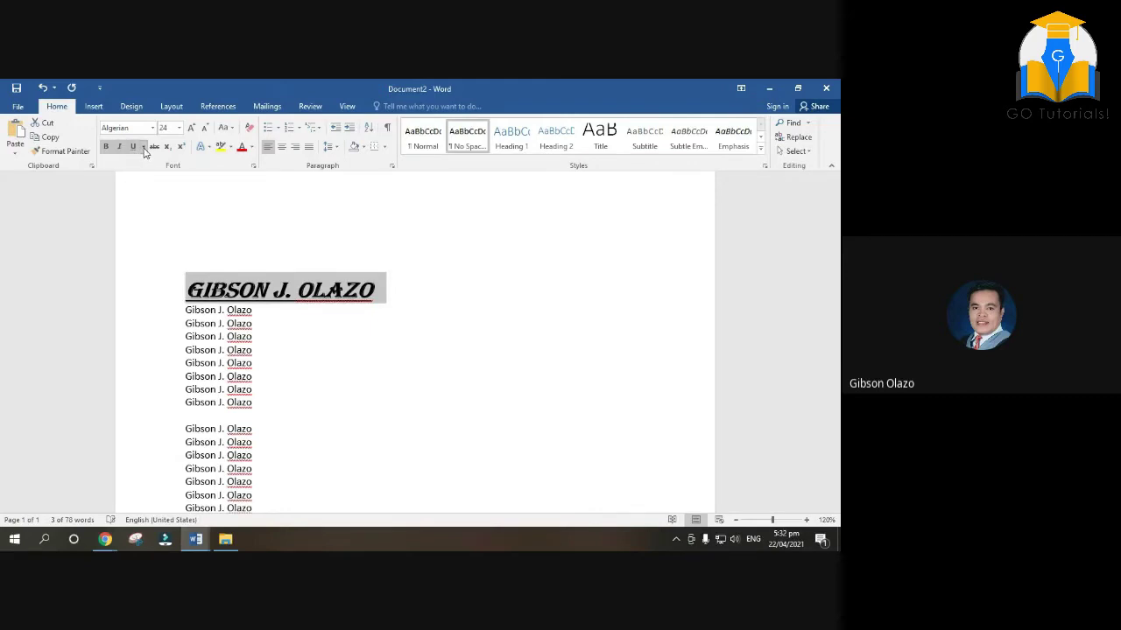
left_click(145, 149)
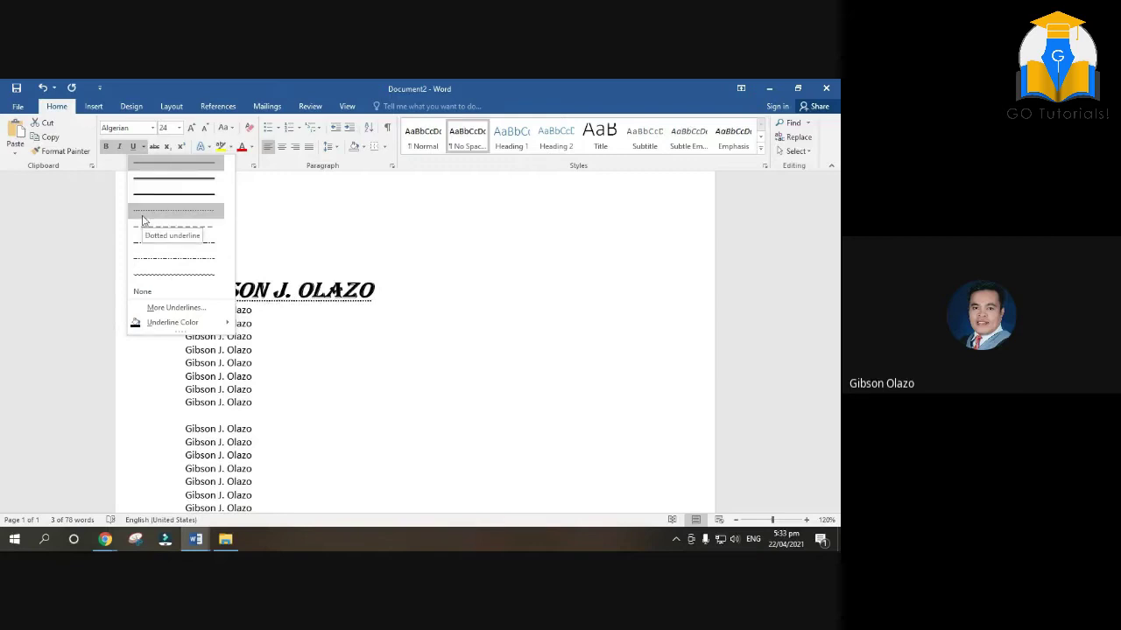
left_click(138, 214)
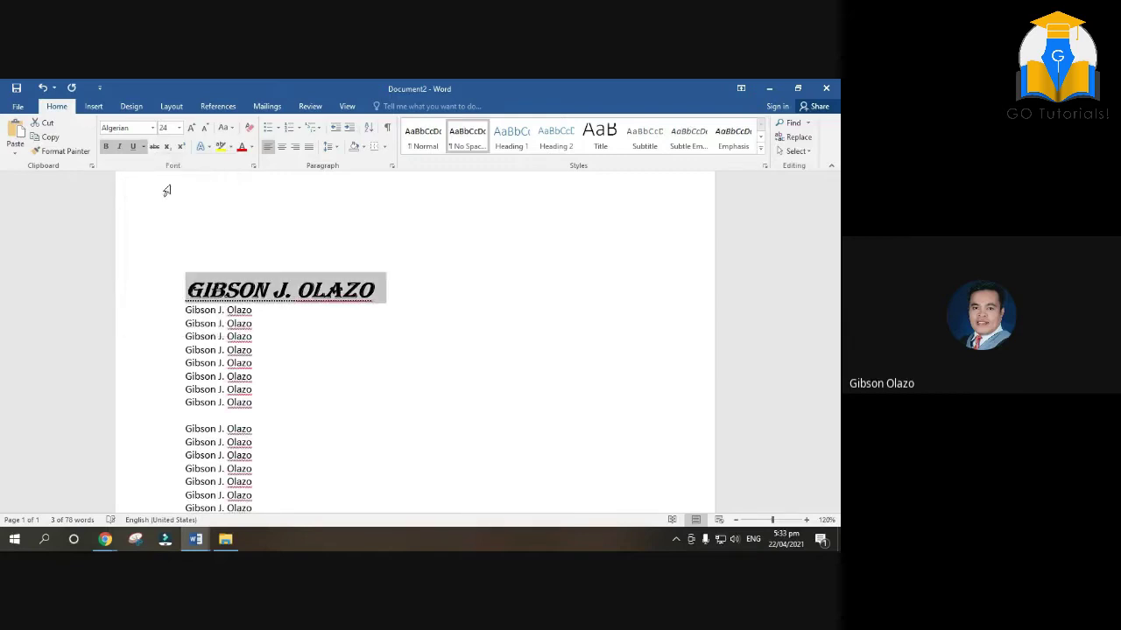
left_click(143, 146)
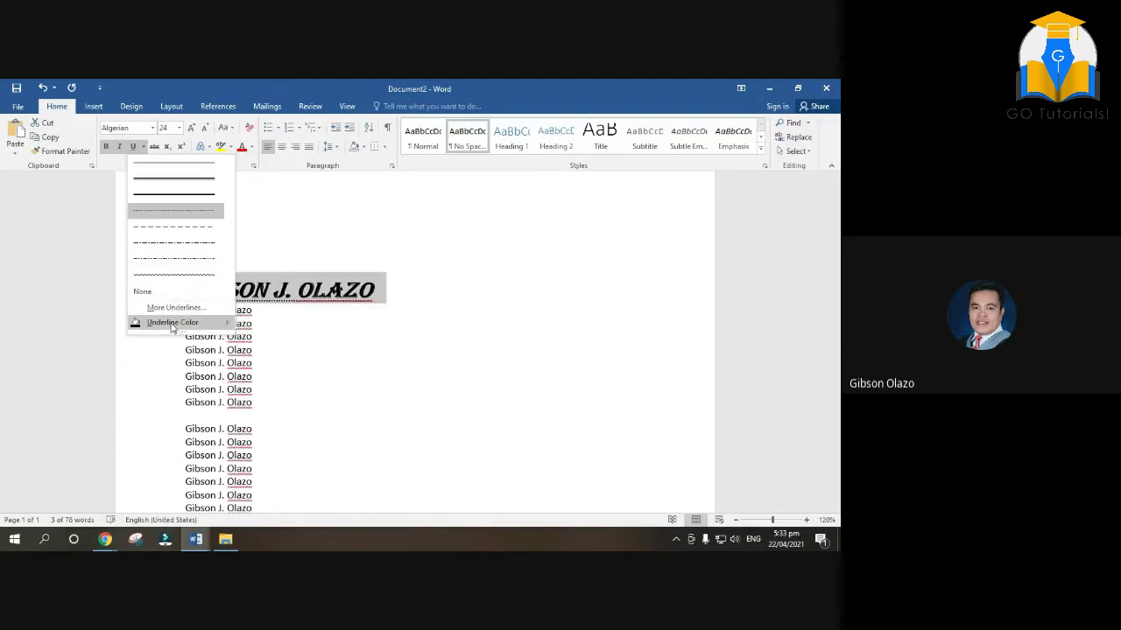
Step: Set the first line's underline colour to the red standard colour
mouse_move(171, 326)
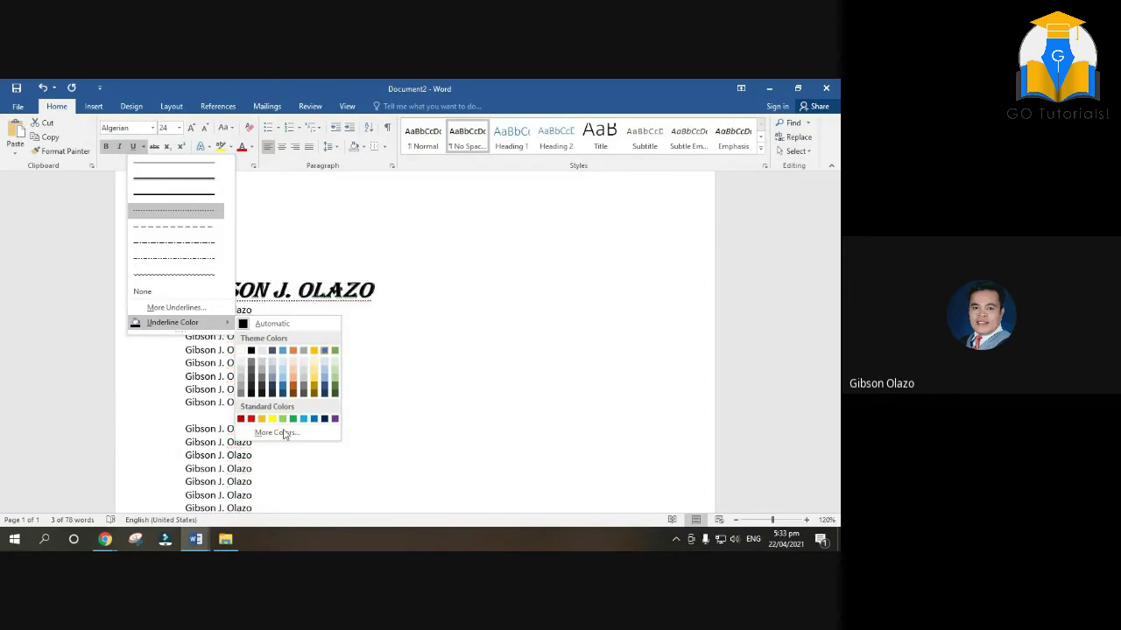
left_click(250, 419)
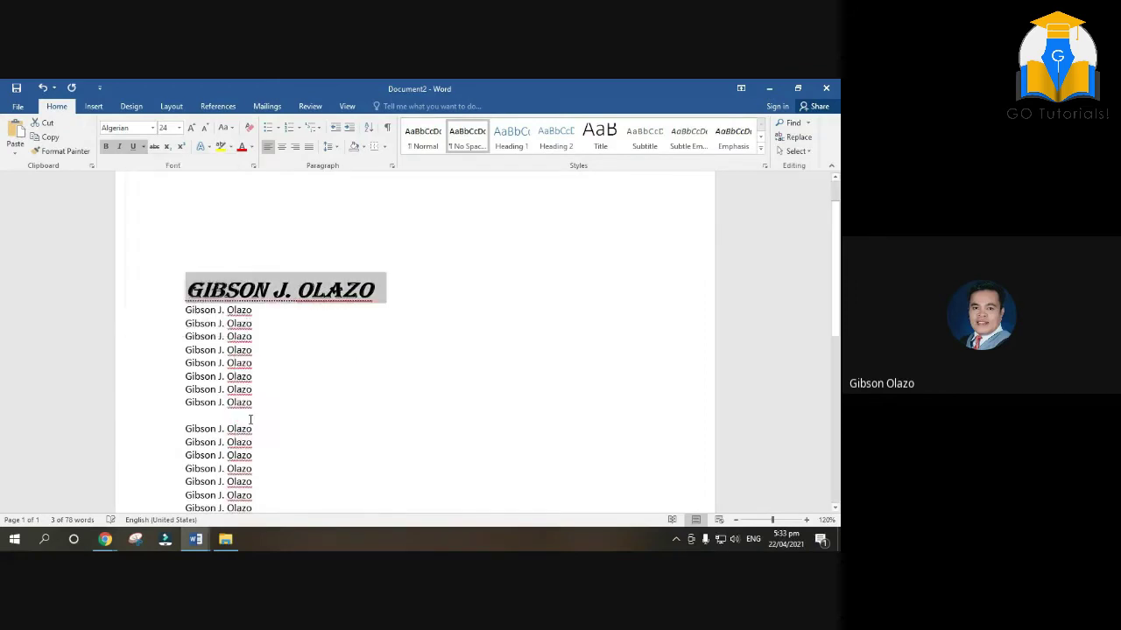
left_click(146, 147)
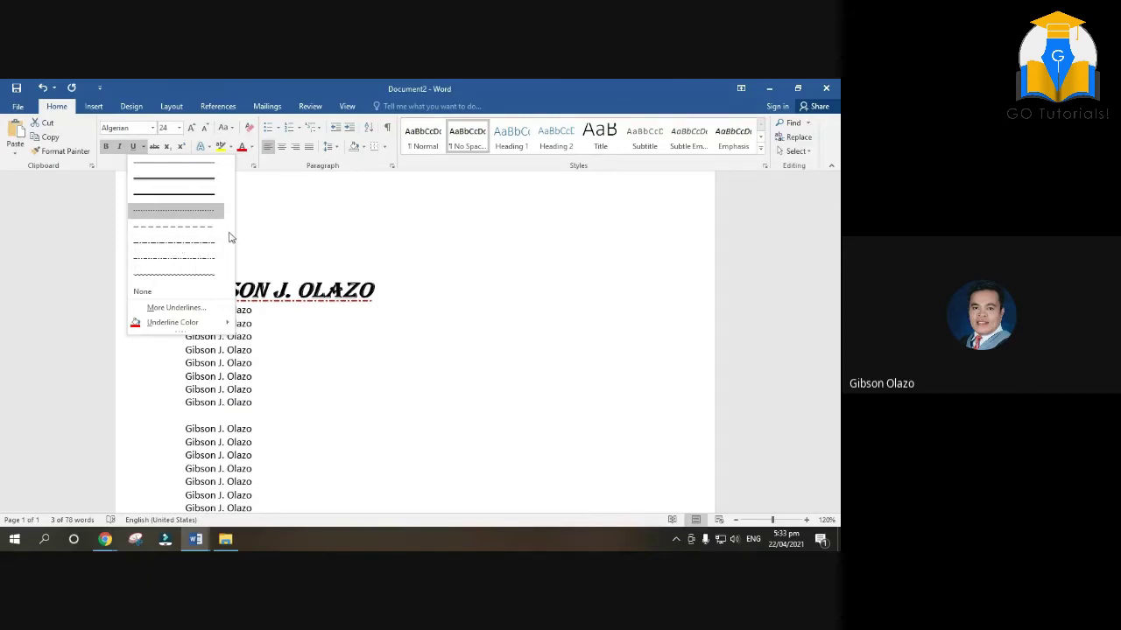
left_click(292, 219)
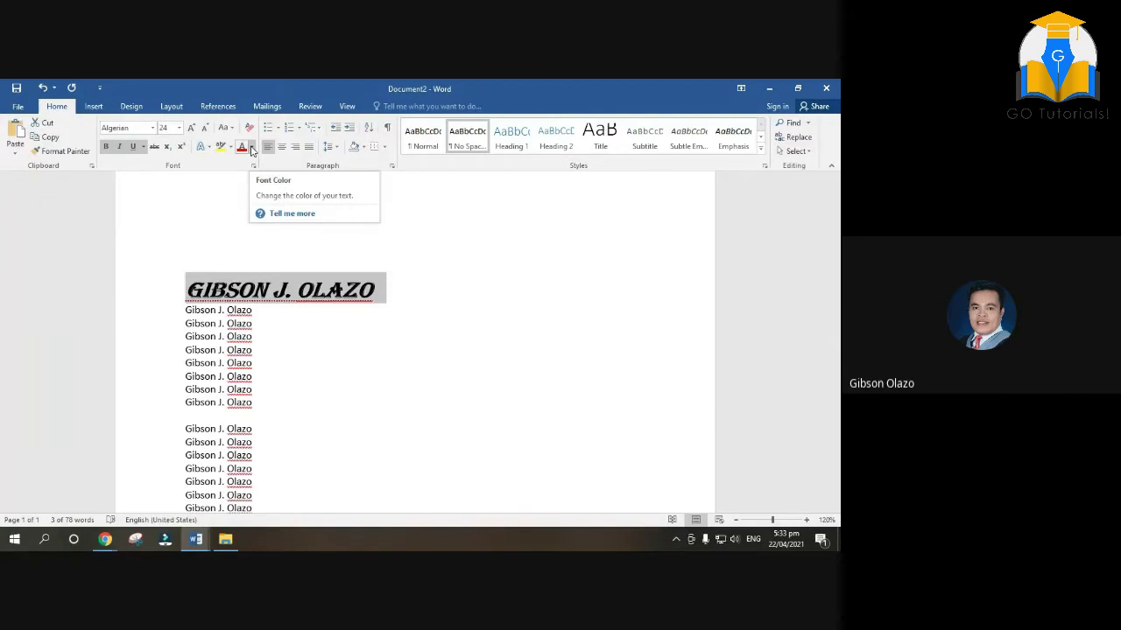
Step: Colour the first name line's text with the green standard font colour
left_click(251, 149)
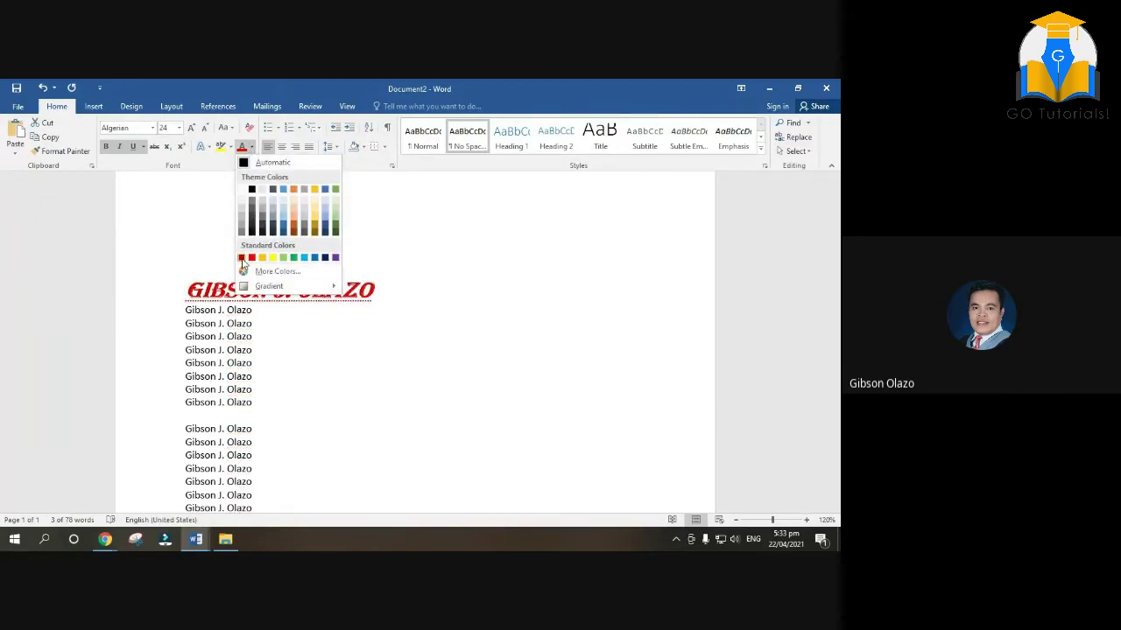
left_click(295, 259)
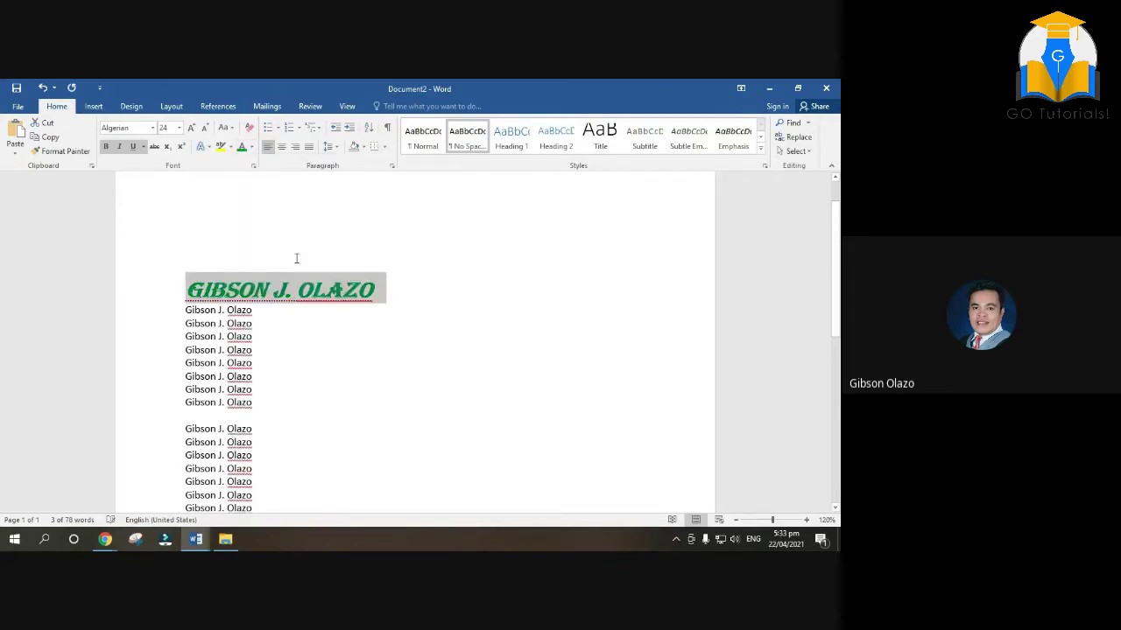
Step: Apply a yellow text highlight behind the green, dotted-underlined first name line
left_click(232, 149)
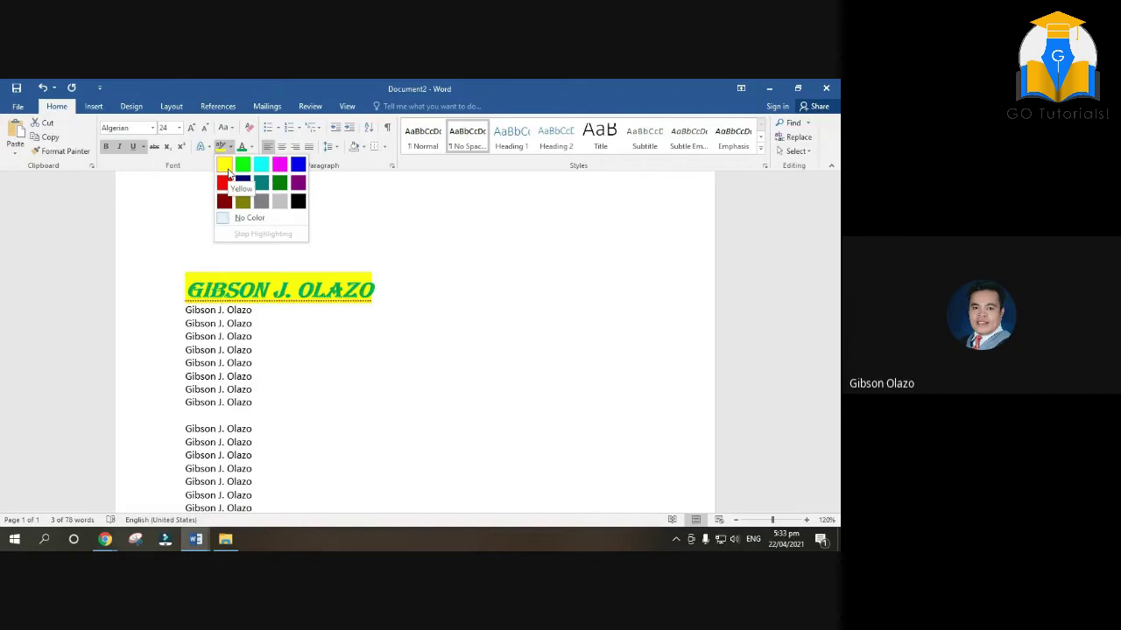
left_click(225, 166)
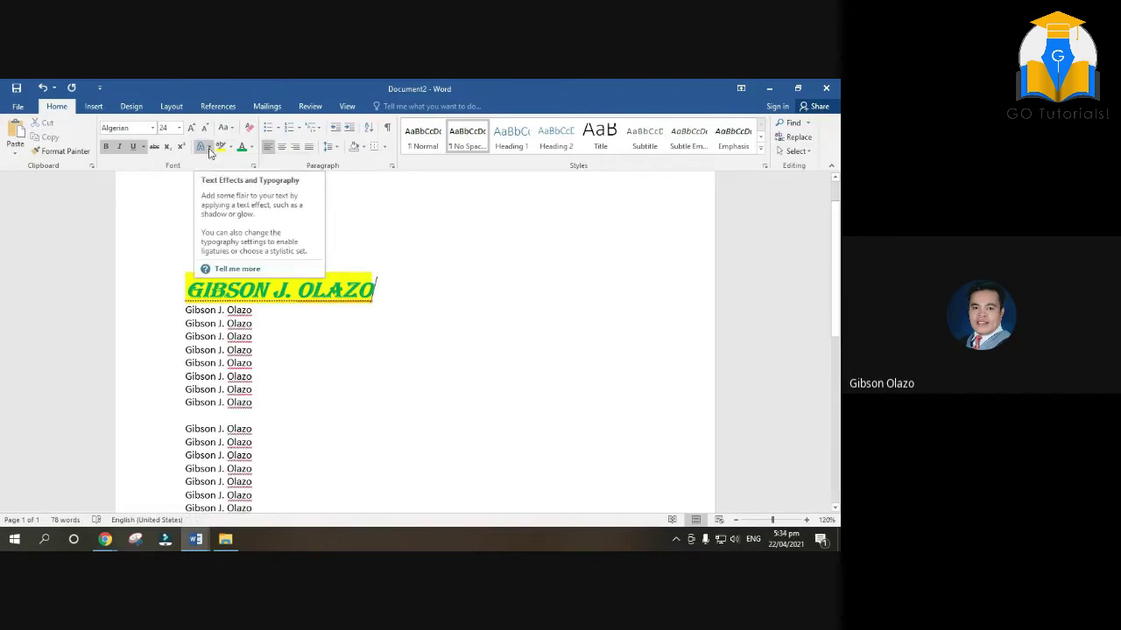
left_click(209, 149)
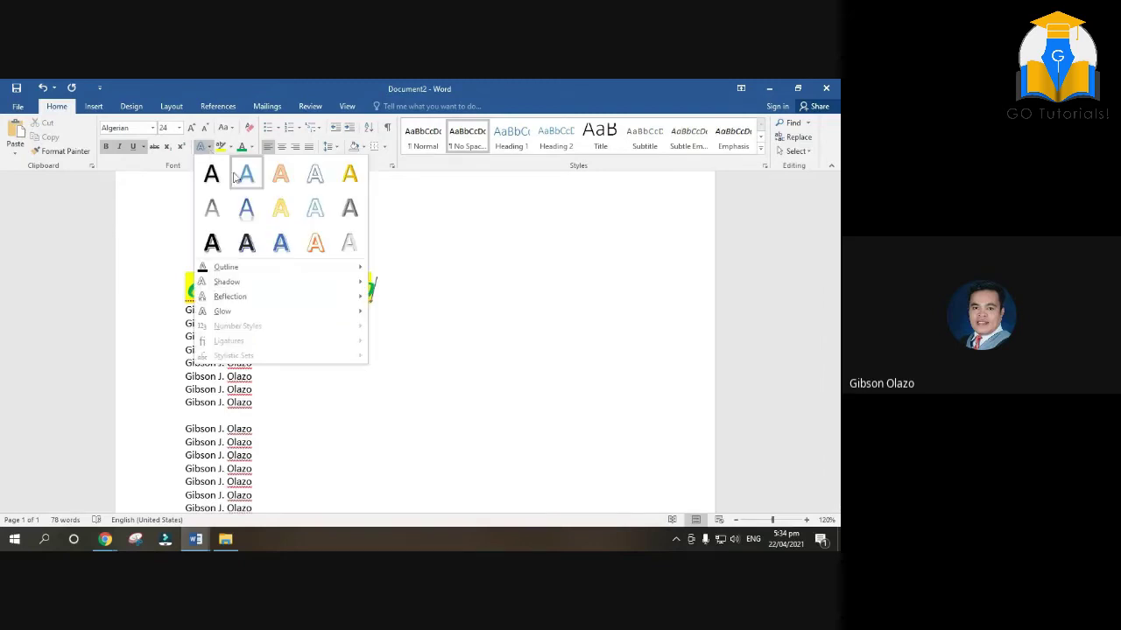
left_click(342, 180)
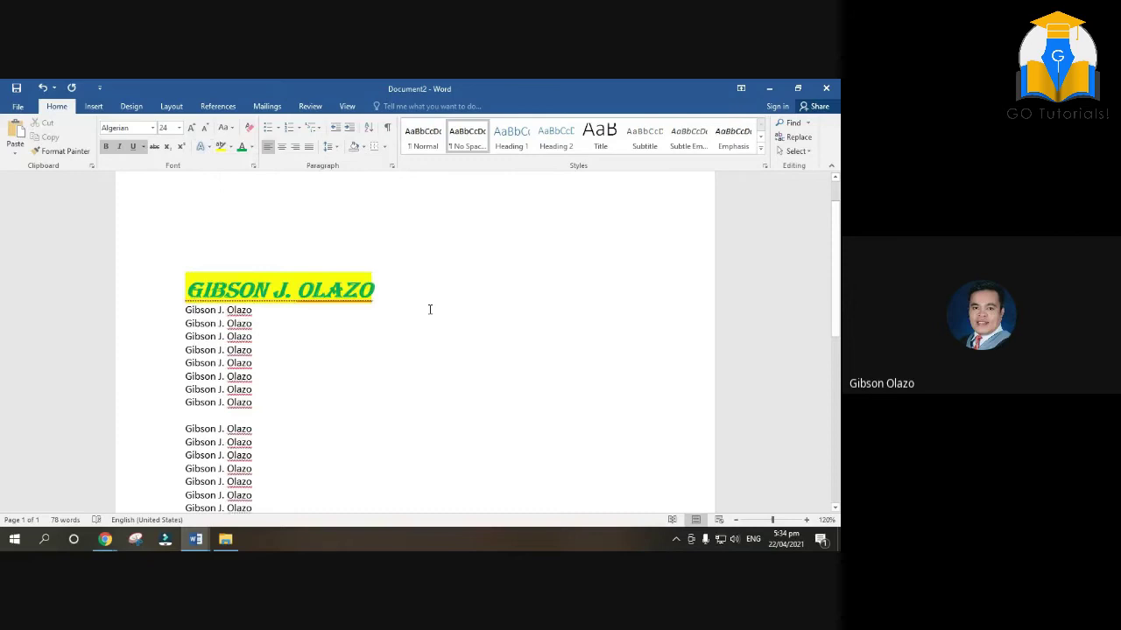
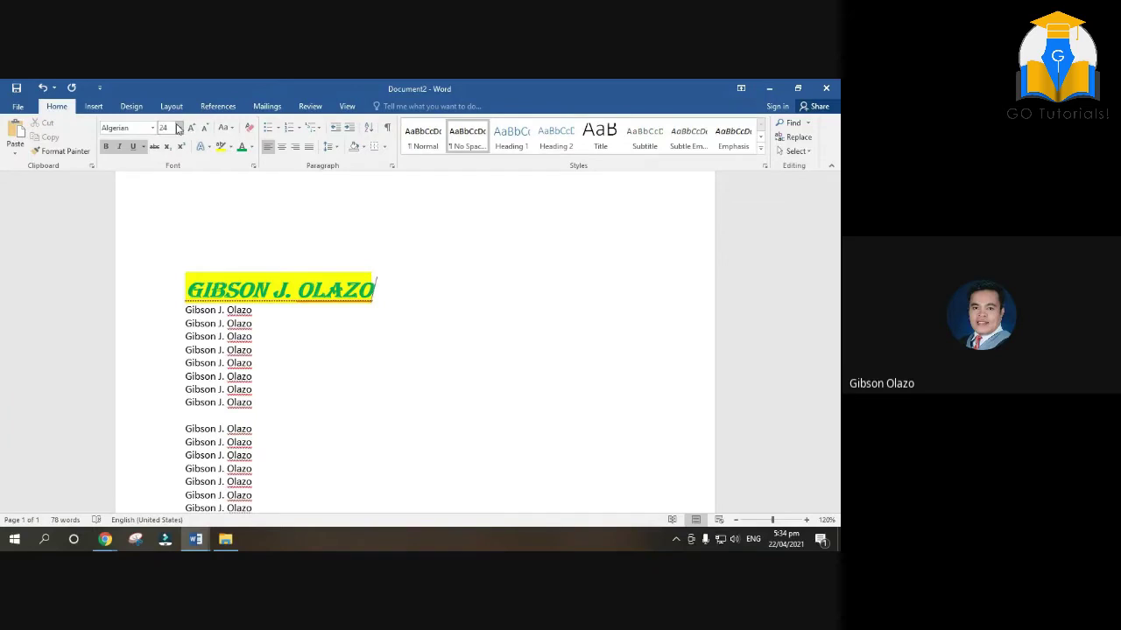
Step: Try heading sizes 24 and 26 from the size list, then step it larger and smaller
left_click(179, 128)
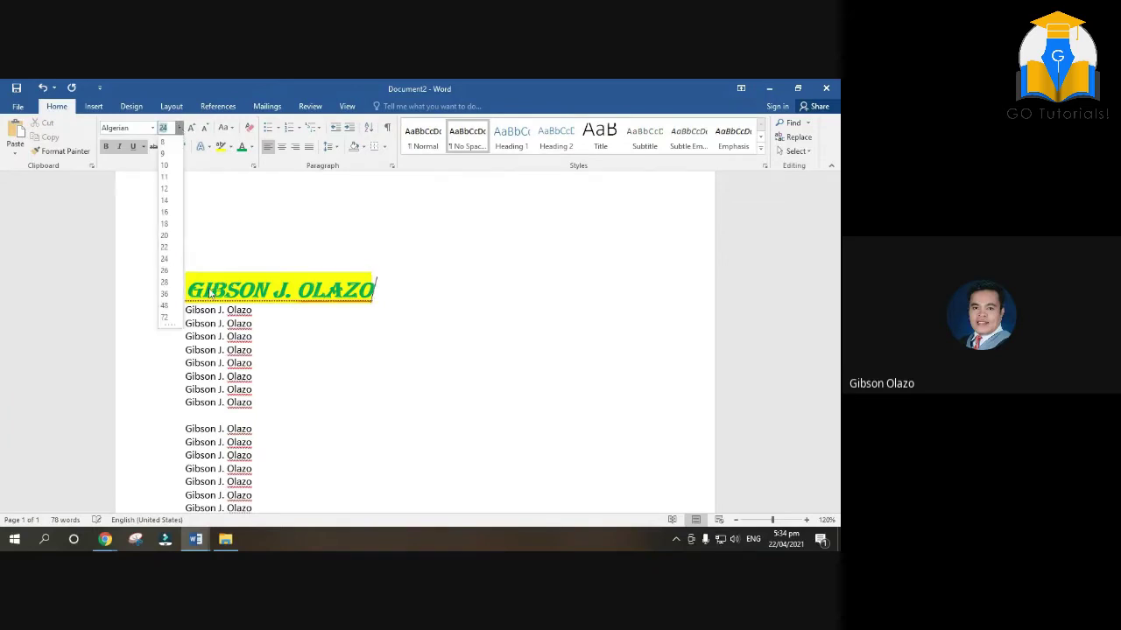
left_click(165, 258)
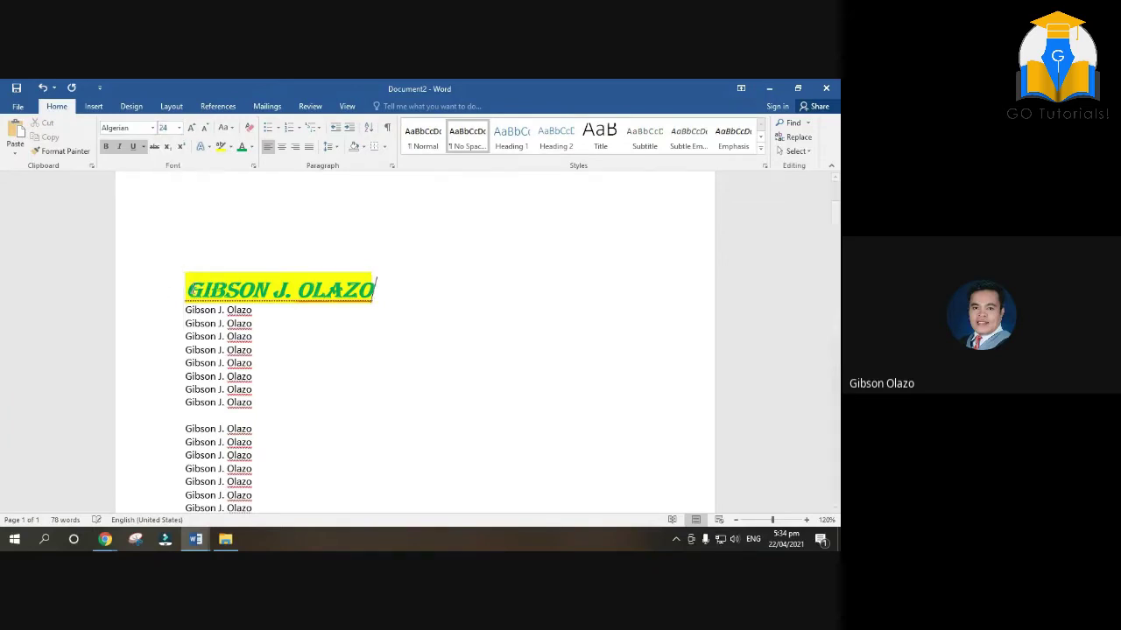
left_click(179, 128)
left_click(164, 270)
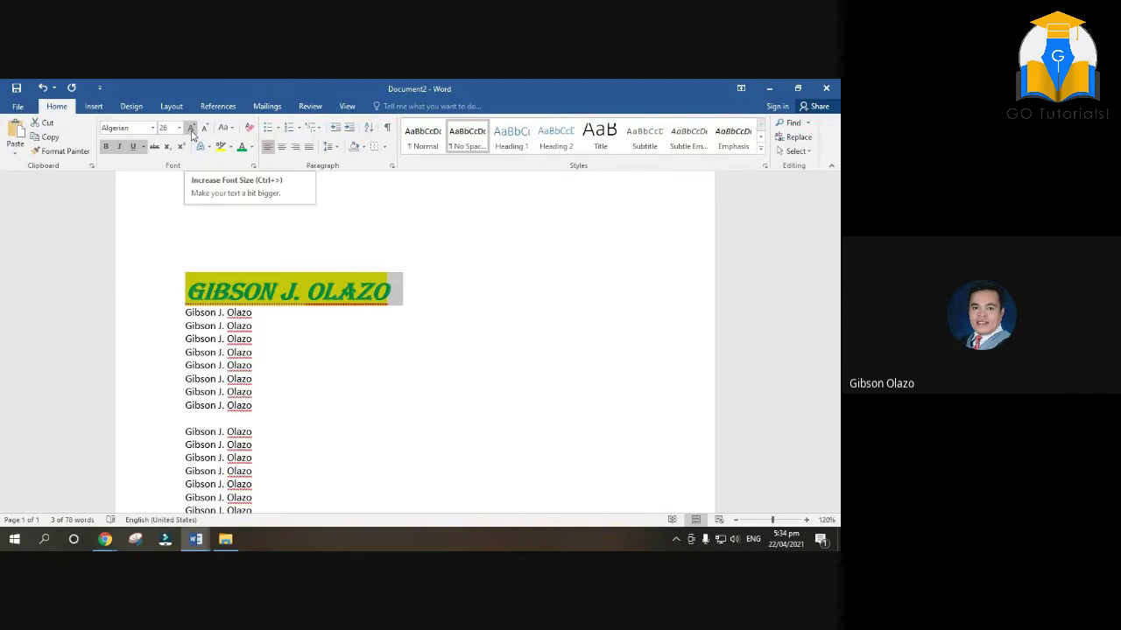
left_click(178, 128)
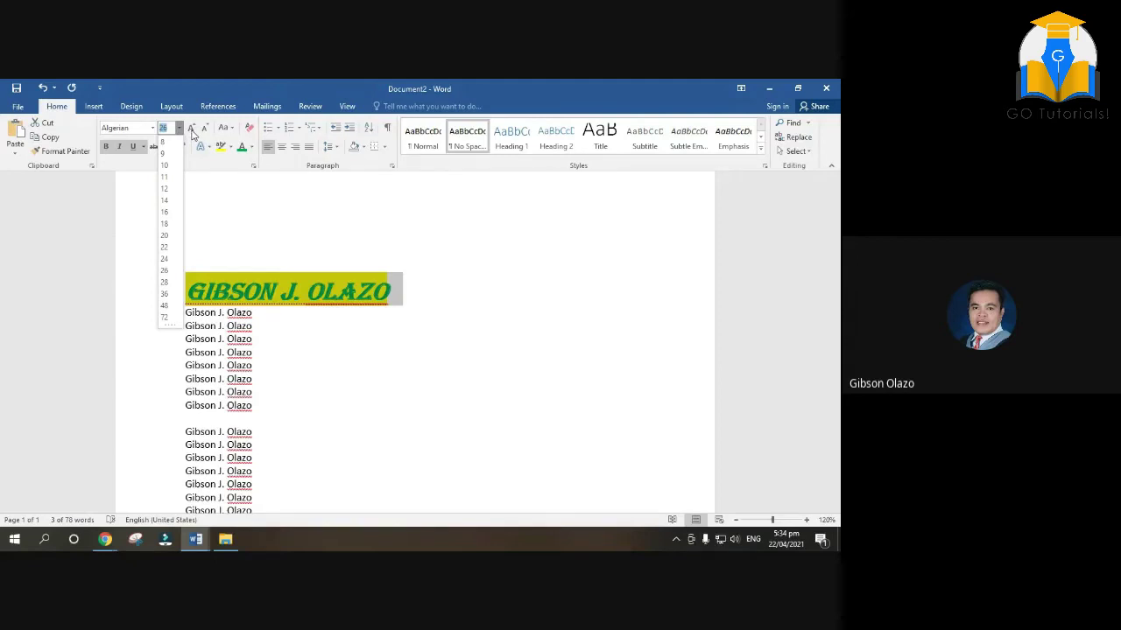
left_click(191, 129)
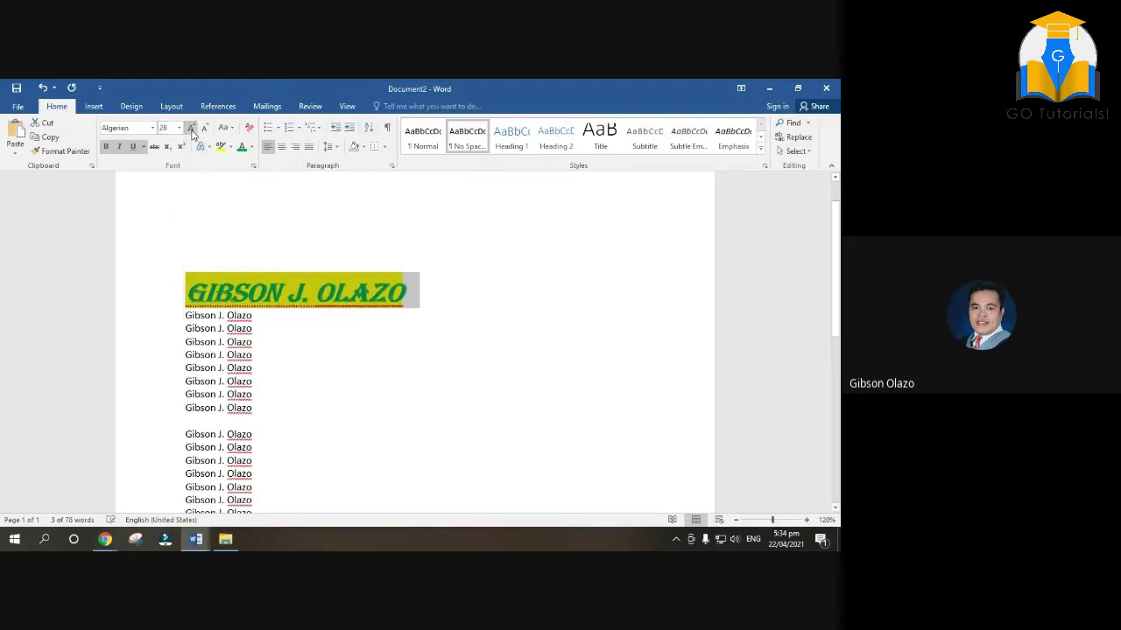
left_click(191, 128)
left_click(191, 129)
left_click(190, 129)
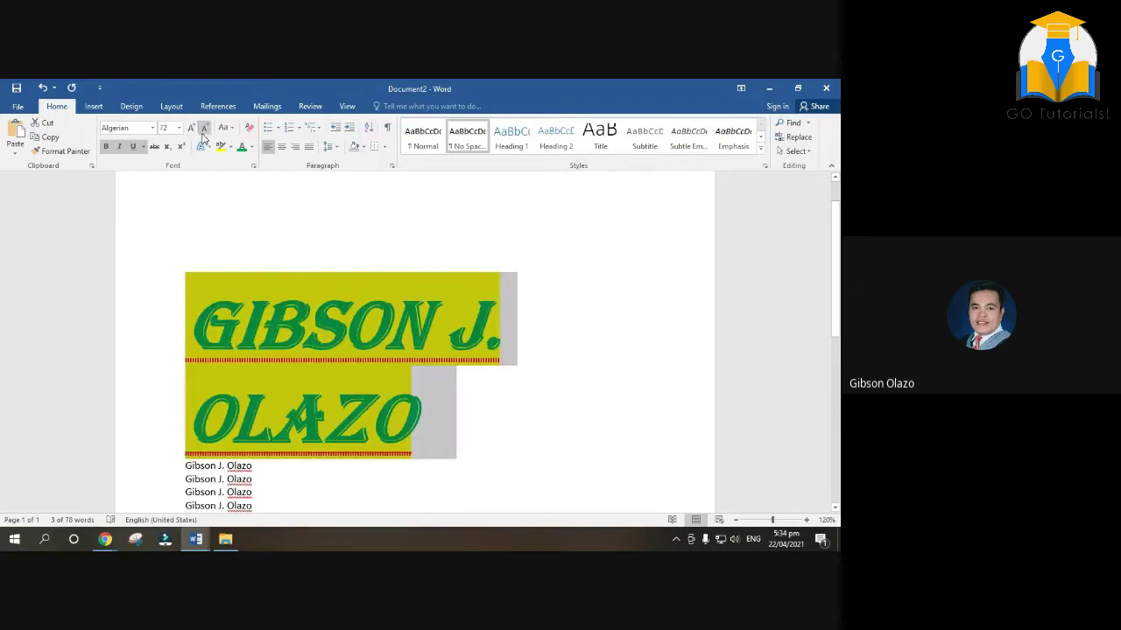
left_click(204, 129)
left_click(204, 130)
left_click(204, 129)
left_click(204, 130)
left_click(204, 129)
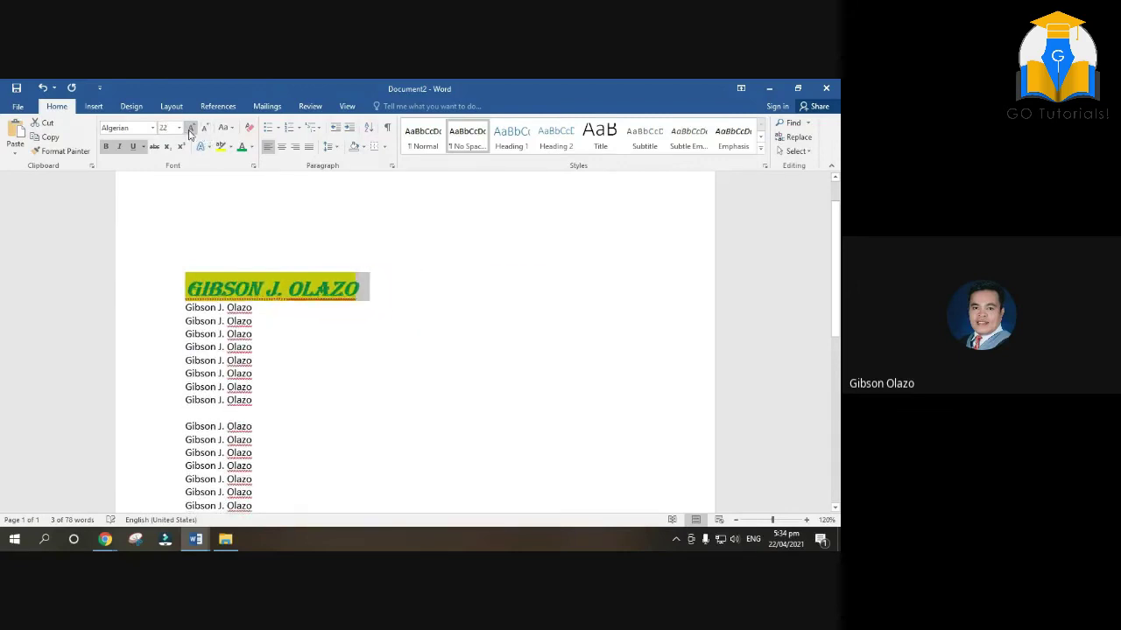
left_click(190, 129)
left_click(191, 128)
left_click(190, 128)
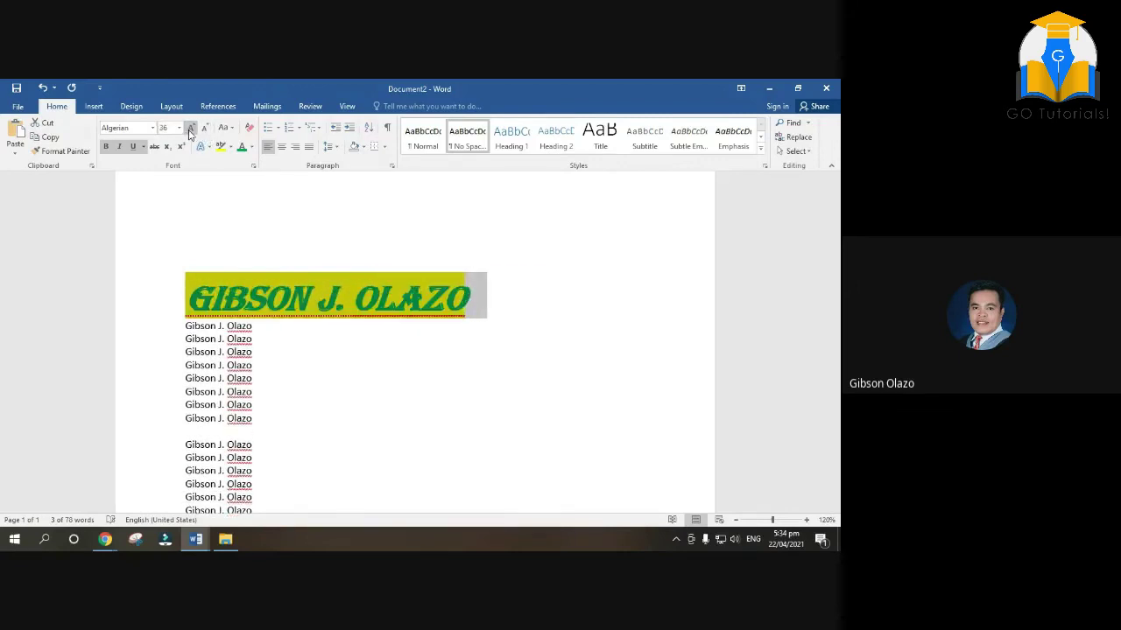
Step: Grow the heading several sizes, then shrink it back down to 26 pt
left_click(178, 127)
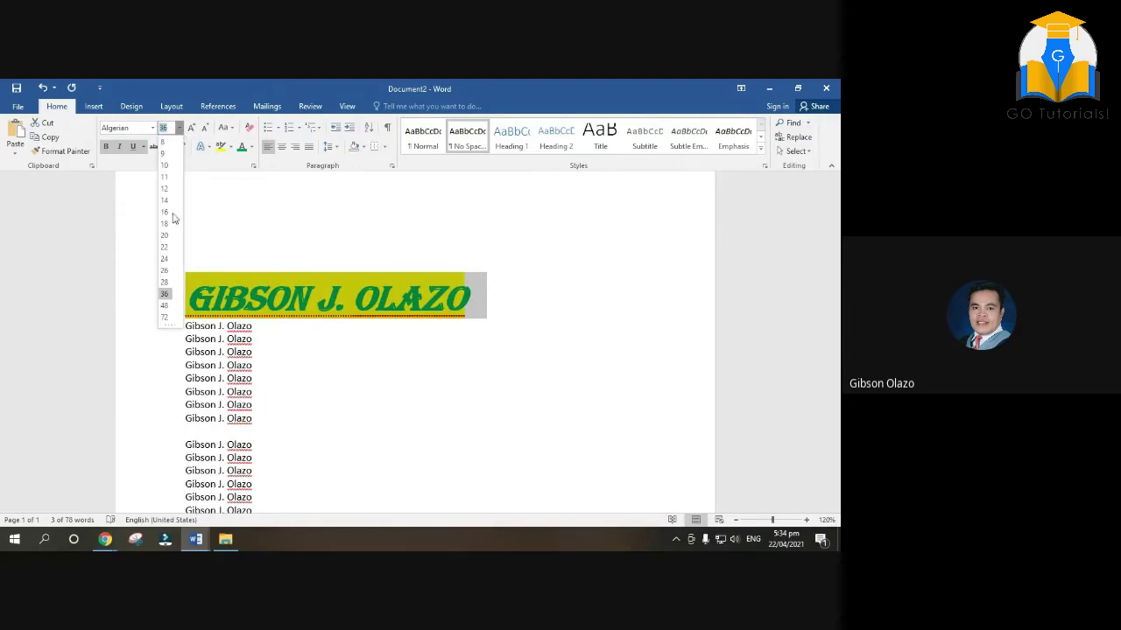
left_click(192, 129)
left_click(192, 128)
left_click(193, 129)
left_click(193, 128)
left_click(193, 128)
left_click(193, 129)
left_click(193, 129)
left_click(192, 129)
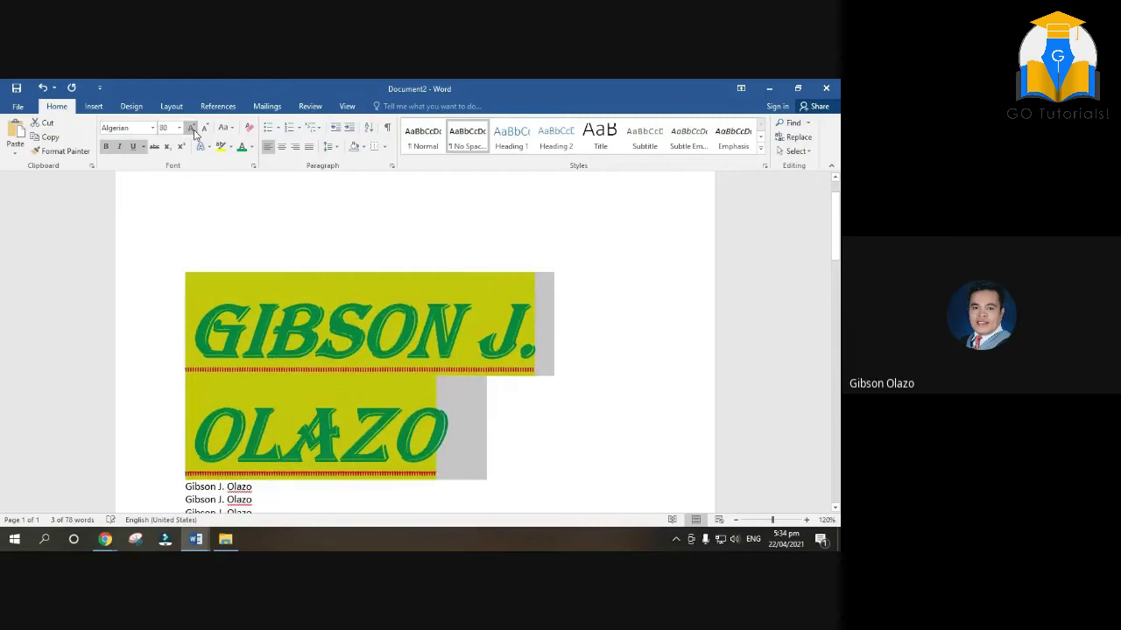
left_click(204, 129)
left_click(204, 128)
left_click(204, 129)
left_click(204, 128)
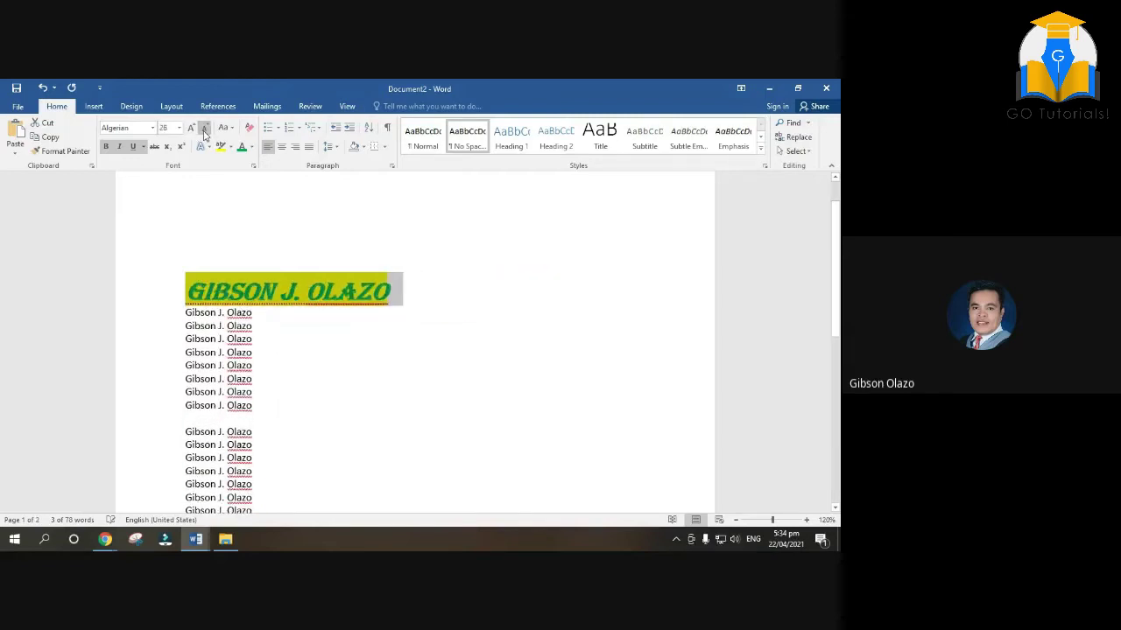
left_click(204, 129)
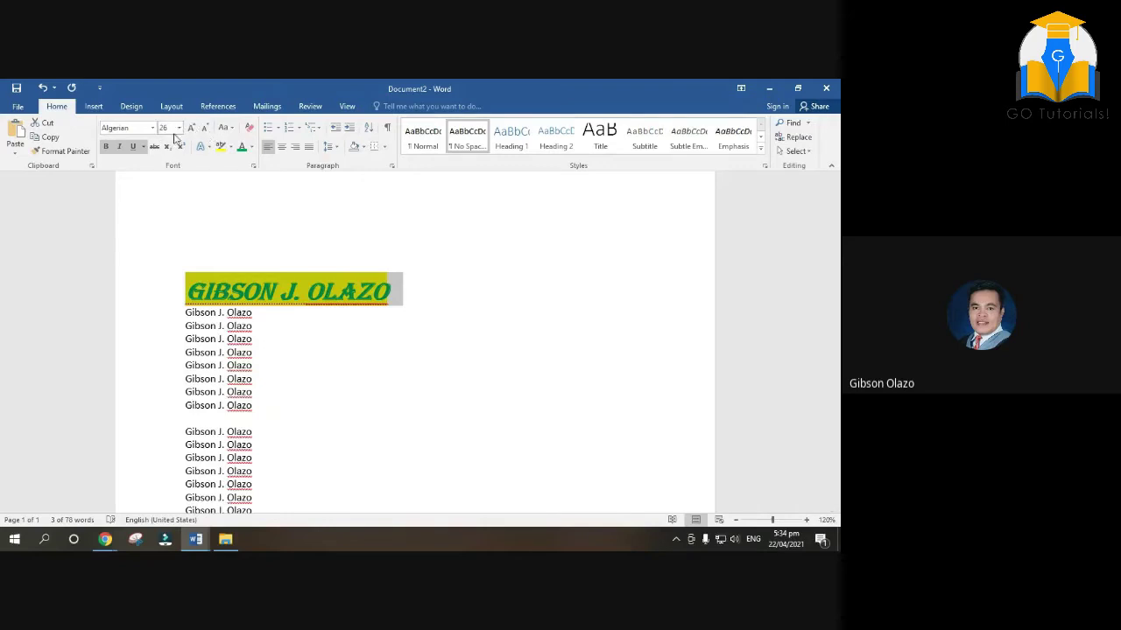
Step: Make the heading lowercase after briefly trying Sentence case
left_click(233, 128)
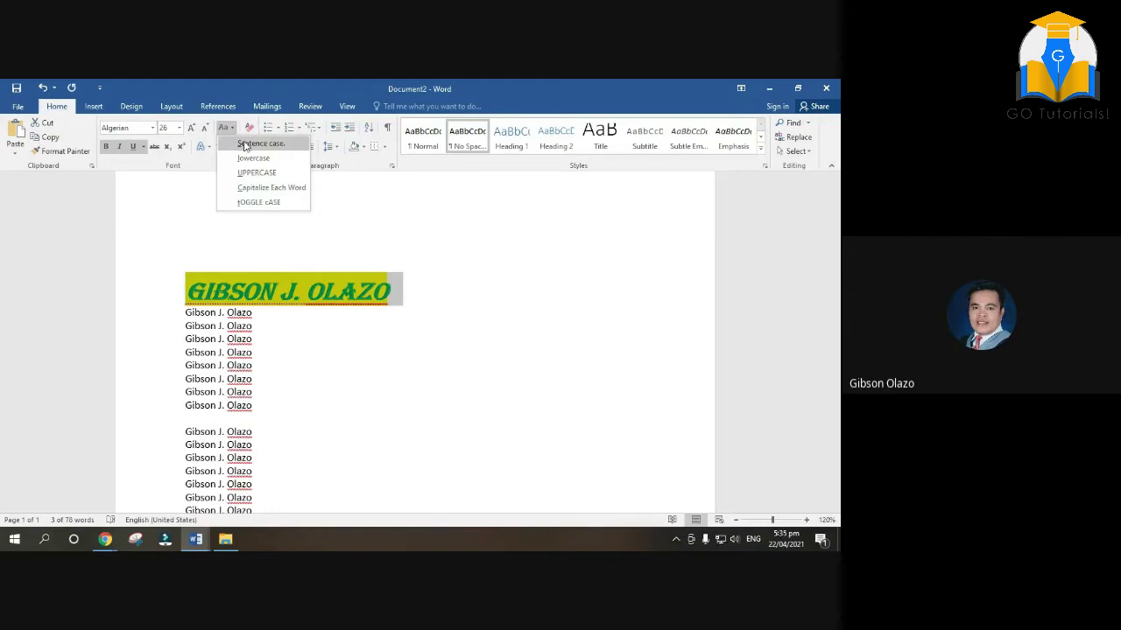
left_click(244, 145)
left_click(252, 148)
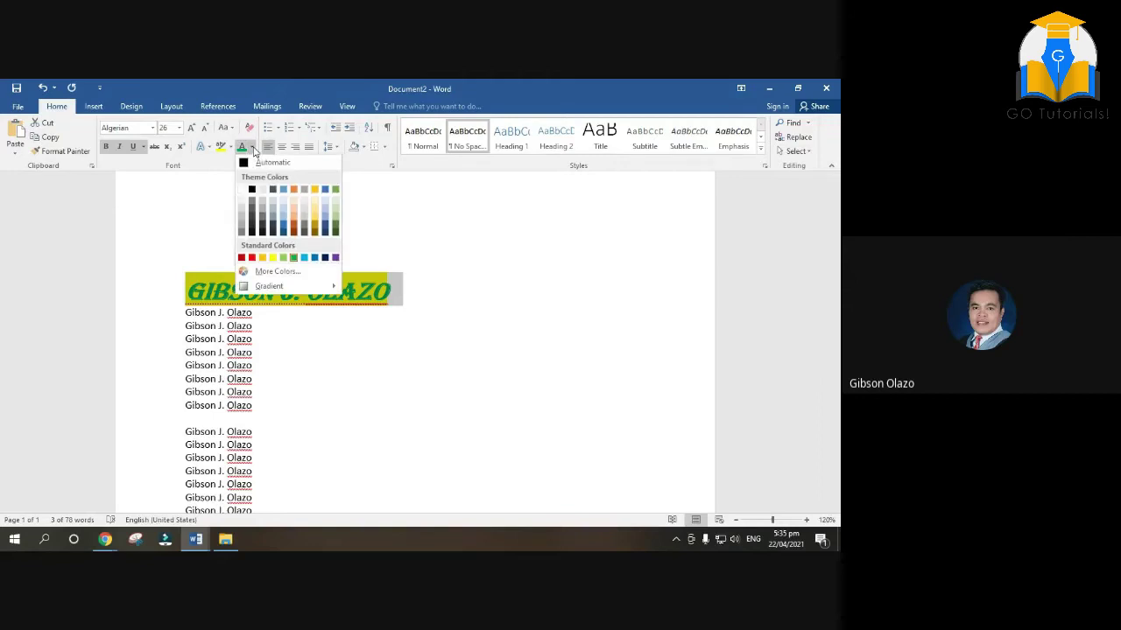
left_click(232, 129)
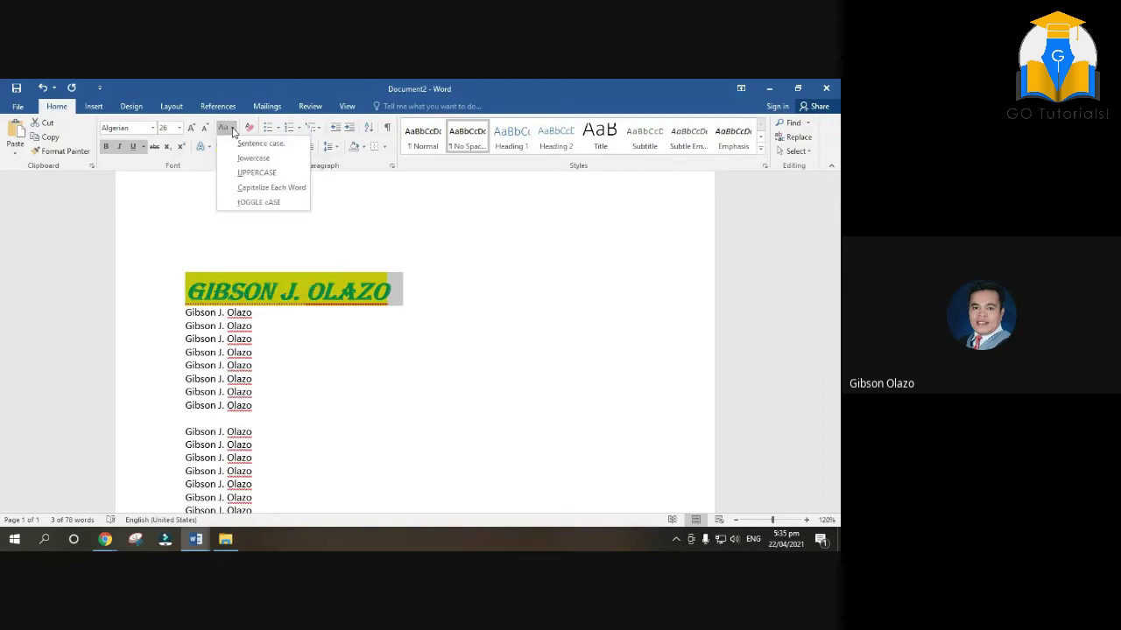
left_click(242, 161)
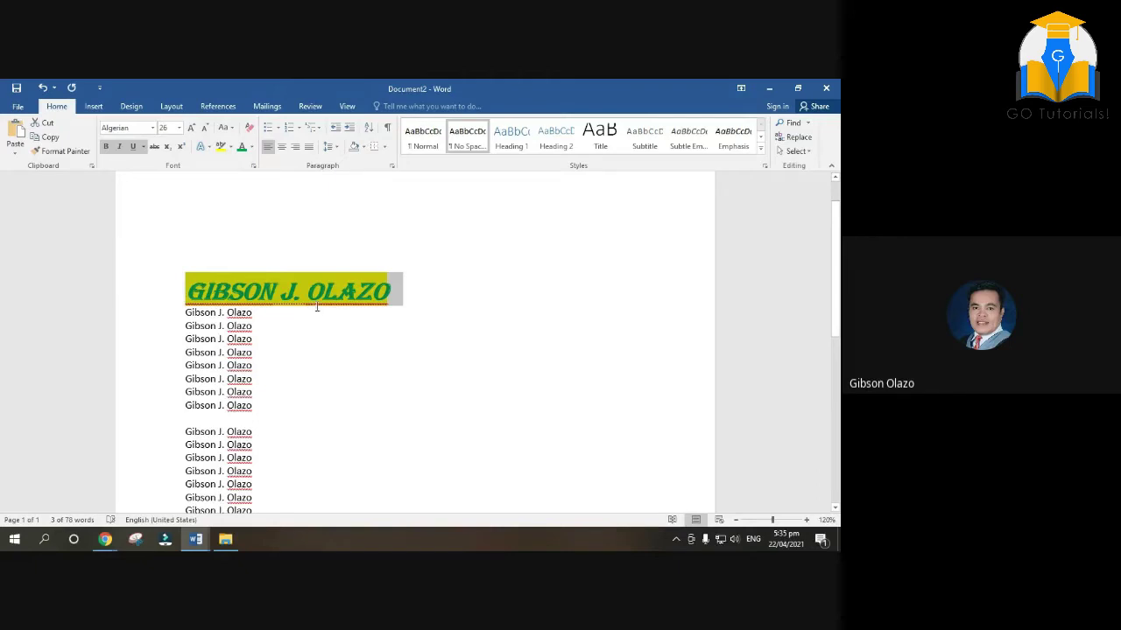
Step: Change the heading font to Arial and reselect the whole heading line
left_click(152, 129)
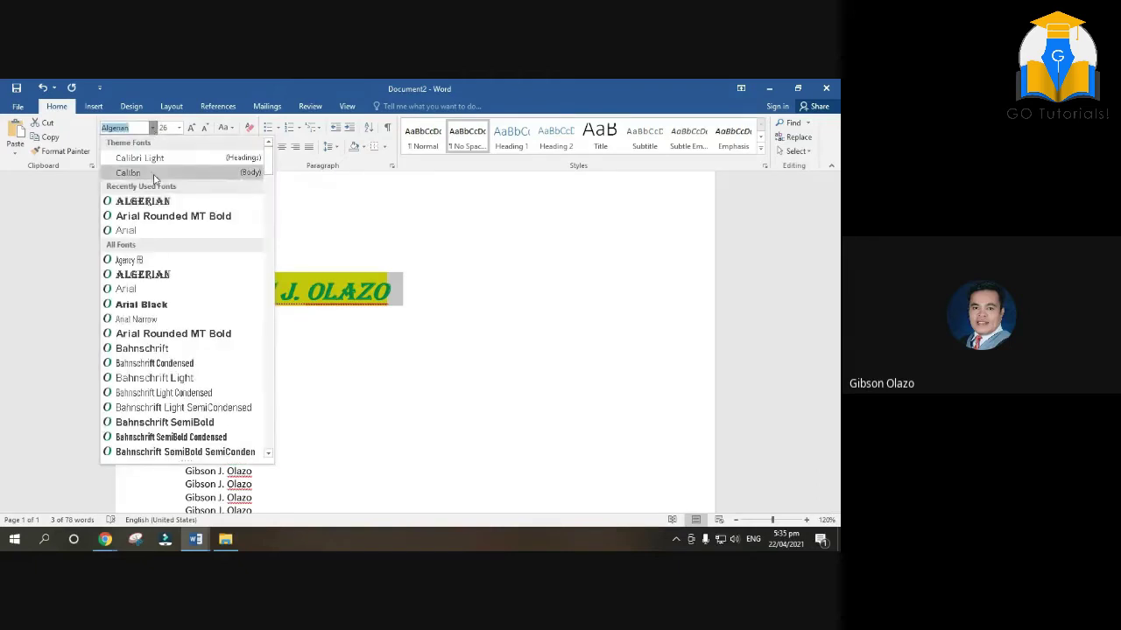
left_click(126, 231)
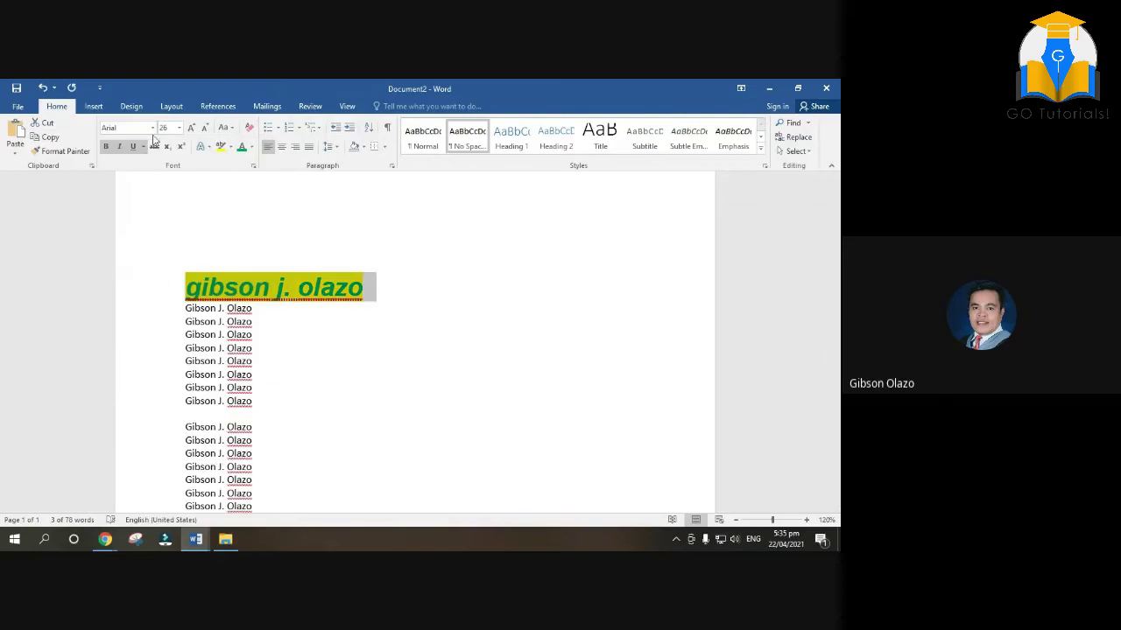
left_click(152, 127)
left_click(147, 207)
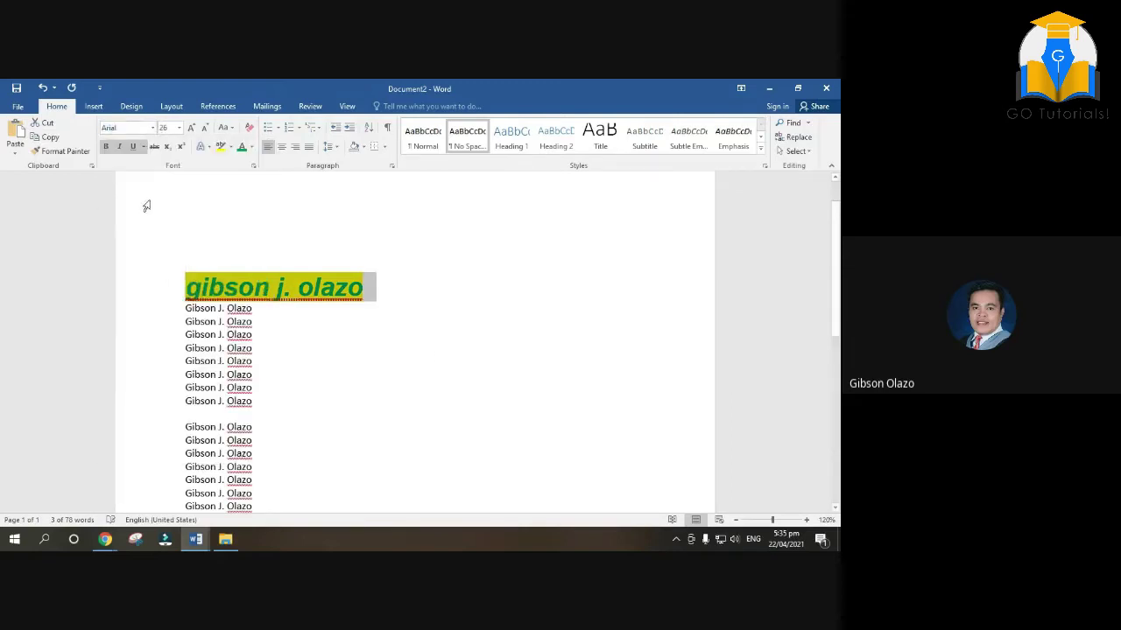
left_click(152, 128)
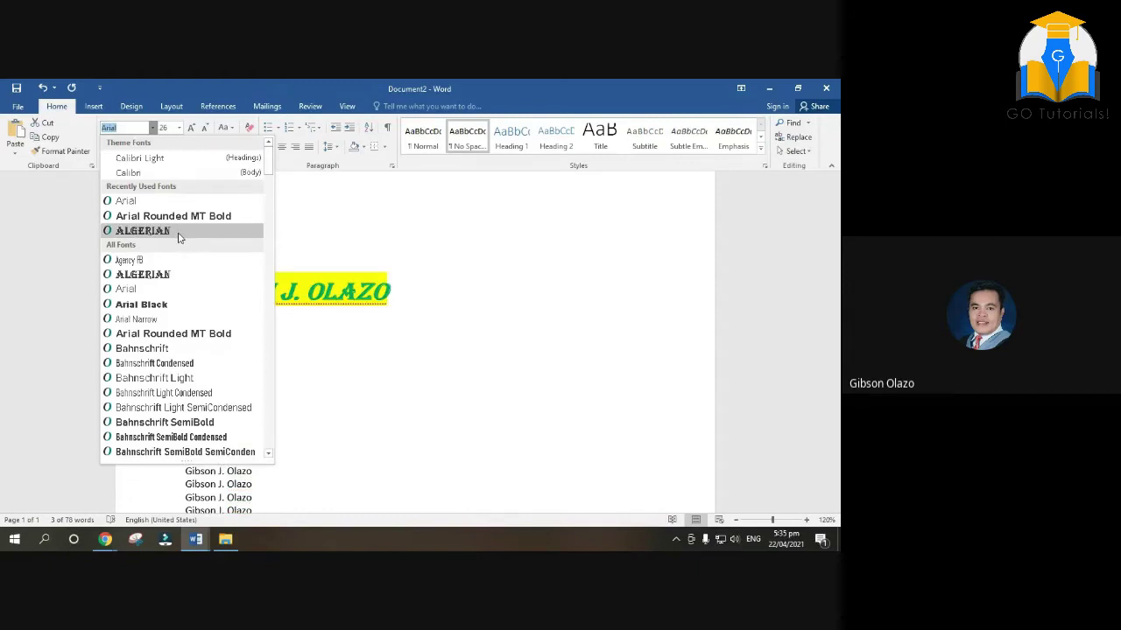
left_click(131, 201)
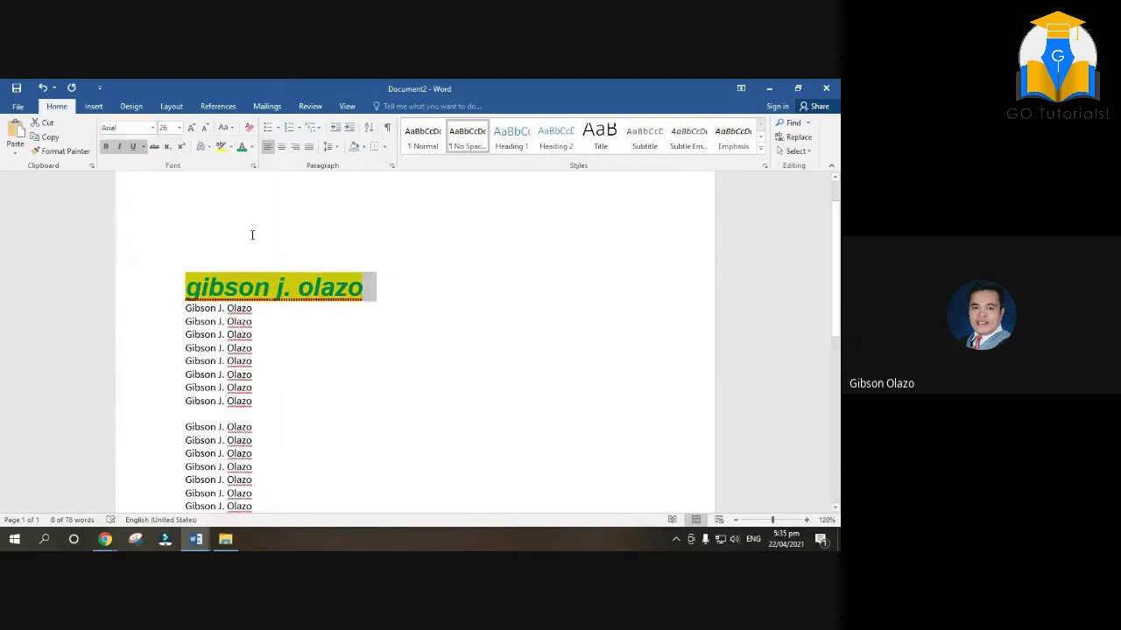
left_click(388, 315)
left_click_drag(187, 289, 360, 289)
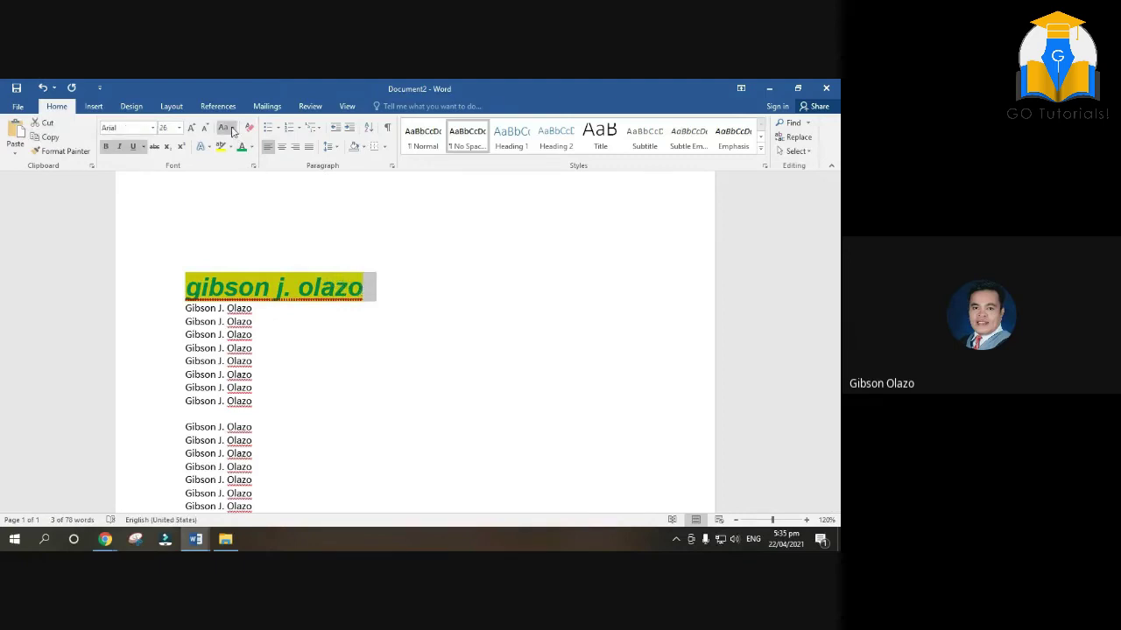
Step: Cycle the heading through Sentence case, lowercase and UPPERCASE, ending on Capitalize Each Word
left_click(231, 129)
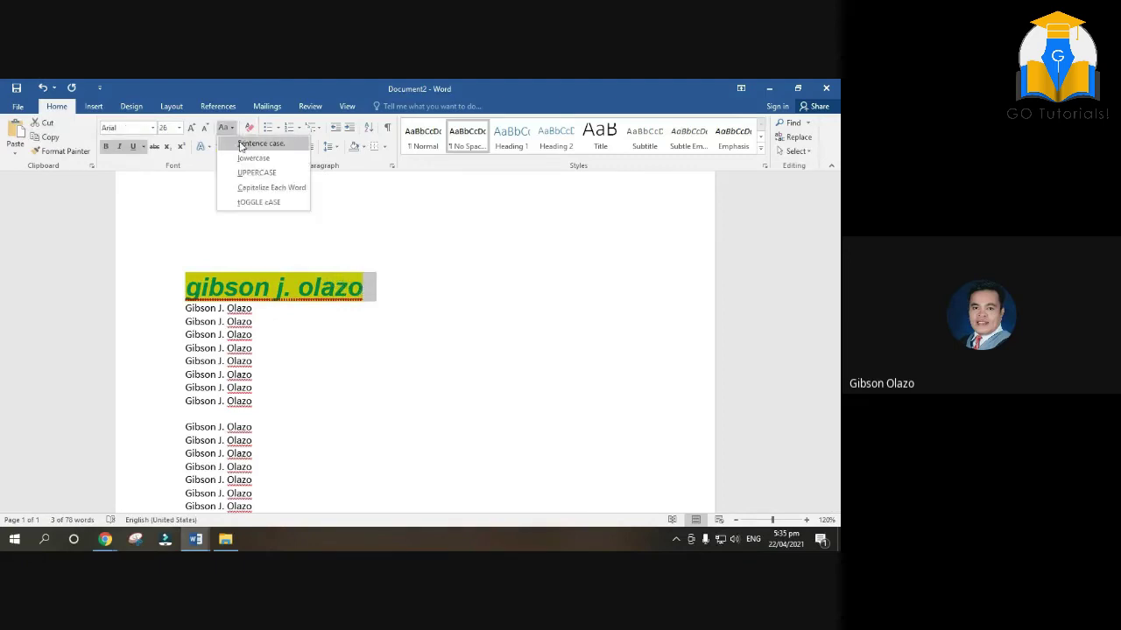
left_click(241, 144)
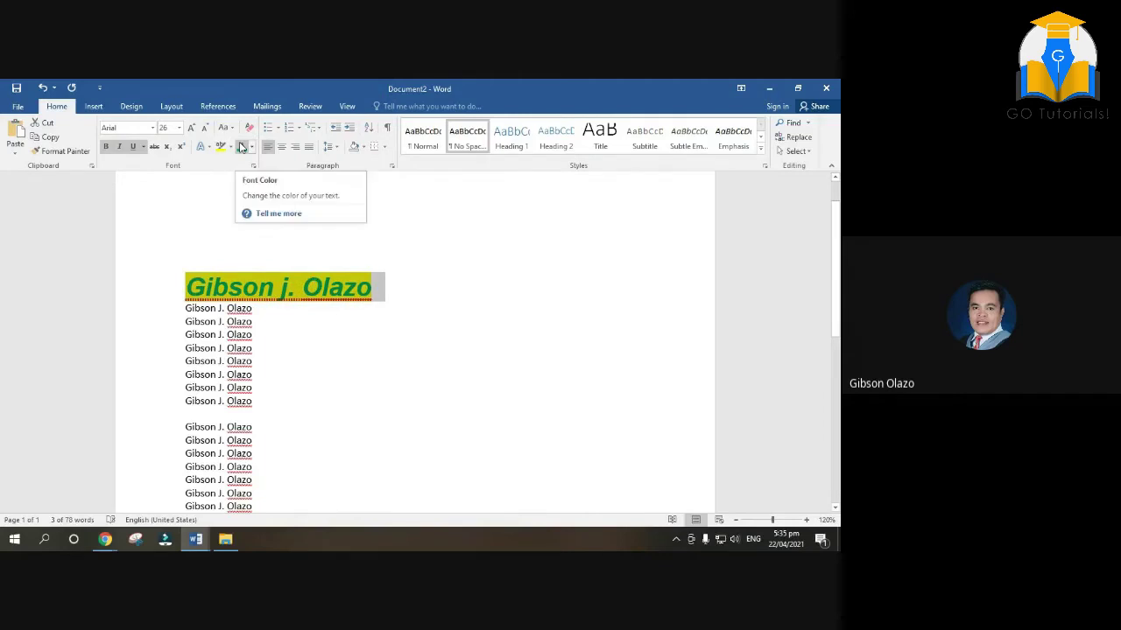
left_click(225, 127)
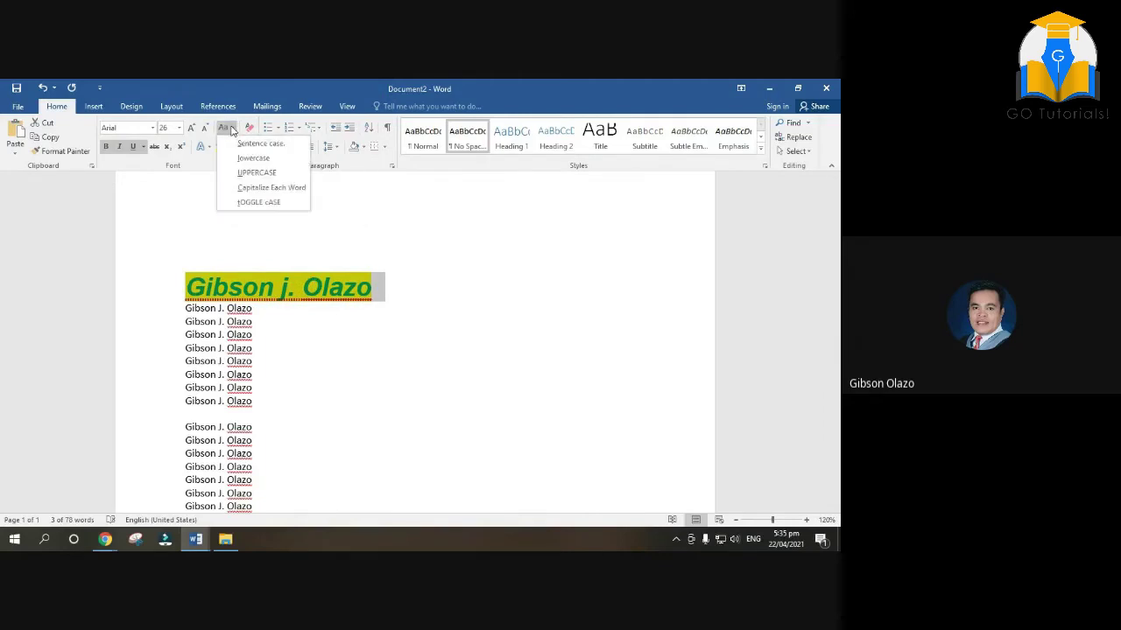
left_click(236, 159)
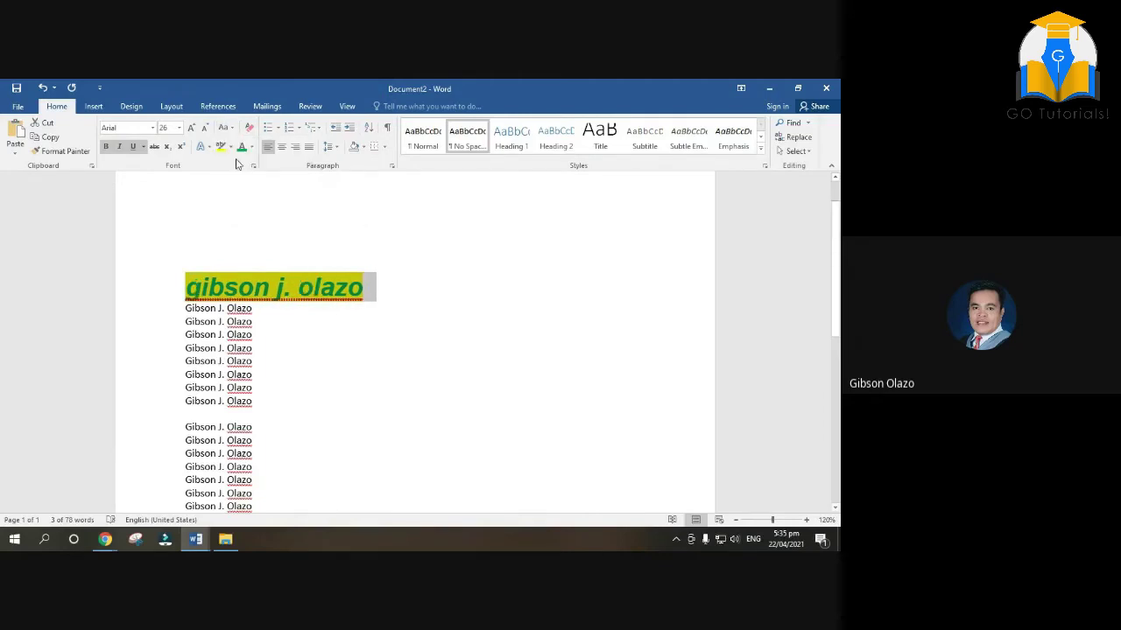
left_click(225, 127)
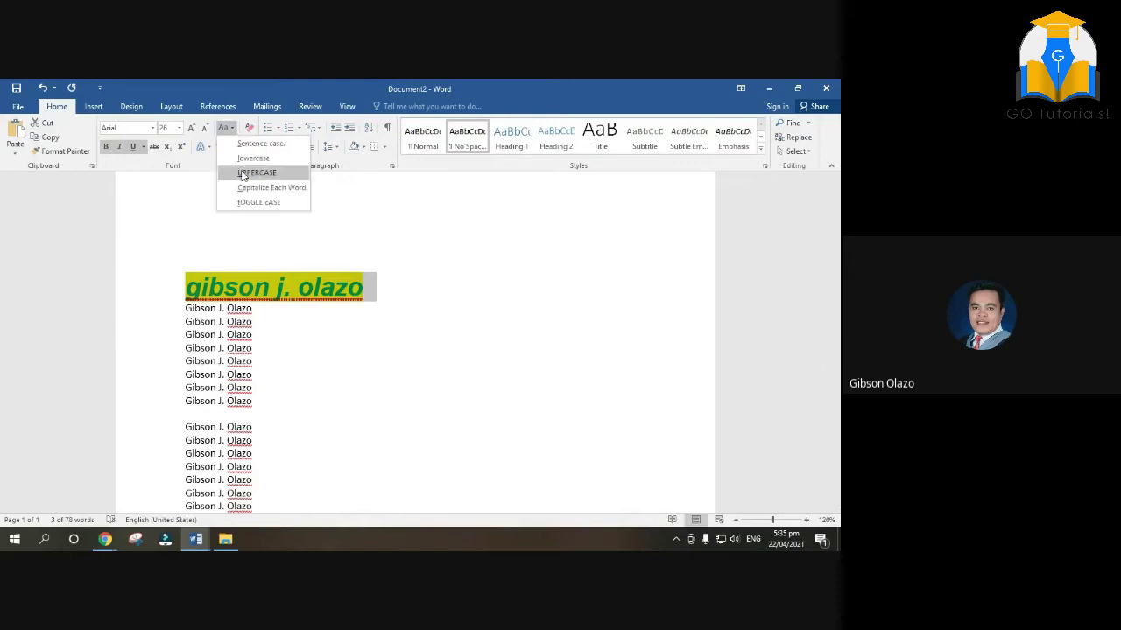
left_click(243, 173)
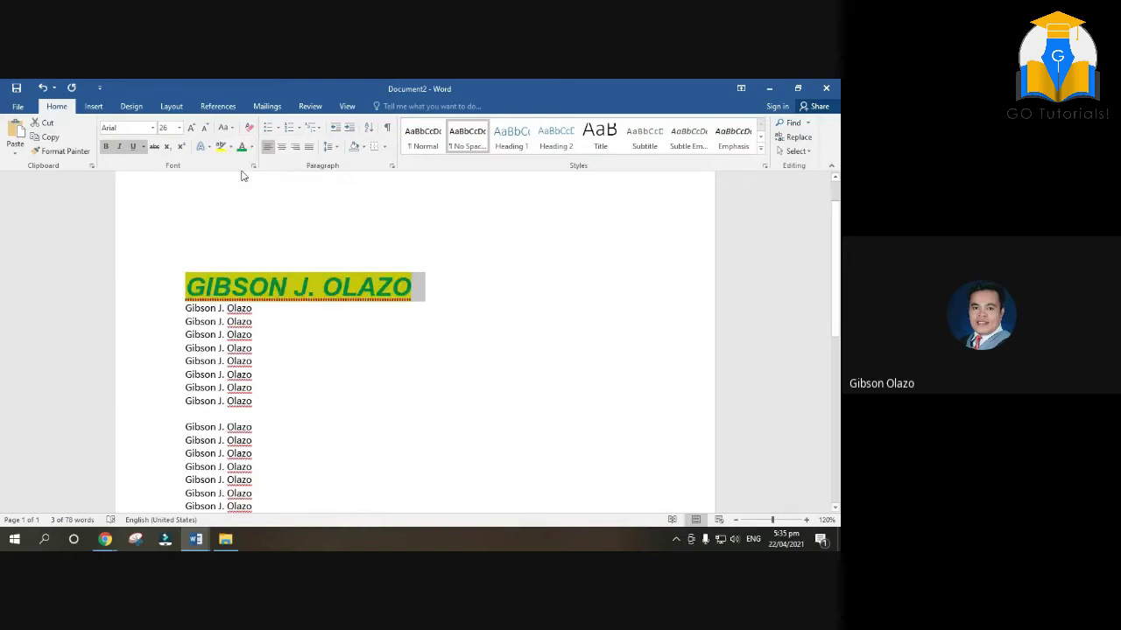
left_click(225, 127)
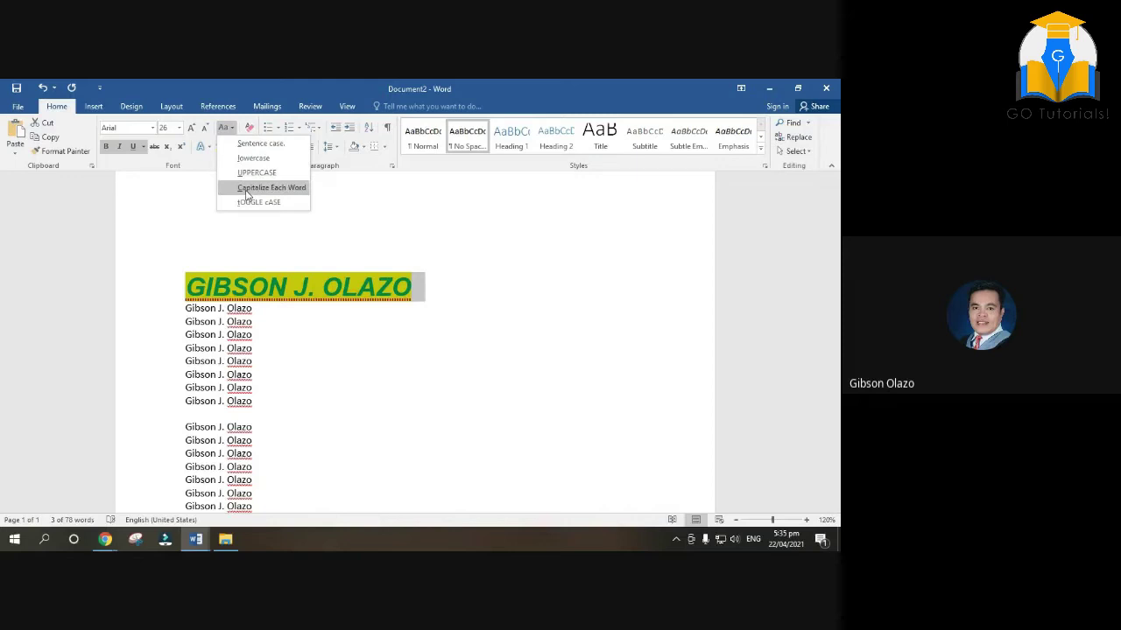
left_click(247, 191)
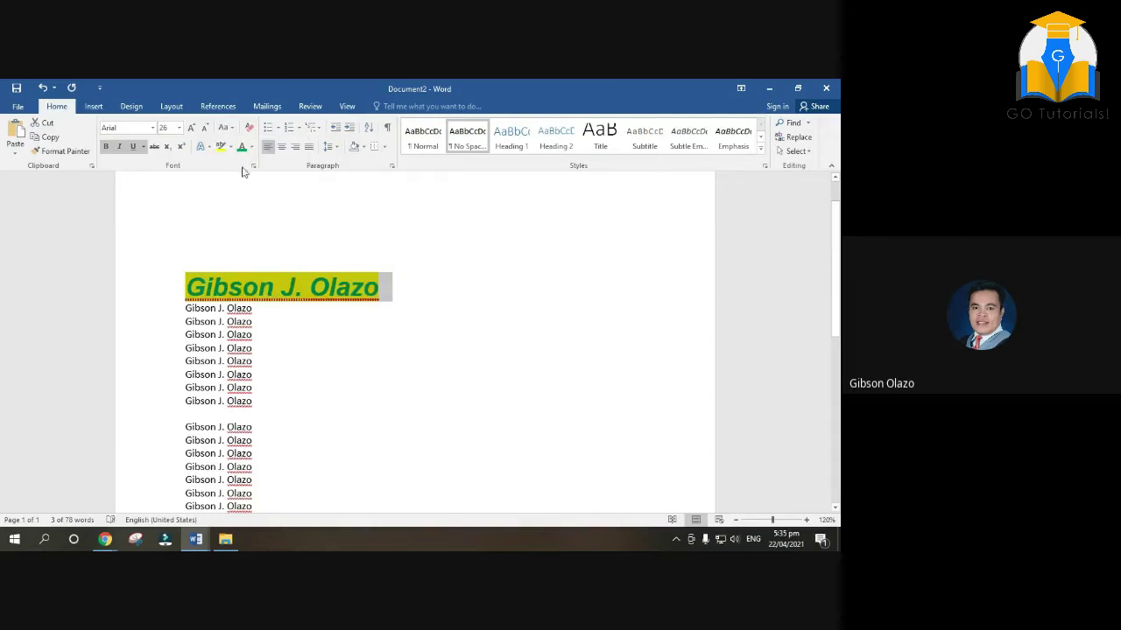
Step: Reselect the heading and apply tOGGLE cASE, Sentence case, then Capitalize Each Word
left_click(381, 296)
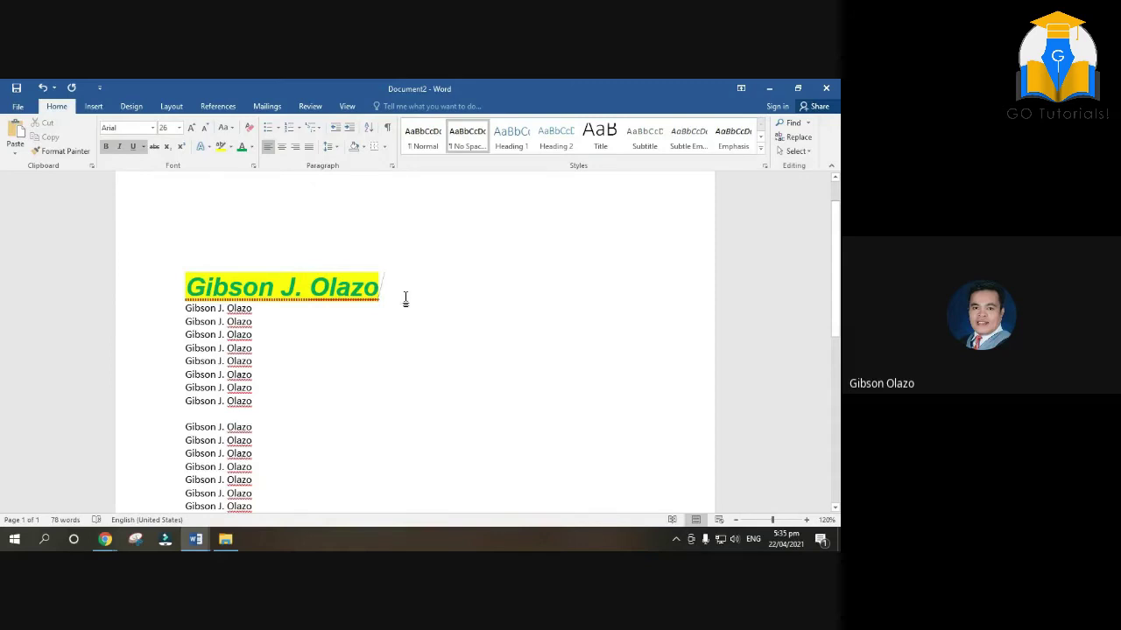
left_click_drag(191, 282, 377, 282)
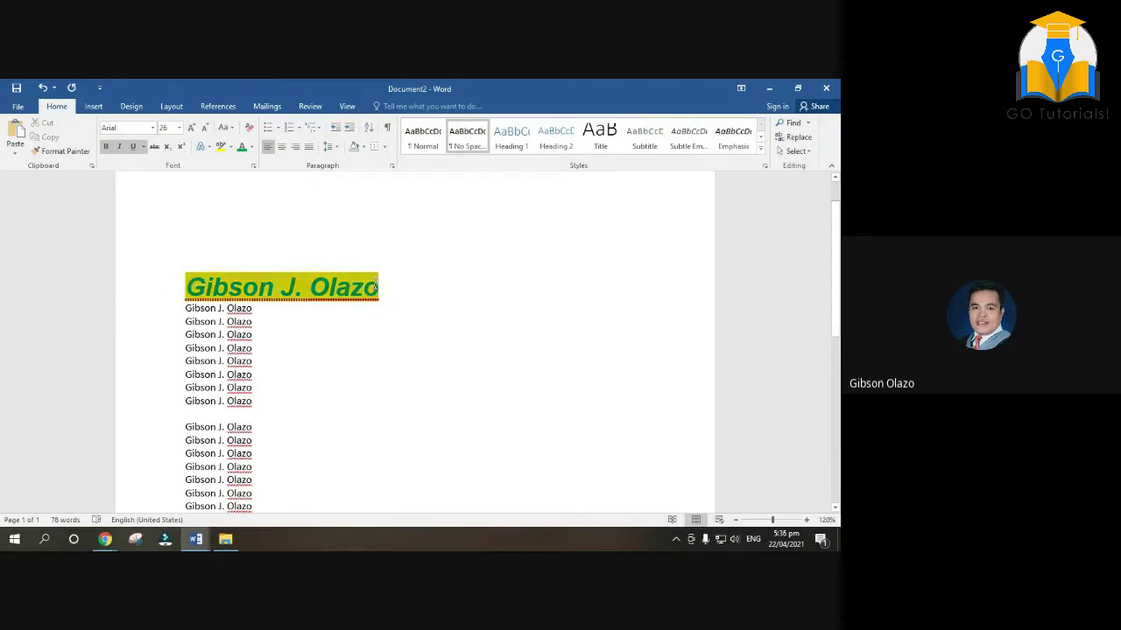
left_click(230, 128)
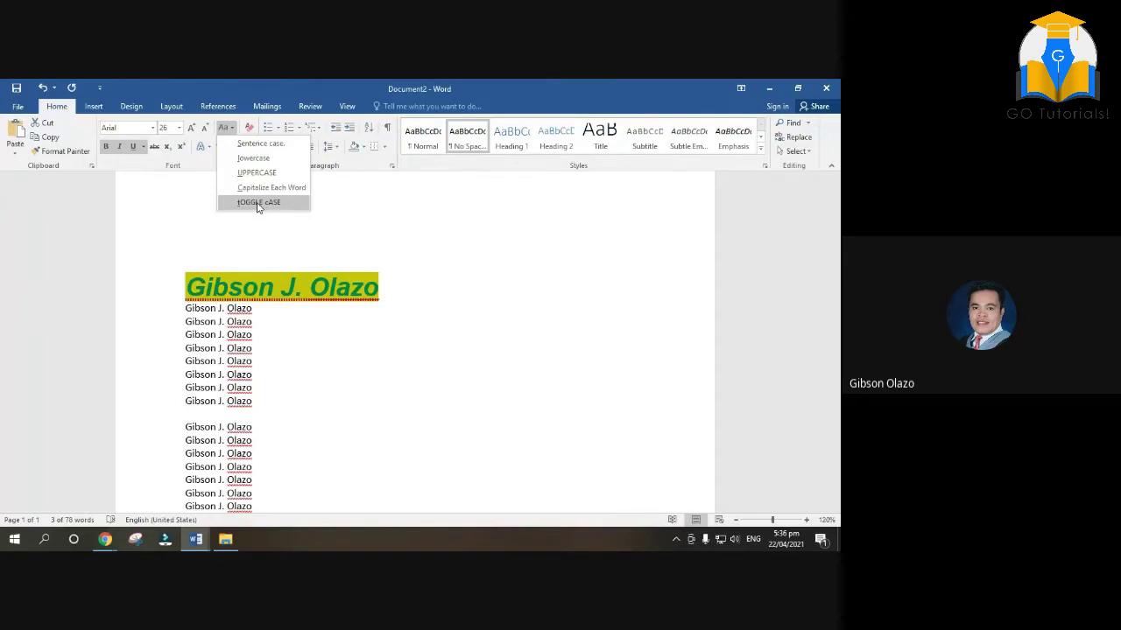
left_click(263, 204)
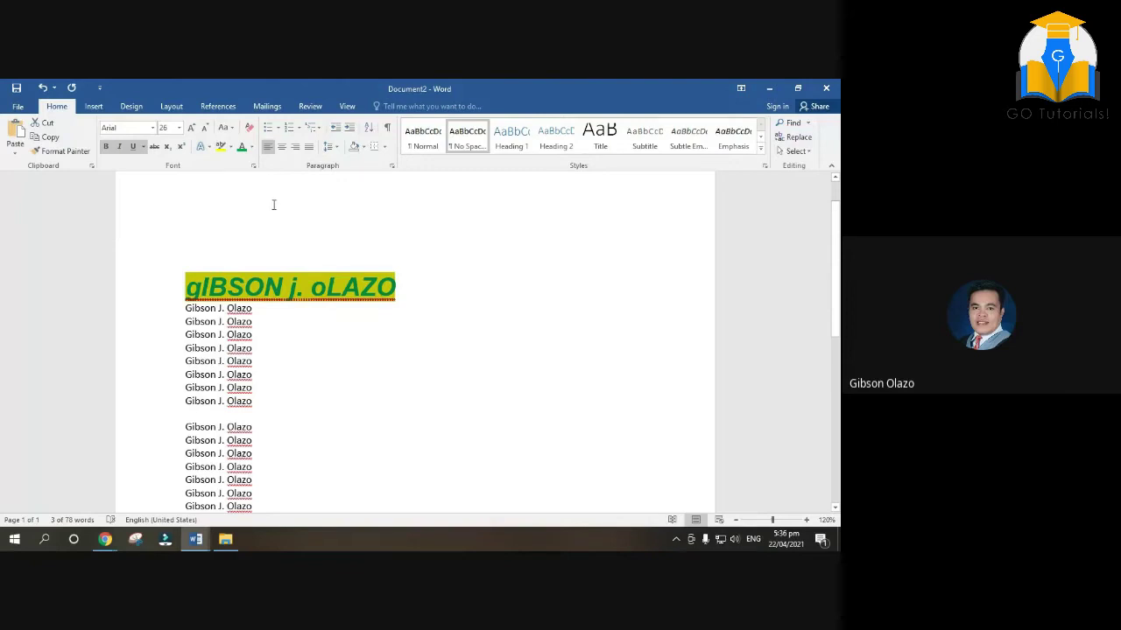
left_click(225, 128)
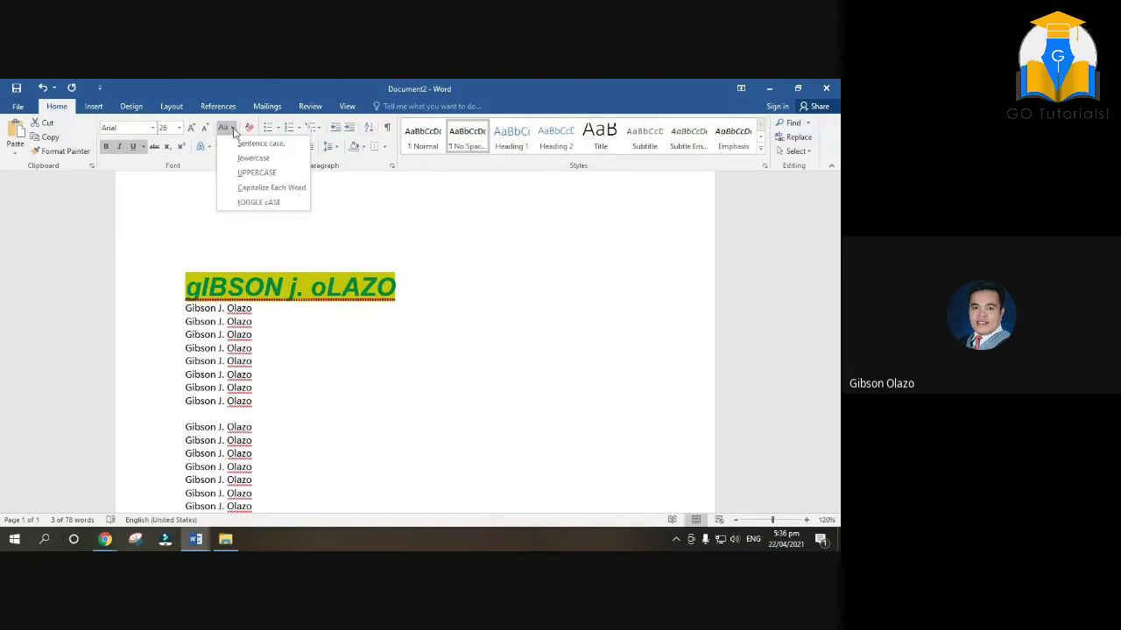
left_click(247, 144)
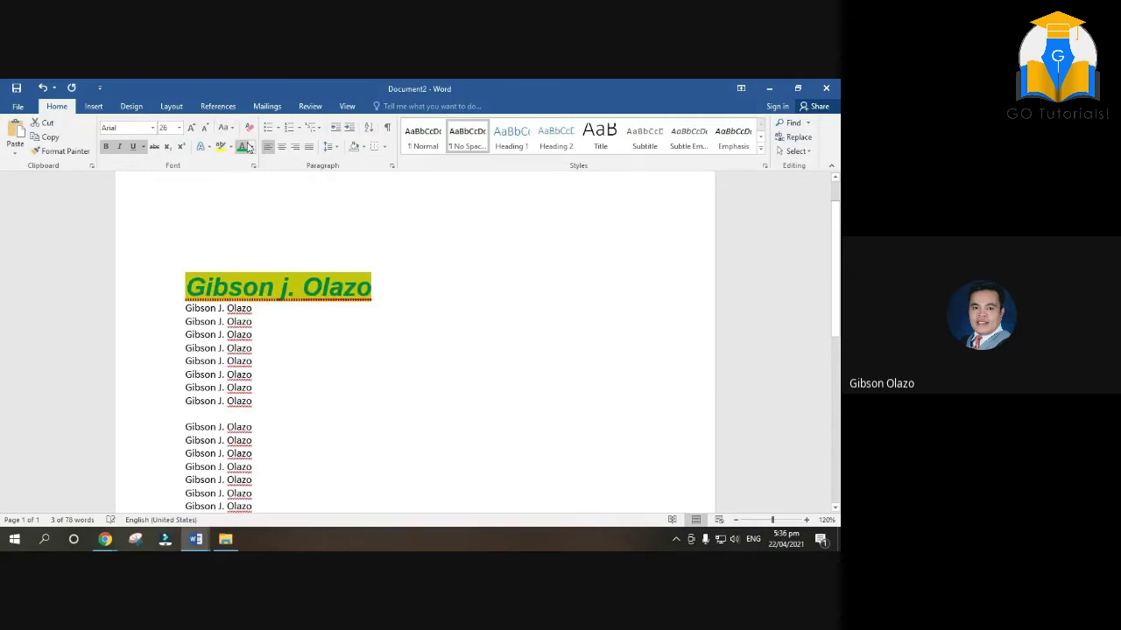
left_click(230, 130)
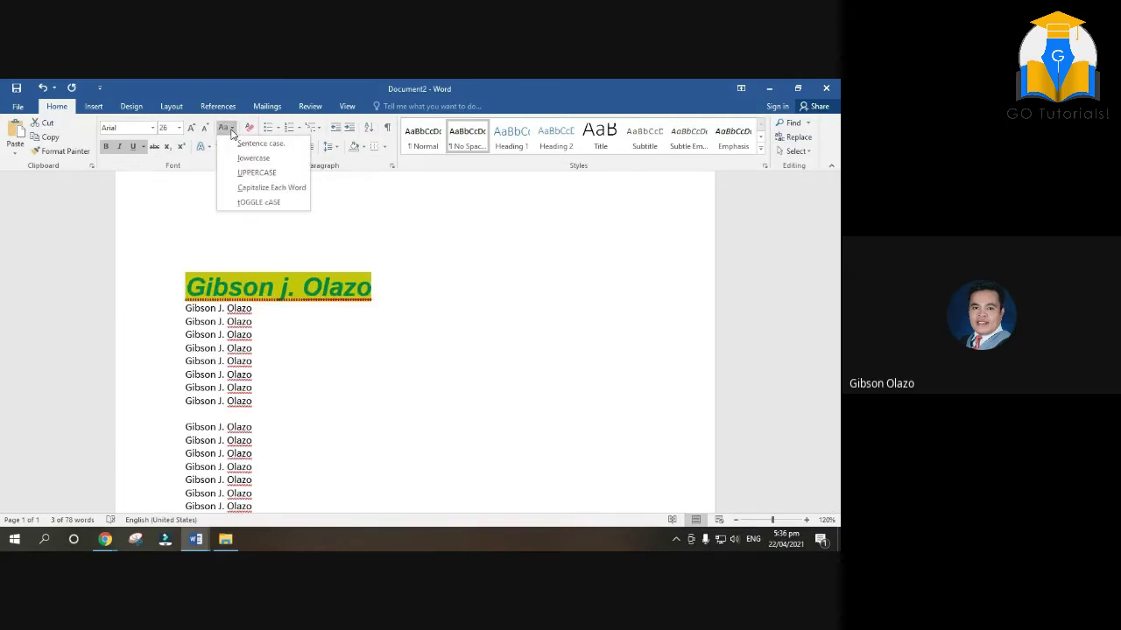
left_click(253, 189)
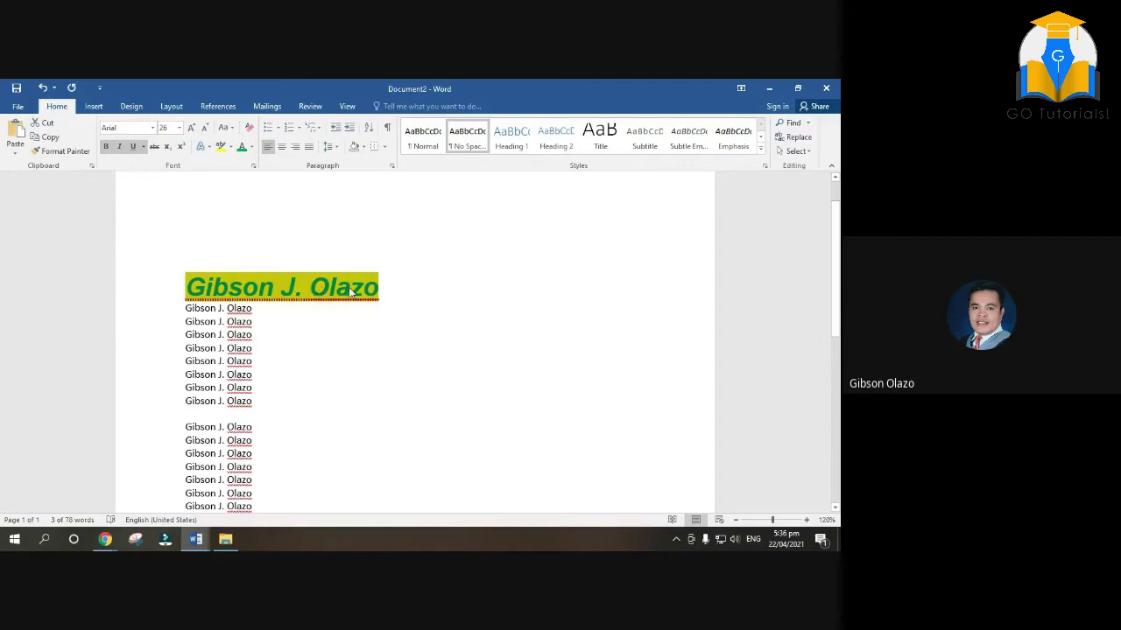
left_click(474, 357)
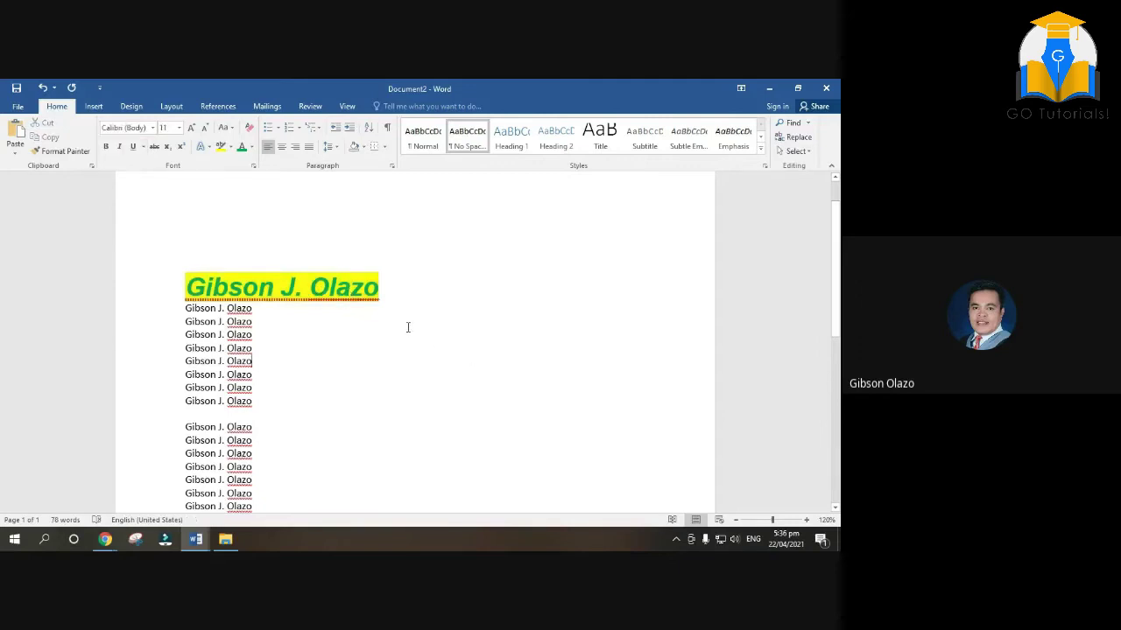
mouse_move(185, 287)
left_mouse_down()
mouse_move(390, 289)
mouse_move(379, 291)
left_mouse_up()
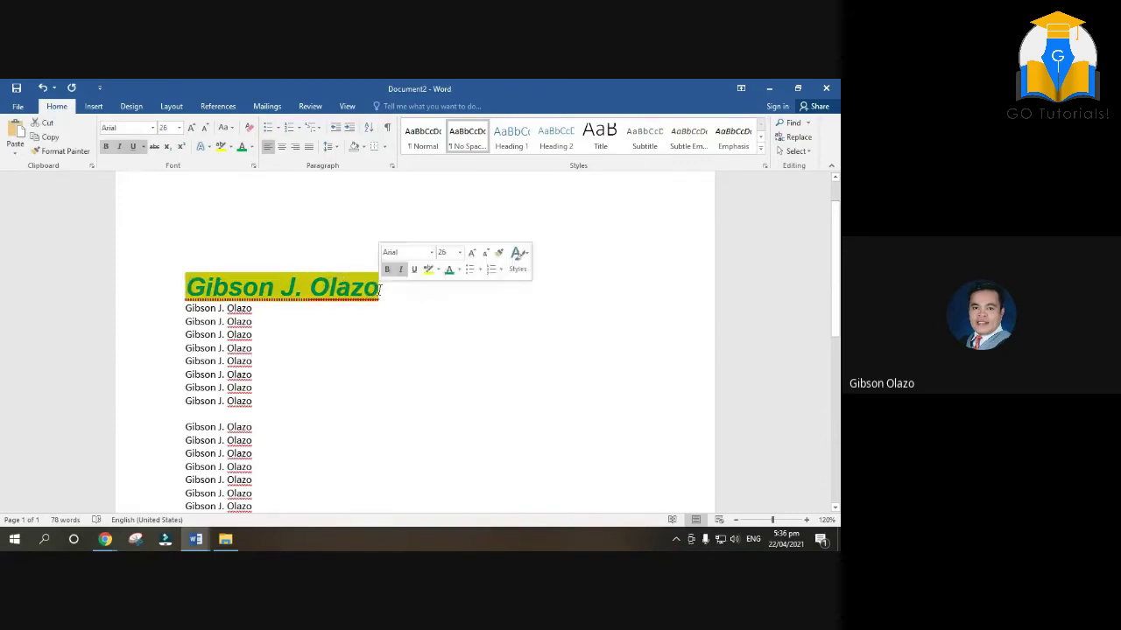
left_click(376, 357)
scroll(253, 318, "down", 1)
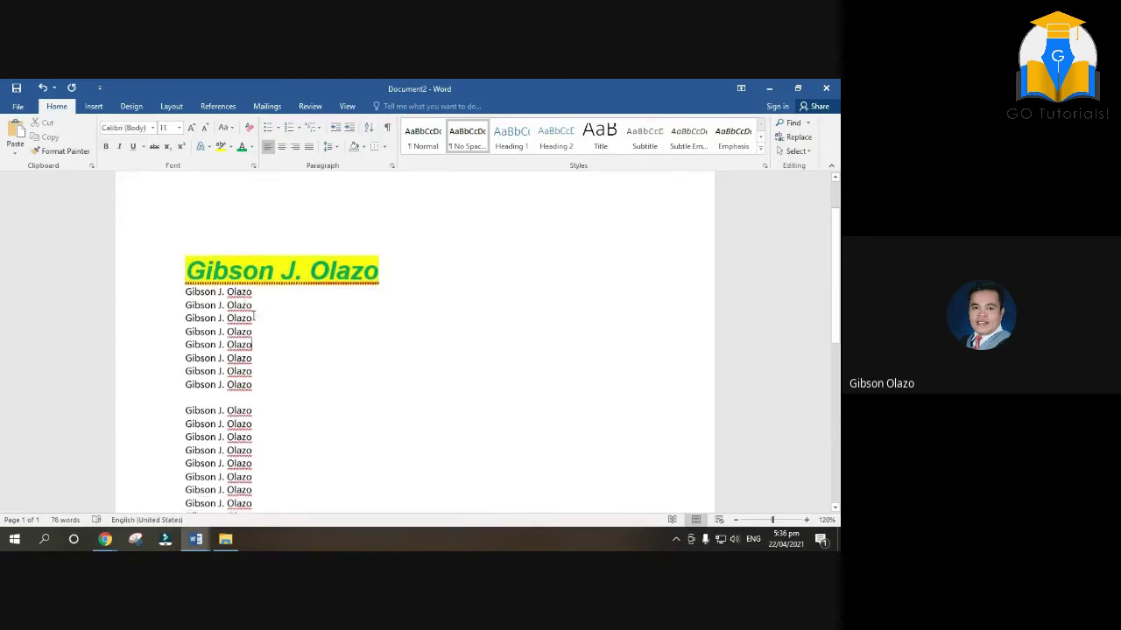
scroll(254, 317, "down", 5)
scroll(317, 210, "up", 3)
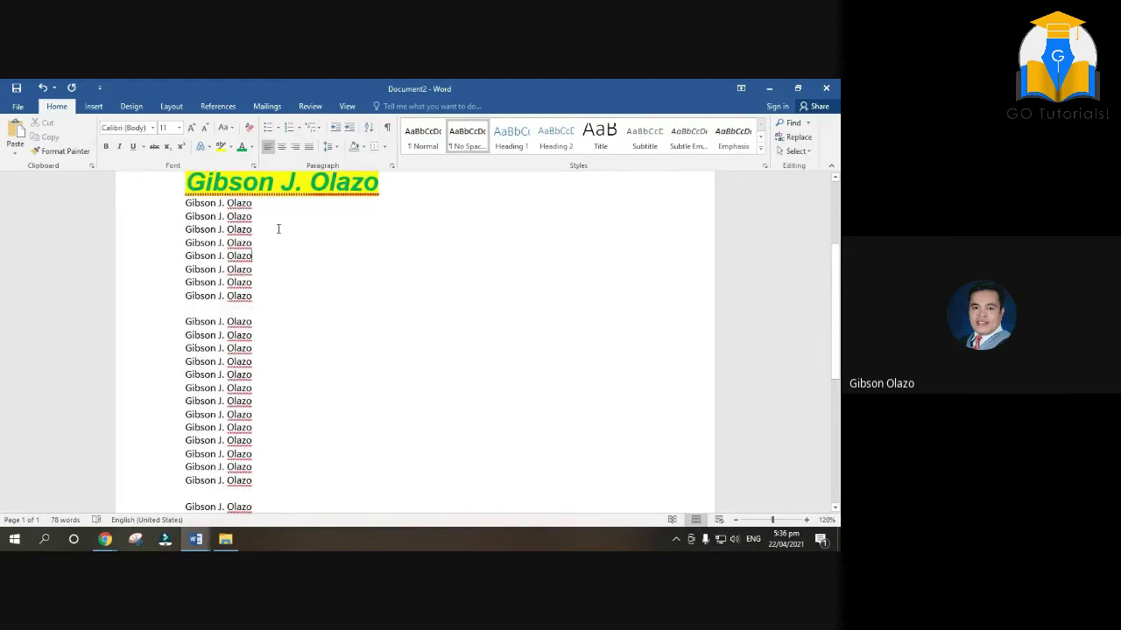
scroll(278, 229, "up", 2)
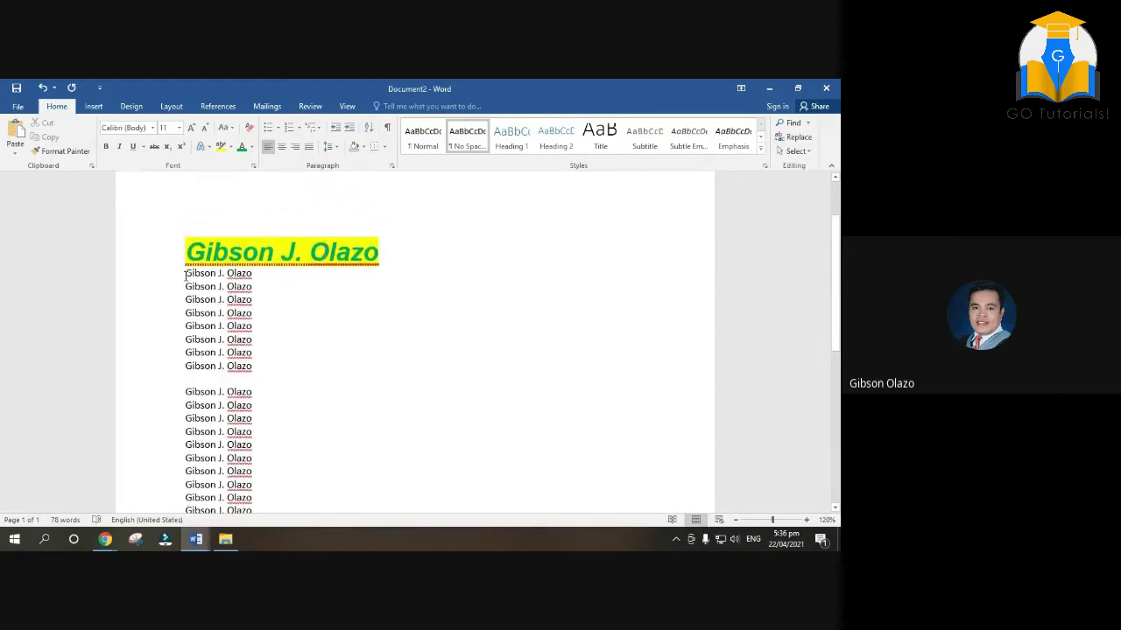
left_click_drag(185, 275, 257, 274)
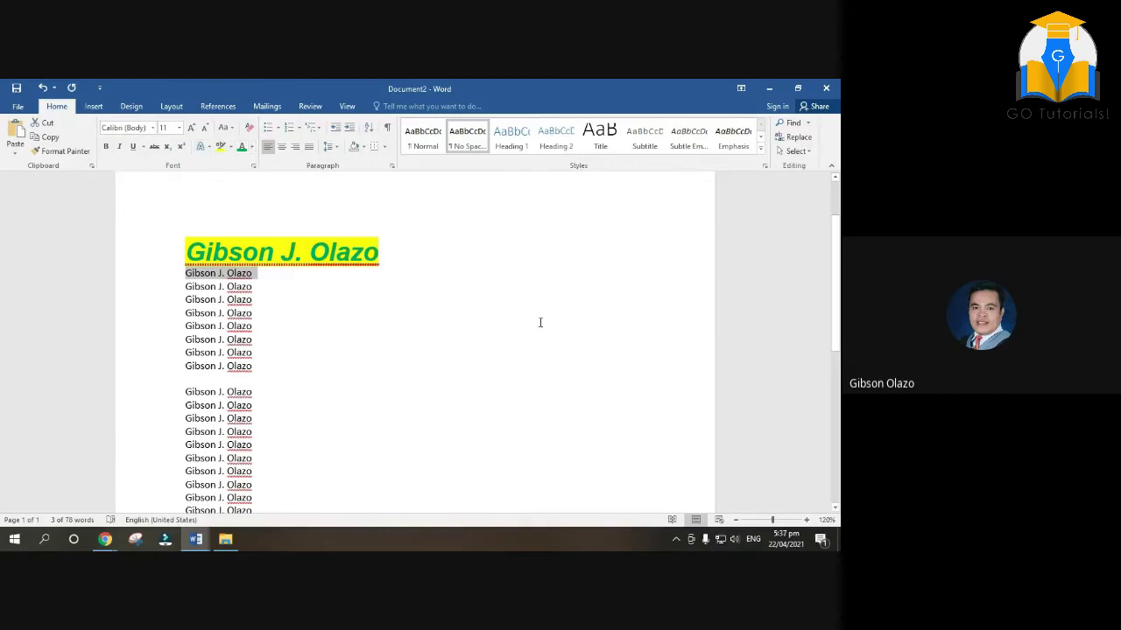
left_click(354, 299)
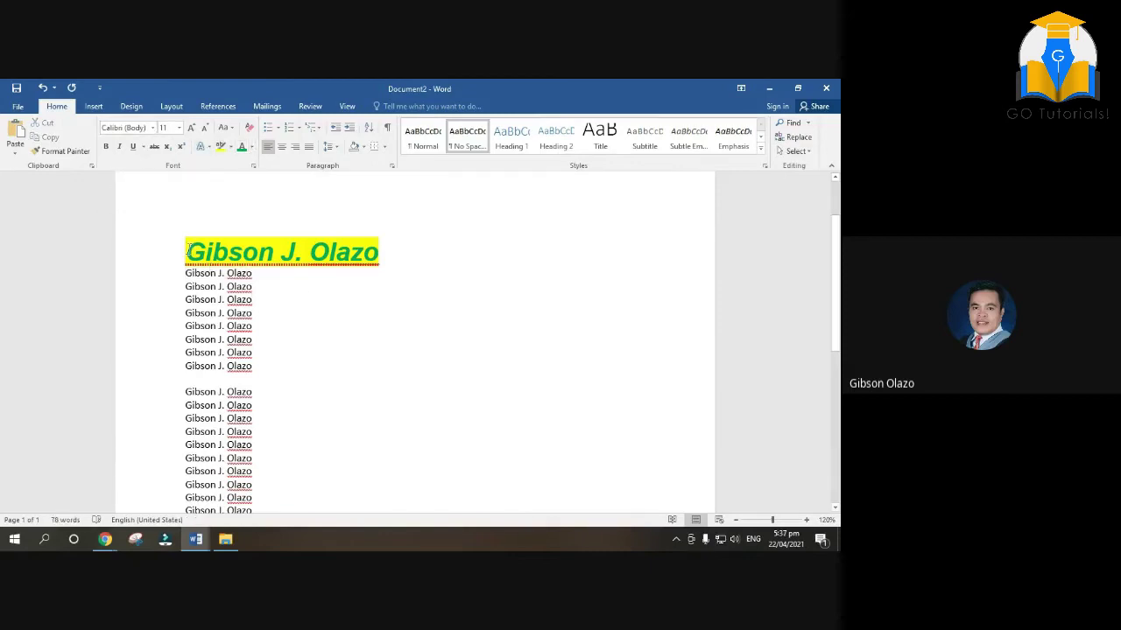
left_click_drag(187, 251, 252, 460)
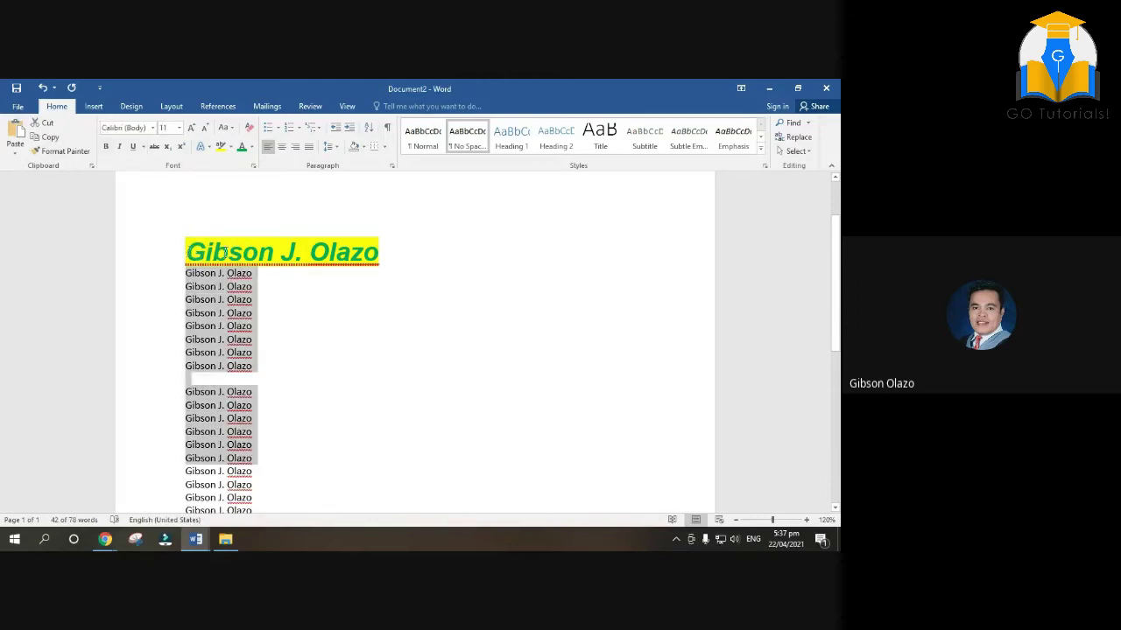
left_click_drag(224, 252, 415, 255)
left_click(393, 317)
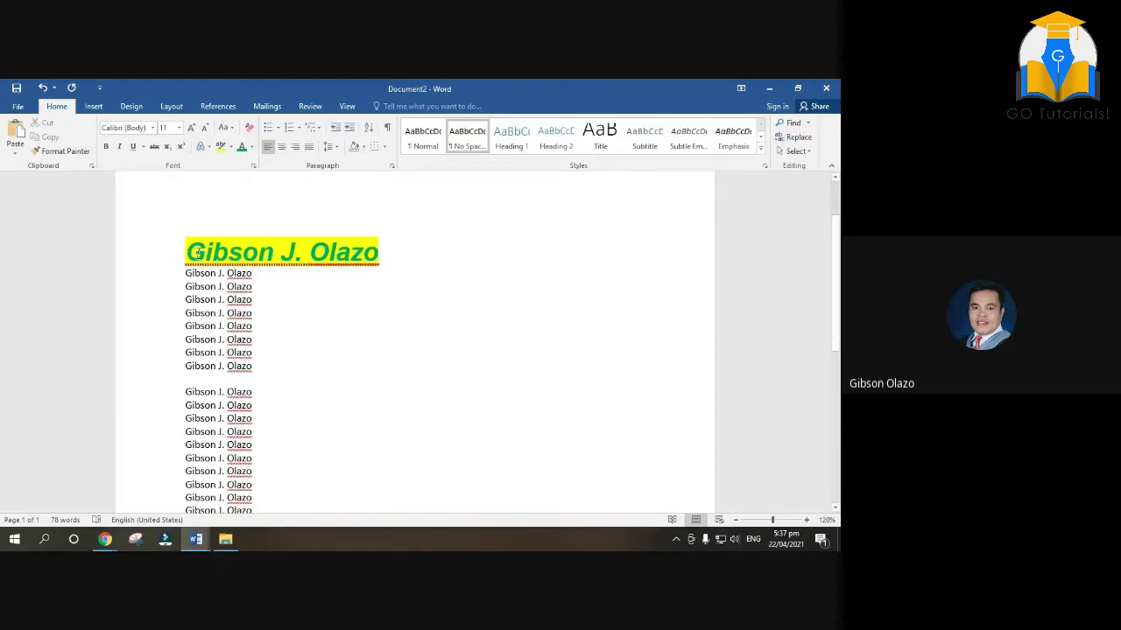
left_click(69, 157)
left_click_drag(186, 252, 381, 255)
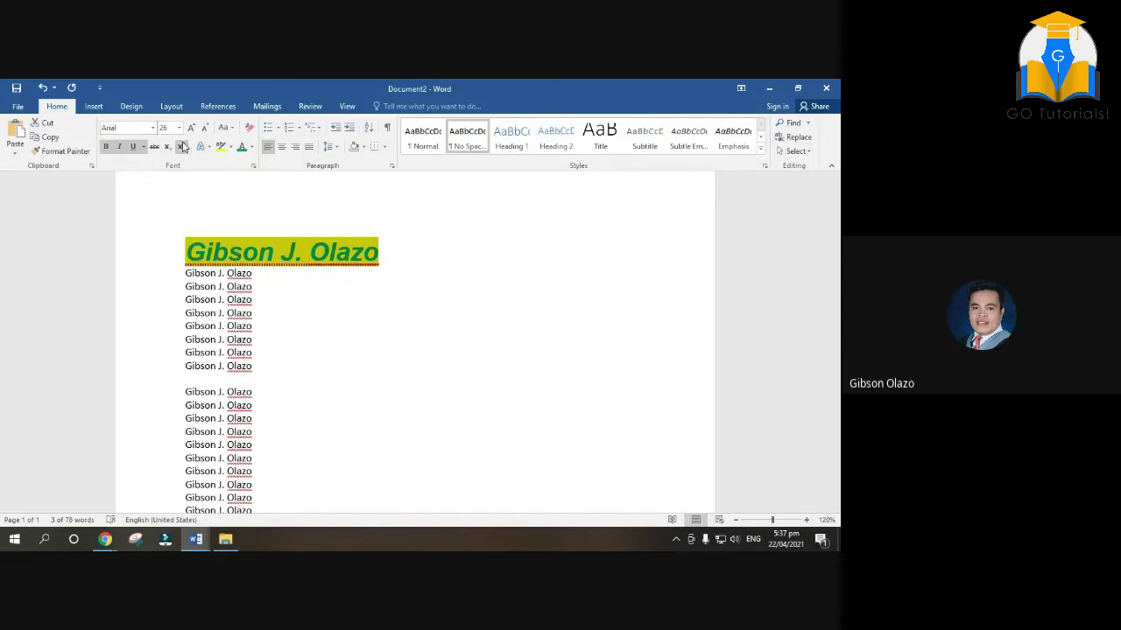
scroll(212, 294, "down", 6)
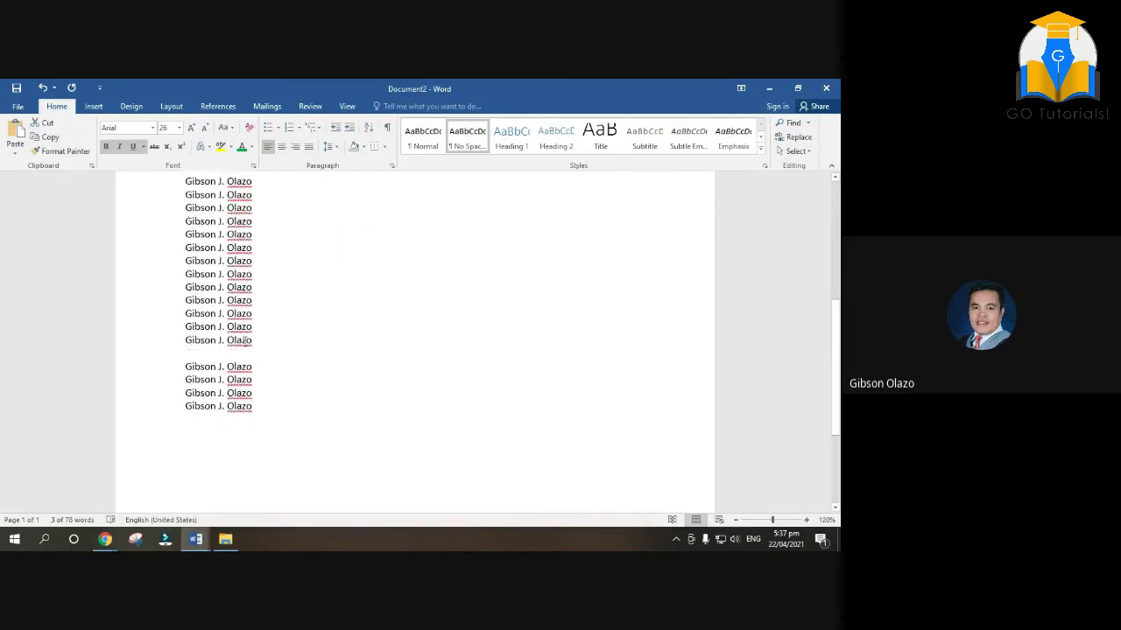
scroll(246, 342, "up", 5)
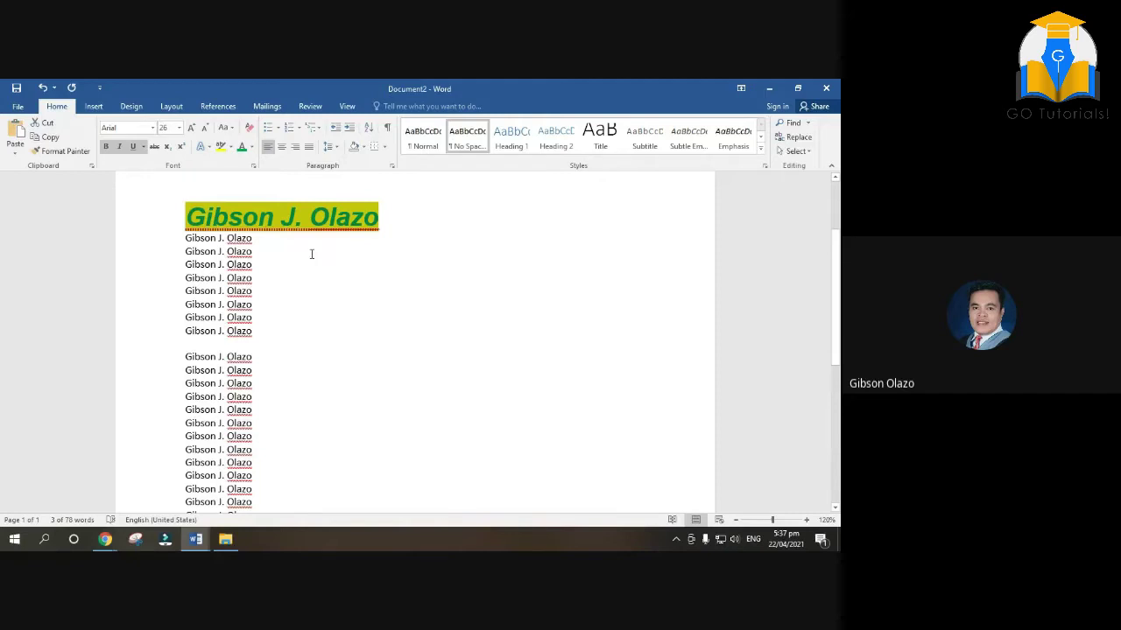
left_click_drag(188, 217, 377, 217)
left_click_drag(185, 215, 384, 218)
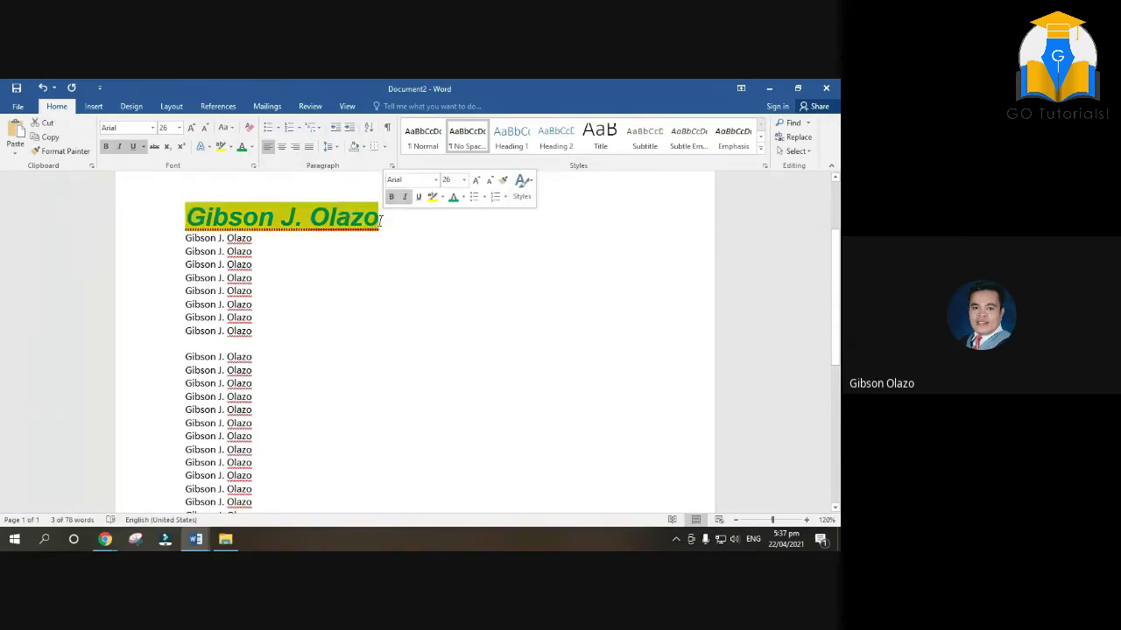
left_click(57, 153)
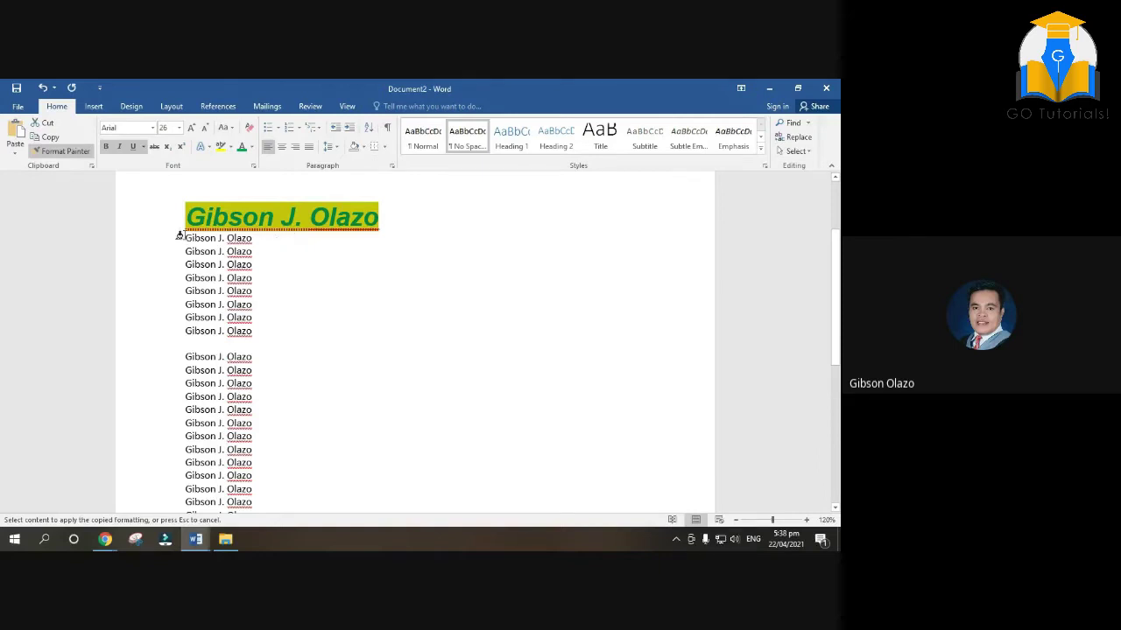
left_click_drag(179, 234, 259, 238)
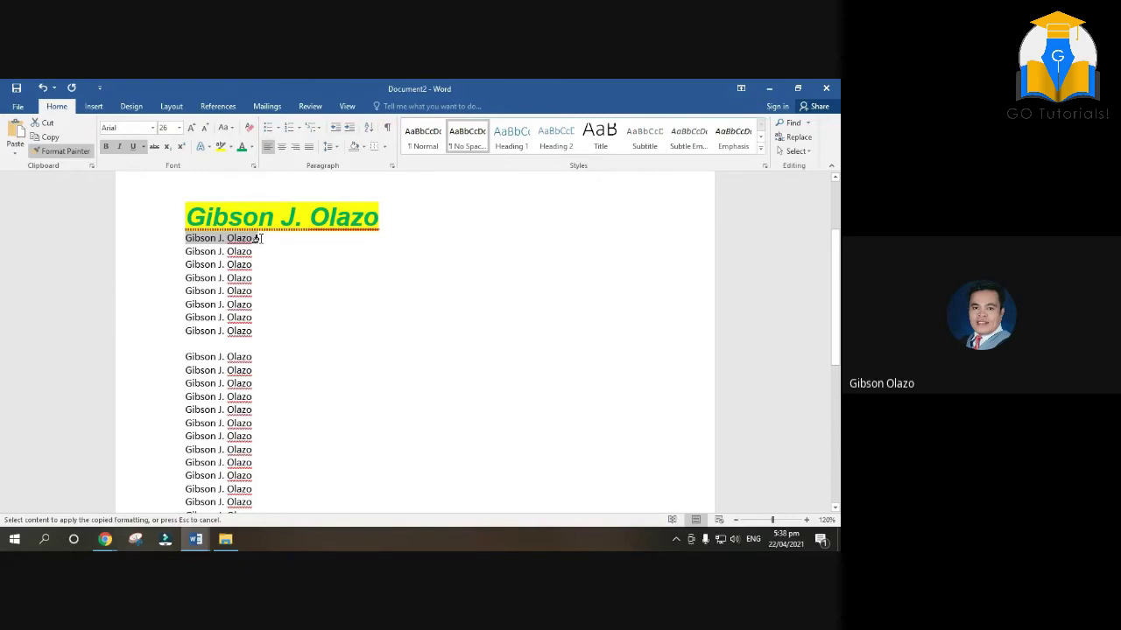
left_click_drag(259, 238, 261, 244)
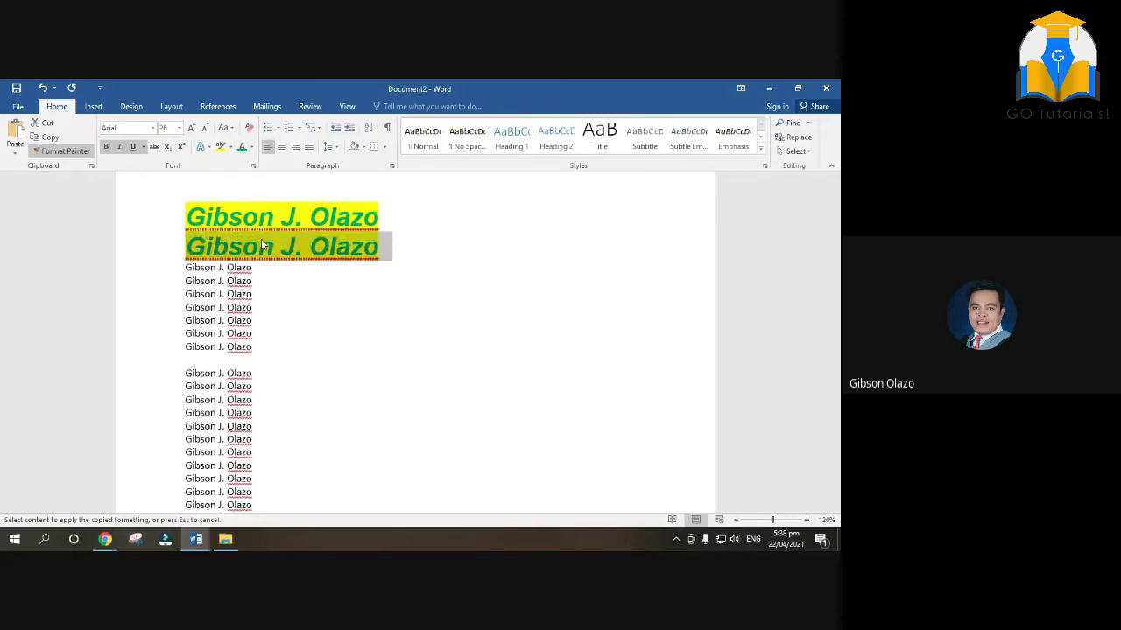
left_click(398, 305)
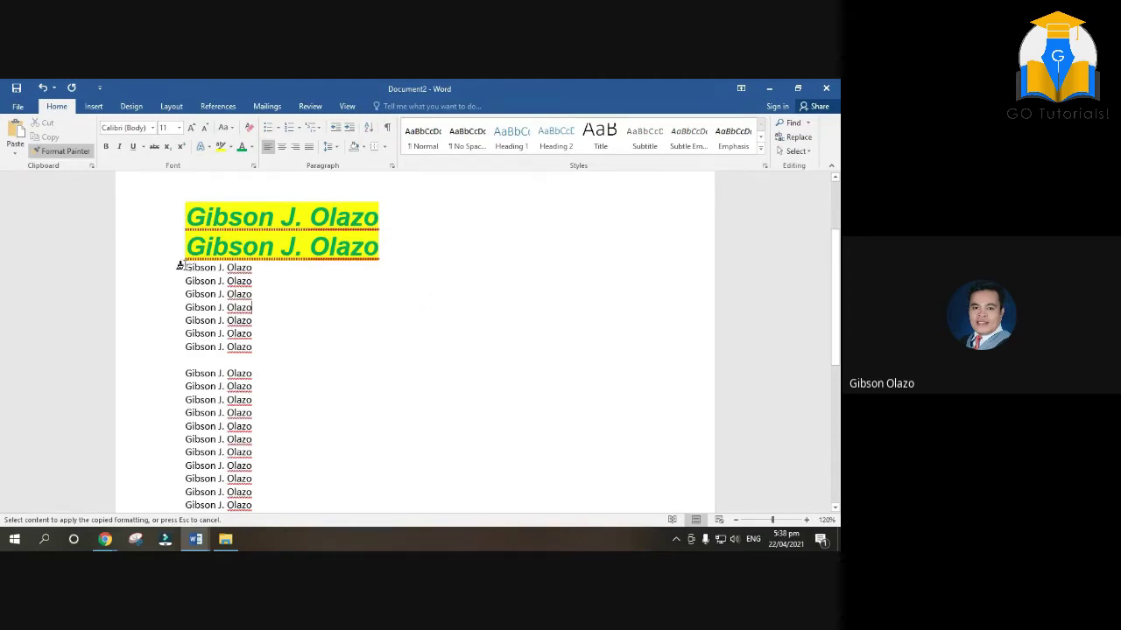
Step: Paint the heading formatting onto all remaining name lines, then exit Format Painter
mouse_move(180, 265)
left_mouse_down()
mouse_move(254, 282)
mouse_move(274, 348)
left_mouse_up()
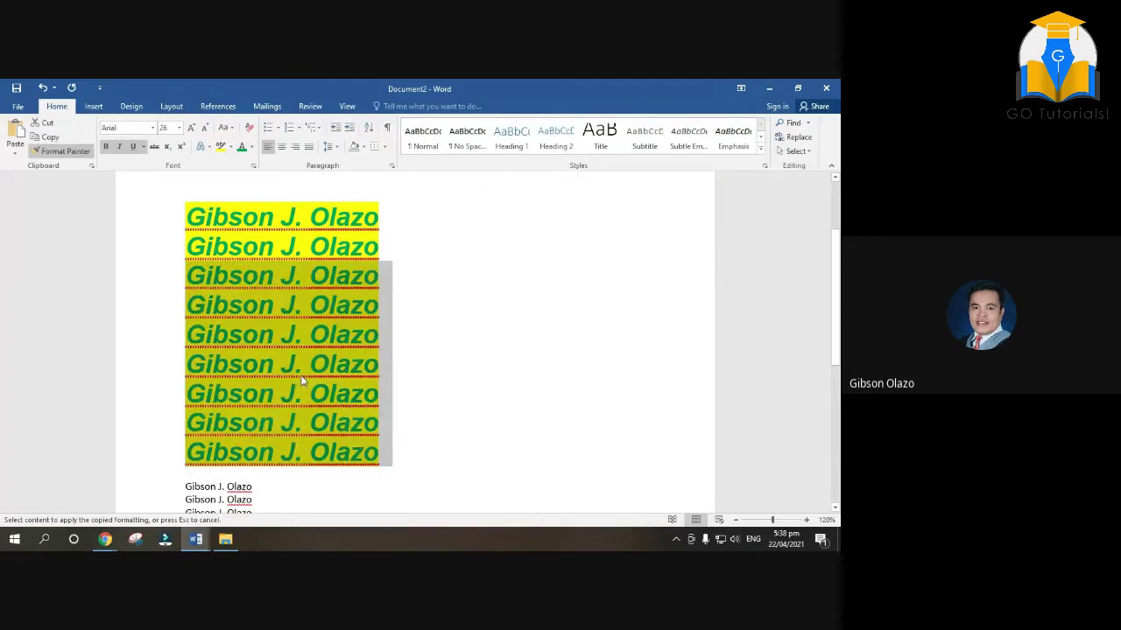
scroll(482, 323, "down", 5)
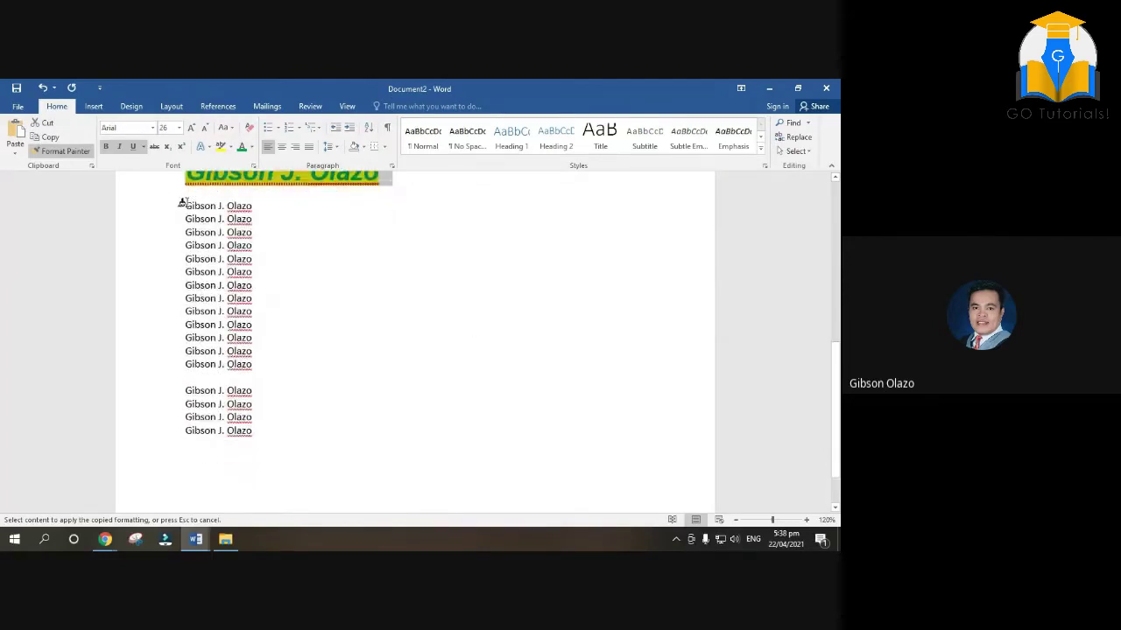
mouse_move(182, 203)
left_mouse_down()
mouse_move(278, 275)
mouse_move(285, 430)
left_mouse_up()
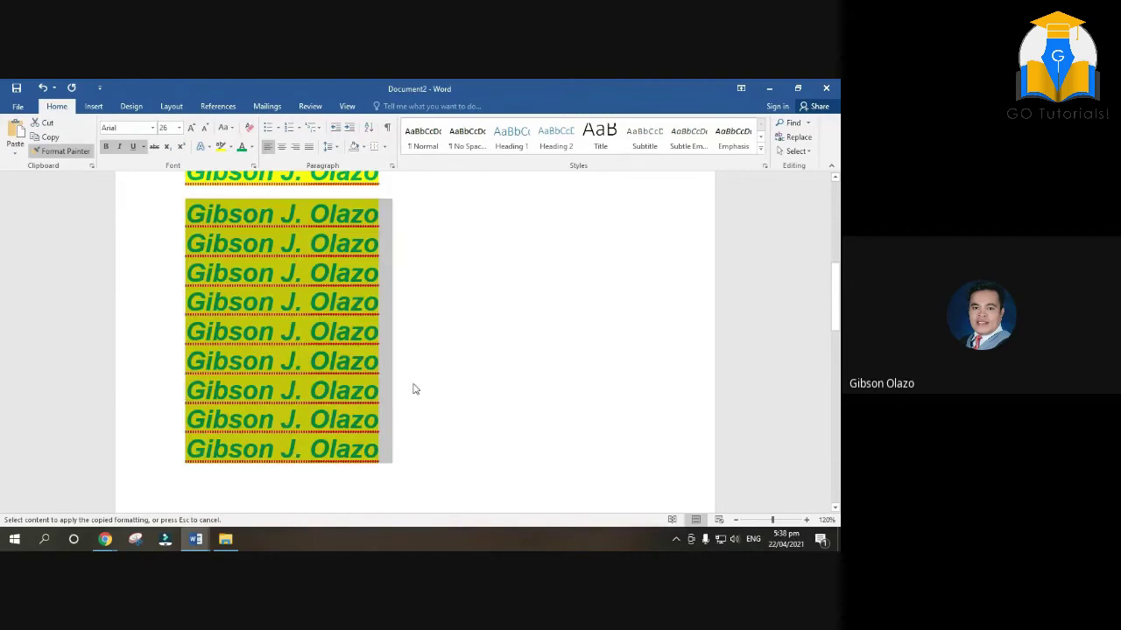
key("Escape")
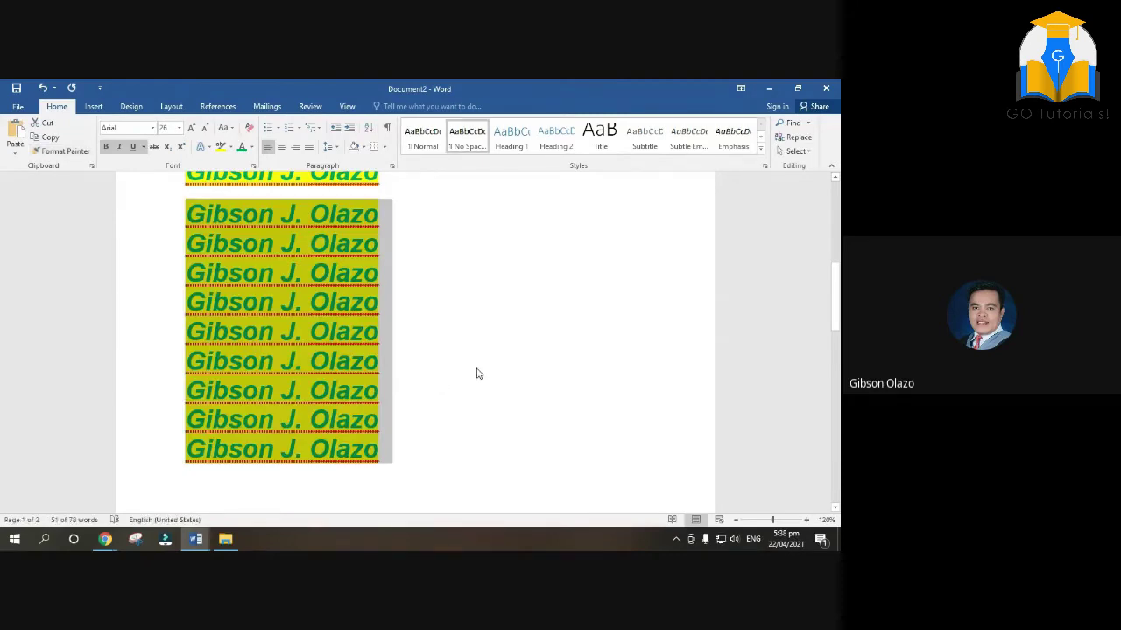
scroll(476, 374, "up", 3)
left_click(476, 374)
scroll(476, 374, "up", 6)
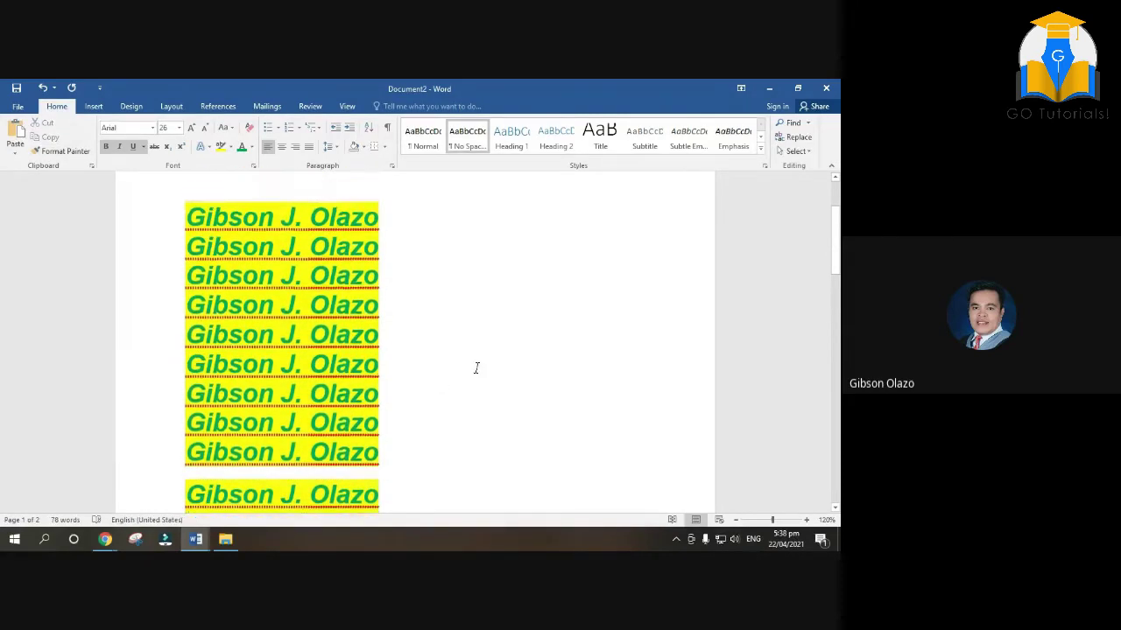
scroll(476, 368, "down", 2)
scroll(210, 219, "up", 2)
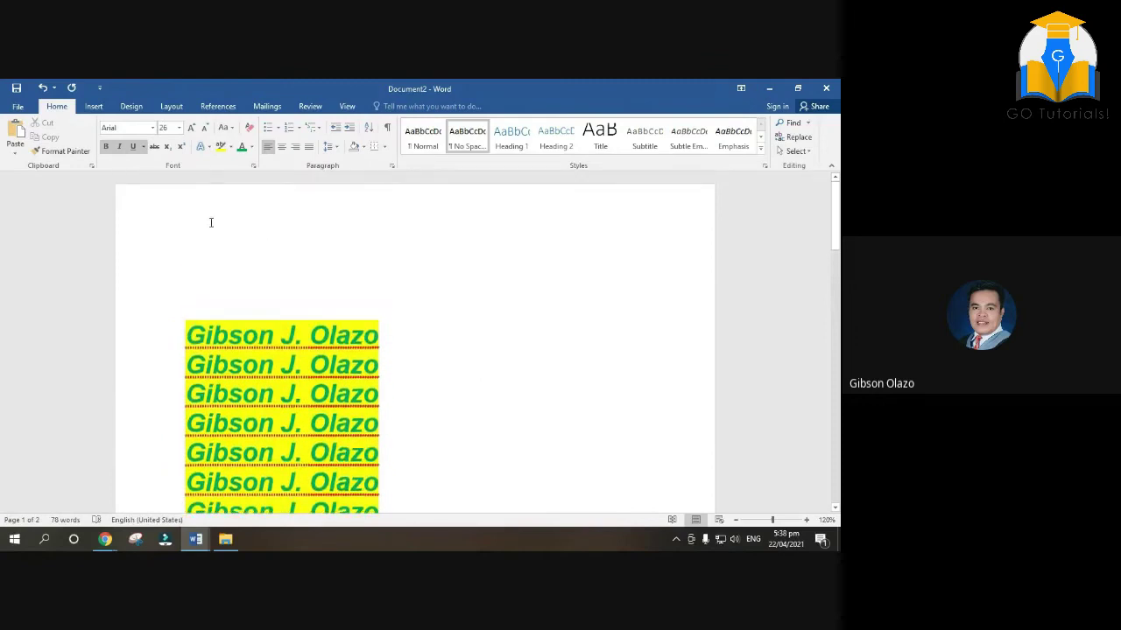
left_click(315, 262)
key("Delete")
key("Delete")
key("Delete")
key("Delete")
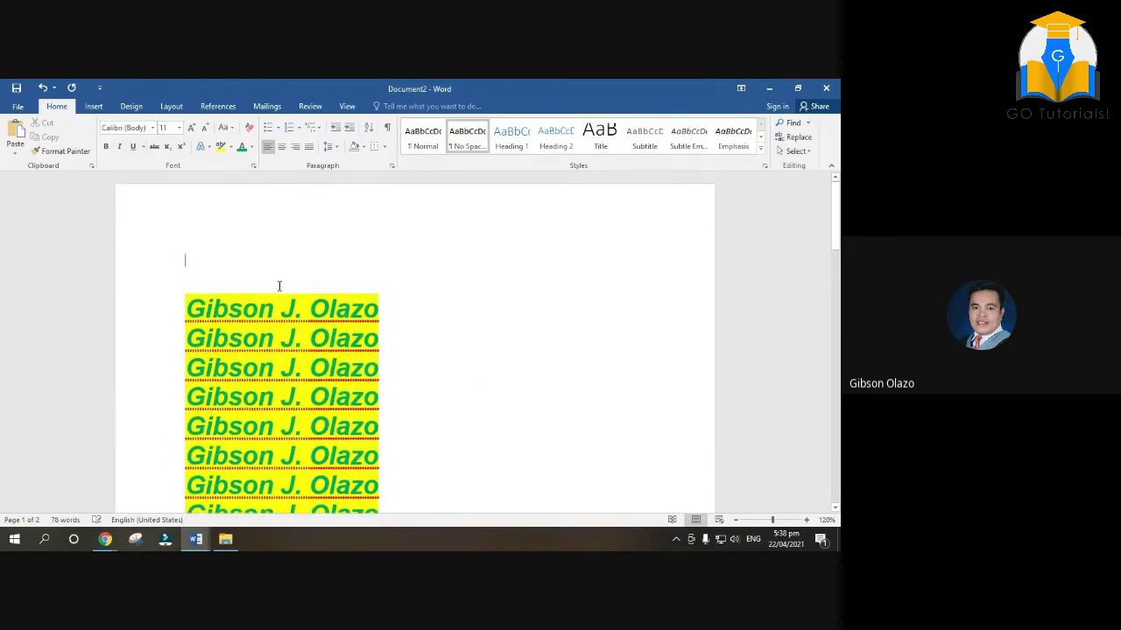
key("Delete")
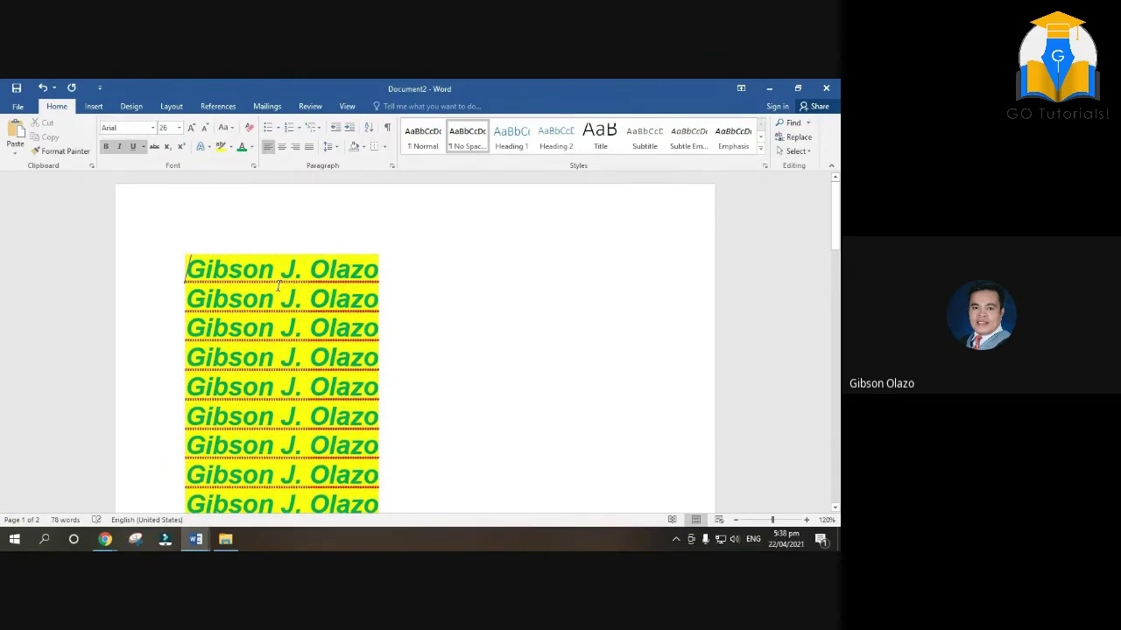
left_click(482, 341)
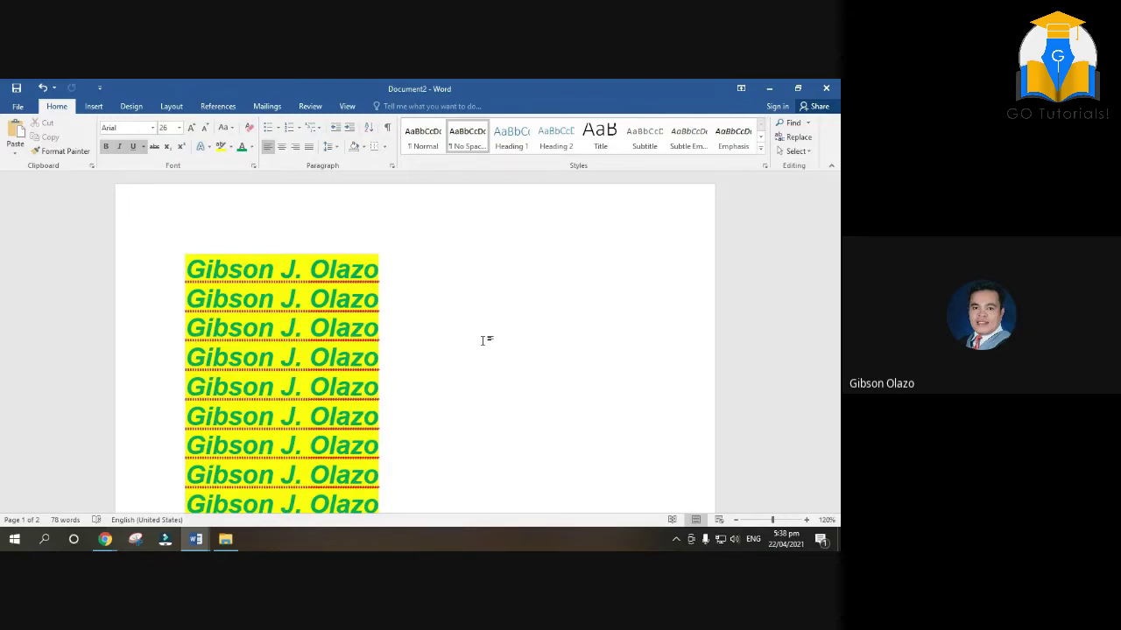
Step: Undo the copied formatting so only the top heading stays large, green and highlighted
left_click(43, 89)
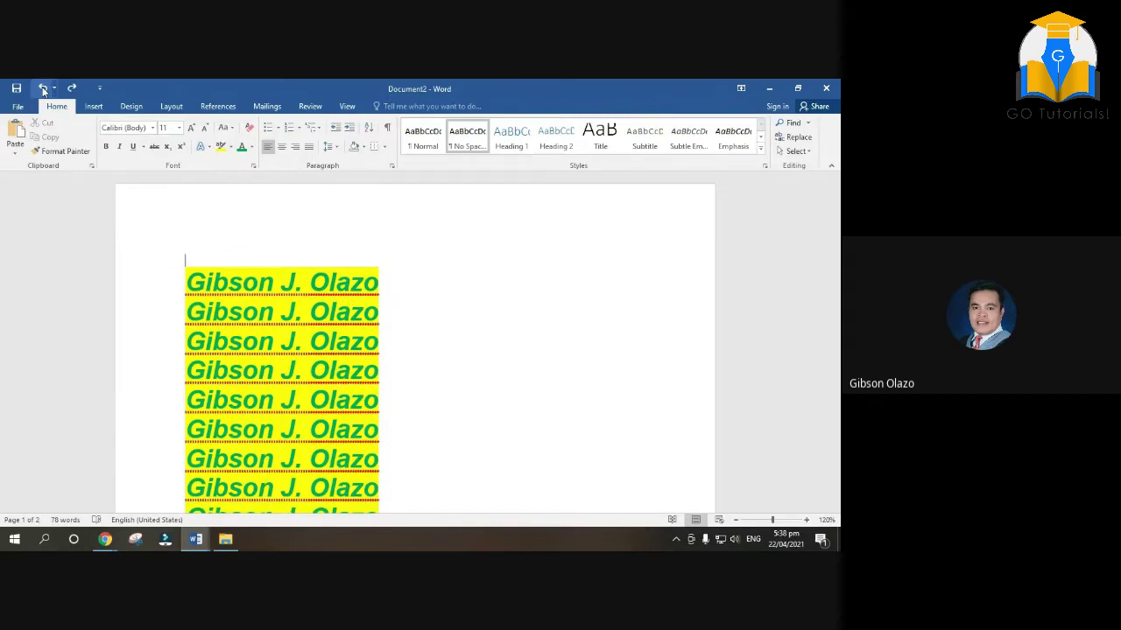
left_click(43, 88)
left_click(43, 88)
left_click(43, 88)
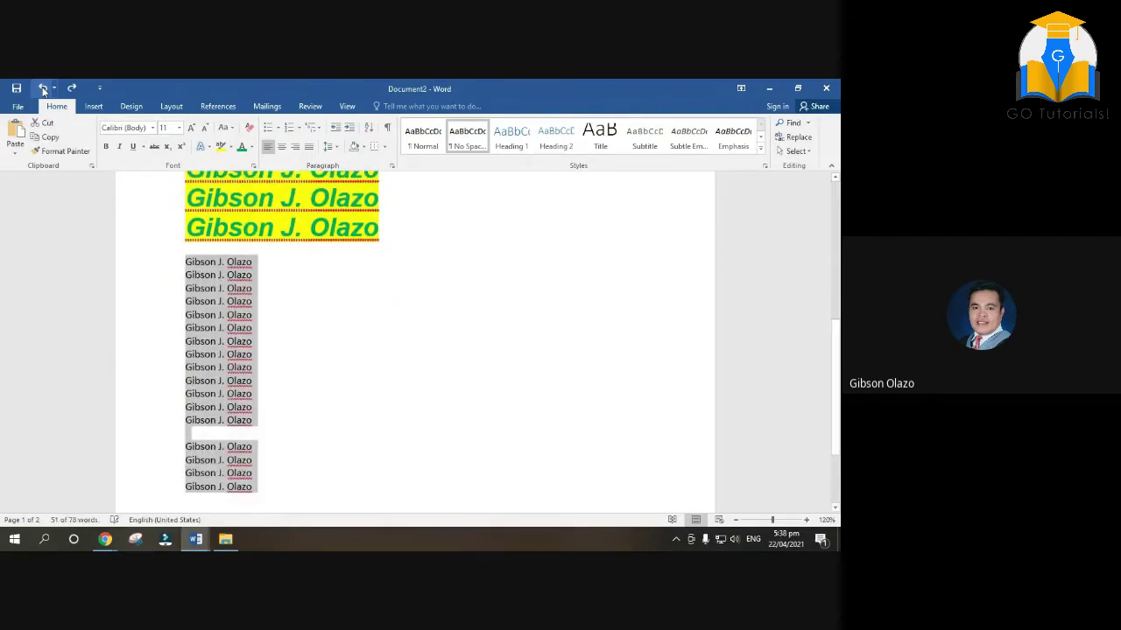
left_click(43, 89)
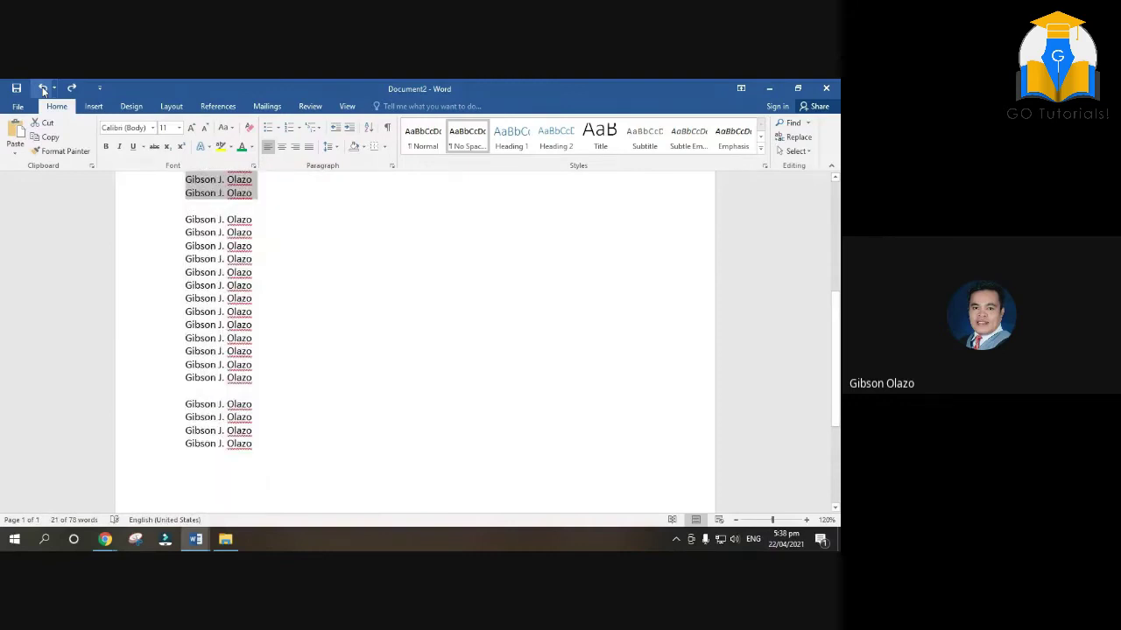
key("ctrl+y")
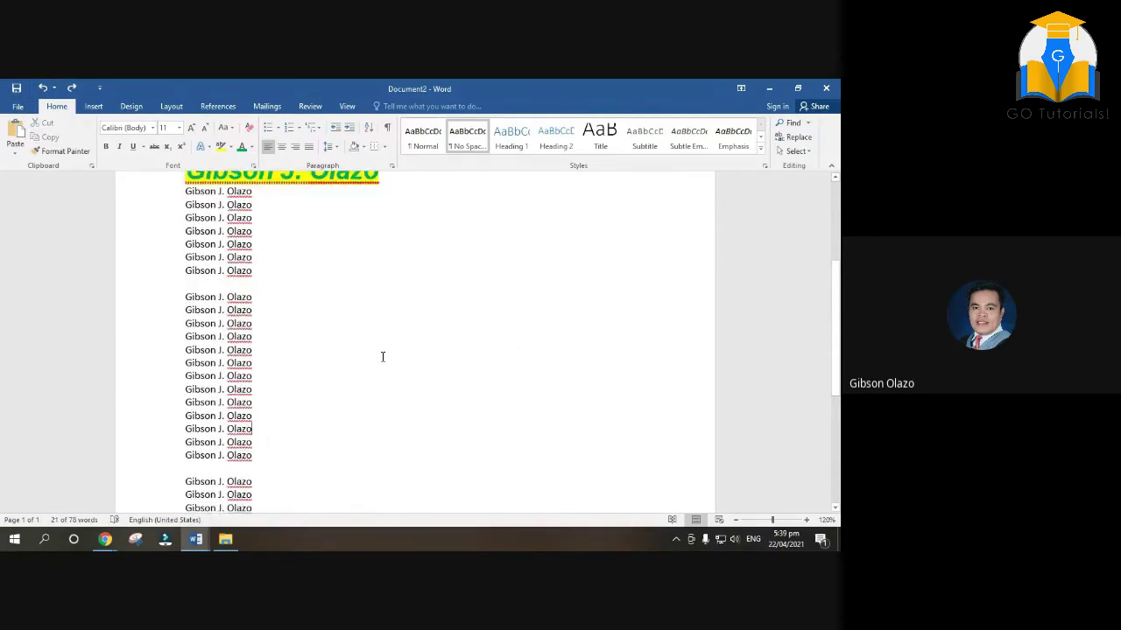
scroll(383, 356, "up", 3)
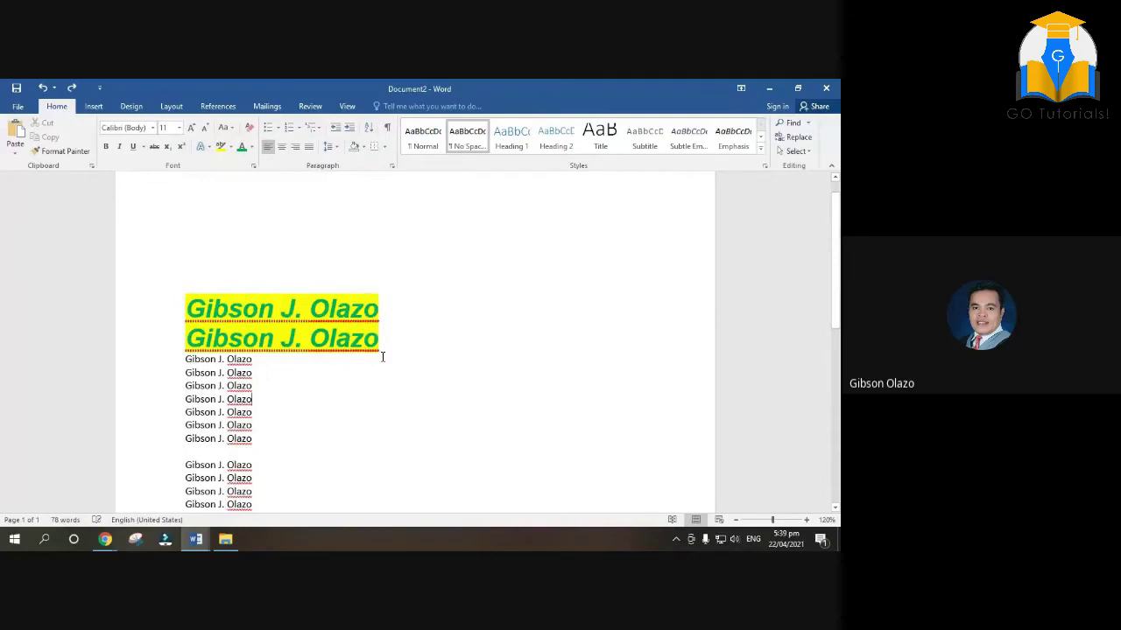
key("ctrl+z")
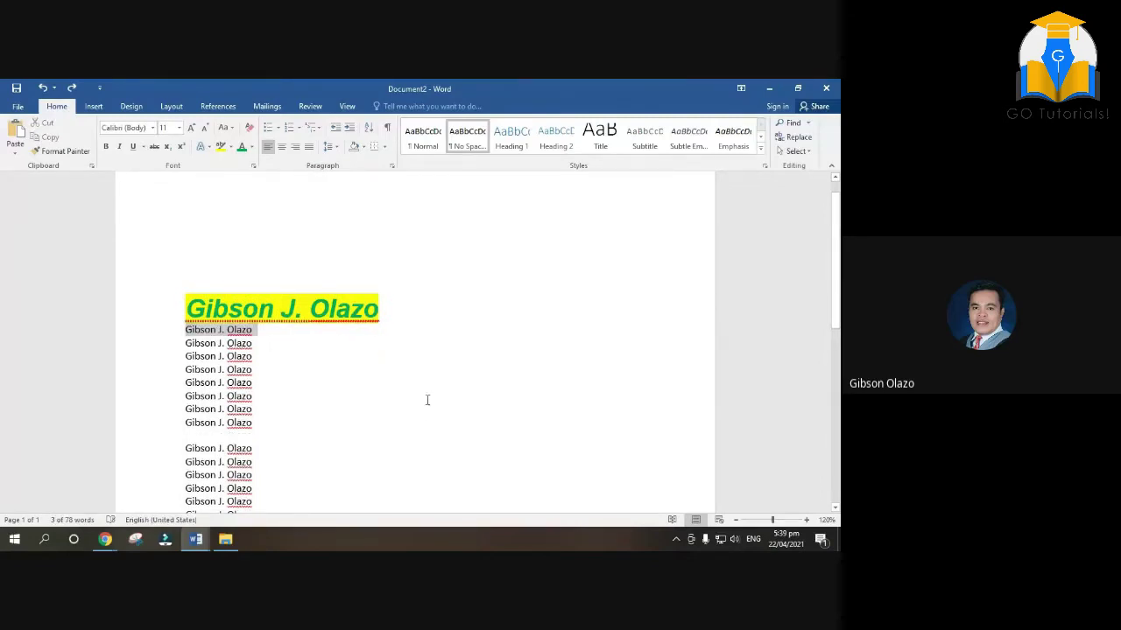
Step: Delete the empty paragraphs so the heading starts at the top of the page
left_click(240, 234)
key("Delete")
key("Delete")
key("Delete")
key("Delete")
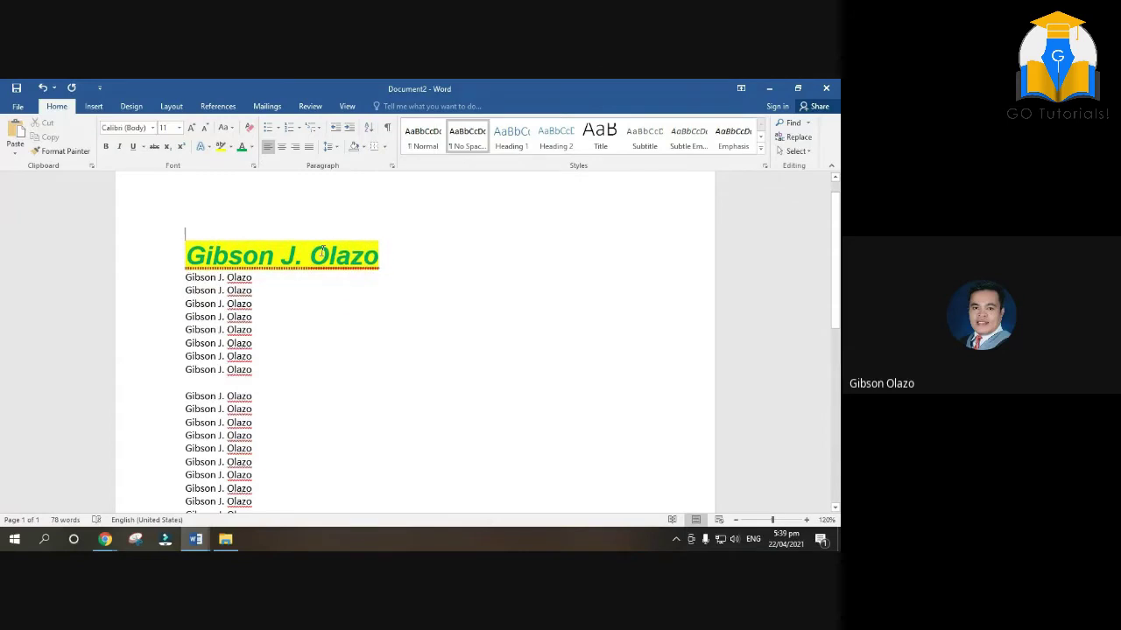
key("Delete")
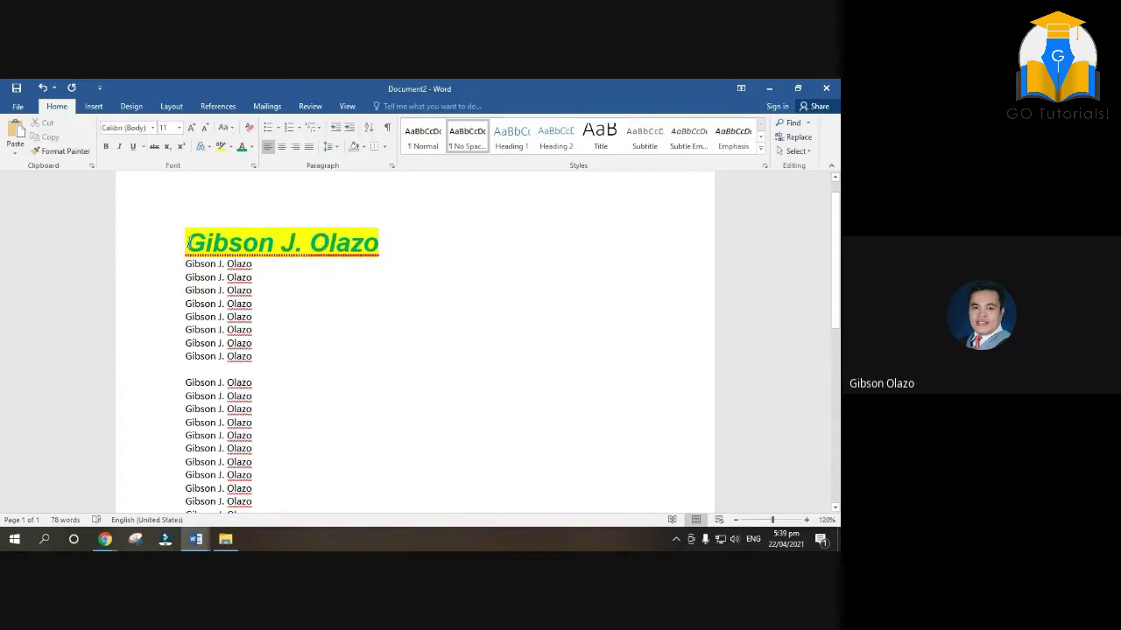
Step: Select the heading and review its font, size, underline, highlight and font colour settings
left_click_drag(188, 243, 380, 247)
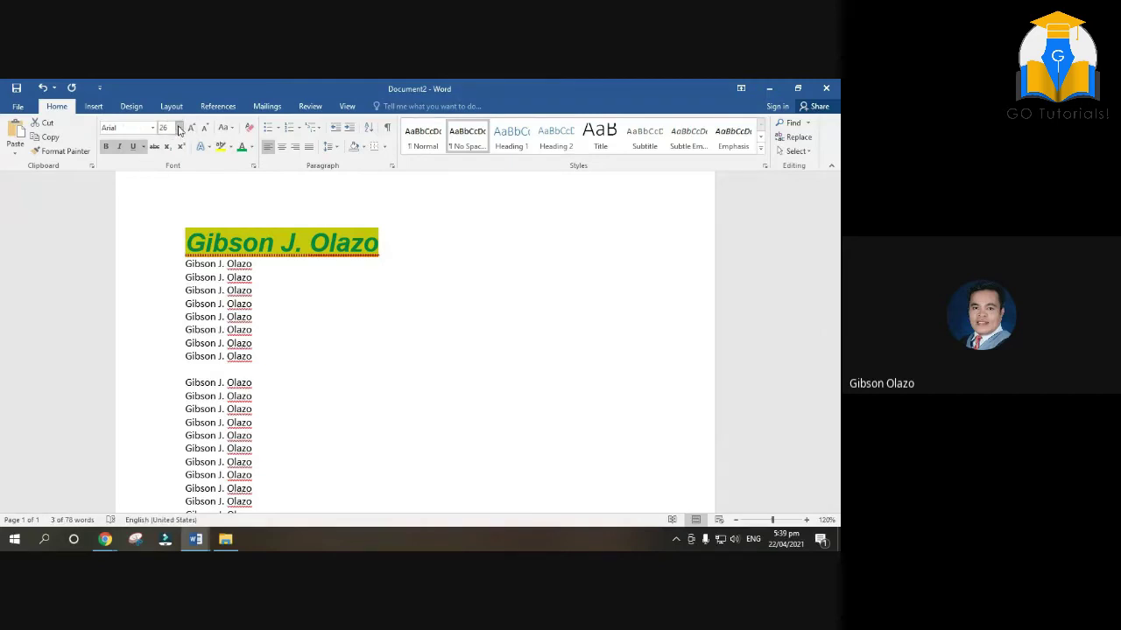
left_click(152, 128)
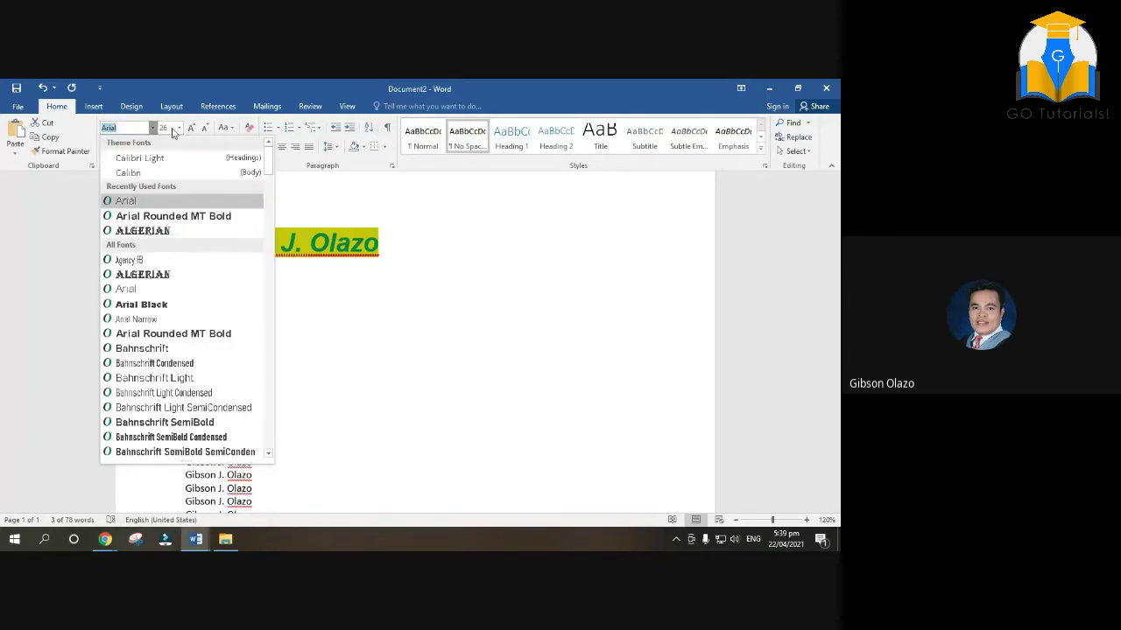
left_click(178, 129)
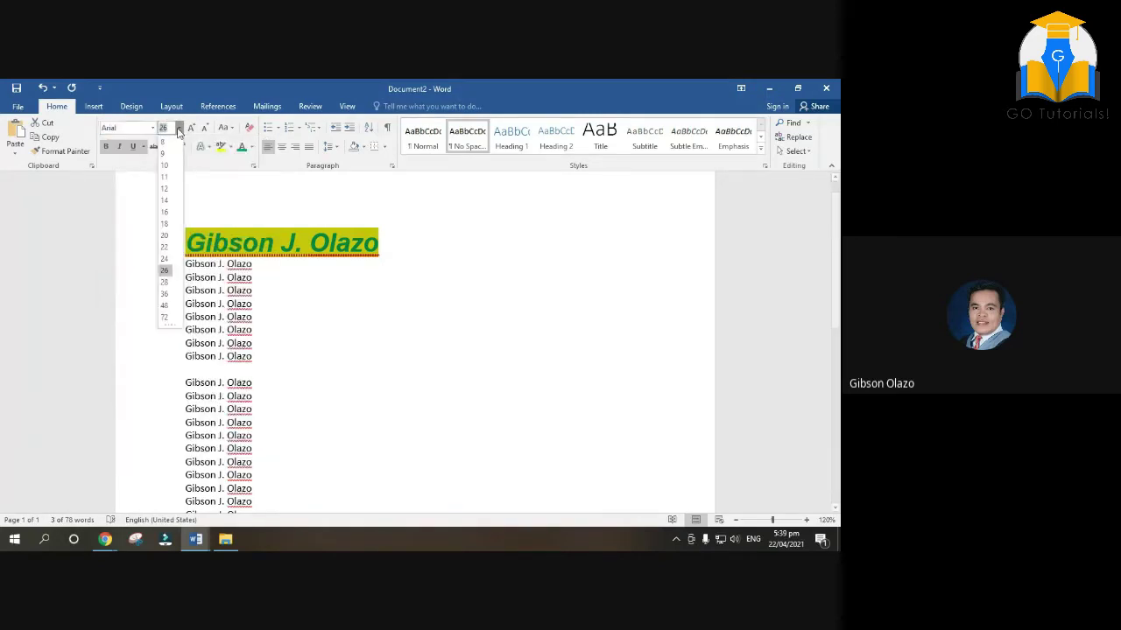
left_click(143, 147)
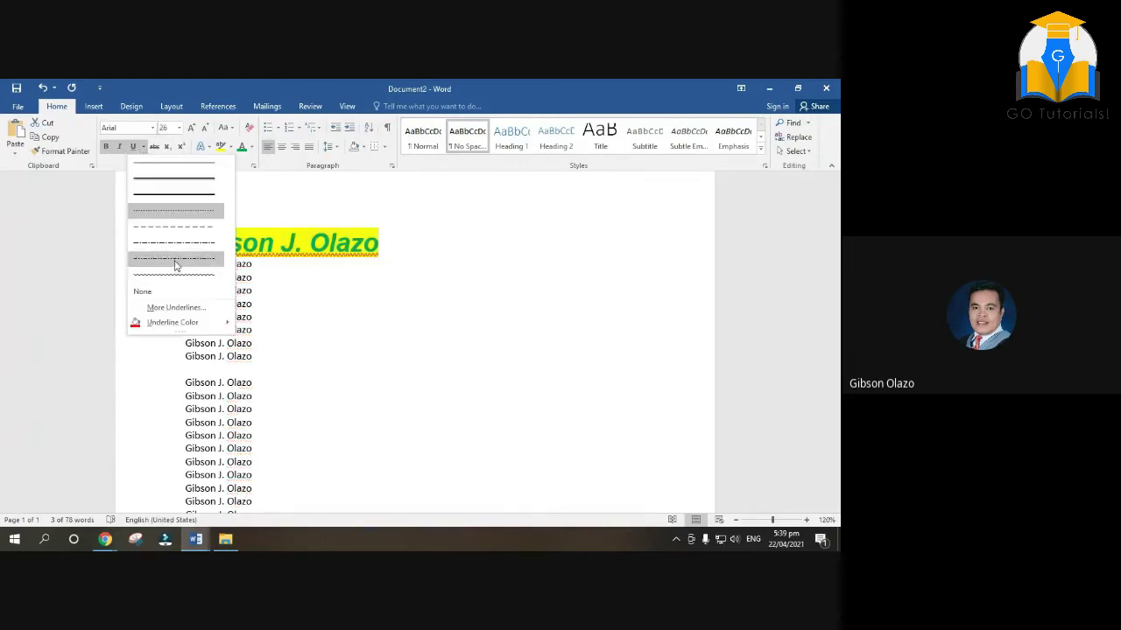
left_click(230, 148)
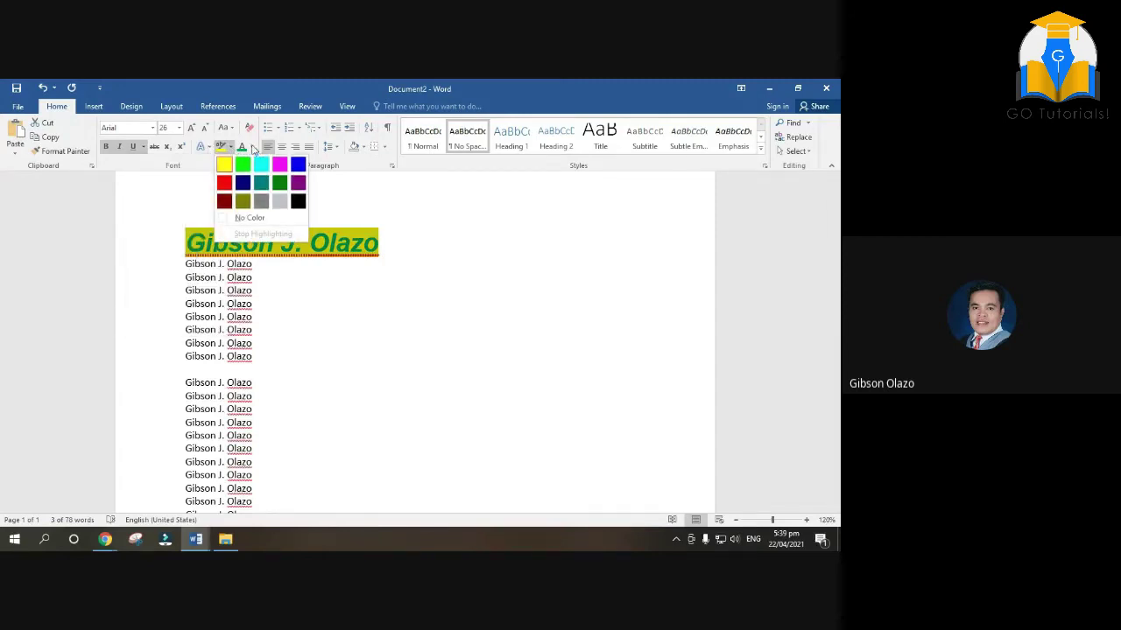
left_click(252, 147)
left_click(457, 292)
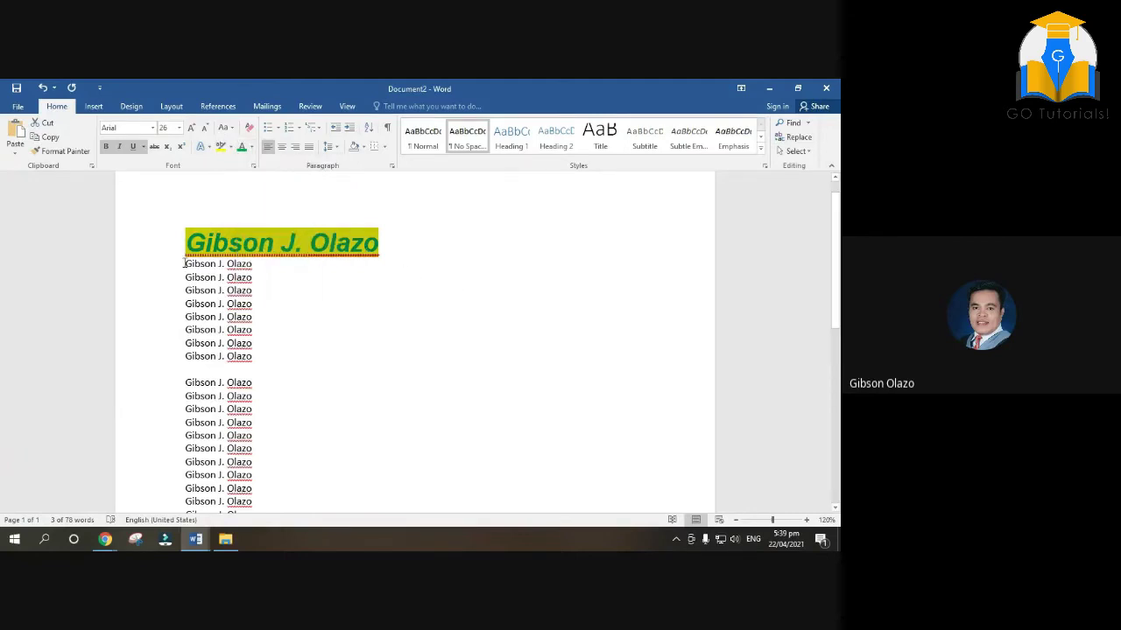
left_click_drag(185, 263, 254, 263)
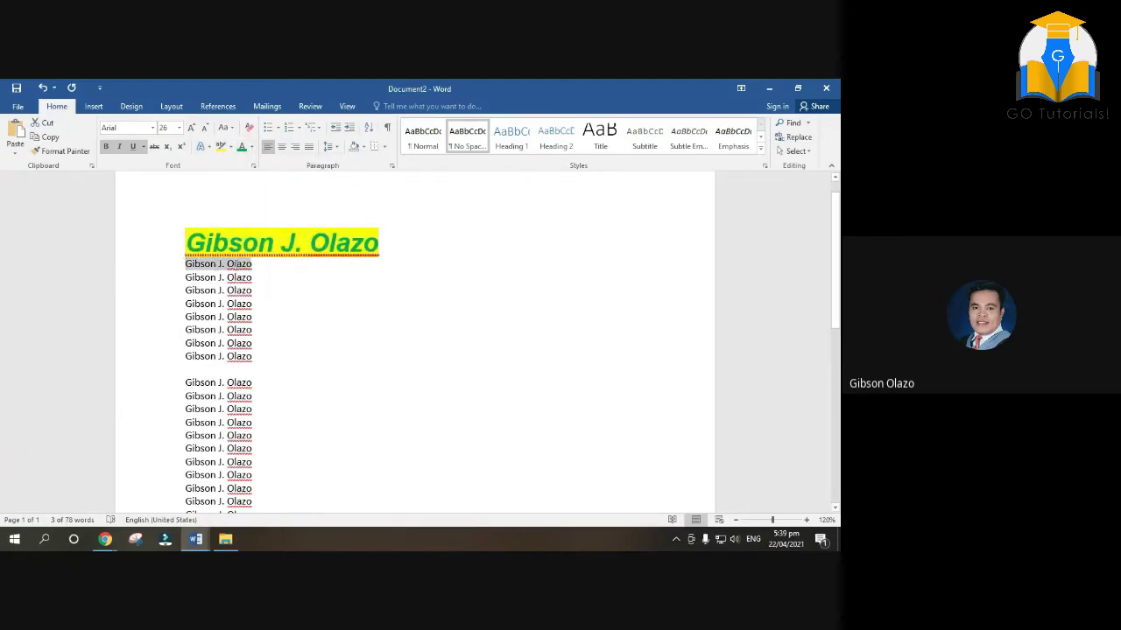
left_click(35, 140)
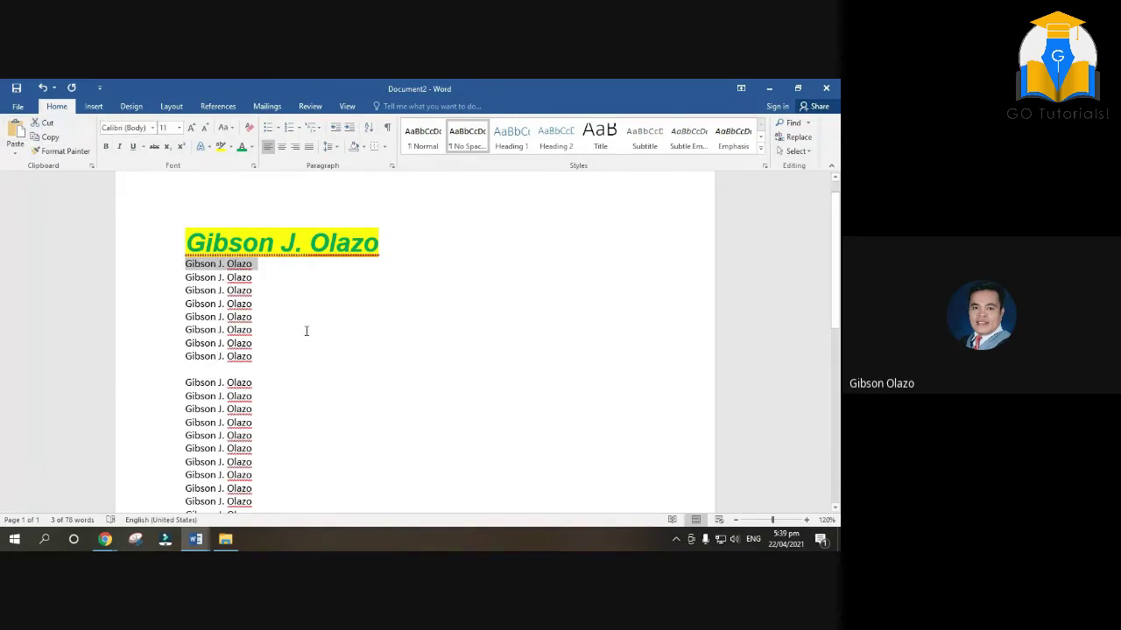
scroll(315, 340, "down", 2)
scroll(315, 343, "up", 3)
left_click(363, 357)
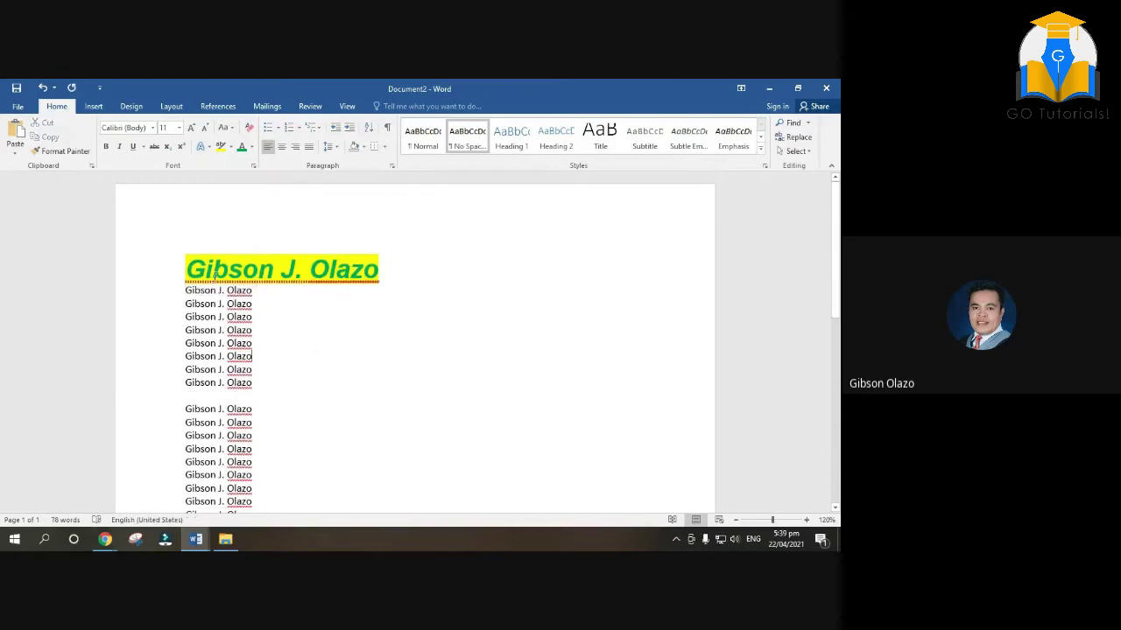
Step: Format Painter the green highlighted Arial heading style onto the plain name lines below
left_click_drag(188, 270, 377, 269)
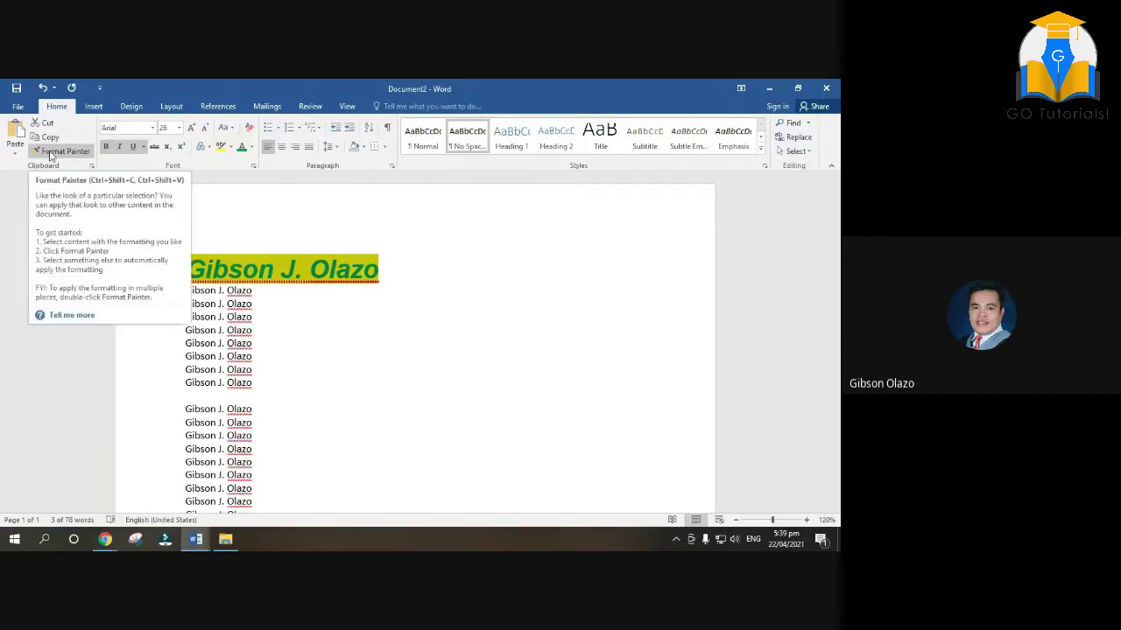
left_click(55, 152)
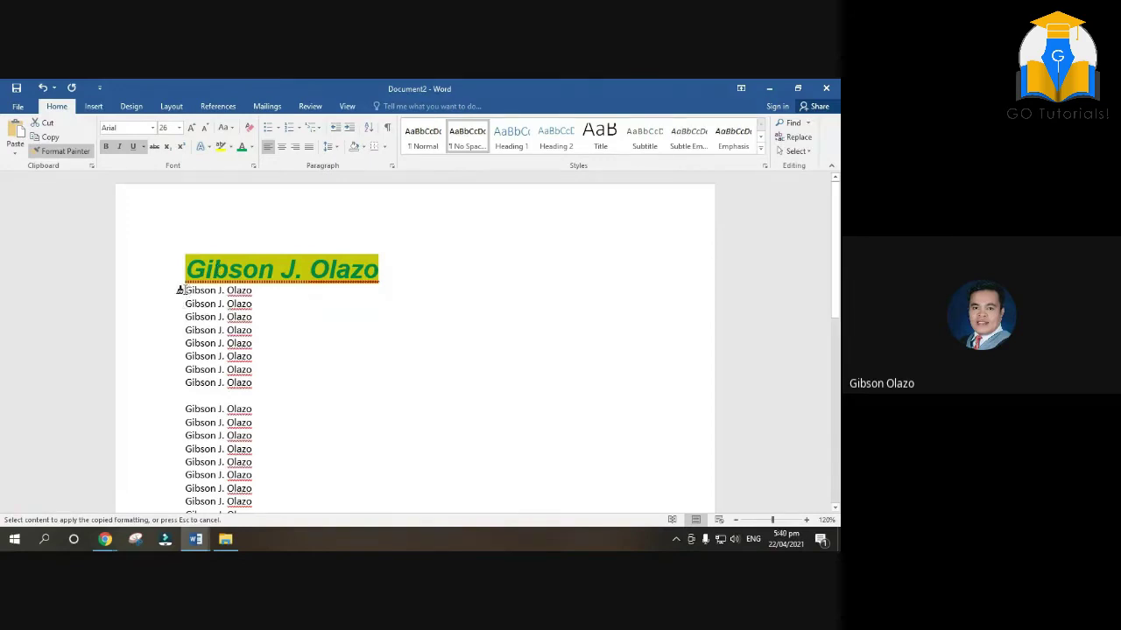
mouse_move(180, 290)
left_mouse_down()
mouse_move(240, 296)
mouse_move(267, 374)
mouse_move(280, 530)
mouse_move(268, 351)
left_mouse_up()
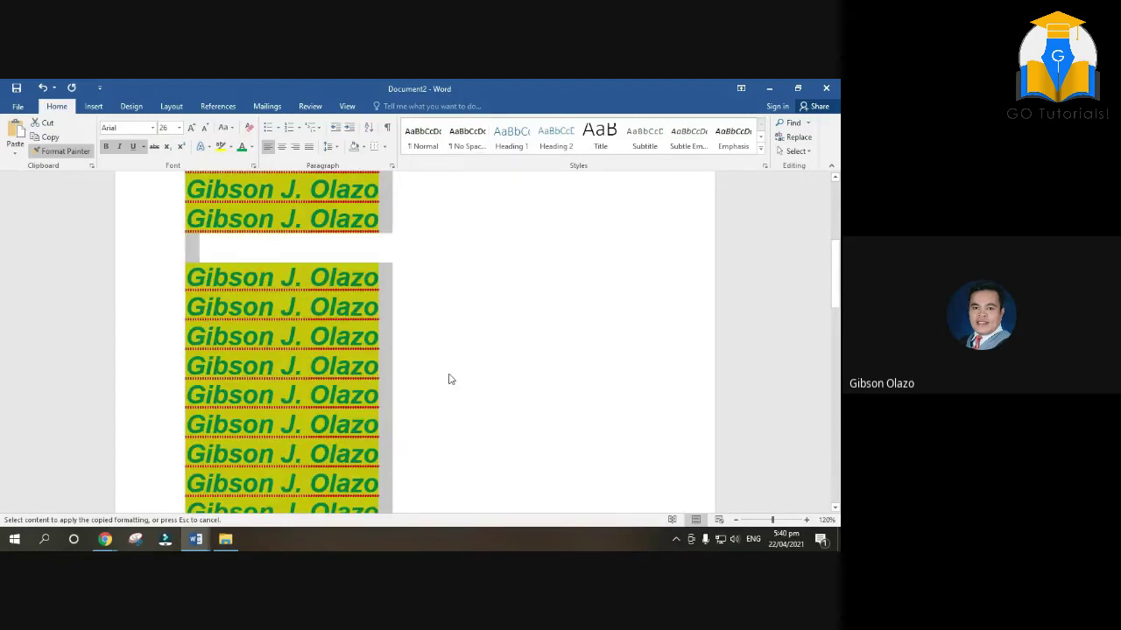
left_click(455, 372)
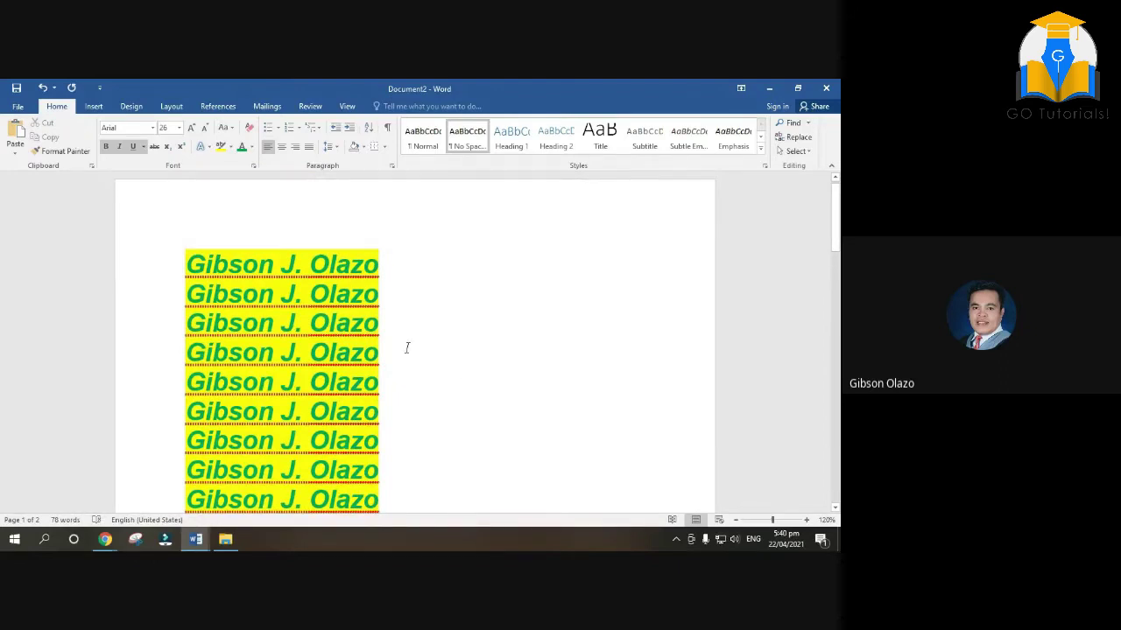
scroll(370, 281, "down", 3)
scroll(400, 290, "up", 3)
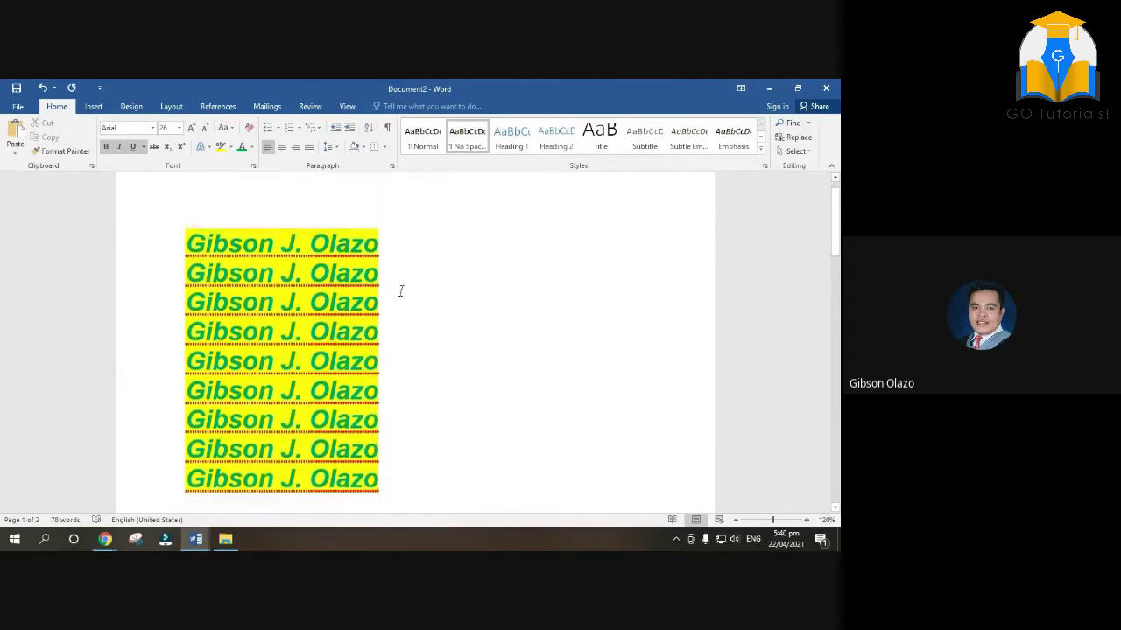
Step: Undo the last formatting, cut the repeated name lines, and delete the green title
left_click_drag(364, 319, 376, 268)
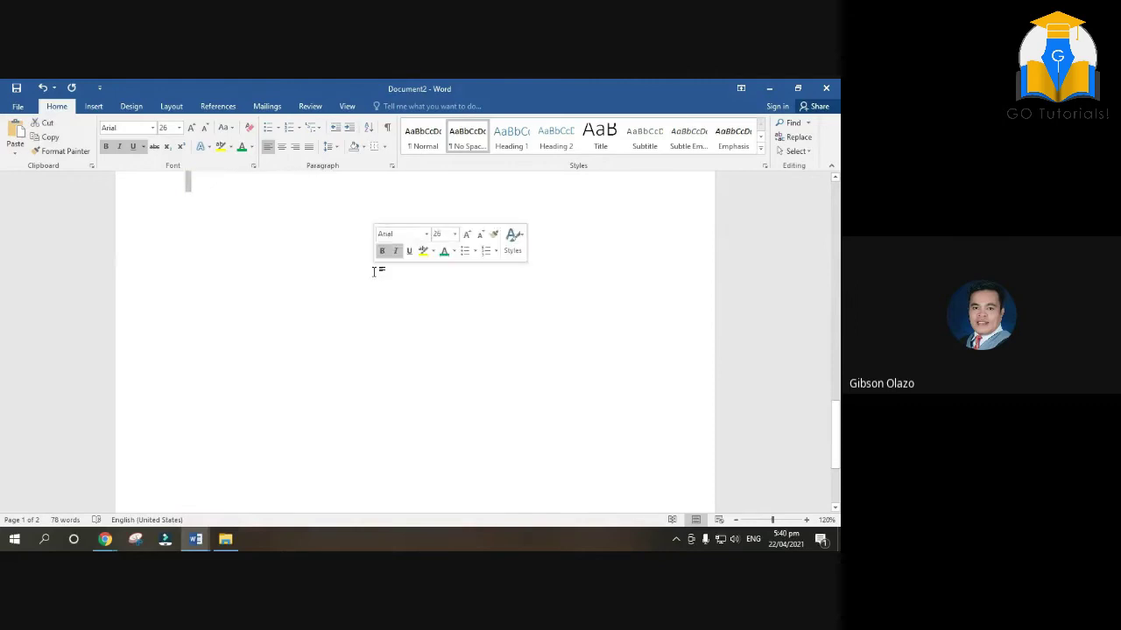
scroll(376, 268, "up", 3)
scroll(374, 277, "up", 2)
key("ctrl+z")
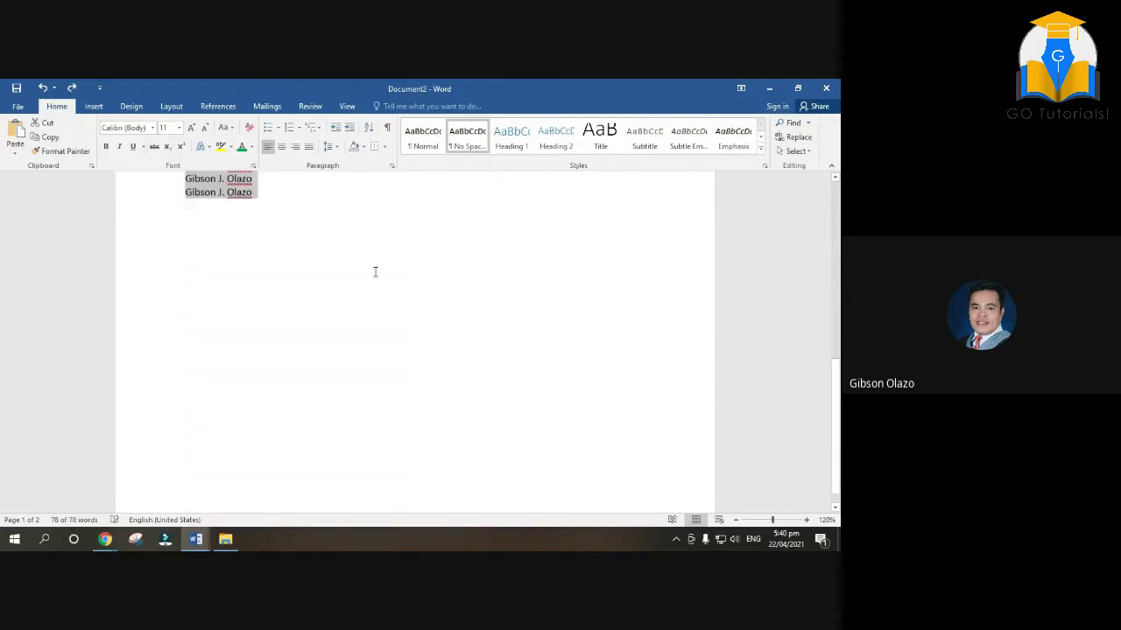
scroll(374, 277, "up", 2)
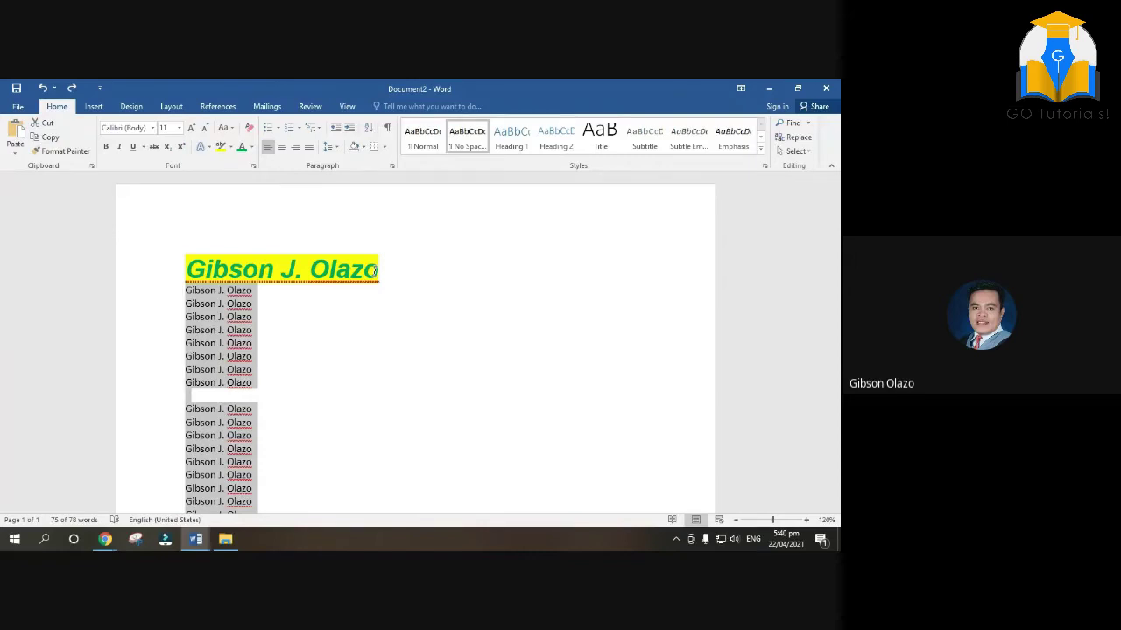
left_click(49, 124)
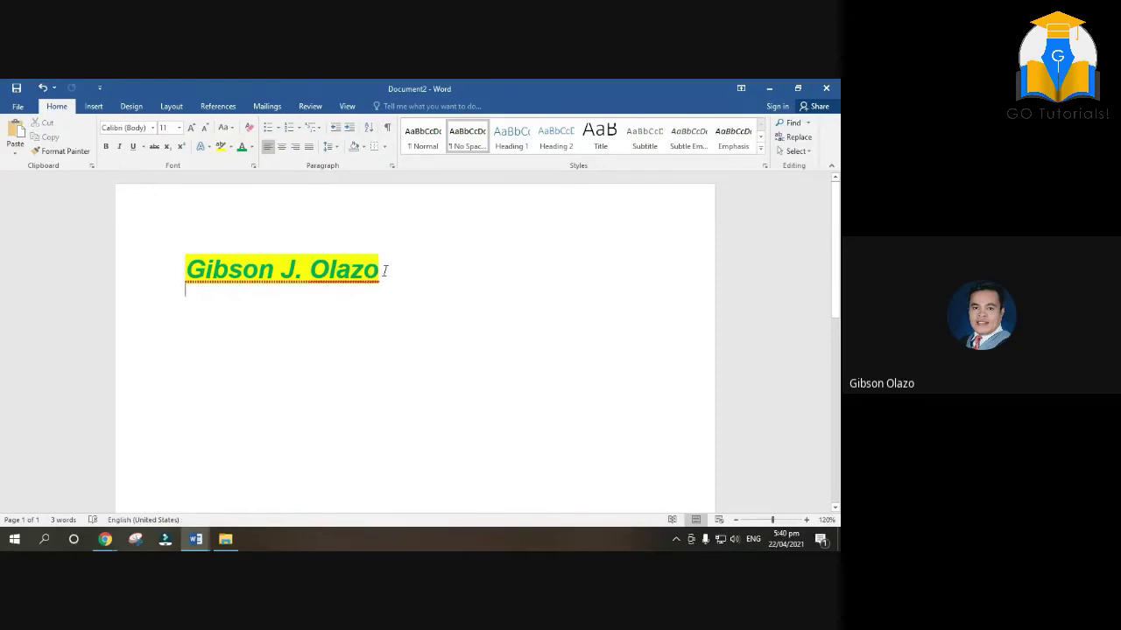
left_click_drag(386, 270, 161, 275)
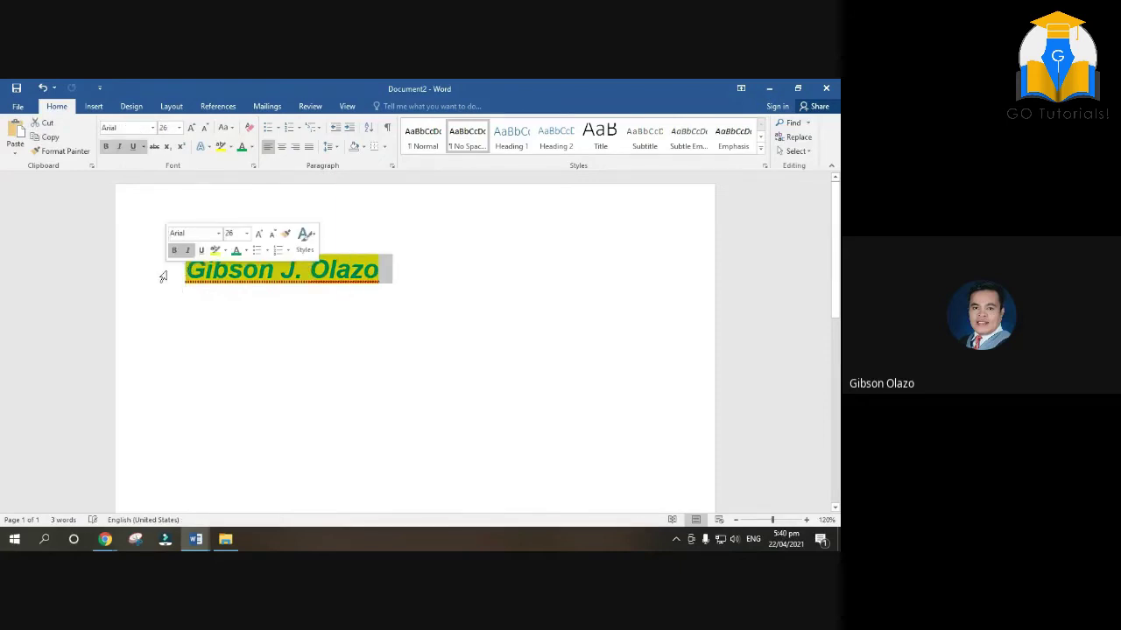
key("Delete")
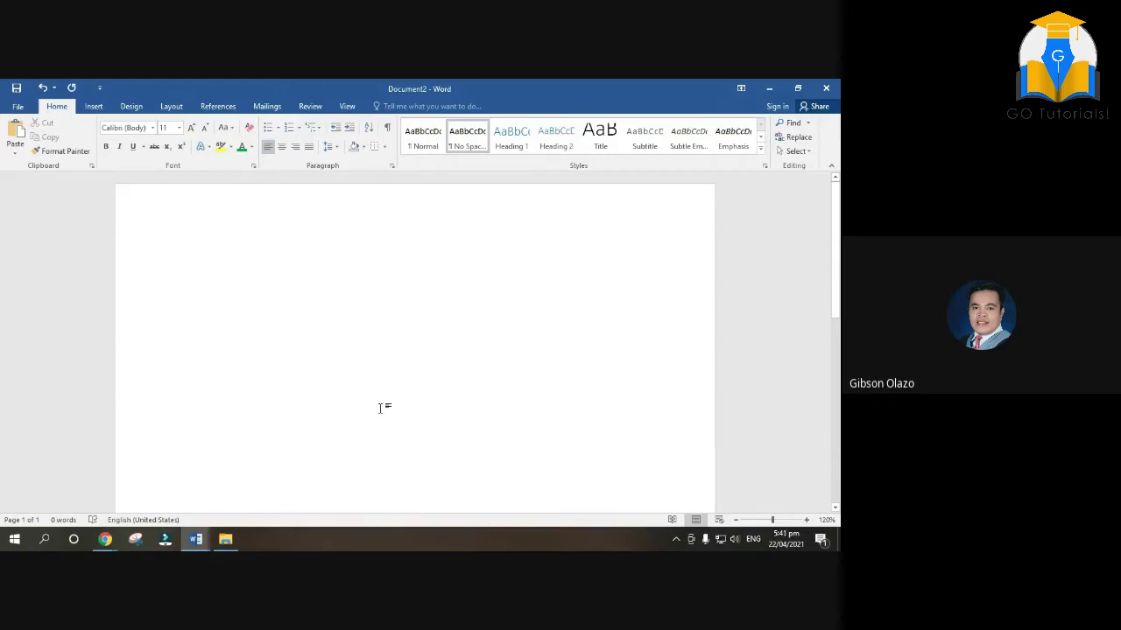
Step: Type CO2 and enlarge it to 72 pt
type("c")
key("BackSpace")
type("c")
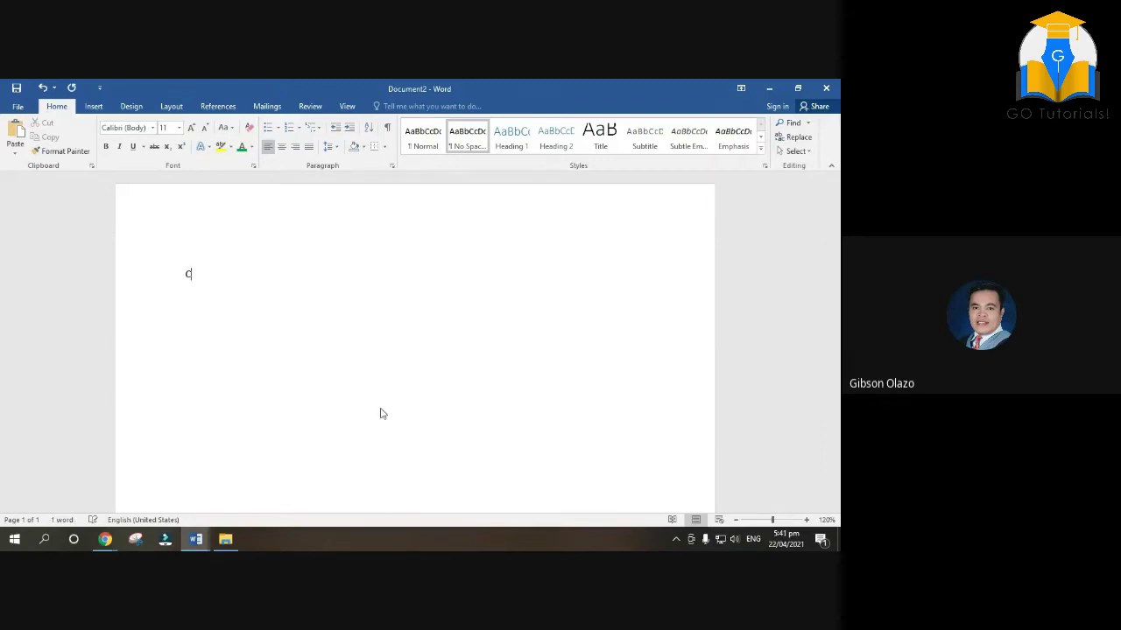
type("o")
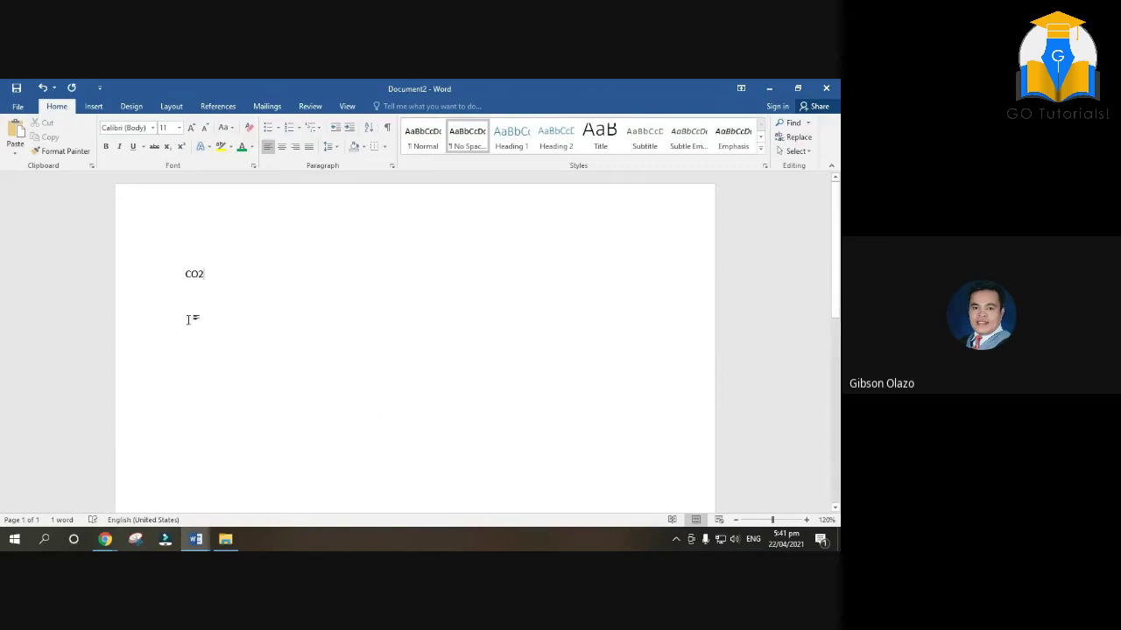
left_click_drag(183, 274, 203, 280)
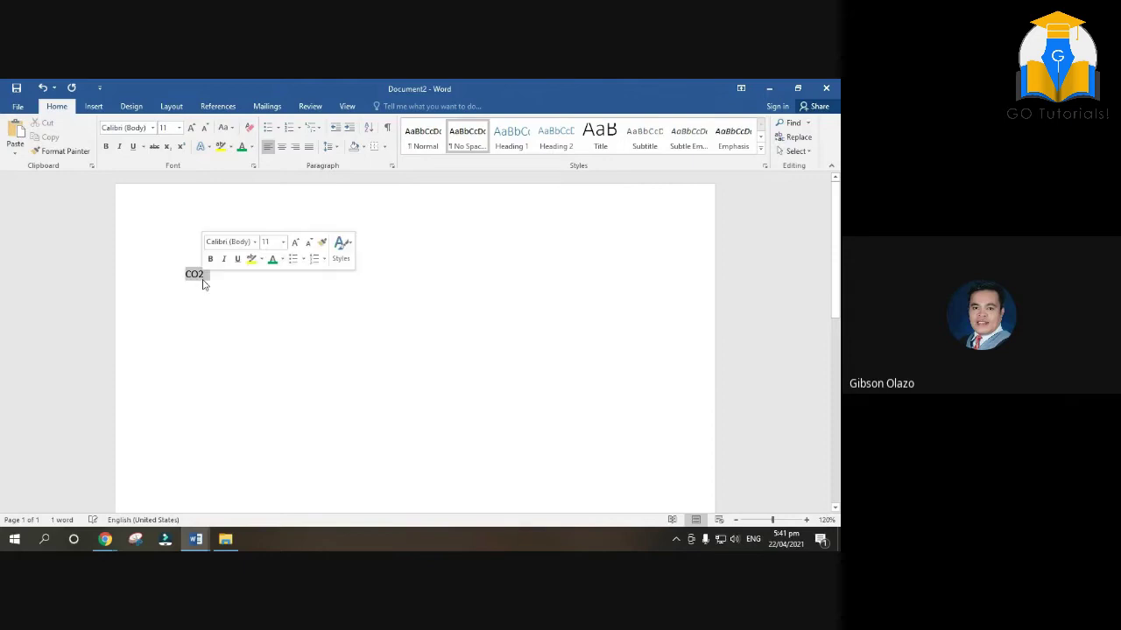
left_click(191, 128)
left_click(191, 128)
left_click(191, 128)
left_click(191, 128)
left_click(191, 128)
left_click(190, 127)
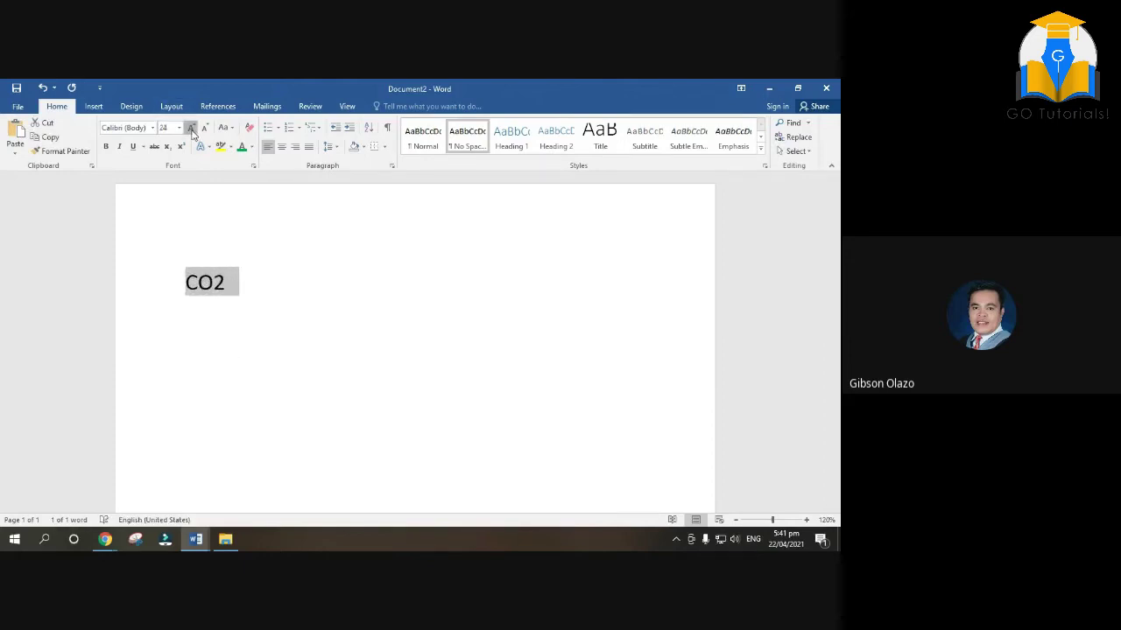
left_click(191, 128)
left_click(191, 128)
left_click(191, 127)
left_click(191, 128)
left_click(368, 396)
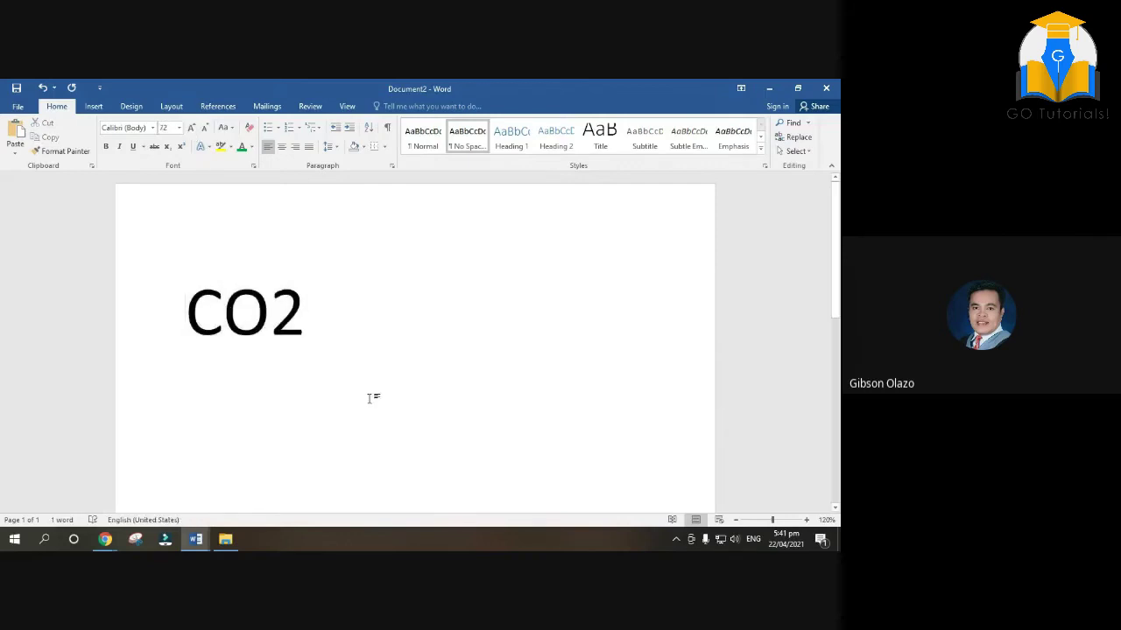
Step: Make the 2 in CO2 subscript and start a new line below
left_click_drag(272, 307, 298, 327)
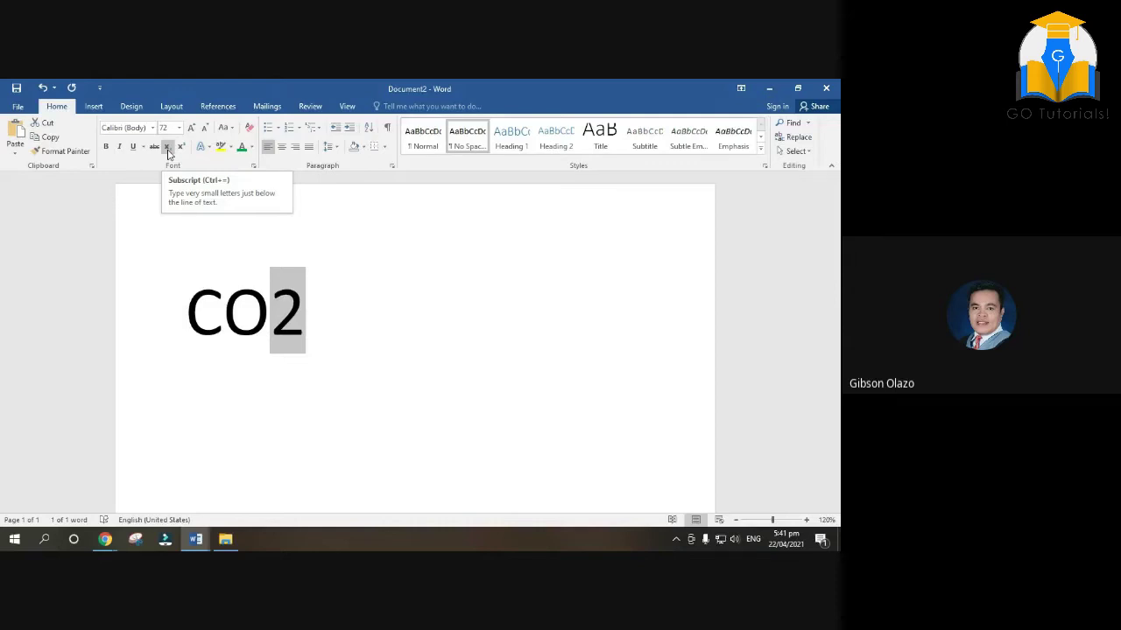
left_click(167, 147)
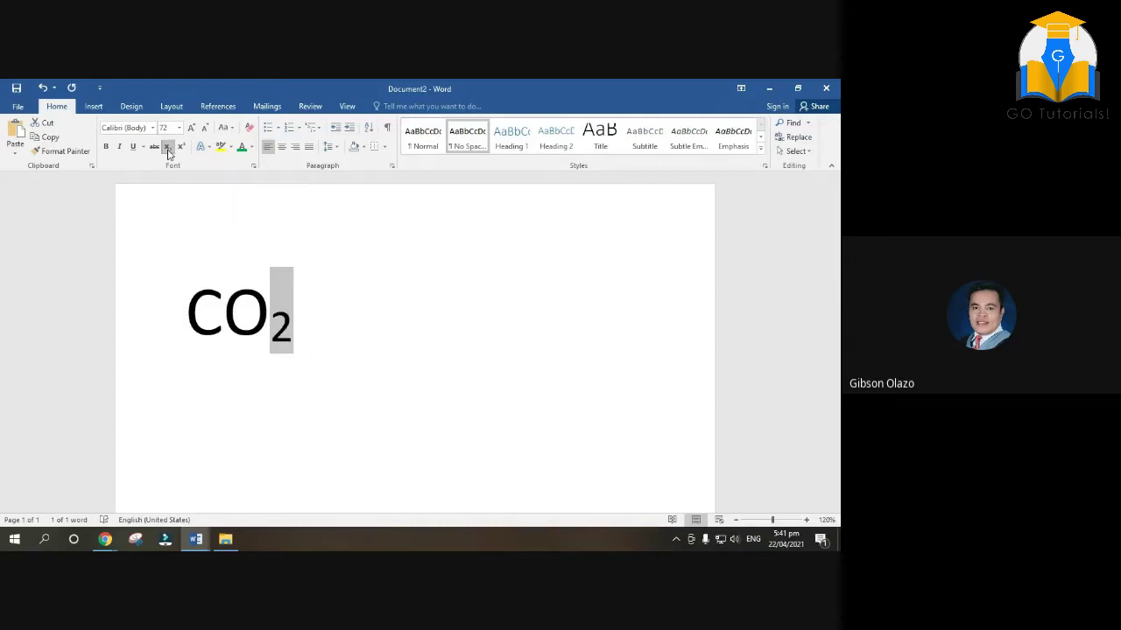
left_click(533, 403)
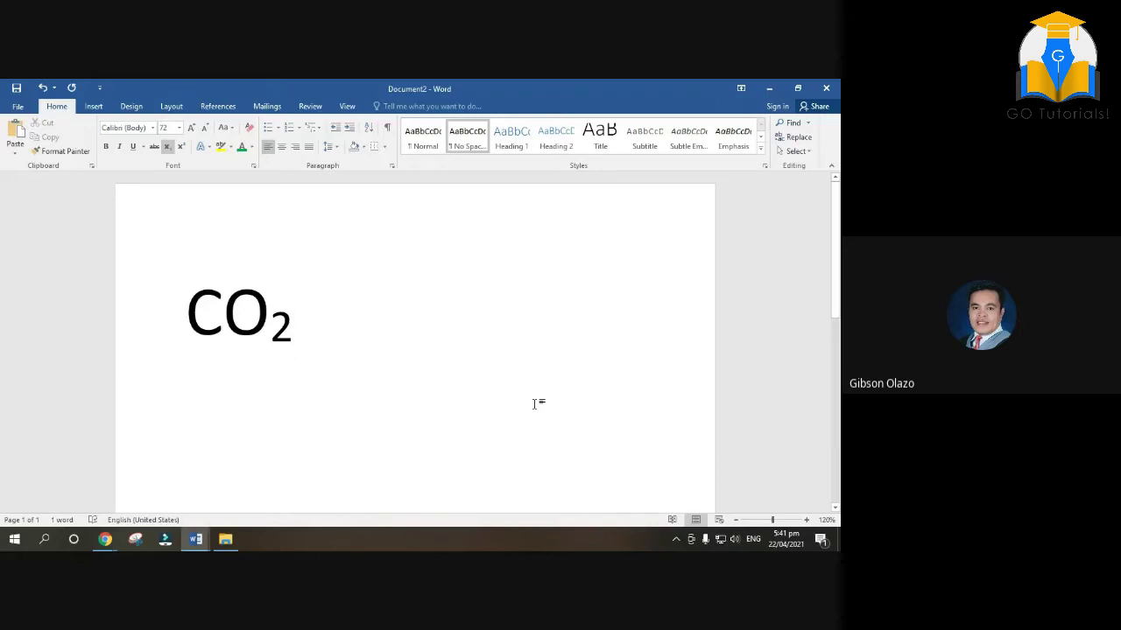
key("Return")
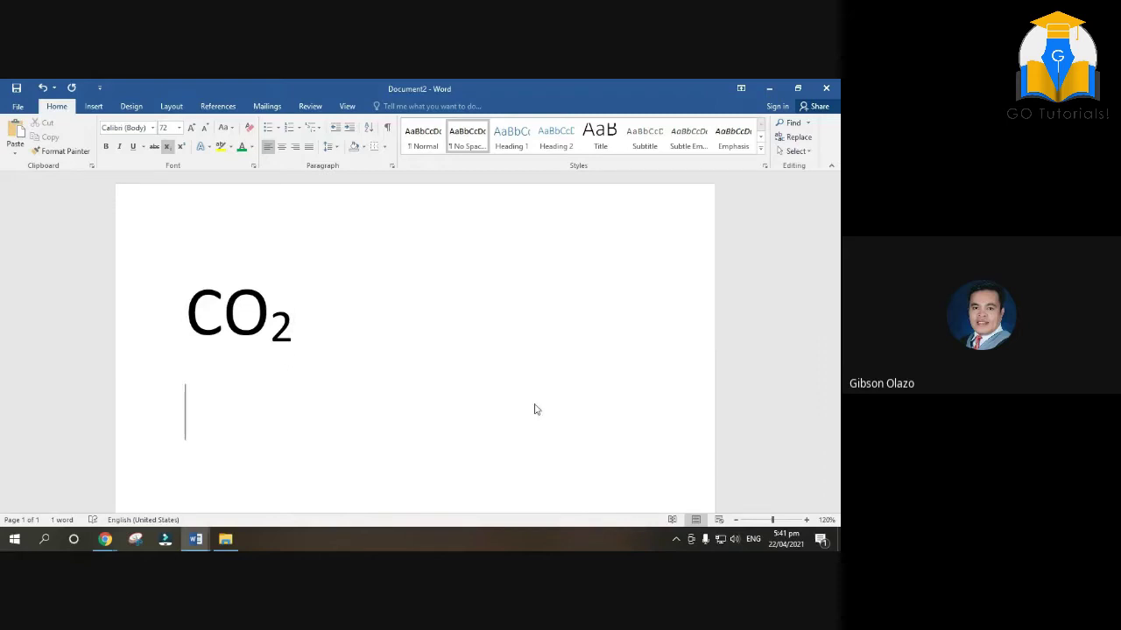
Step: Type X2 and enlarge it to 100 pt
type("X2")
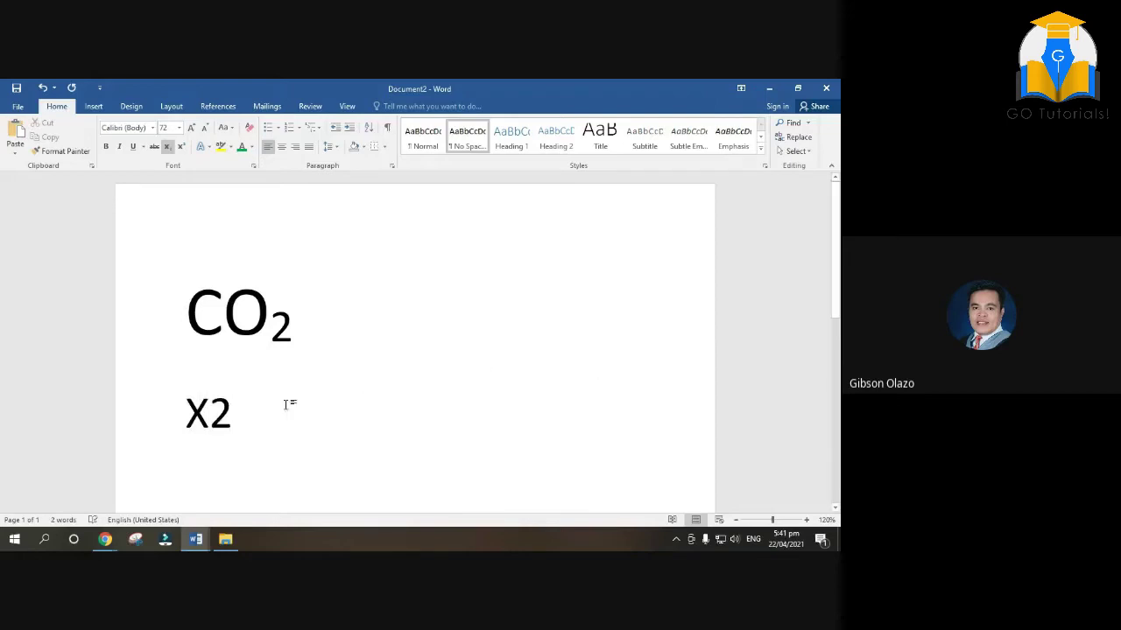
left_click_drag(186, 411, 263, 412)
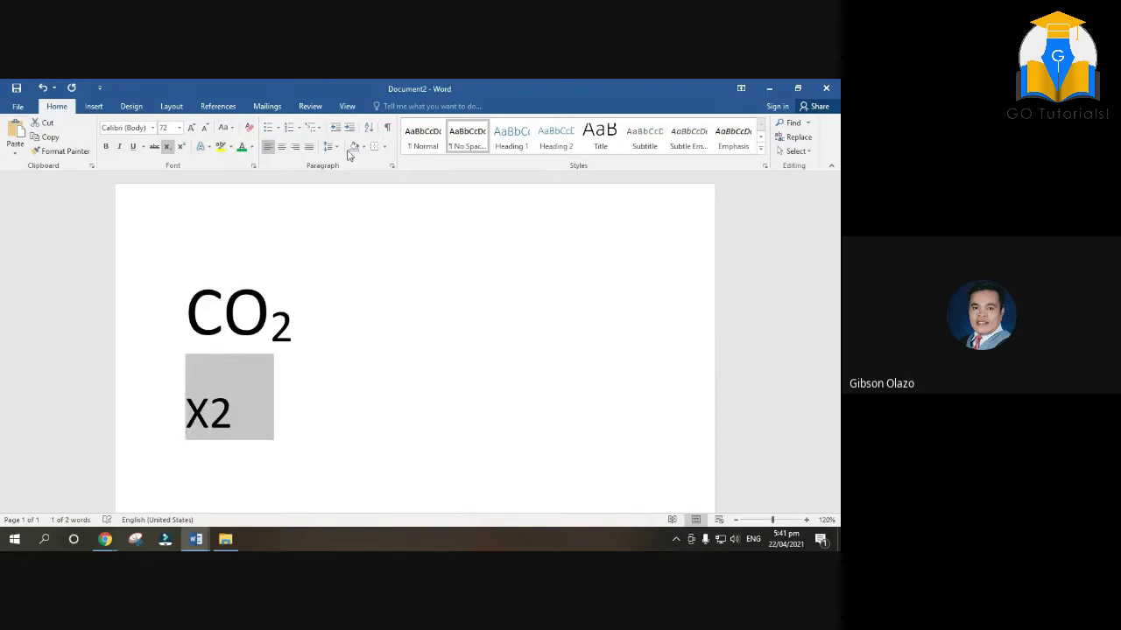
left_click(191, 128)
left_click(191, 128)
left_click(191, 127)
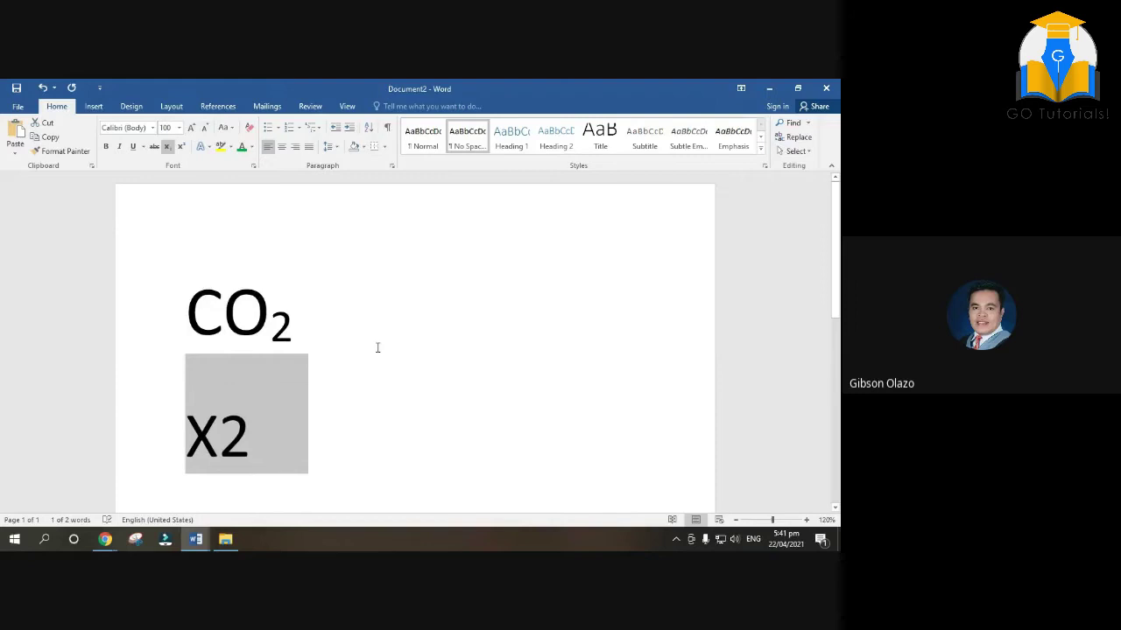
left_click(377, 347)
Step: Make the 2 in X2 superscript
left_click_drag(218, 430, 247, 429)
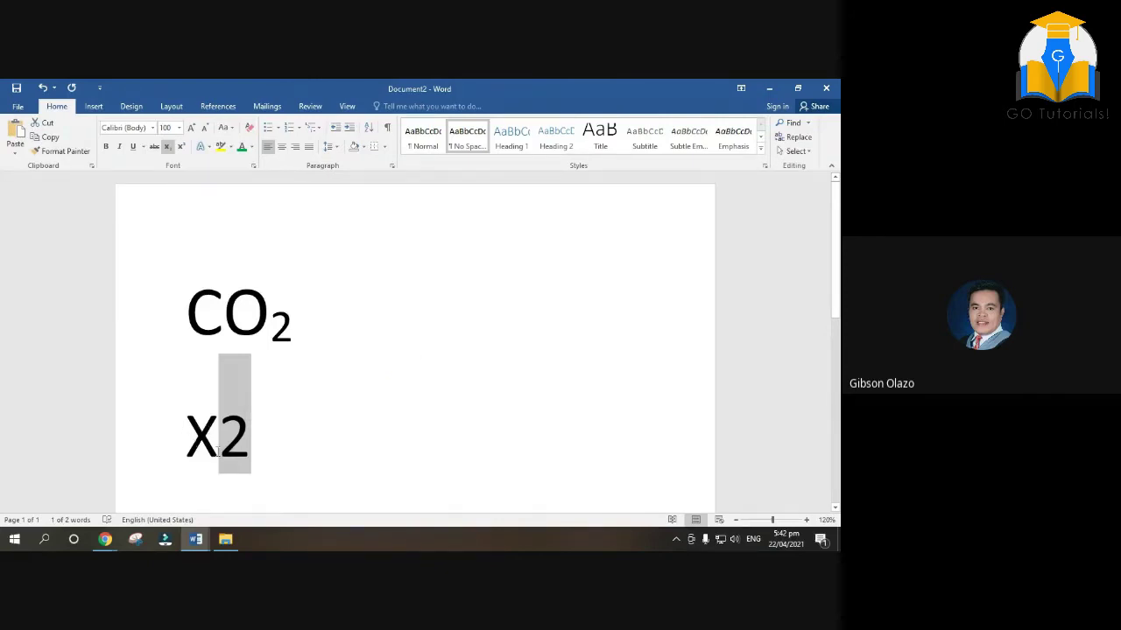
left_click(301, 462)
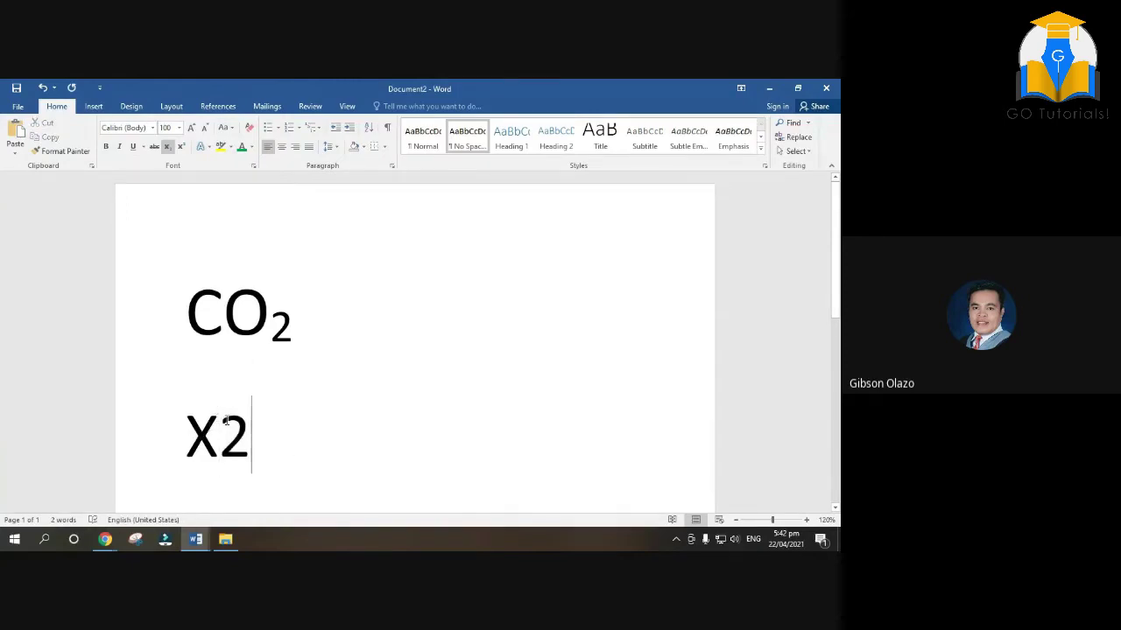
left_click(182, 147)
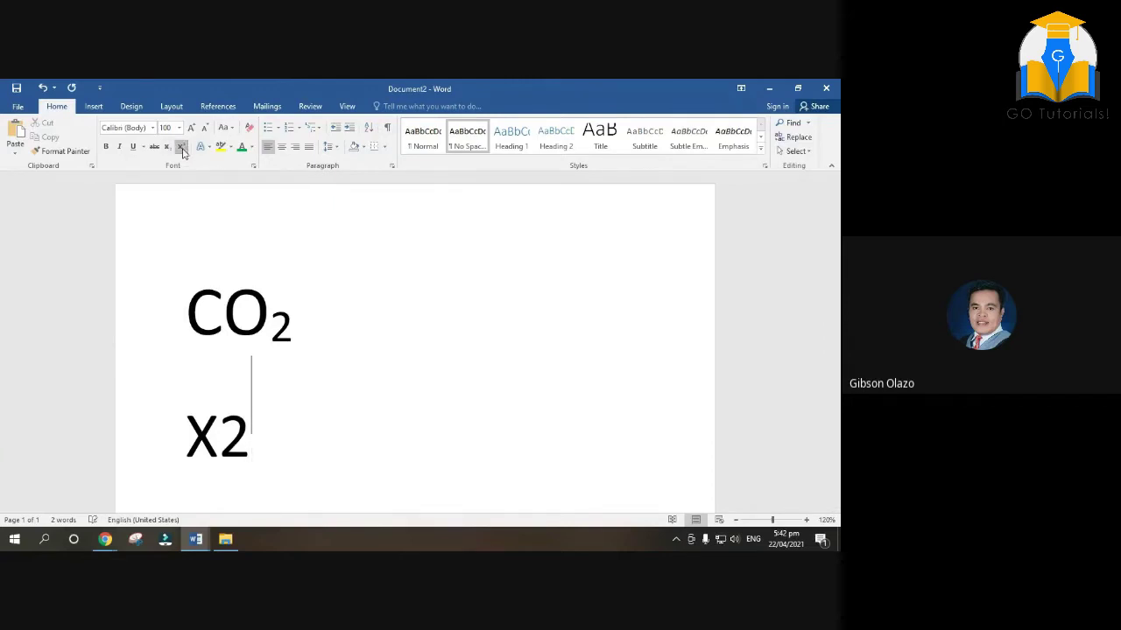
left_click_drag(228, 424, 253, 430)
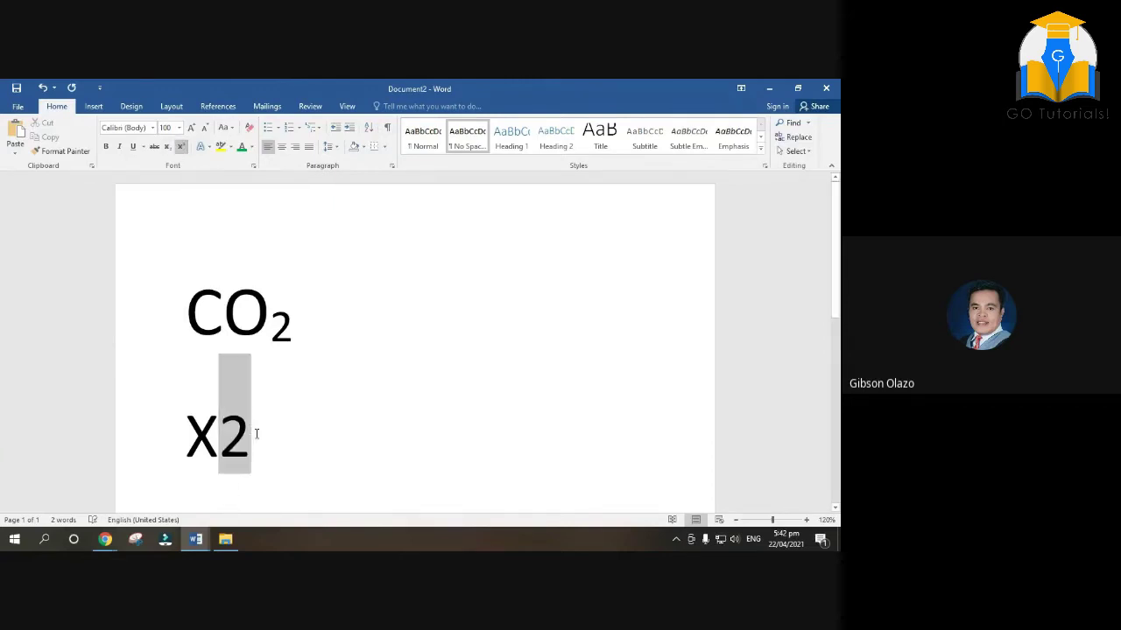
left_click(181, 147)
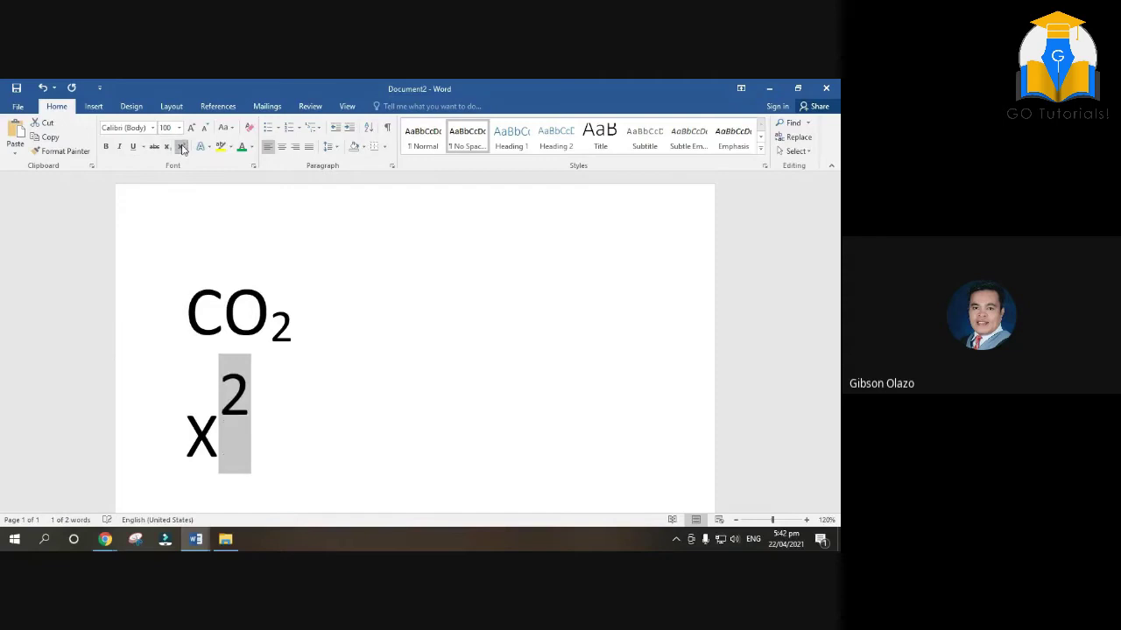
left_click(377, 409)
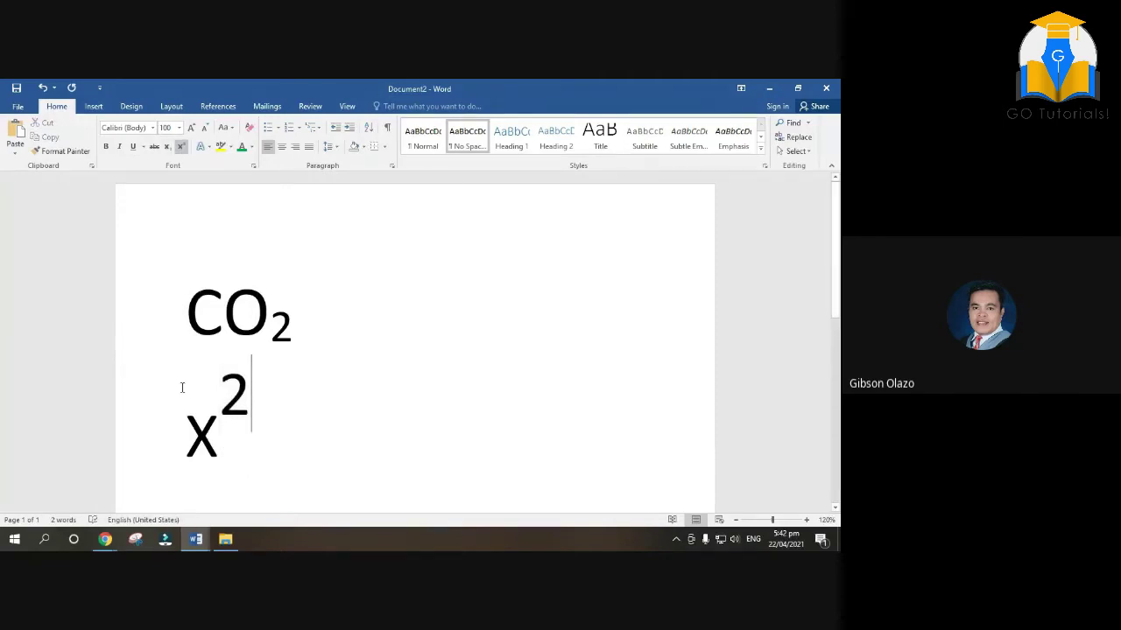
Step: Shrink the superscript 2 to 72 pt and select X²
left_click_drag(221, 405, 250, 405)
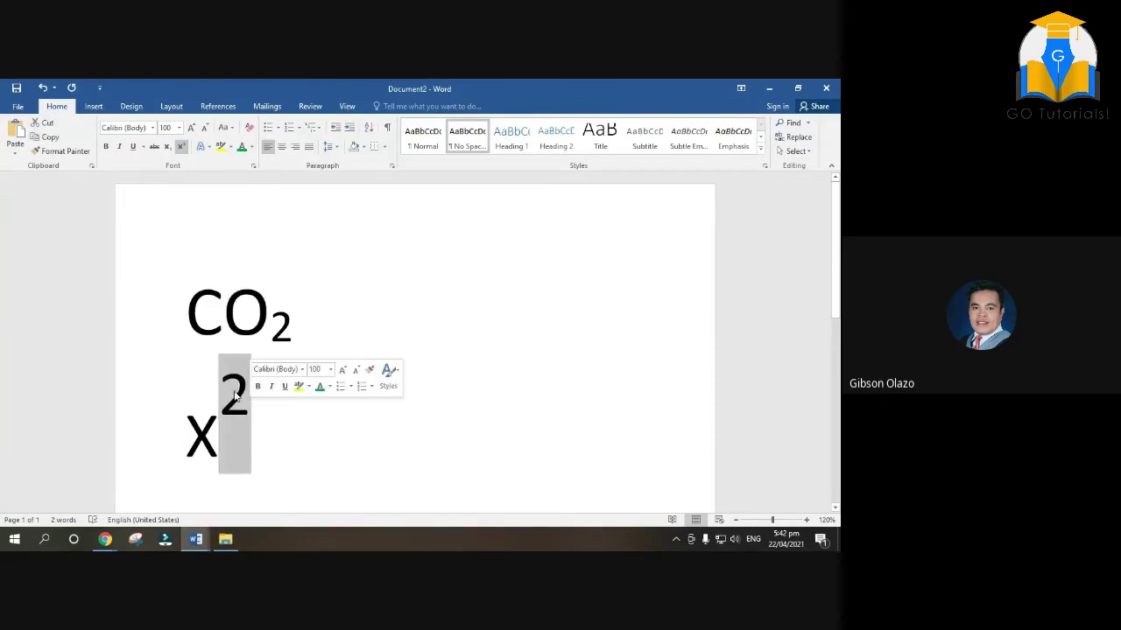
left_click(204, 128)
left_click(204, 127)
left_click(204, 128)
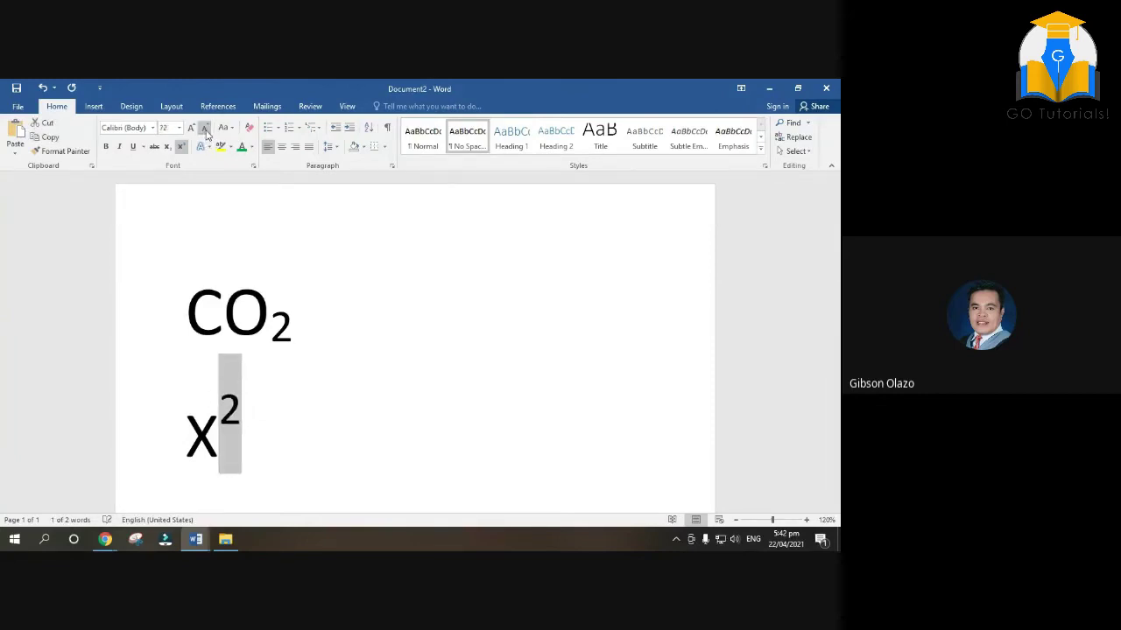
left_click(204, 128)
left_click(399, 337)
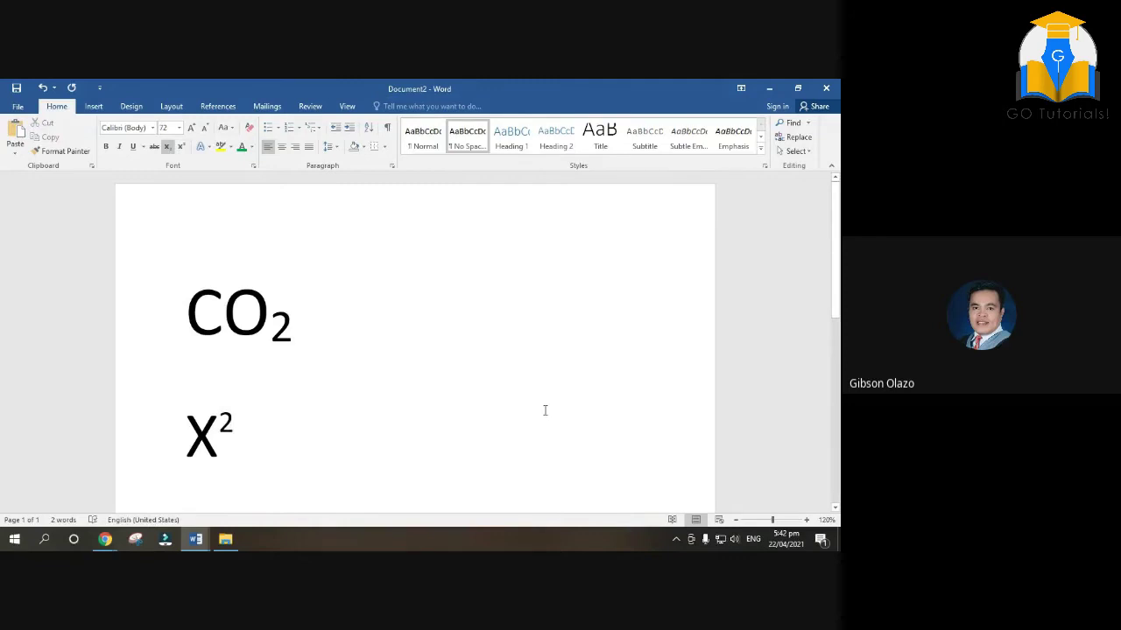
left_click(190, 318)
left_click_drag(184, 434, 322, 450)
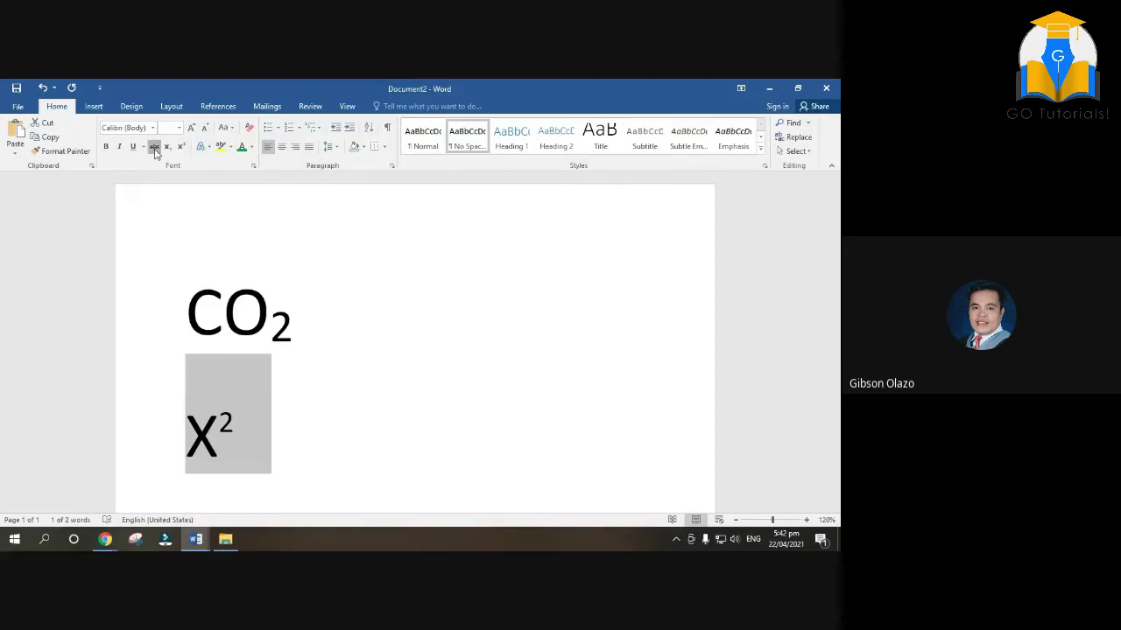
left_click(154, 147)
left_click_drag(187, 302, 286, 325)
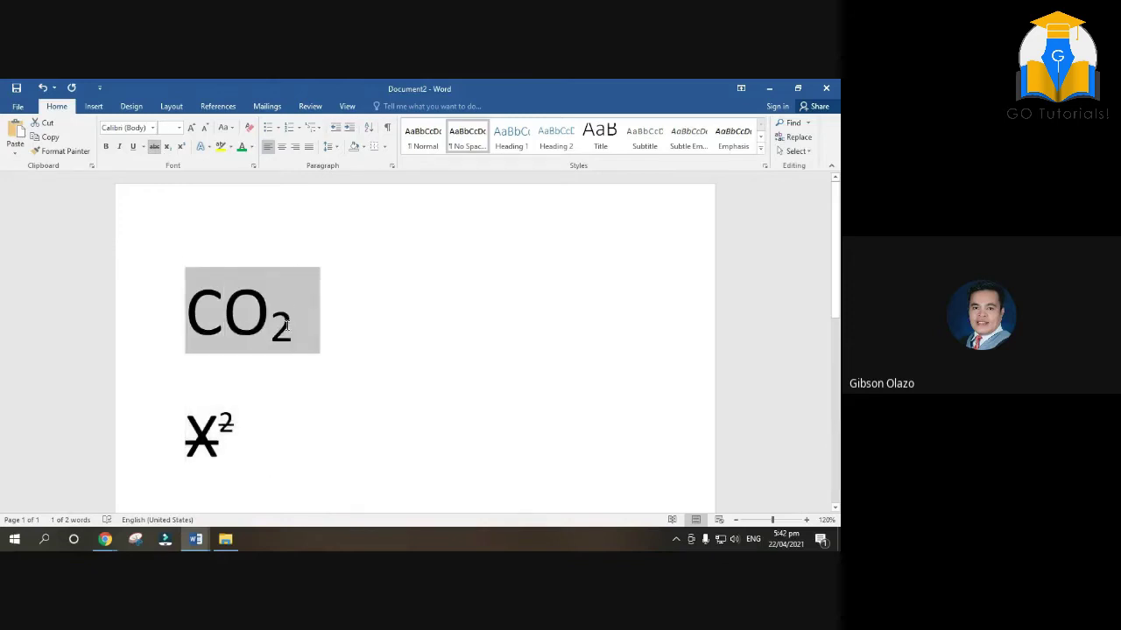
left_click(155, 147)
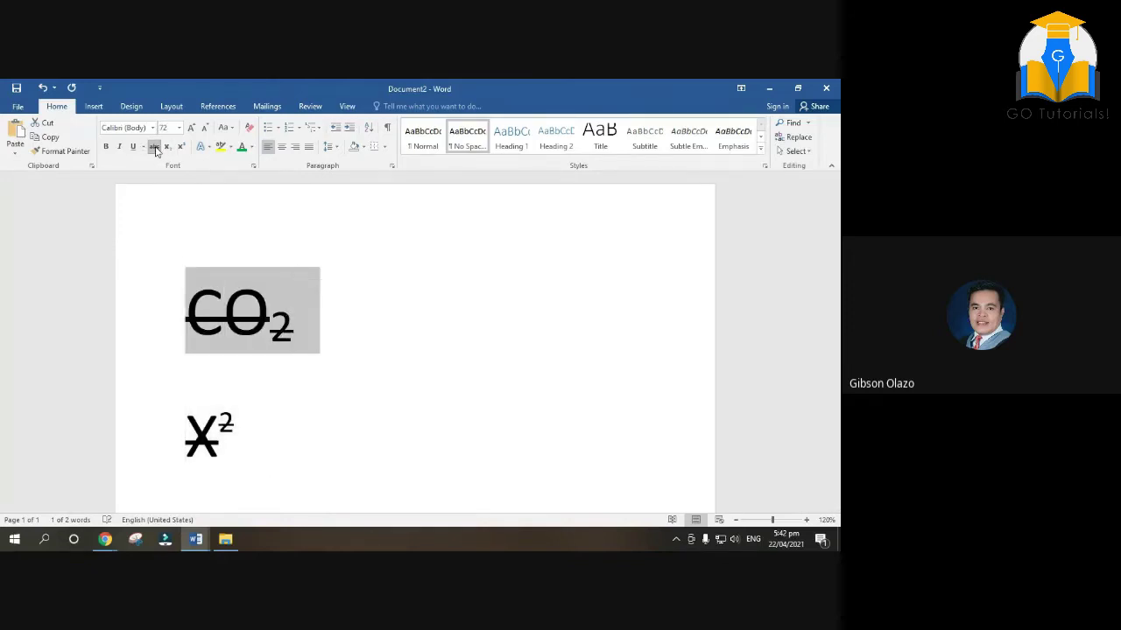
left_click(155, 147)
left_click_drag(187, 438, 235, 441)
left_click(155, 147)
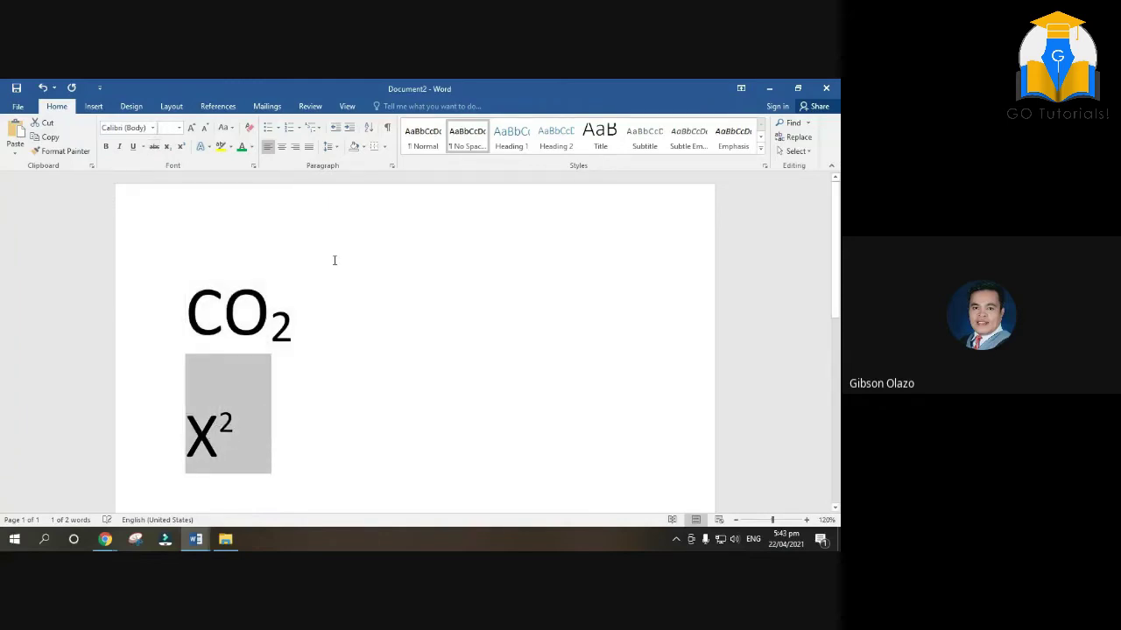
left_click(394, 350)
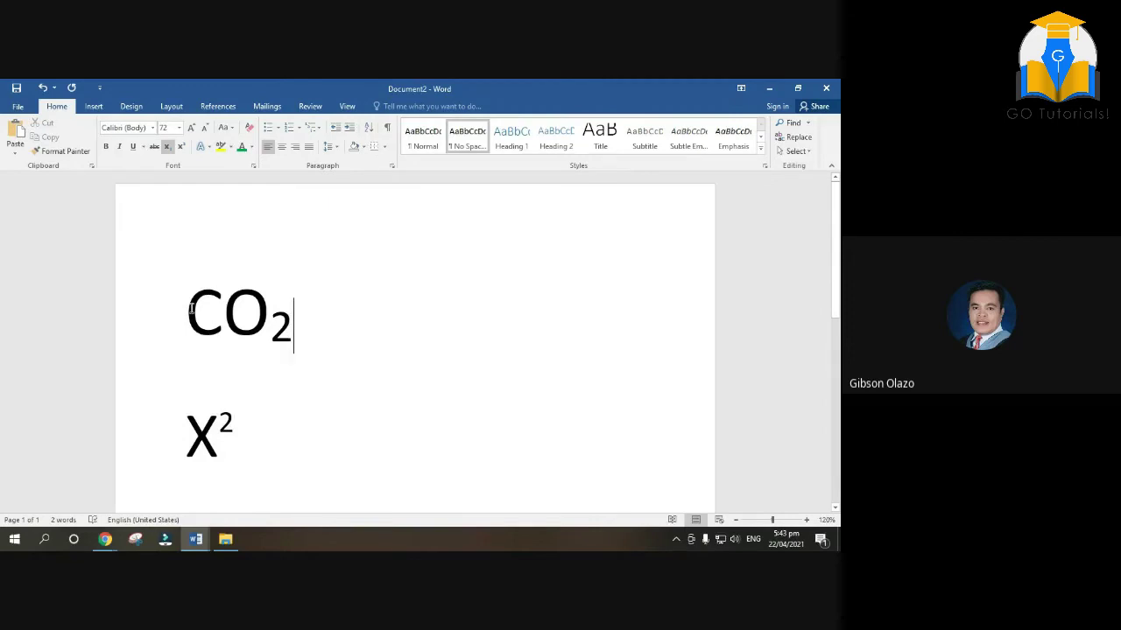
left_click(189, 308)
left_click_drag(236, 309, 293, 318)
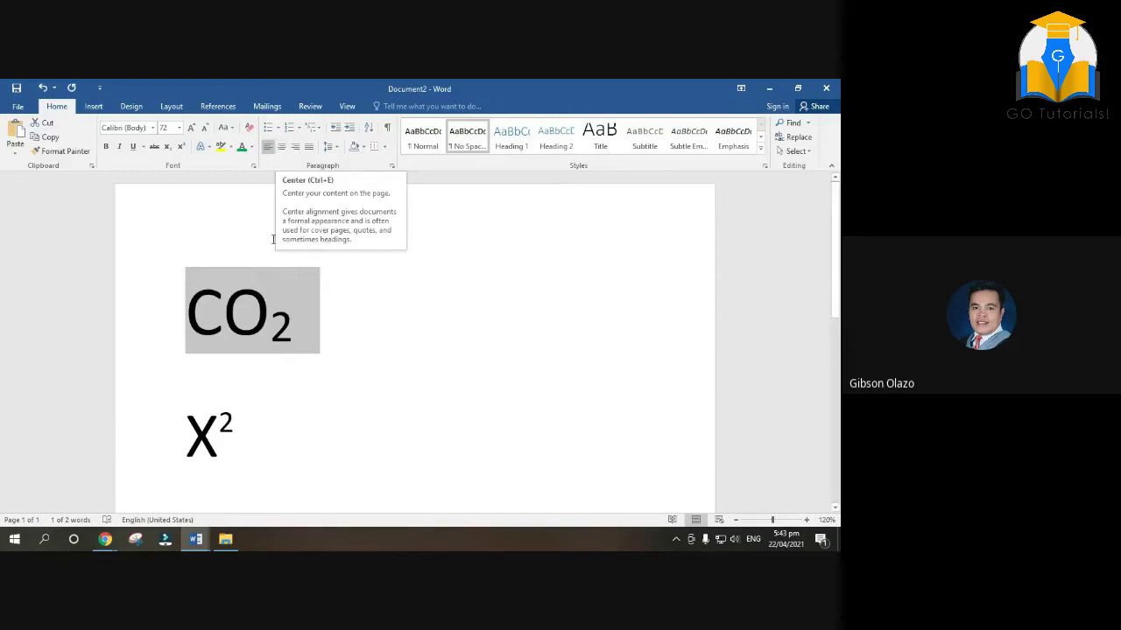
Step: Right-align CO₂, then select both the CO₂ and X² examples
left_click(282, 147)
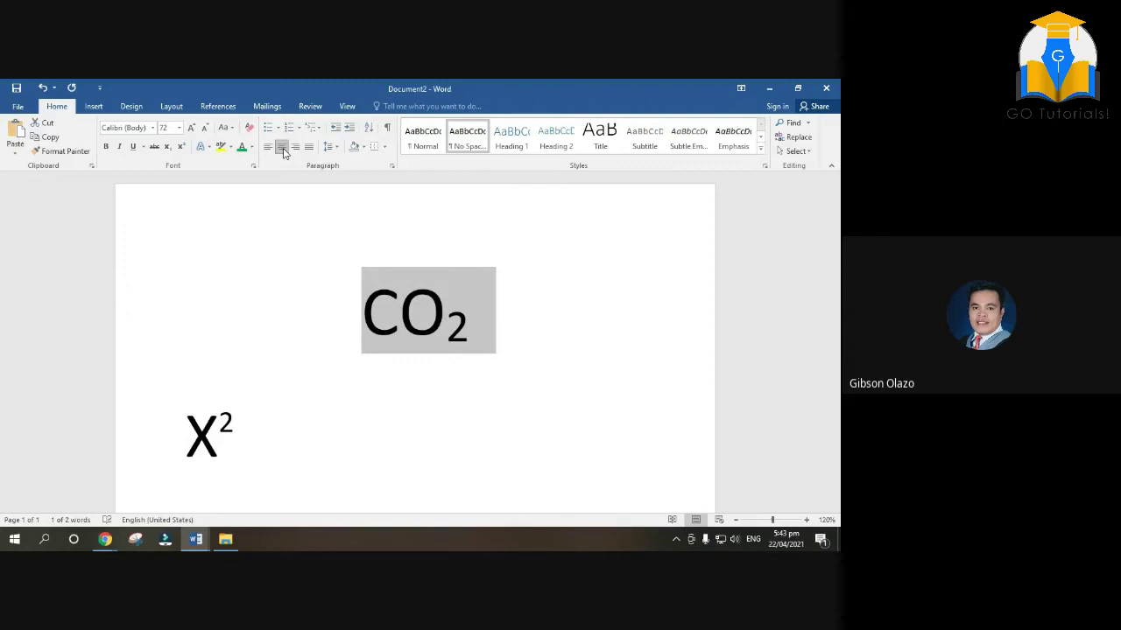
left_click(296, 150)
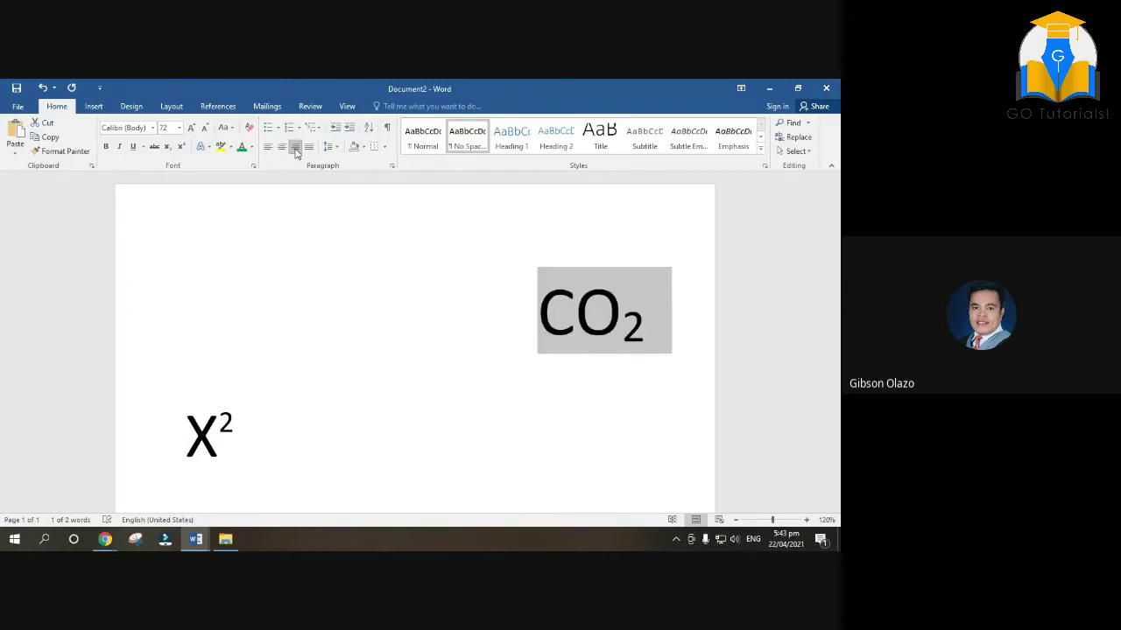
left_click(539, 307)
left_click_drag(539, 306, 558, 461)
Step: Replace the examples with a three-line, 18-word paragraph of random letters, then select and deselect it
key("Delete")
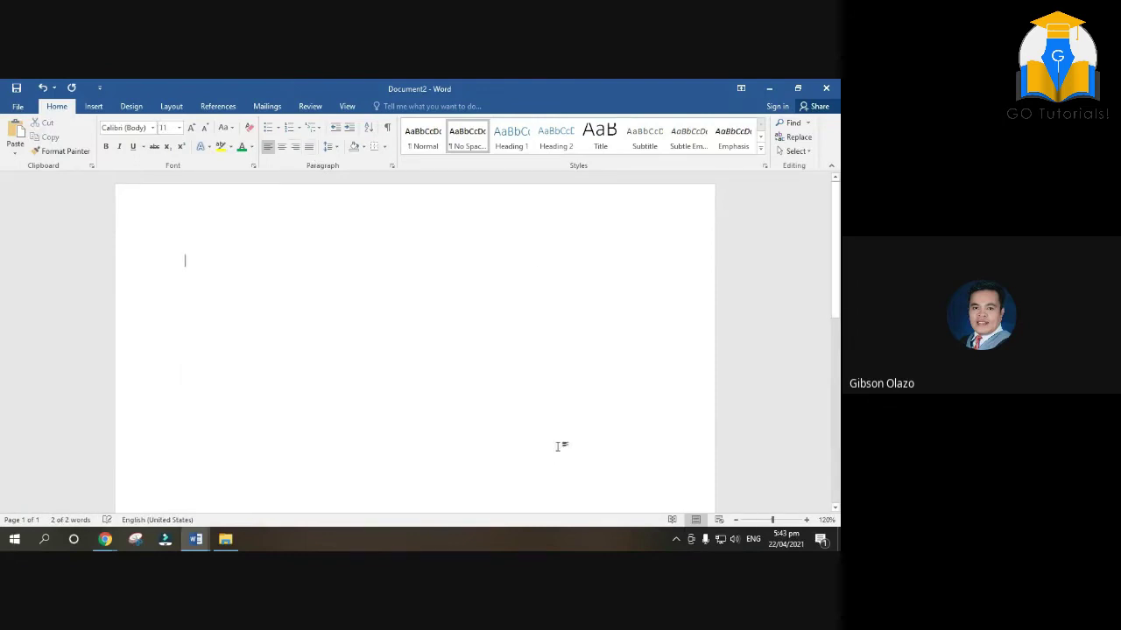
type("bkjhgkhkjsda")
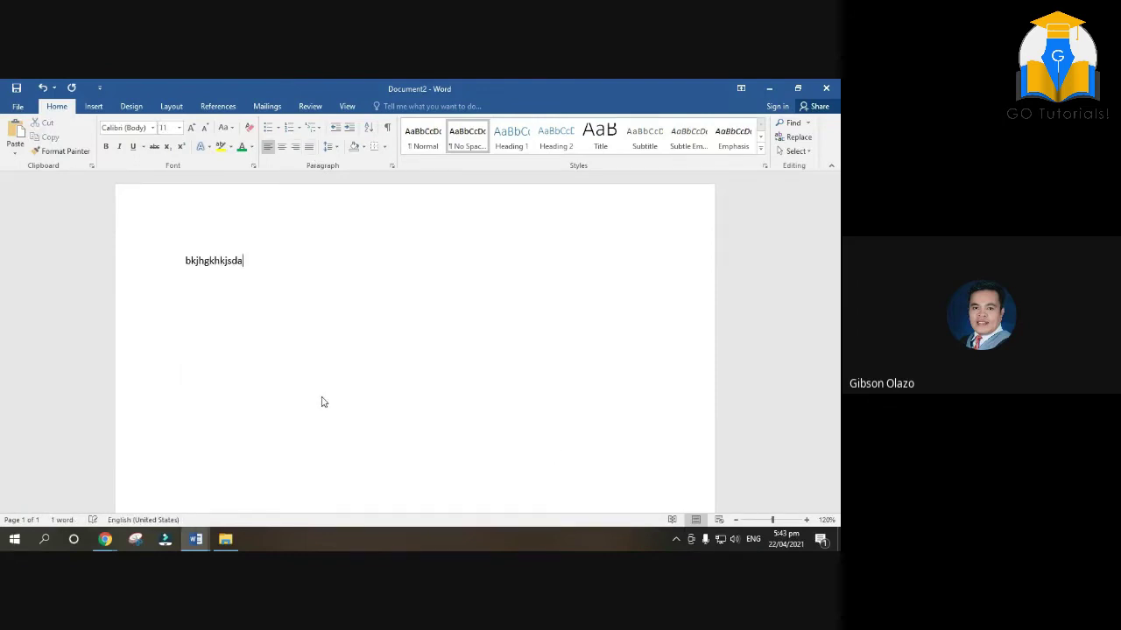
type(" klhkjDHKJFHKJDS OHKJAHSKDFHKAJS")
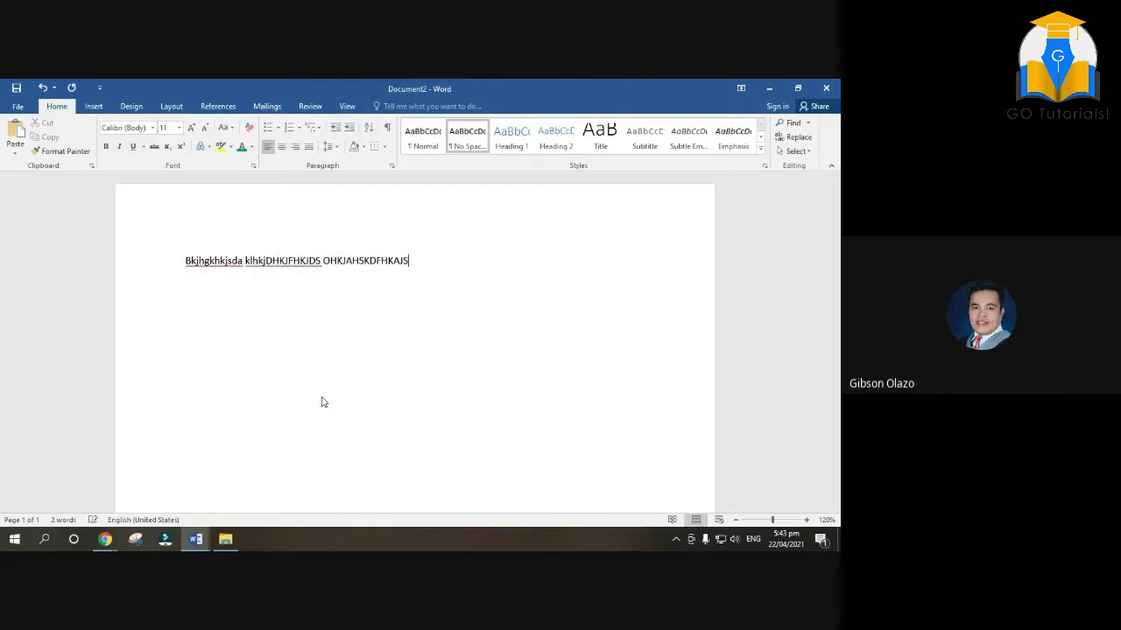
type("HD KHKJFDHAKSJHFDK KLHKJHKJ")
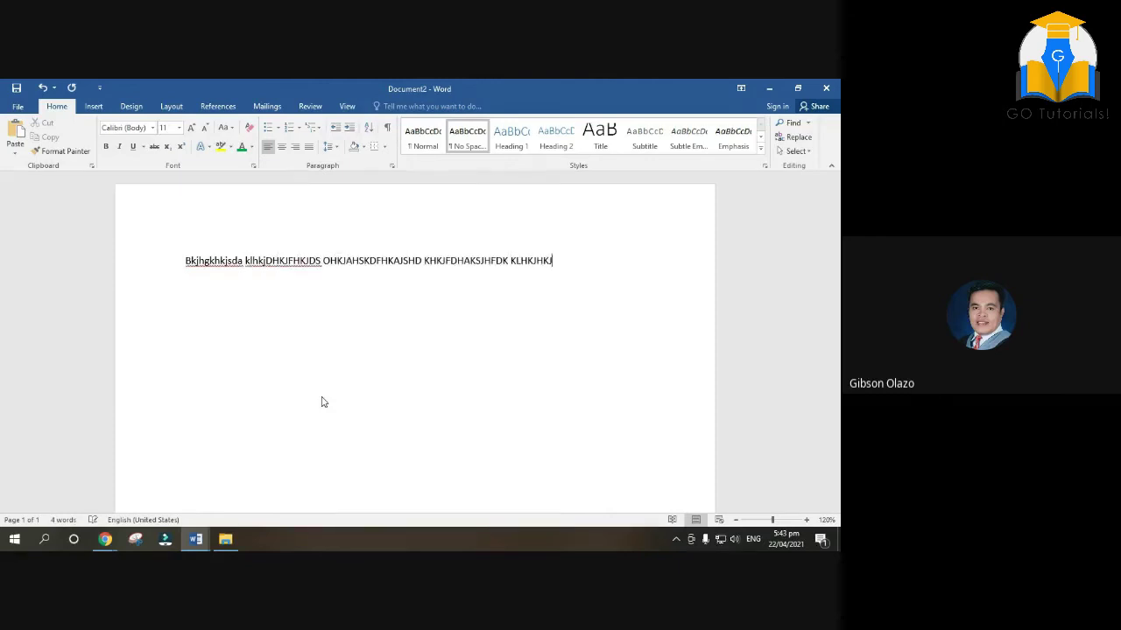
type("HKJDFAS JHKJHKJHKJHKFA")
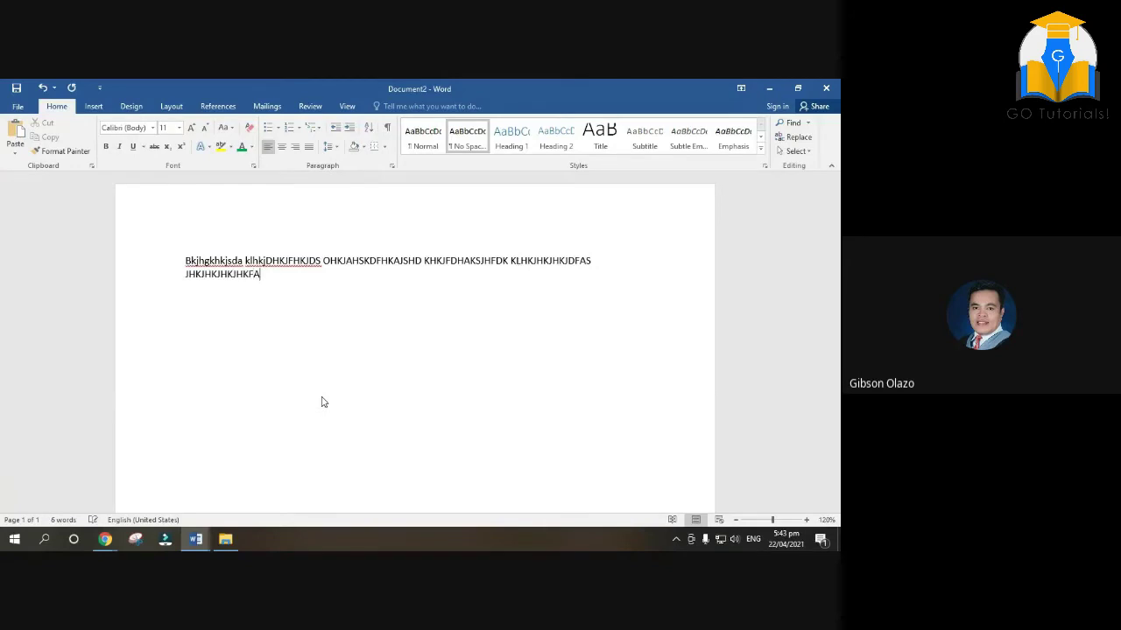
type(" LKJHKJHKJHKJFD LHKLHKJD KJHKJHK ")
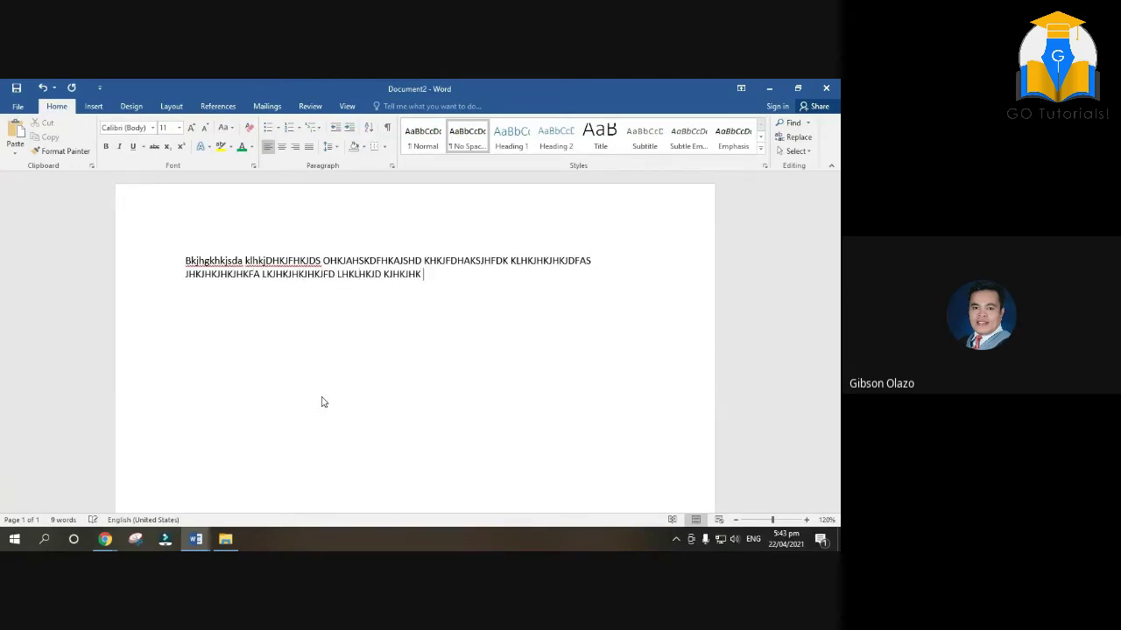
type("KLHHKGHDFS LHKLHKJH")
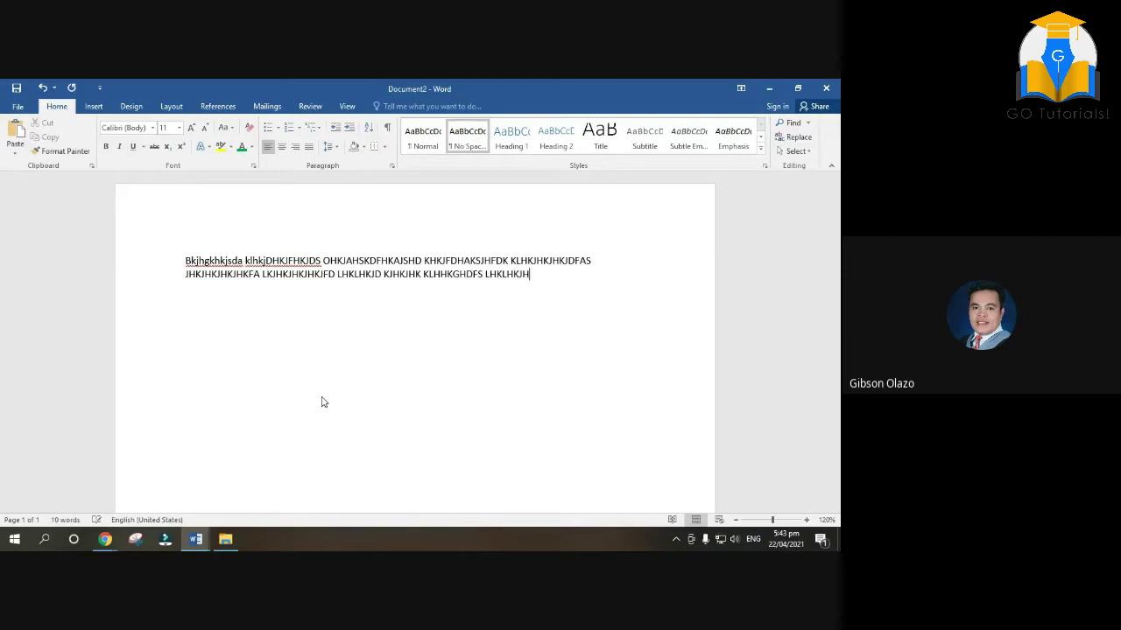
type(" LKHHJKH LHJKHJKHJK KLJHJKHKJ JKH")
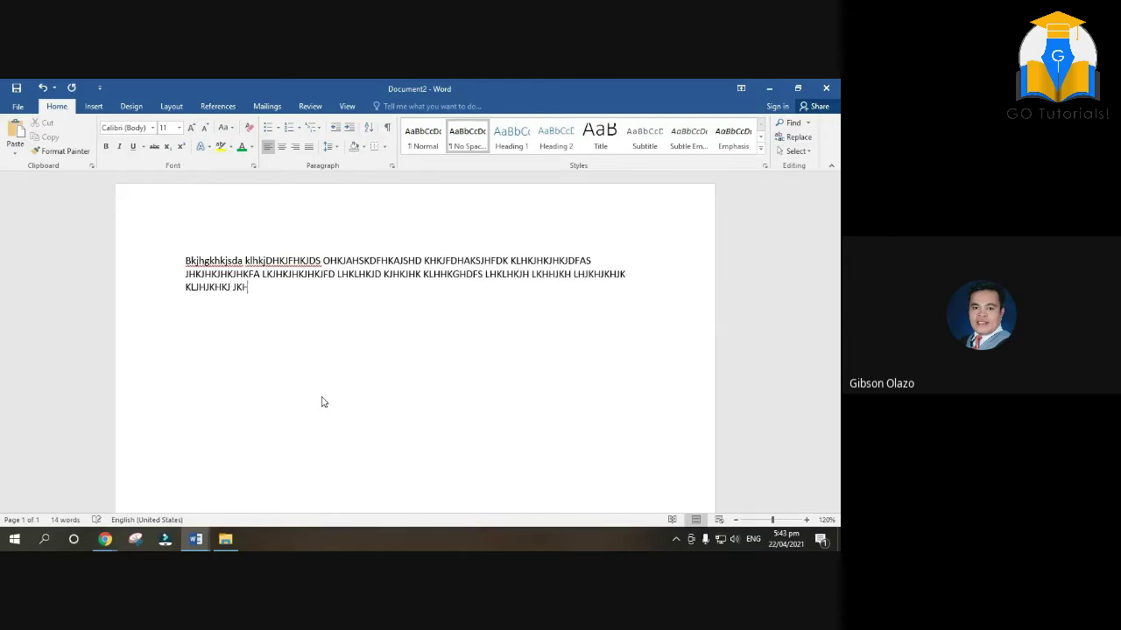
type("JKHKJ KJHKJHKJH HKHJK KHJHJKJHKL")
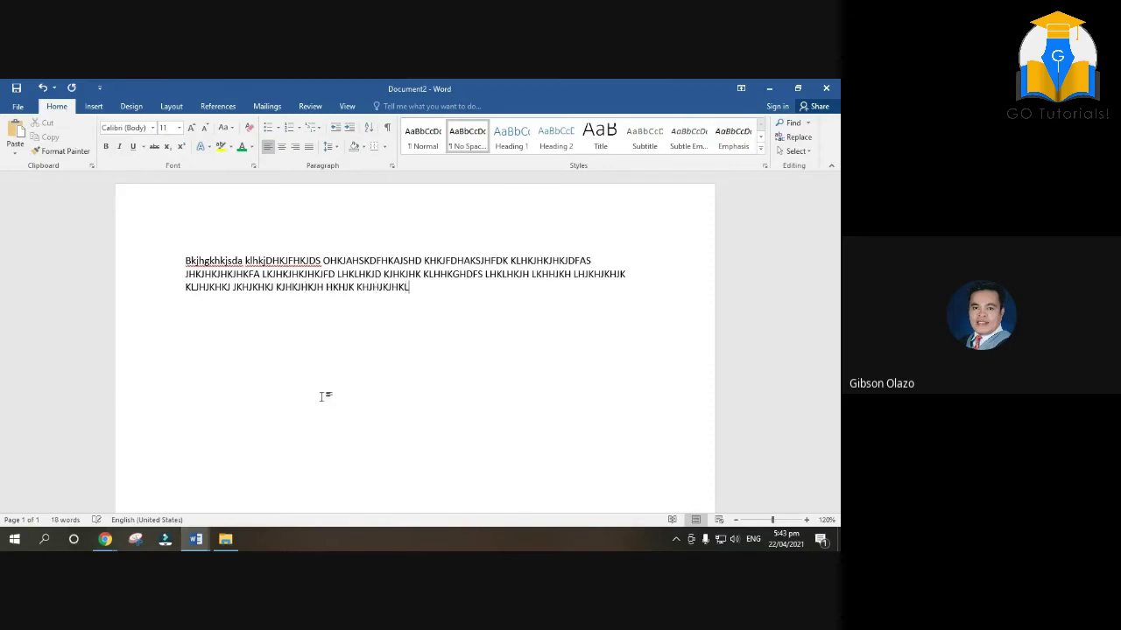
key("alt+h")
key("k")
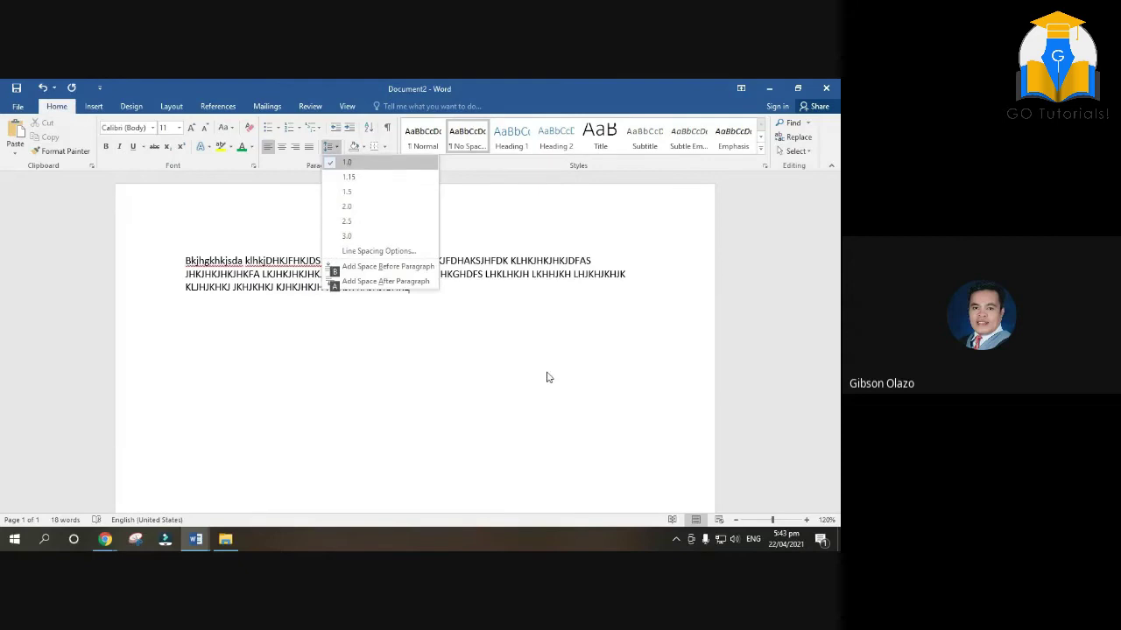
key("Escape")
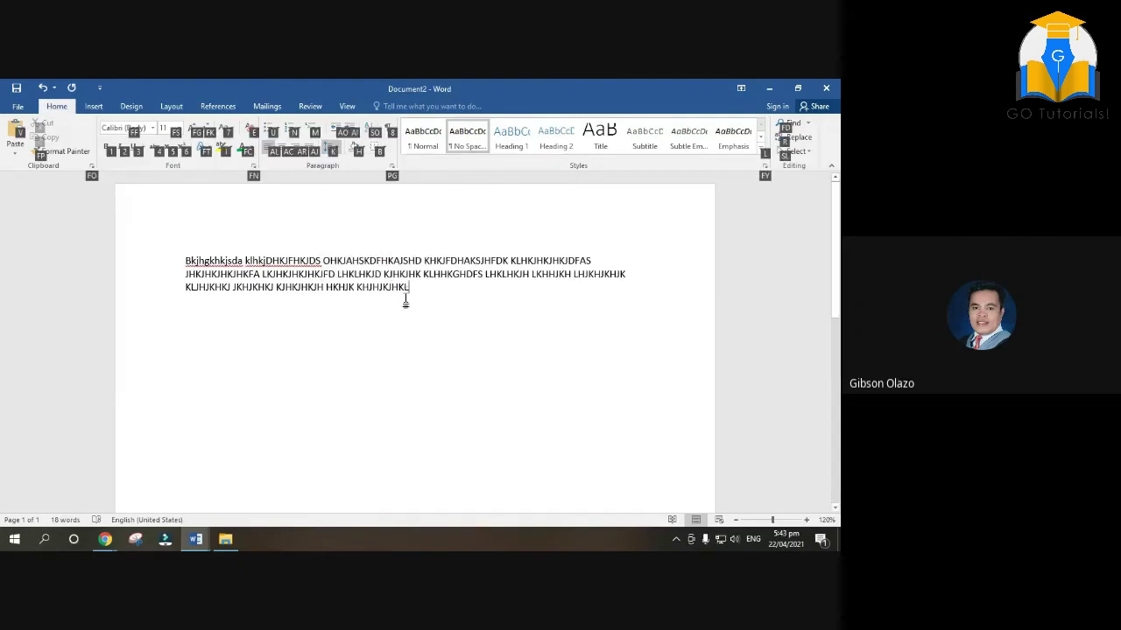
key("Escape")
key("Escape")
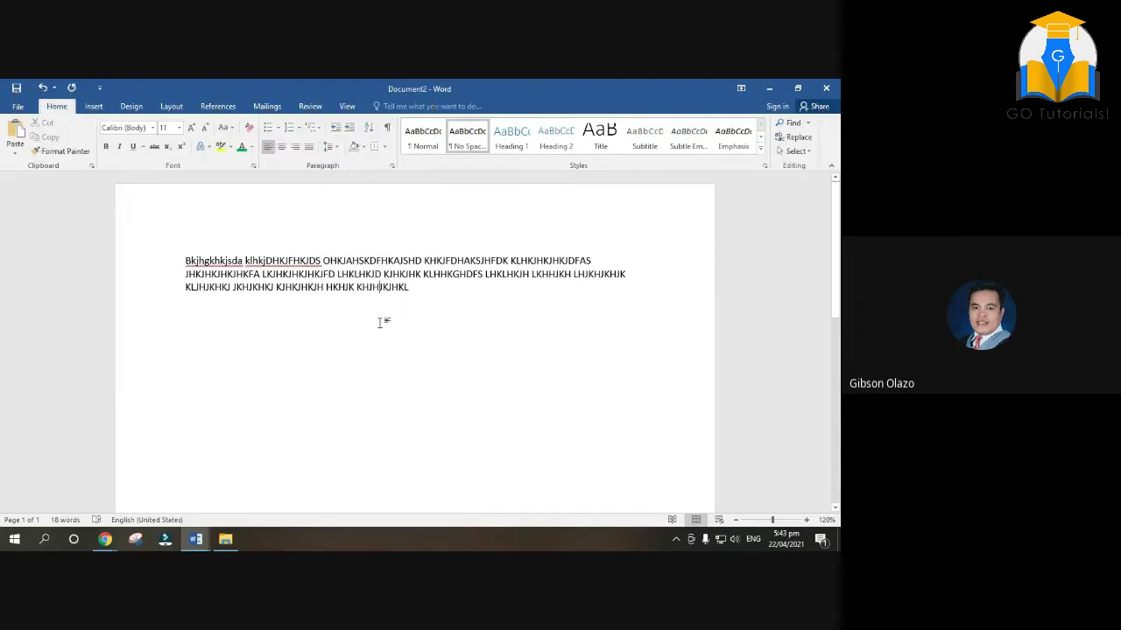
key("ctrl+Home")
key("shift+Right")
key("shift+Right")
key("shift+Right")
key("shift+Right")
key("shift+Right")
key("ctrl+shift+End")
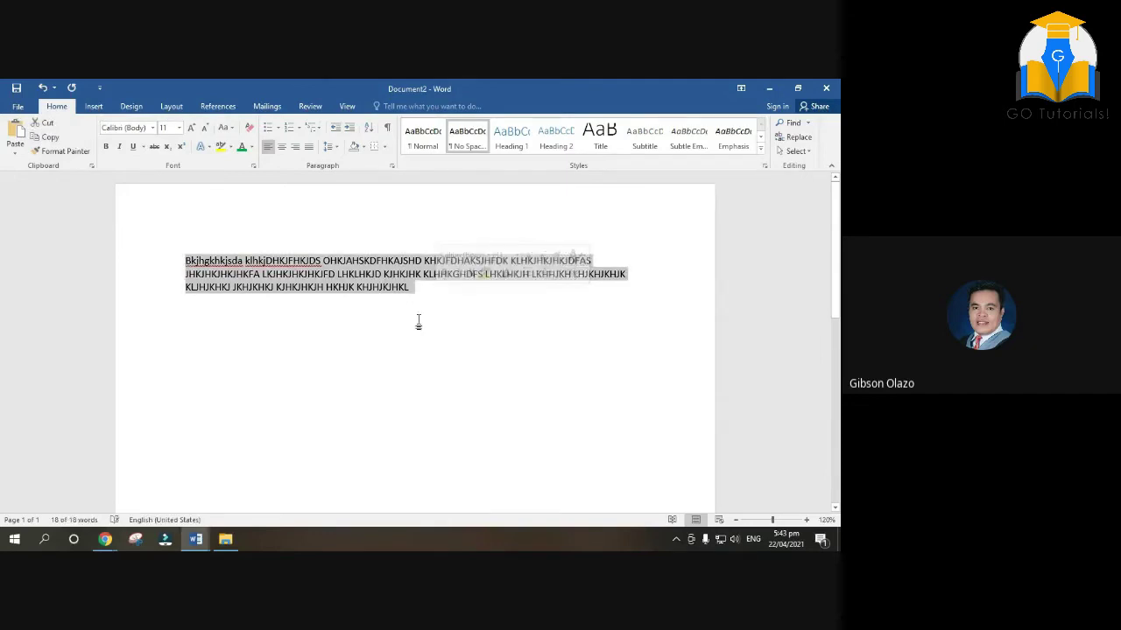
left_click(408, 298)
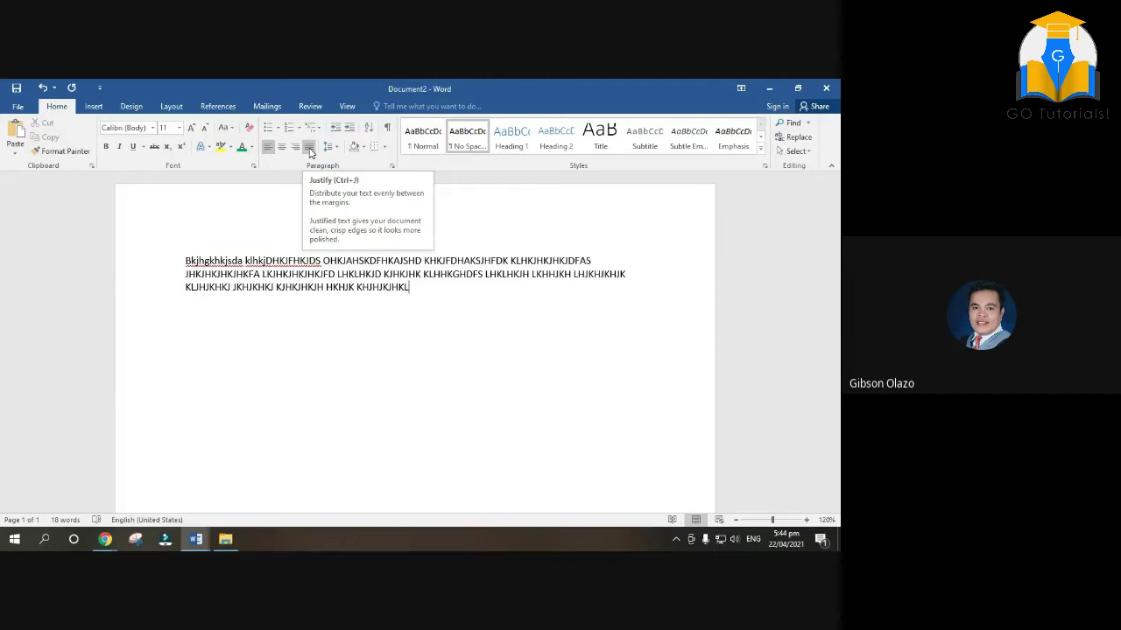
left_click(310, 151)
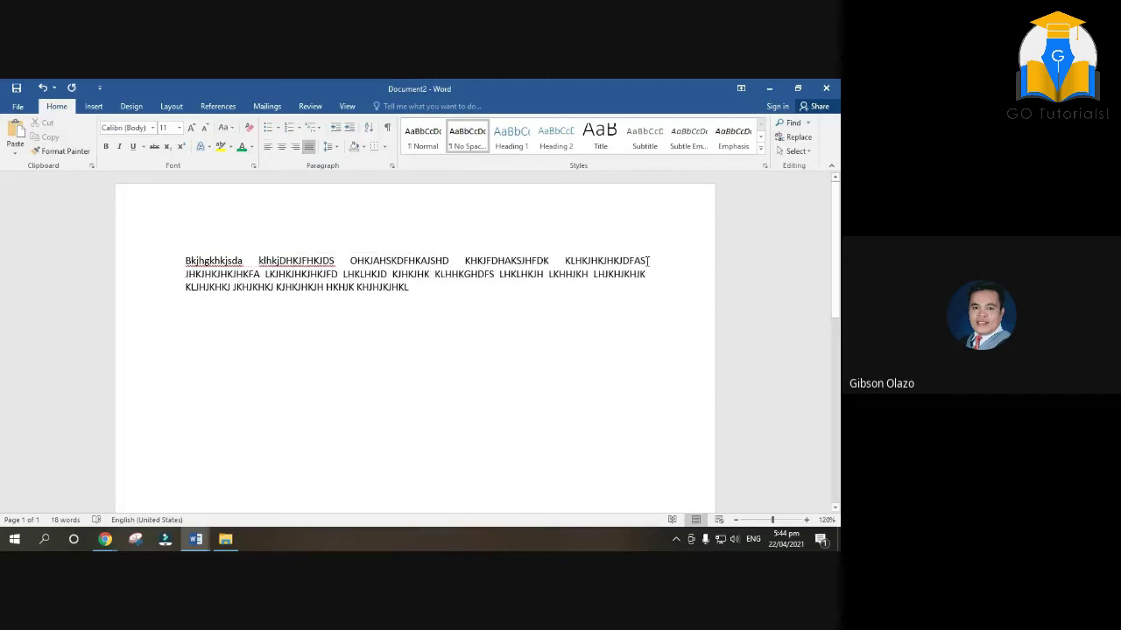
left_click_drag(649, 260, 645, 315)
left_click(645, 336)
left_click(268, 146)
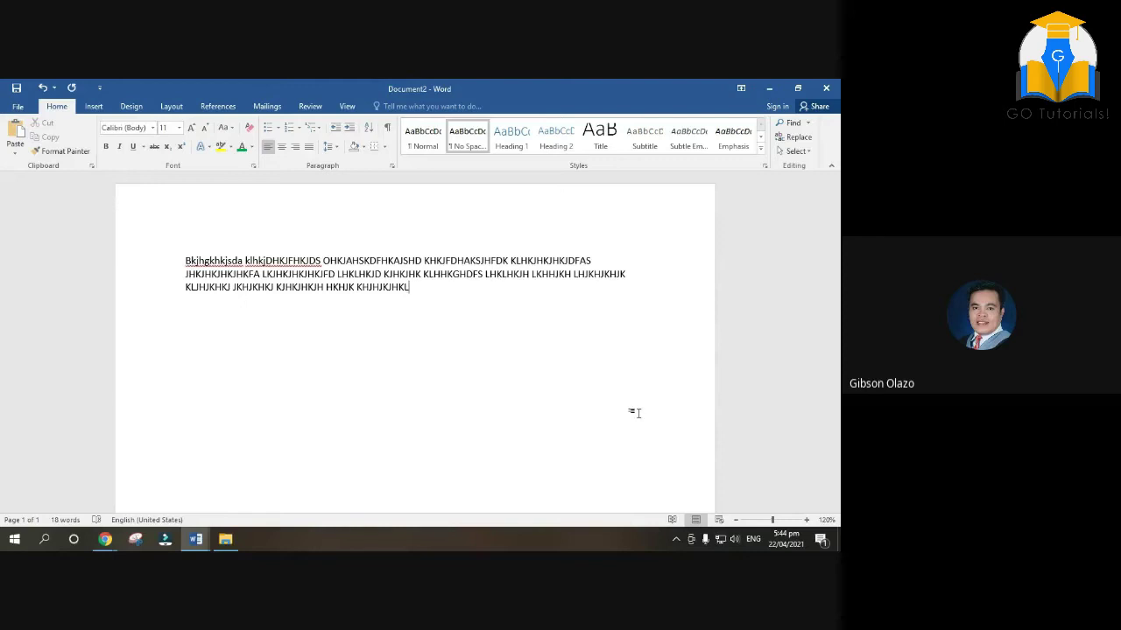
mouse_move(102, 542)
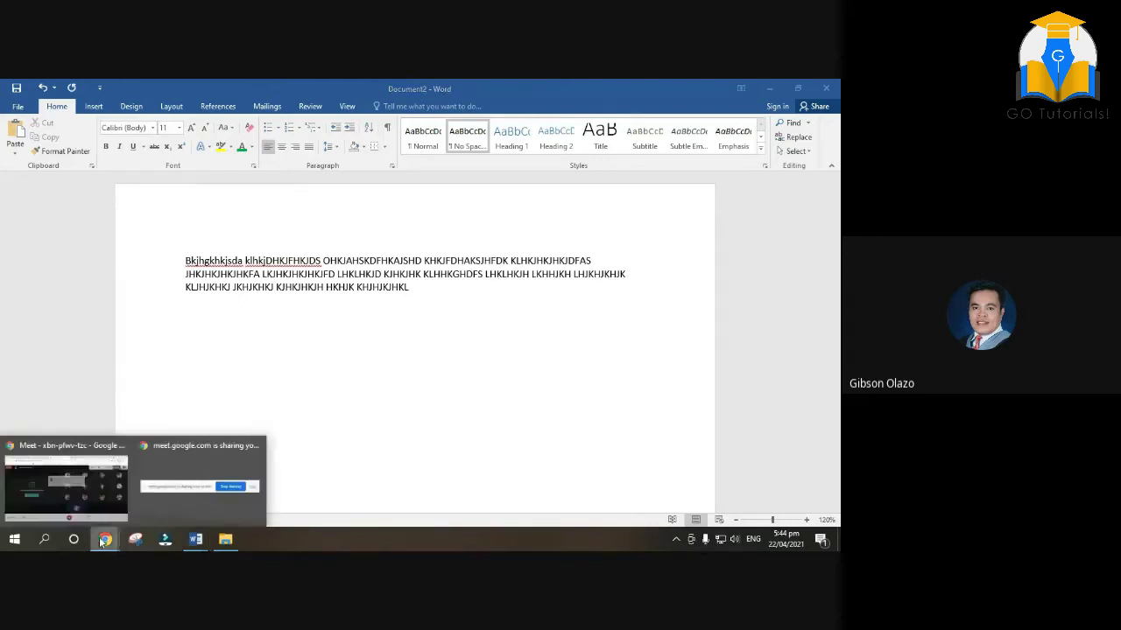
left_click(102, 494)
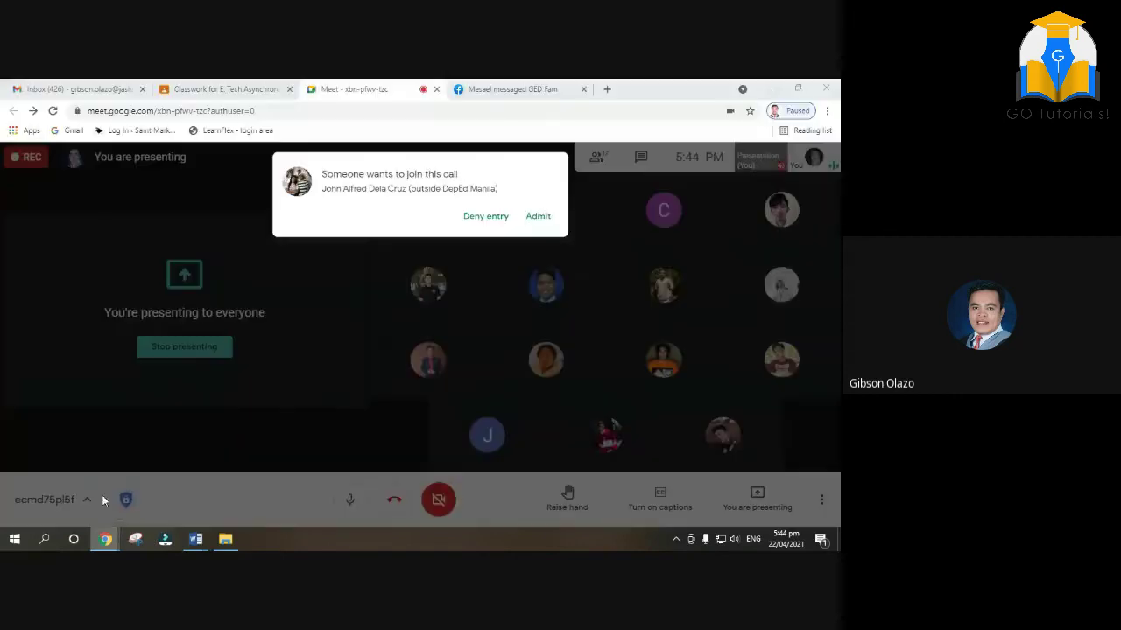
left_click(536, 219)
mouse_move(194, 543)
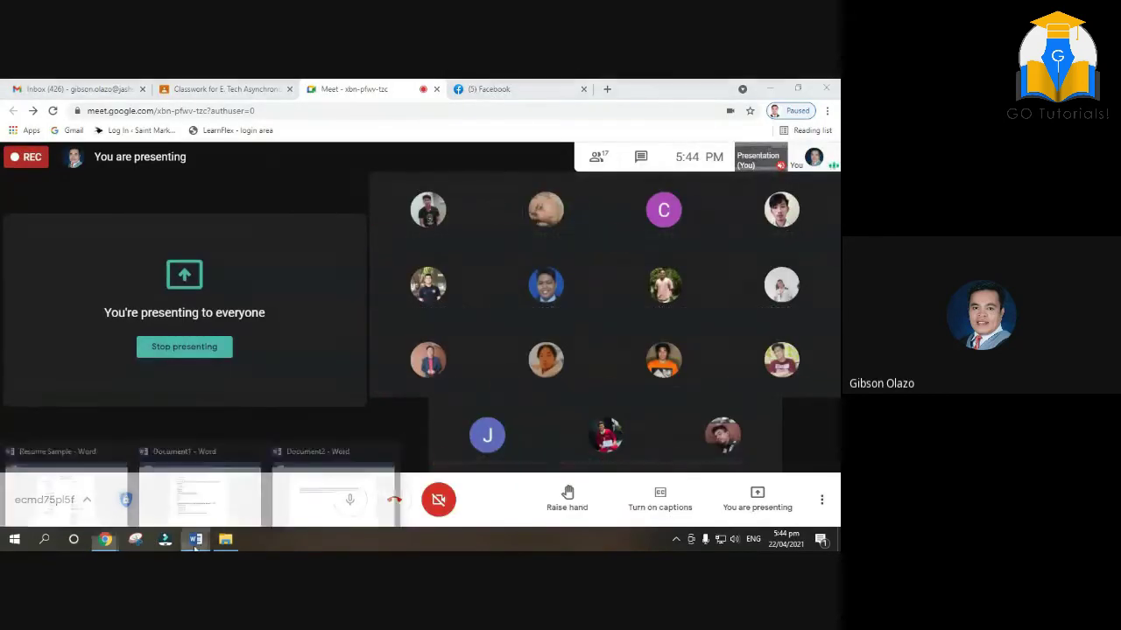
left_click(303, 495)
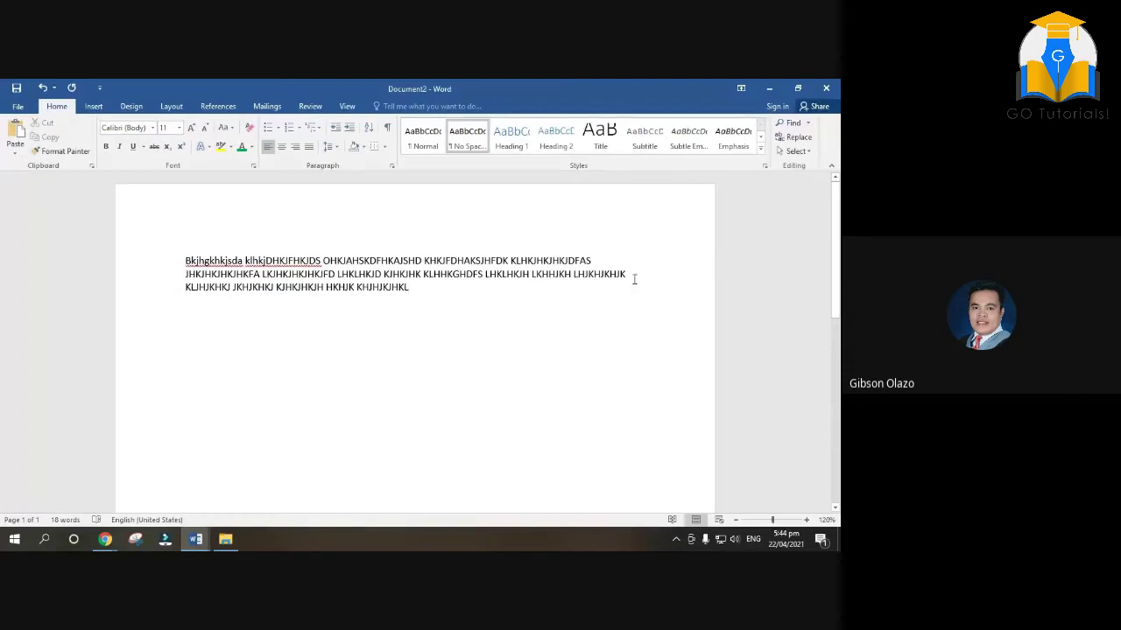
Step: Select all three lines of the placeholder paragraph, then Alt+Tab over to the Chrome Meet call
left_click_drag(630, 257, 638, 313)
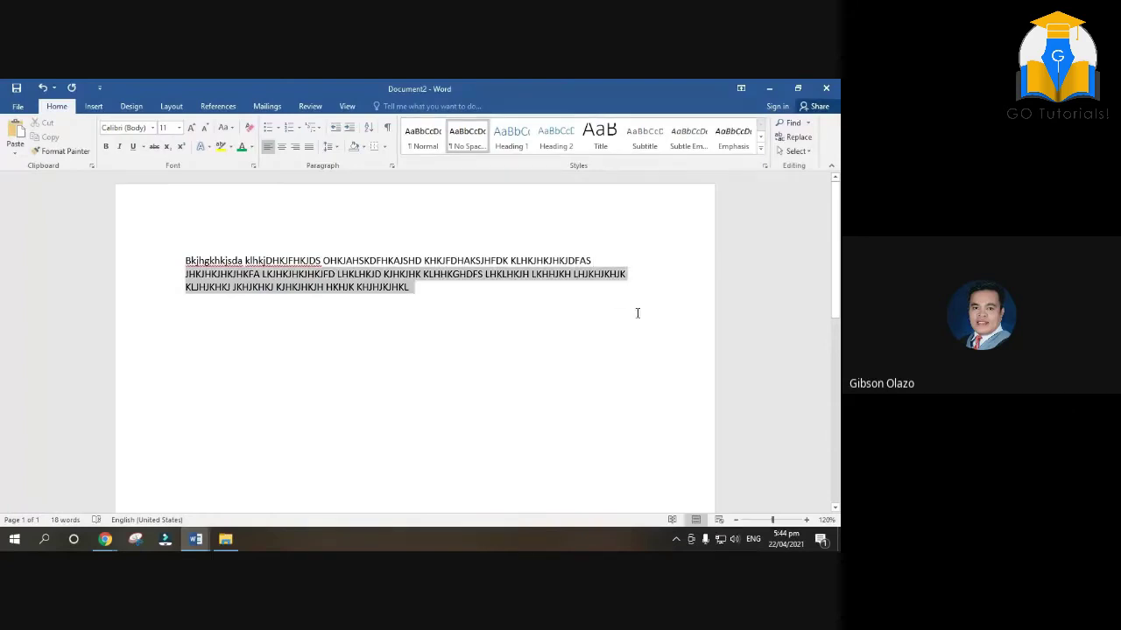
left_click(421, 292)
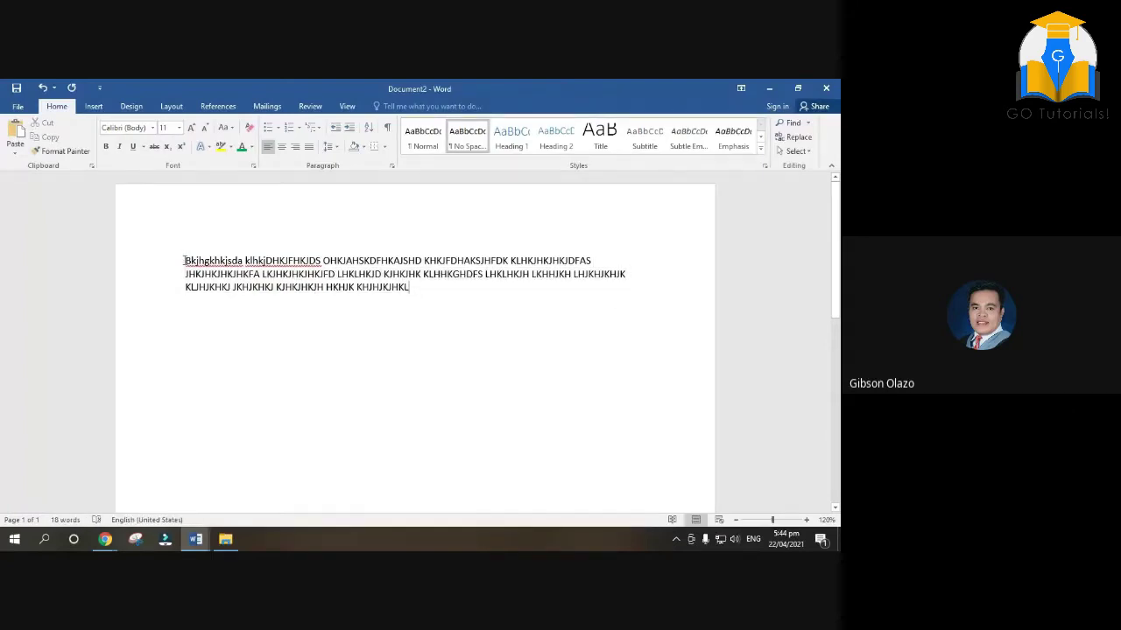
left_click_drag(183, 260, 413, 292)
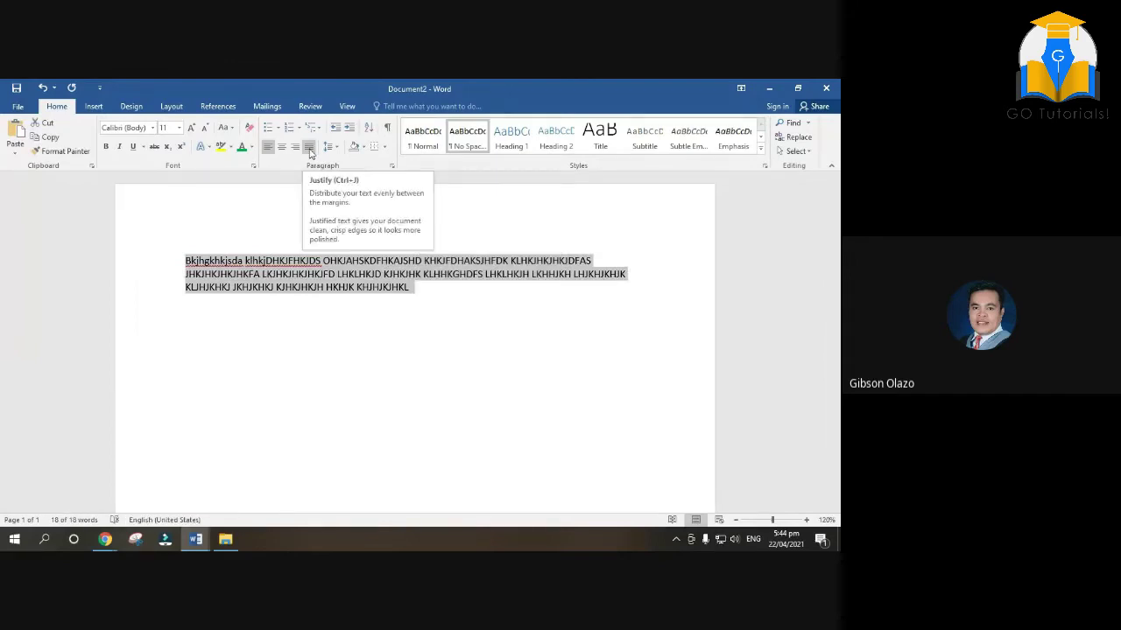
key("alt+Tab")
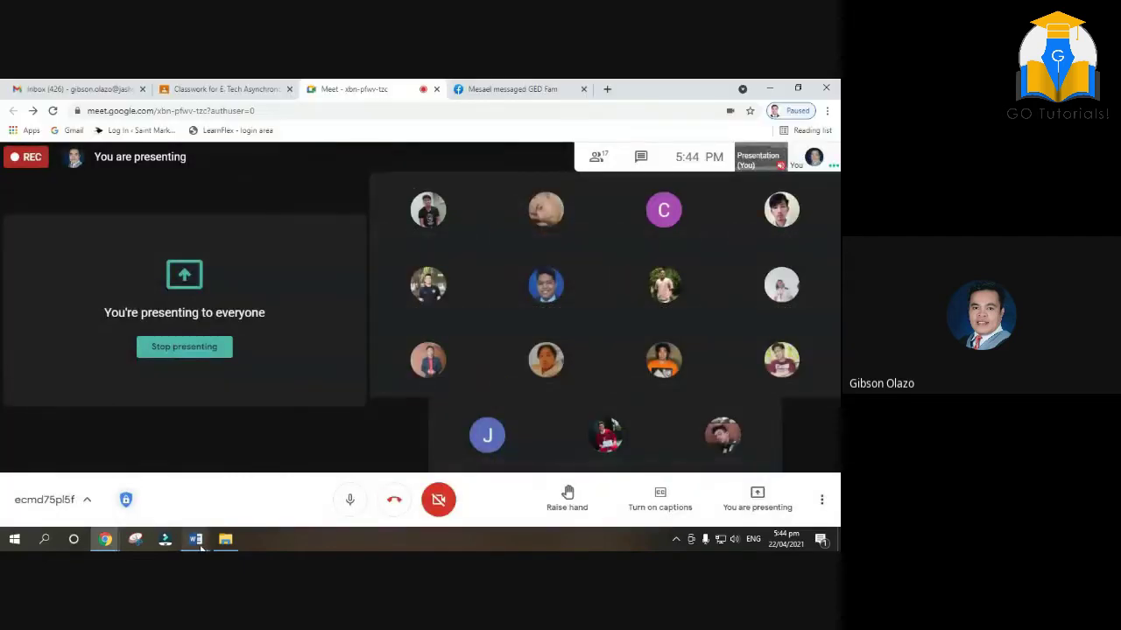
left_click(195, 538)
Step: Bring the Document2 - Word window back to the front from the taskbar
left_click(315, 473)
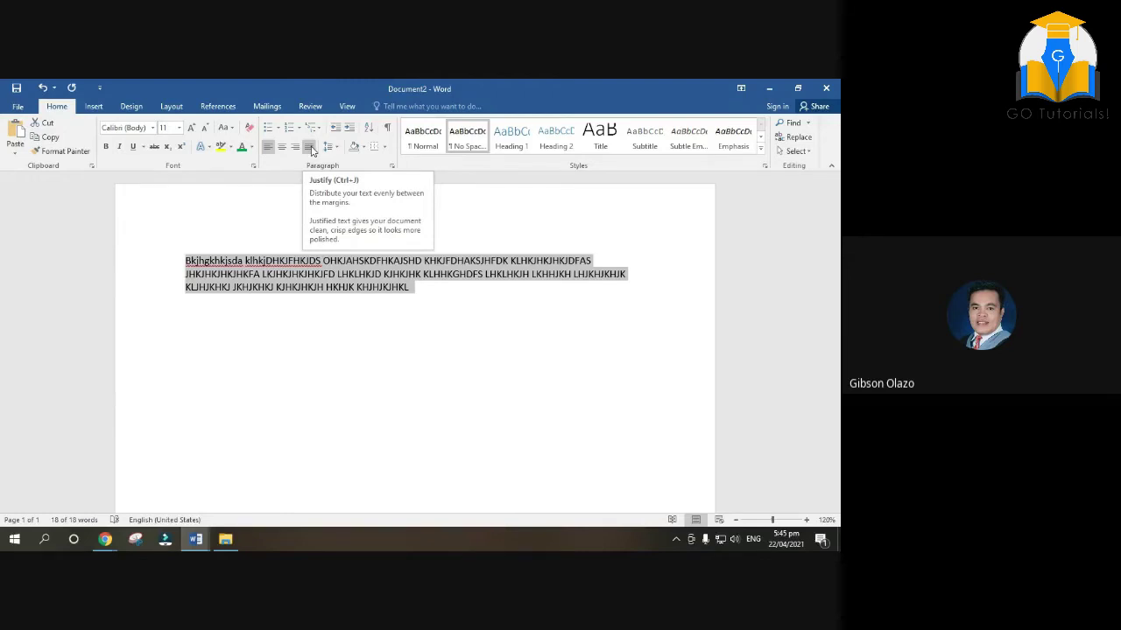
left_click(310, 150)
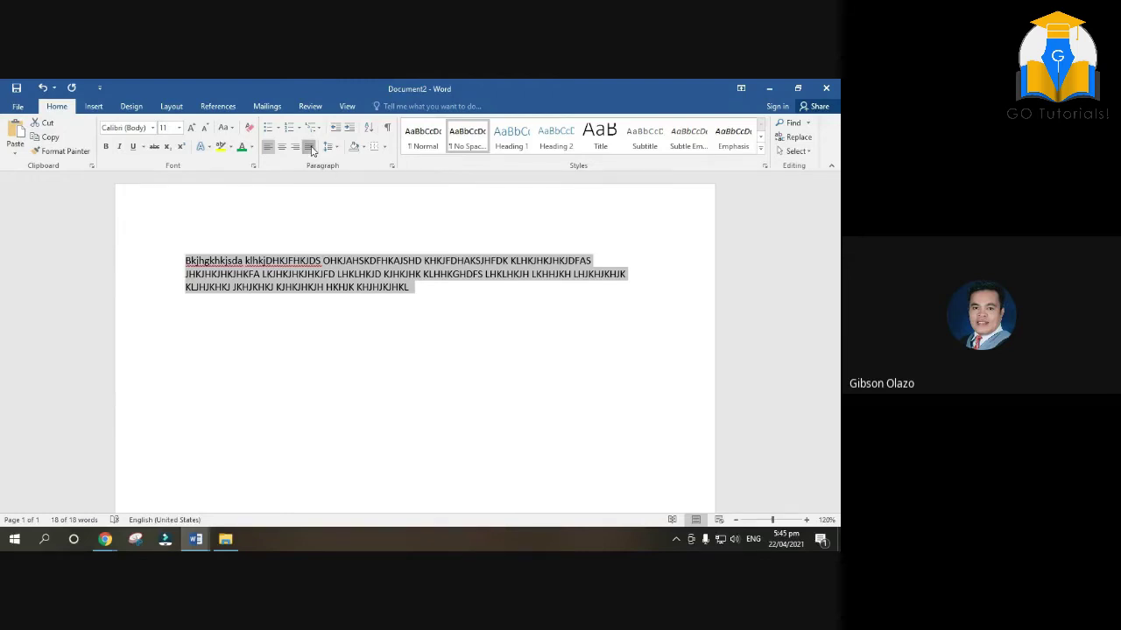
left_click(281, 147)
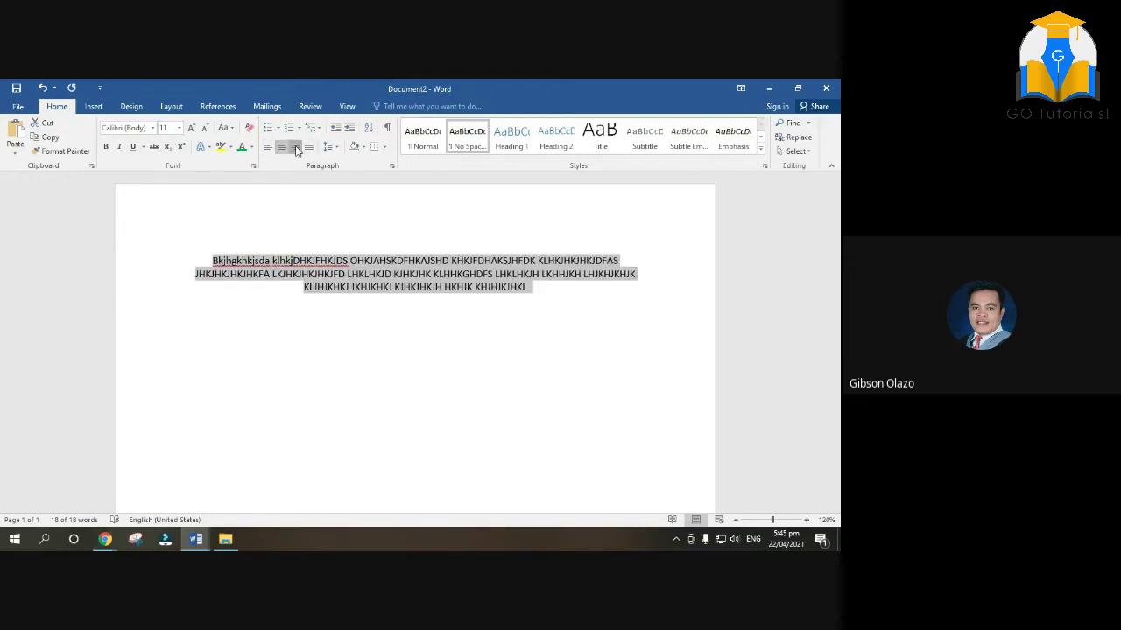
left_click(295, 147)
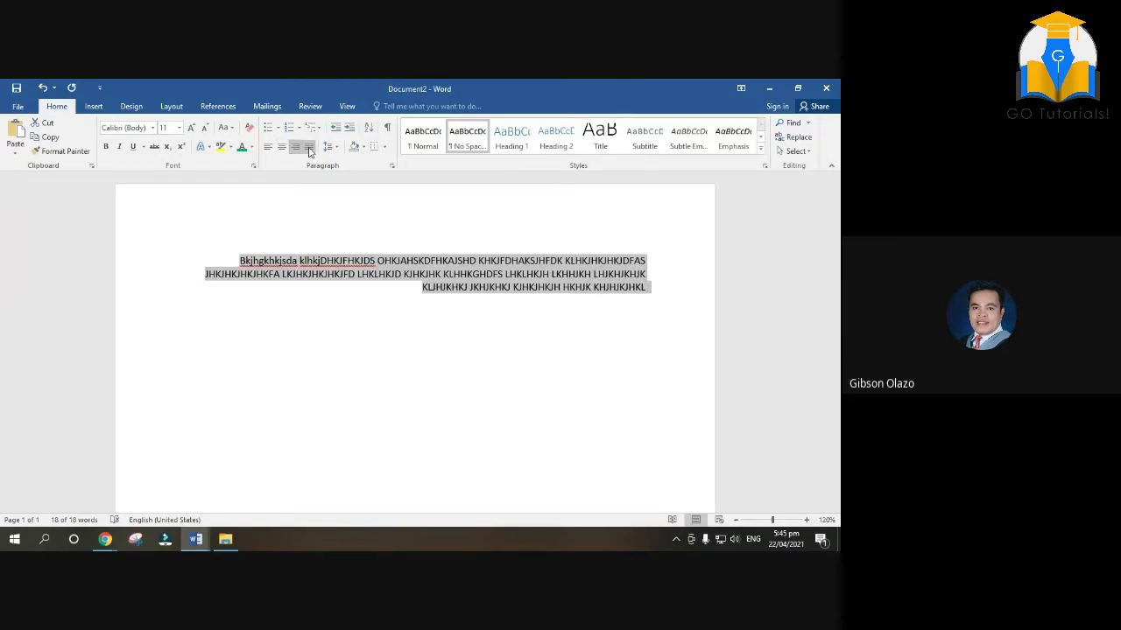
left_click(309, 150)
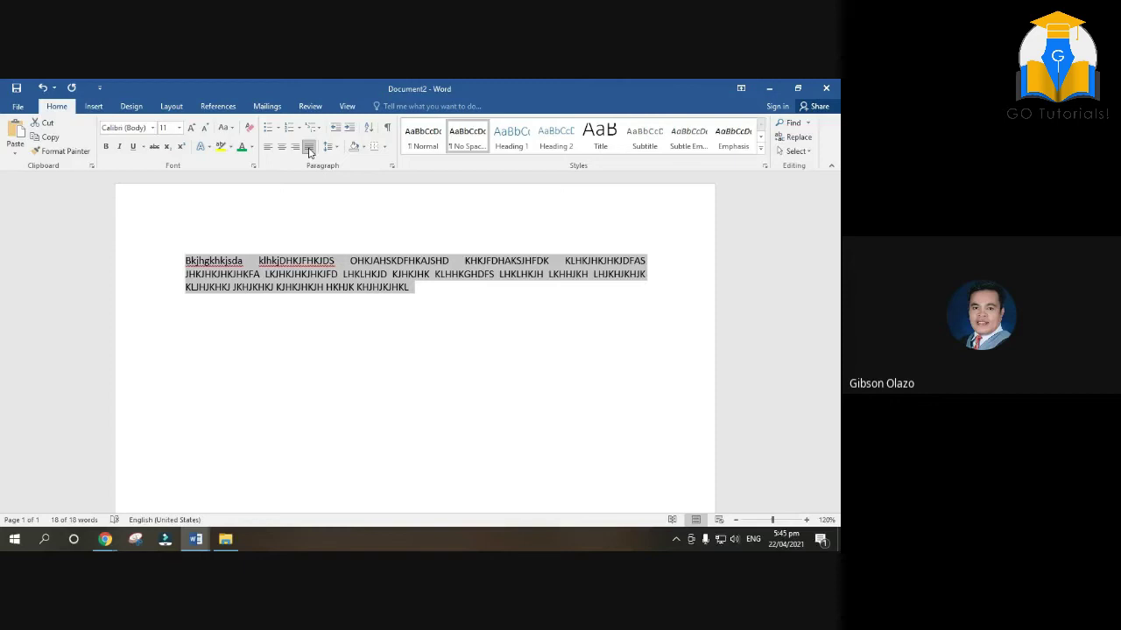
left_click(105, 538)
left_click(197, 484)
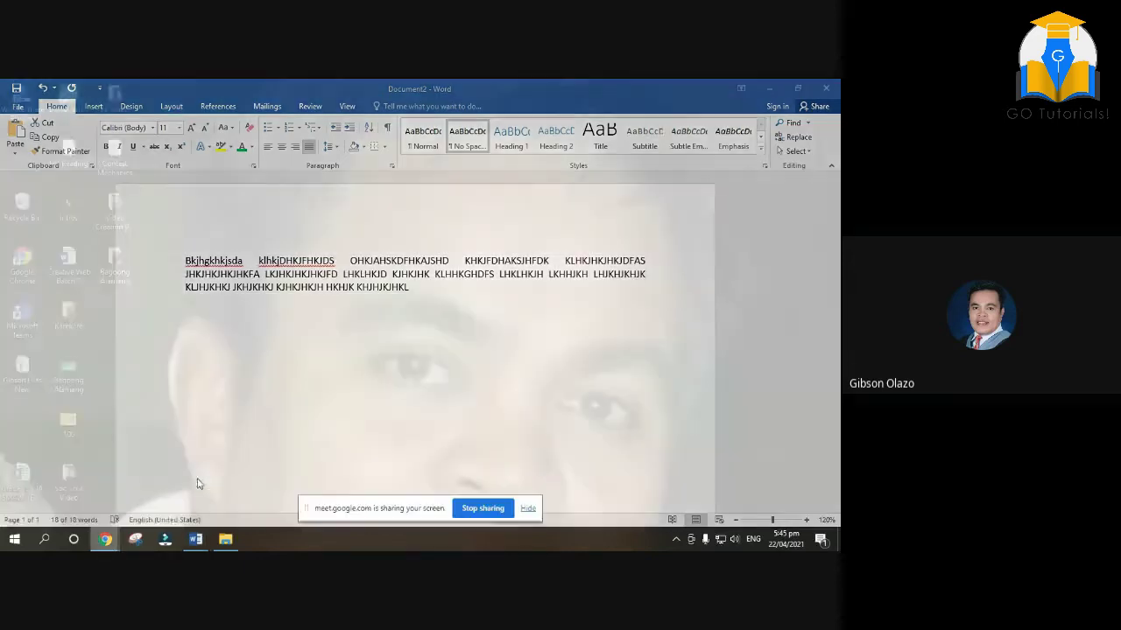
left_click(104, 539)
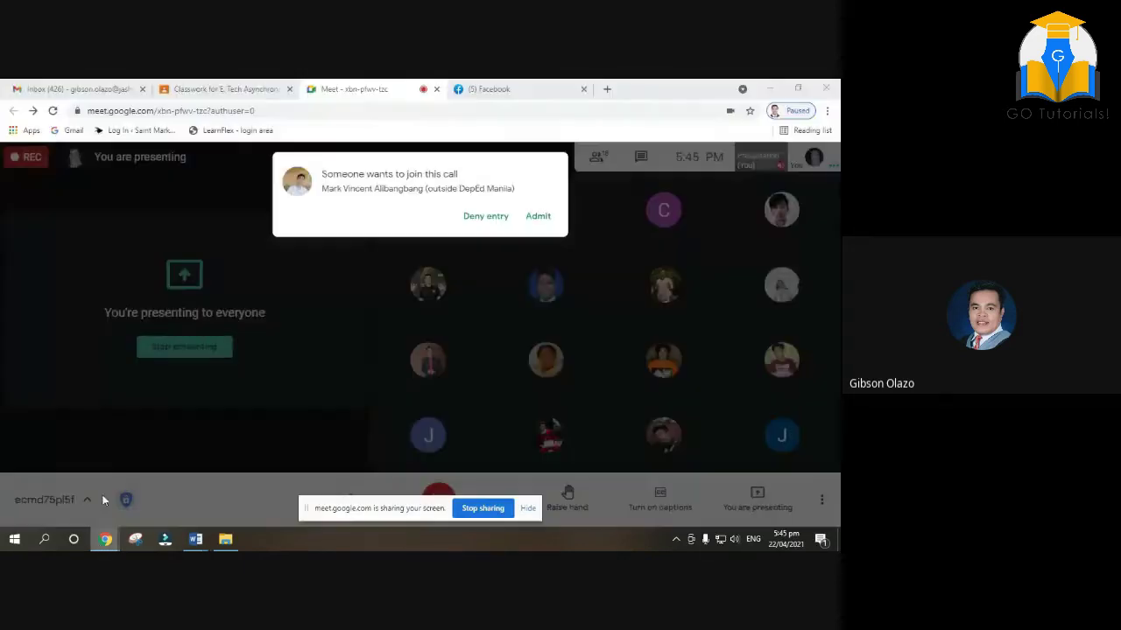
left_click(538, 216)
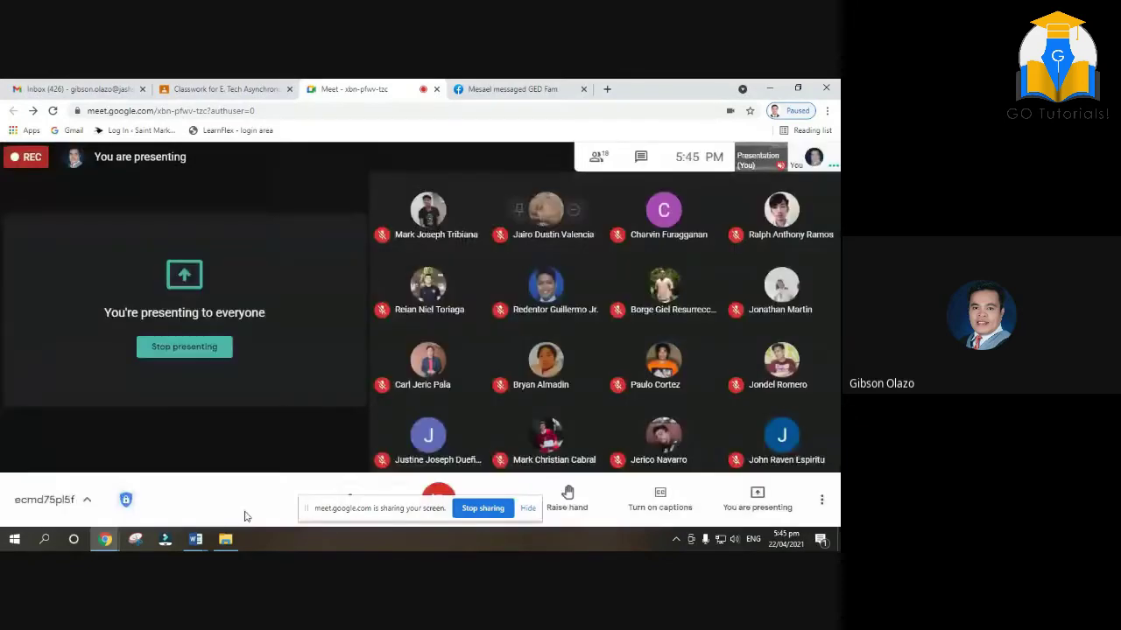
left_click(195, 538)
left_click(316, 493)
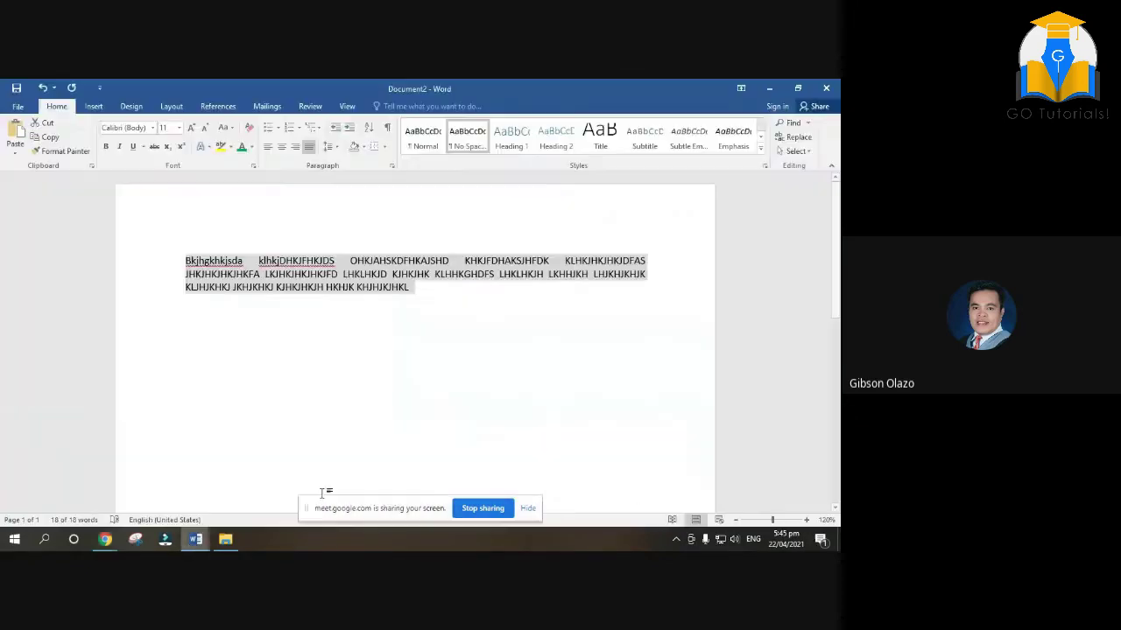
left_click(450, 315)
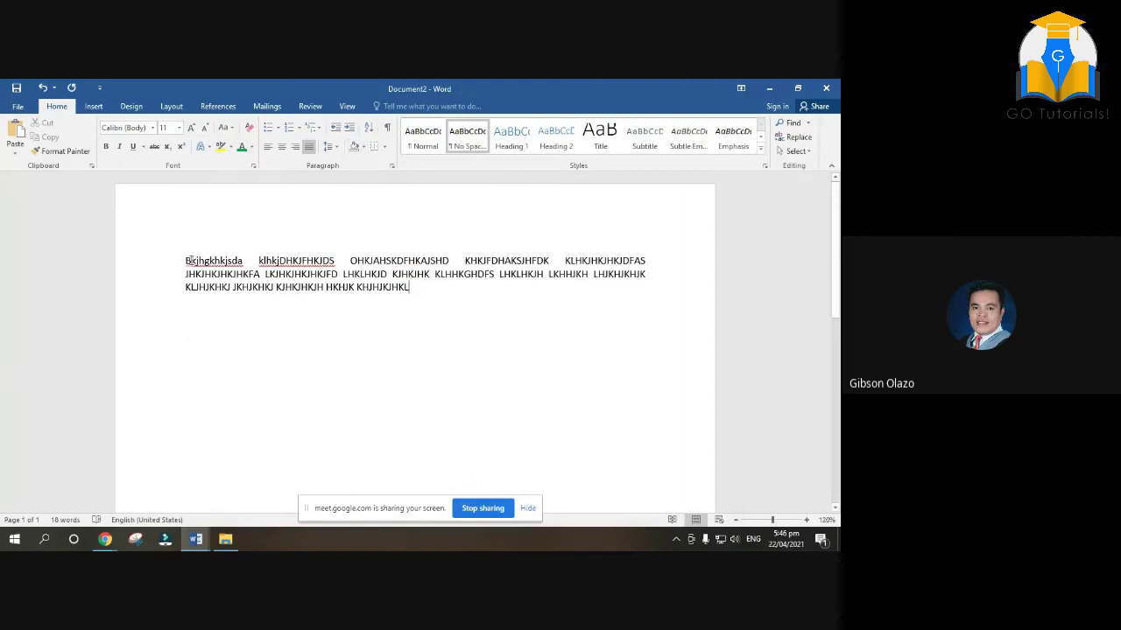
Step: Apply orange theme-colour shading behind the whole three-line placeholder paragraph
left_click_drag(212, 260, 426, 290)
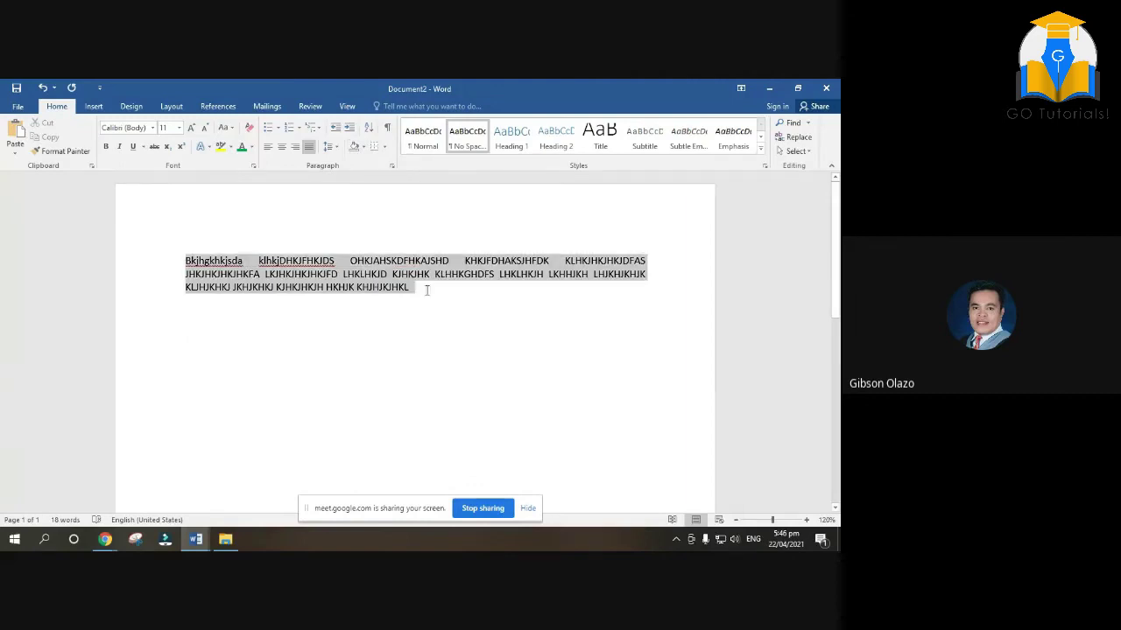
left_click(365, 147)
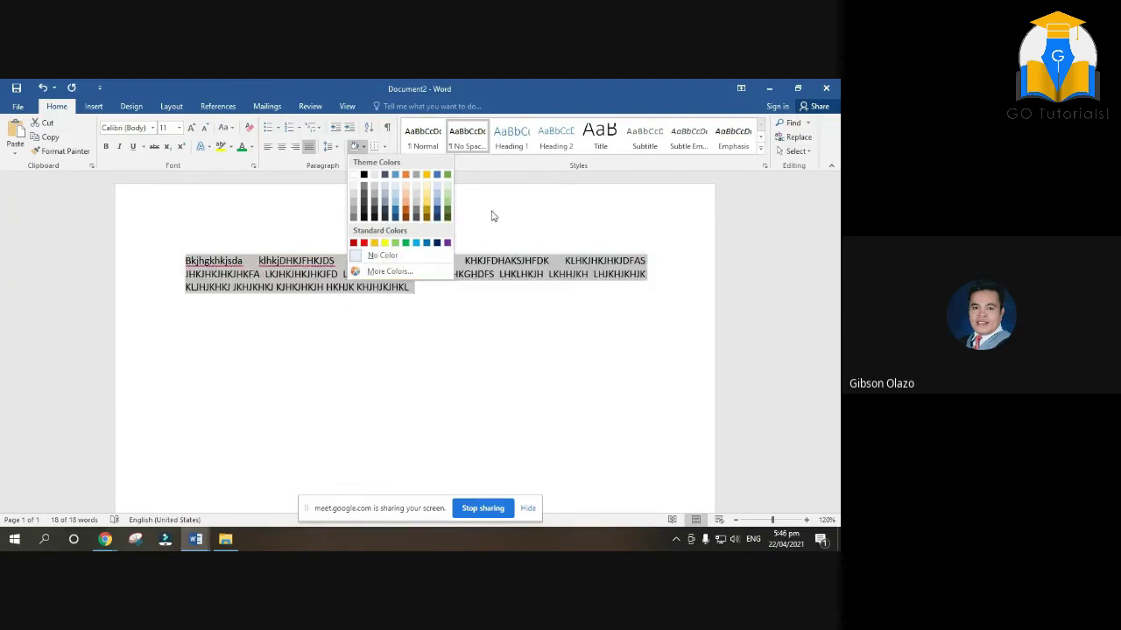
key("Escape")
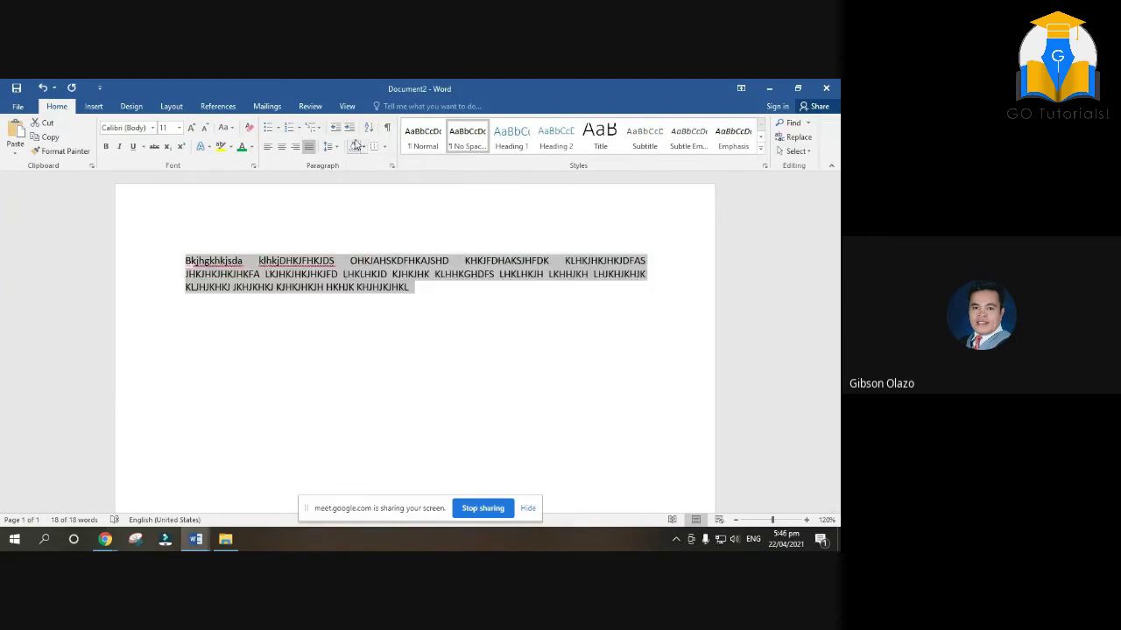
left_click(363, 147)
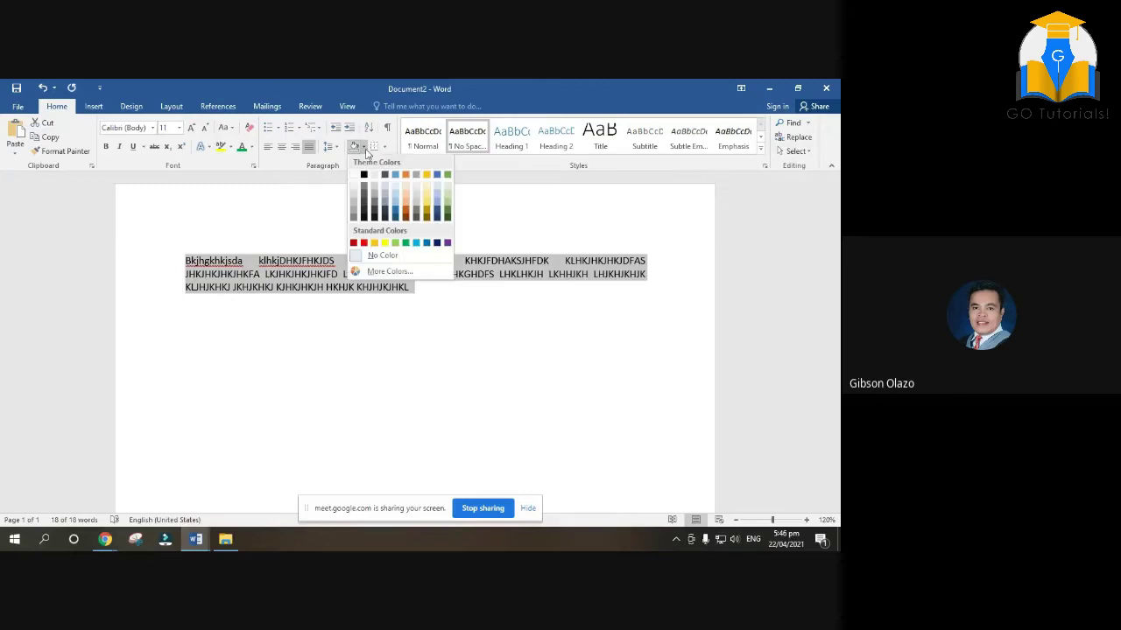
left_click(406, 179)
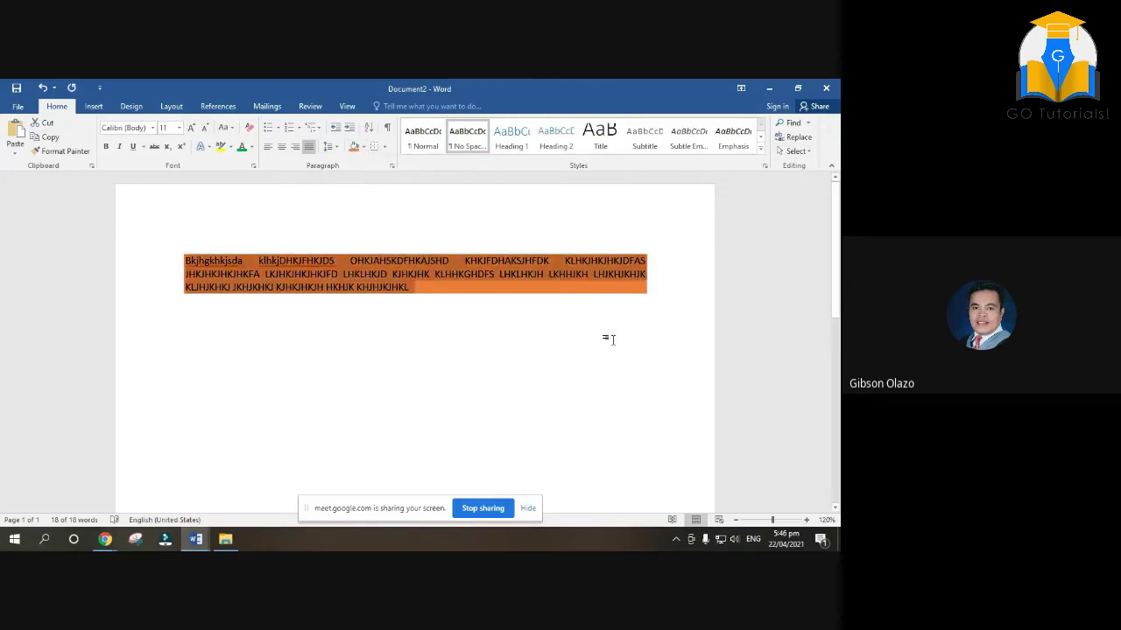
left_click(602, 334)
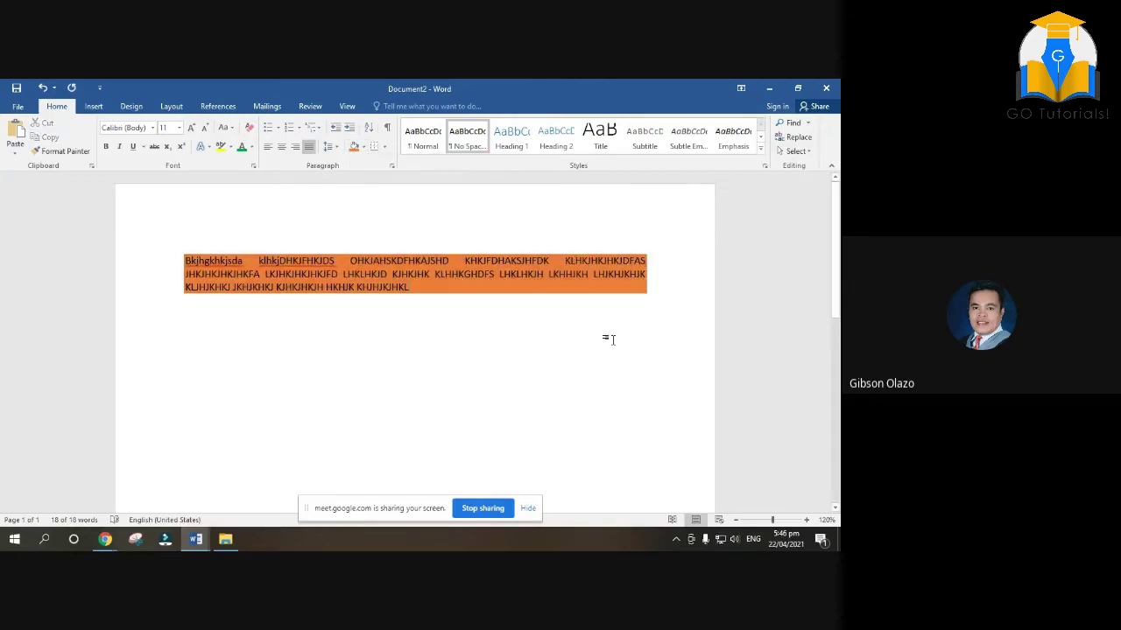
left_click(339, 150)
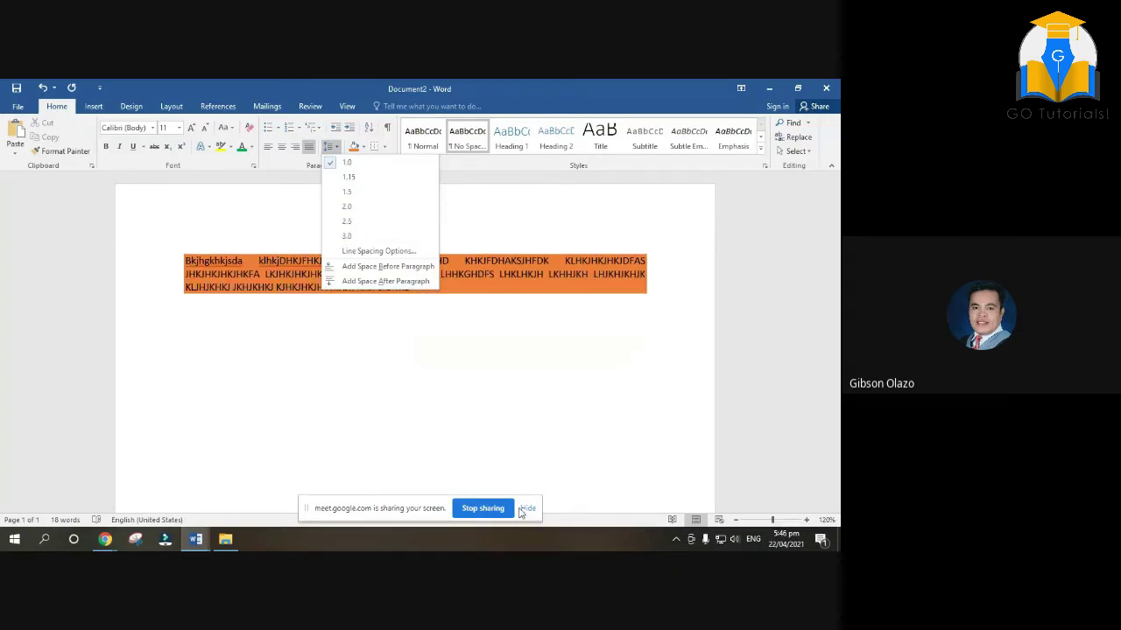
Step: Hide the sharing notice and try double line spacing on the orange paragraph
left_click(528, 507)
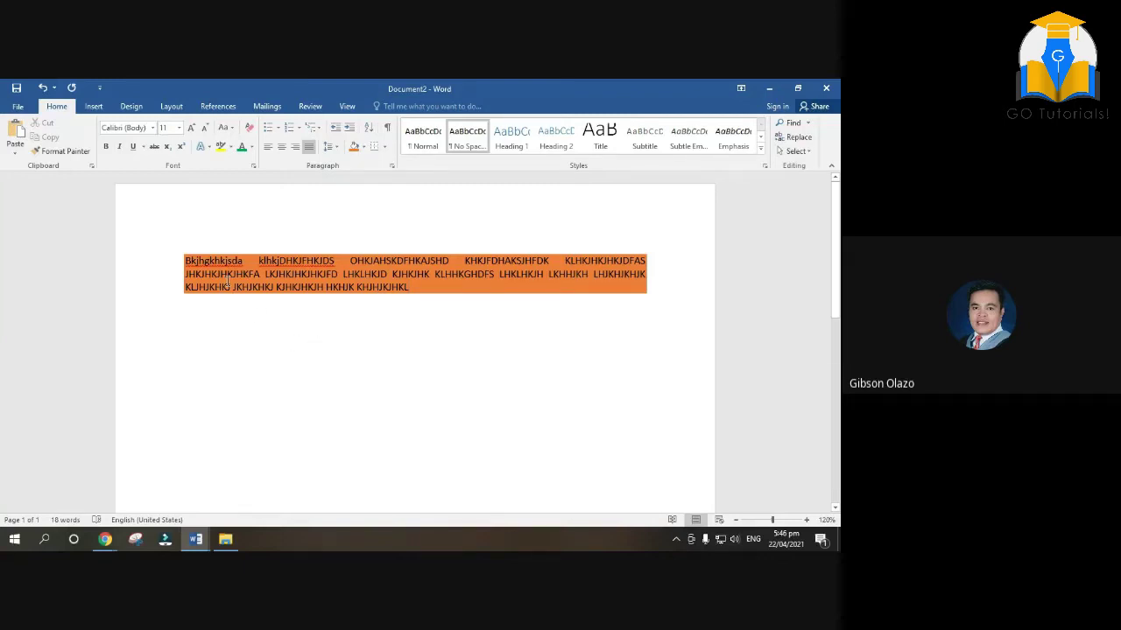
mouse_move(184, 261)
left_mouse_down()
mouse_move(350, 263)
mouse_move(411, 287)
left_mouse_up()
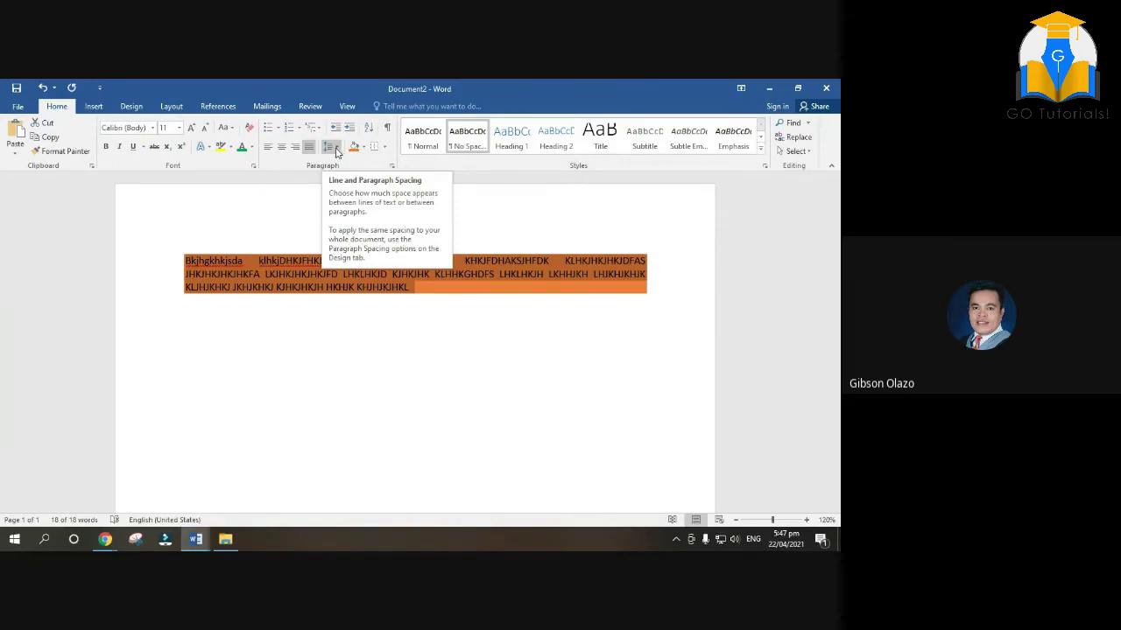
left_click(340, 150)
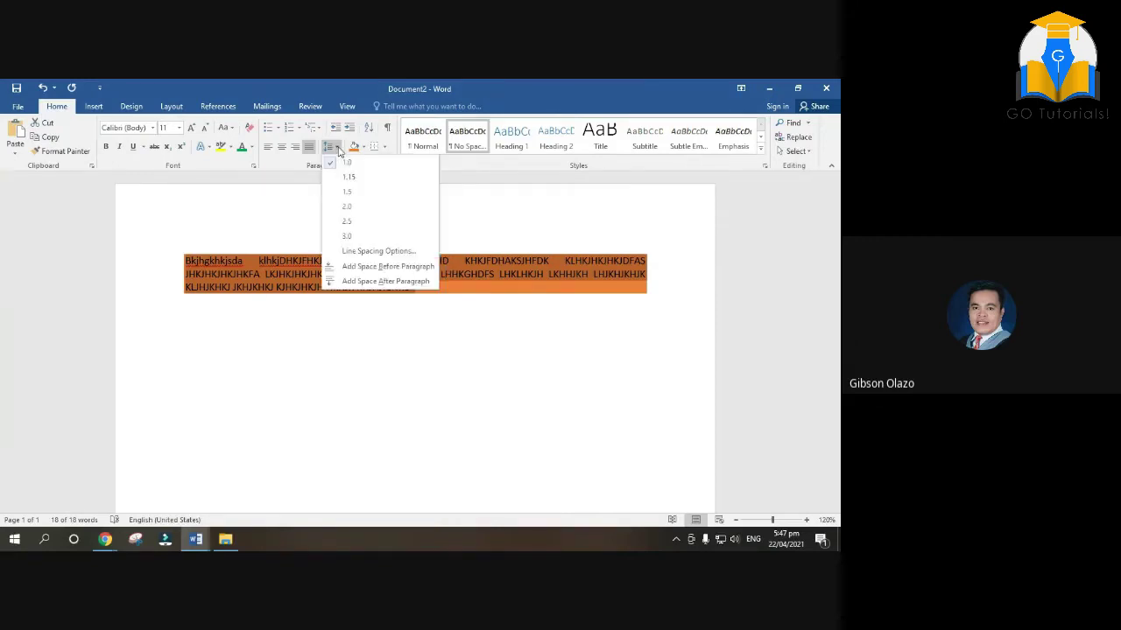
left_click(343, 209)
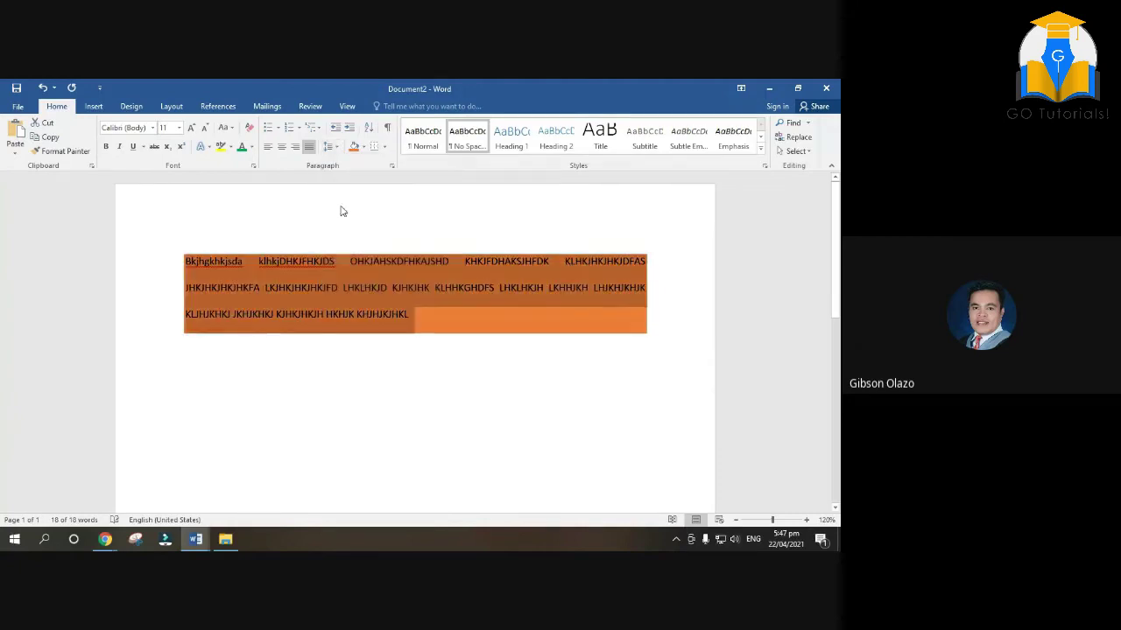
left_click(484, 374)
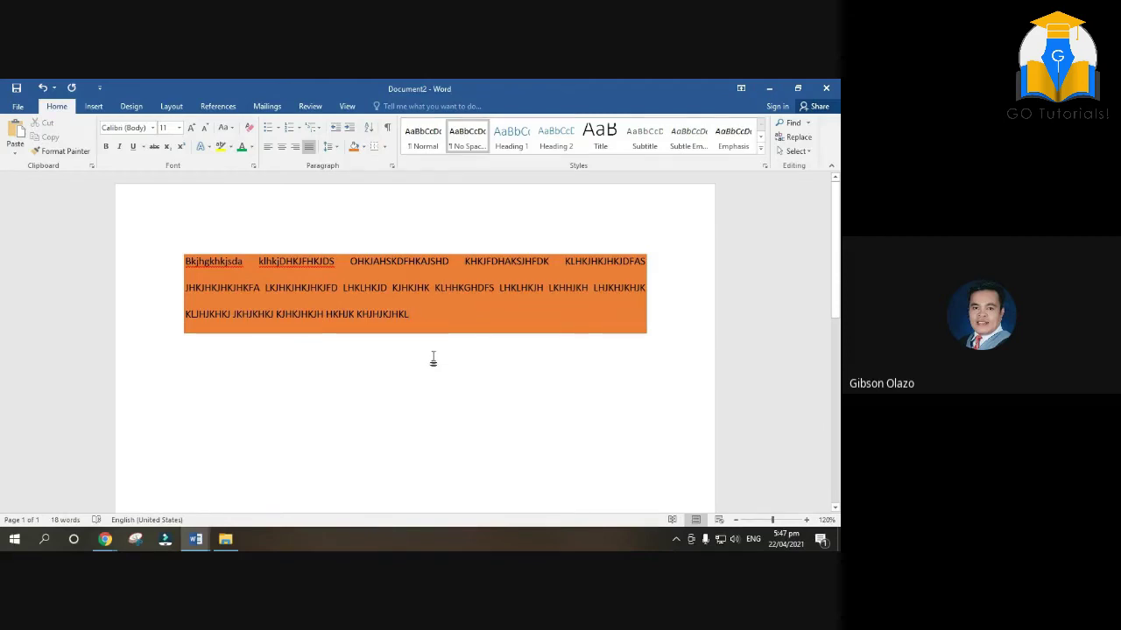
Step: Try single and 1.5 spacing, then settle on 3.0 line spacing
left_click_drag(419, 329, 189, 263)
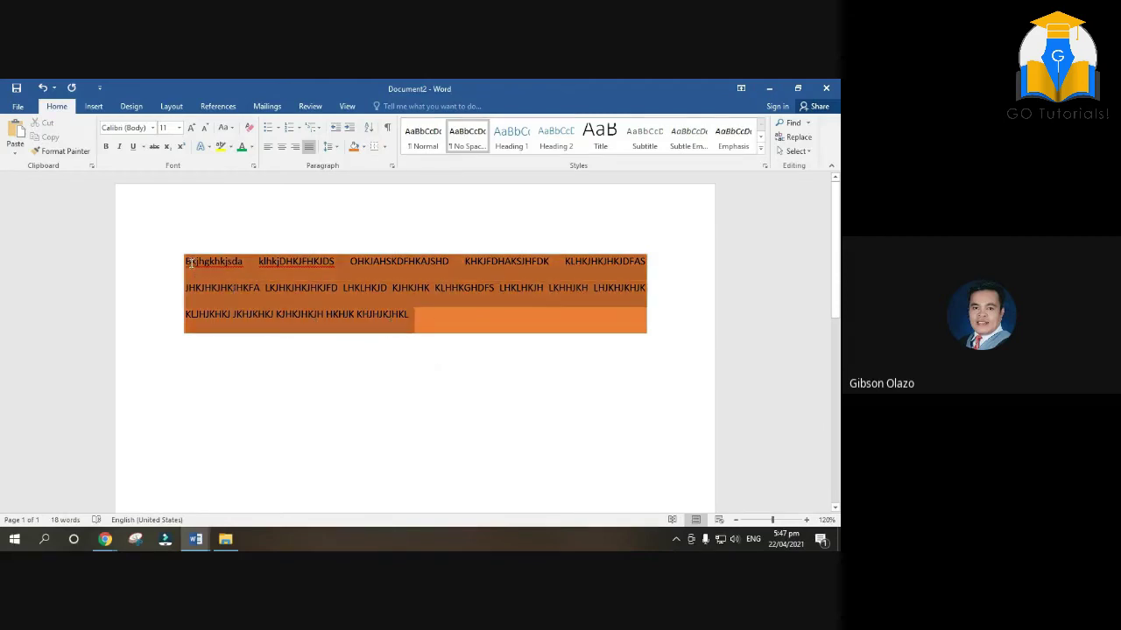
left_click(340, 152)
left_click(346, 164)
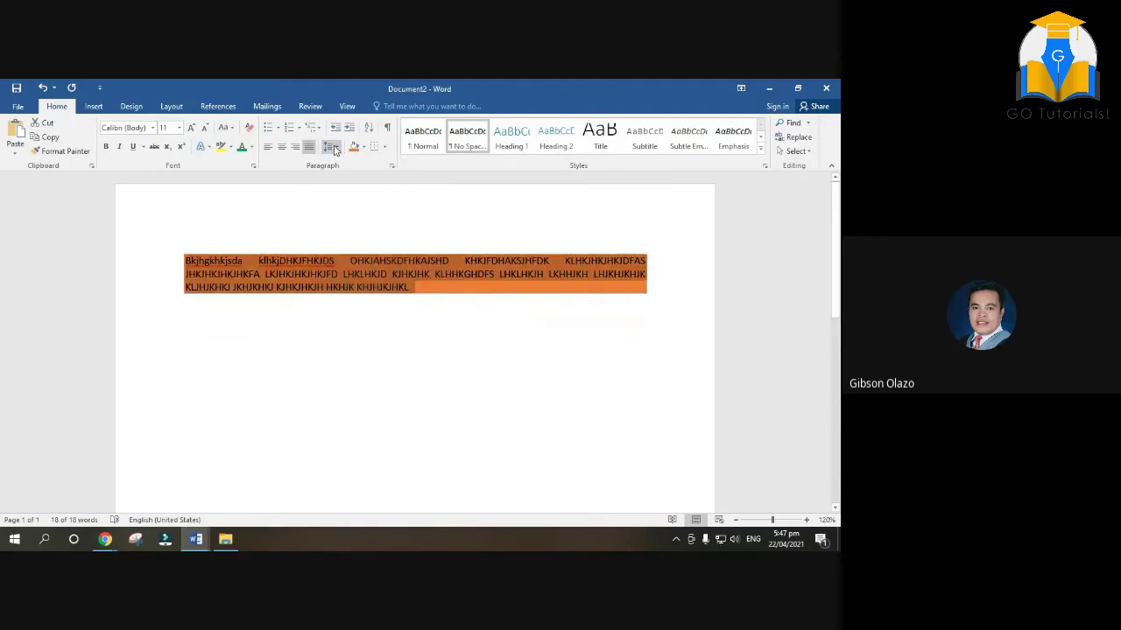
left_click(335, 149)
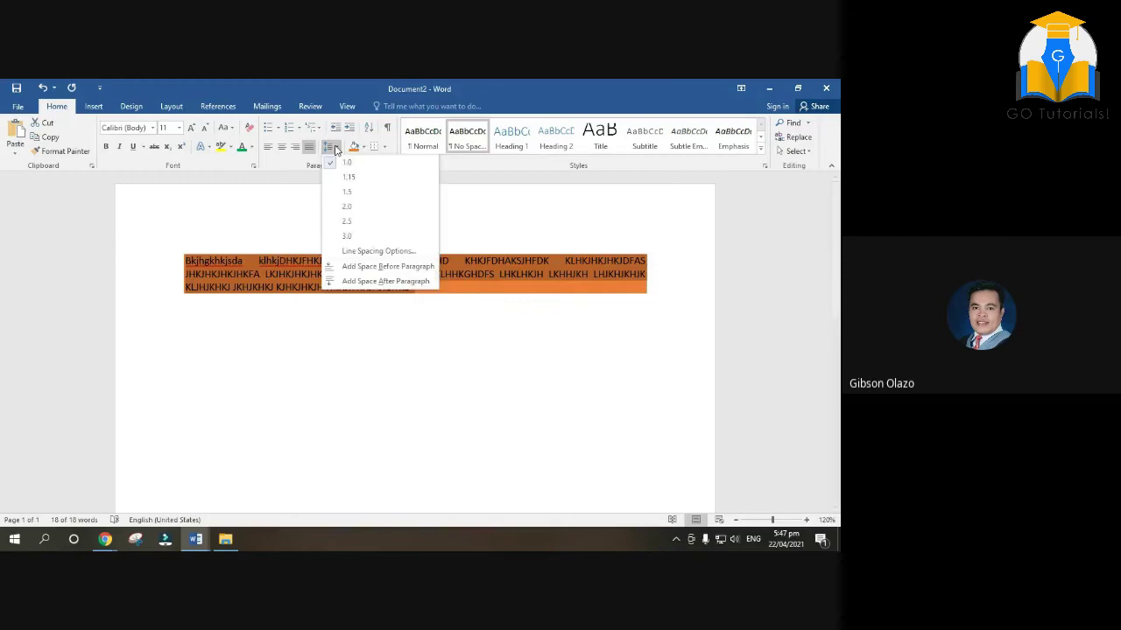
left_click(342, 193)
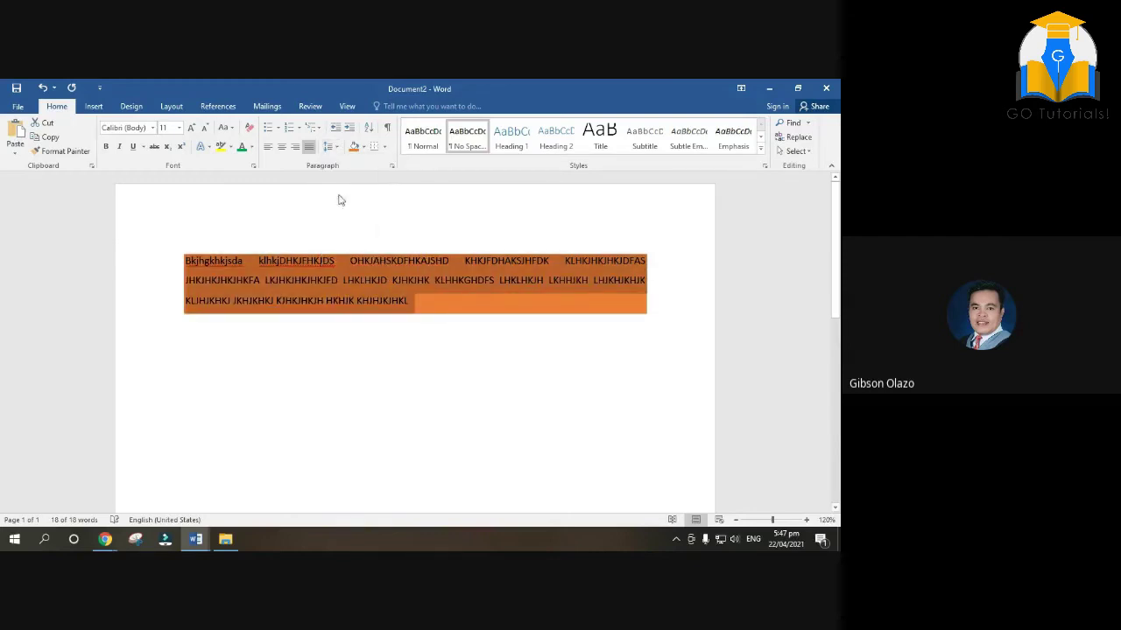
left_click(330, 147)
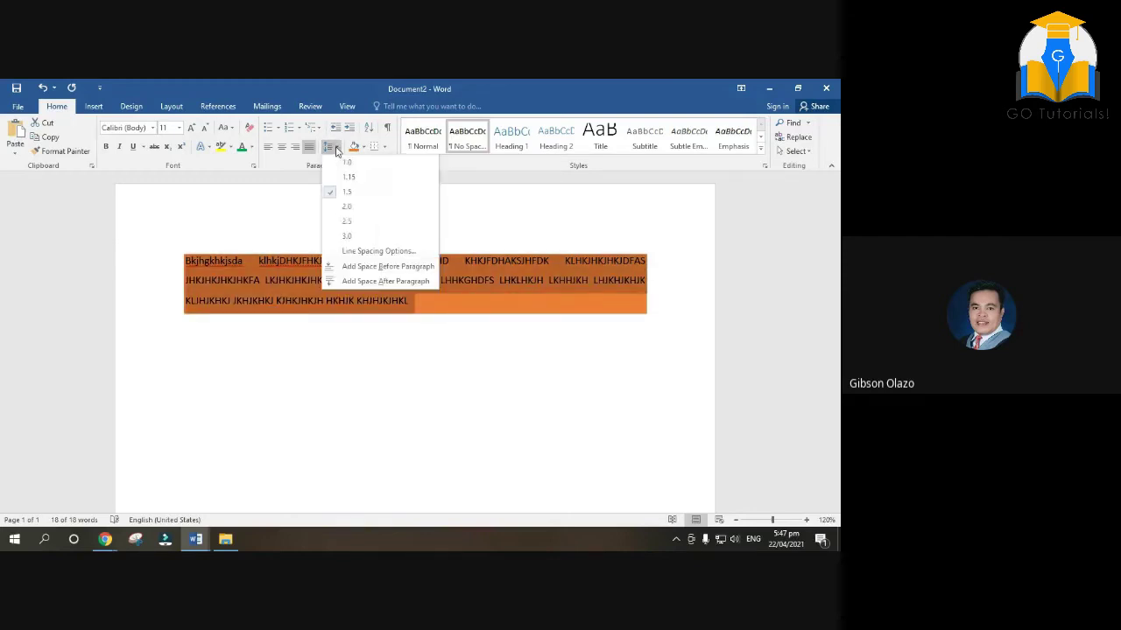
left_click(334, 243)
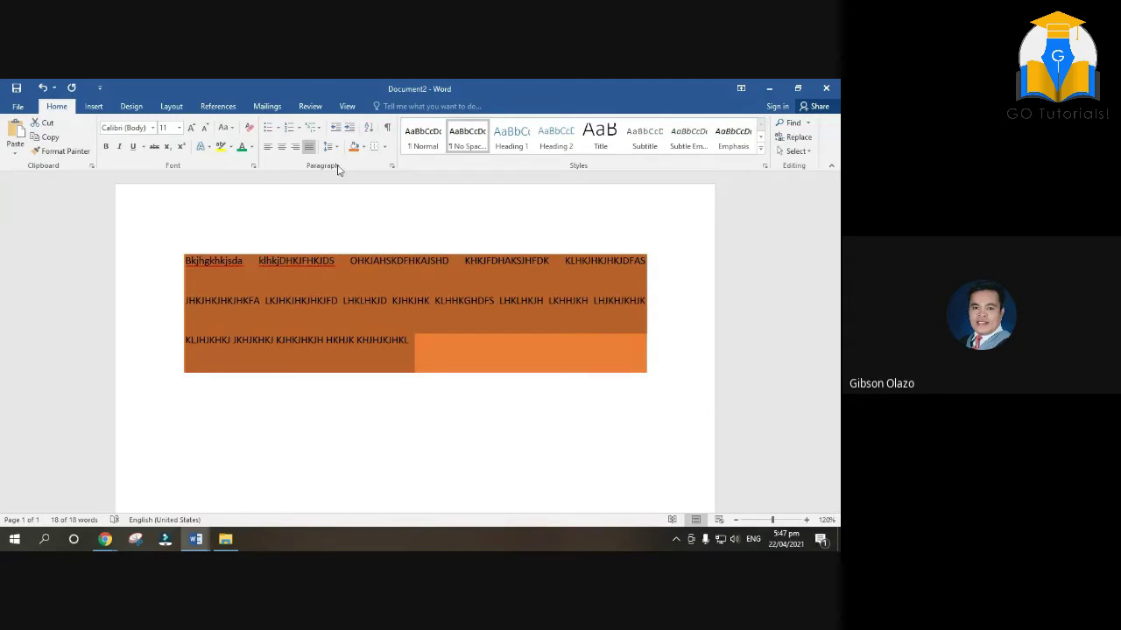
left_click(405, 426)
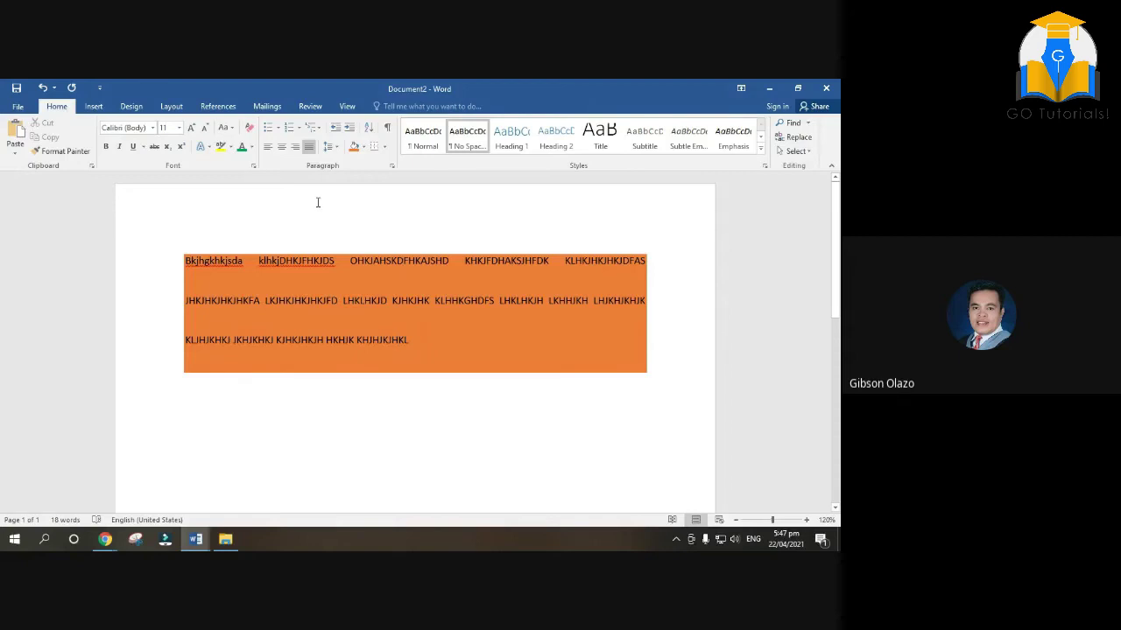
Step: Switch between the Insert and Home tabs, then select and deselect the paragraph text
left_click(94, 107)
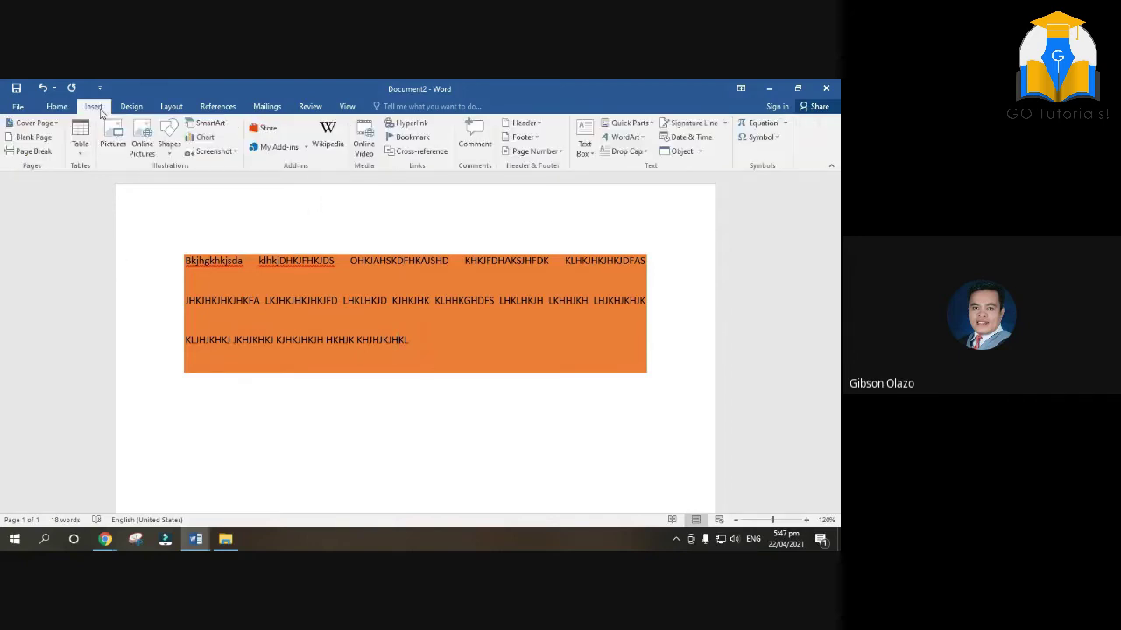
left_click(61, 109)
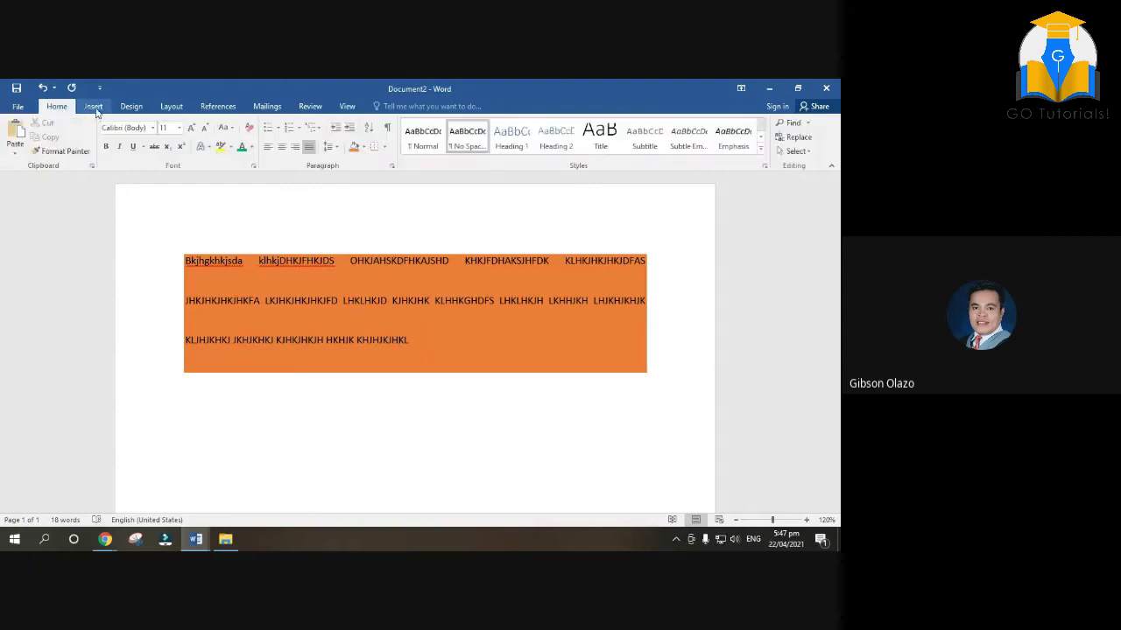
left_click(94, 107)
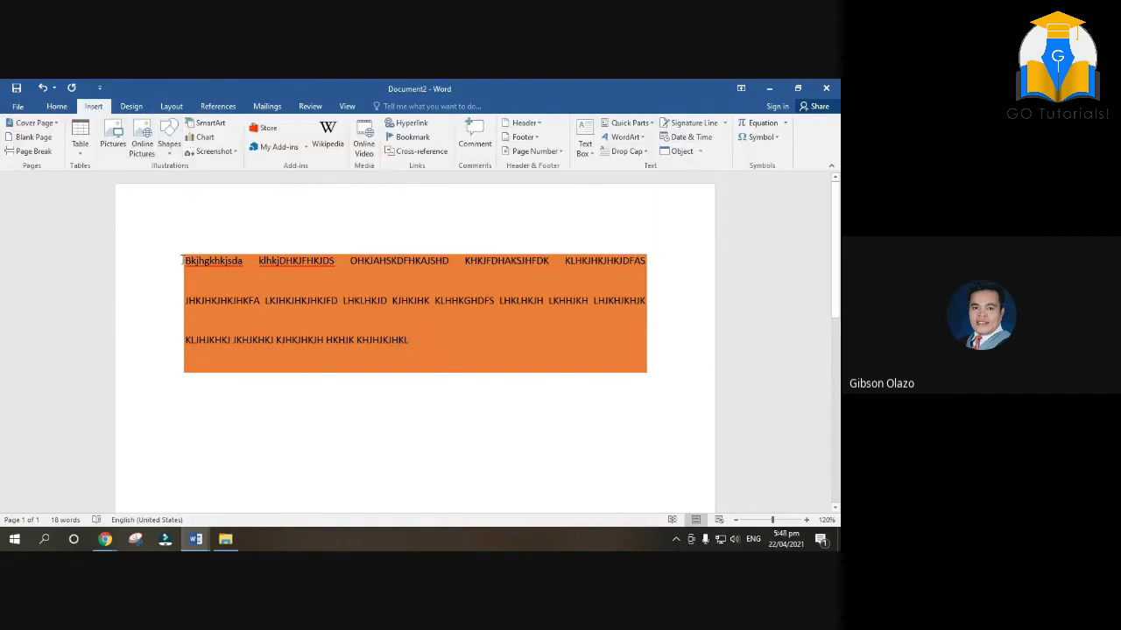
left_click_drag(185, 260, 533, 396)
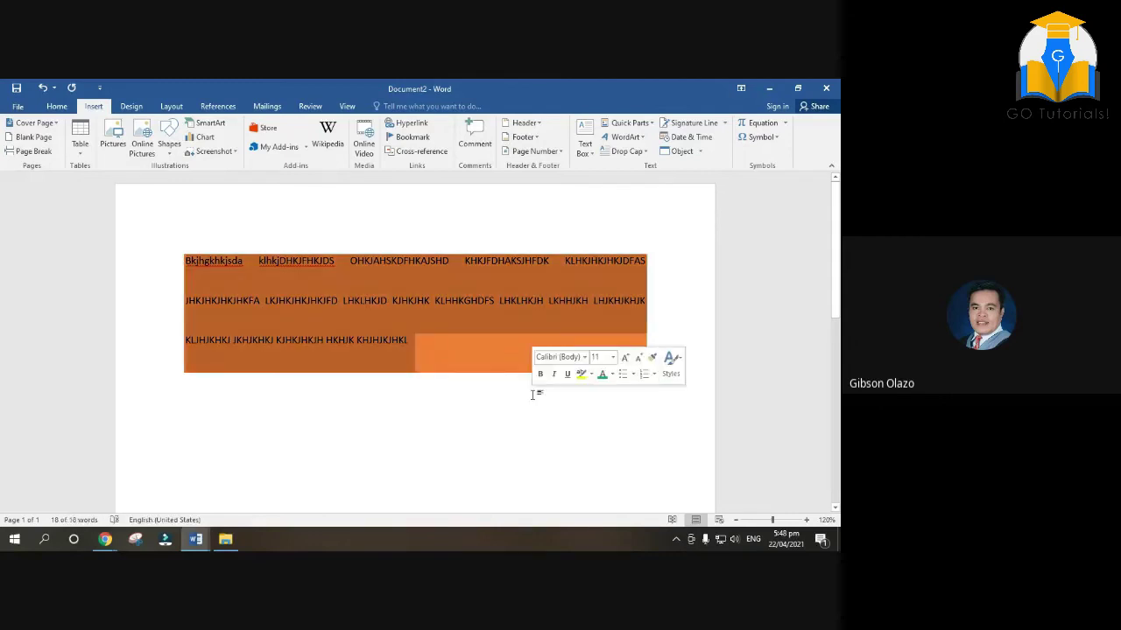
left_click(404, 470)
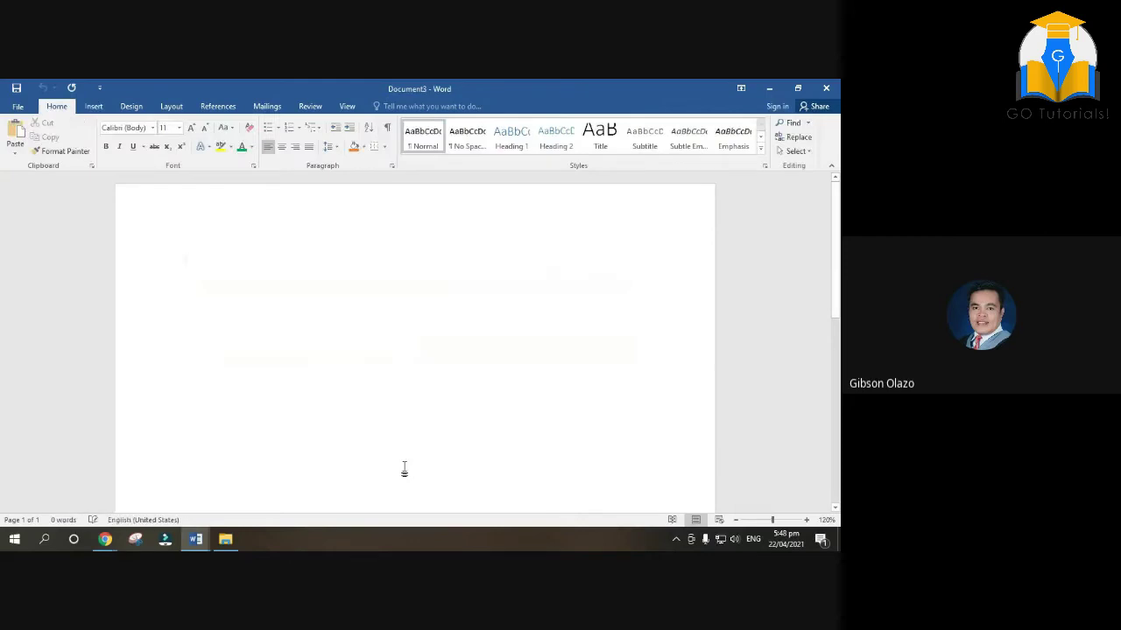
Step: Open the Table size grid from the Insert tab on blank Document3
scroll(398, 278, "down", 3)
scroll(410, 277, "up", 3)
left_click(92, 107)
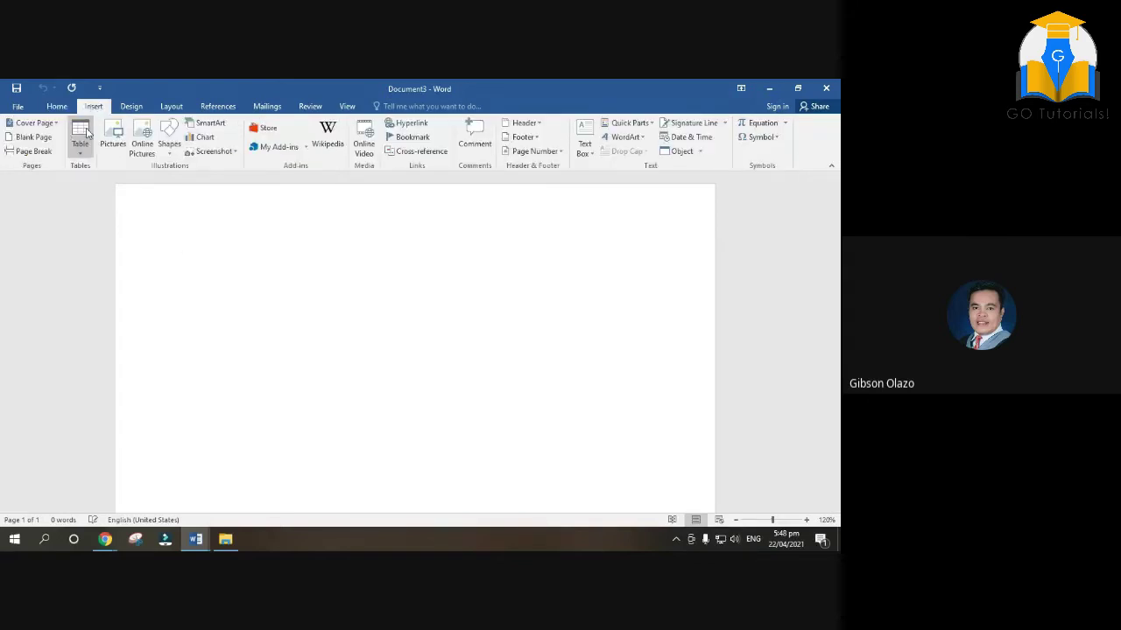
left_click(86, 140)
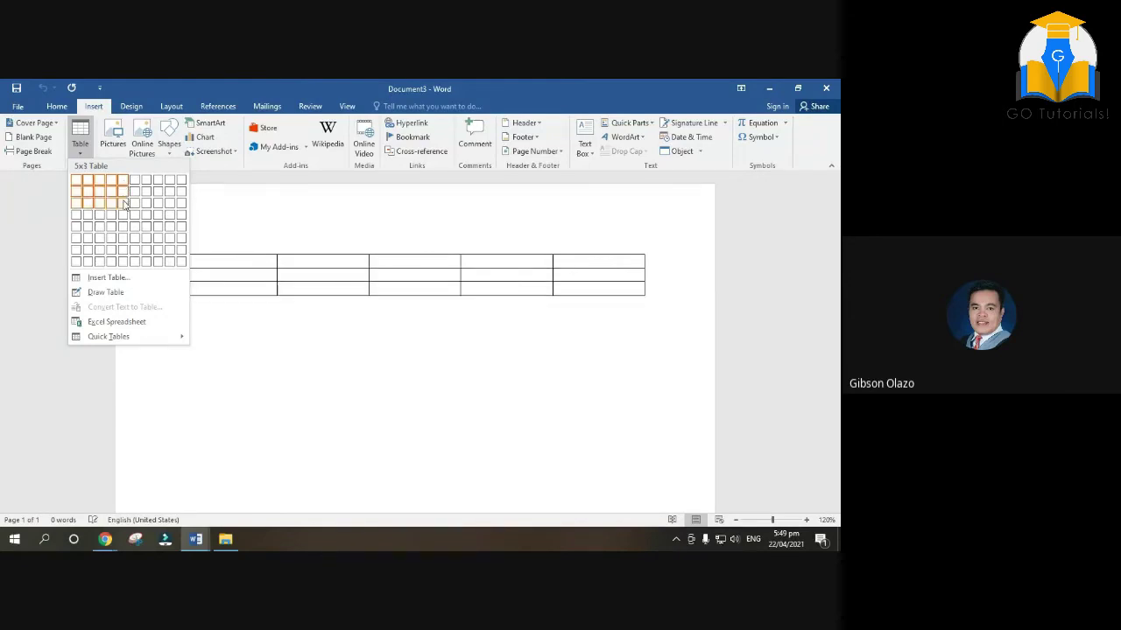
Step: Insert a 5×5 table and apply the light green banded grid table style
left_click(124, 227)
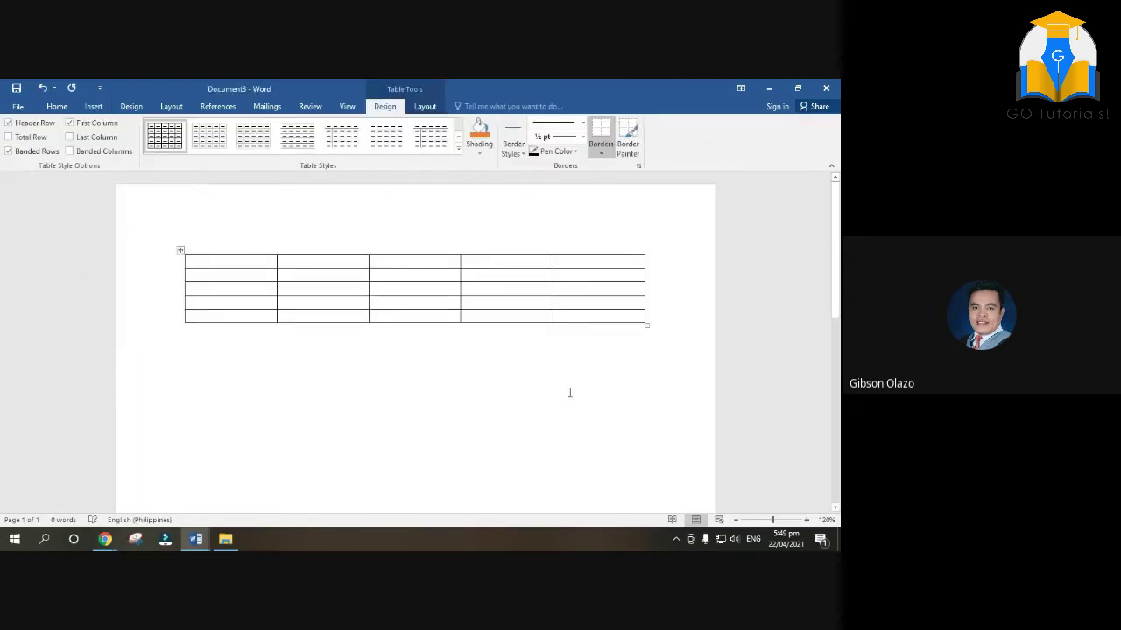
left_click(457, 148)
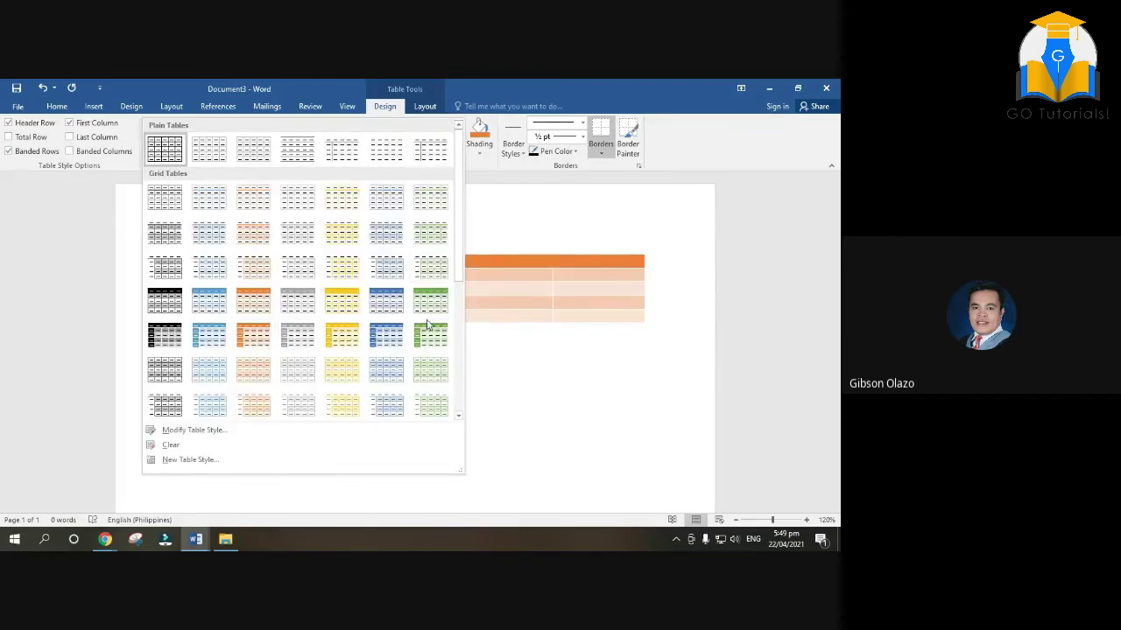
left_click(421, 383)
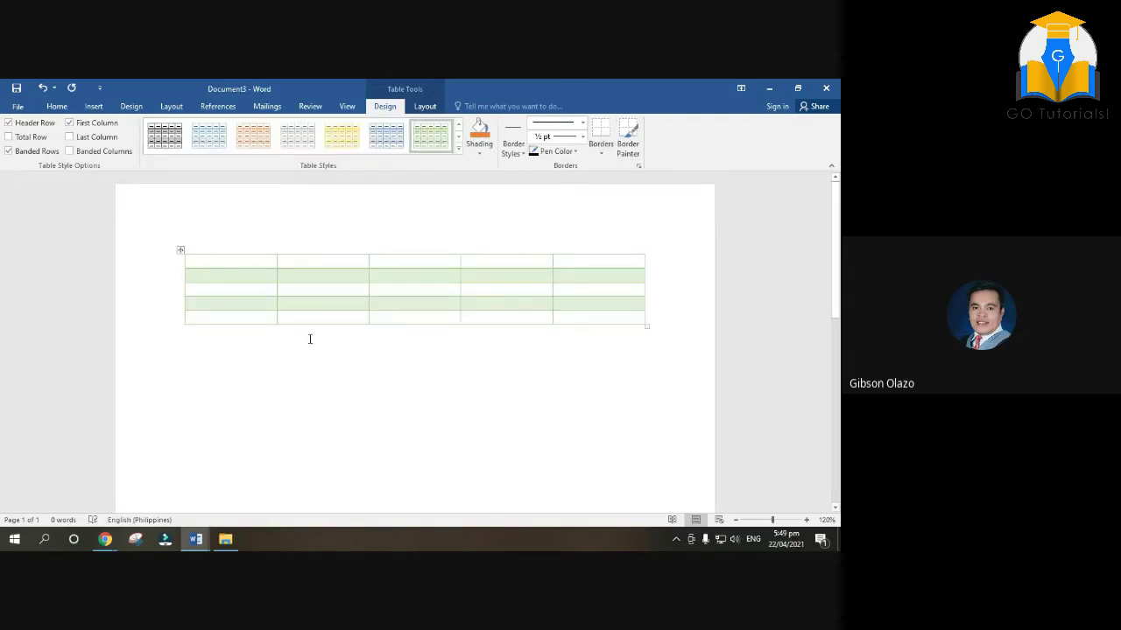
left_click_drag(196, 261, 584, 257)
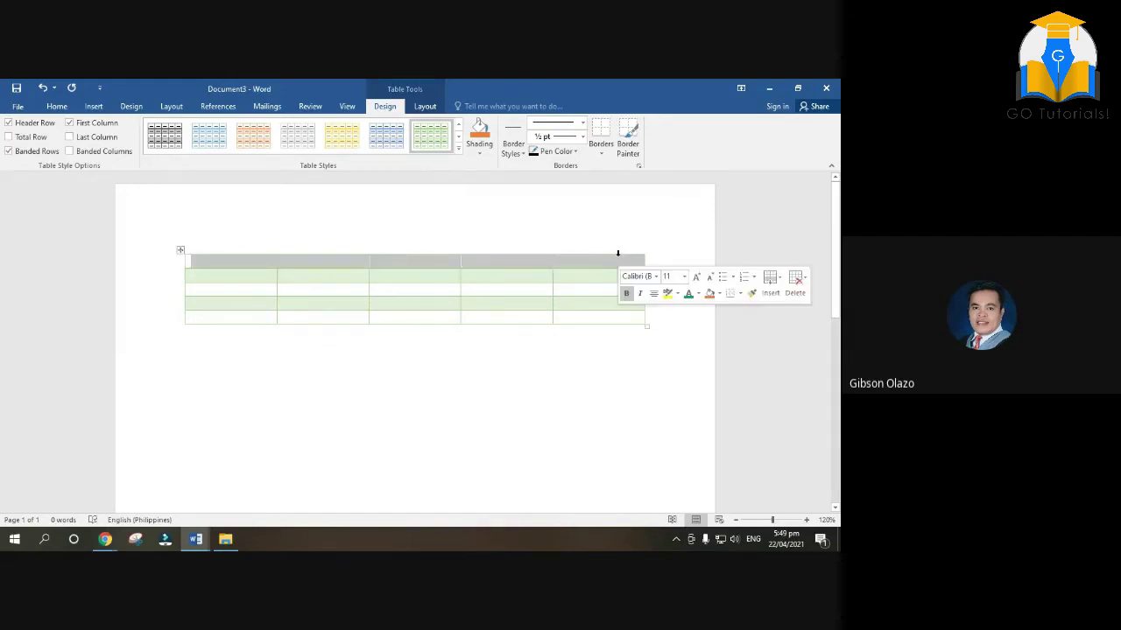
Step: Type the numbers 1 to 5 across the table's header cells
left_click(360, 455)
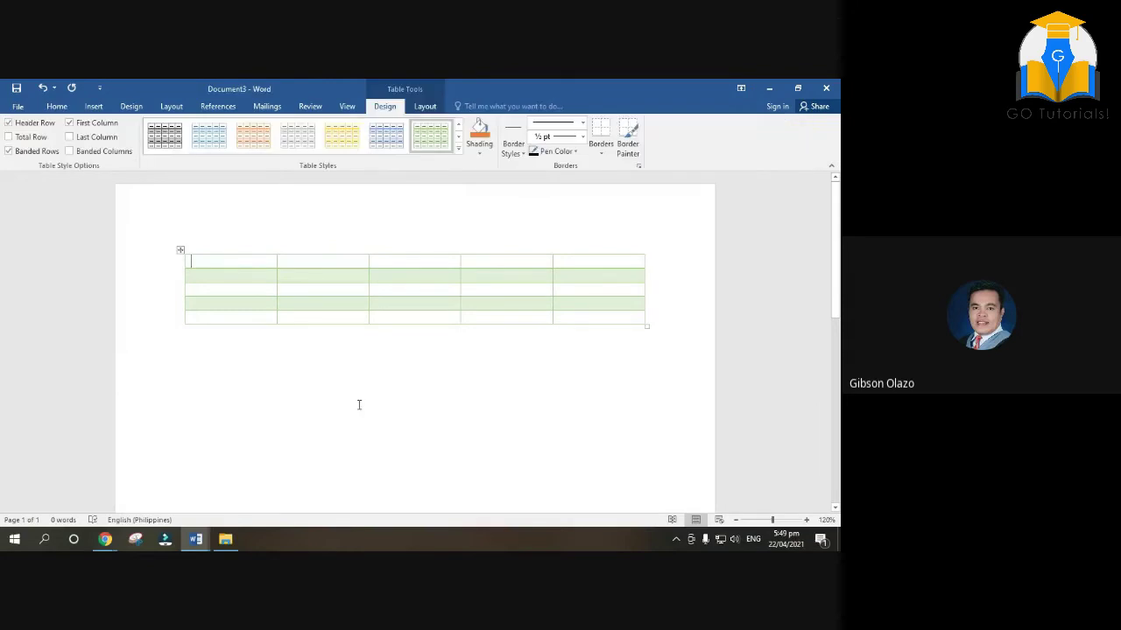
type("1")
key("Tab")
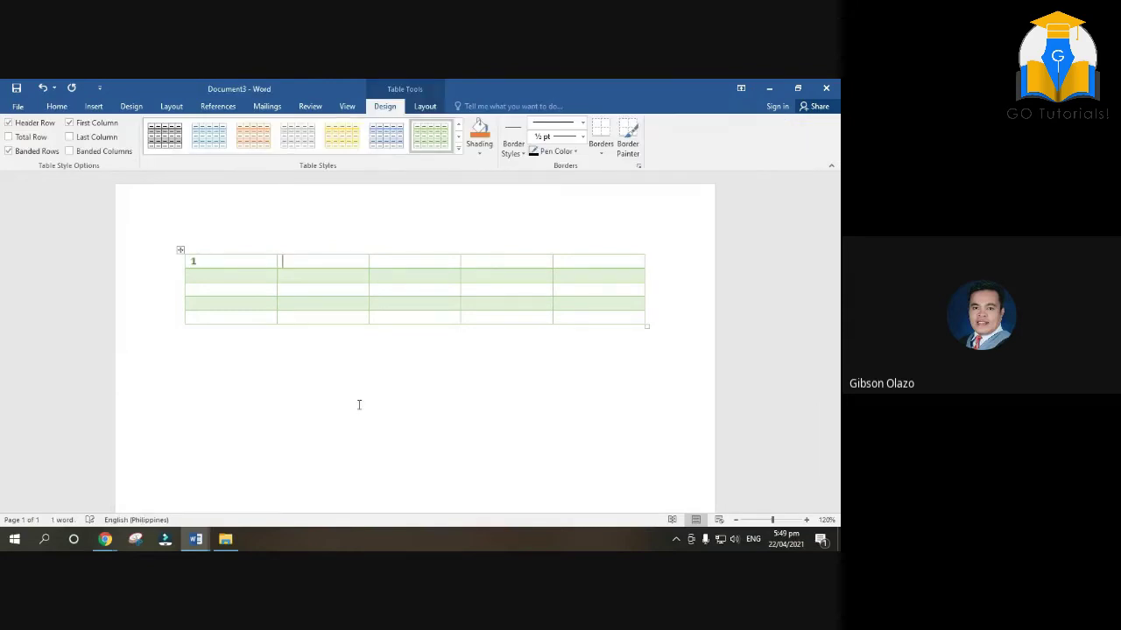
type("2")
key("Tab")
type("3")
key("Tab")
type("4 ")
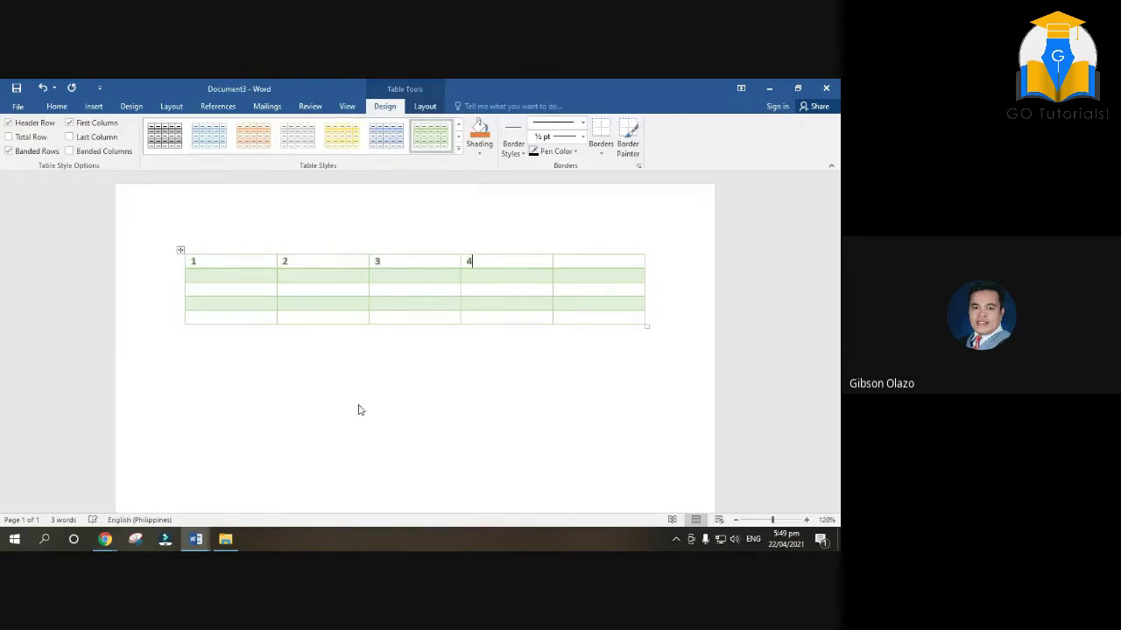
type("5")
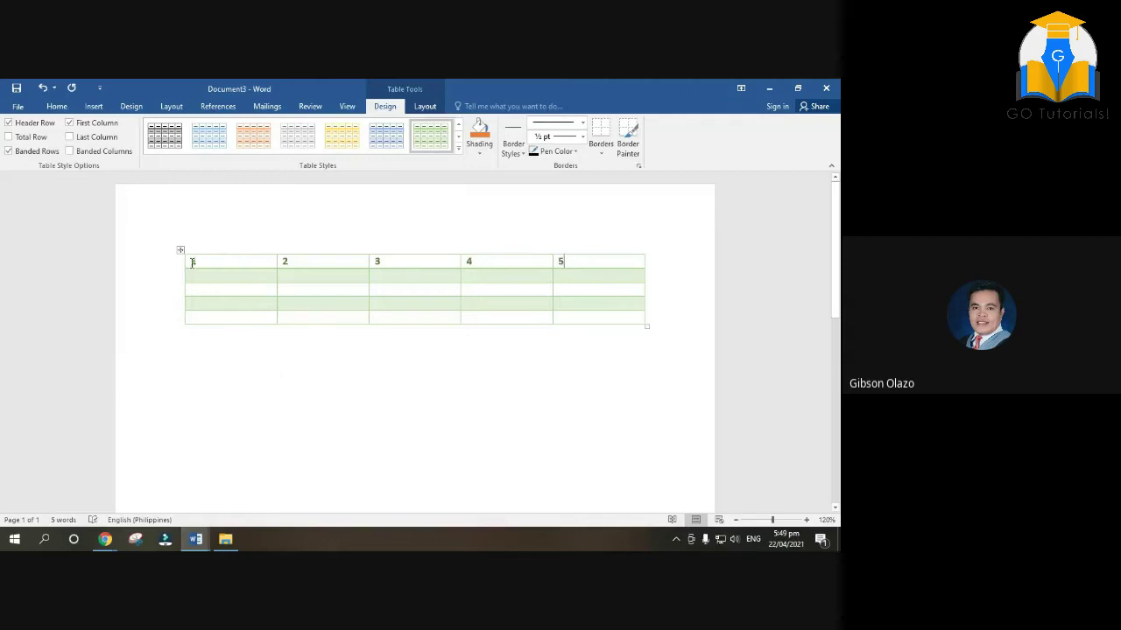
Step: Centre the header numbers 1–5 in their cells
left_click_drag(190, 261, 573, 270)
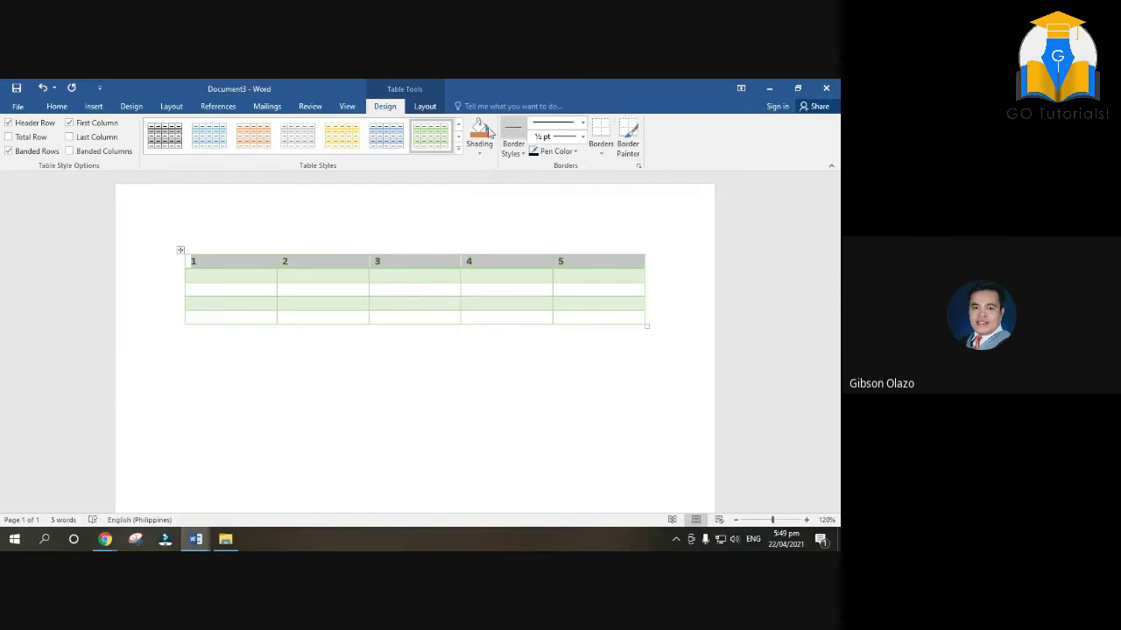
left_click(55, 106)
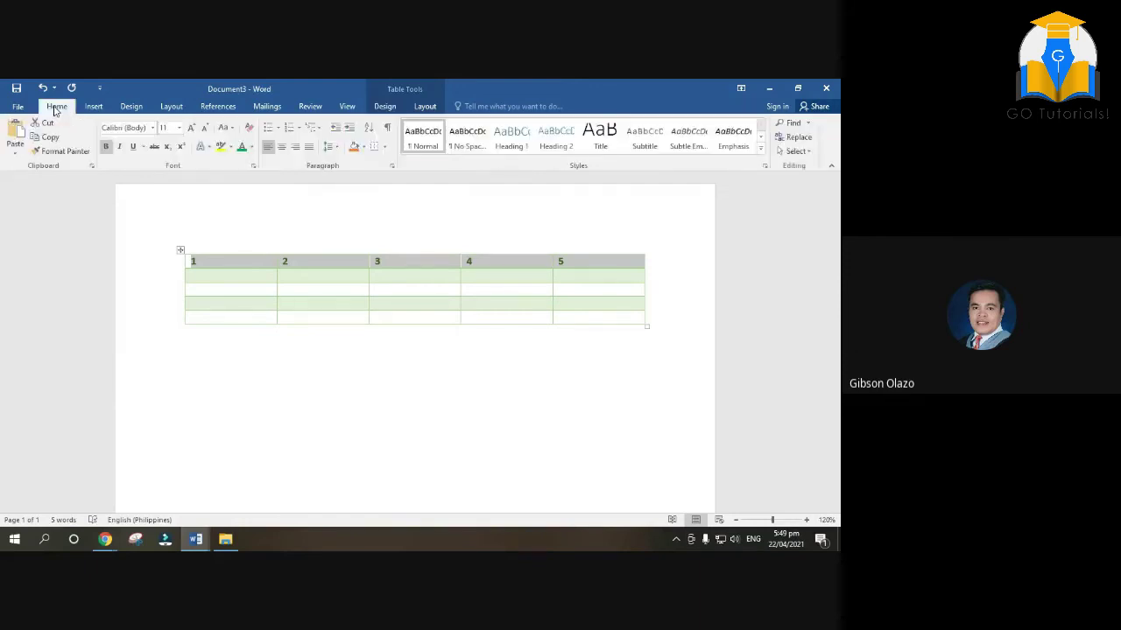
left_click(281, 147)
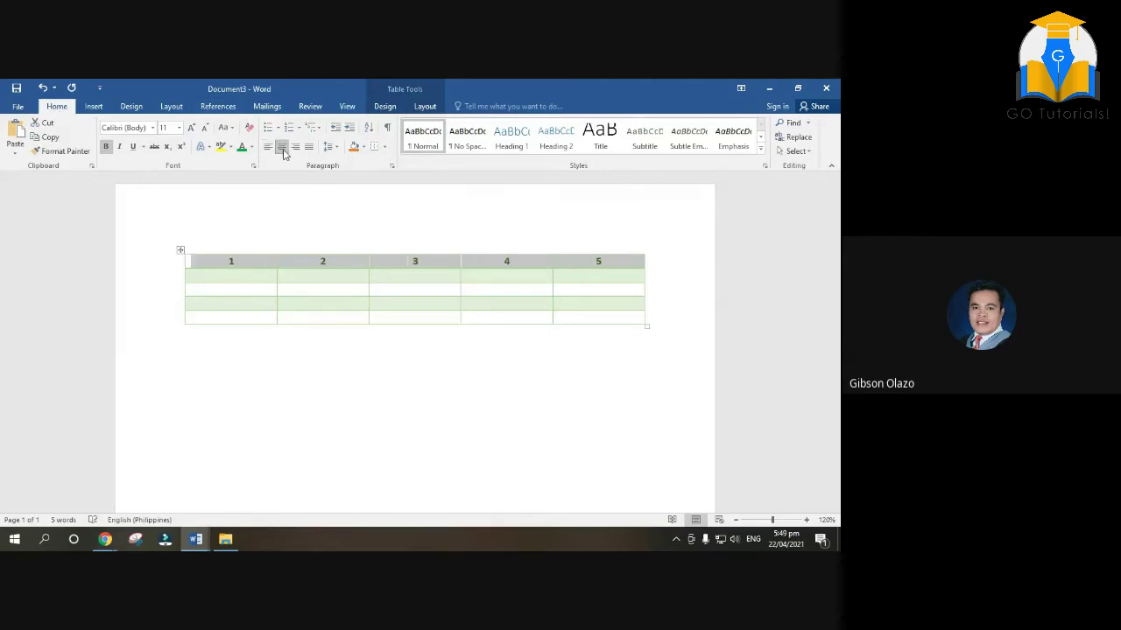
left_click(92, 106)
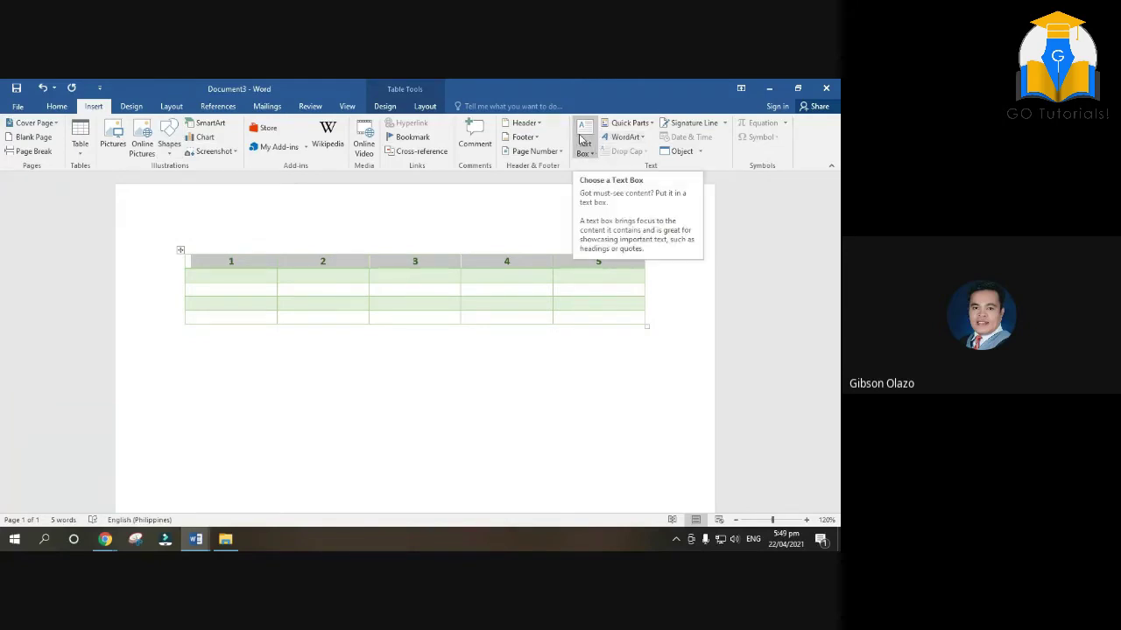
left_click(342, 373)
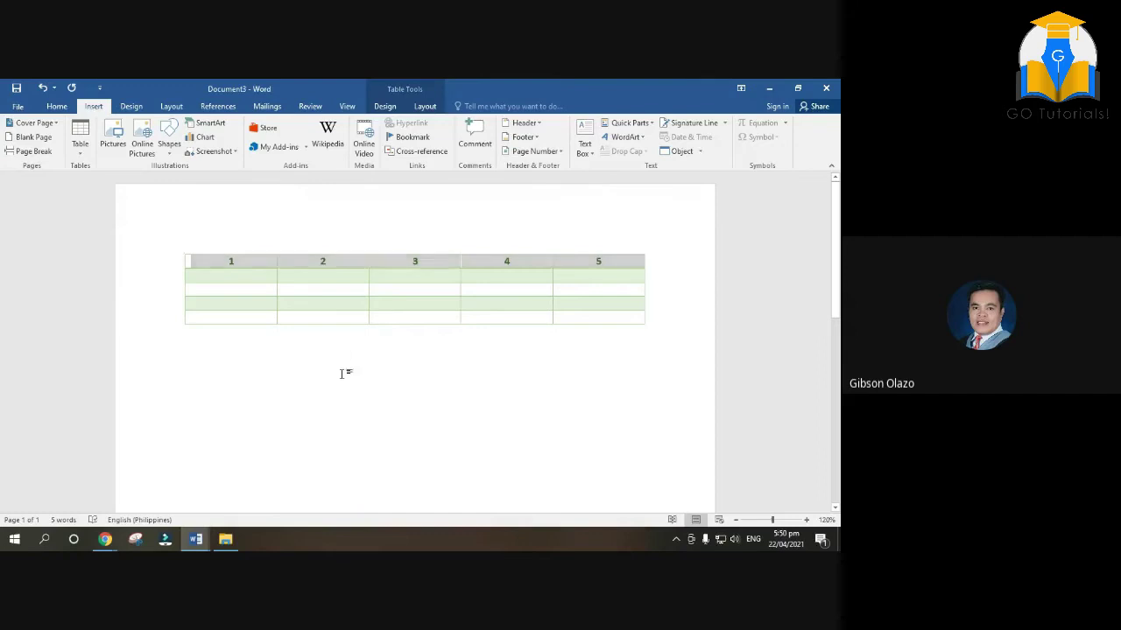
left_click_drag(231, 263, 613, 260)
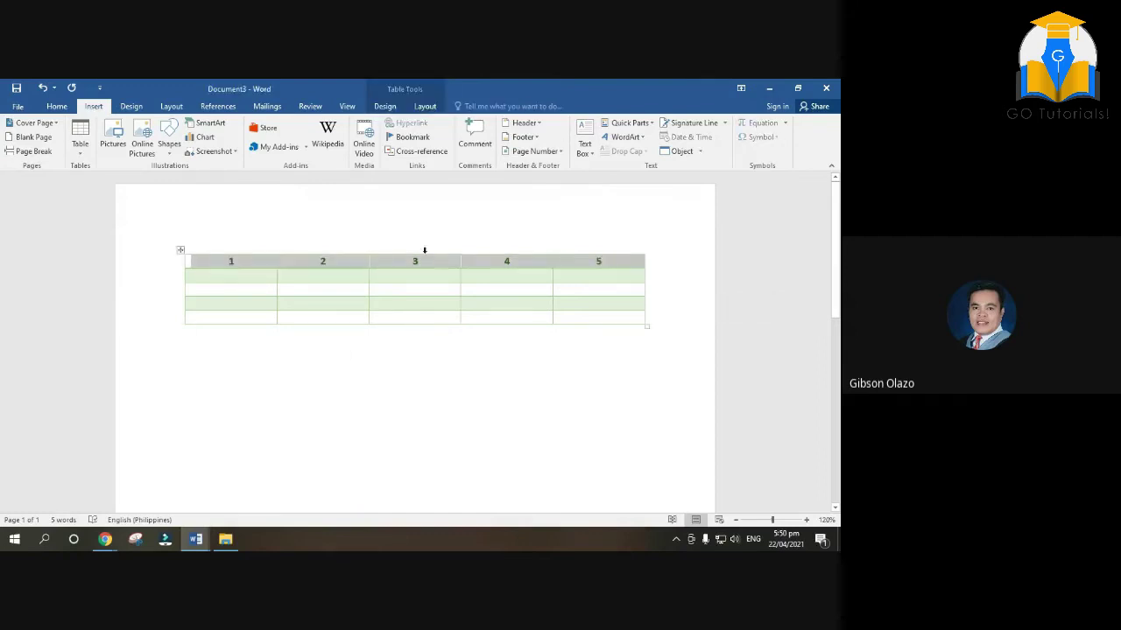
left_click(56, 107)
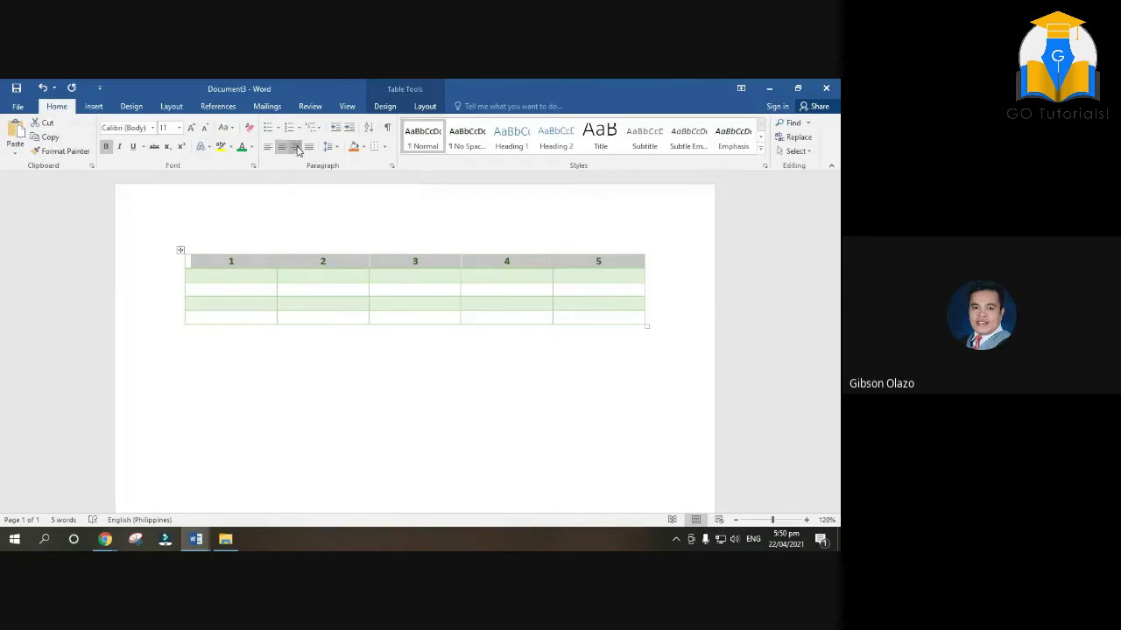
left_click(295, 149)
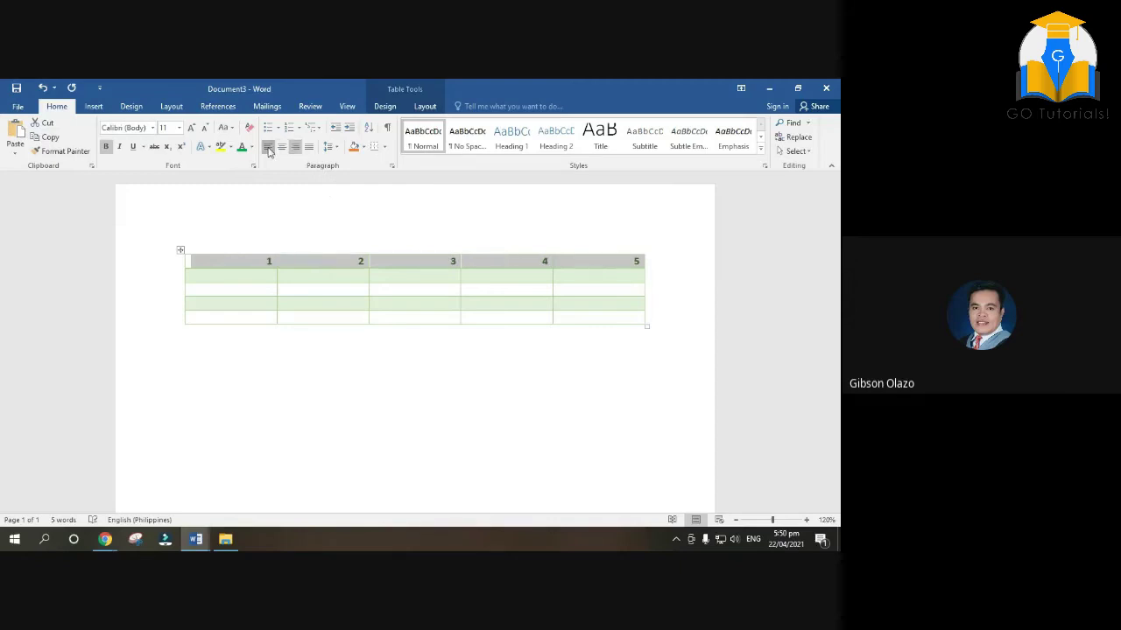
left_click(268, 149)
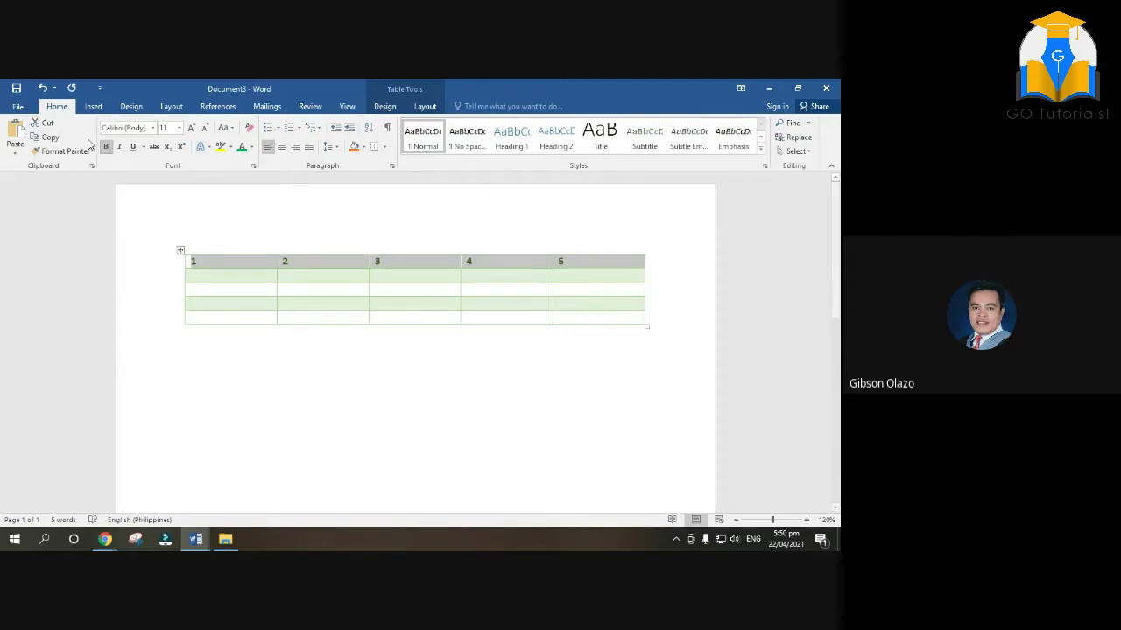
left_click(282, 147)
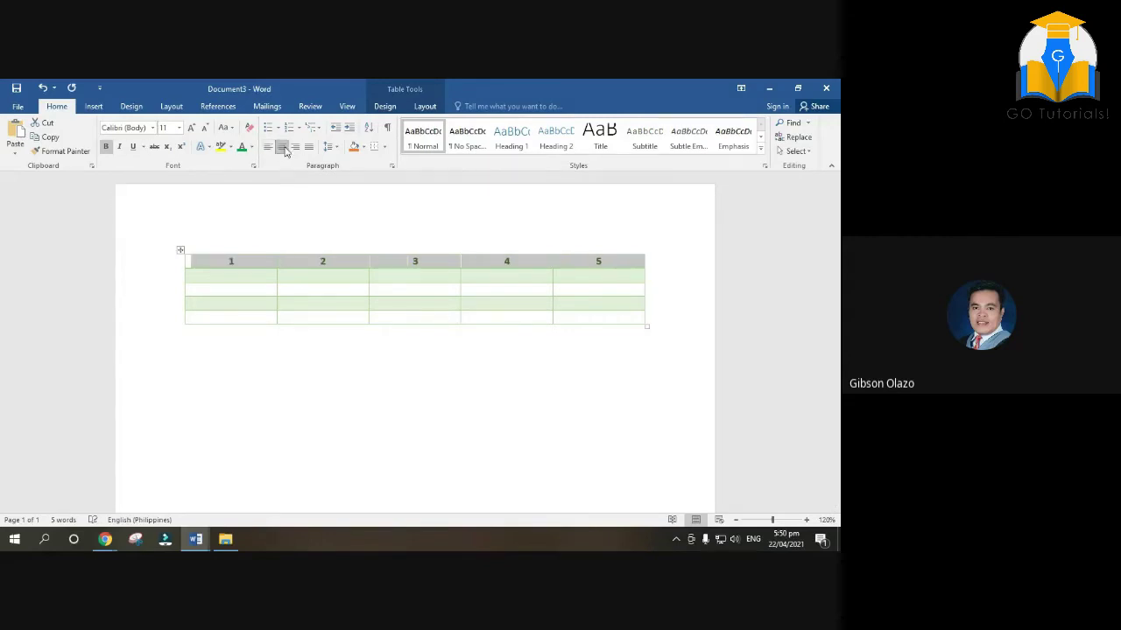
left_click(333, 337)
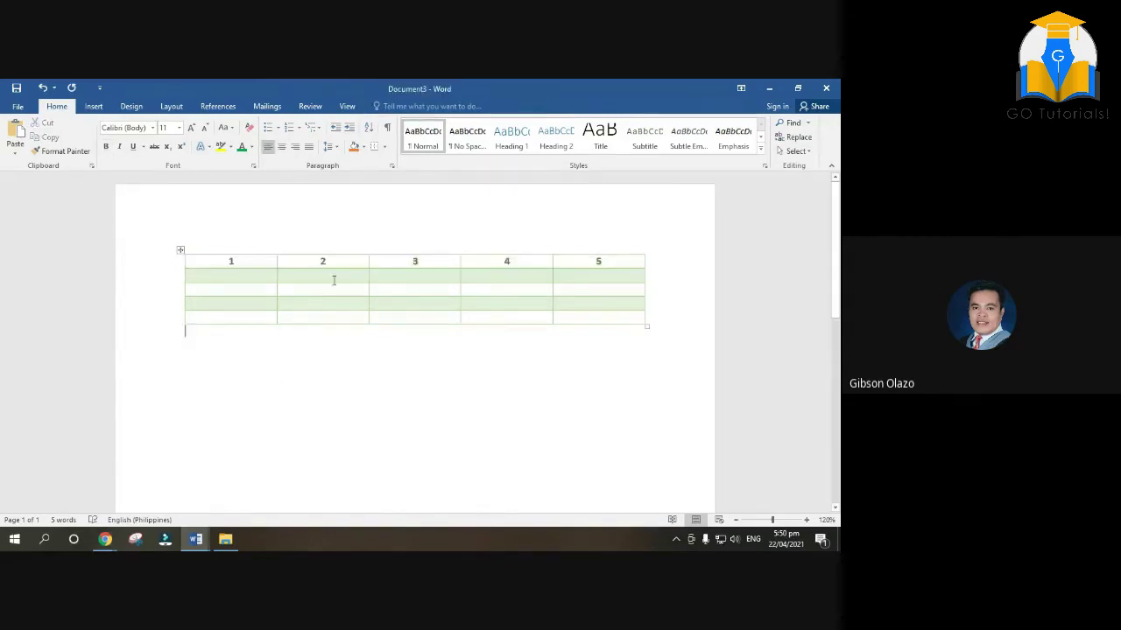
left_click(95, 106)
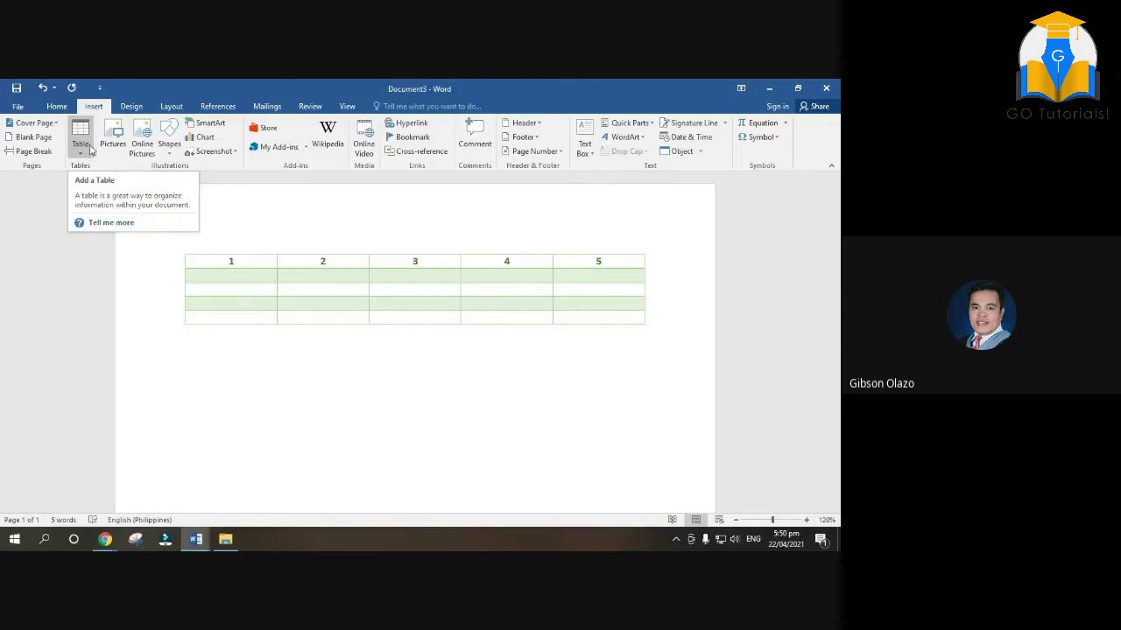
Step: Draw a Down Ribbon banner just below the table, spanning nearly its full width
left_click(171, 144)
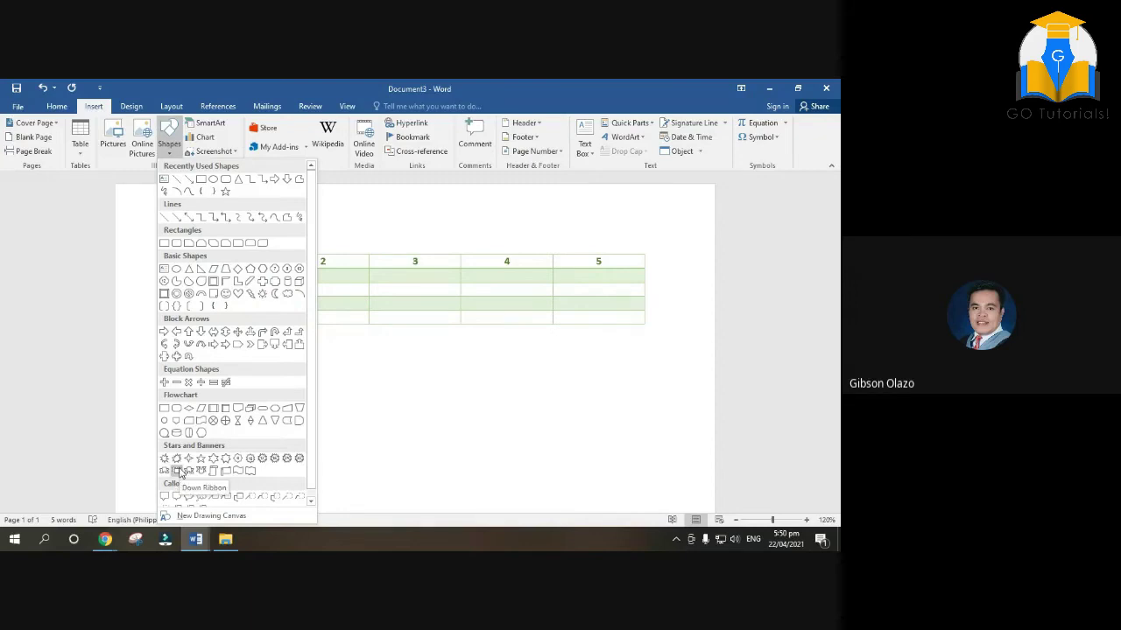
left_click(179, 472)
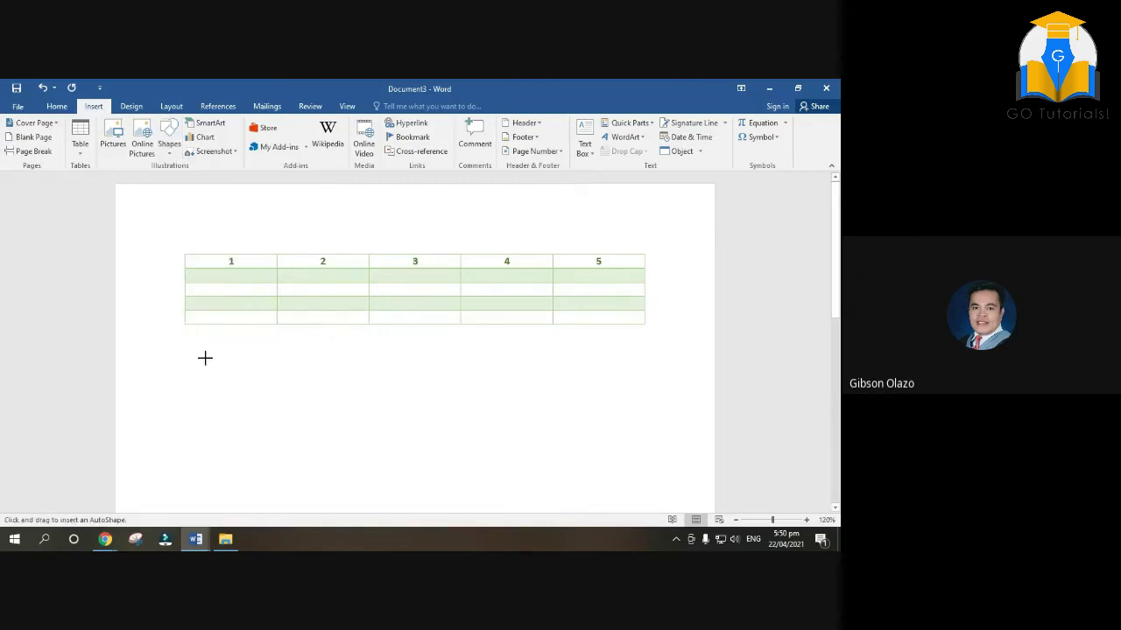
mouse_move(204, 358)
left_mouse_down()
mouse_move(460, 375)
mouse_move(637, 443)
mouse_move(654, 460)
left_mouse_up()
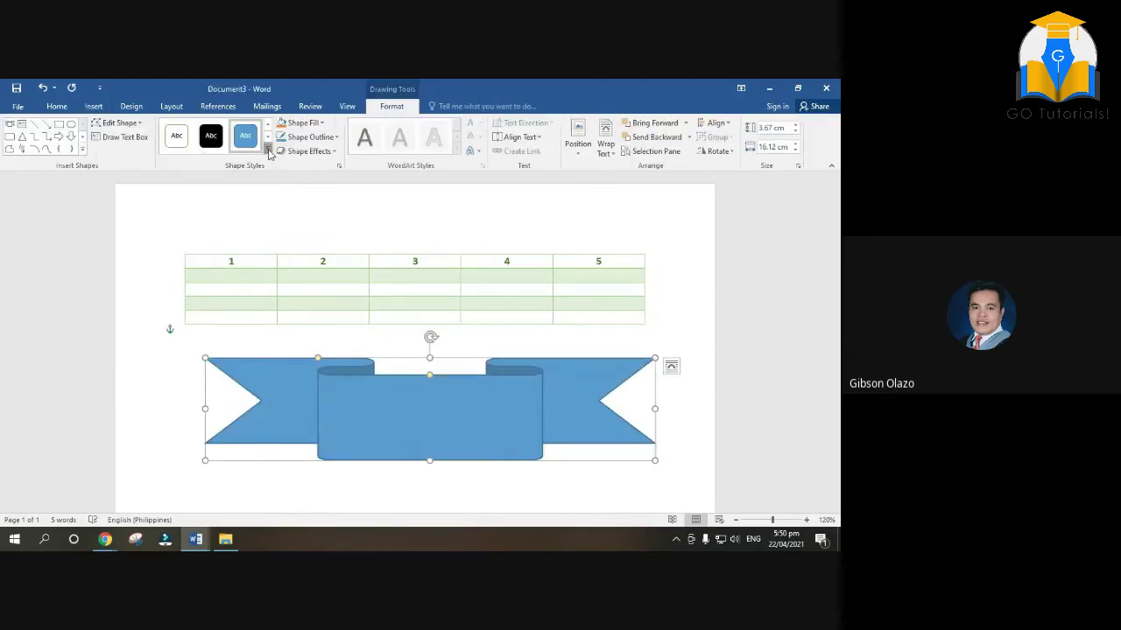
Step: Try a light yellow style on the ribbon, then a blue fill and a new outline colour
left_click(271, 154)
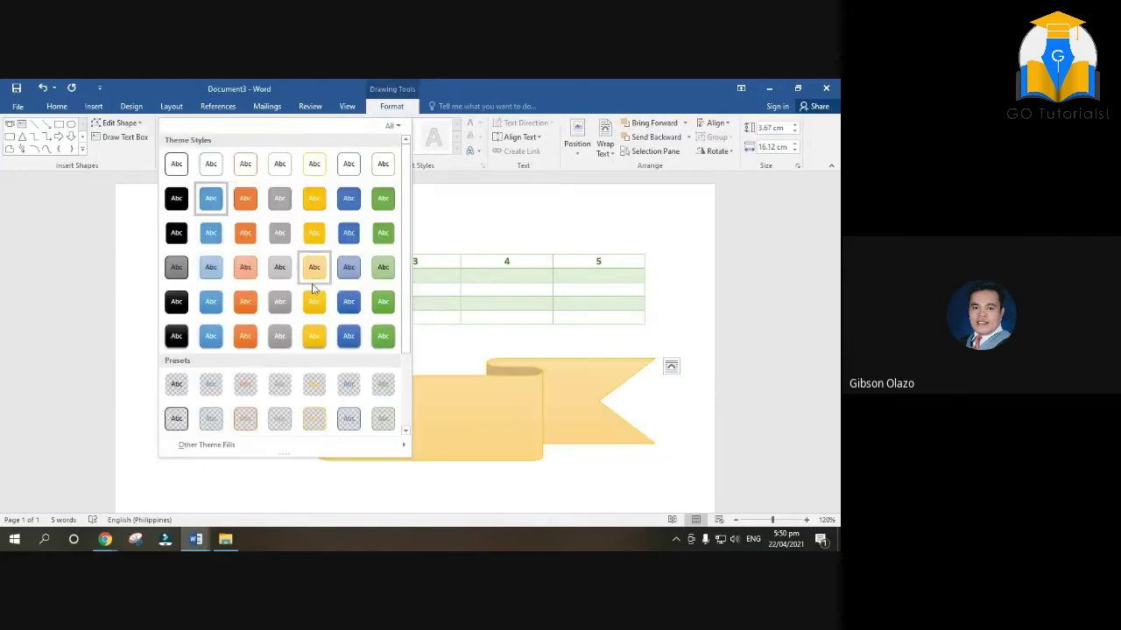
left_click(310, 267)
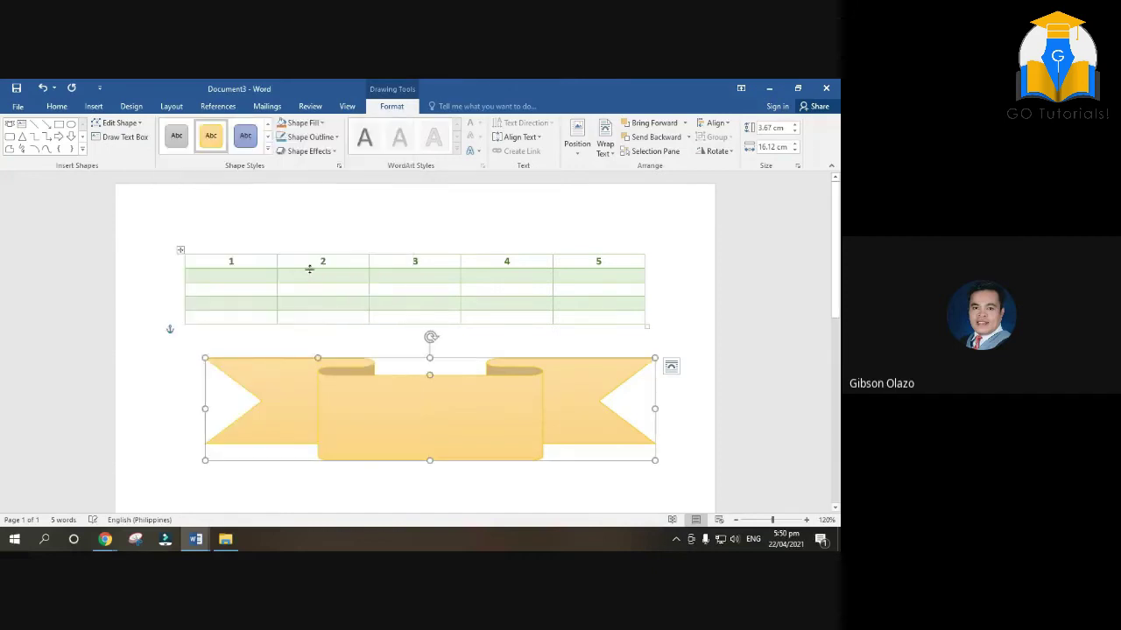
left_click(322, 124)
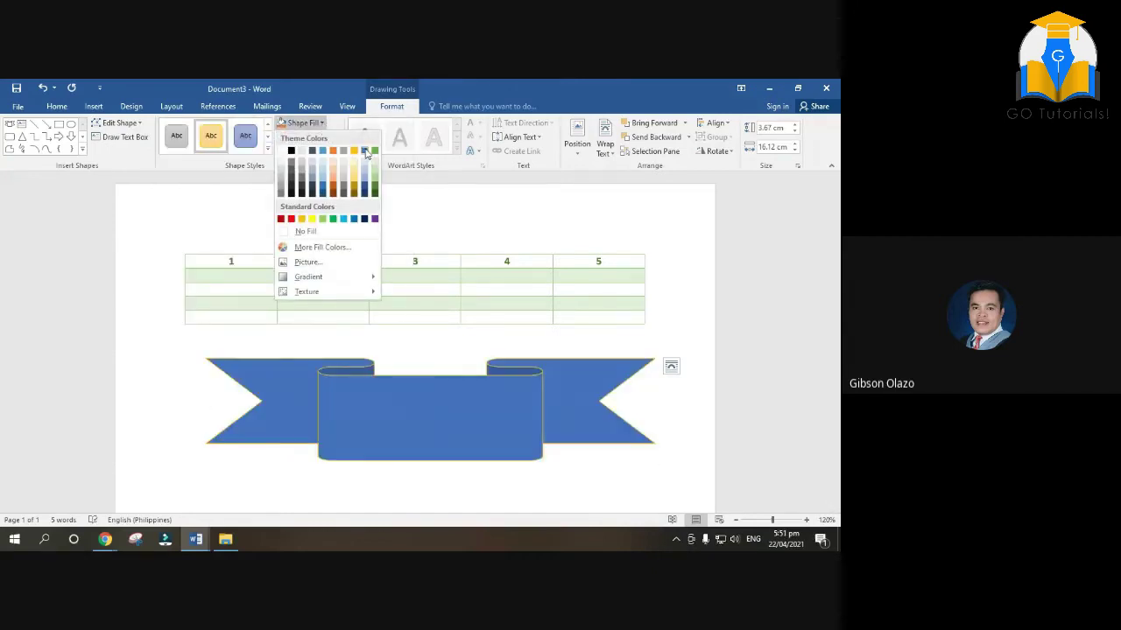
left_click(365, 152)
left_click(338, 137)
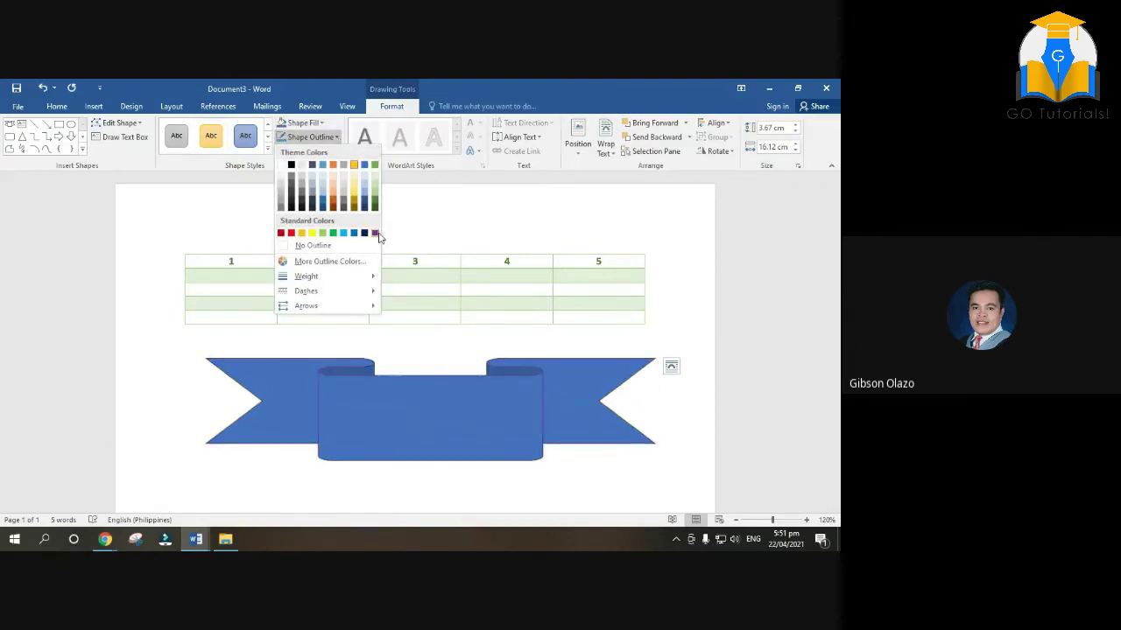
left_click(374, 233)
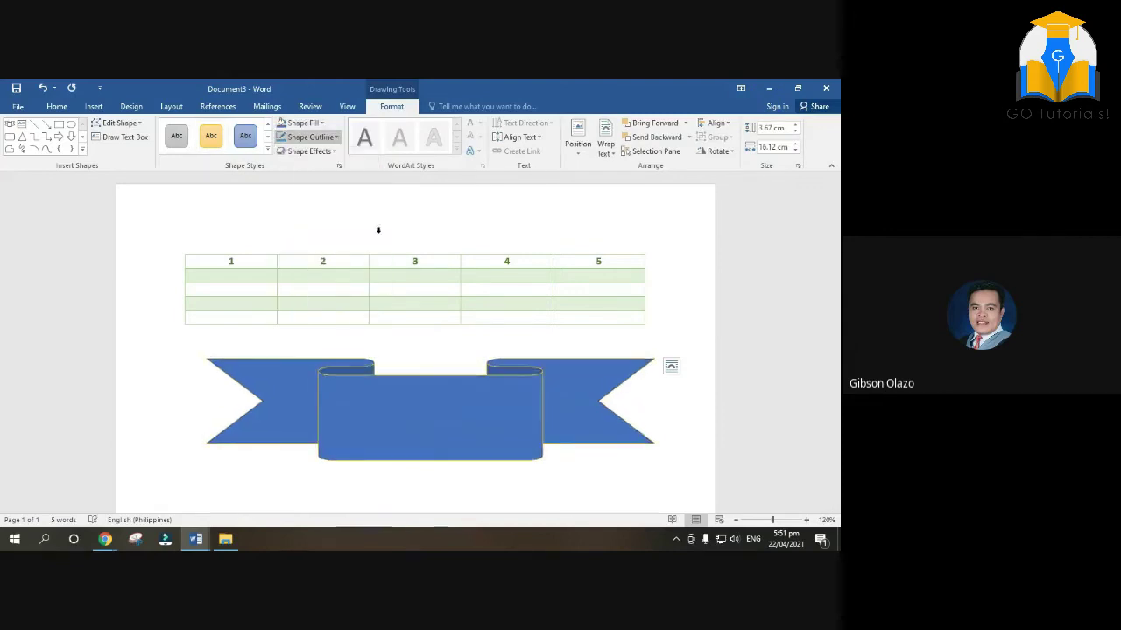
Step: Apply a shadow preset to the ribbon shape
left_click(332, 153)
mouse_move(312, 232)
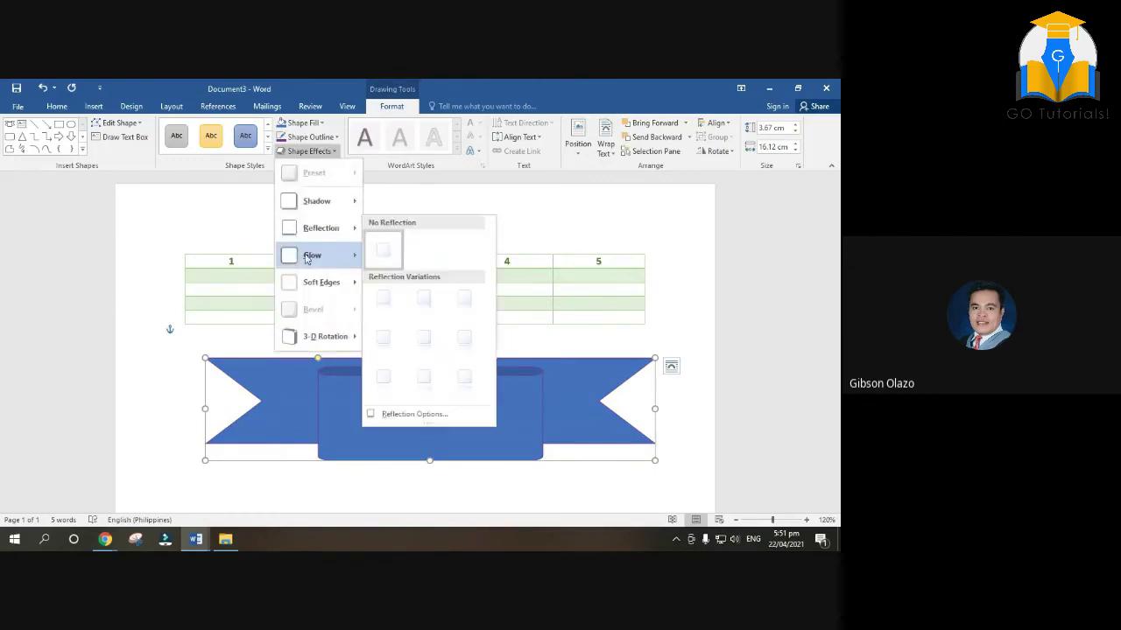
mouse_move(309, 268)
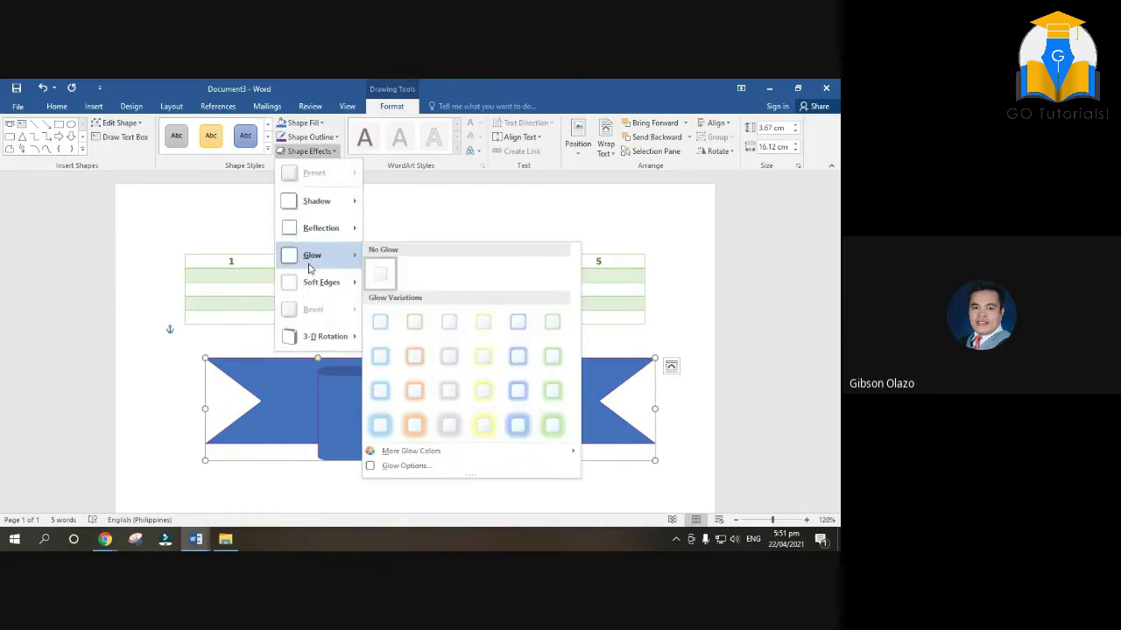
mouse_move(318, 212)
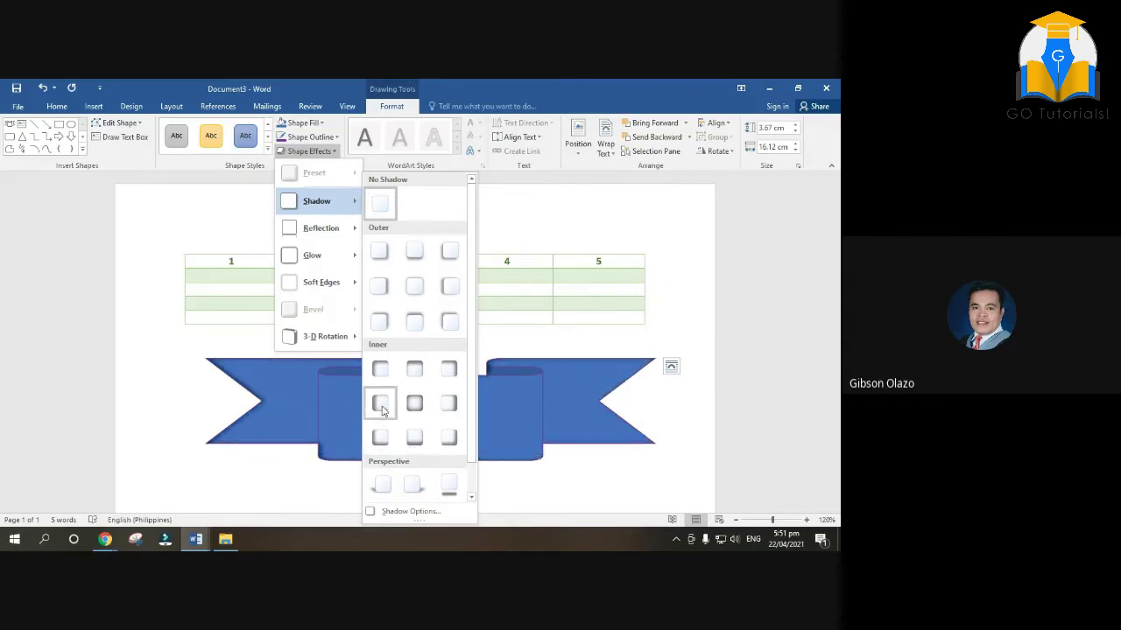
left_click(376, 320)
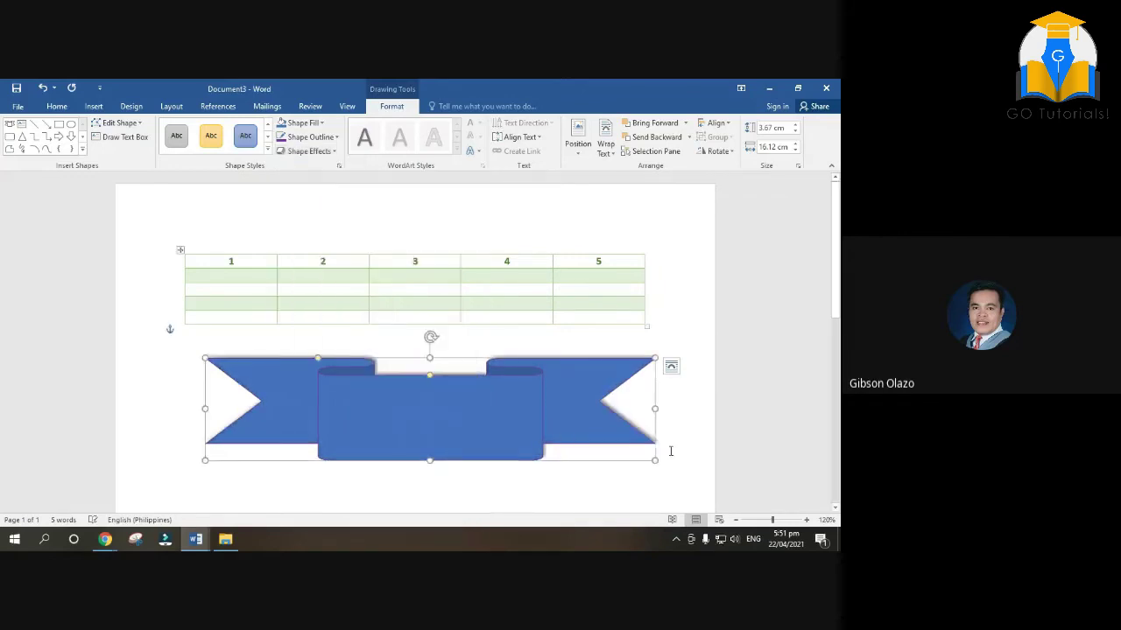
Step: Switch the ribbon to the light green shape style and deselect it
left_click(267, 150)
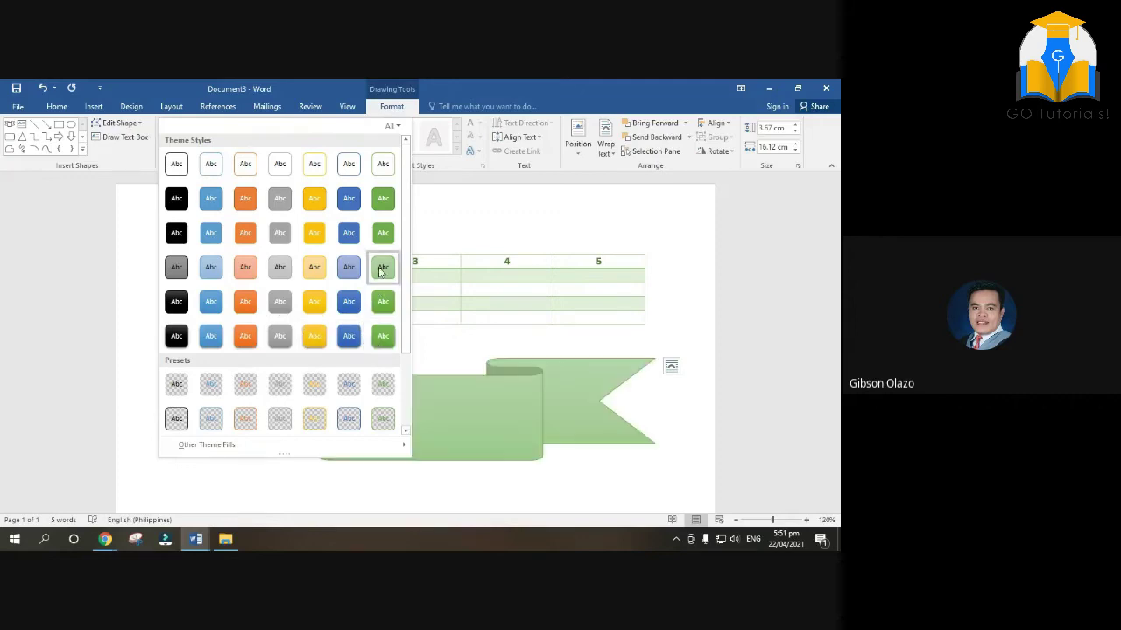
left_click(381, 269)
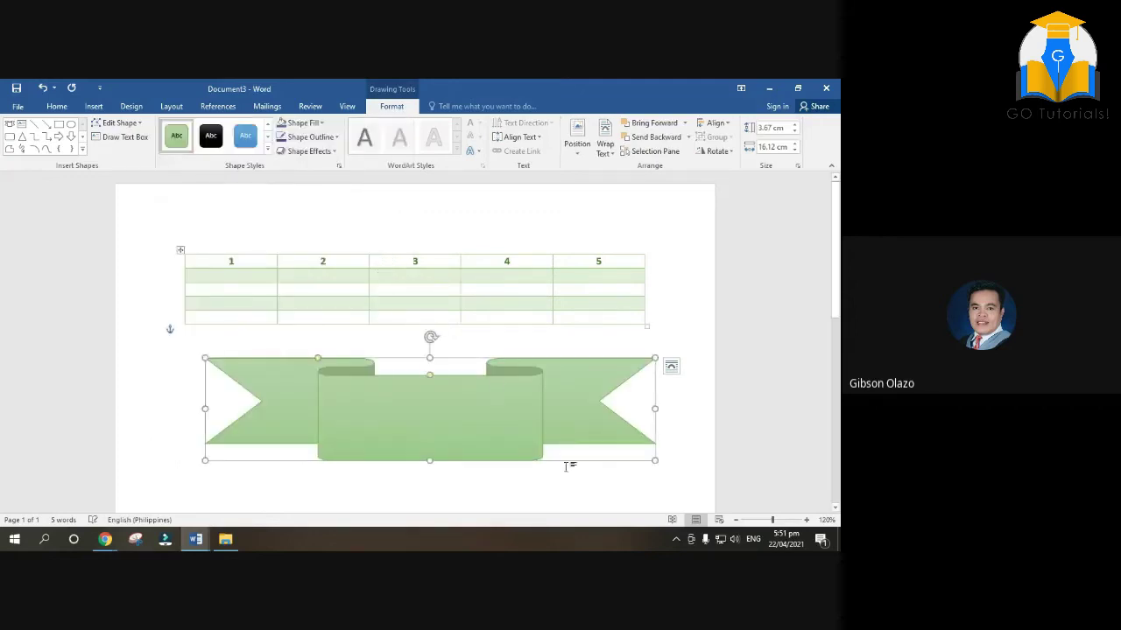
left_click(676, 399)
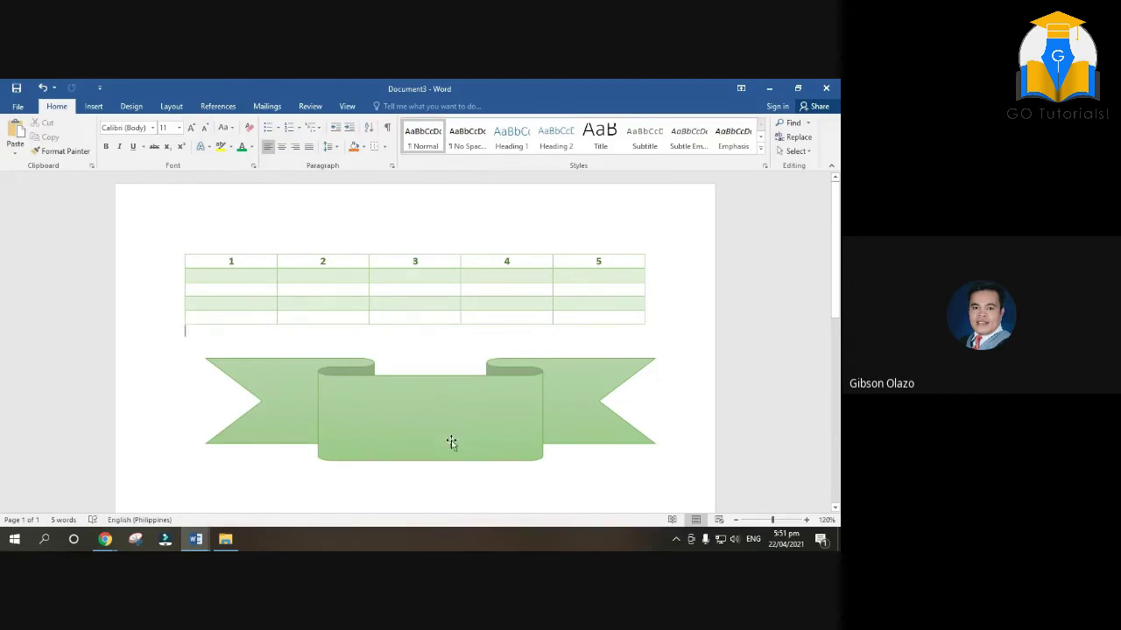
Step: Insert two 'Your text here' WordArt boxes, the second in a shadowed style
left_click(93, 107)
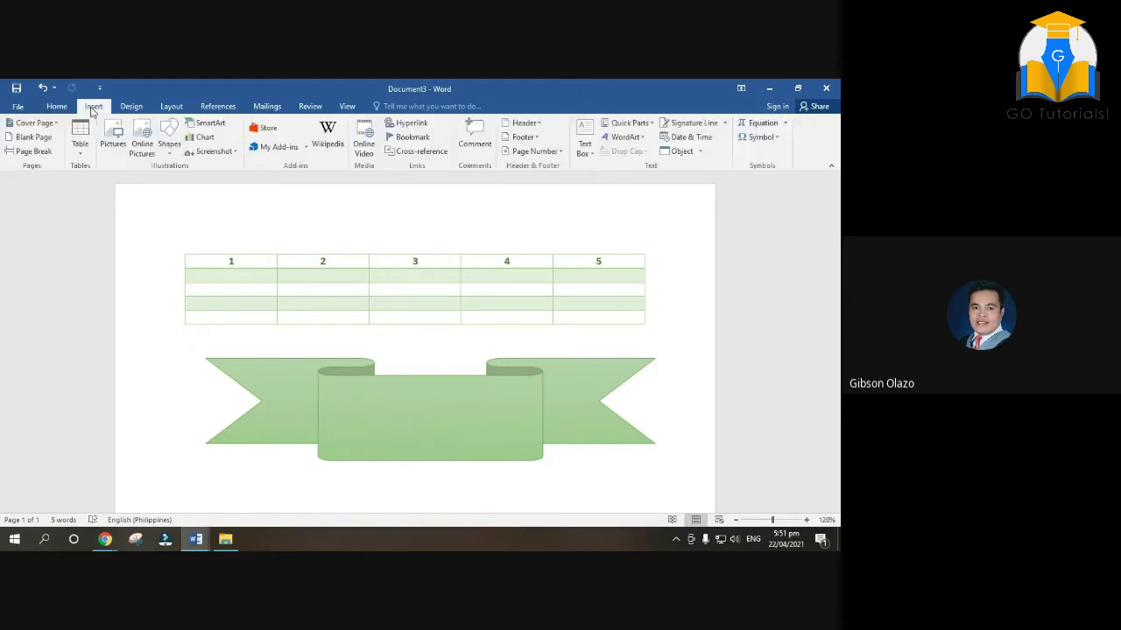
left_click(628, 138)
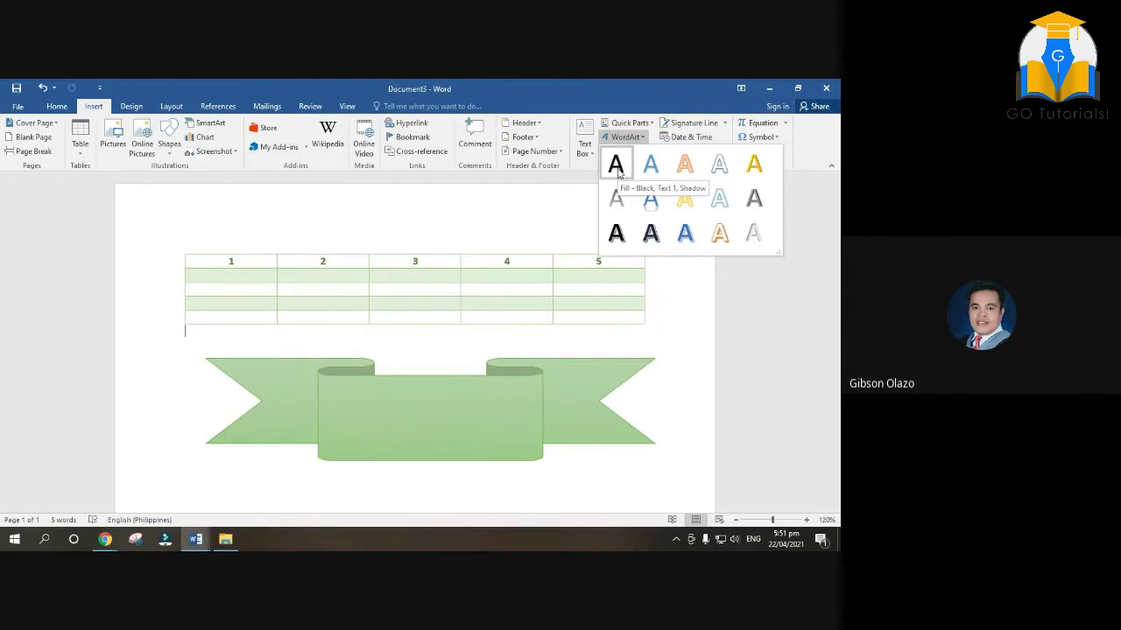
left_click(617, 167)
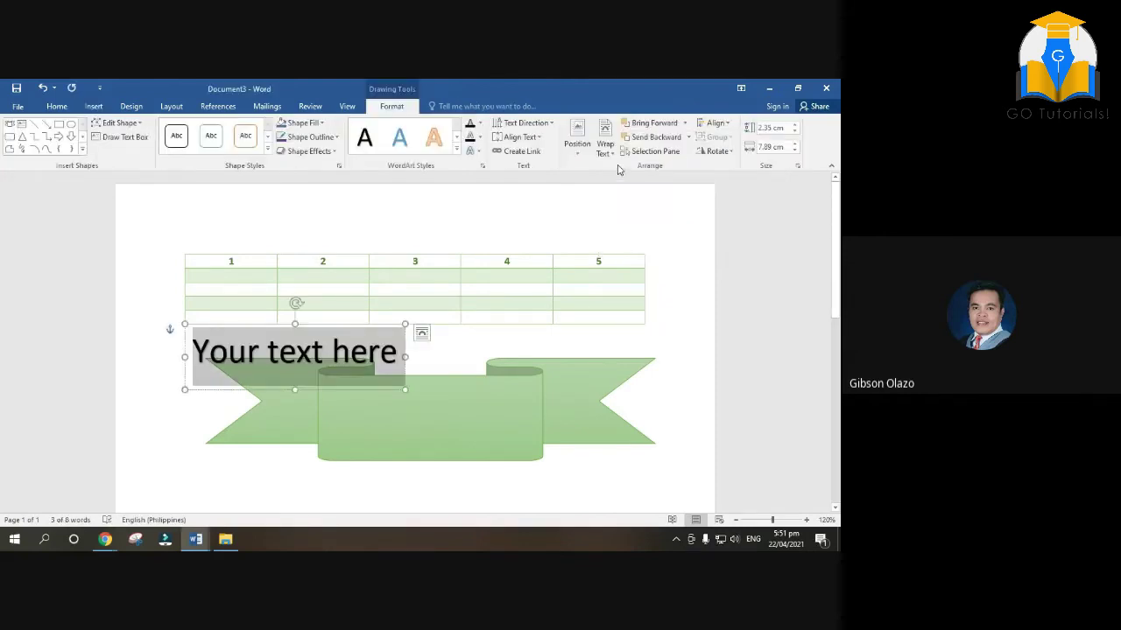
left_click(92, 107)
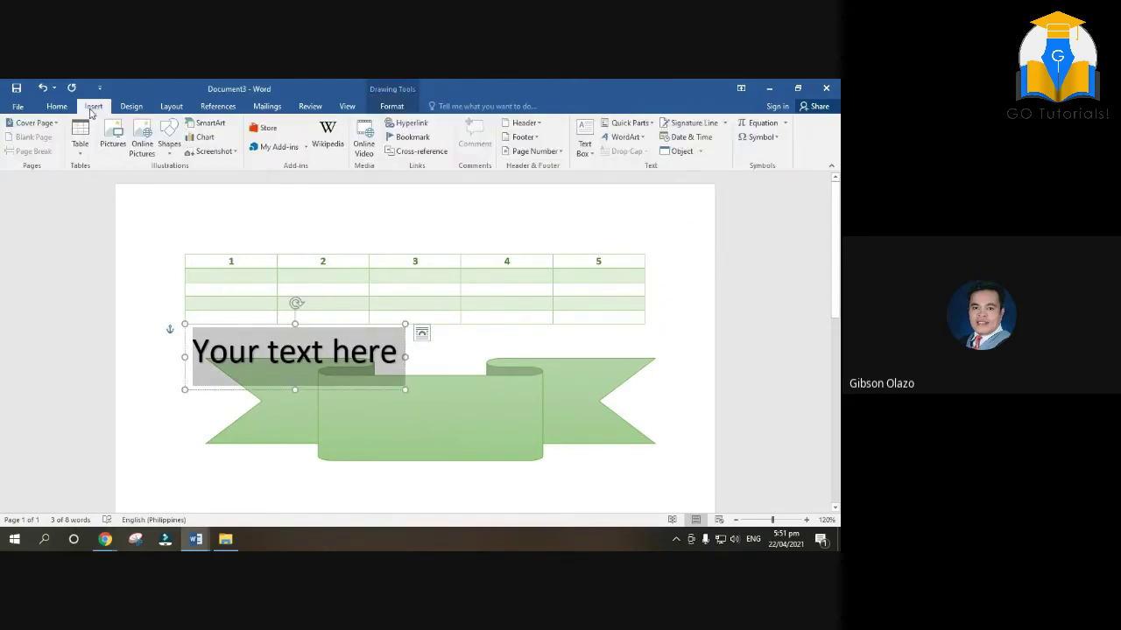
left_click(624, 137)
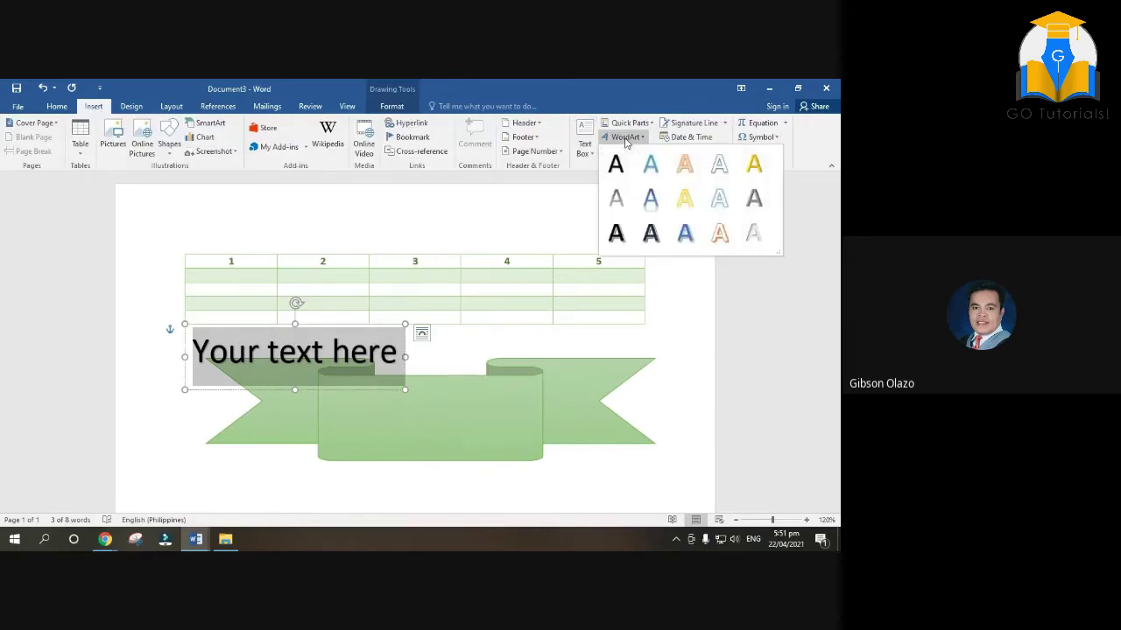
left_click(650, 232)
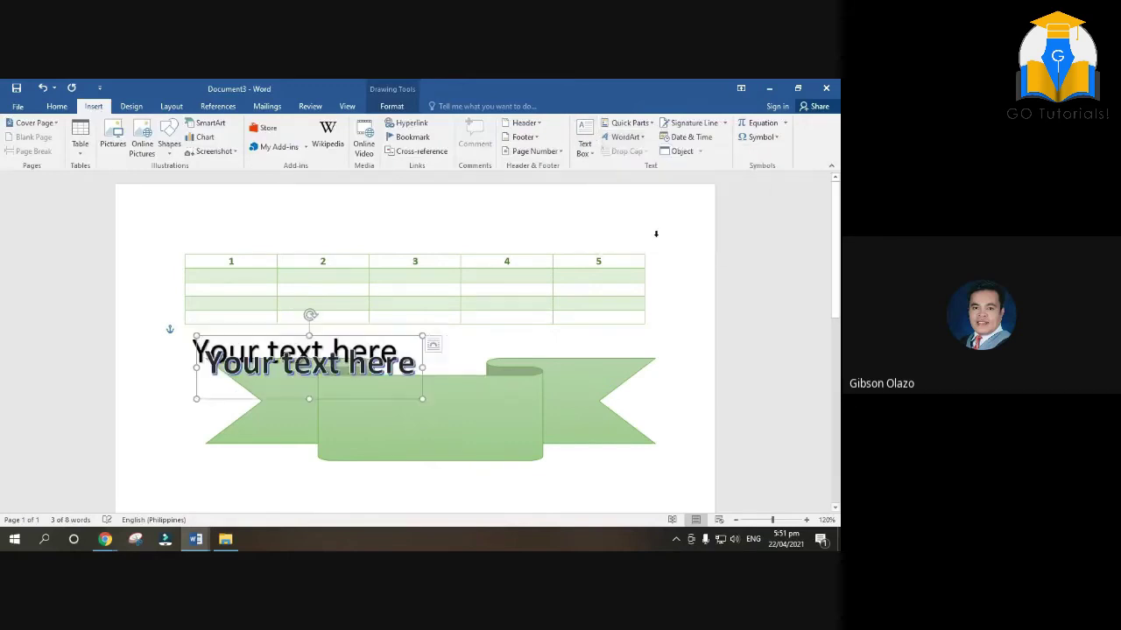
Step: Move and narrow the WordArt on the ribbon, then undo those changes
left_click_drag(439, 328, 523, 400)
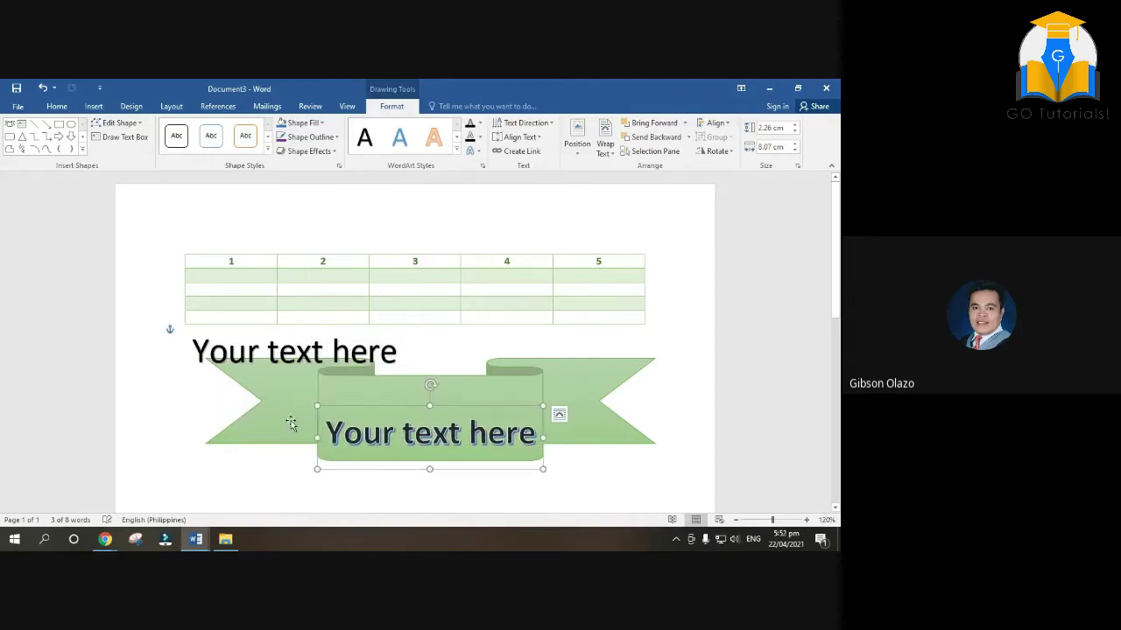
left_click_drag(318, 403, 353, 408)
left_click(288, 350)
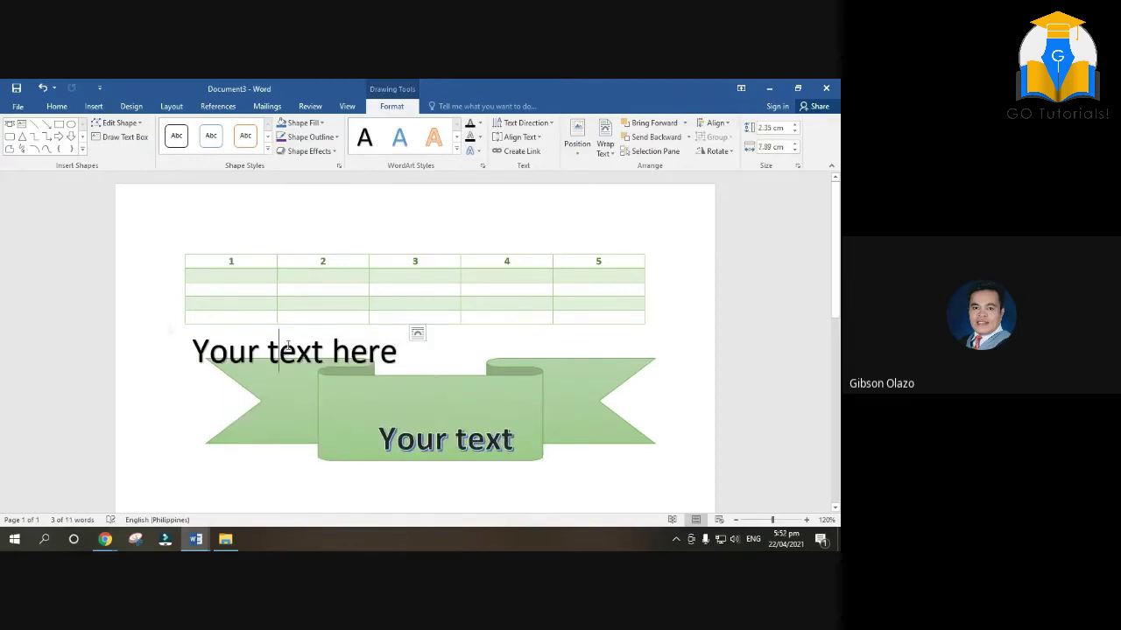
left_click(261, 355)
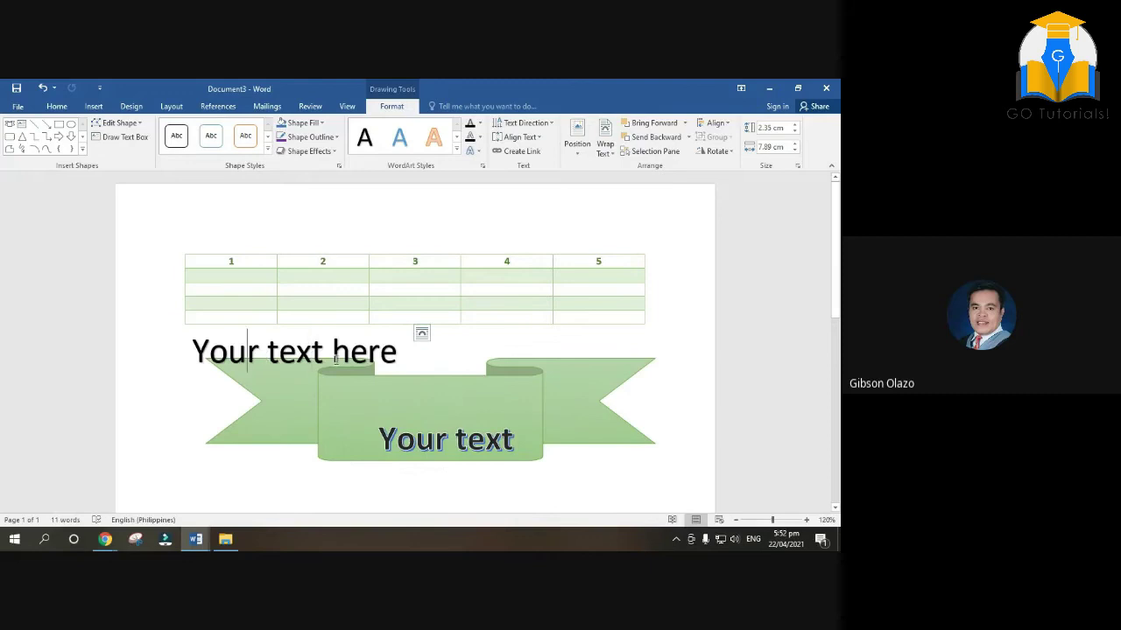
left_click(391, 357)
key("ctrl+z")
key("ctrl+z")
key("ctrl+z")
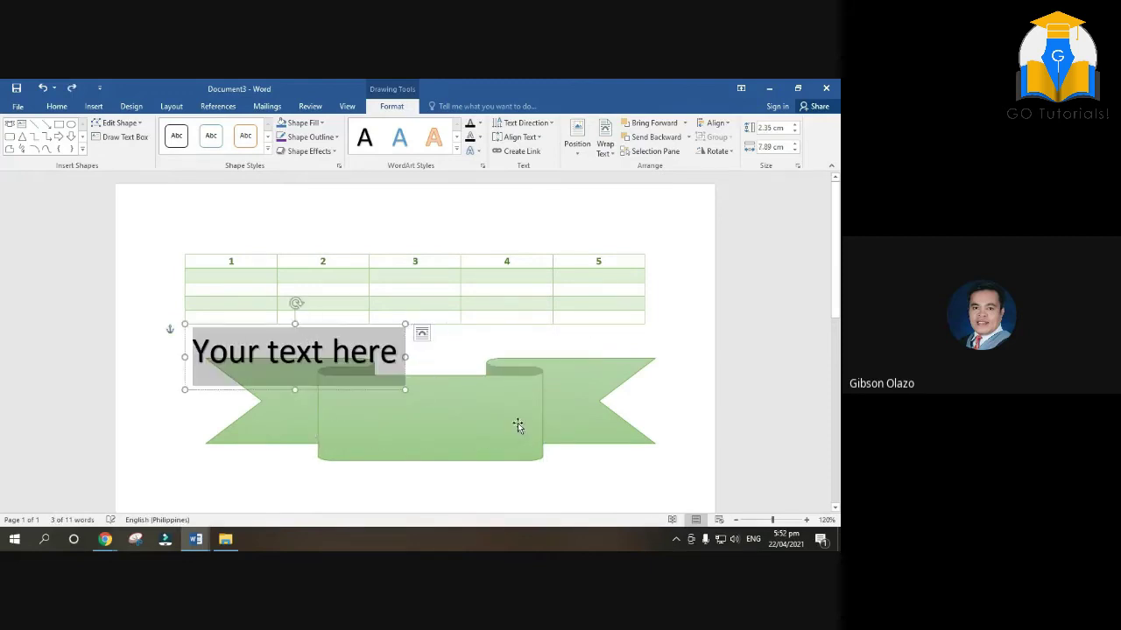
Step: Nudge the ribbon, drag the WordArt onto its centre, then undo the move
mouse_move(382, 396)
left_mouse_down()
mouse_move(468, 422)
mouse_move(369, 407)
left_mouse_up()
left_click(342, 324)
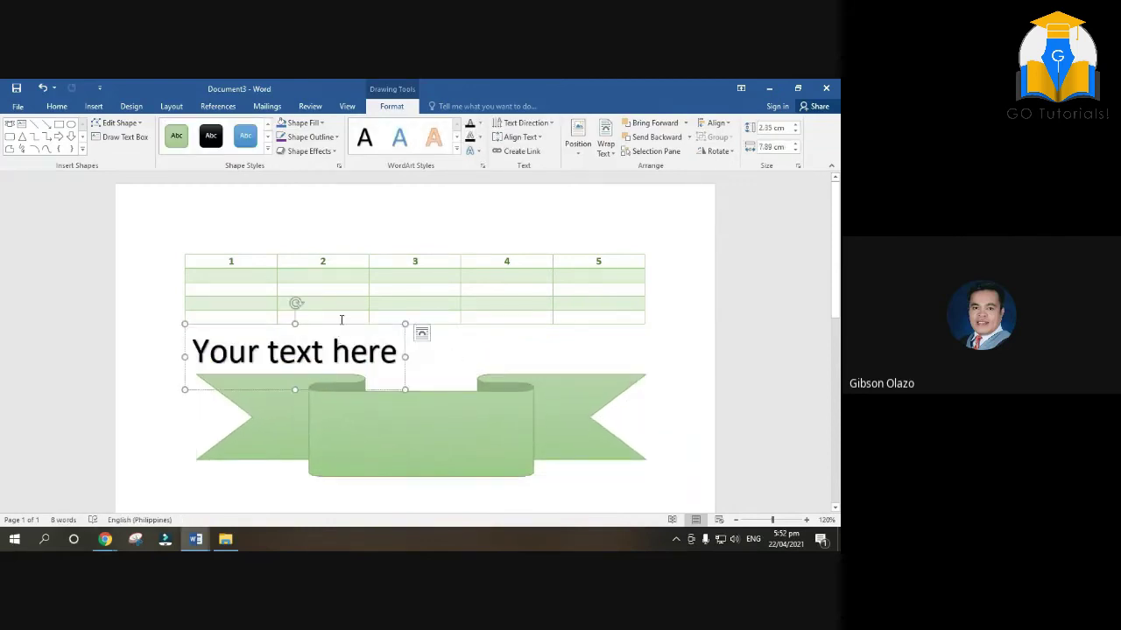
left_click_drag(215, 390, 330, 465)
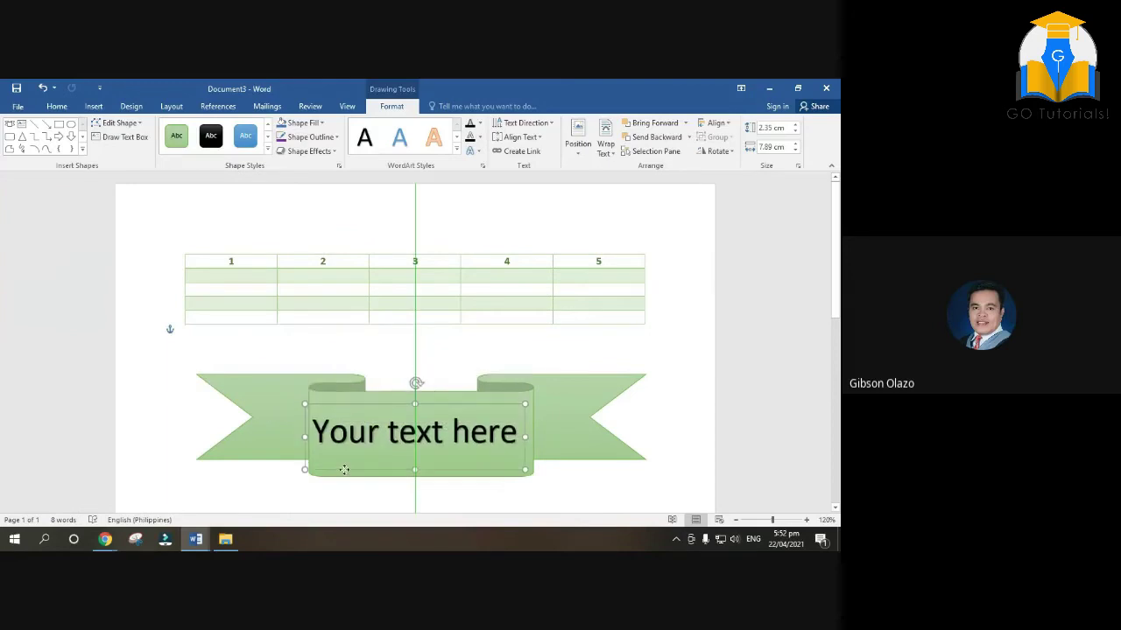
key("ctrl+z")
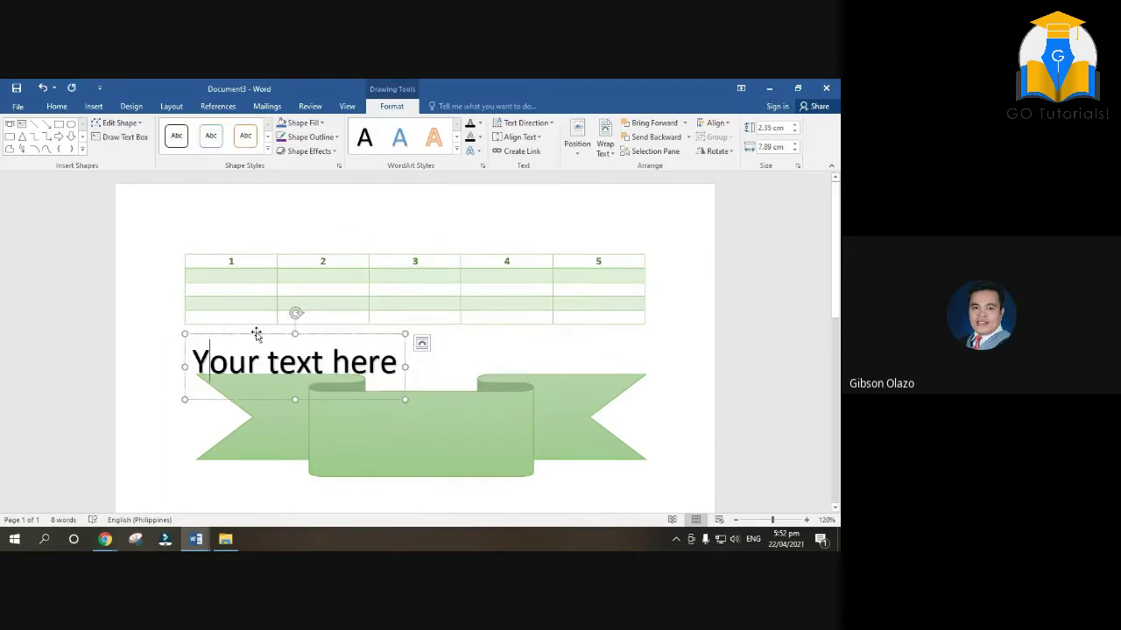
Step: Set the WordArt's wrapping to In Front of Text and drag it onto the ribbon's middle panel
left_click(256, 335)
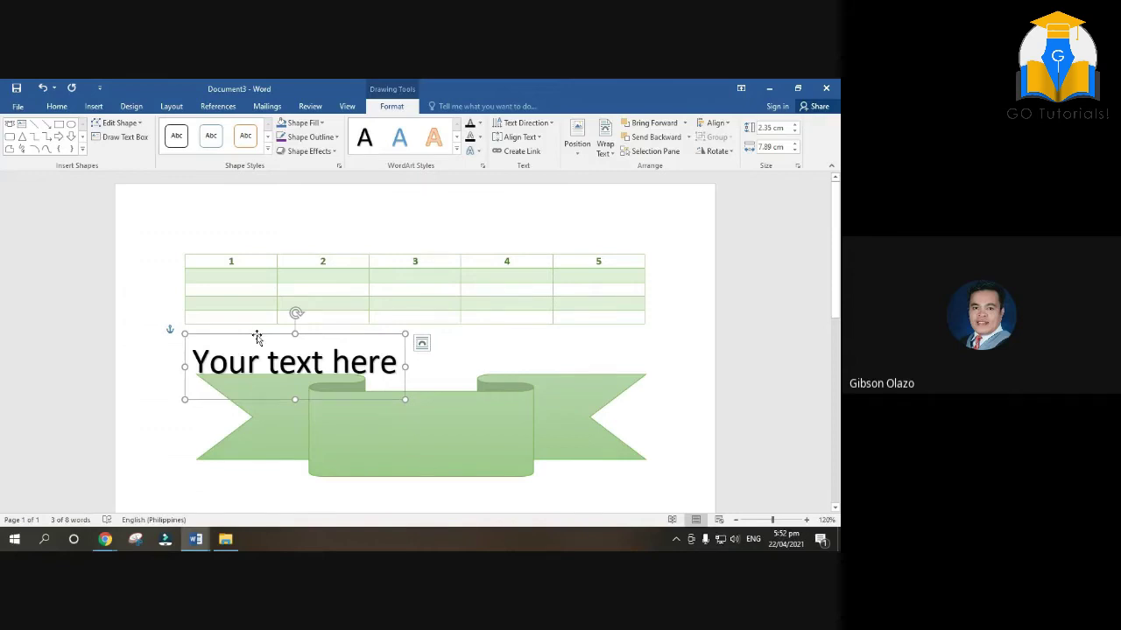
left_click(605, 138)
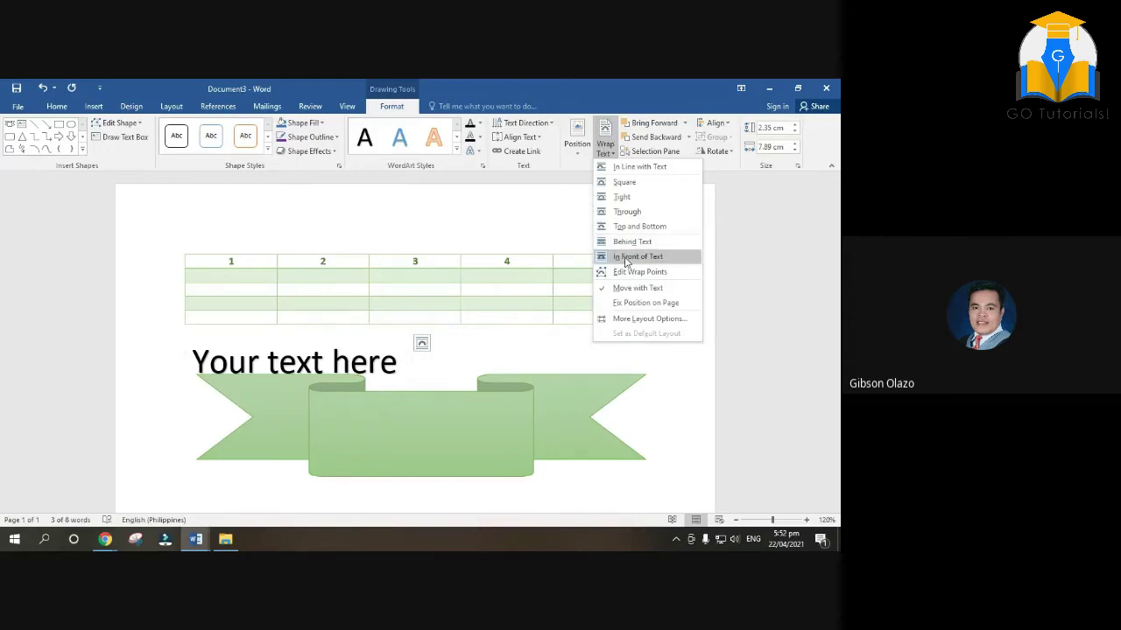
left_click(625, 256)
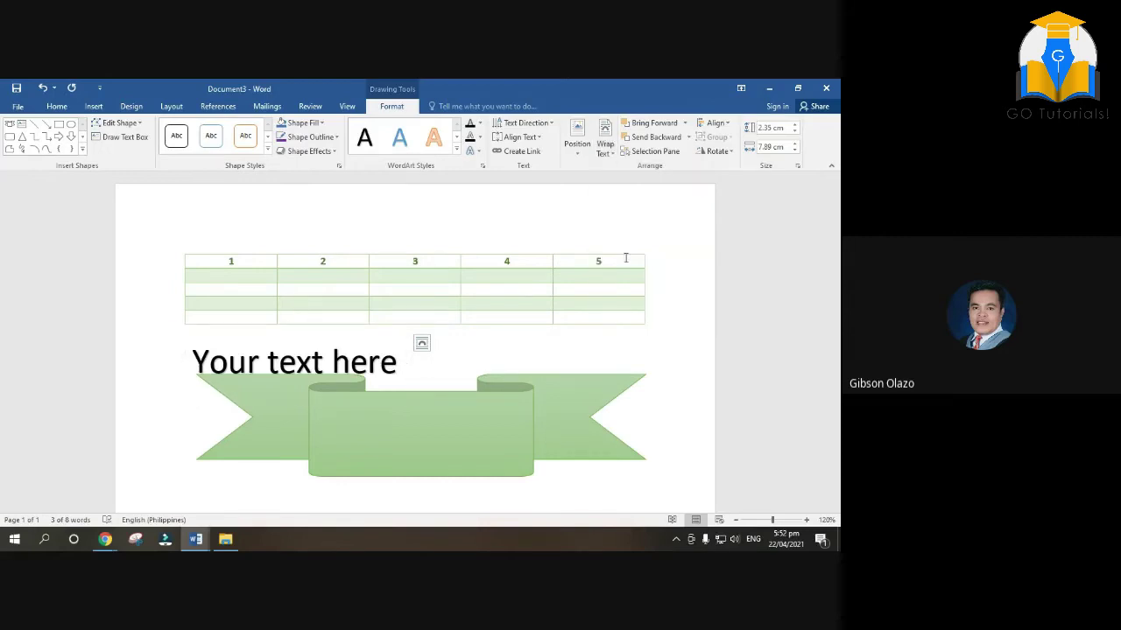
left_click_drag(316, 337, 441, 278)
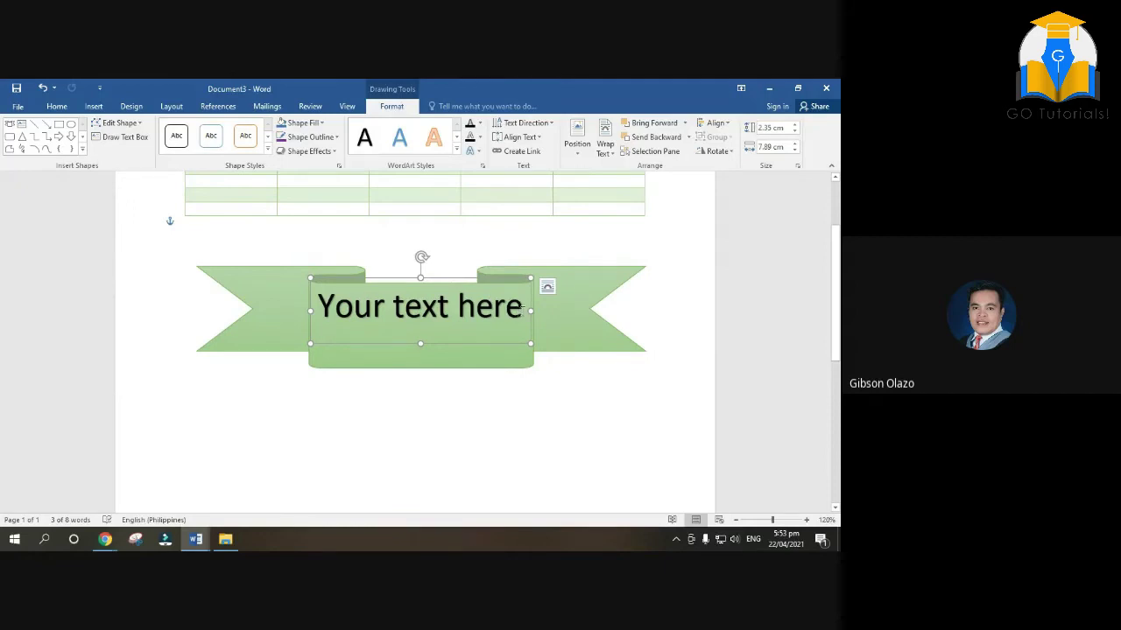
Step: Replace the placeholder WordArt text with 'WELCOME' and nudge it onto the ribbon's centre
key("BackSpace")
key("BackSpace")
key("BackSpace")
key("BackSpace")
key("BackSpace")
key("BackSpace")
key("BackSpace")
key("BackSpace")
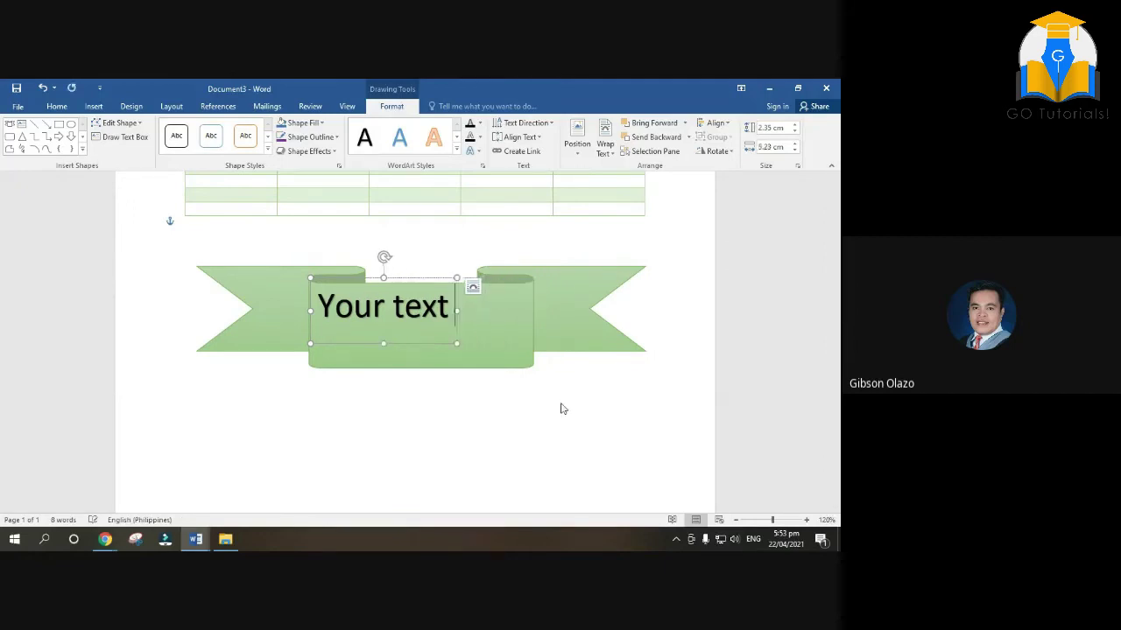
key("BackSpace")
key("BackSpace")
key("BackSpace")
key("BackSpace")
key("BackSpace")
key("BackSpace")
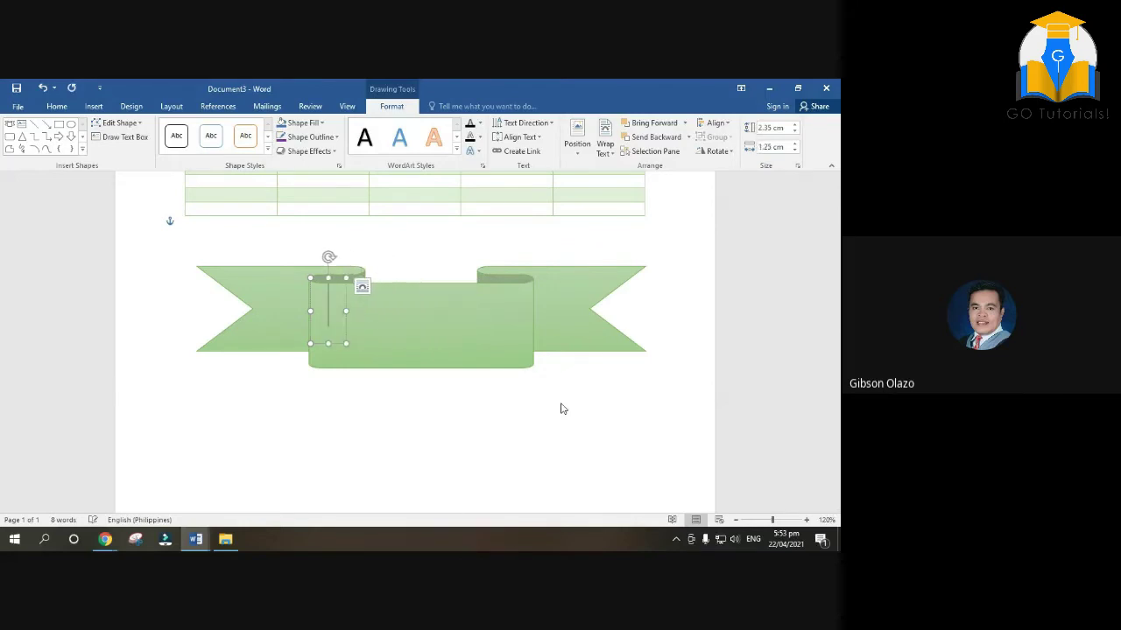
type("WELCOME")
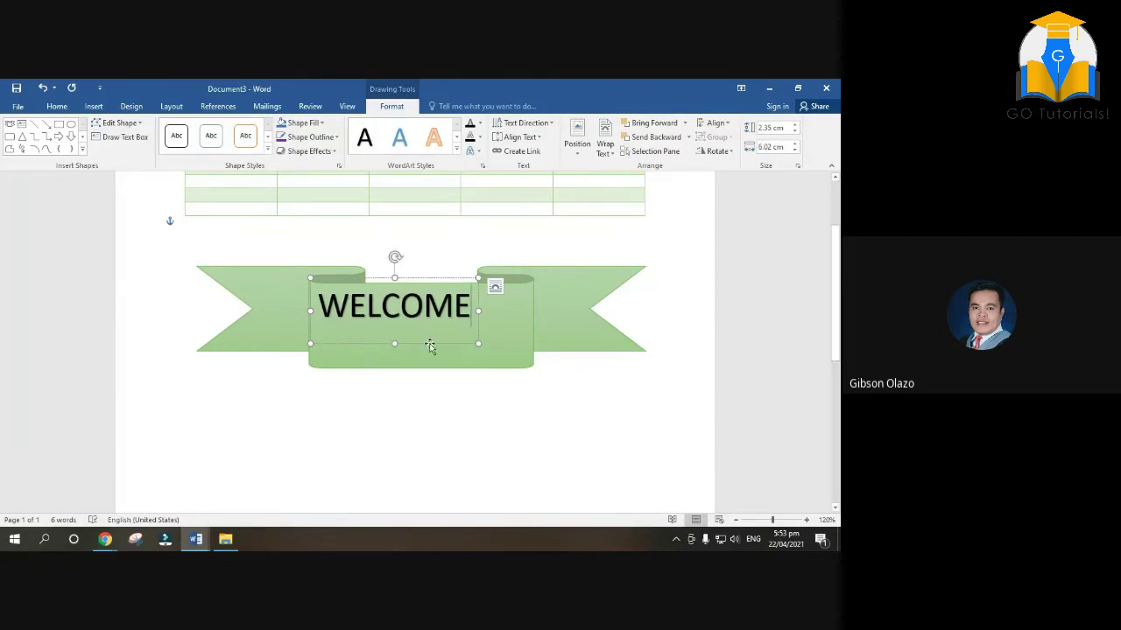
mouse_move(425, 345)
left_mouse_down()
mouse_move(456, 345)
mouse_move(421, 327)
left_mouse_up()
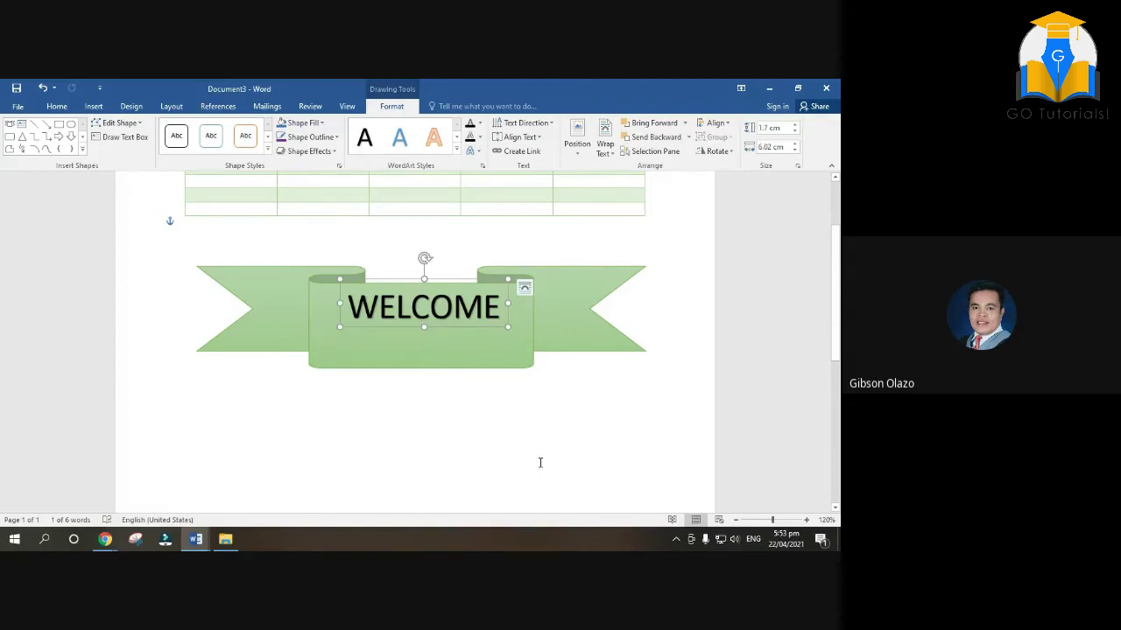
Step: Copy the WELCOME text box, paste it with Keep Source Formatting and drag it under WELCOME
left_click(57, 107)
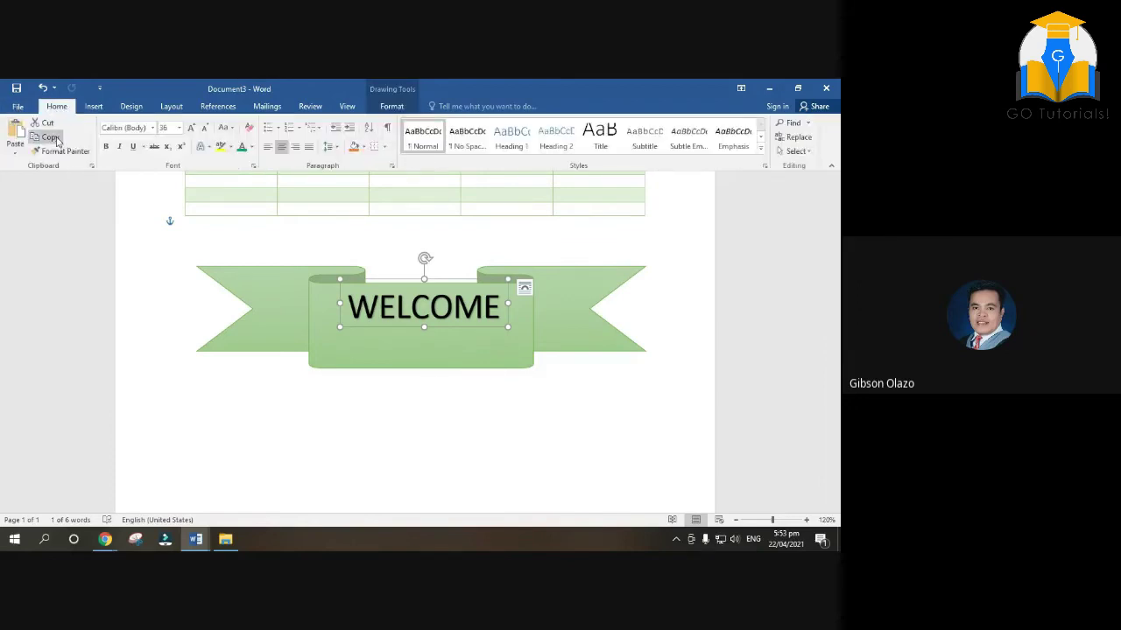
right_click(396, 328)
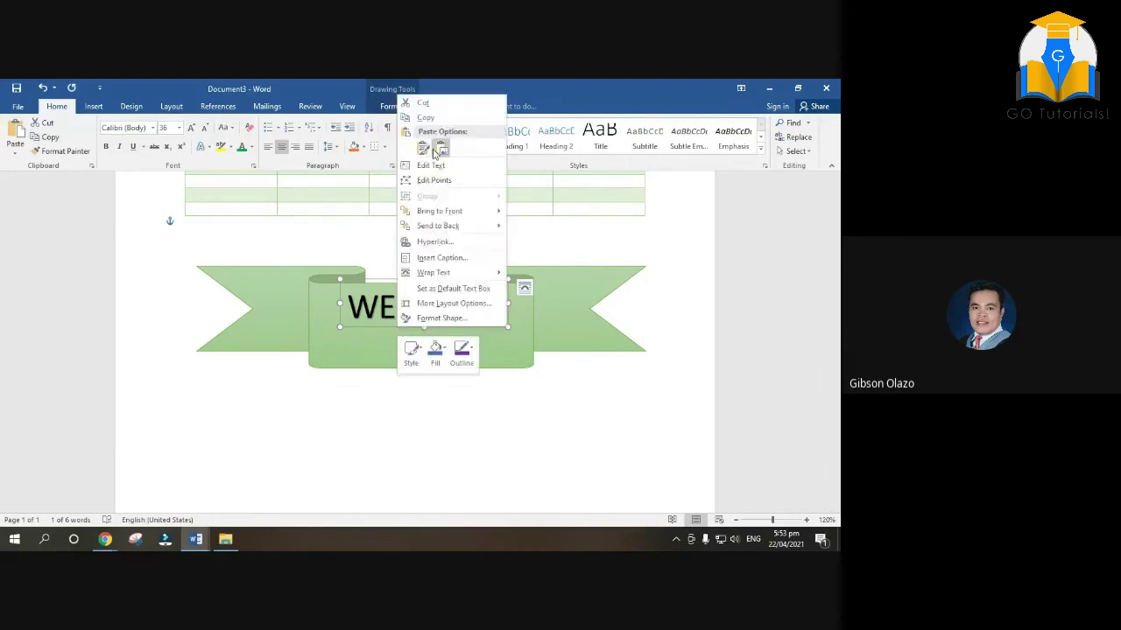
left_click(429, 115)
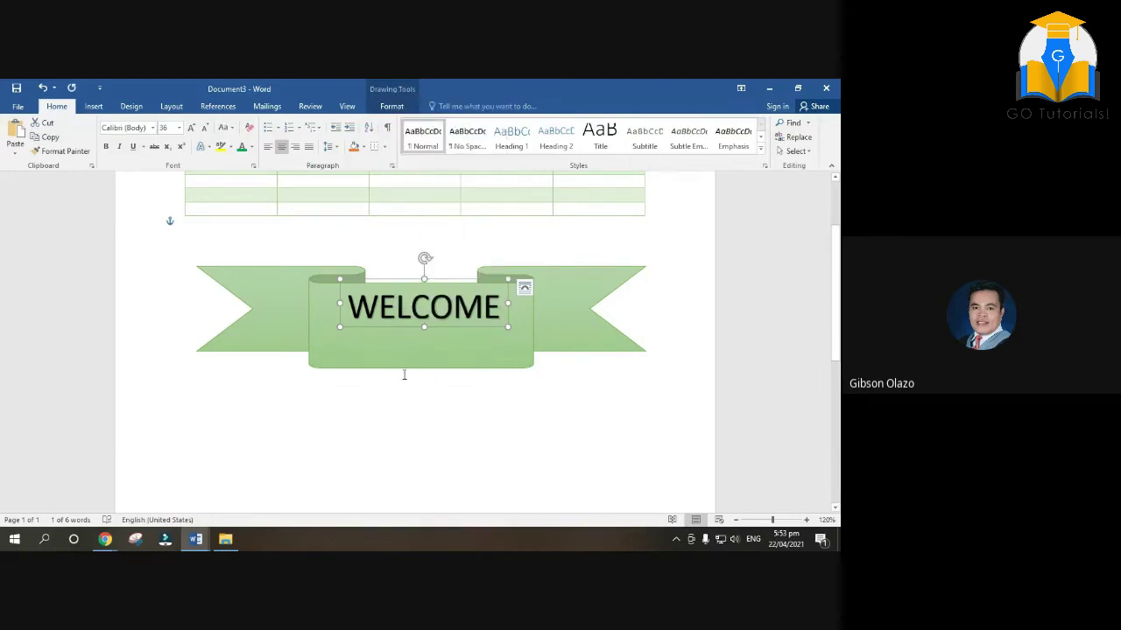
left_click(403, 351)
left_click(415, 380)
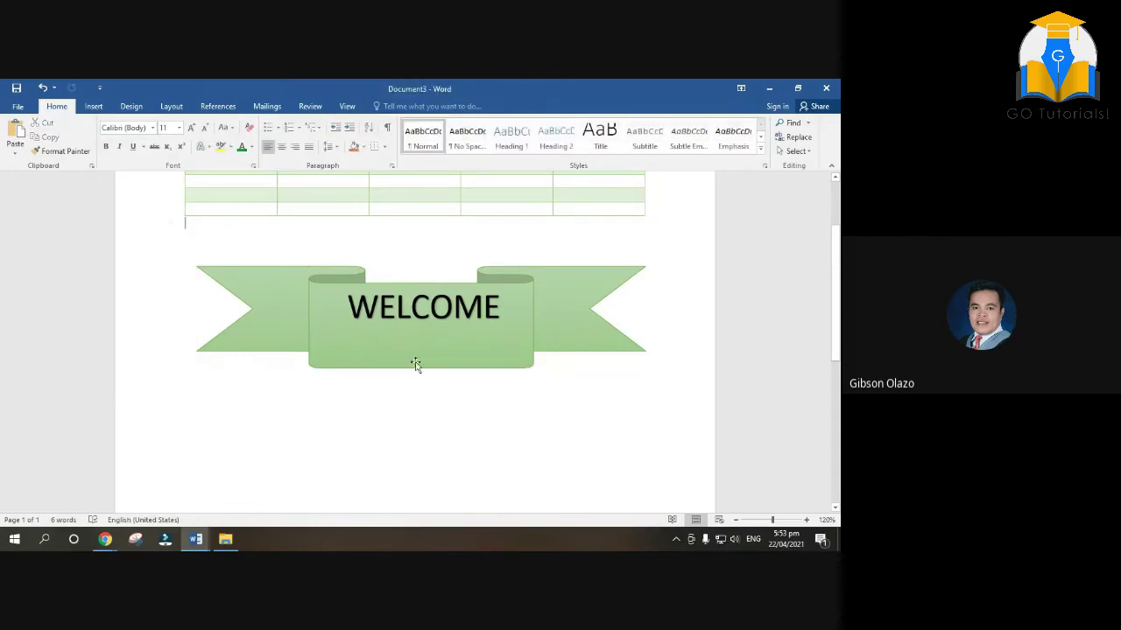
right_click(412, 388)
left_click(439, 271)
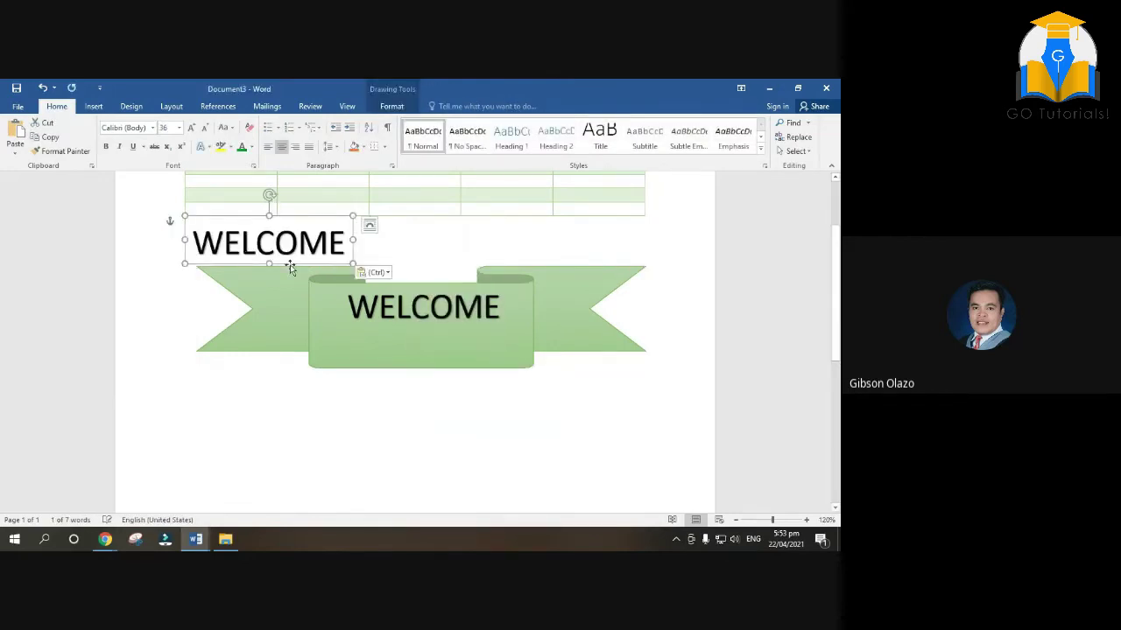
left_click_drag(290, 265, 455, 363)
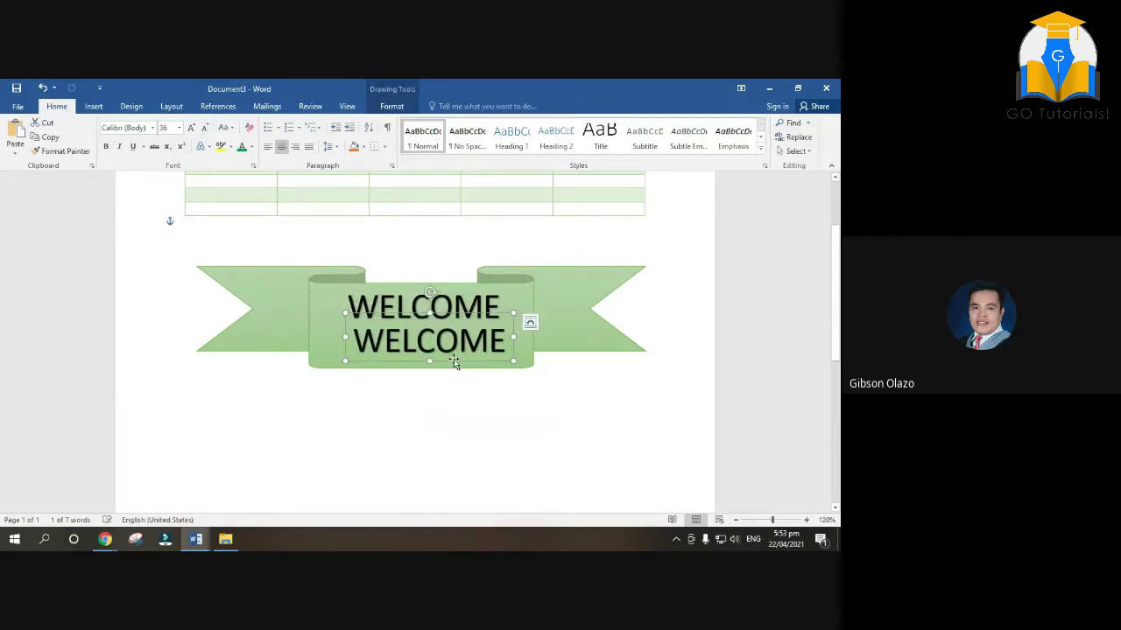
Step: Replace the copy's text with TO and shrink its text box
left_click(502, 345)
key("BackSpace")
key("BackSpace")
key("BackSpace")
key("BackSpace")
key("BackSpace")
key("BackSpace")
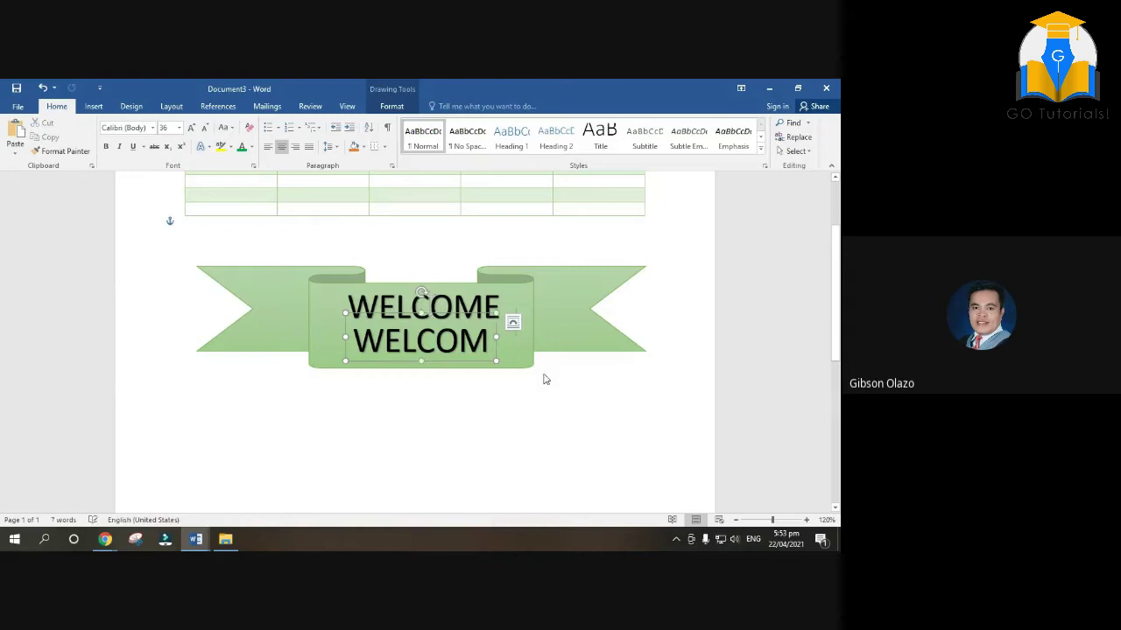
key("BackSpace")
type("TO")
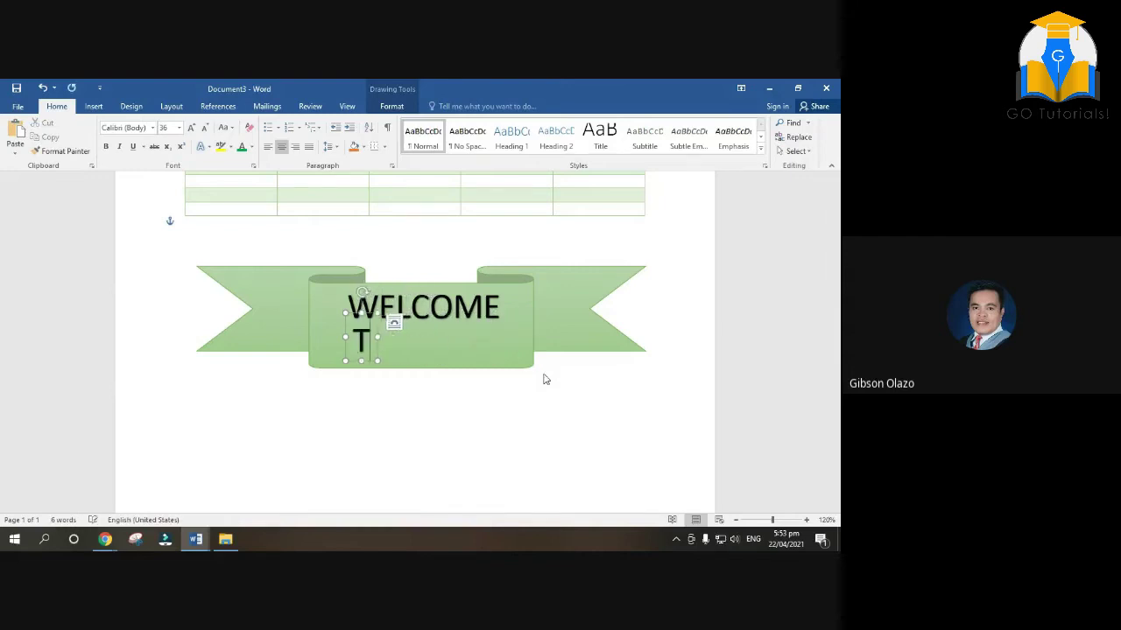
left_click_drag(390, 311, 437, 315)
left_click(405, 308)
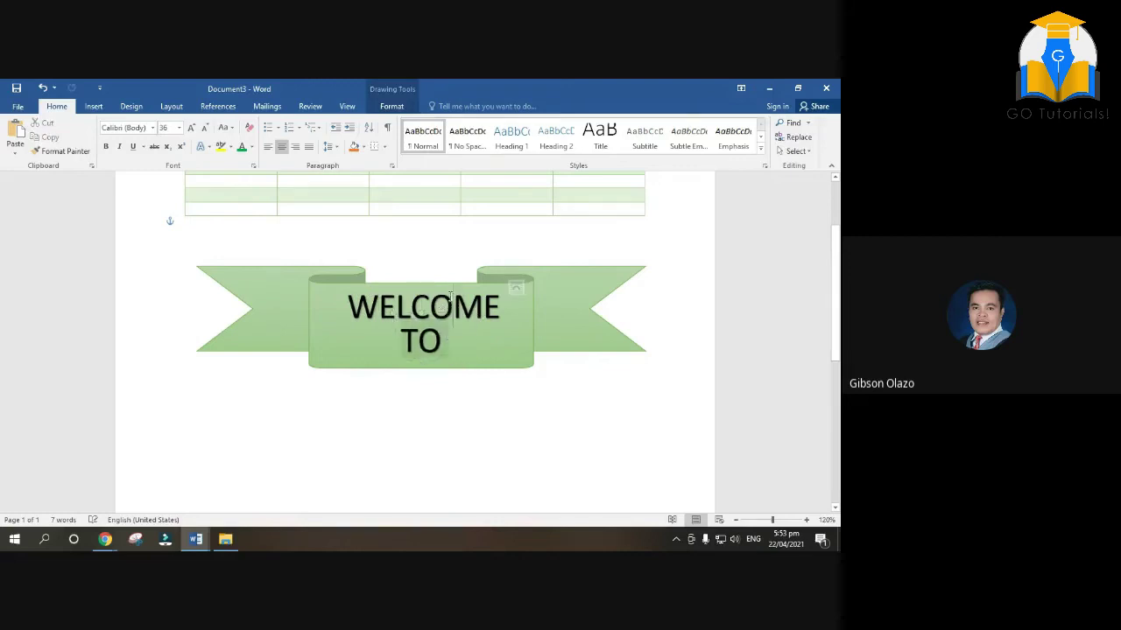
left_click(423, 346)
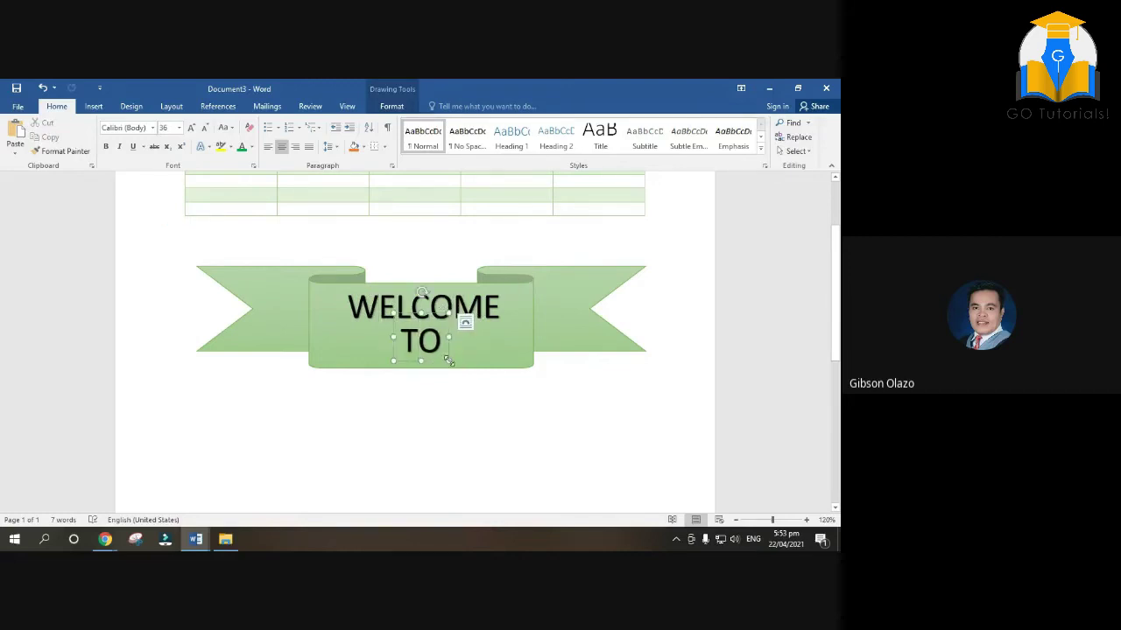
mouse_move(448, 361)
left_mouse_down()
mouse_move(443, 353)
mouse_move(454, 361)
left_mouse_up()
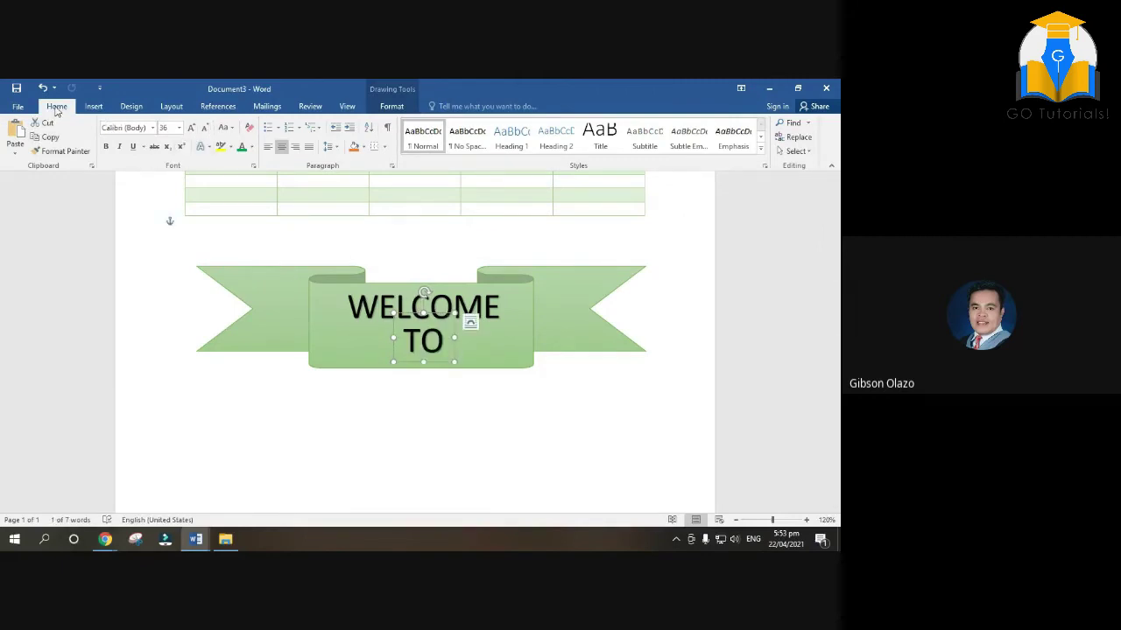
Step: Reduce TO to 22 pt with three Decrease Font Size steps
left_click(204, 130)
left_click(204, 130)
left_click(204, 130)
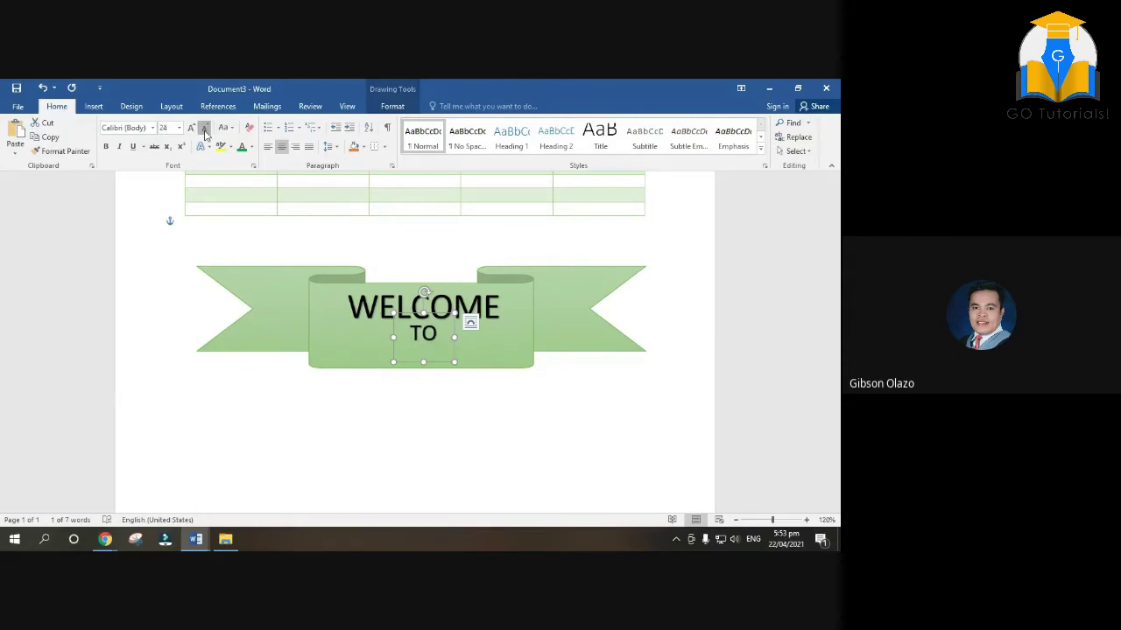
left_click(204, 129)
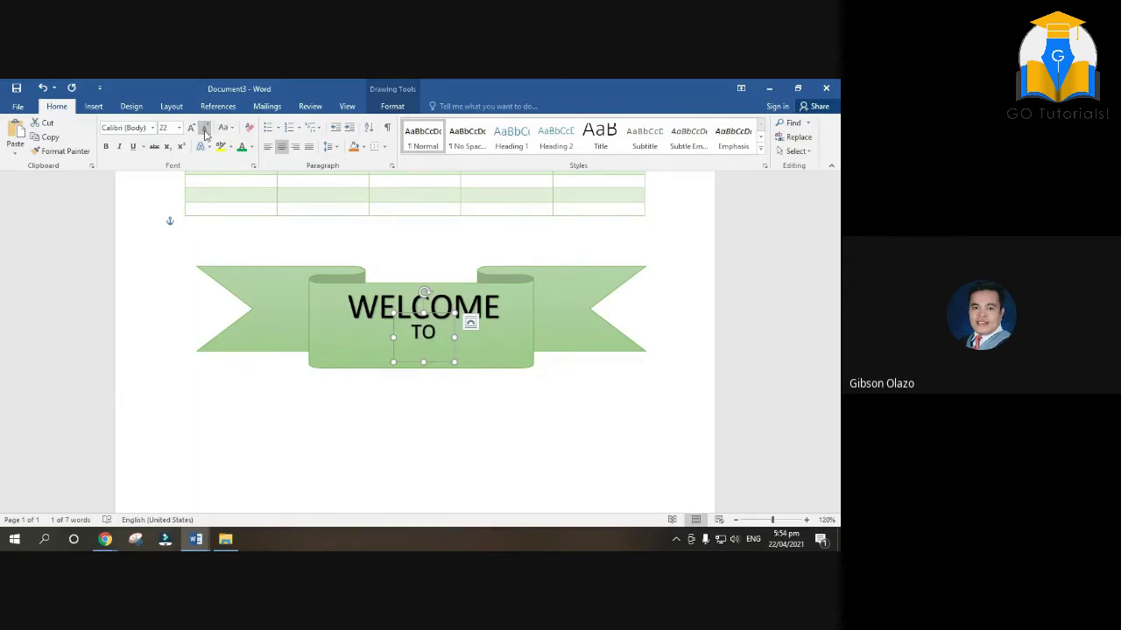
Step: Select the WELCOME text box as an object and copy it
left_click(450, 380)
left_click(494, 308)
left_click(496, 329)
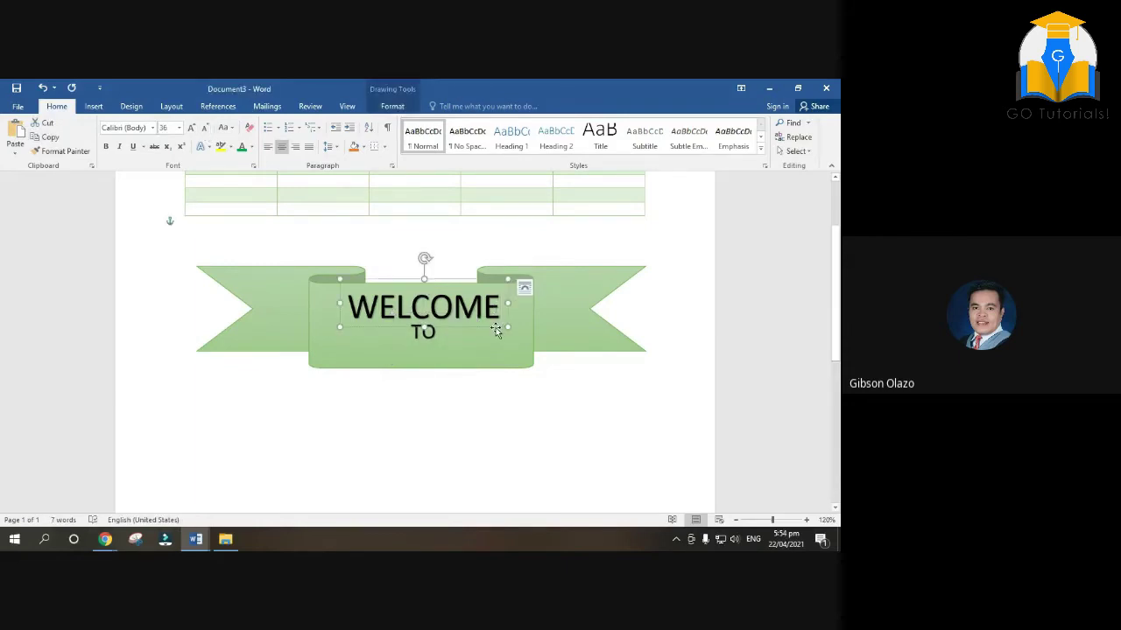
right_click(496, 329)
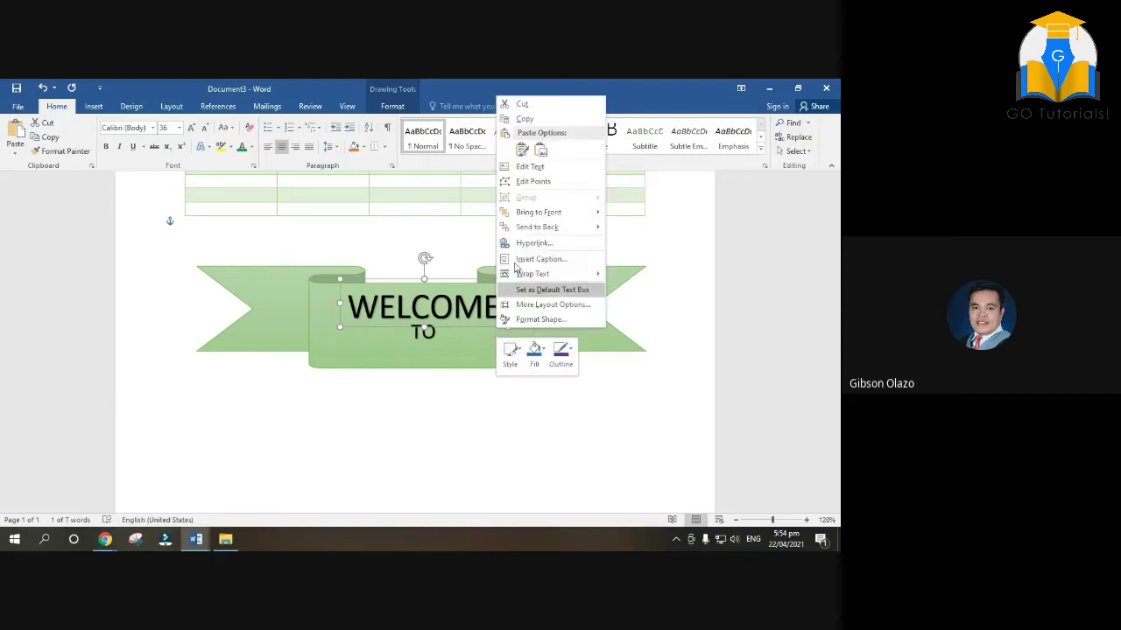
left_click(521, 151)
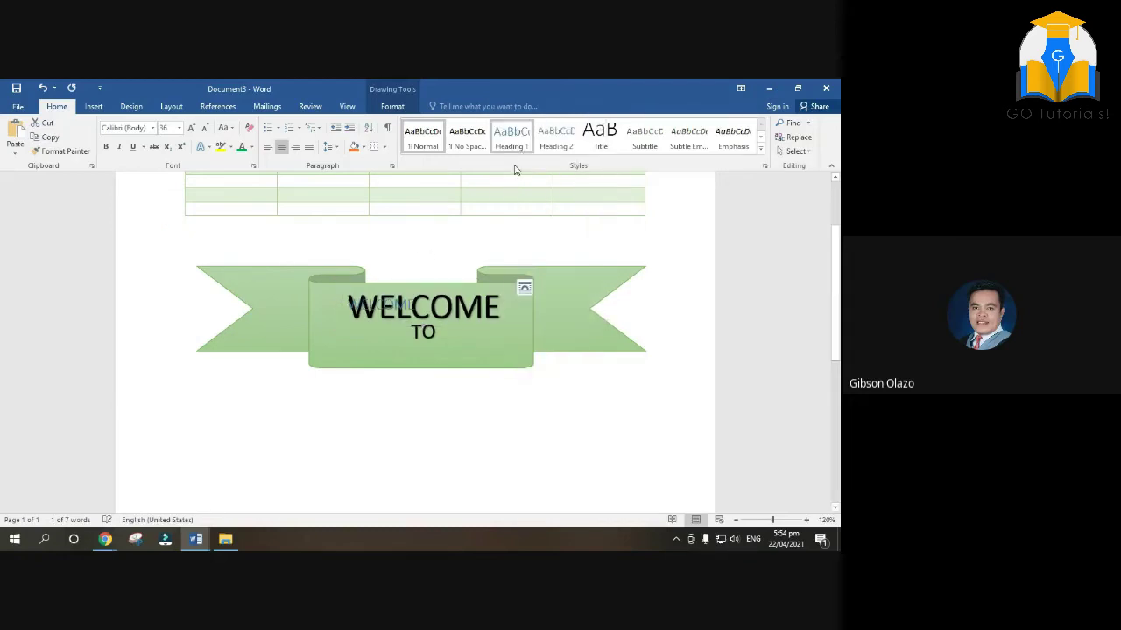
right_click(468, 325)
left_click(495, 127)
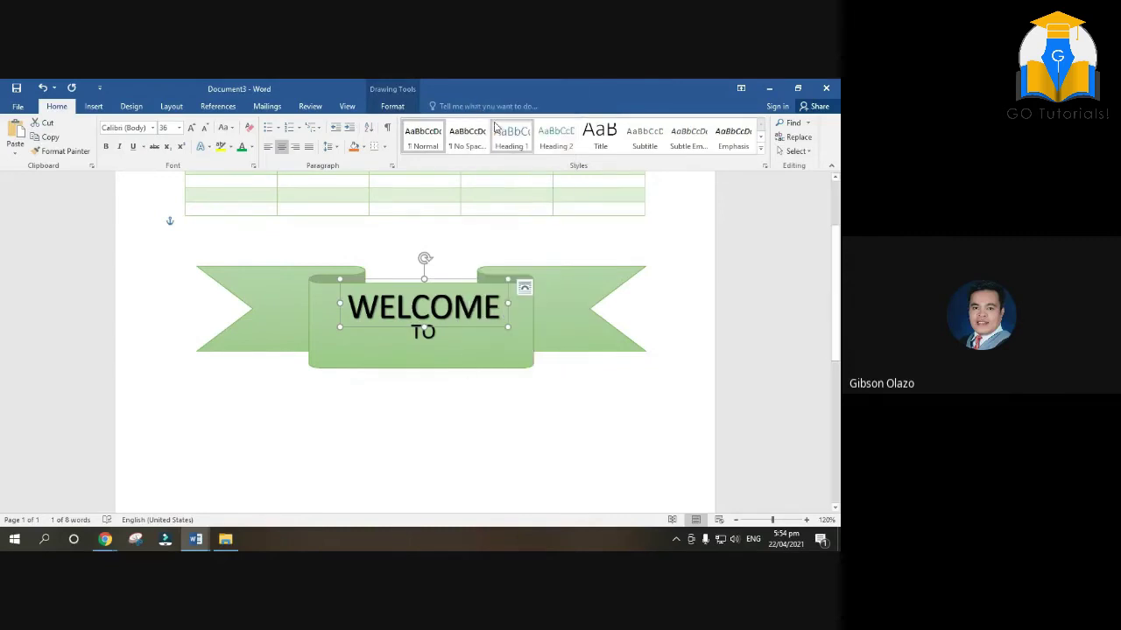
Step: Paste another WELCOME copy with source formatting and drag it below TO
right_click(480, 366)
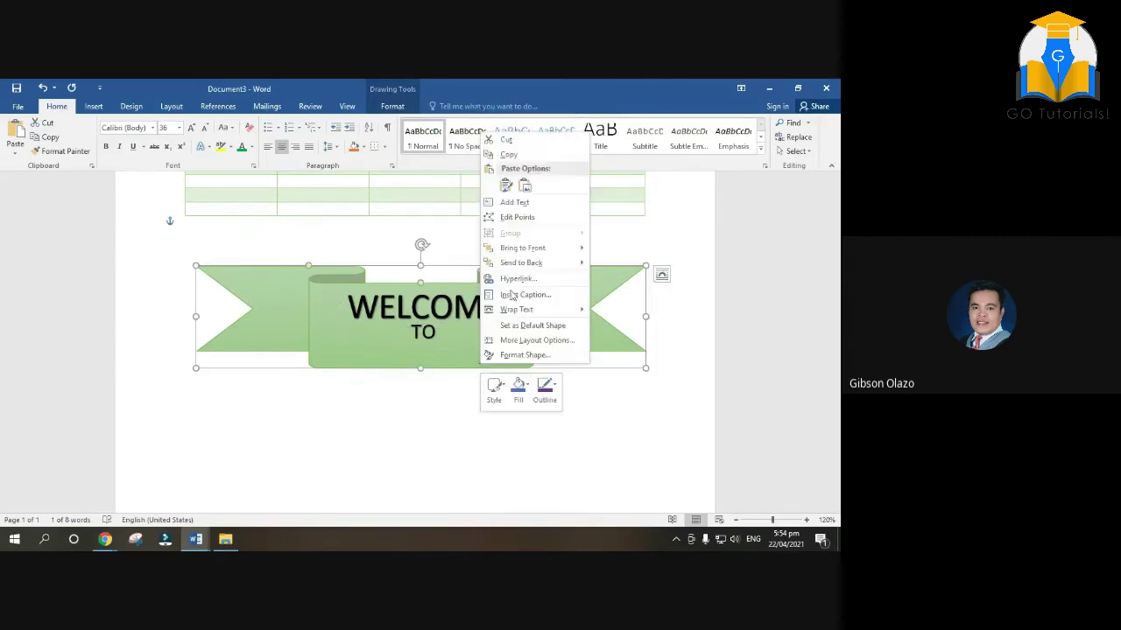
left_click(506, 193)
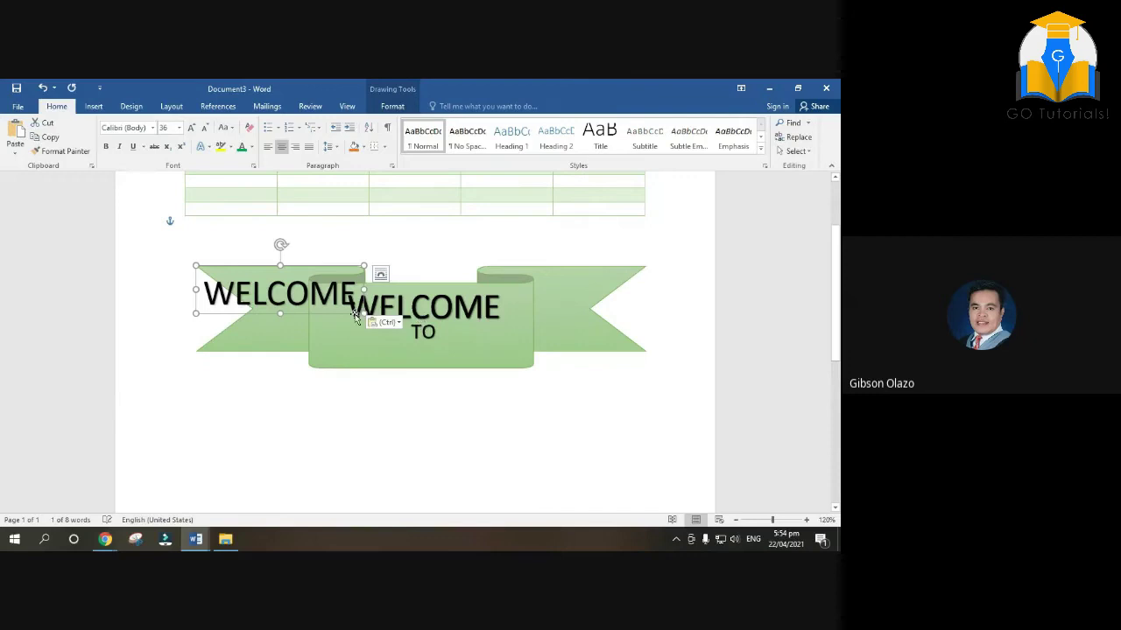
left_click_drag(342, 317, 492, 373)
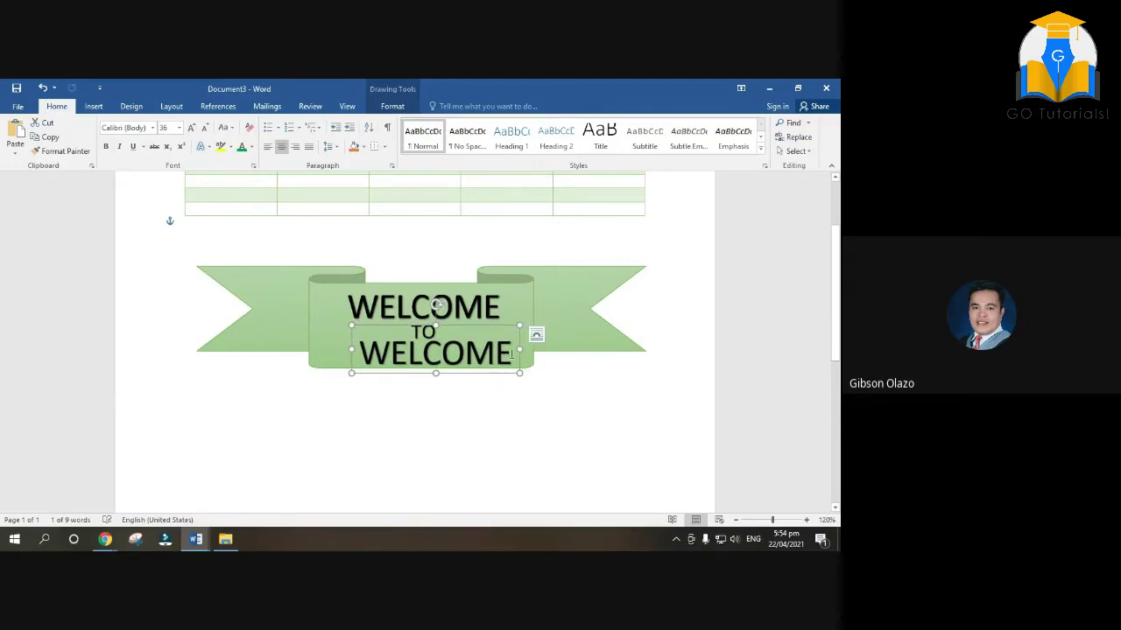
Step: Retype the copy as PMI COLLEGES, widen it to one line and centre it
key("BackSpace")
key("BackSpace")
key("BackSpace")
key("BackSpace")
key("BackSpace")
key("BackSpace")
key("BackSpace")
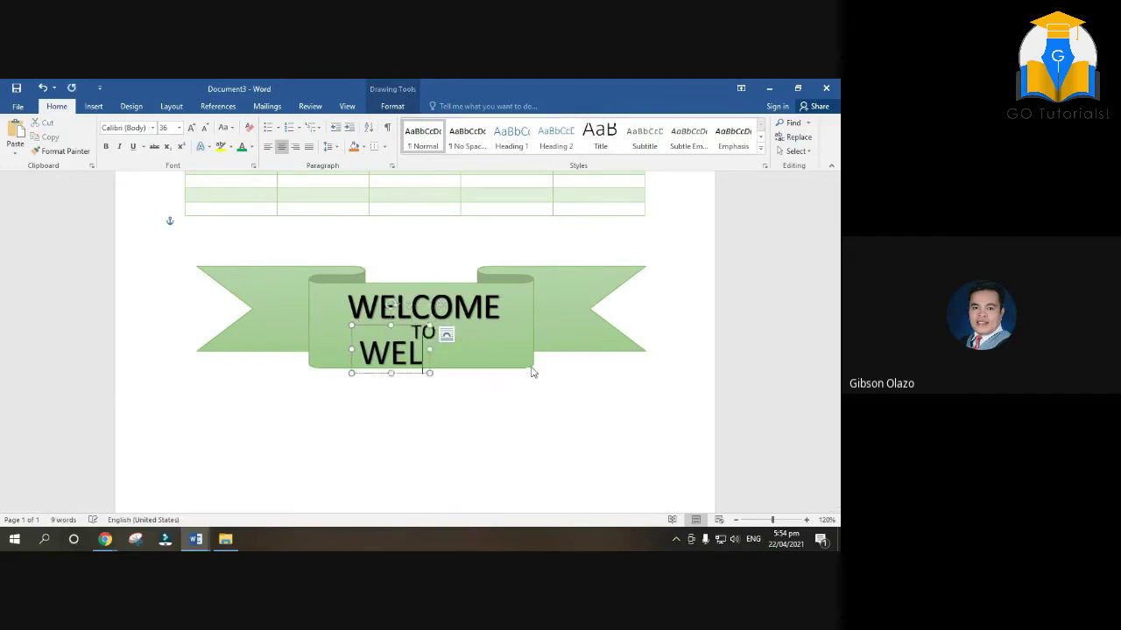
type("P")
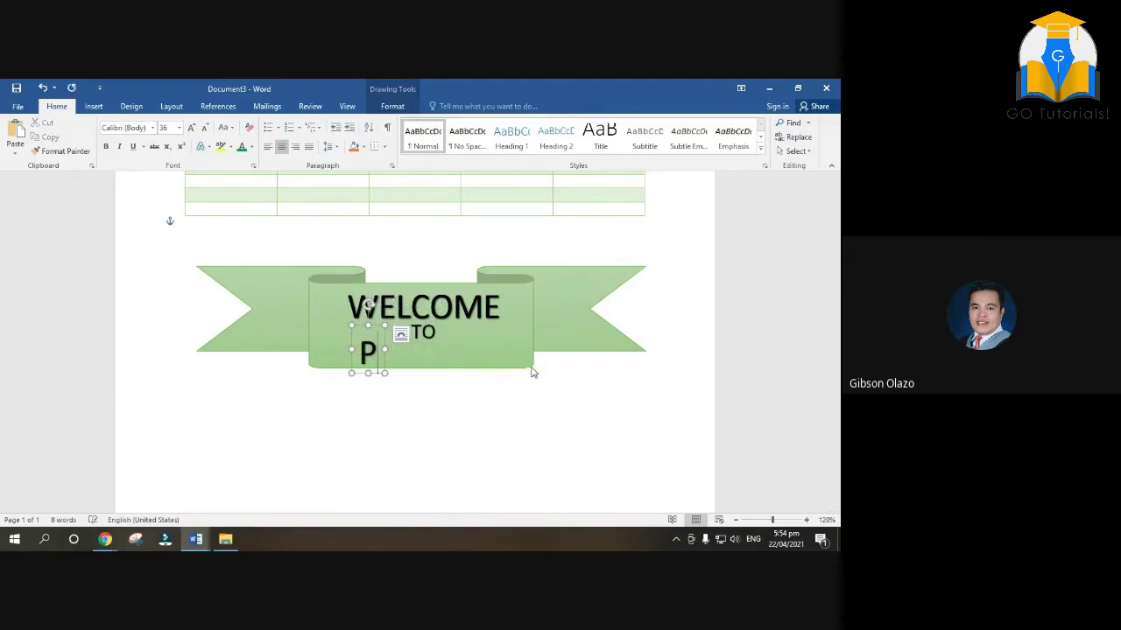
type("MI COL;")
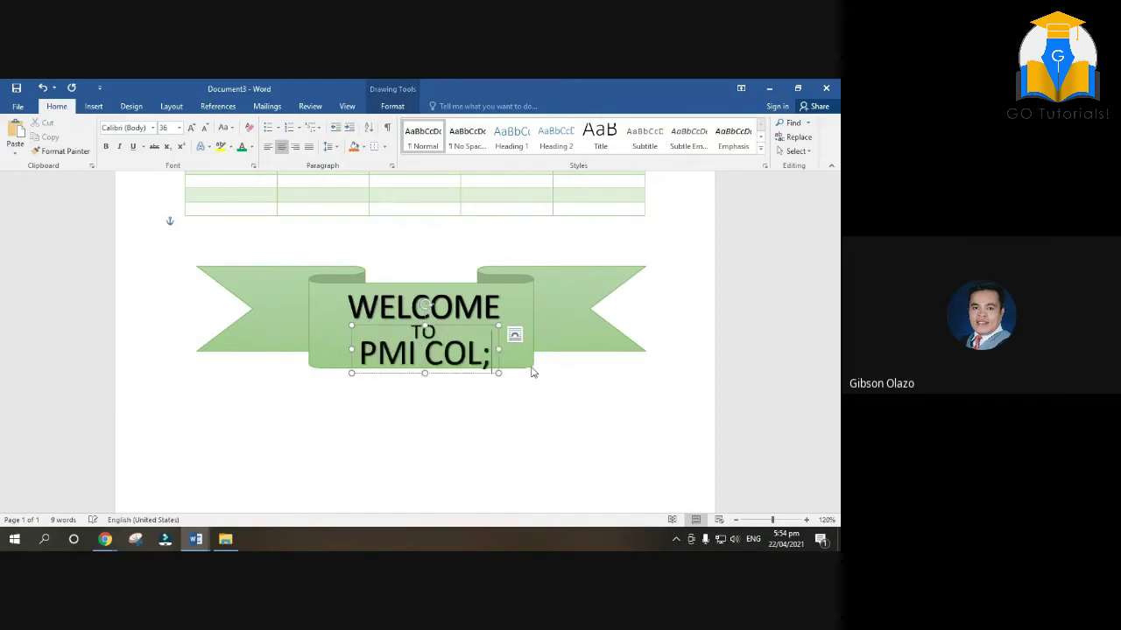
key("BackSpace")
type("LEGES")
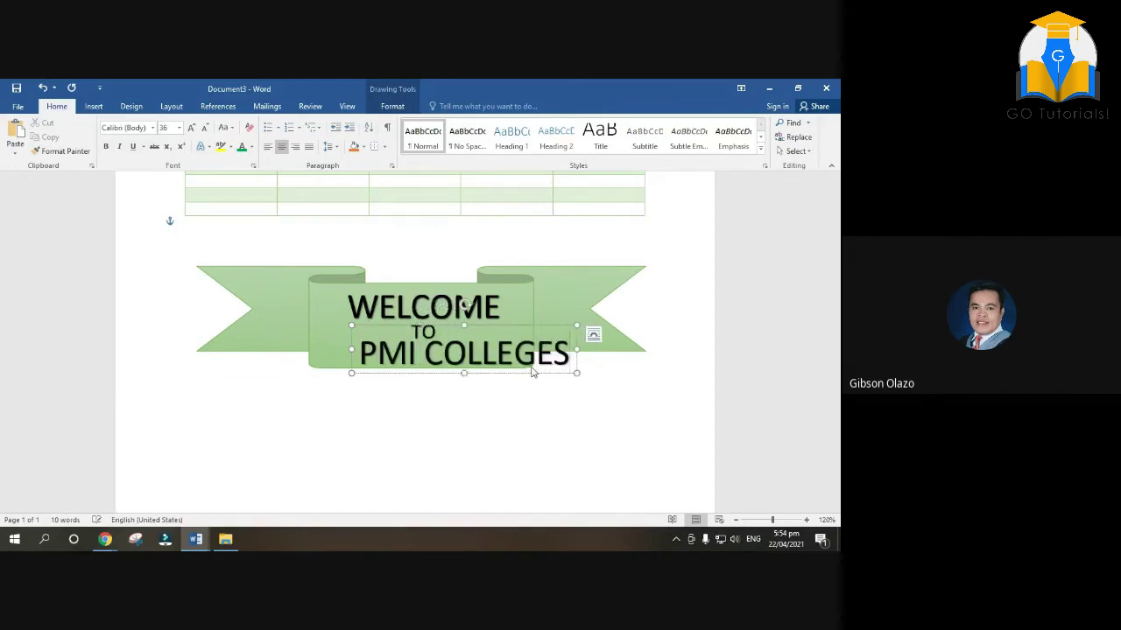
mouse_move(577, 325)
left_mouse_down()
mouse_move(560, 329)
mouse_move(571, 333)
mouse_move(576, 320)
left_mouse_up()
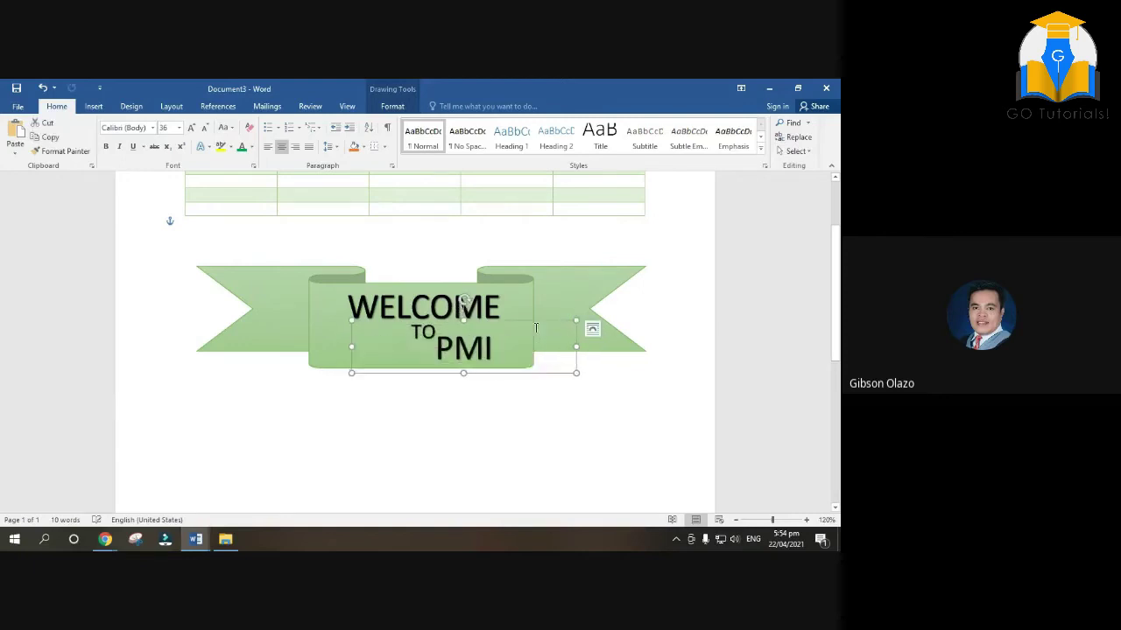
left_click_drag(351, 346, 337, 349)
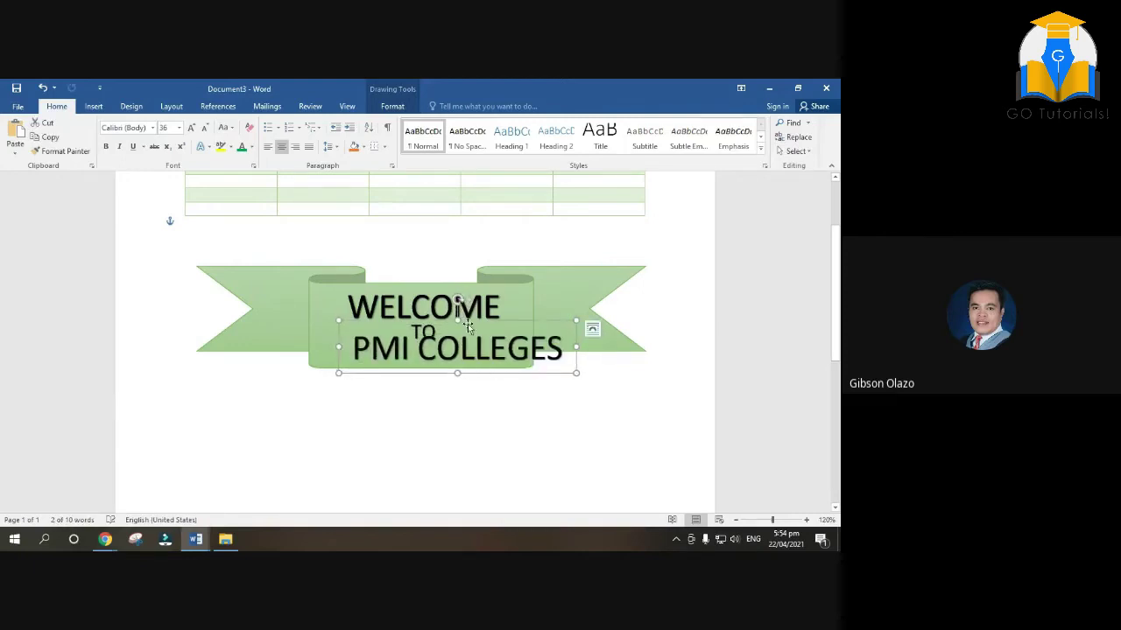
left_click_drag(477, 321, 449, 323)
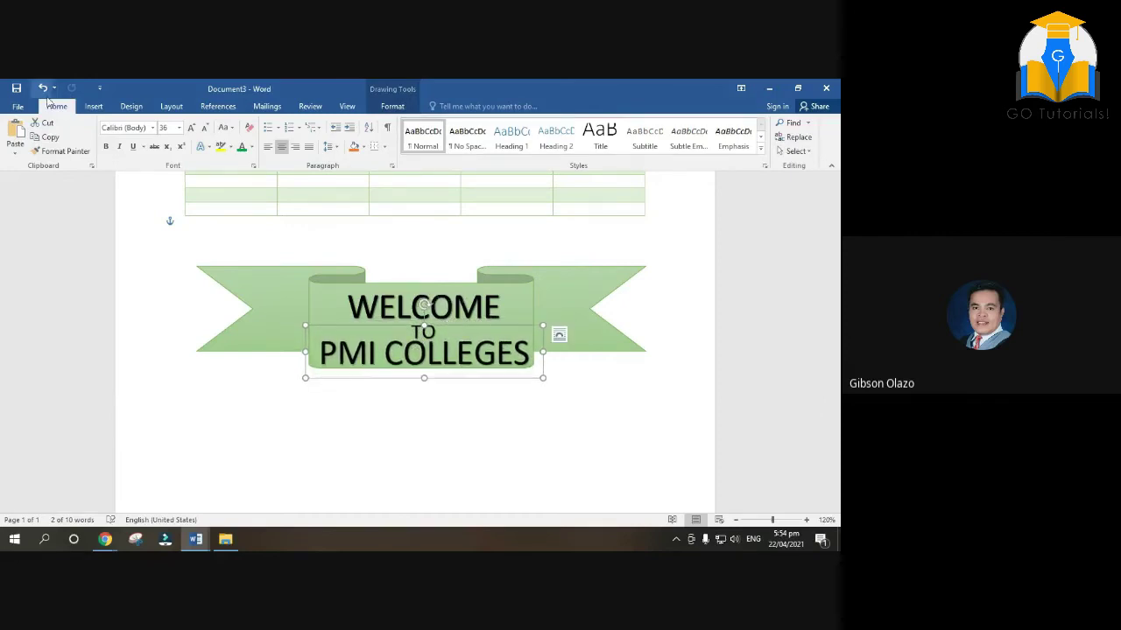
Step: Make PMI COLLEGES smaller and nudge the TO / PMI COLLEGES box slightly down-right
left_click(205, 128)
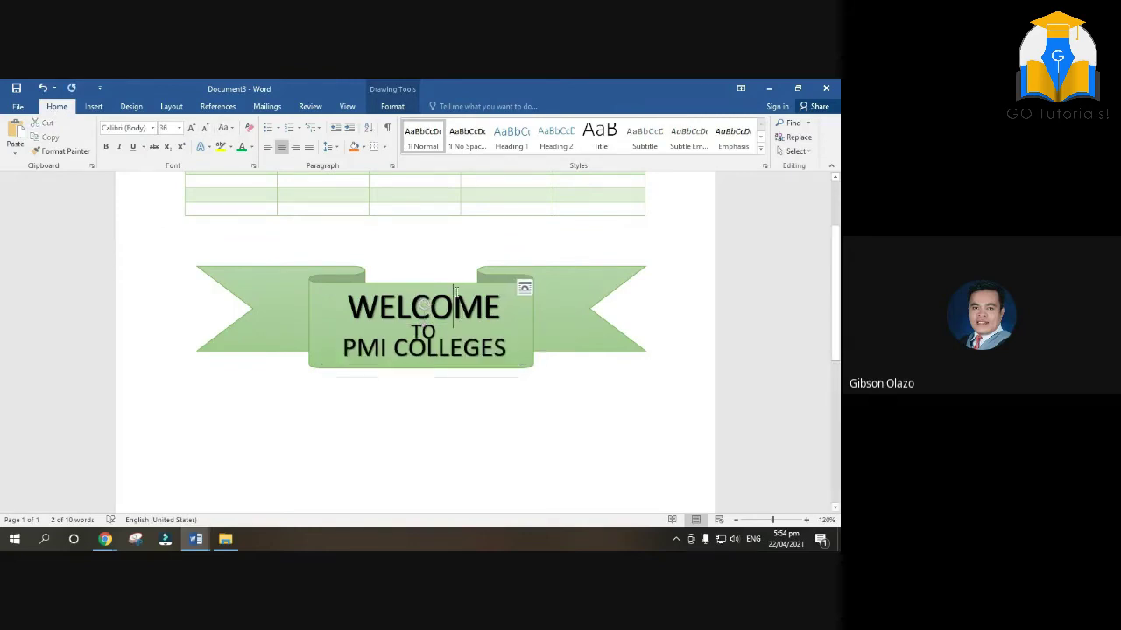
left_click(461, 346)
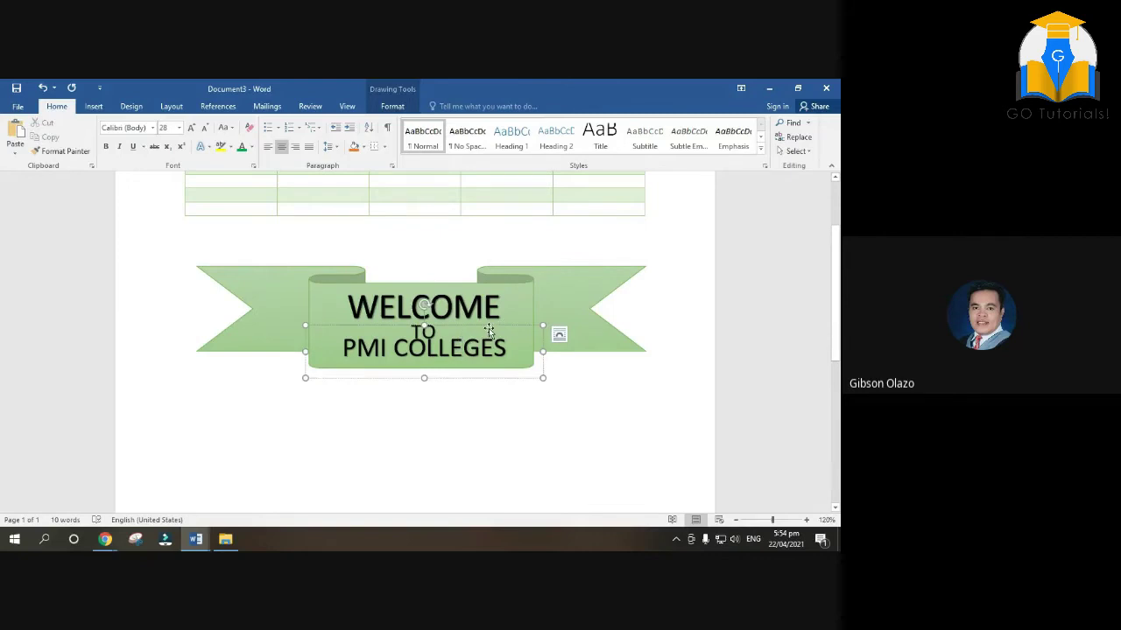
left_click_drag(488, 328, 496, 335)
left_click(488, 306)
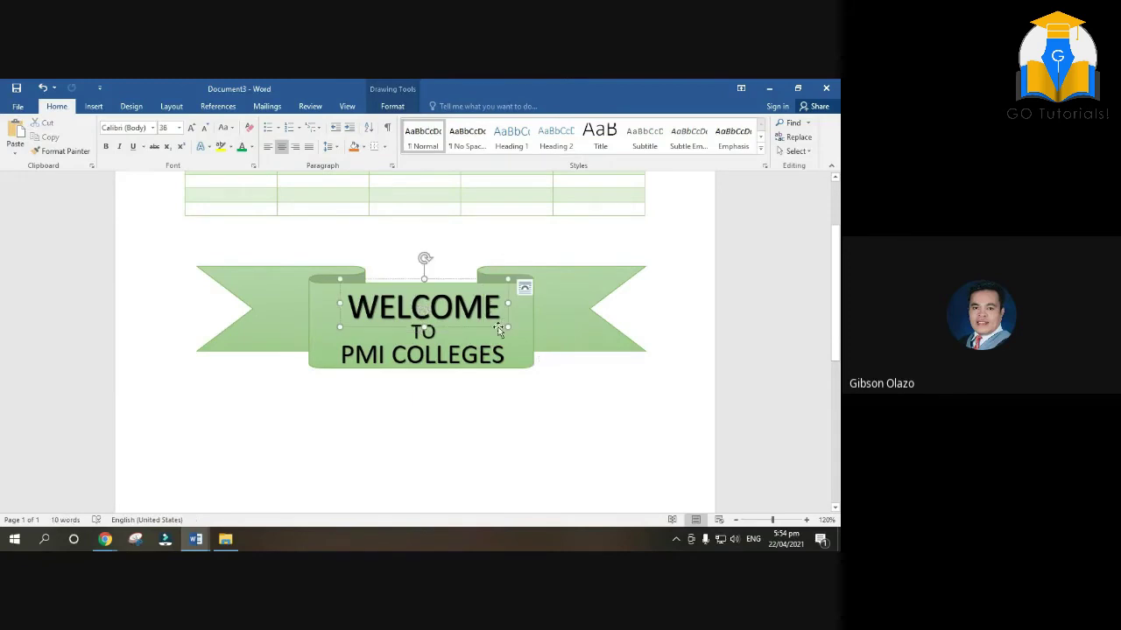
left_click(575, 392)
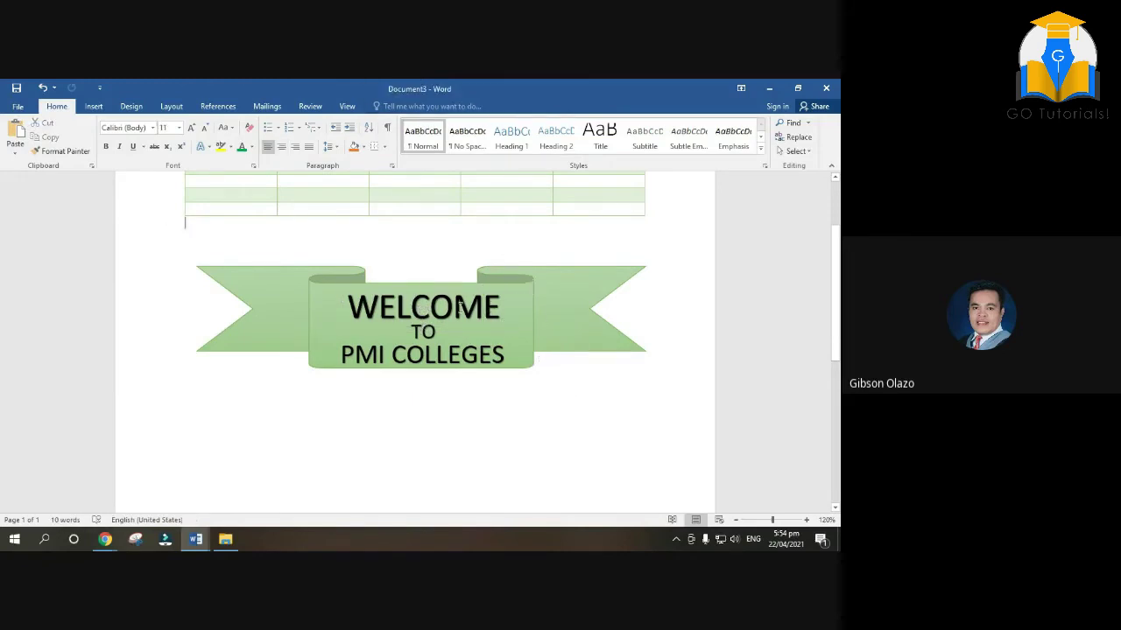
left_click(492, 329)
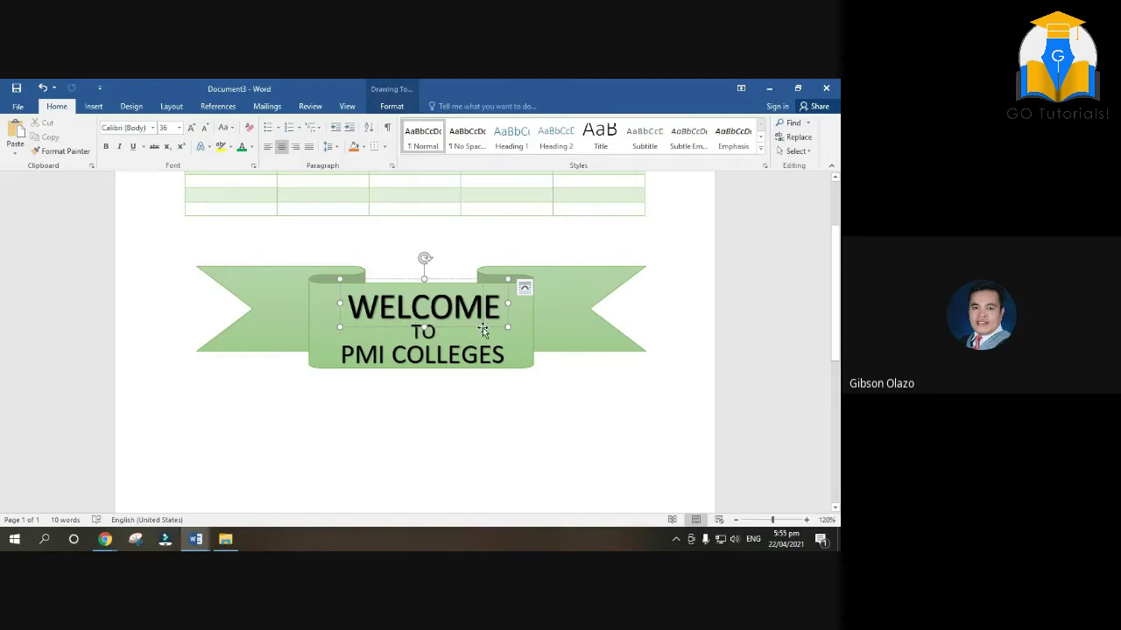
Step: Colour WELCOME red with Font Color
left_click(242, 147)
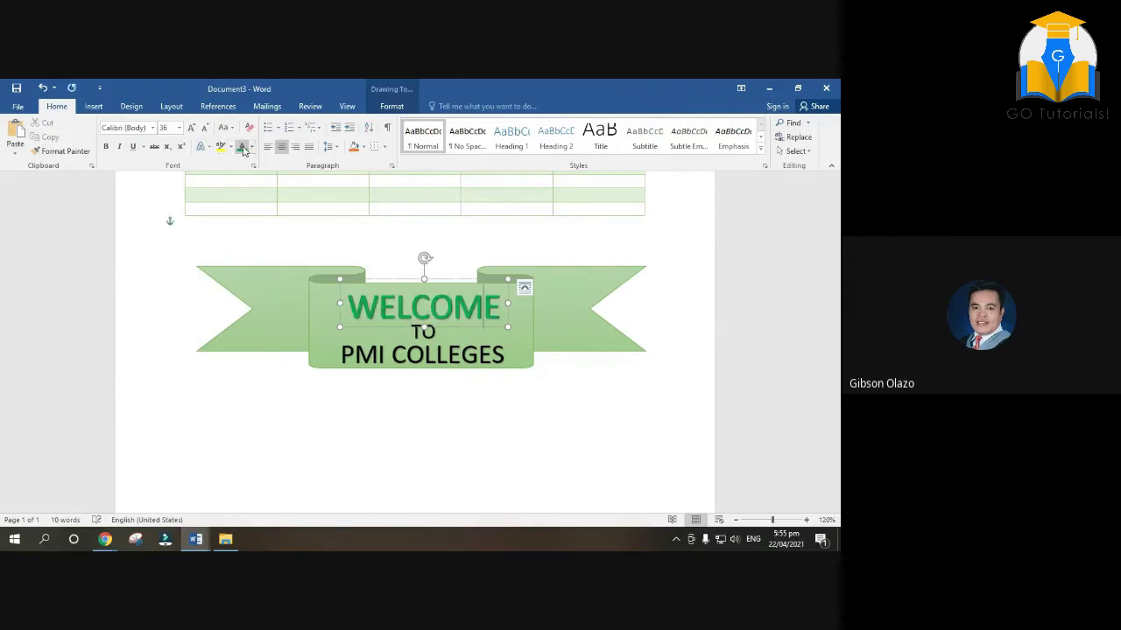
left_click(252, 148)
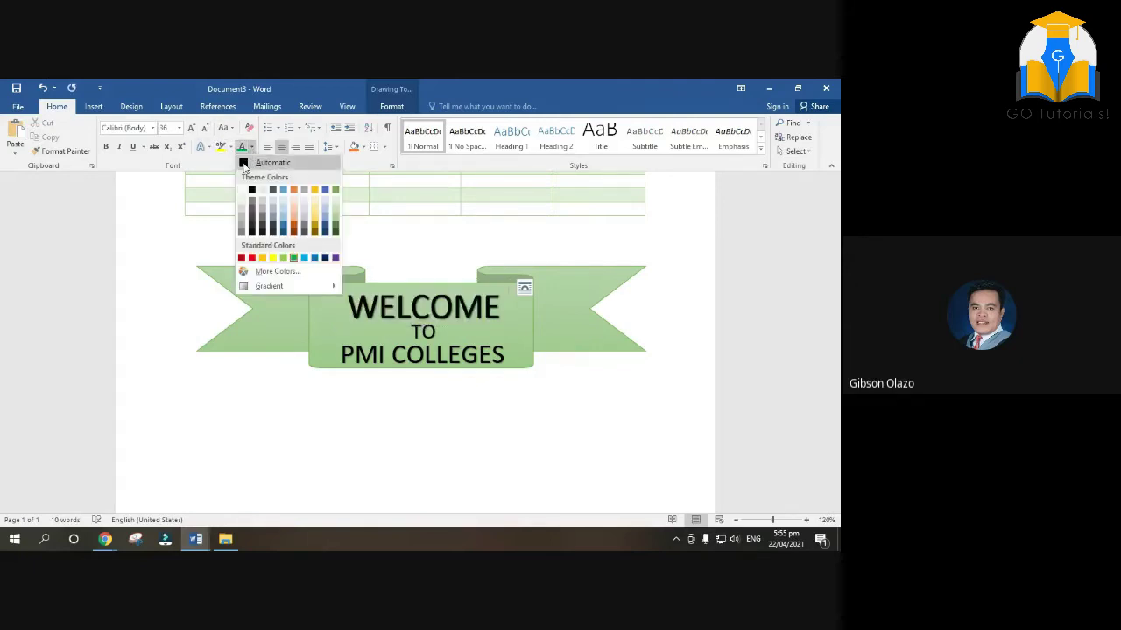
left_click(404, 284)
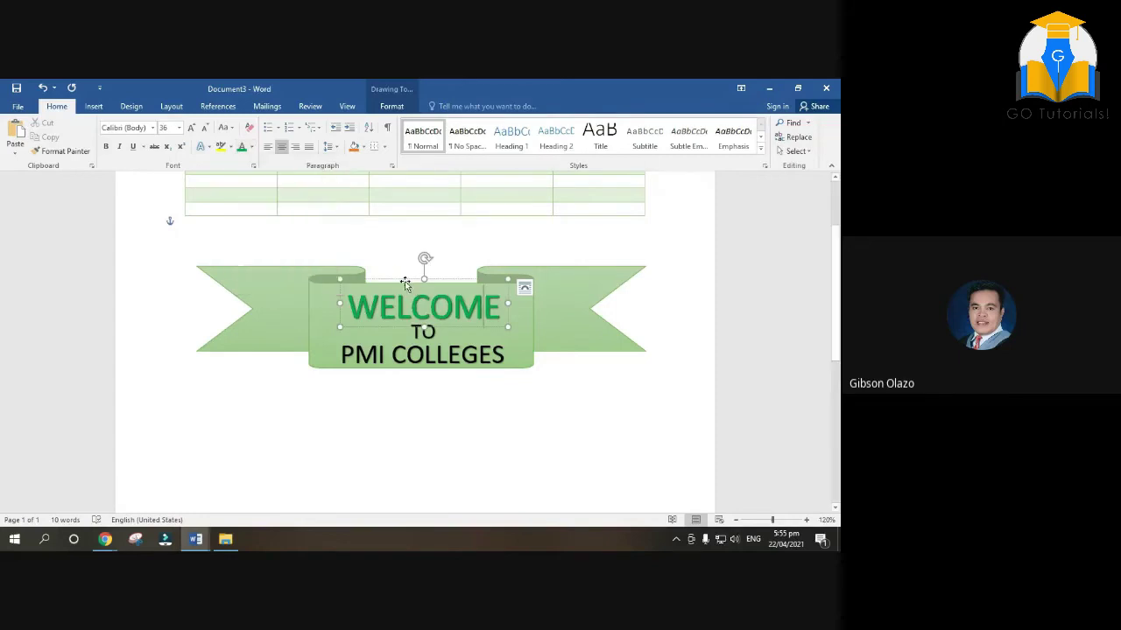
left_click(407, 277)
left_click(407, 278)
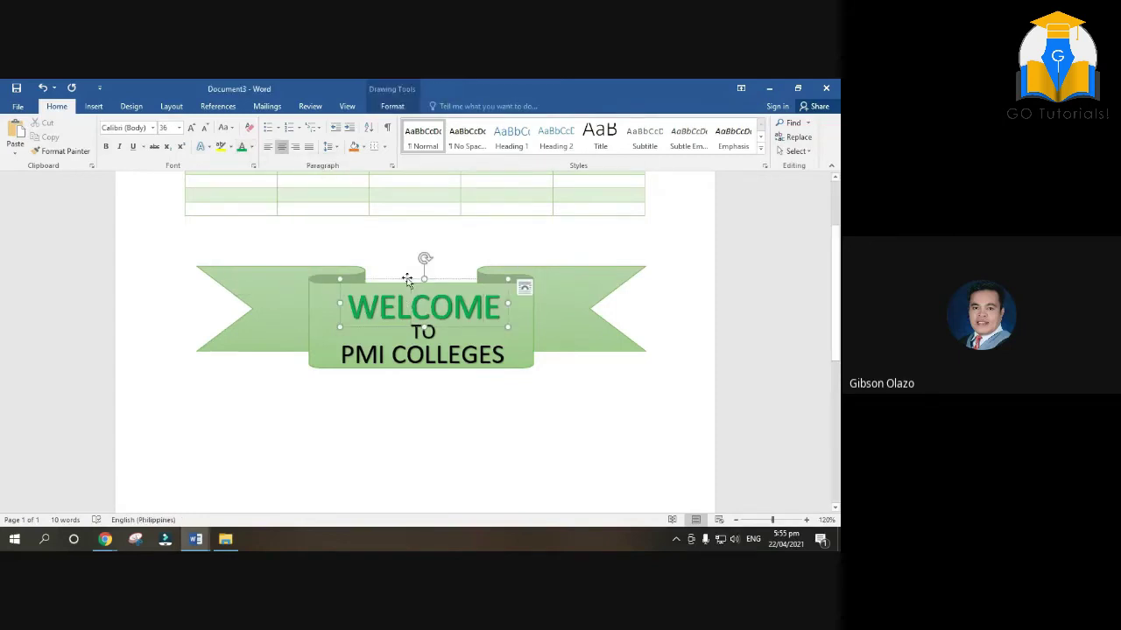
left_click(251, 148)
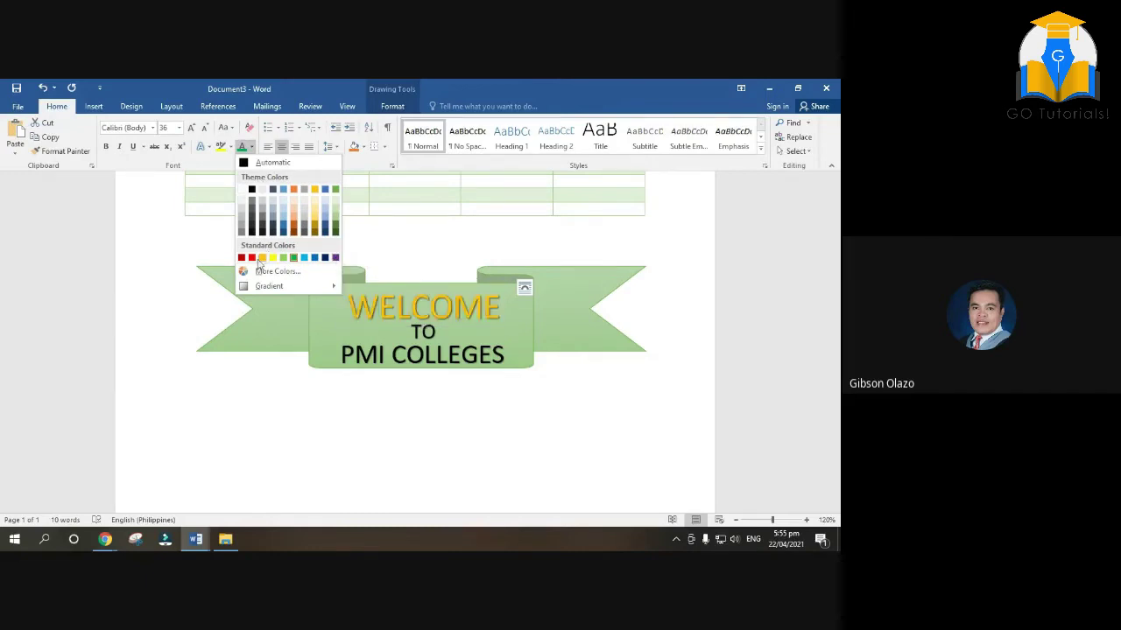
left_click(423, 278)
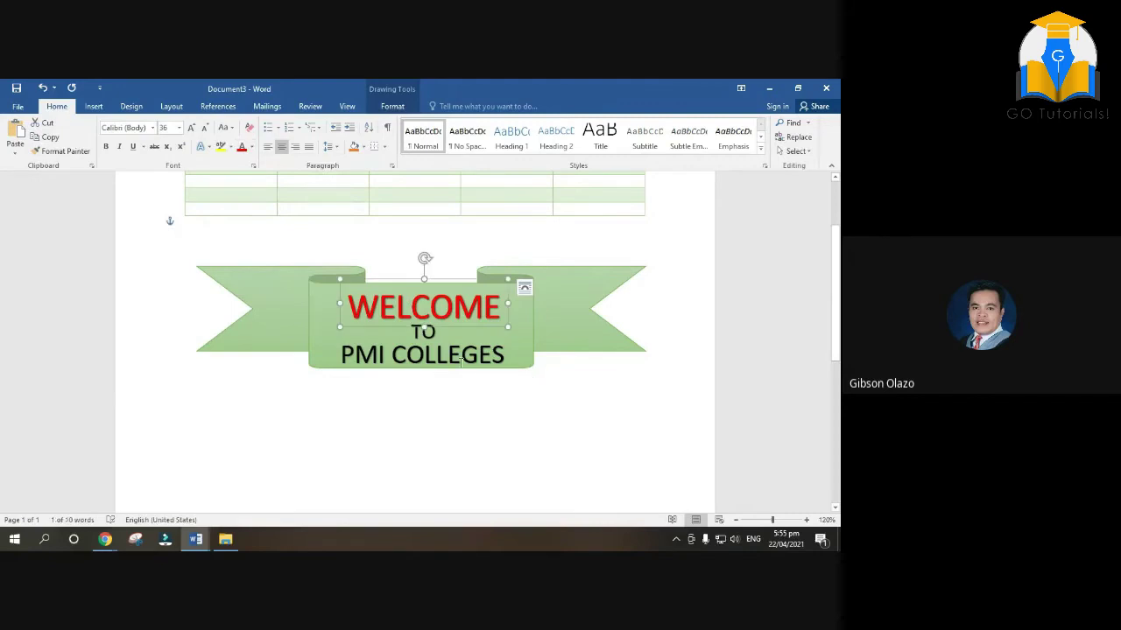
Step: Colour PMI COLLEGES purple and TO green
left_click_drag(462, 279, 462, 336)
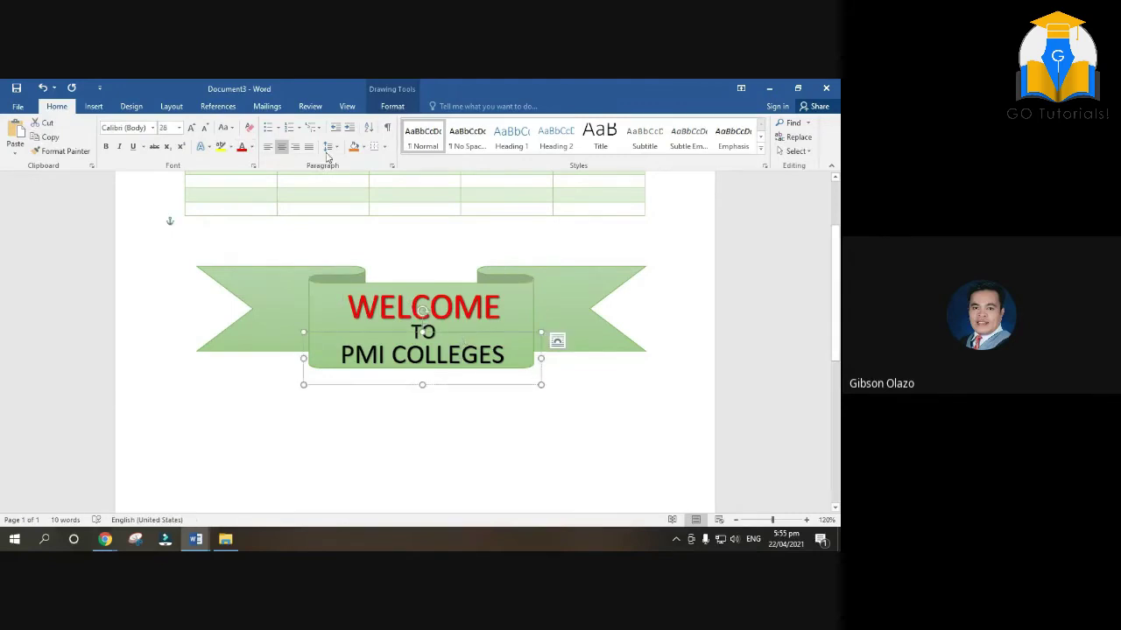
left_click(251, 147)
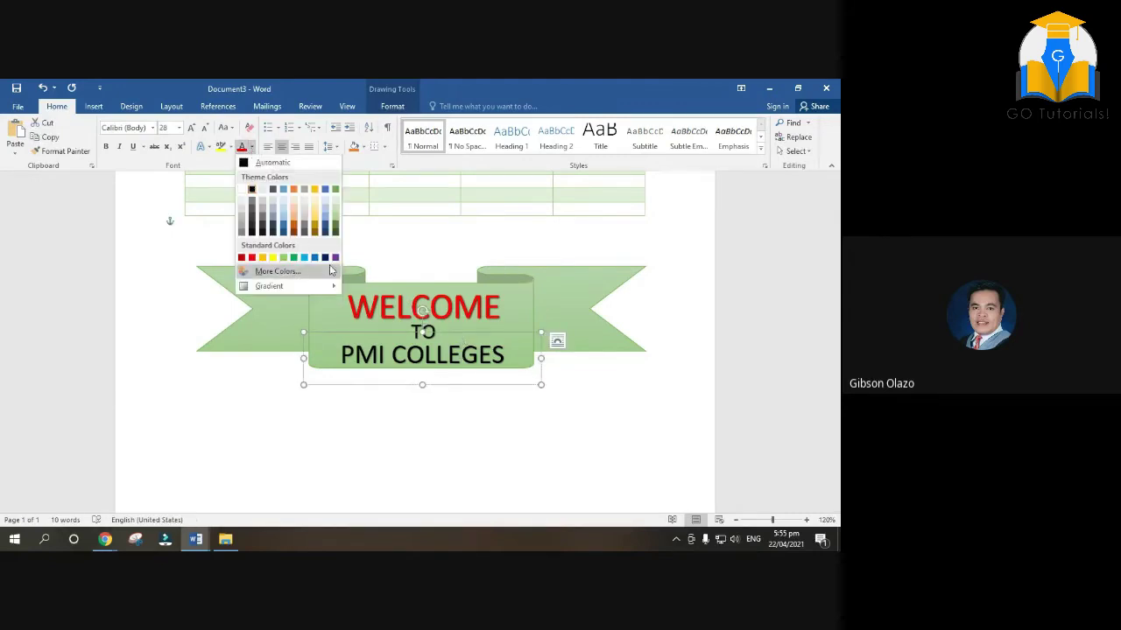
left_click(334, 257)
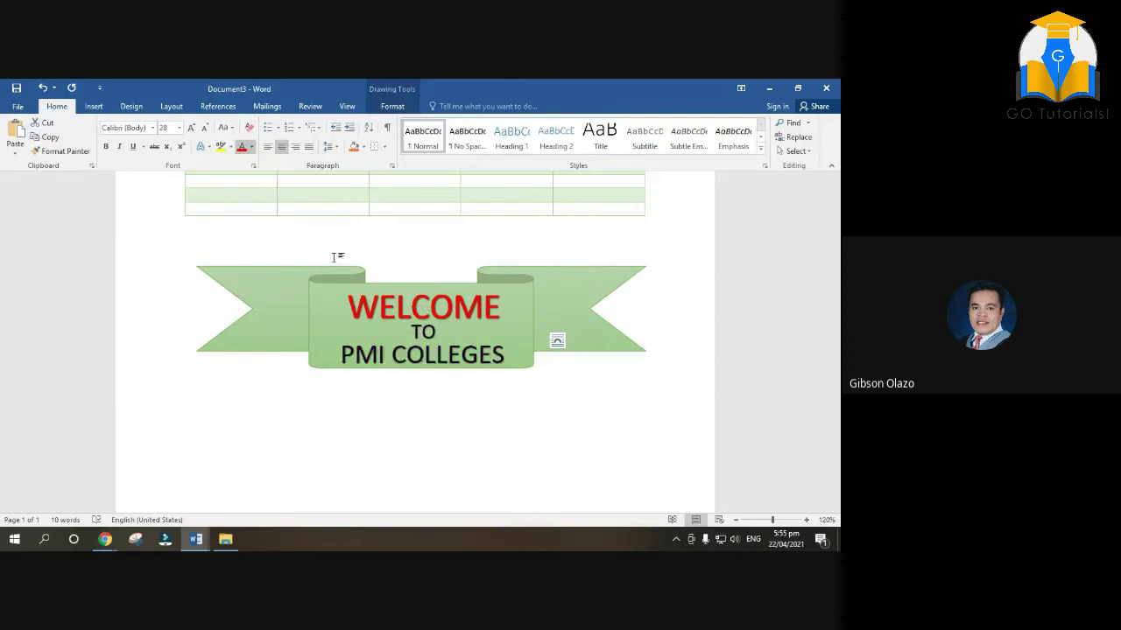
left_click(434, 329)
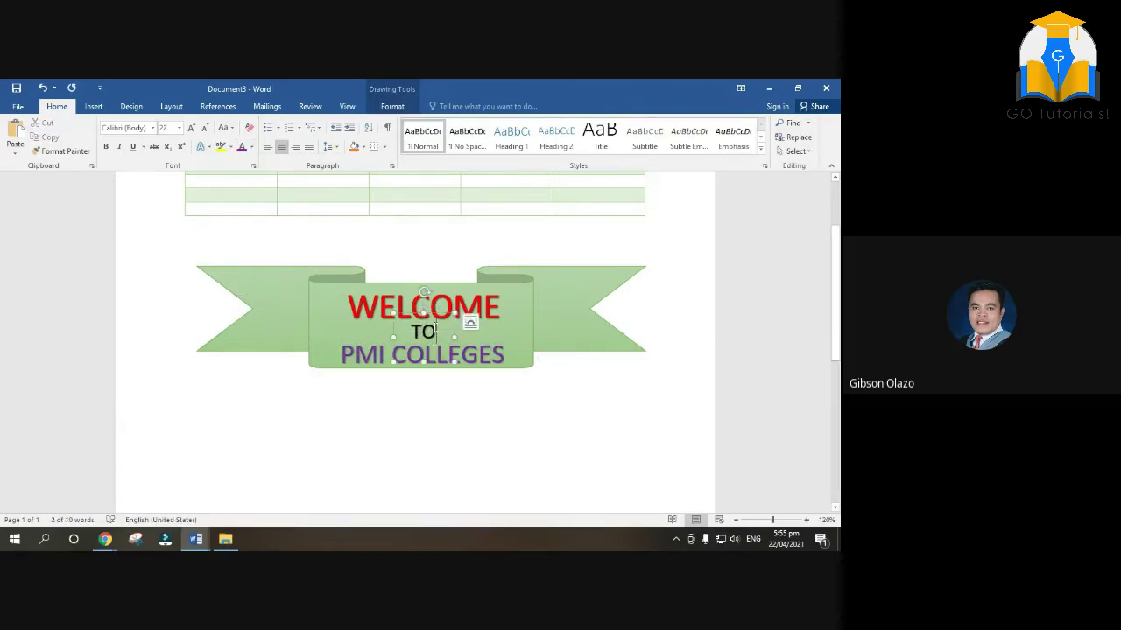
double_click(424, 331)
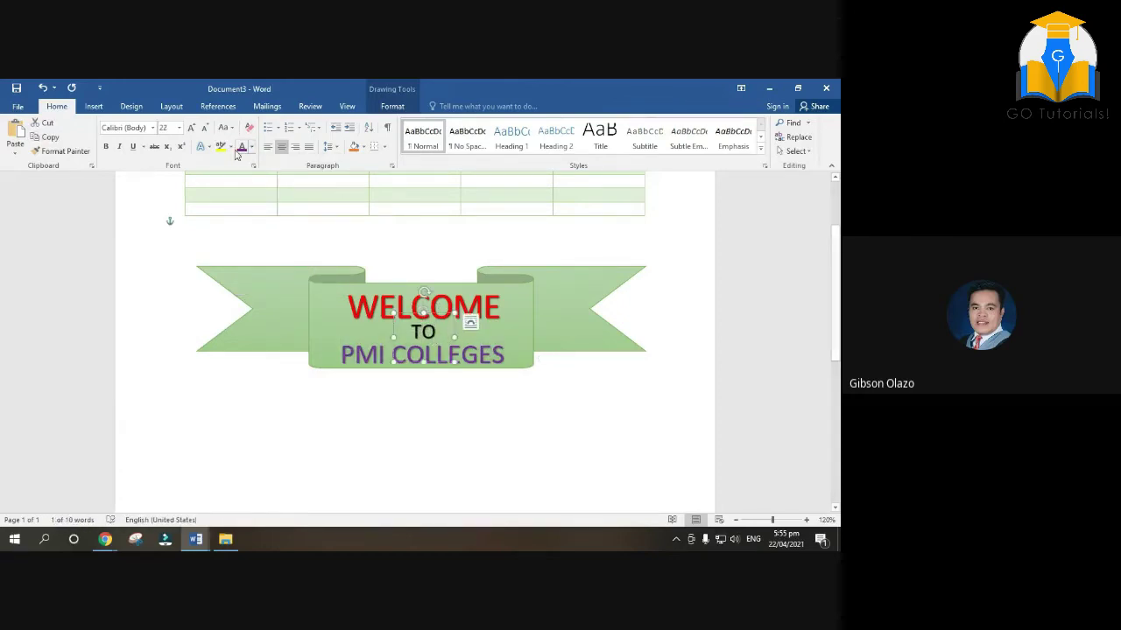
left_click(252, 148)
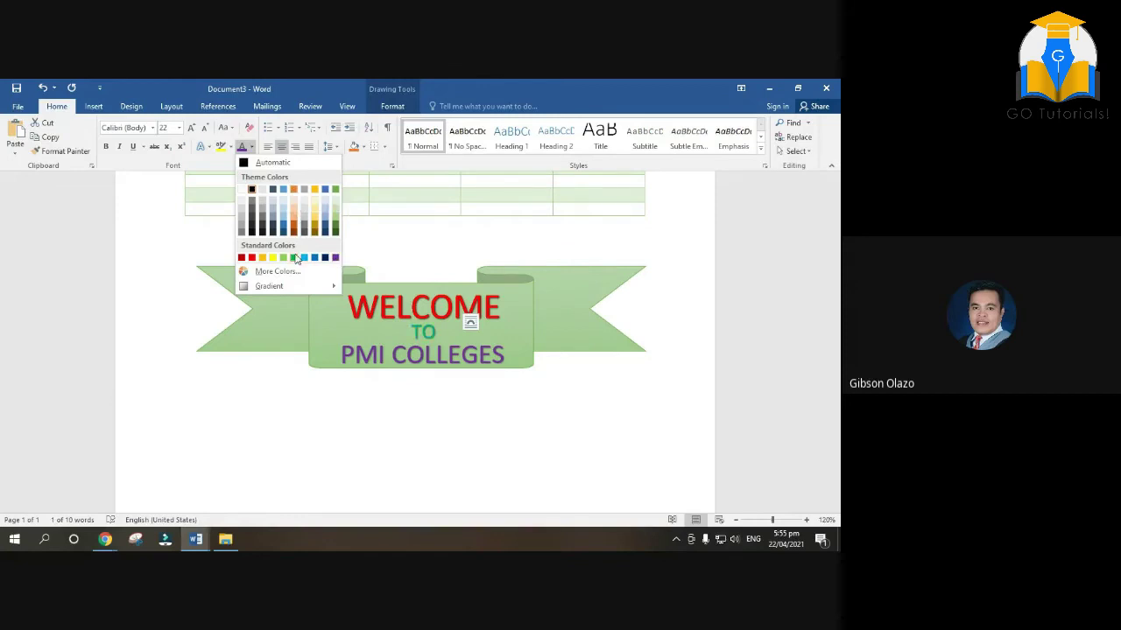
left_click(294, 258)
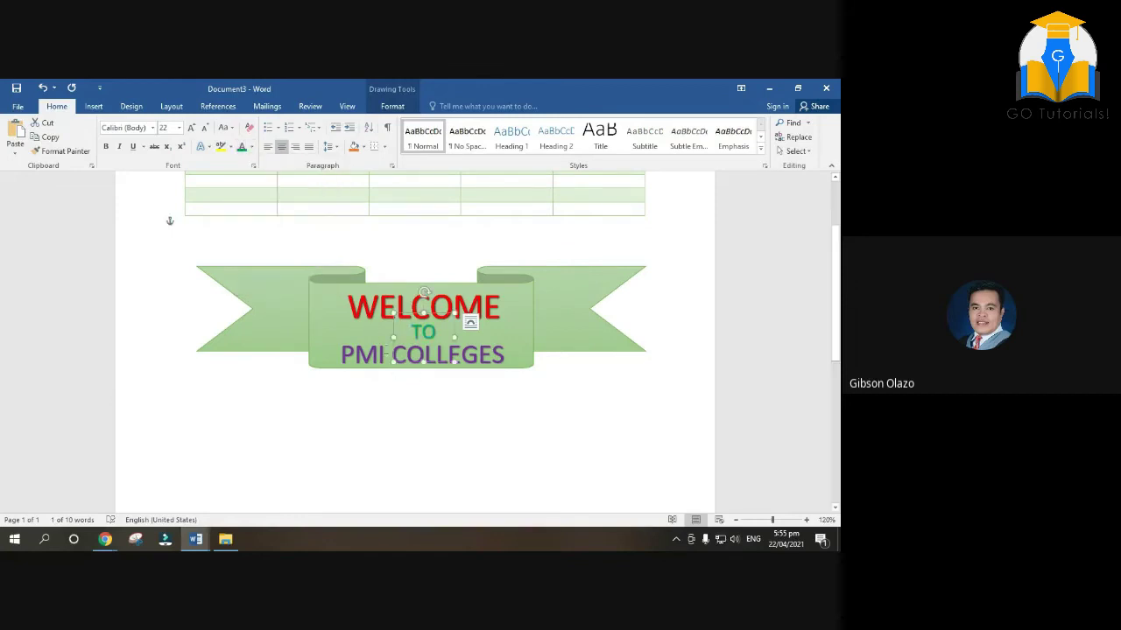
left_click(93, 106)
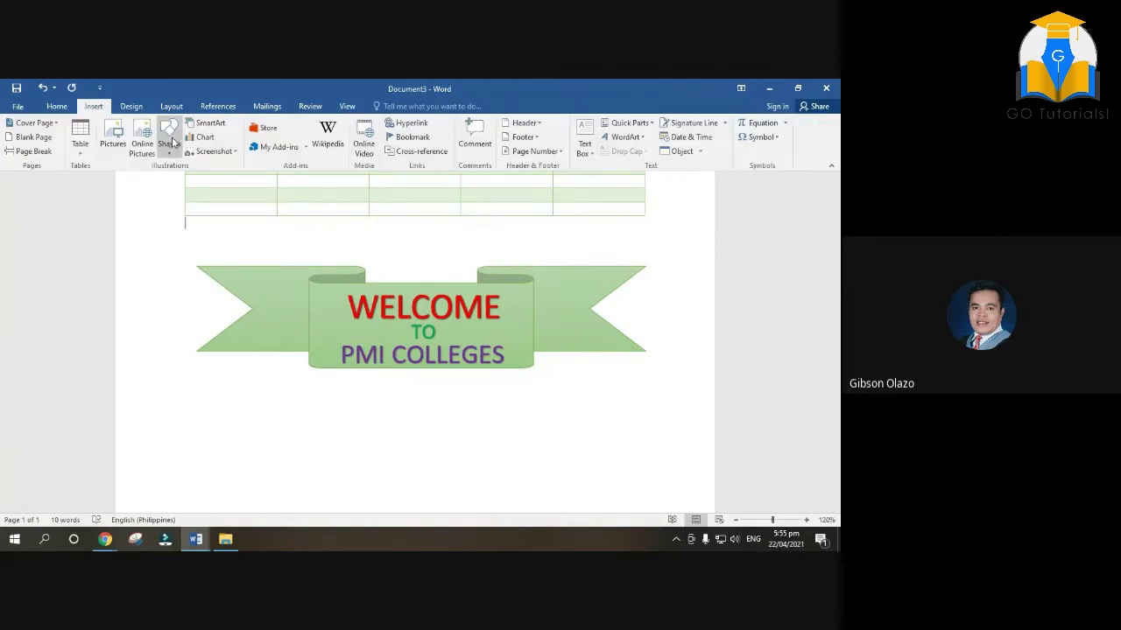
Step: Draw a blue rectangular speech callout below the banner's left half
left_click(169, 142)
scroll(245, 424, "down", 1)
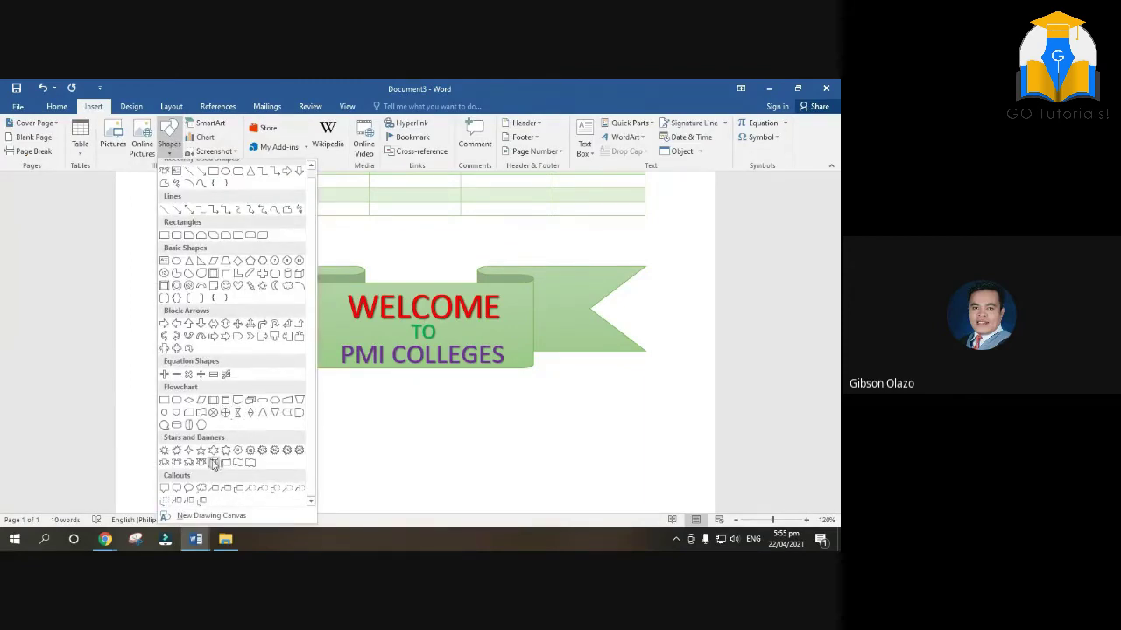
left_click(165, 488)
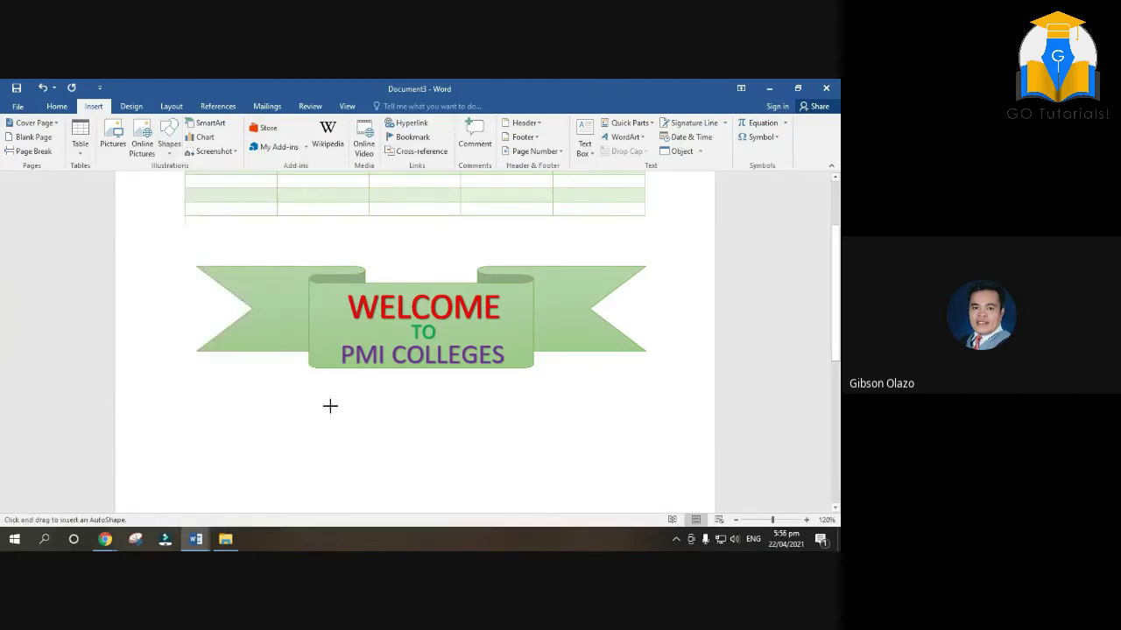
mouse_move(286, 389)
left_mouse_down()
mouse_move(388, 421)
mouse_move(358, 473)
mouse_move(470, 472)
mouse_move(404, 474)
left_mouse_up()
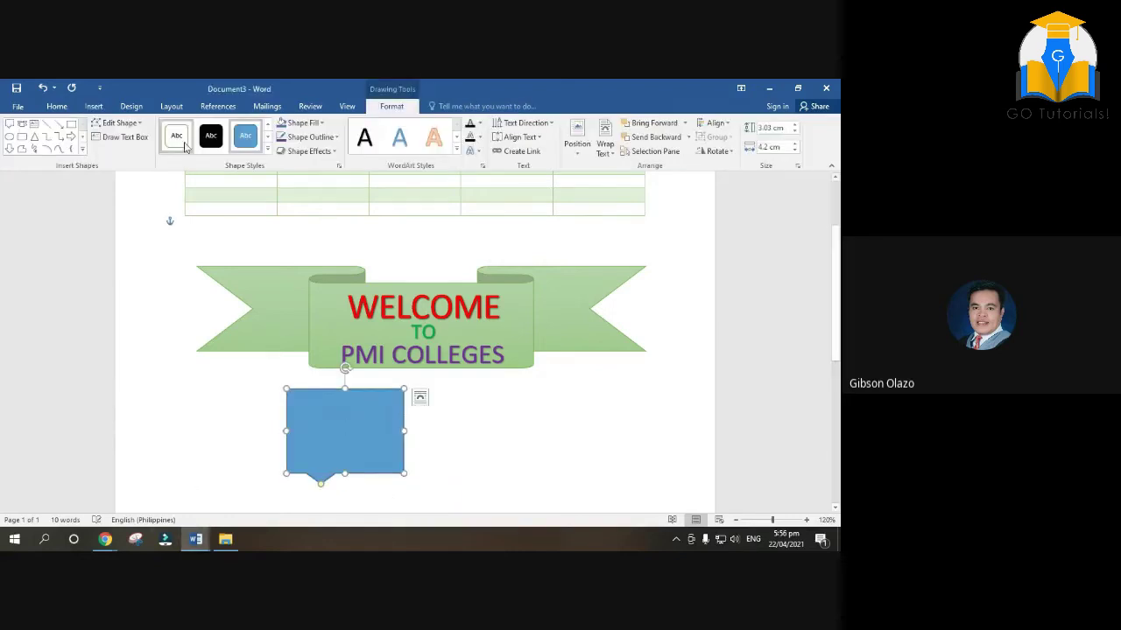
Step: Draw a cloud callout to its right and fill both callouts with placeholder text
left_click(94, 106)
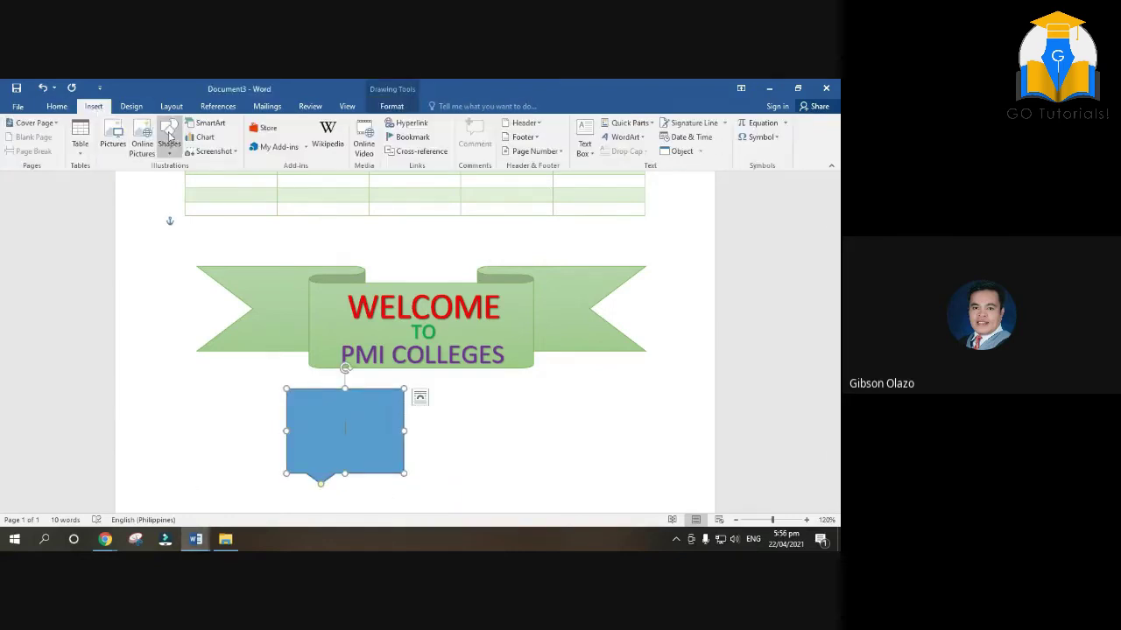
left_click(169, 133)
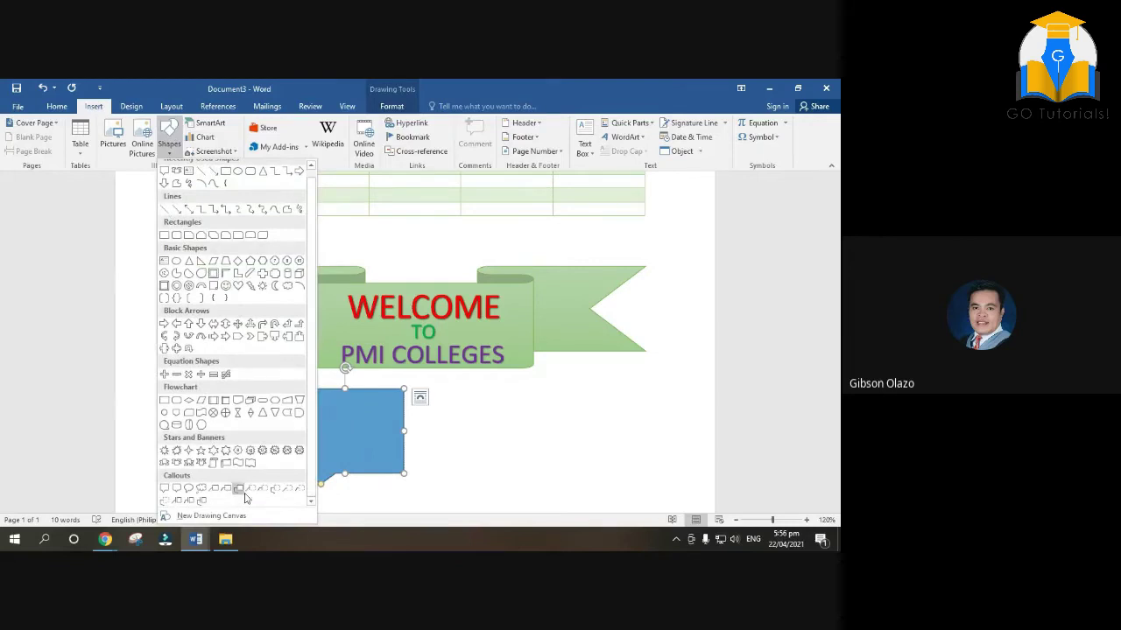
left_click(201, 487)
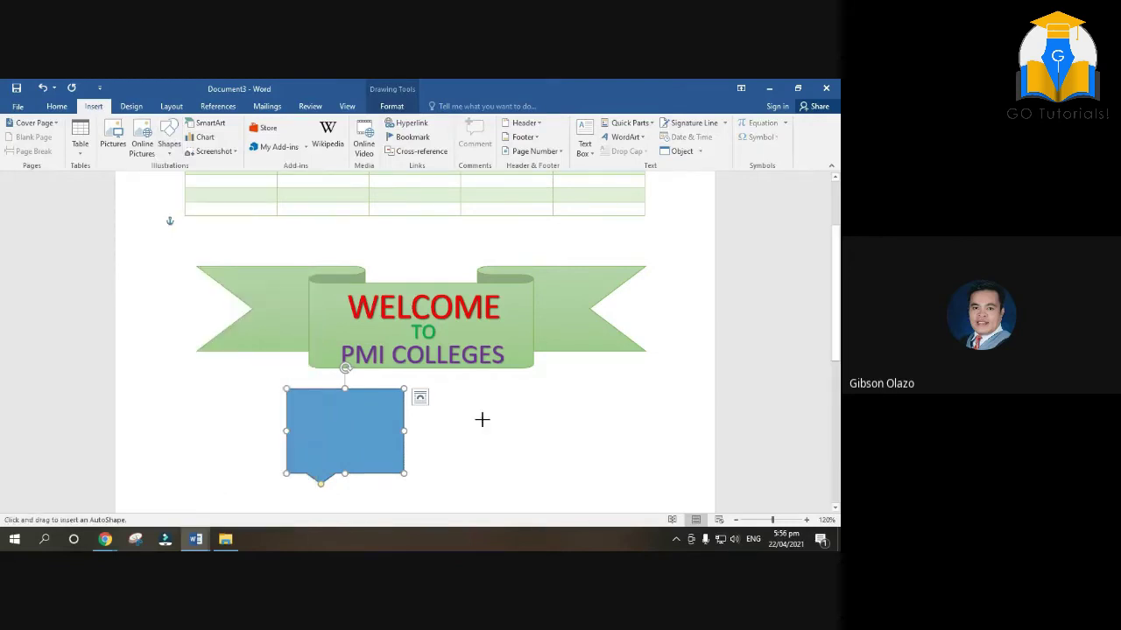
left_click_drag(496, 389, 626, 476)
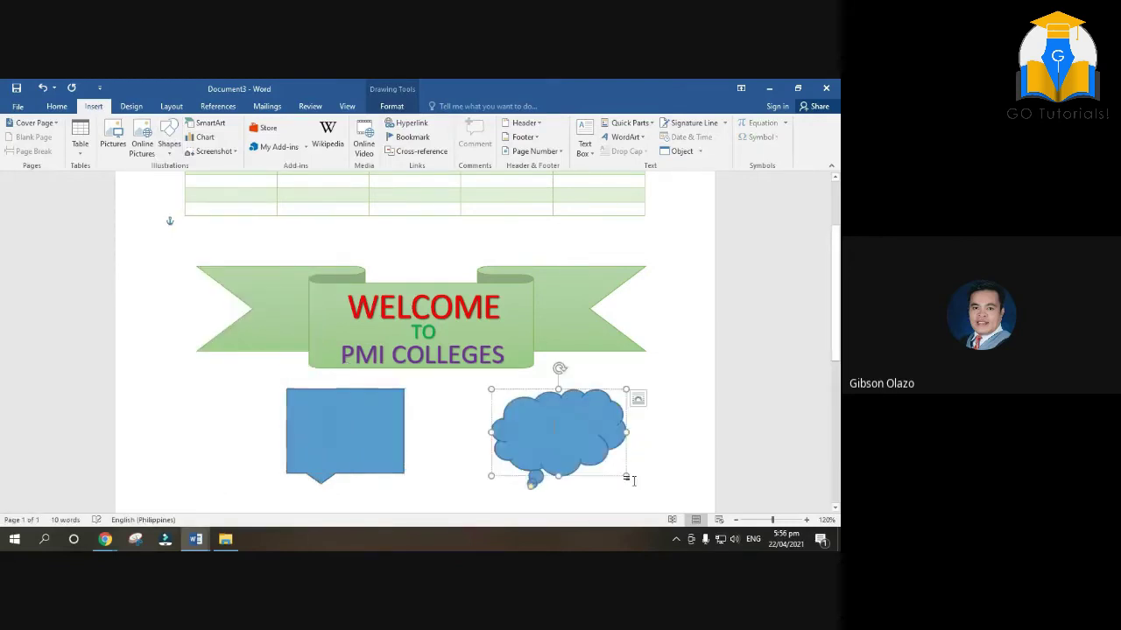
scroll(672, 465, "down", 2)
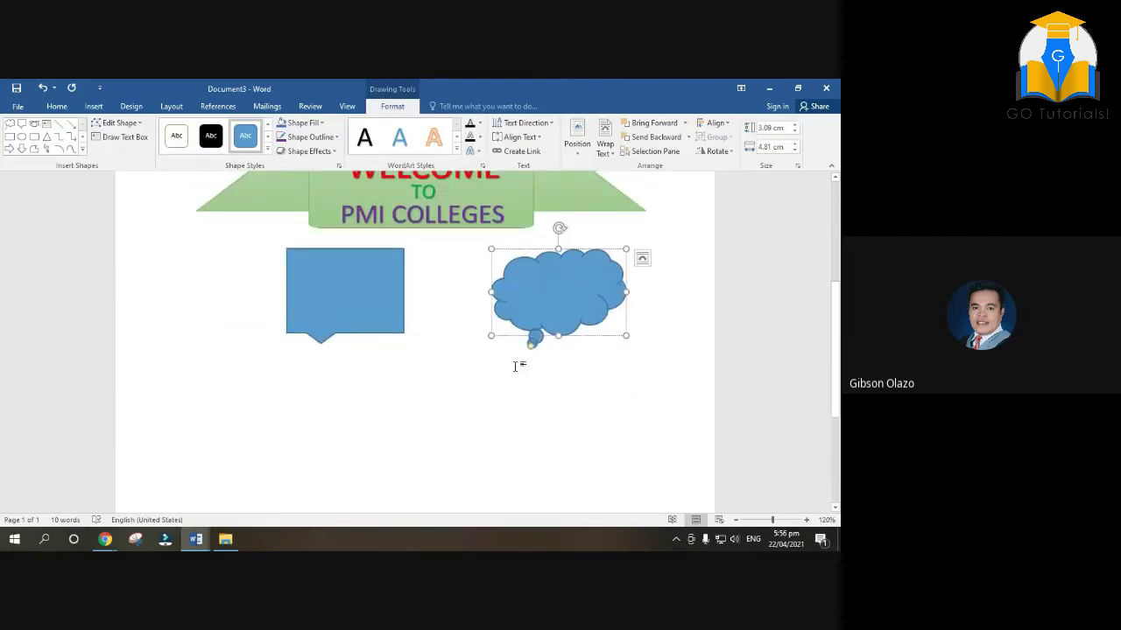
type("JKHHKIHKIHDLK")
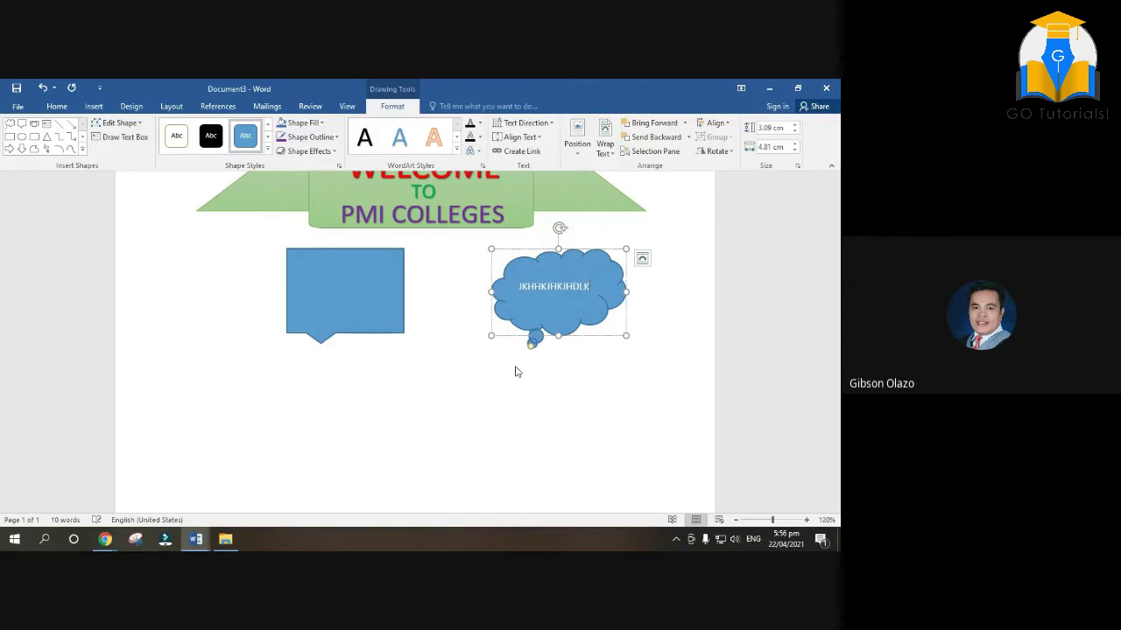
left_click(326, 273)
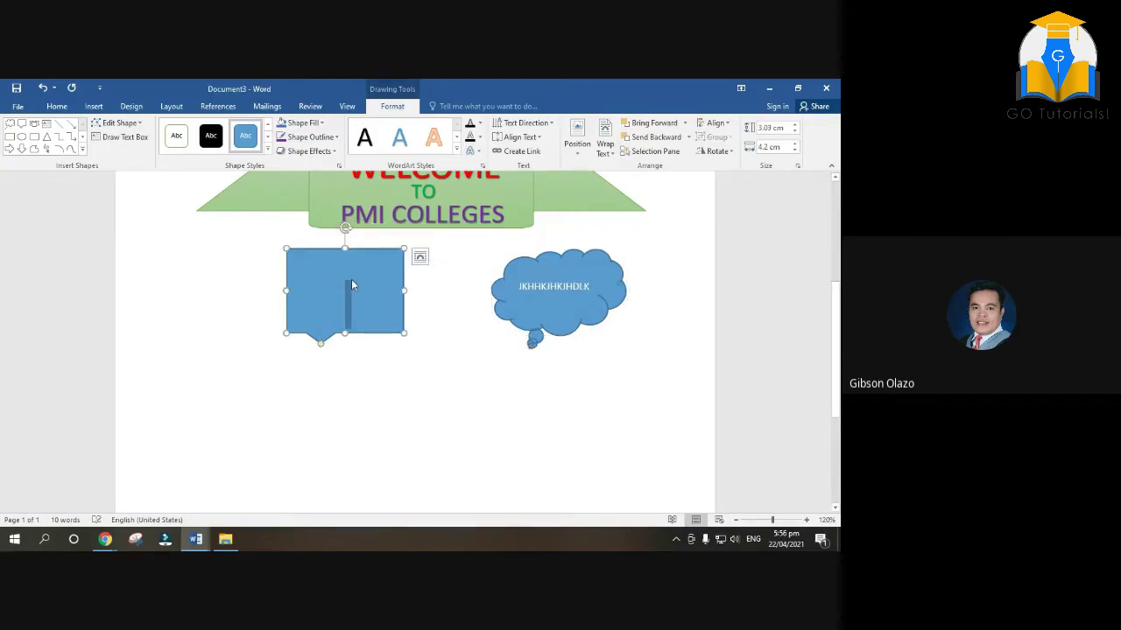
type("HKFDHASKDFHK")
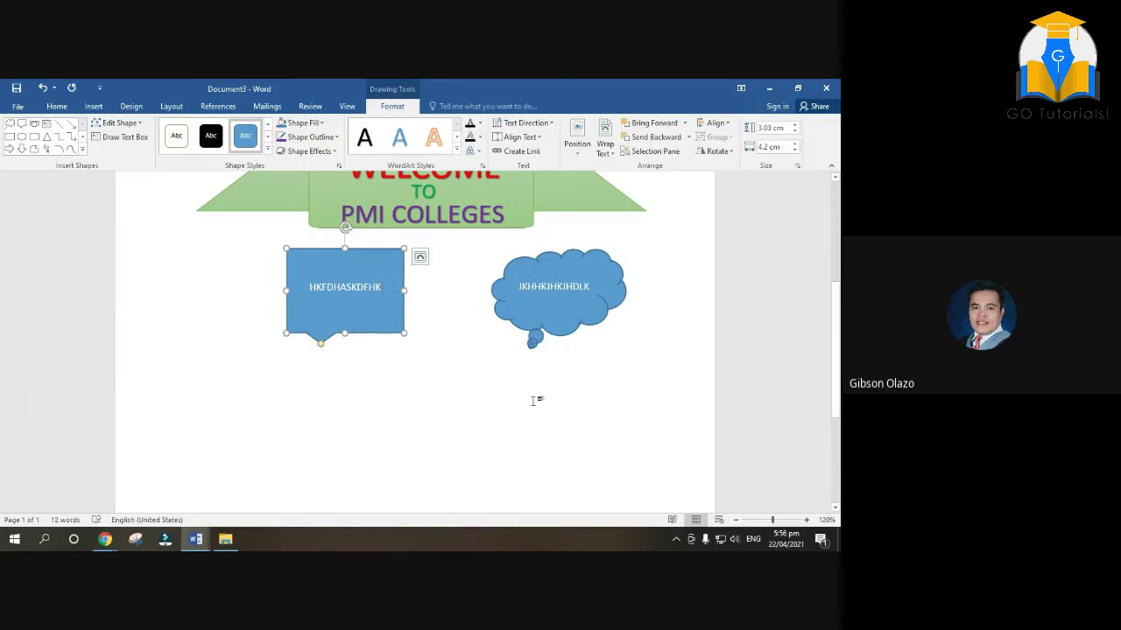
Step: Add a round speech callout below the cloud and type placeholder text in it
left_click(93, 106)
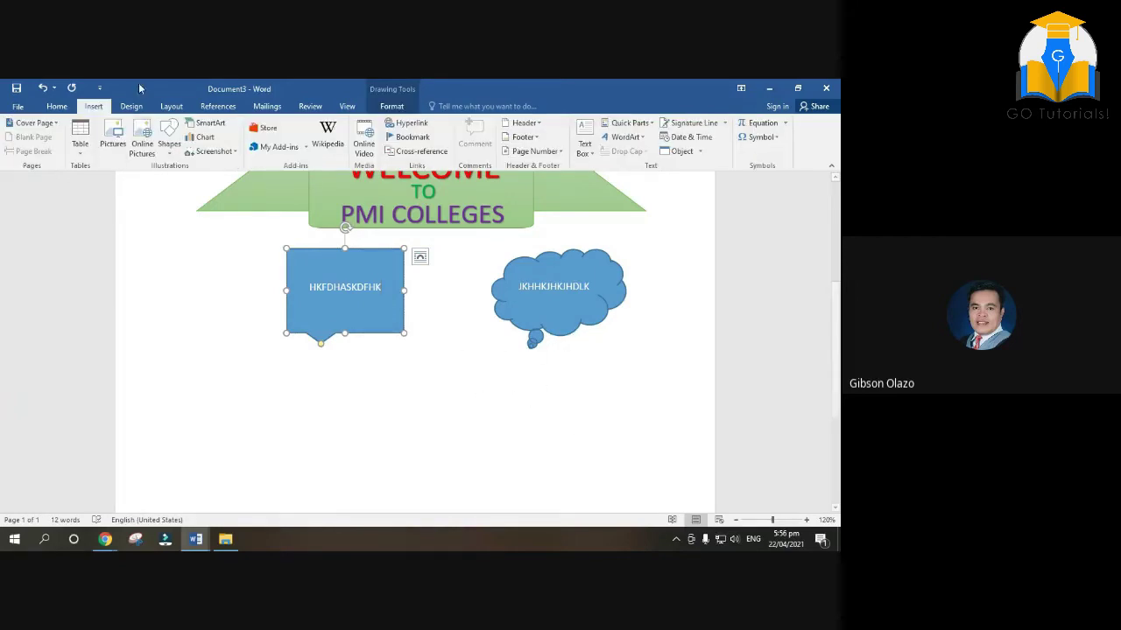
left_click(169, 140)
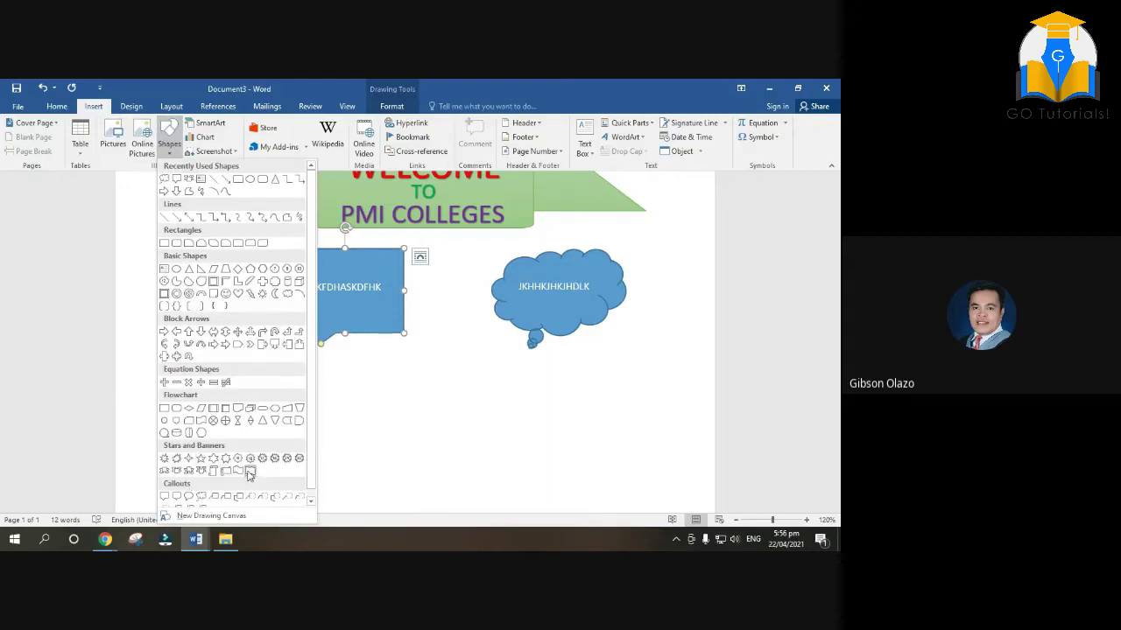
scroll(232, 489, "down", 1)
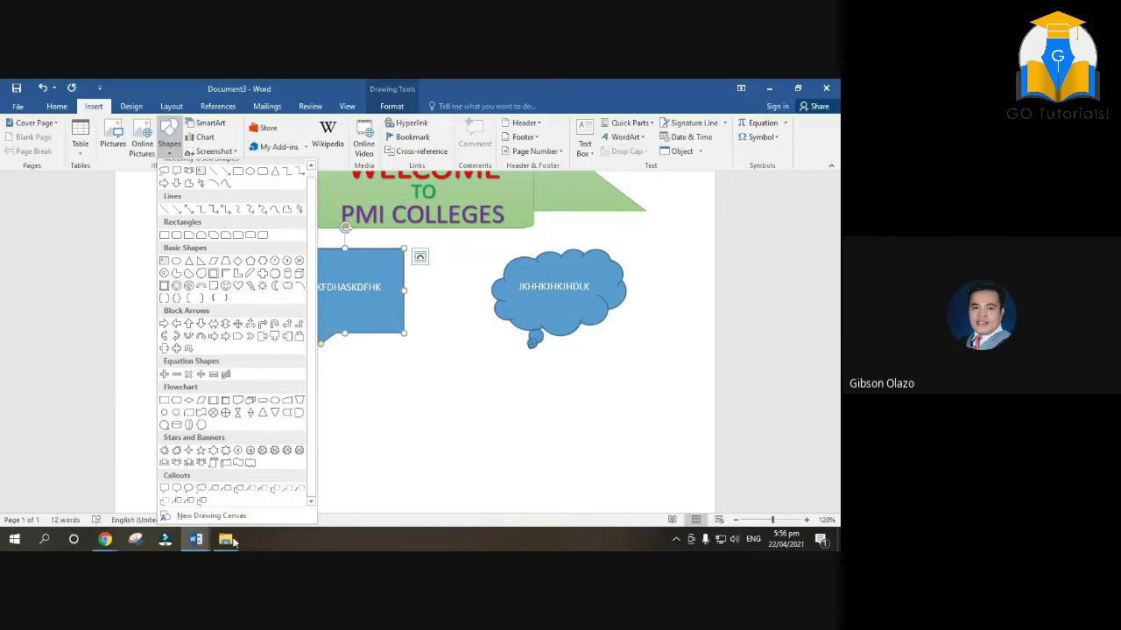
left_click(189, 488)
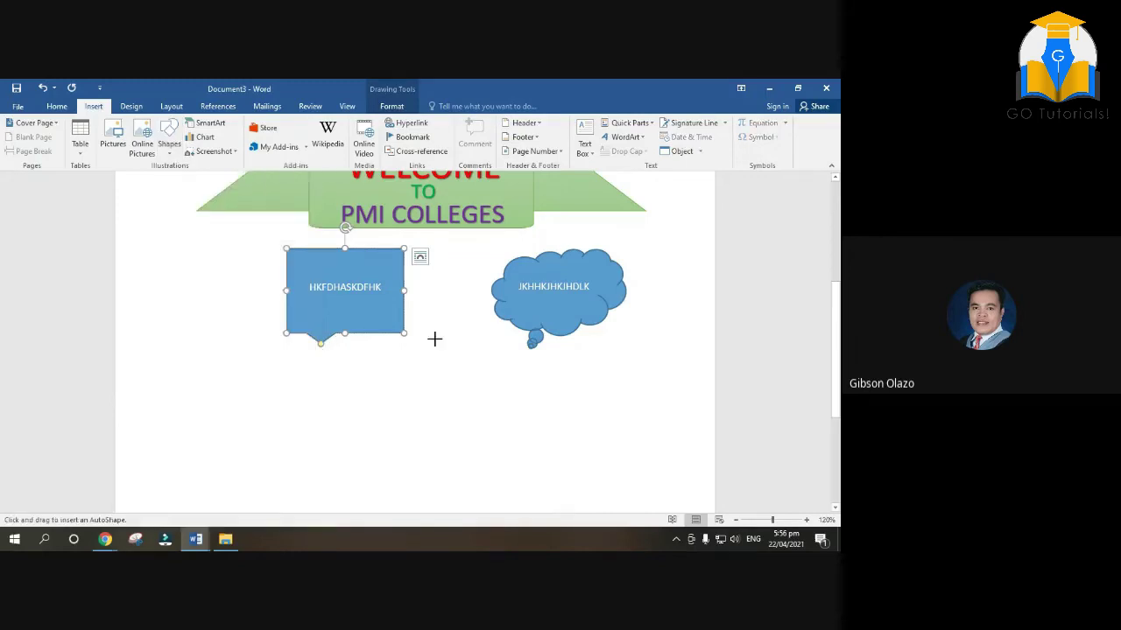
mouse_move(435, 338)
left_mouse_down()
mouse_move(533, 422)
mouse_move(533, 450)
mouse_move(554, 454)
left_mouse_up()
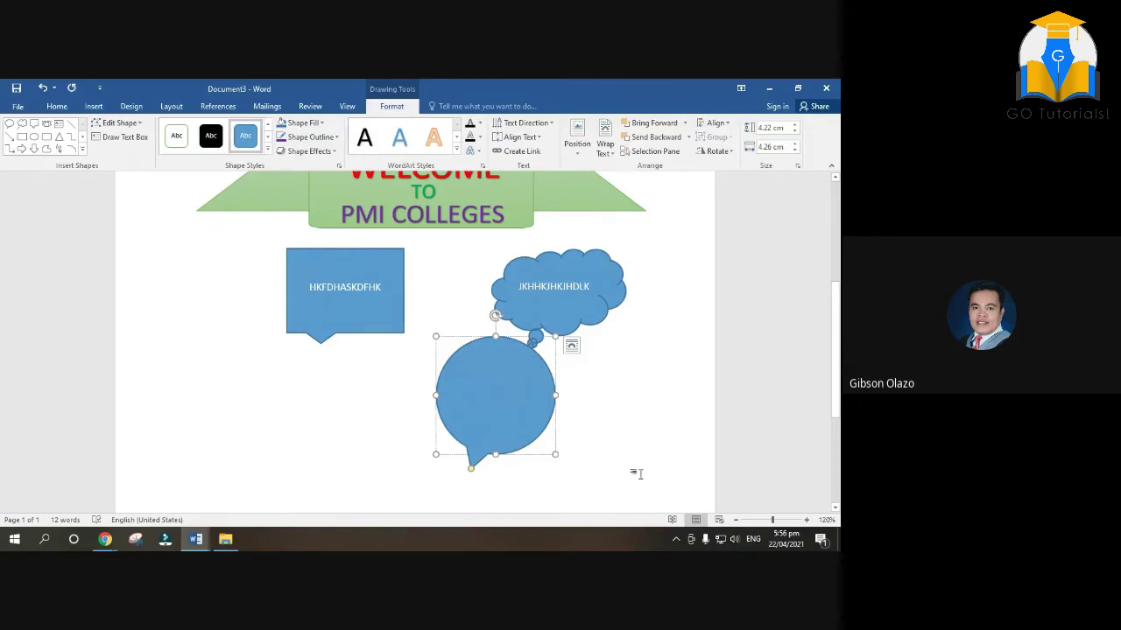
type("HJKDHKJHAKSHFKLJLKLKJHD")
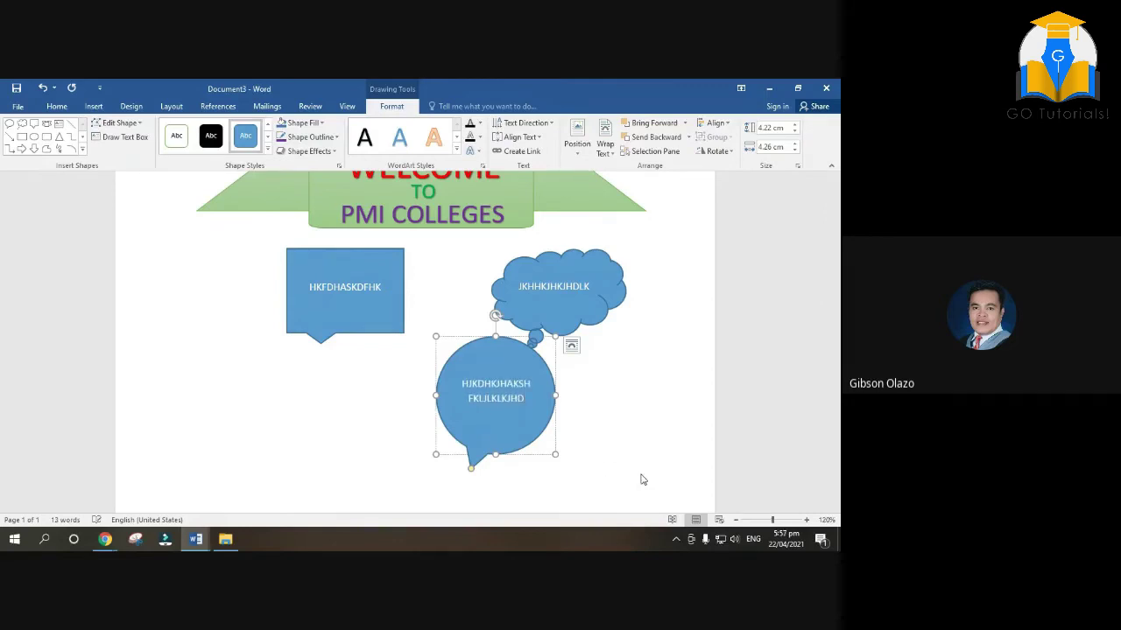
scroll(638, 426, "up", 3)
left_click(280, 435)
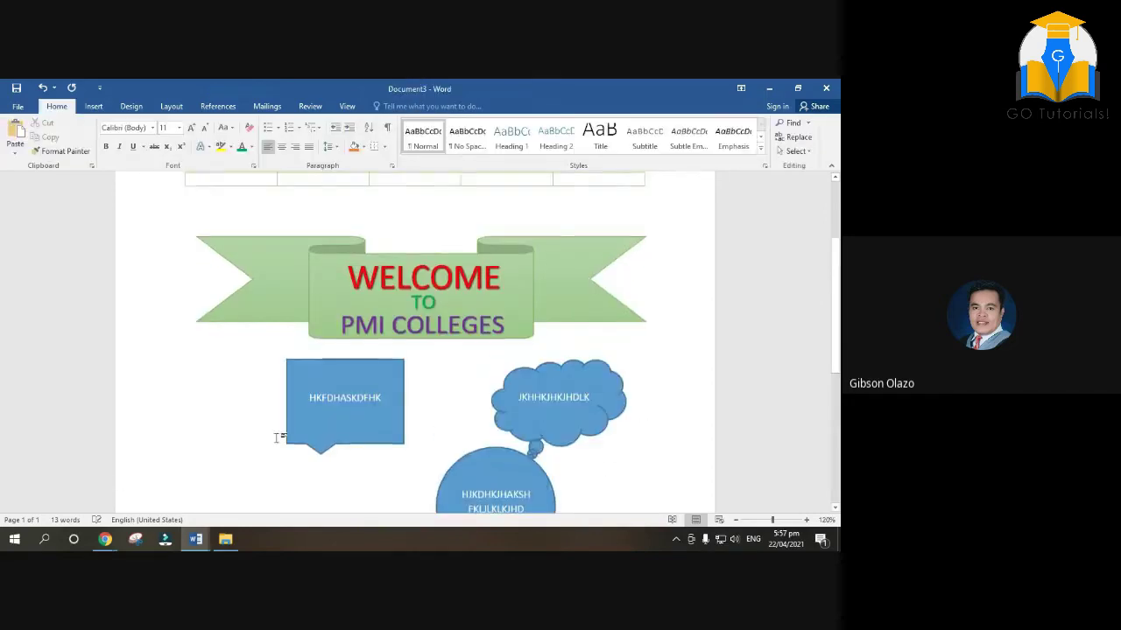
scroll(513, 463, "down", 4)
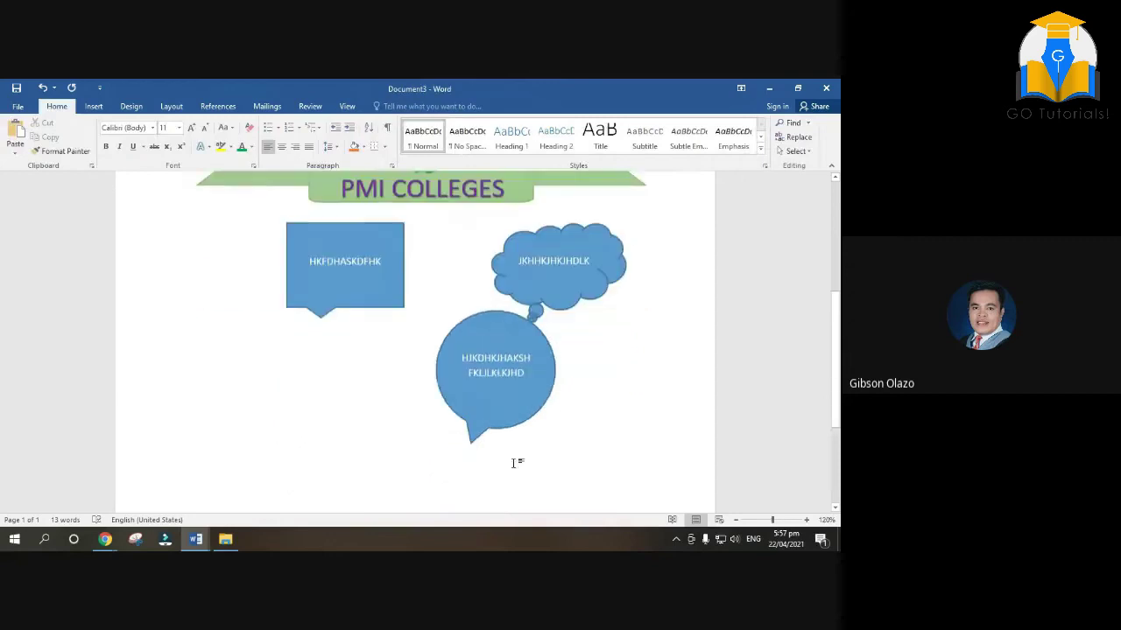
Step: Search Online Pictures for PERSON and insert the photo of the bald man in a suit
left_click(93, 106)
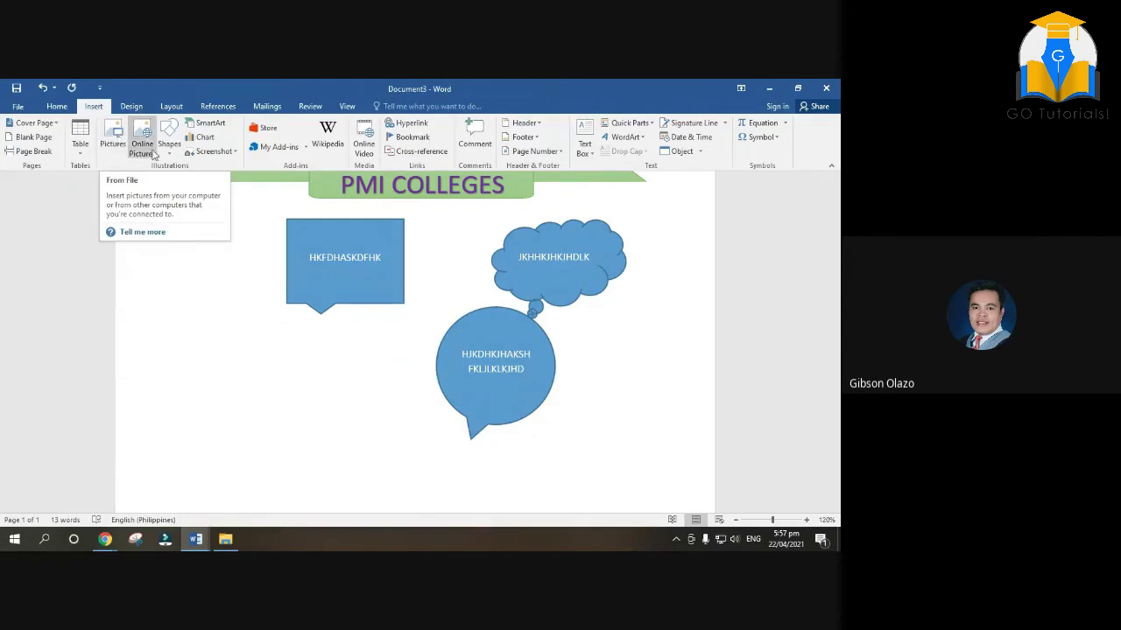
left_click(141, 145)
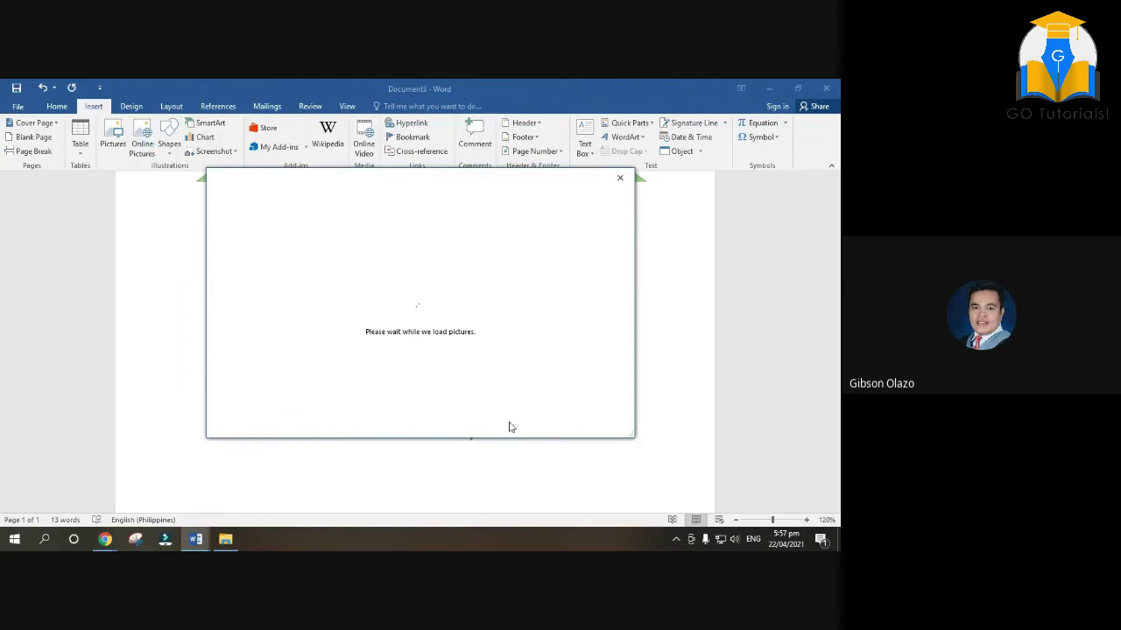
left_click(475, 240)
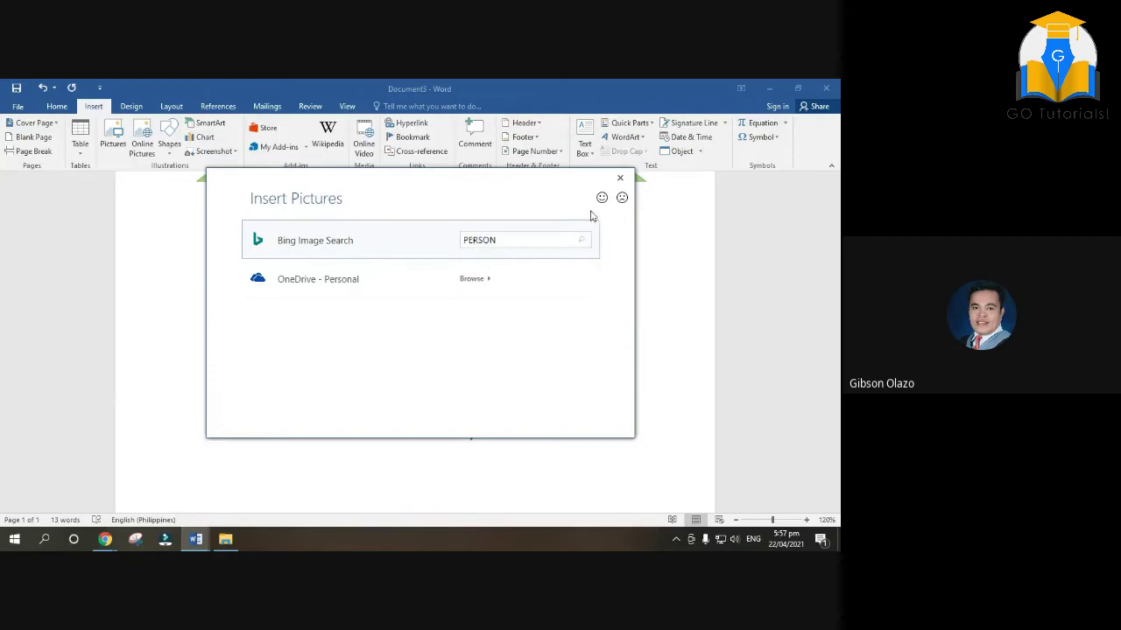
key("Return")
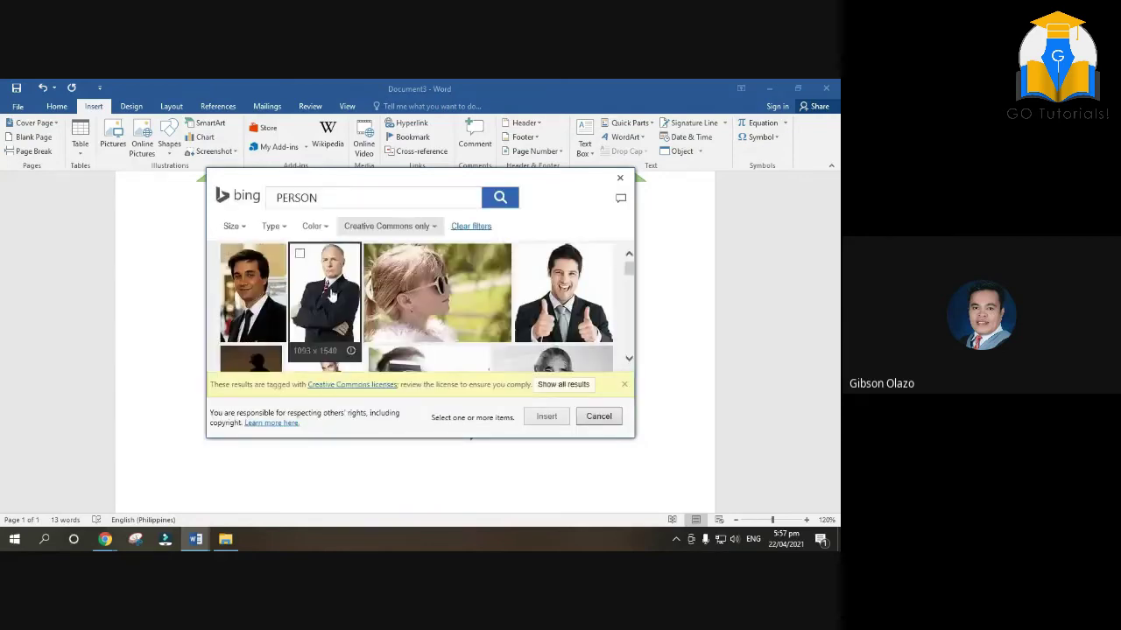
left_click(326, 289)
double_click(325, 289)
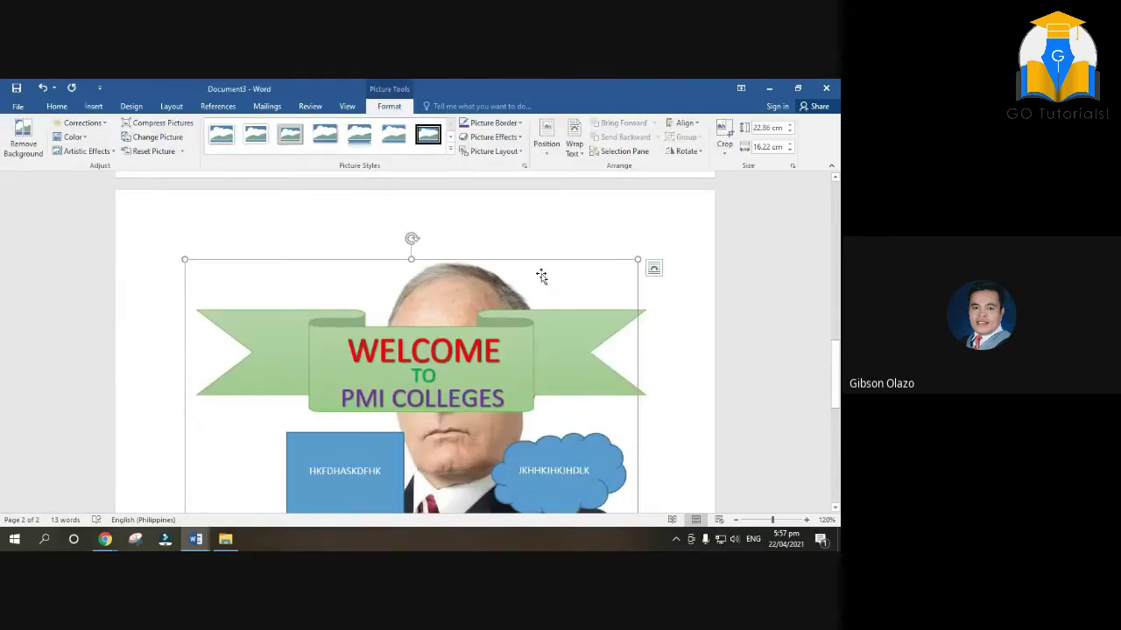
scroll(473, 288, "down", 5)
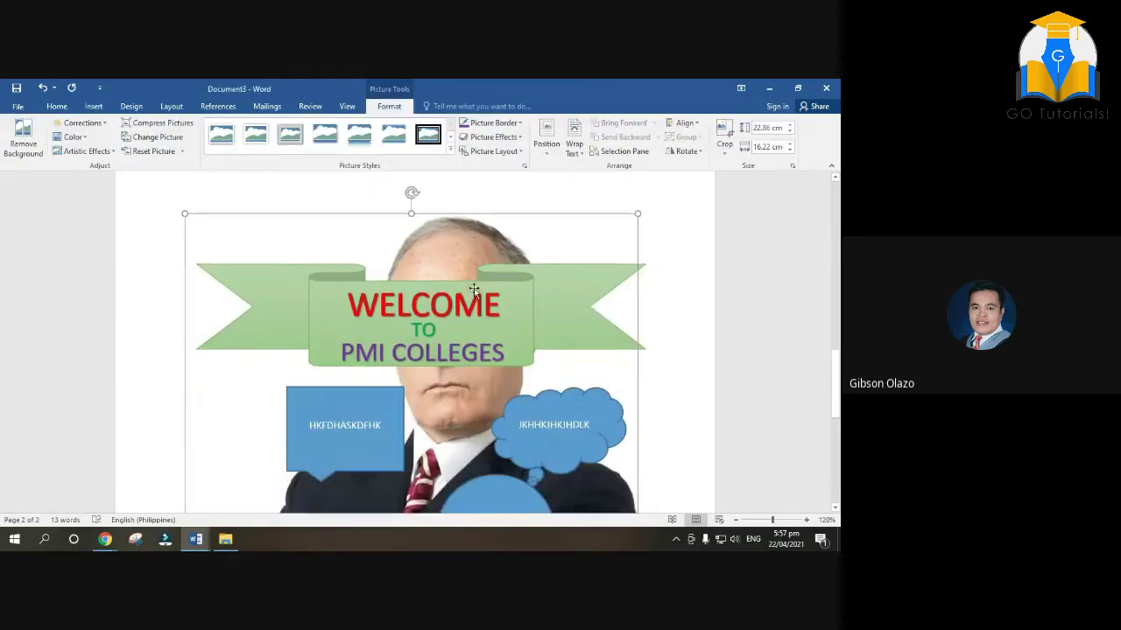
scroll(475, 290, "up", 5)
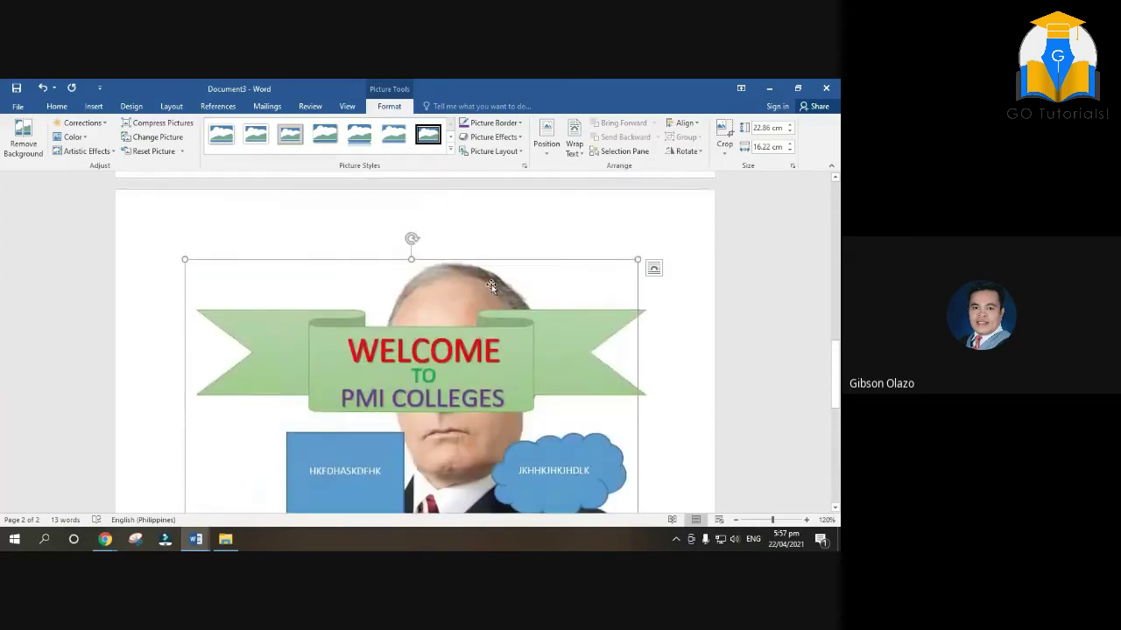
left_click(662, 300)
left_click(445, 222)
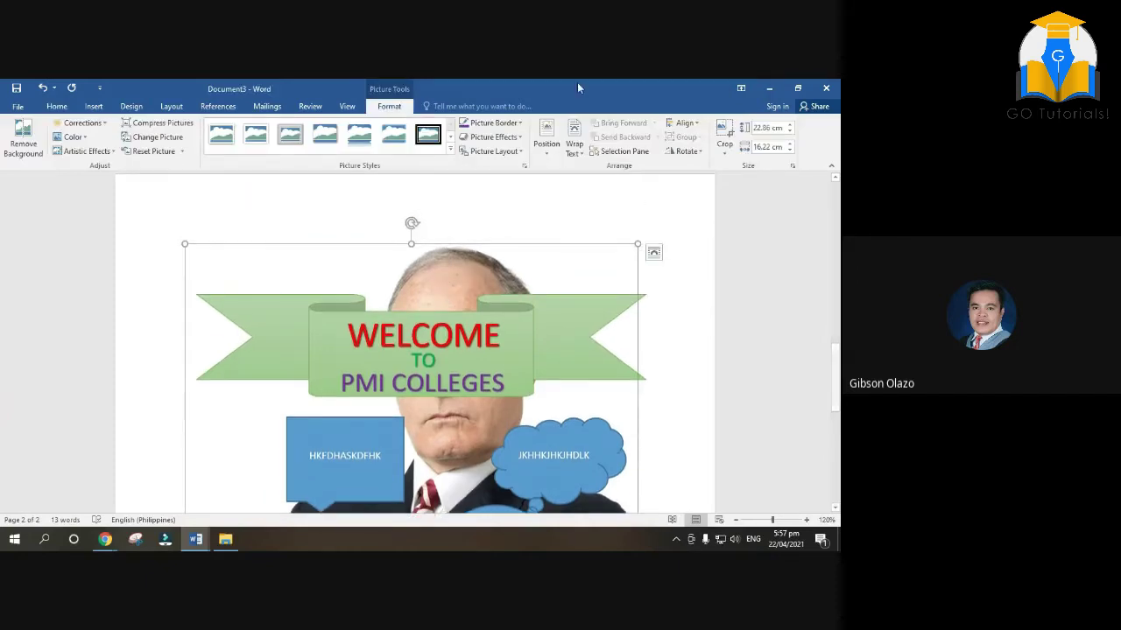
left_click(574, 145)
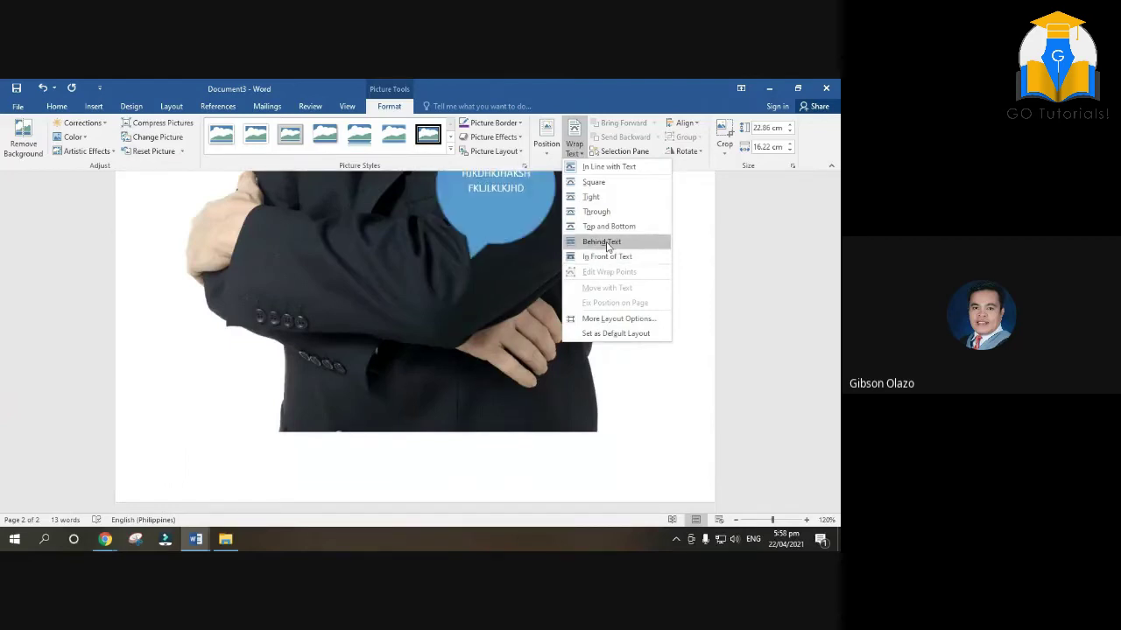
Step: Set the suit photo to Behind Text and move it down-left below the callouts
left_click(602, 242)
scroll(596, 238, "up", 5)
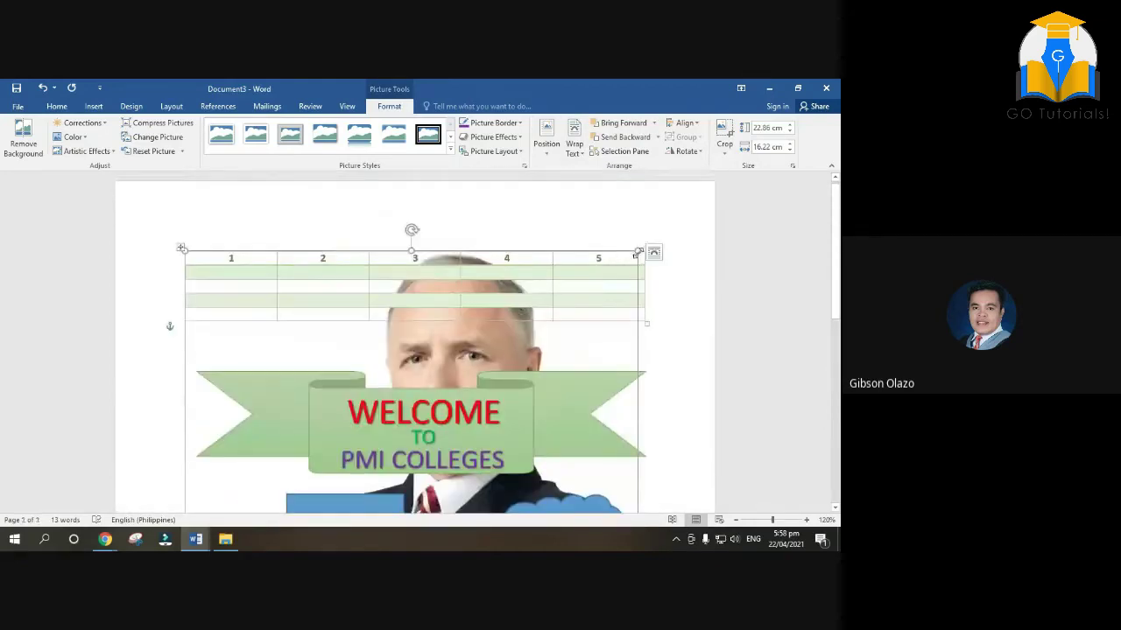
left_click_drag(636, 263, 550, 508)
scroll(560, 376, "down", 6)
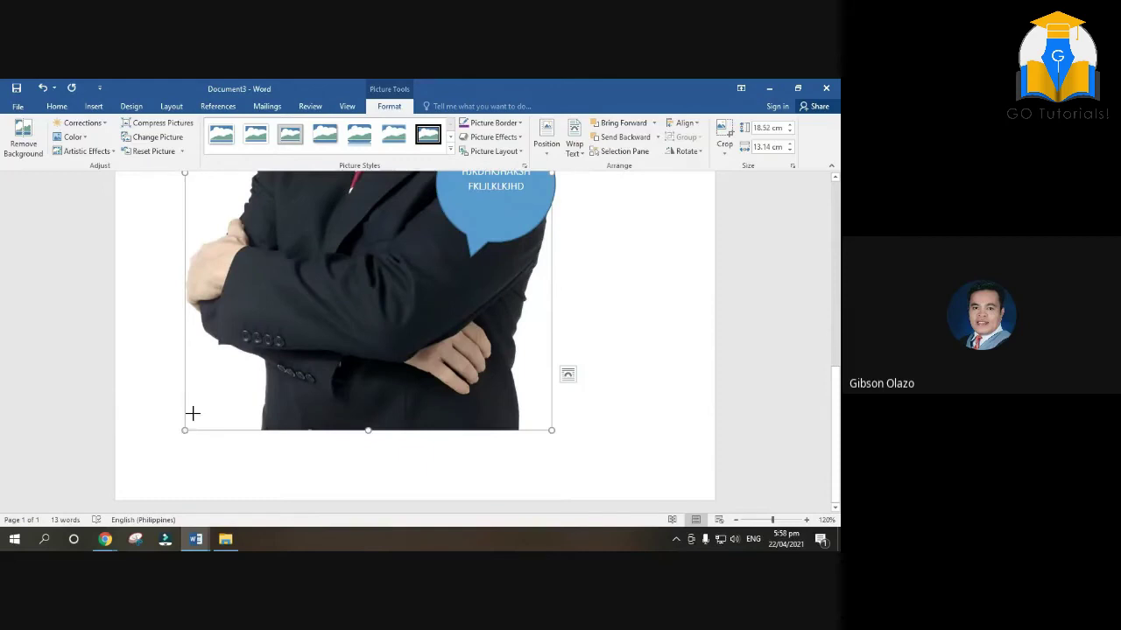
left_click_drag(184, 429, 333, 242)
scroll(376, 268, "up", 5)
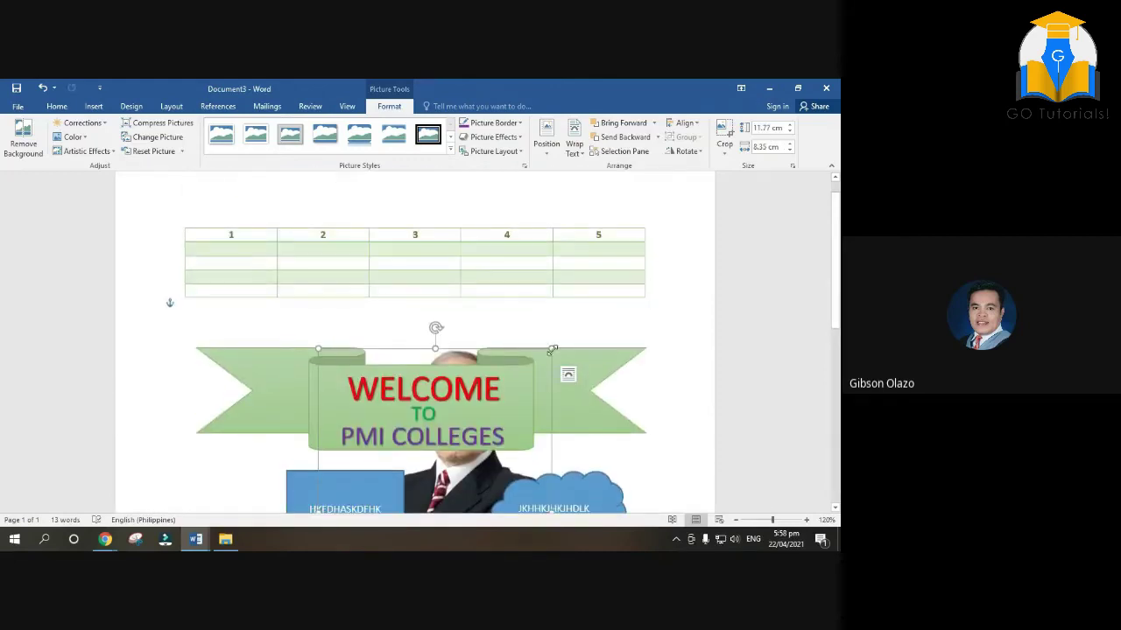
left_click_drag(550, 348, 486, 468)
scroll(428, 182, "down", 4)
left_click_drag(429, 181, 341, 389)
Step: Shrink the photo to about 3.95 × 2.8 cm beneath the rectangle callout
left_click_drag(230, 275, 315, 394)
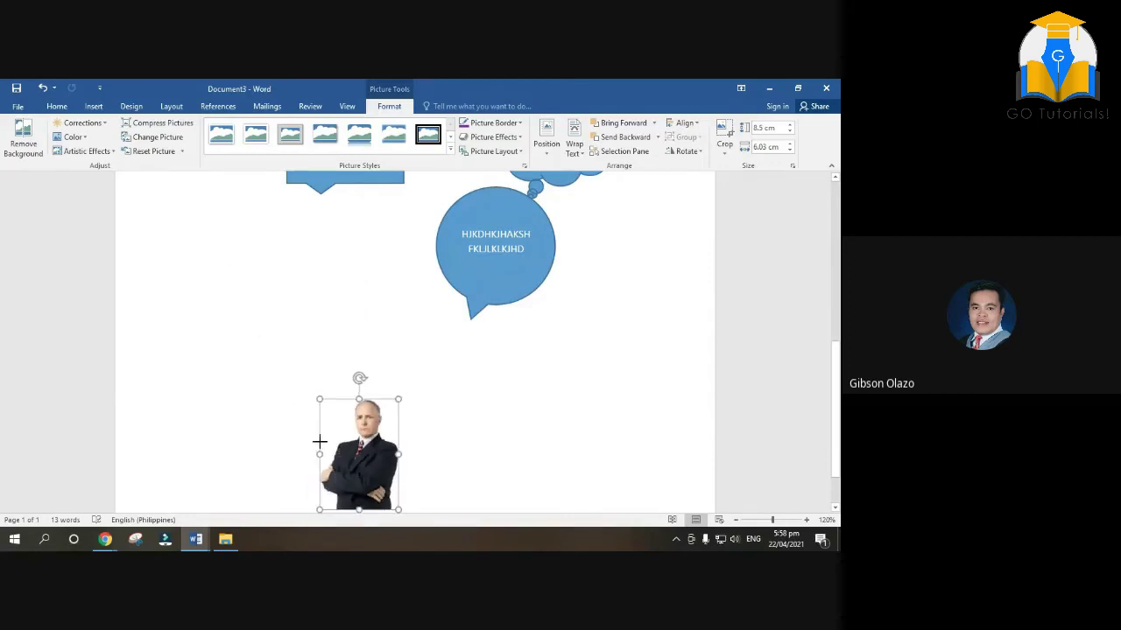
left_click_drag(357, 451, 297, 258)
scroll(354, 282, "up", 3)
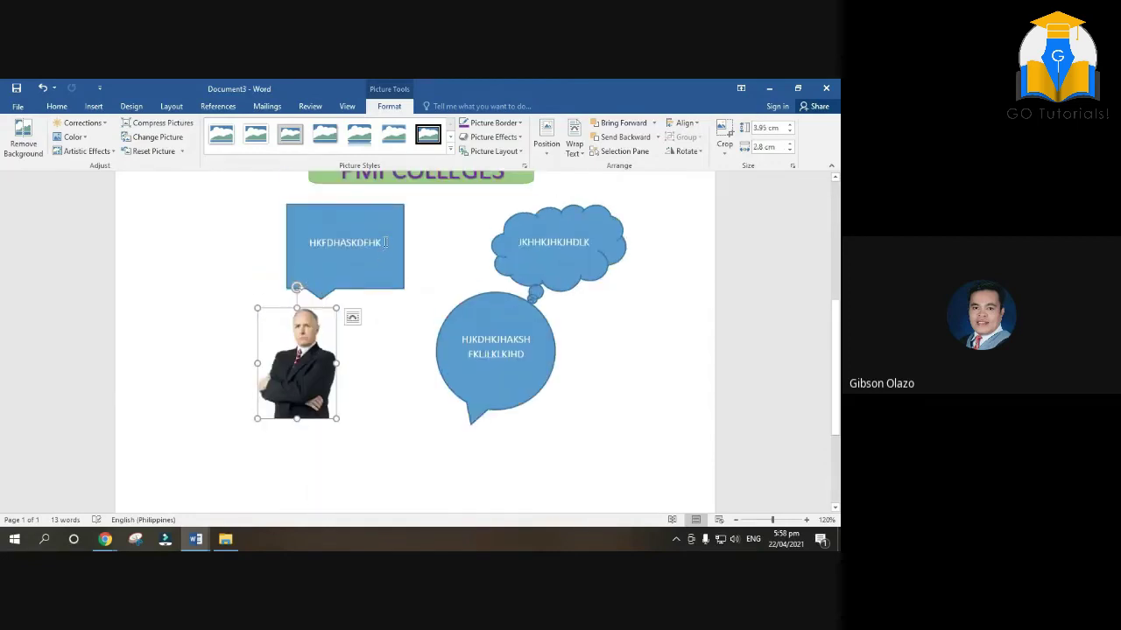
left_click_drag(354, 282, 305, 250)
Step: Replace the rectangle callout's text with 'HOW ARE YOU TODAY?' and slightly reposition the round callout
type("H")
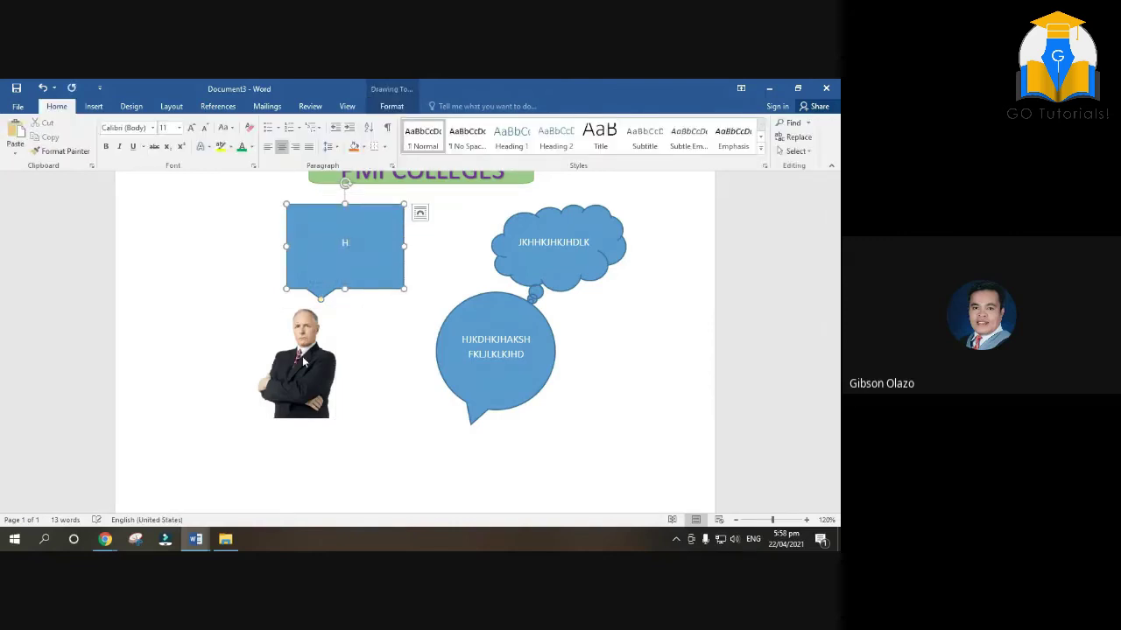
type("I ARE YOU TODAY?")
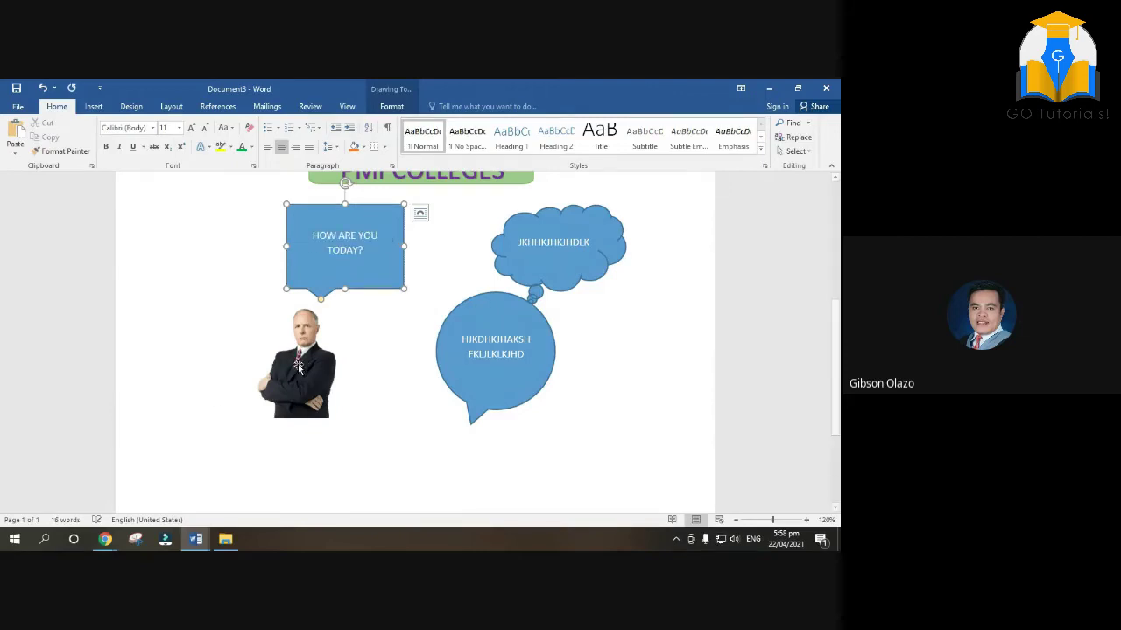
left_click(505, 329)
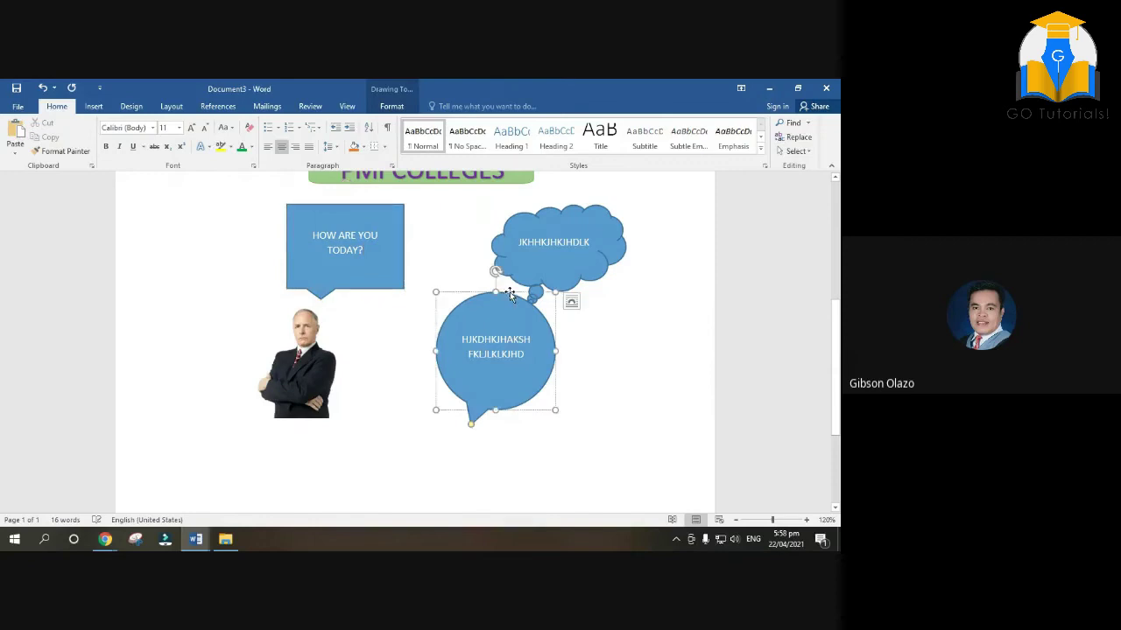
left_click_drag(505, 329, 586, 426)
left_click(447, 333)
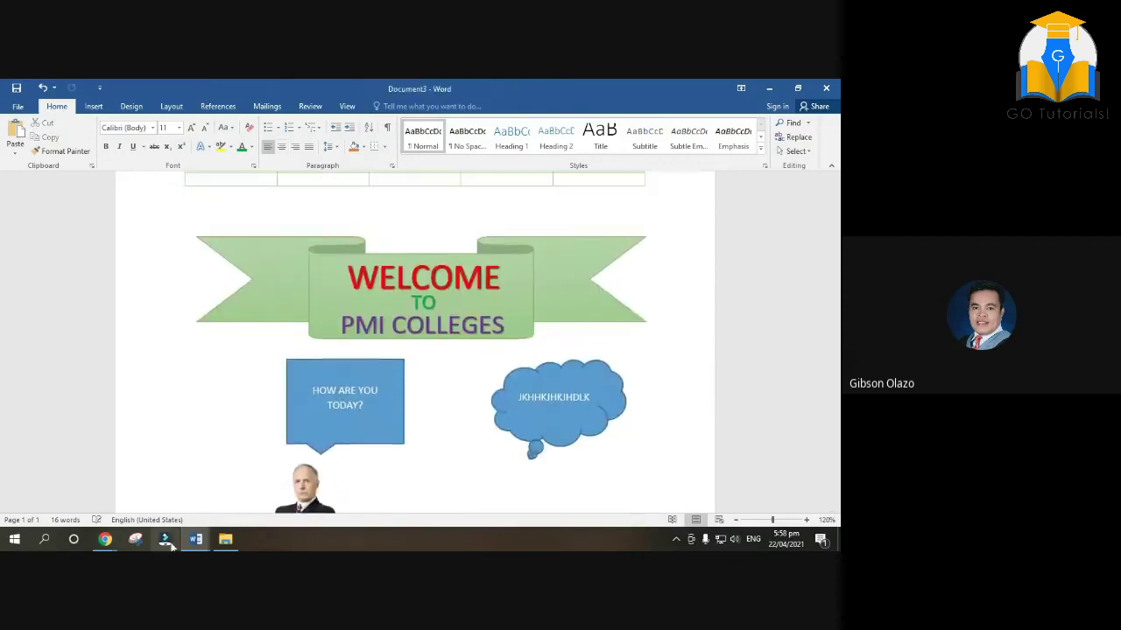
Step: Search Online Pictures for PERSON and insert the smiling two-thumbs-up man photo
left_click(94, 106)
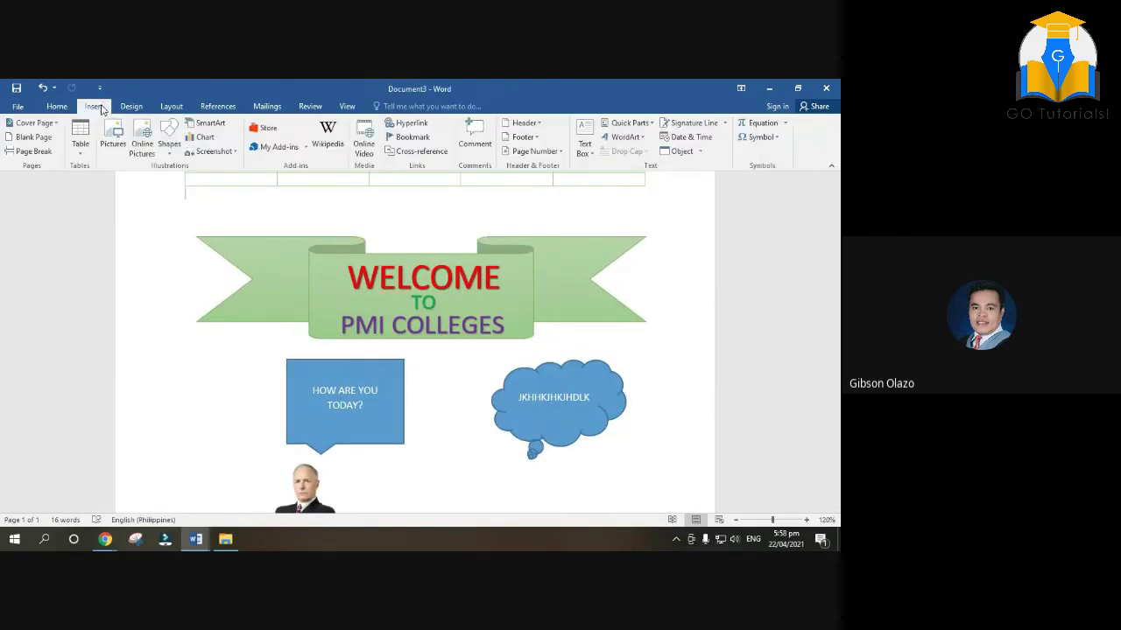
left_click(143, 140)
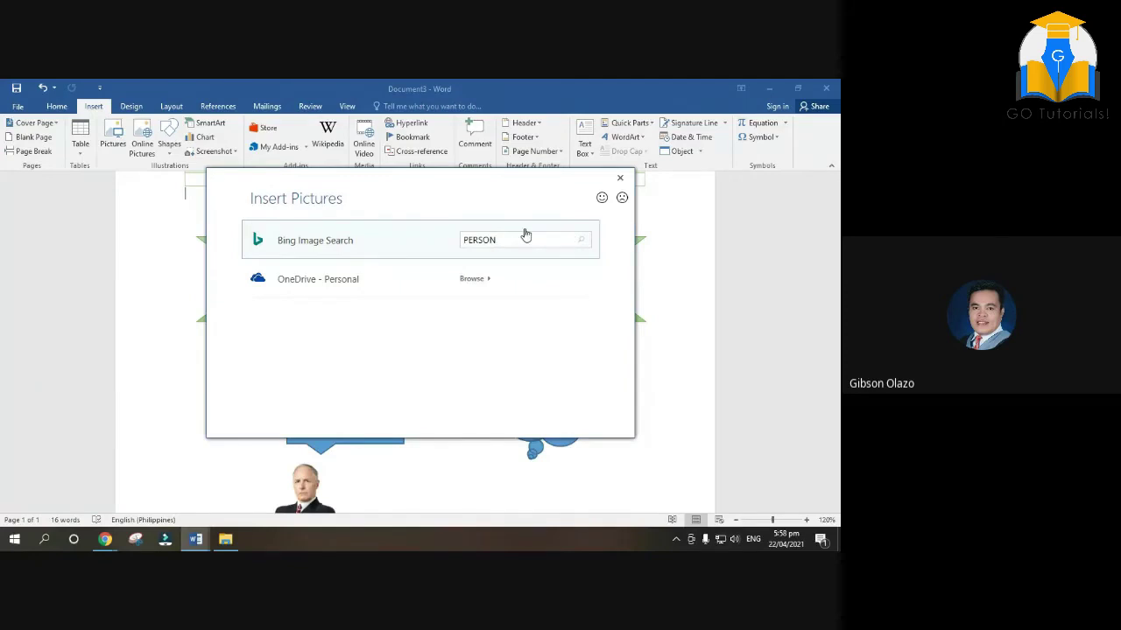
key("Return")
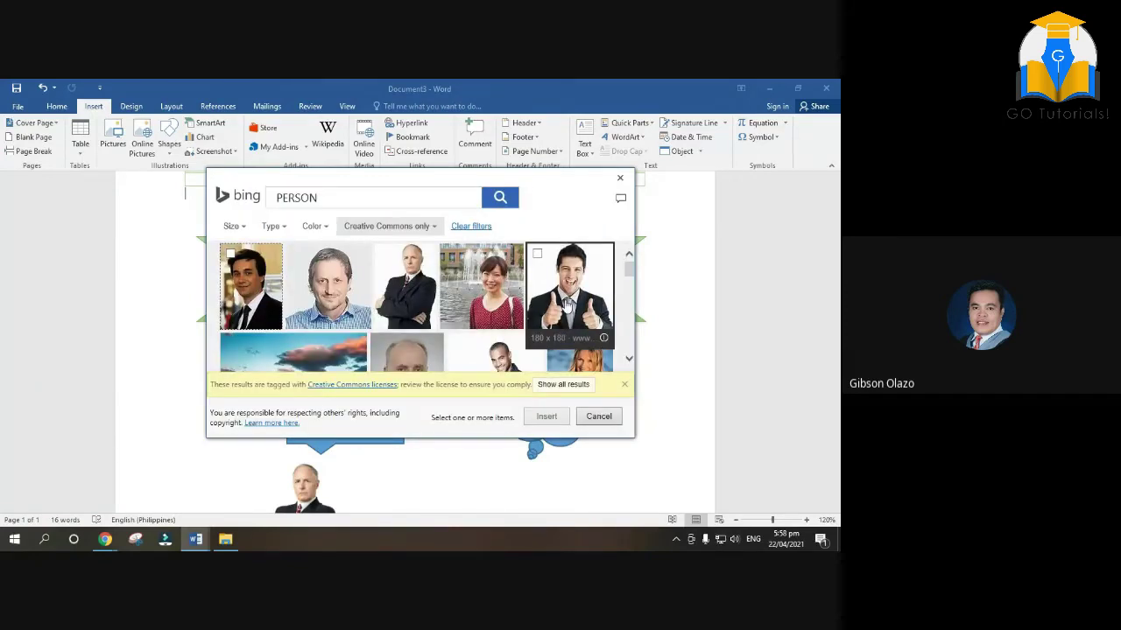
left_click(567, 305)
left_click(552, 416)
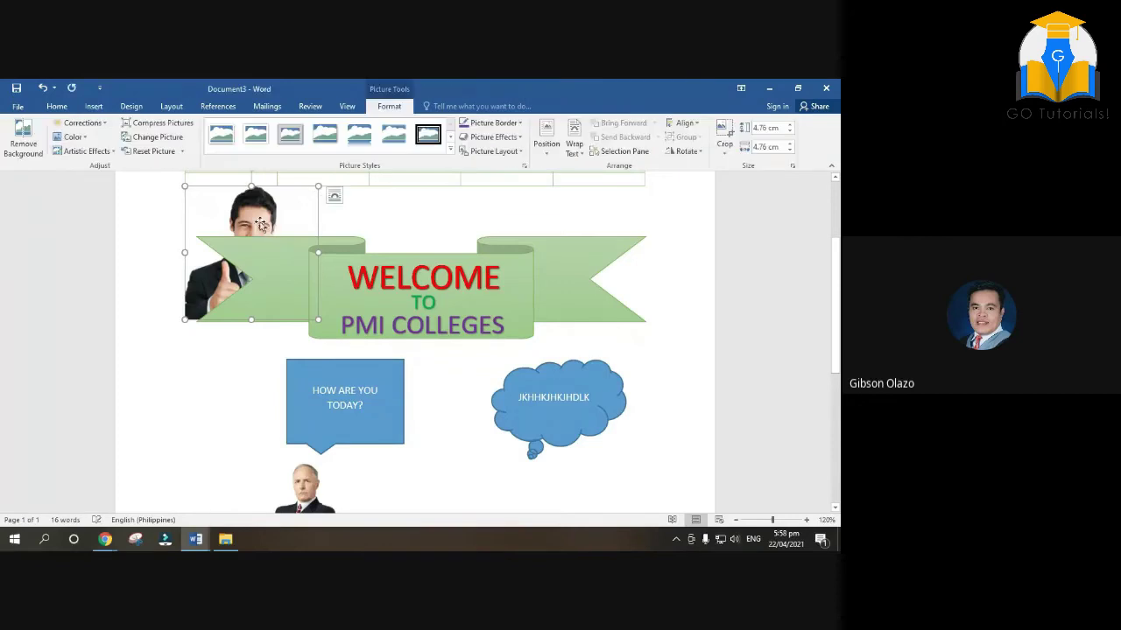
left_click(573, 143)
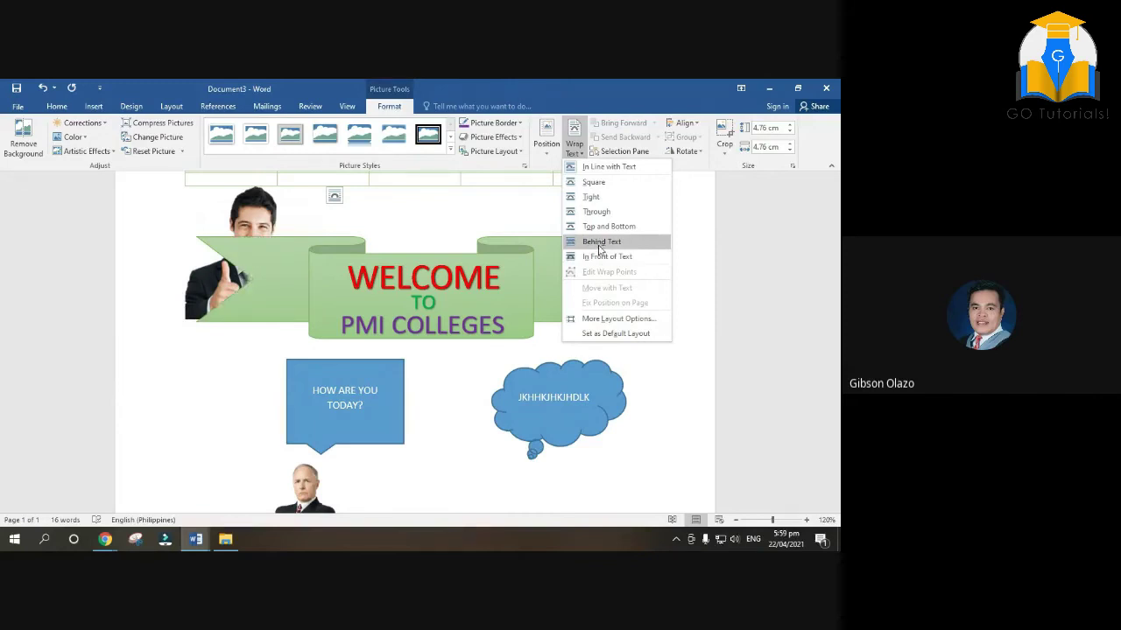
Step: Set the thumbs-up man's photo to Behind Text and drag it down beneath the thought cloud
left_click(600, 241)
left_click_drag(261, 206, 475, 409)
scroll(460, 346, "down", 3)
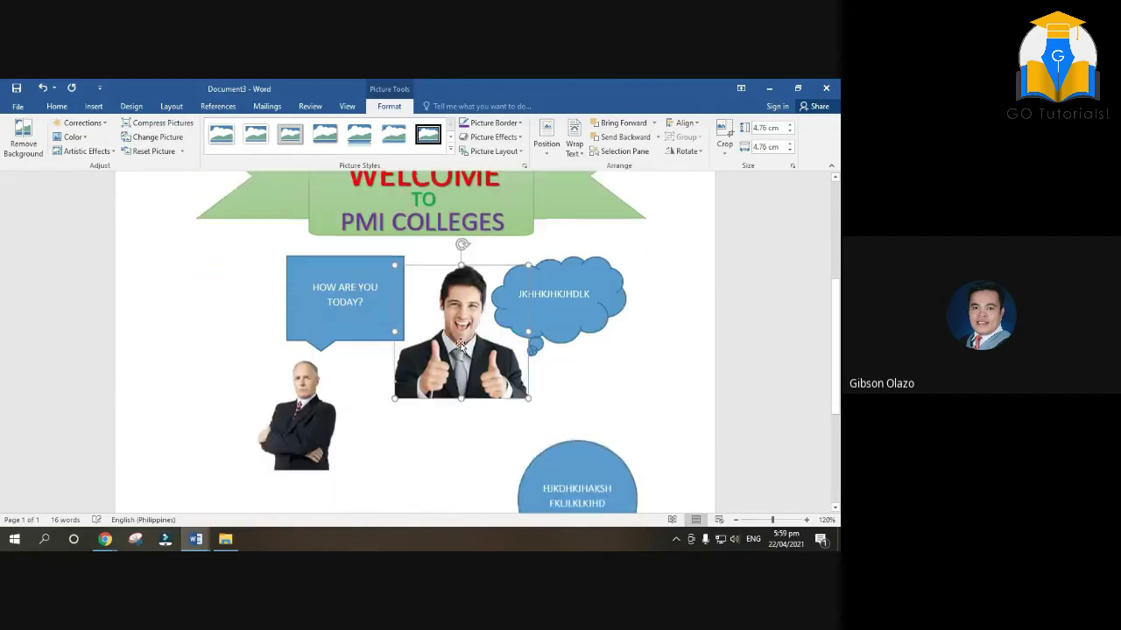
left_click_drag(461, 347, 444, 452)
scroll(440, 400, "down", 5)
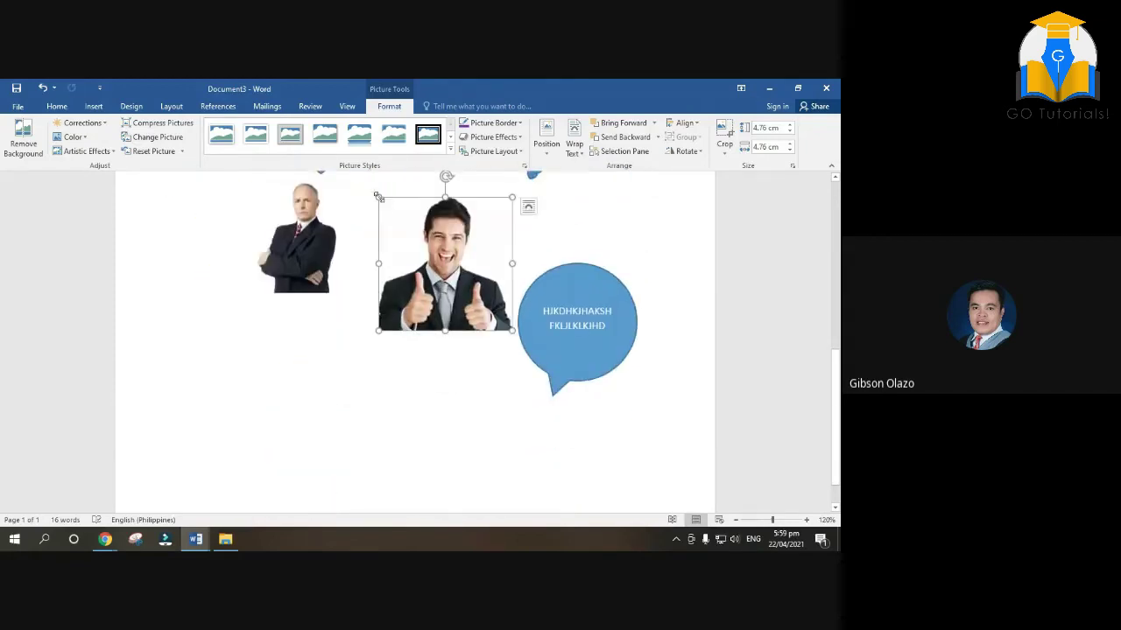
Step: Resize the thumbs-up photo to about 2.64 × 2.64 cm and select the cloud's placeholder text
left_click_drag(378, 197, 423, 263)
scroll(423, 262, "up", 4)
left_click_drag(427, 433, 505, 362)
left_click_drag(469, 395, 461, 404)
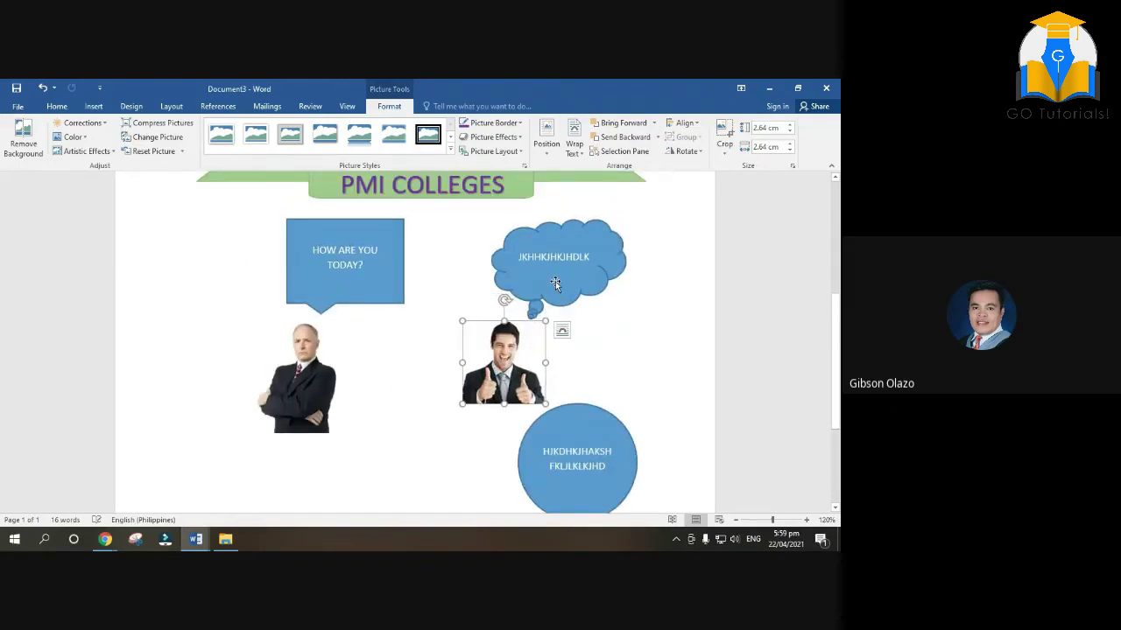
left_click_drag(592, 258, 517, 257)
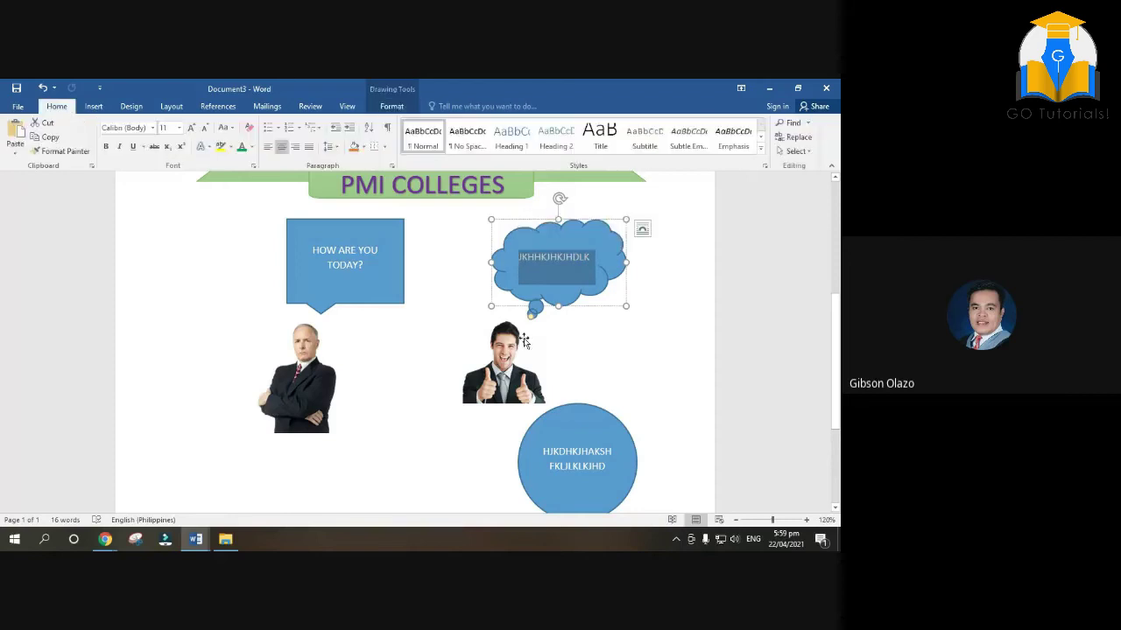
Step: Replace the thought cloud's placeholder letters with "I'M DOING GOOD!" and deselect the shape
key("Delete")
type("I'M D")
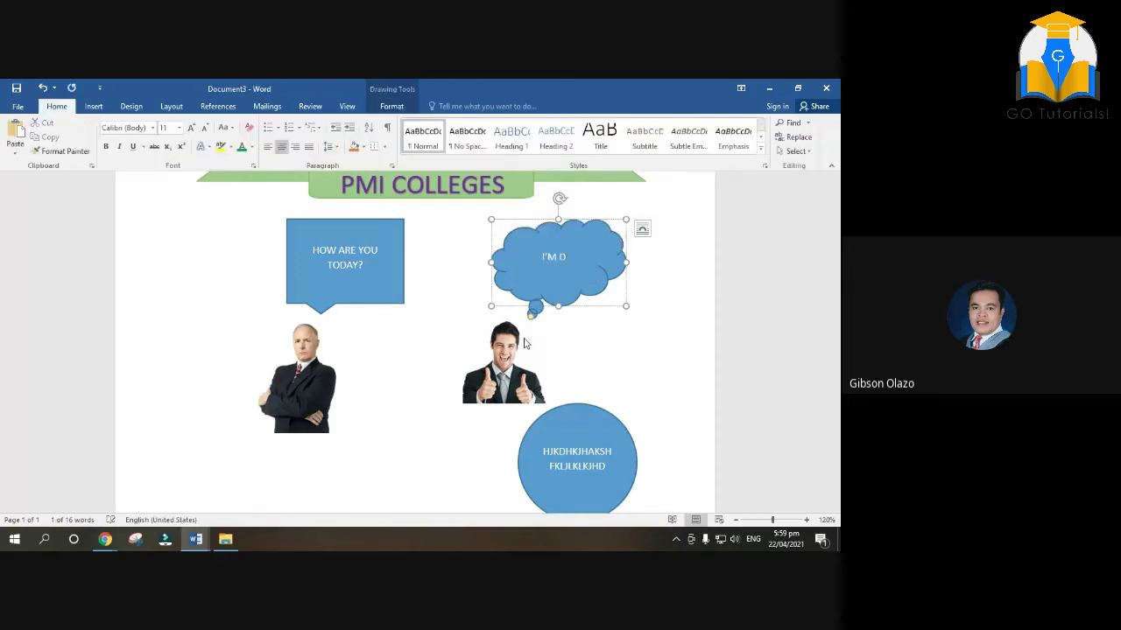
type("OING GOOD!")
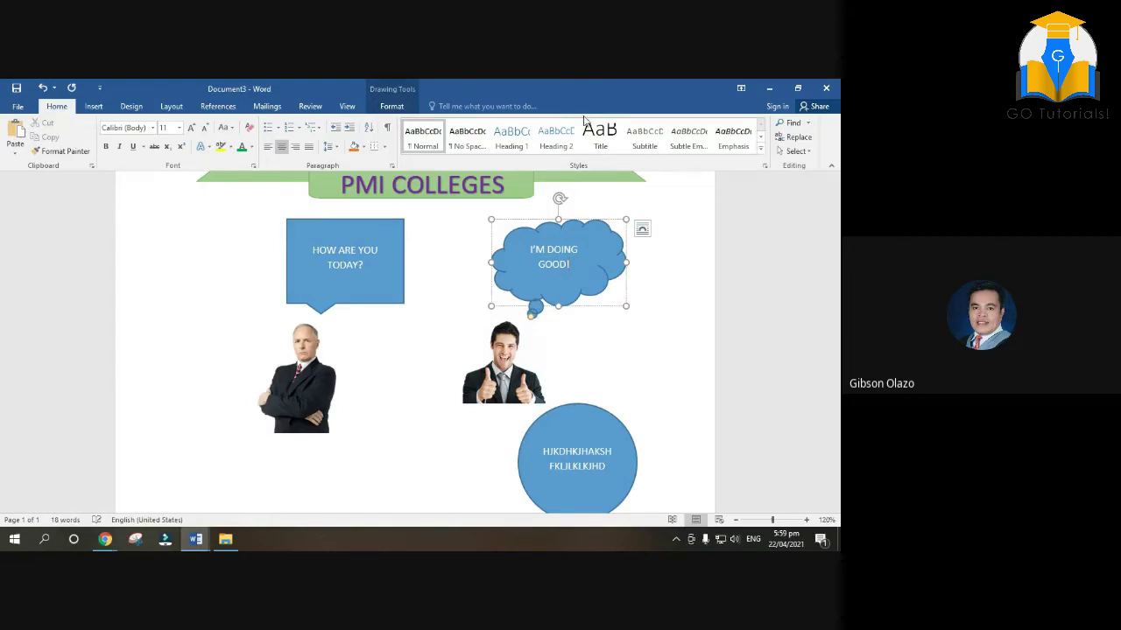
scroll(642, 413, "up", 2)
left_click(659, 392)
left_click(501, 376)
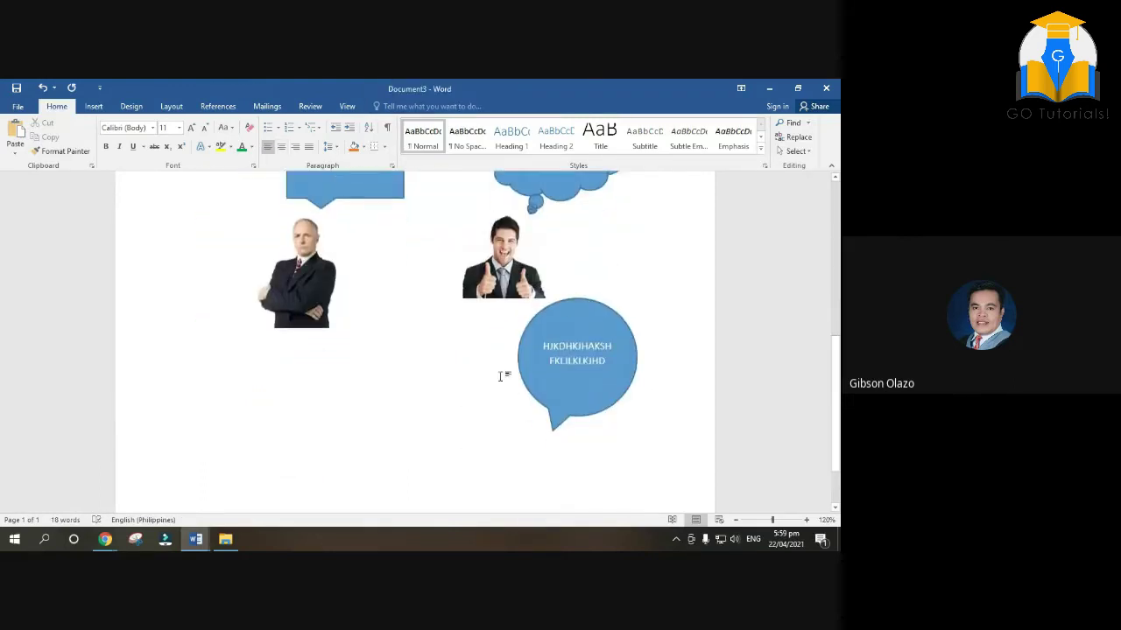
scroll(311, 389, "up", 5)
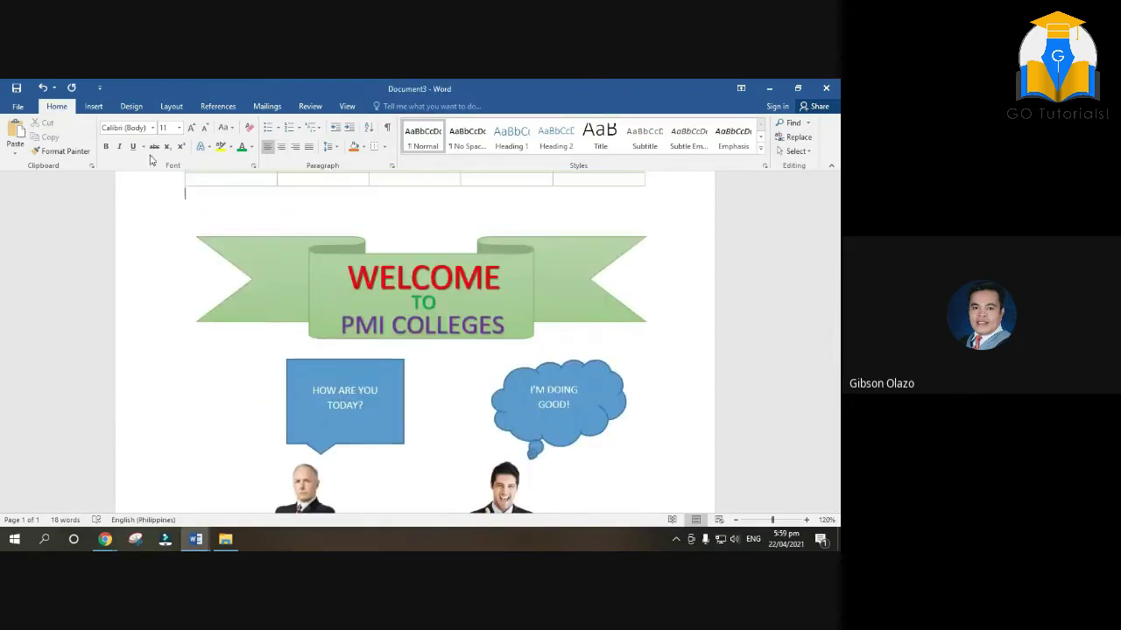
Step: Search Online Pictures on Bing for PERSON
left_click(93, 107)
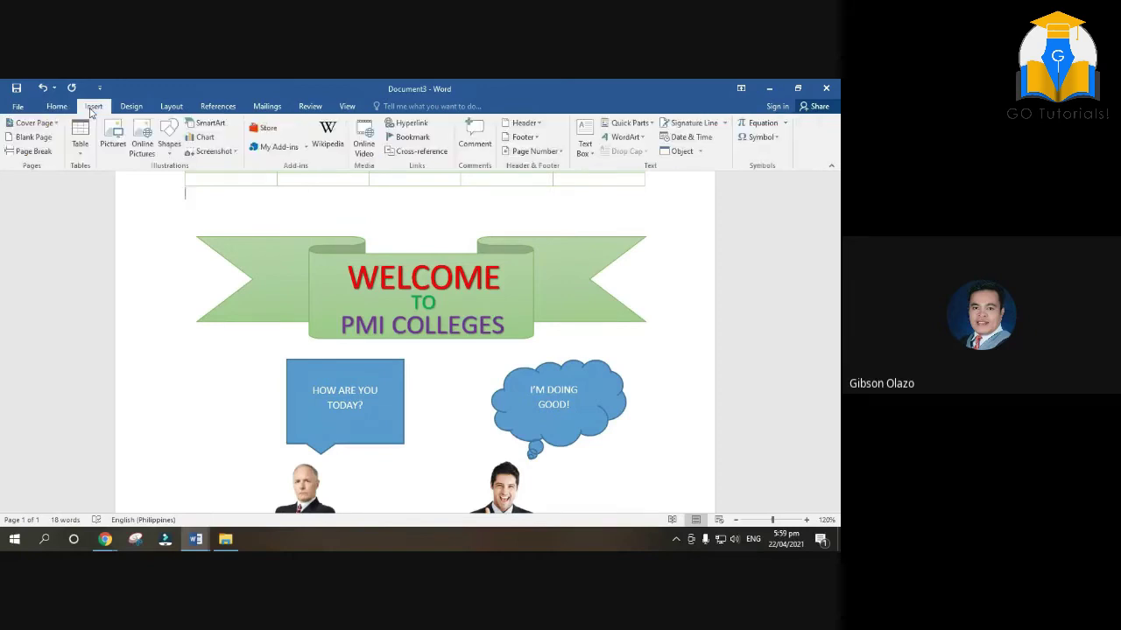
left_click(142, 141)
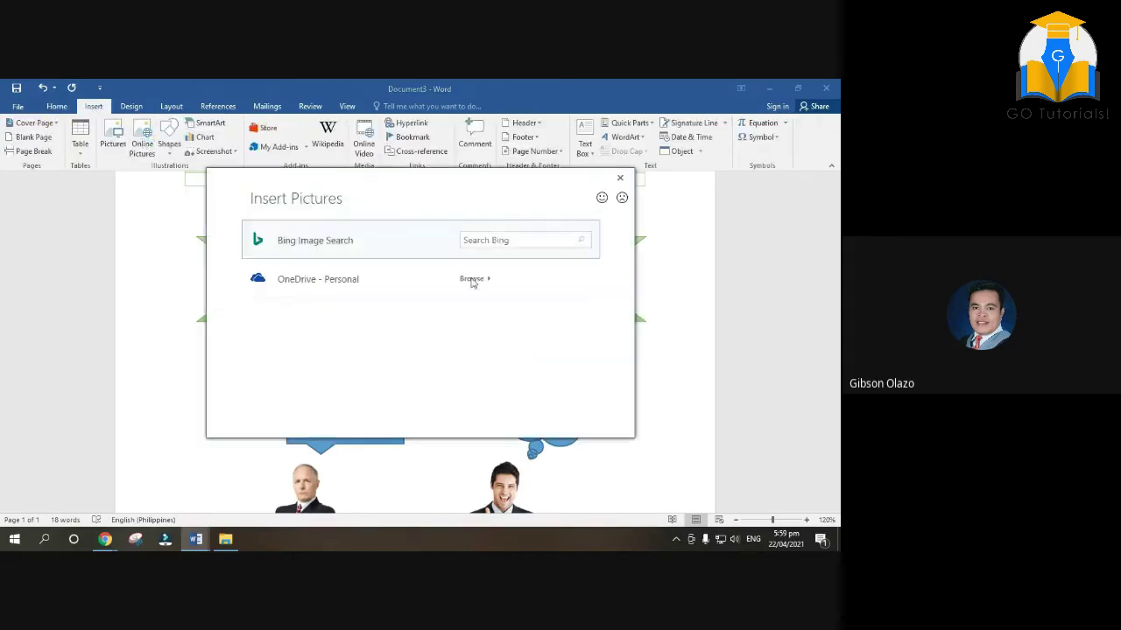
left_click(523, 243)
key("Return")
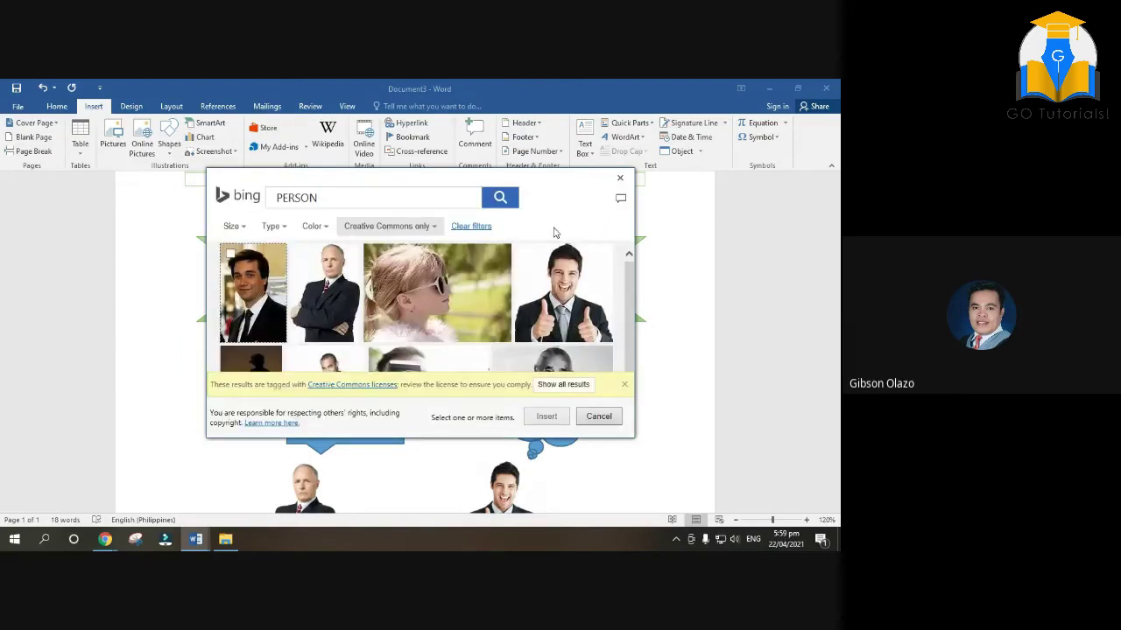
Step: Insert the photo of the girl wearing sunglasses from the search results
scroll(525, 280, "down", 1)
left_click(480, 280)
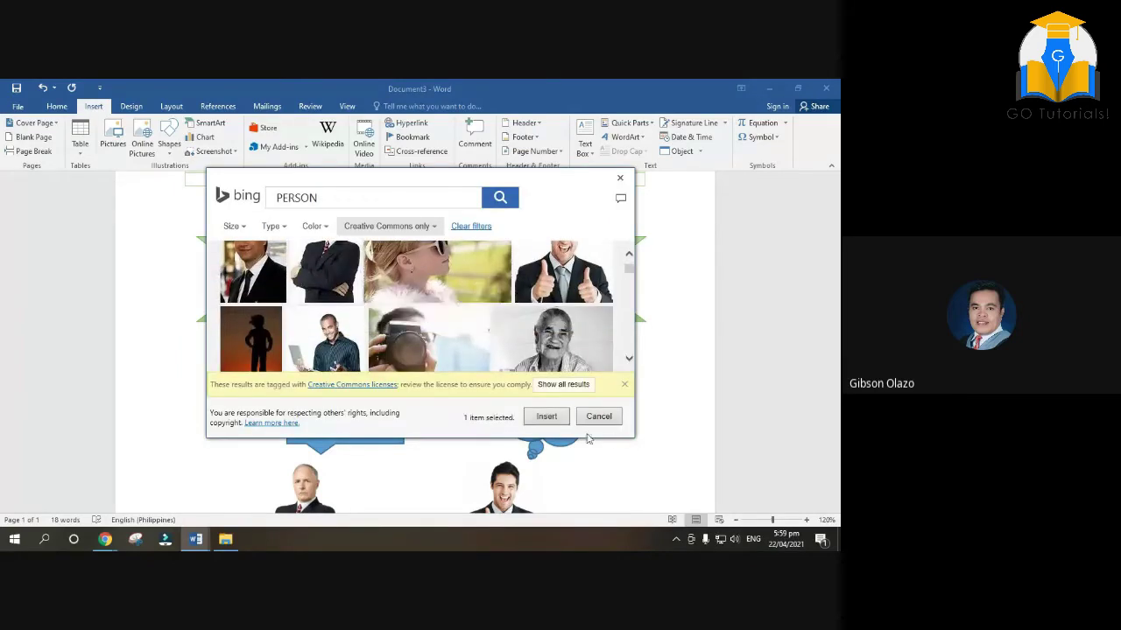
left_click(546, 417)
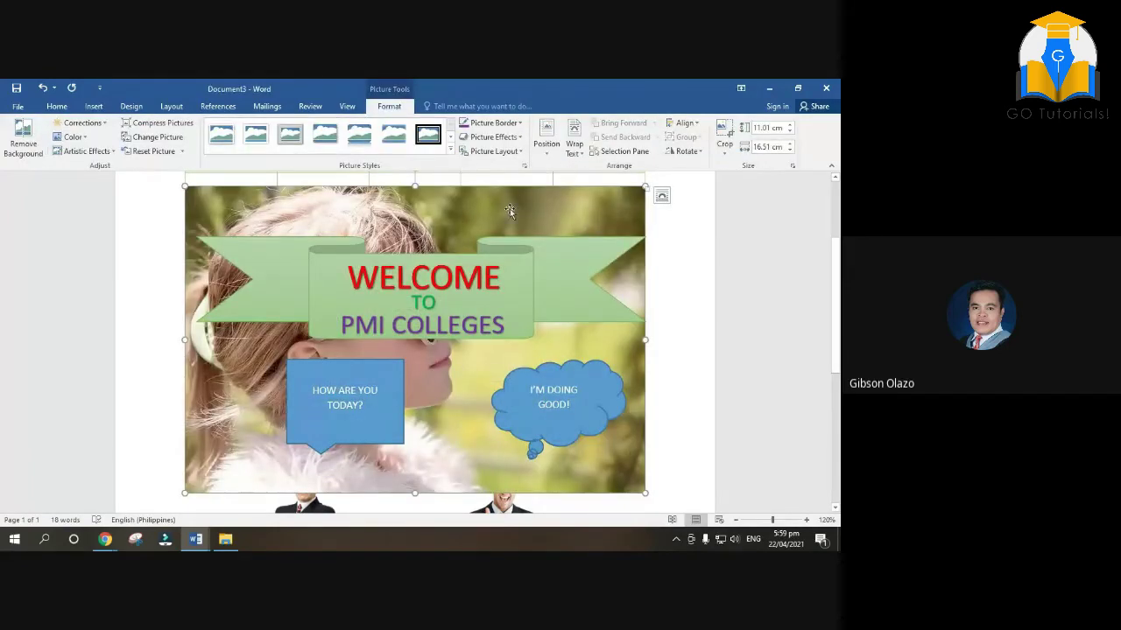
left_click(573, 138)
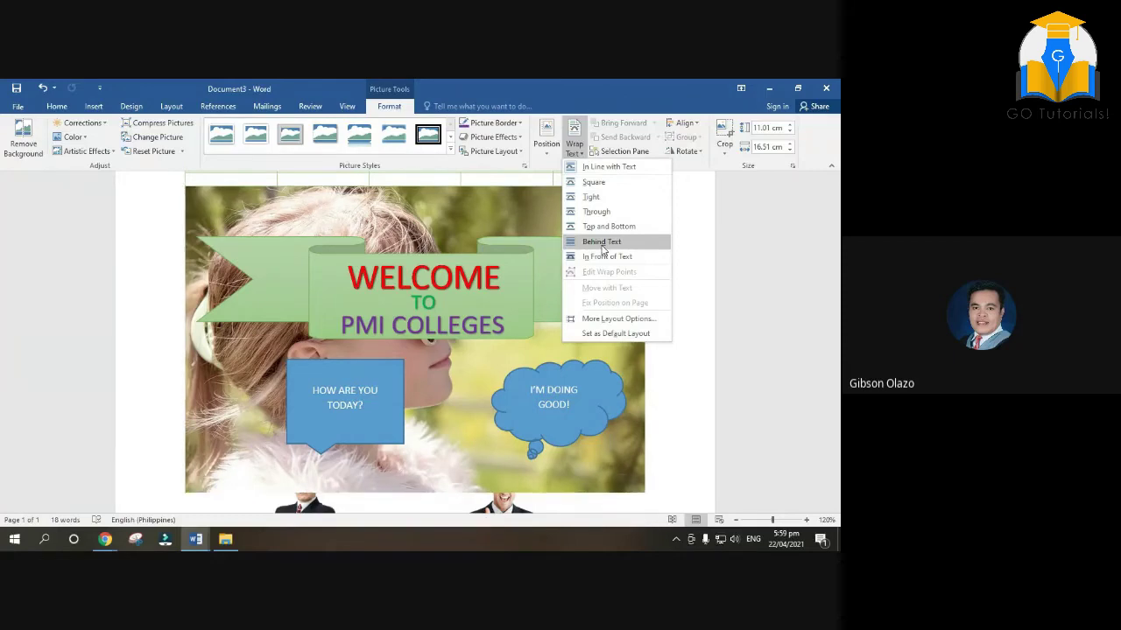
Step: Set the girl's photo to Behind Text and shrink it from a corner handle
left_click(601, 242)
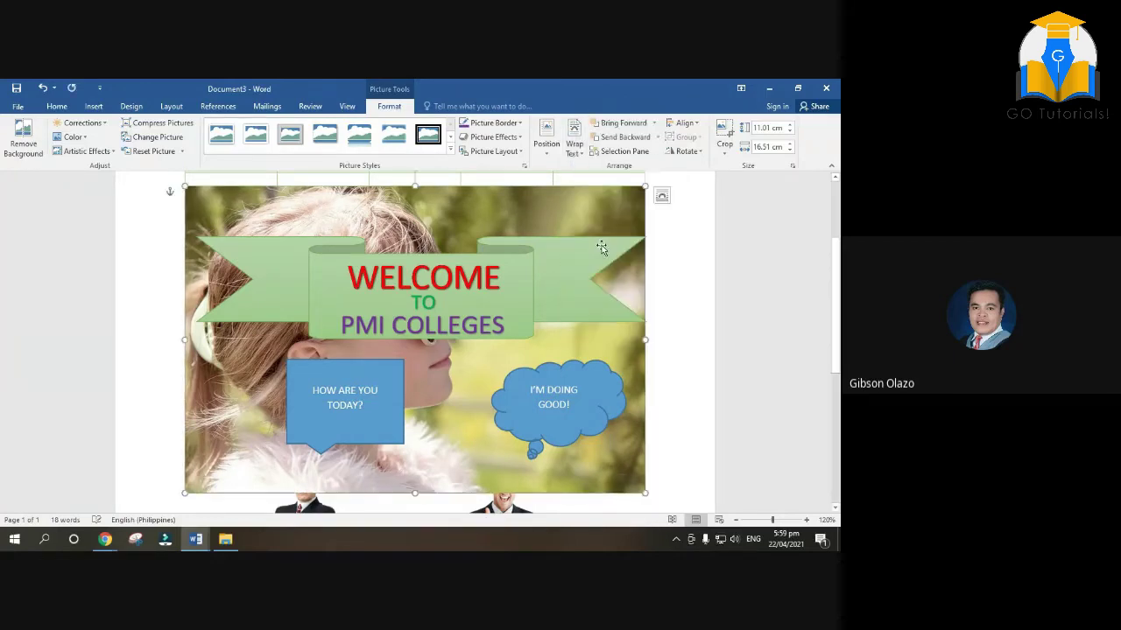
scroll(639, 263, "up", 2)
left_click(211, 275)
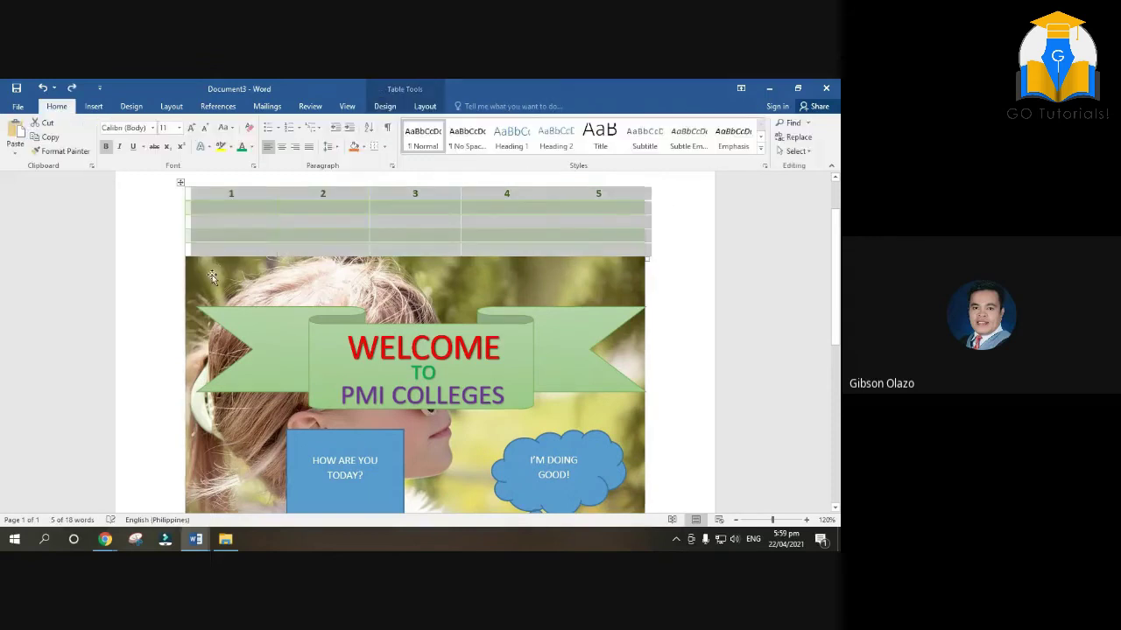
left_click(233, 302)
left_click_drag(185, 256, 408, 450)
Step: Shrink the girl's photo further and place it beneath the round blue speech bubble
scroll(408, 450, "down", 5)
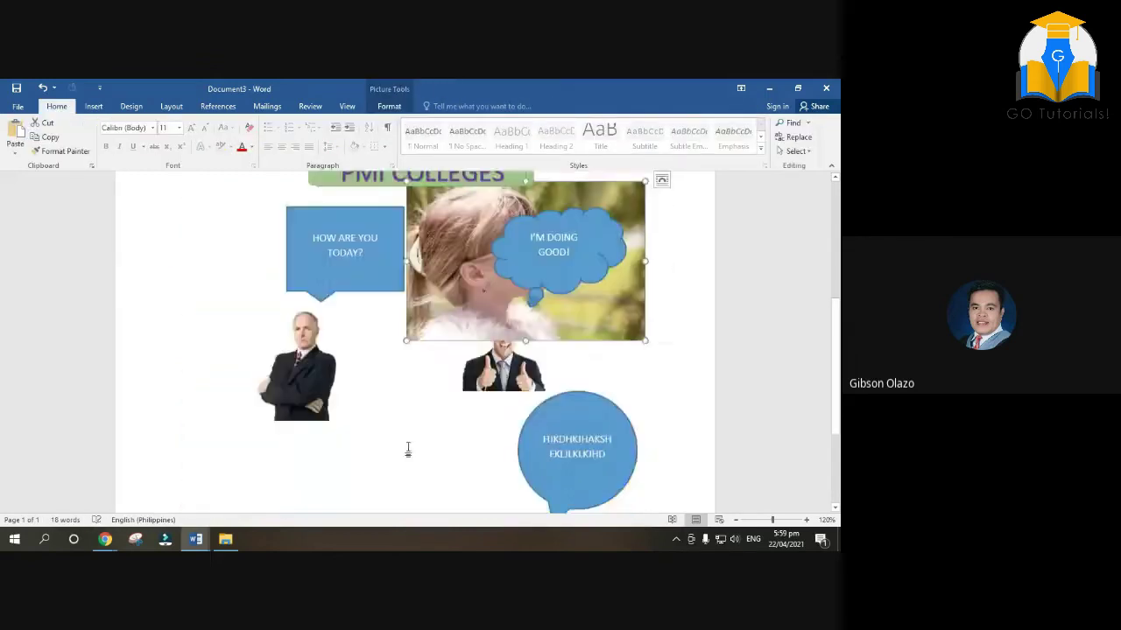
left_click_drag(450, 195, 371, 438)
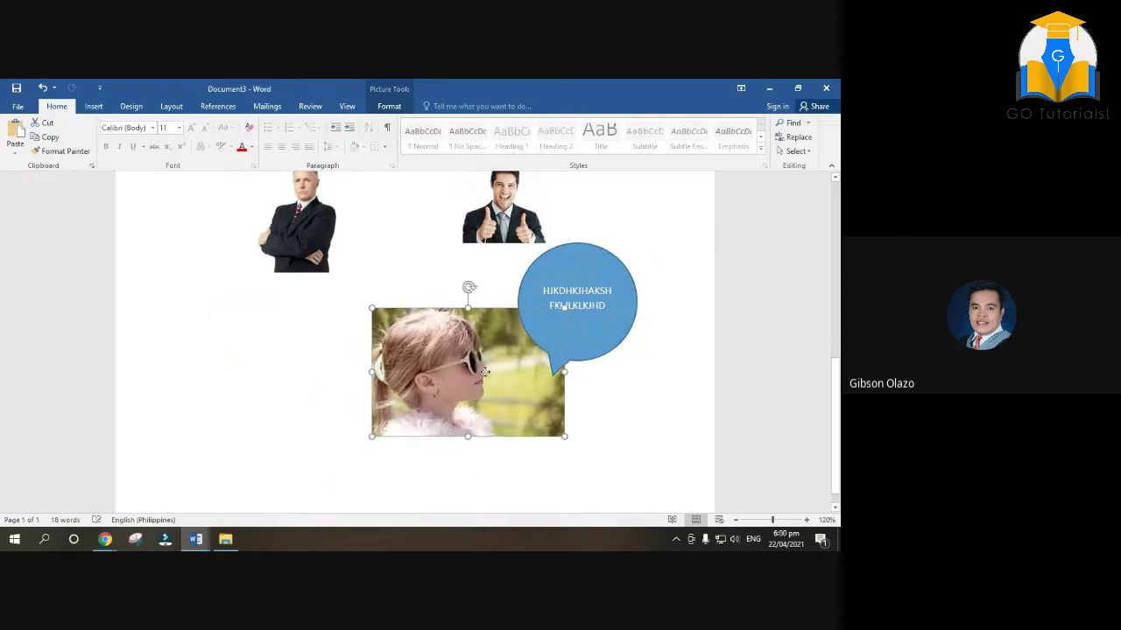
left_click_drag(484, 352, 465, 414)
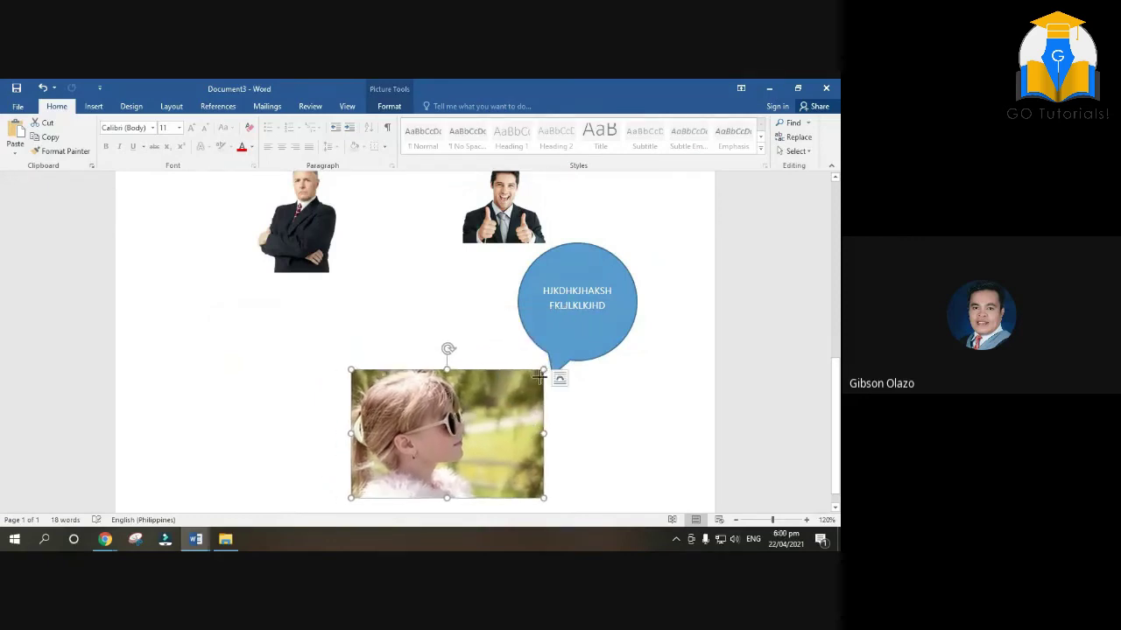
left_click_drag(543, 373, 505, 406)
left_click_drag(437, 442, 475, 414)
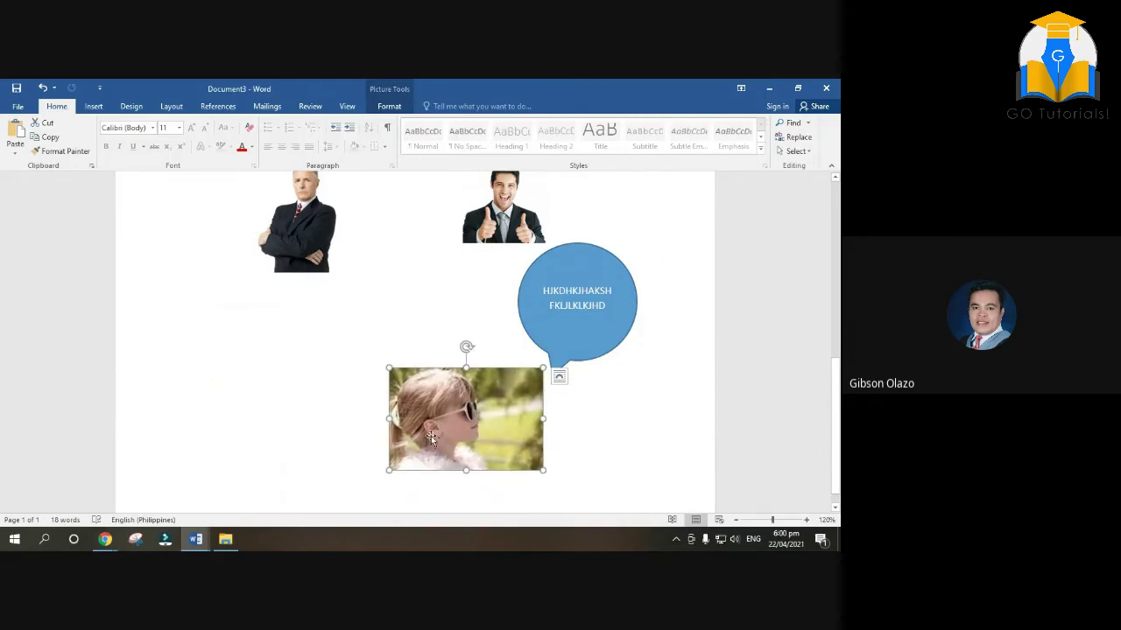
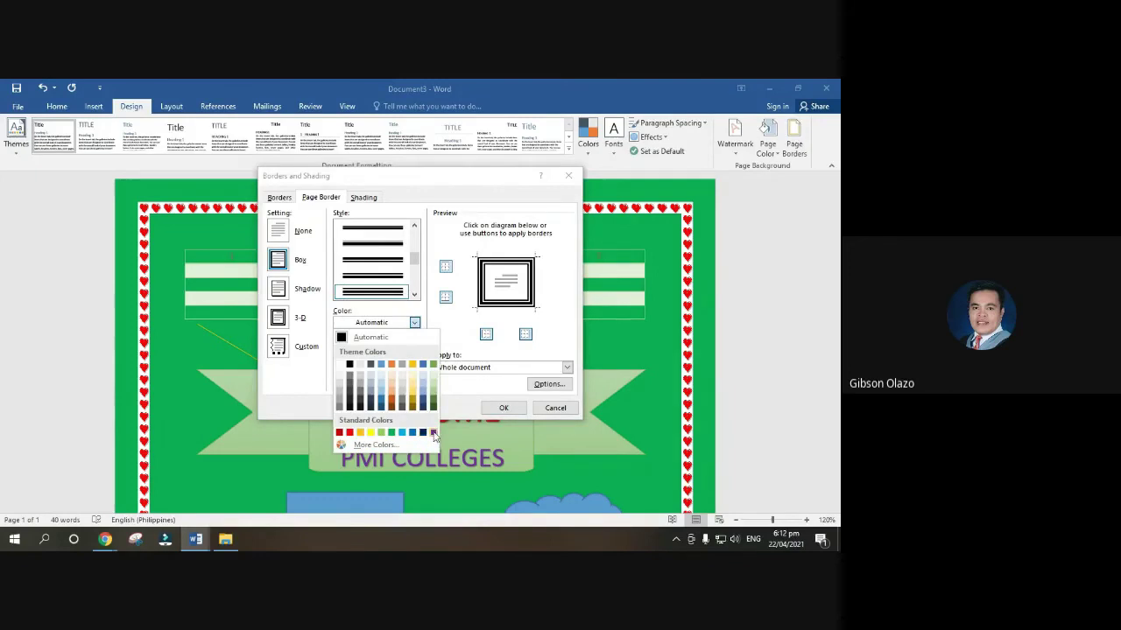
Step: Choose purple for the page border and toggle its left, right, top and bottom edges in Preview
left_click(431, 433)
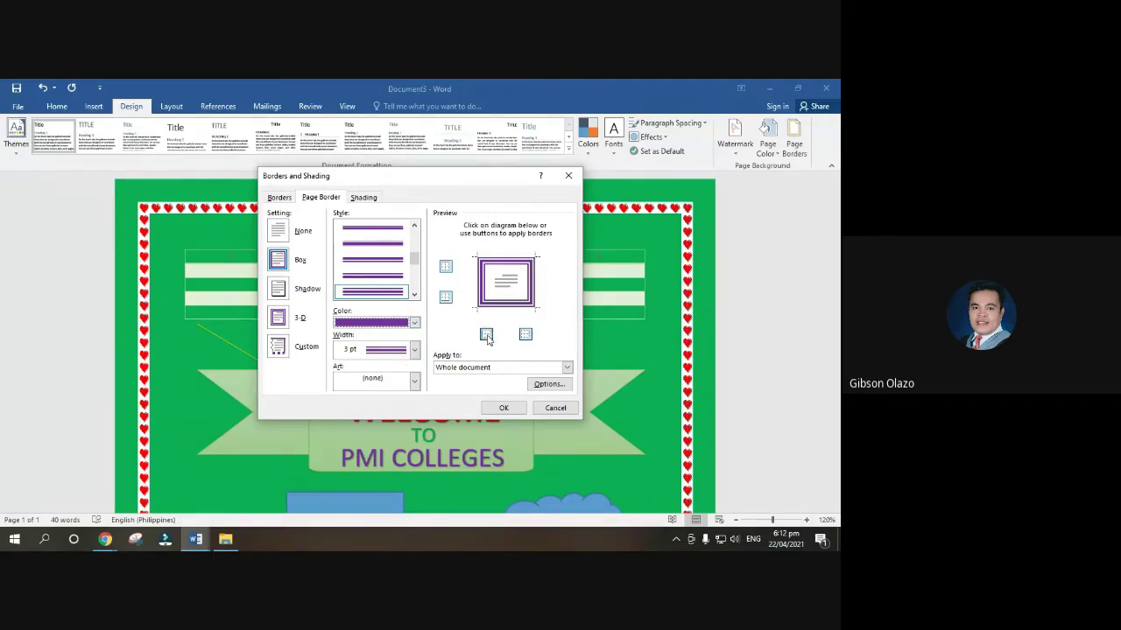
left_click(486, 333)
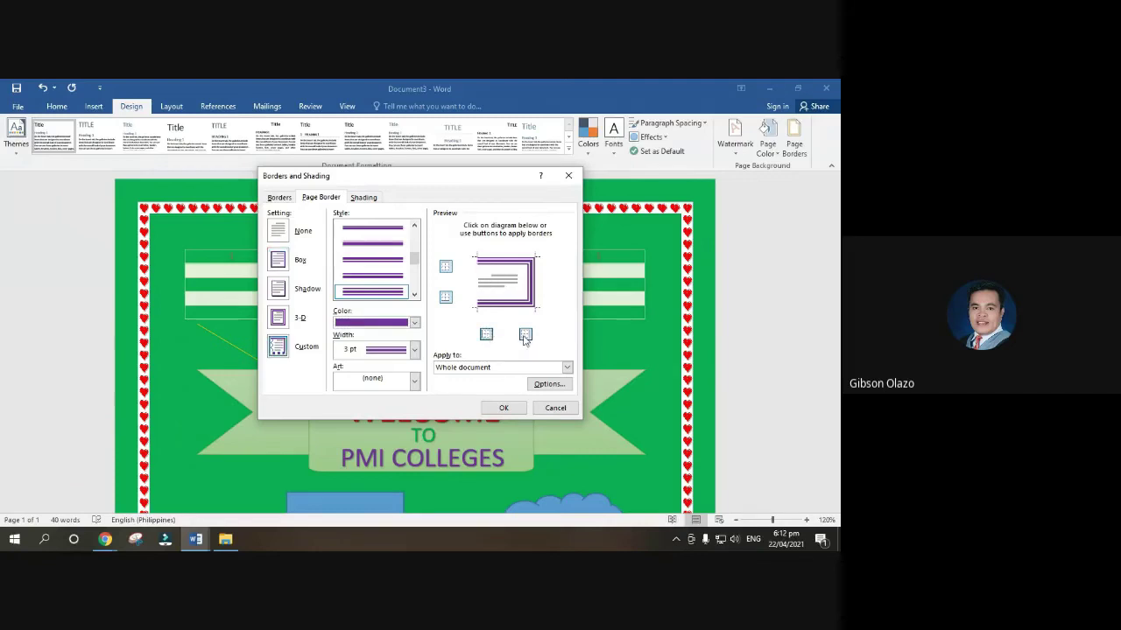
left_click(524, 336)
left_click(525, 336)
left_click(488, 336)
left_click(488, 336)
left_click(525, 335)
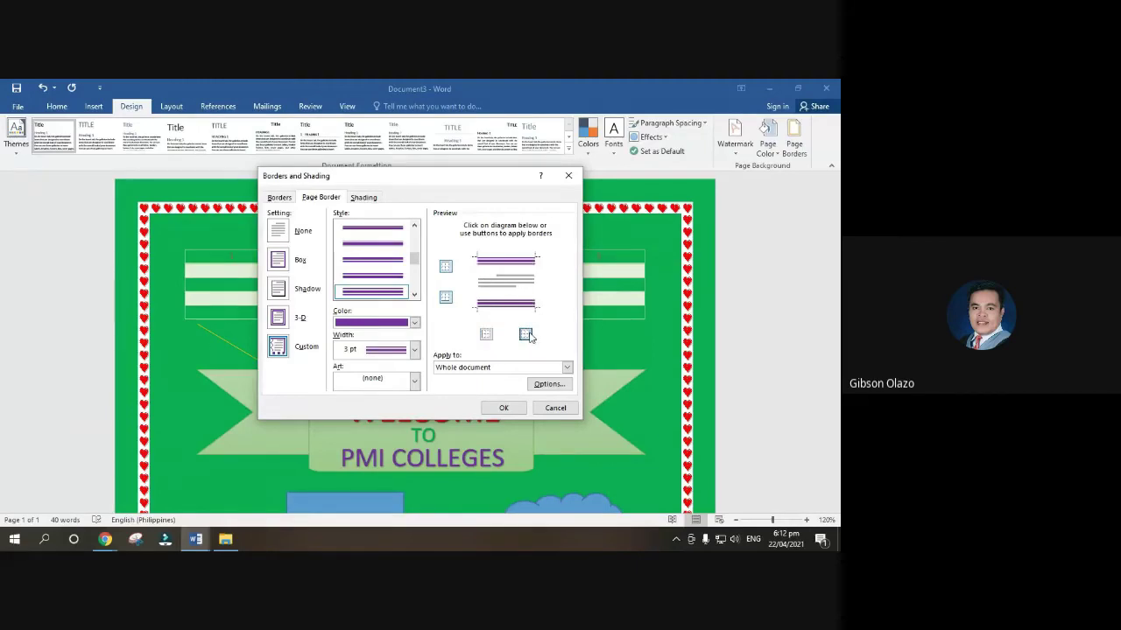
left_click(446, 267)
left_click(447, 299)
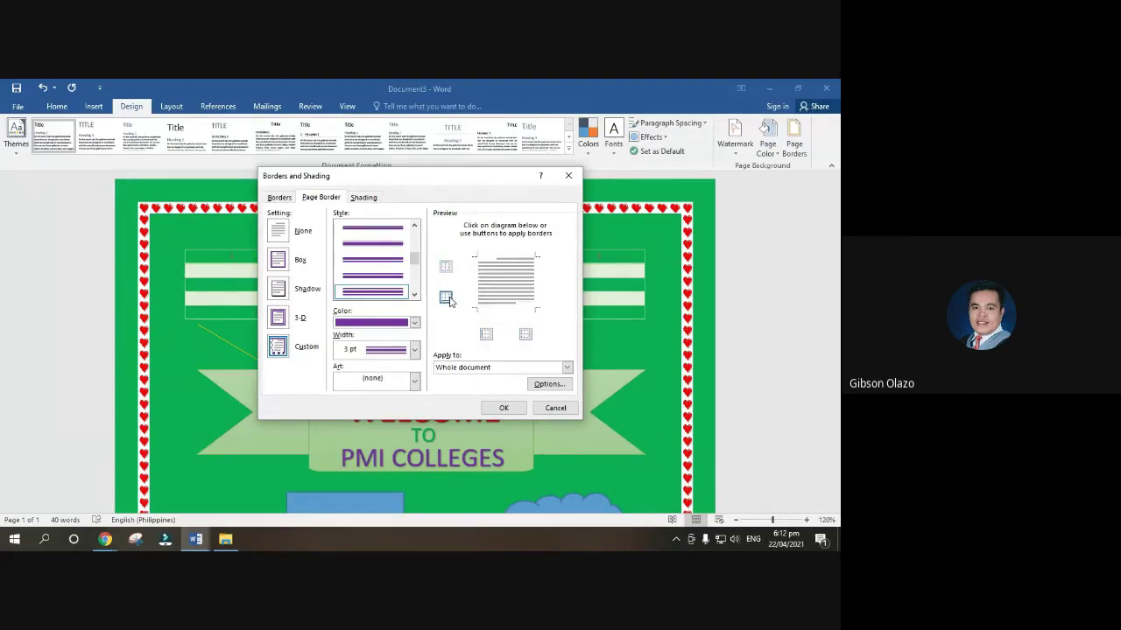
left_click(487, 336)
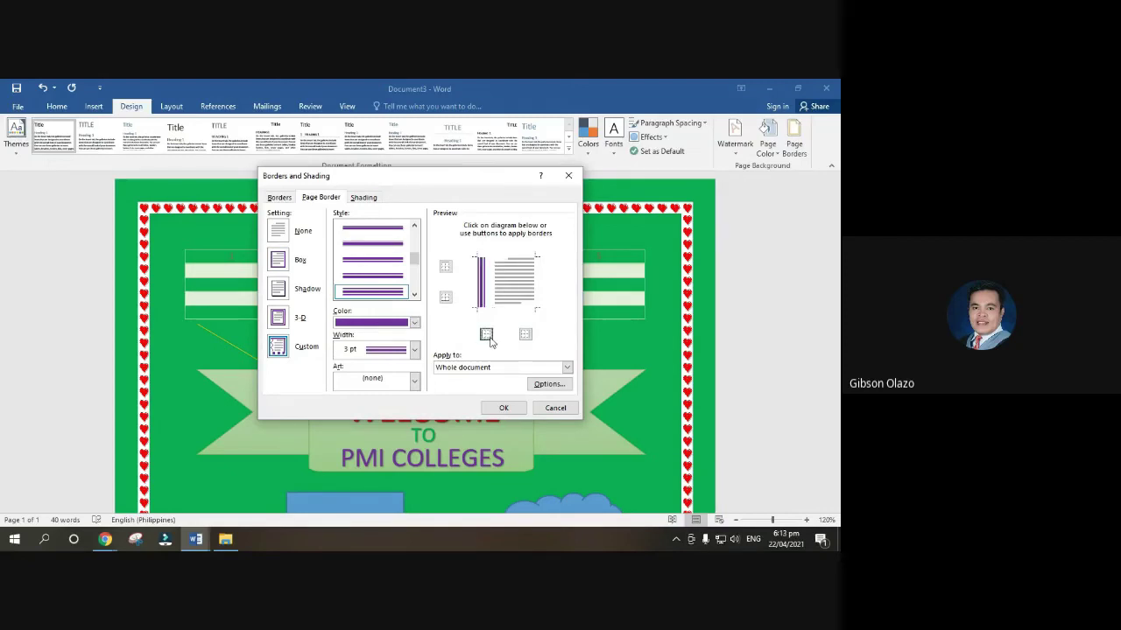
left_click(525, 335)
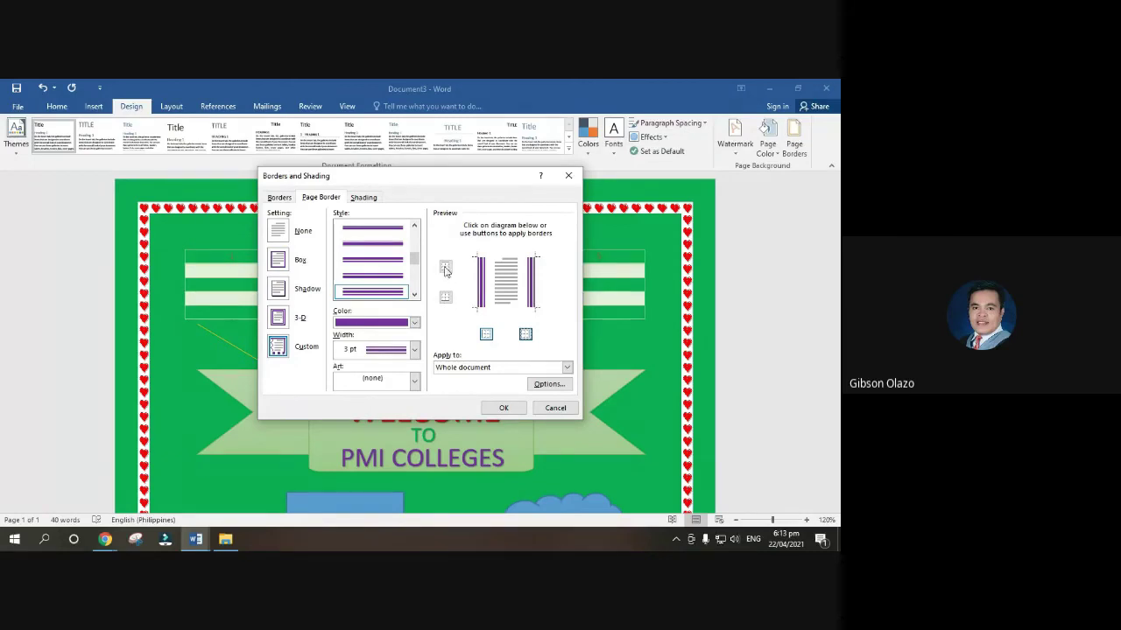
Step: Turn all four border edges on to form a full purple box and apply it to the page
left_click(445, 267)
left_click(446, 298)
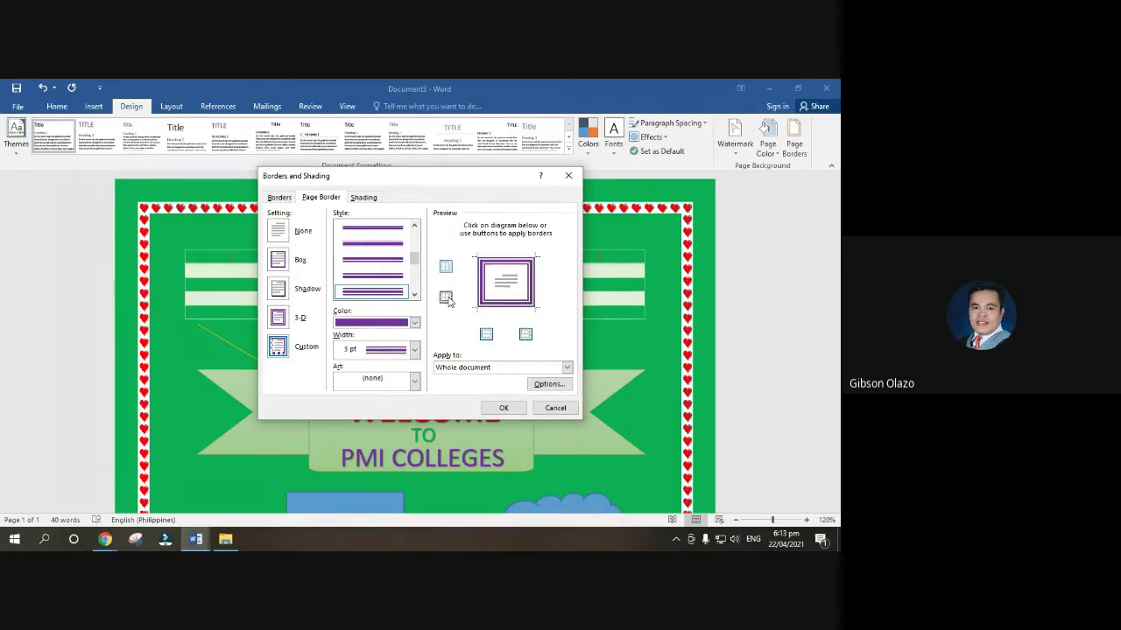
left_click(486, 336)
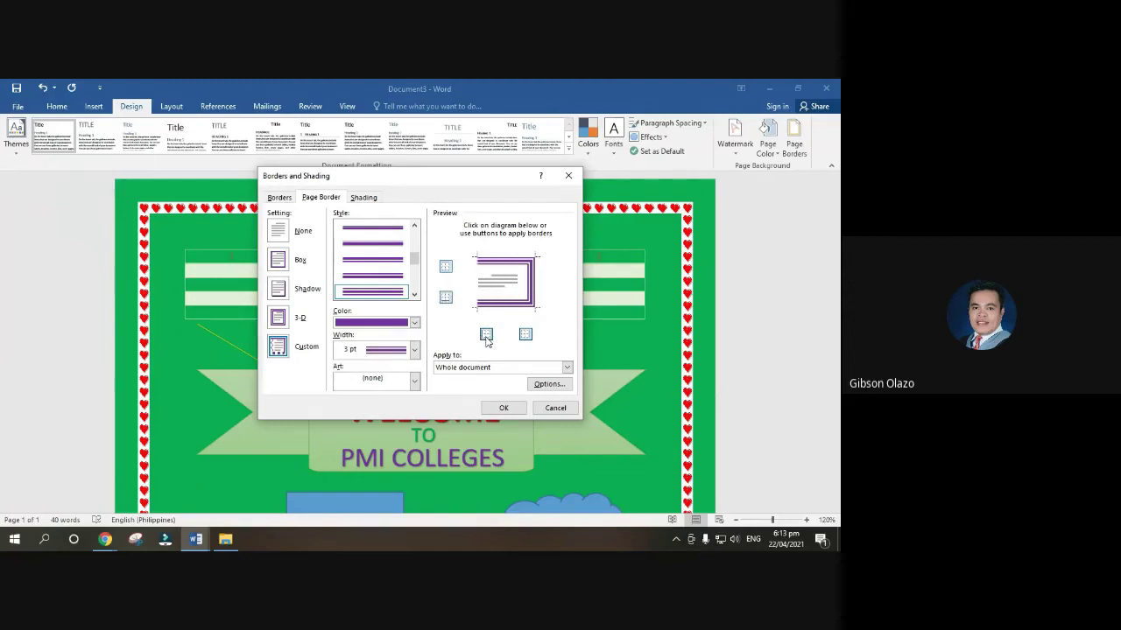
left_click(486, 335)
left_click(525, 335)
left_click(525, 335)
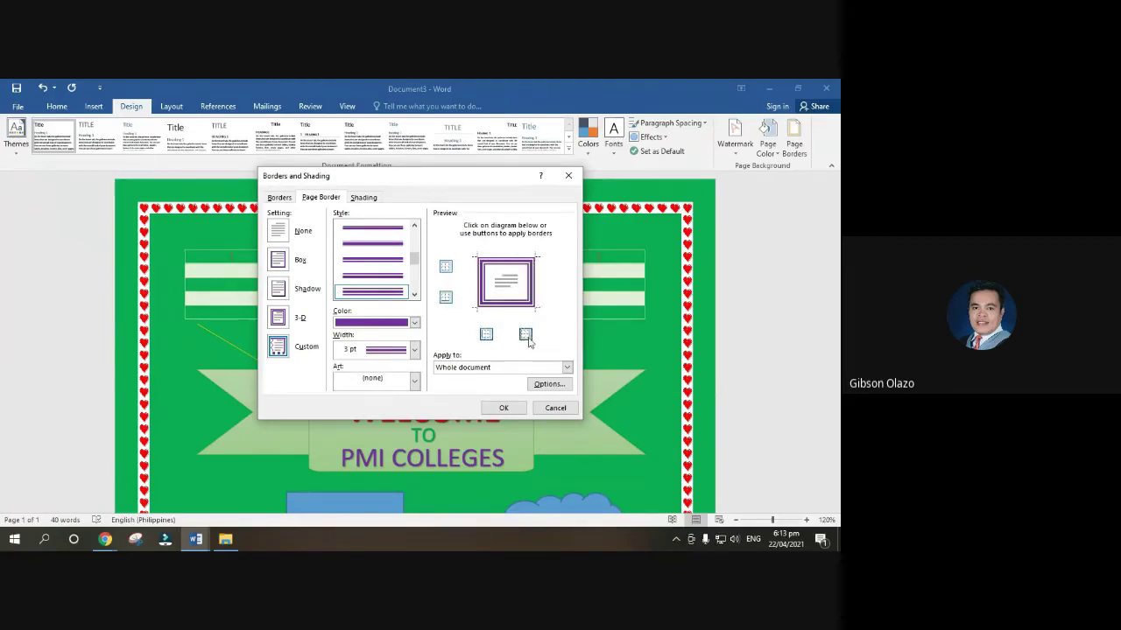
left_click(446, 297)
left_click(447, 268)
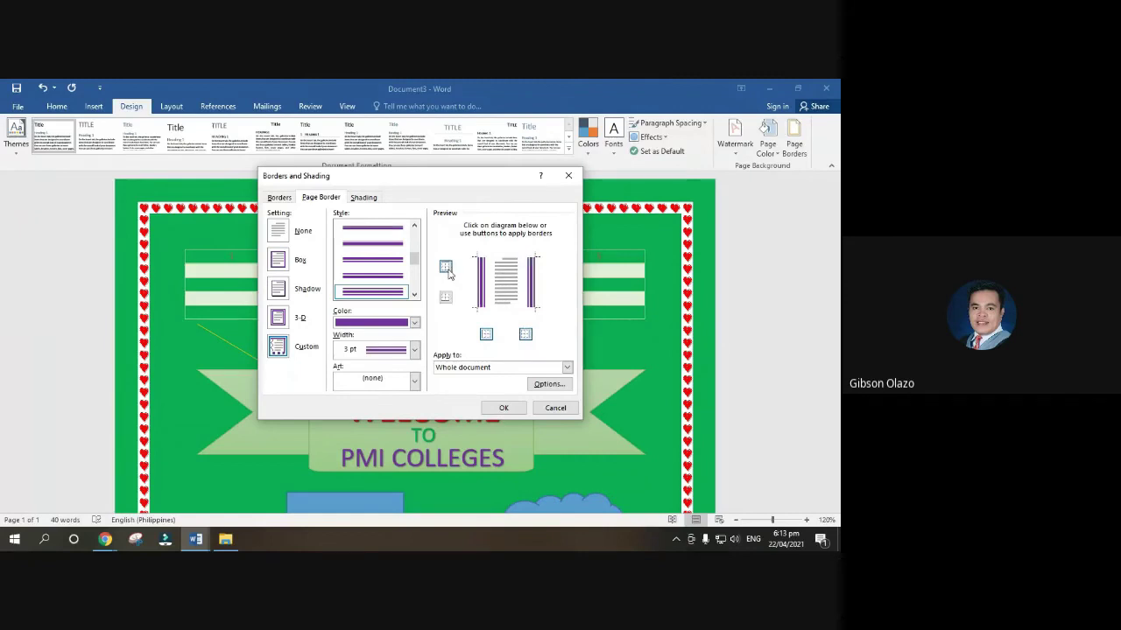
left_click(446, 298)
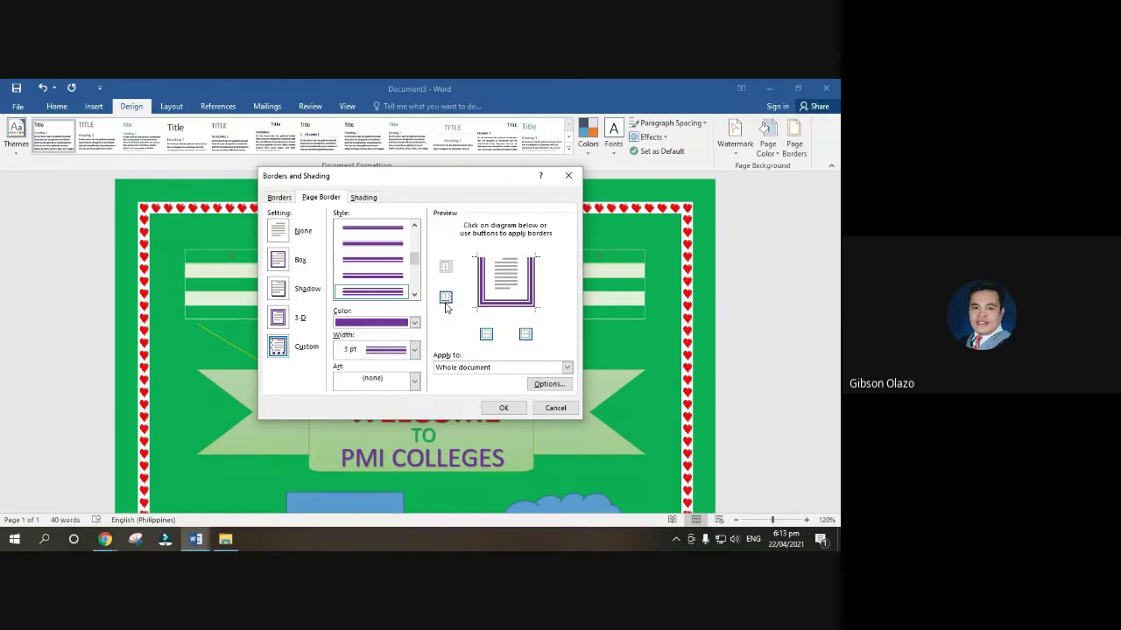
left_click(445, 268)
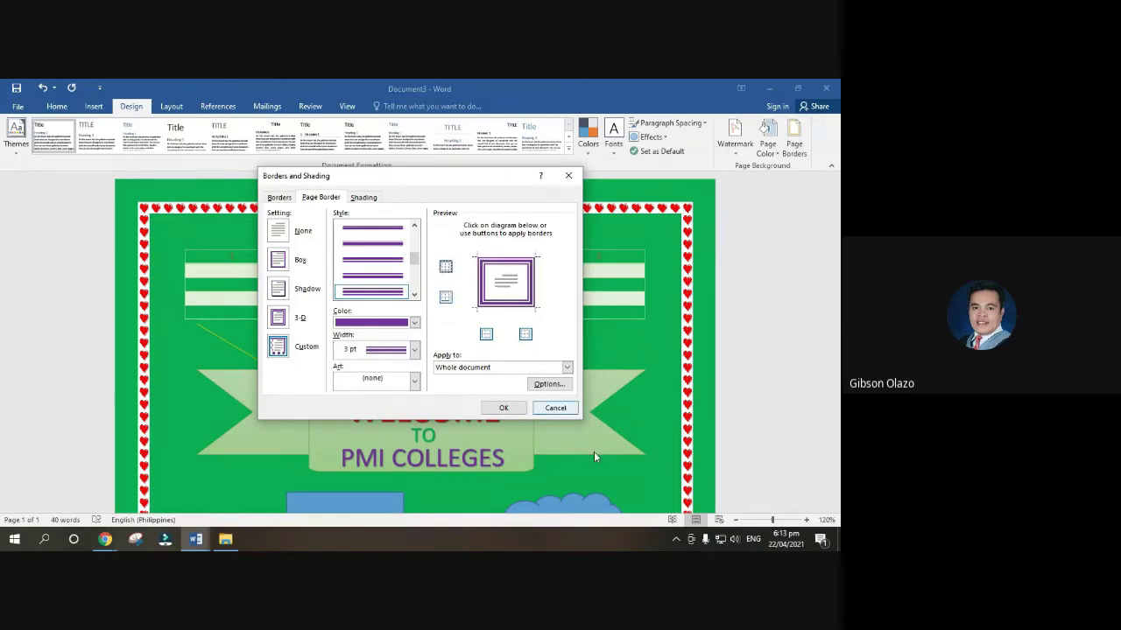
left_click(501, 408)
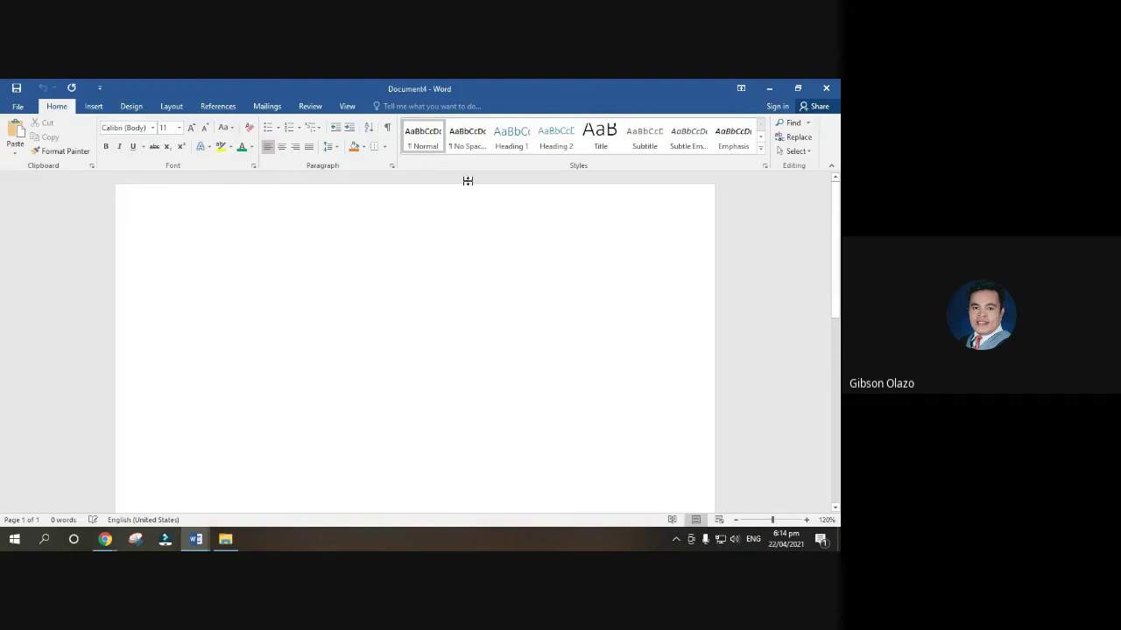
Step: Apply the No Spacing style and bring up the Layout tab's margin presets
left_click(466, 142)
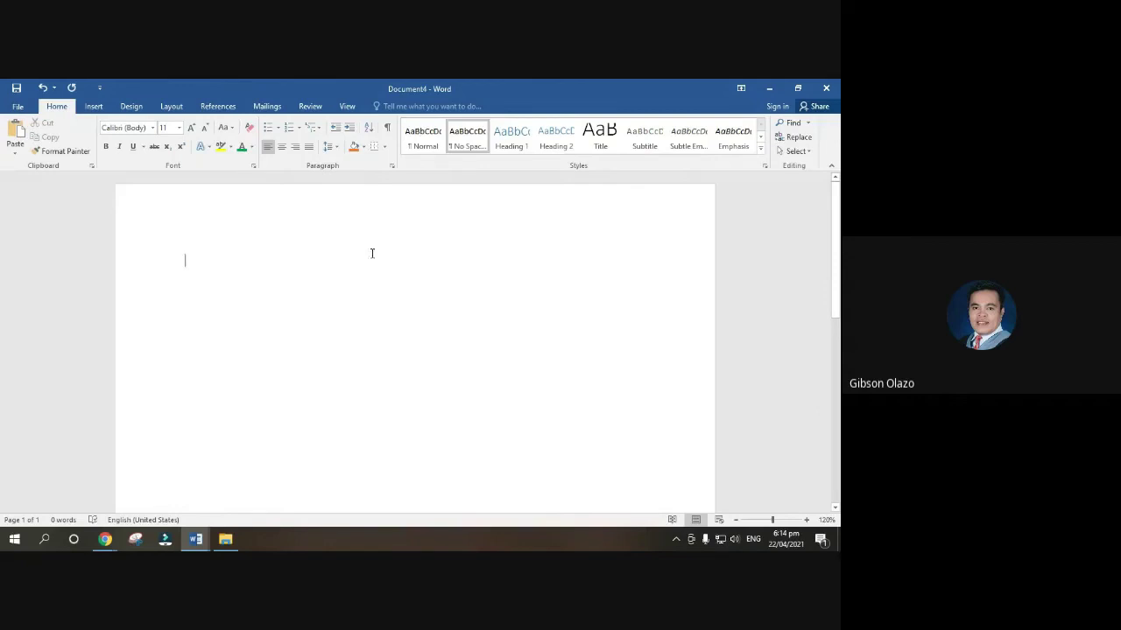
left_click(170, 107)
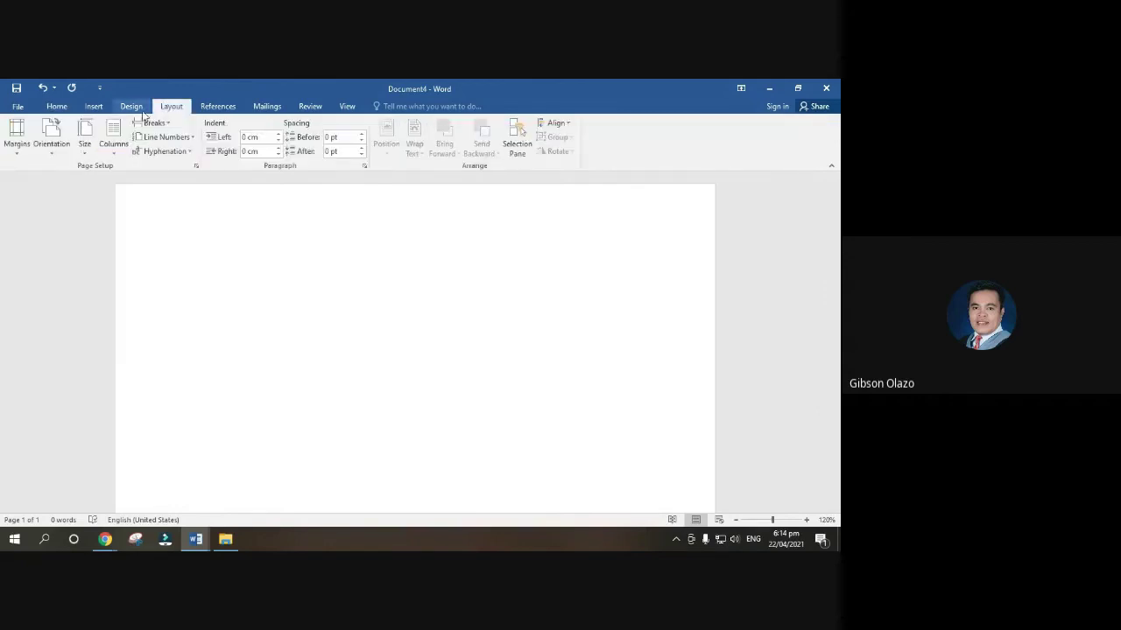
left_click(15, 133)
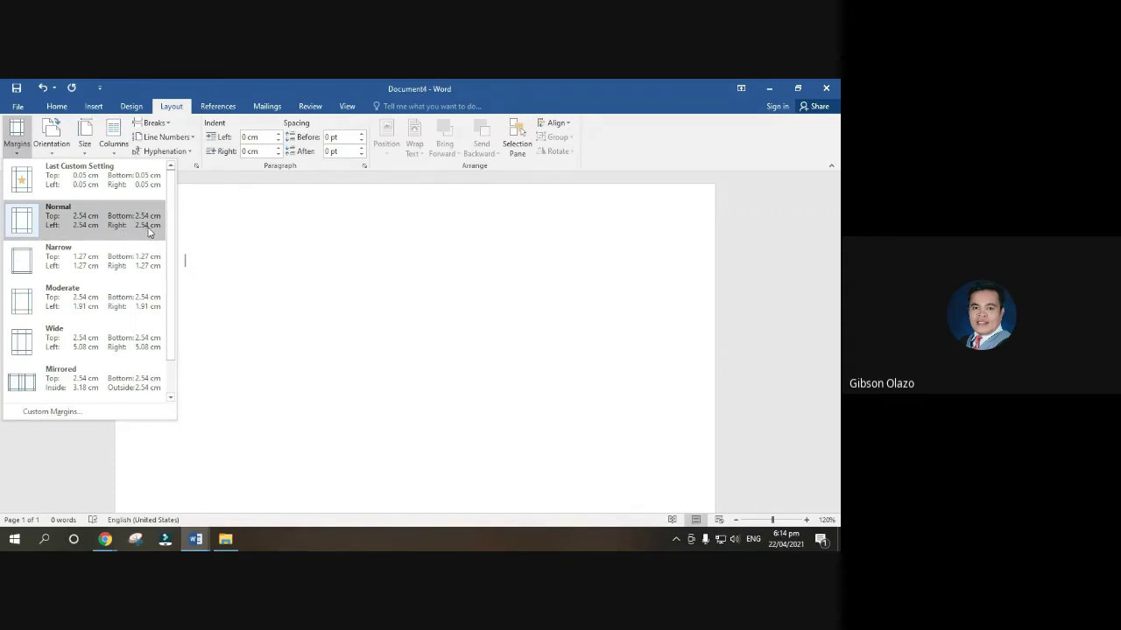
Step: Keep Normal 2.54 cm margins, switch the page to landscape and zoom to 50%
left_click(53, 226)
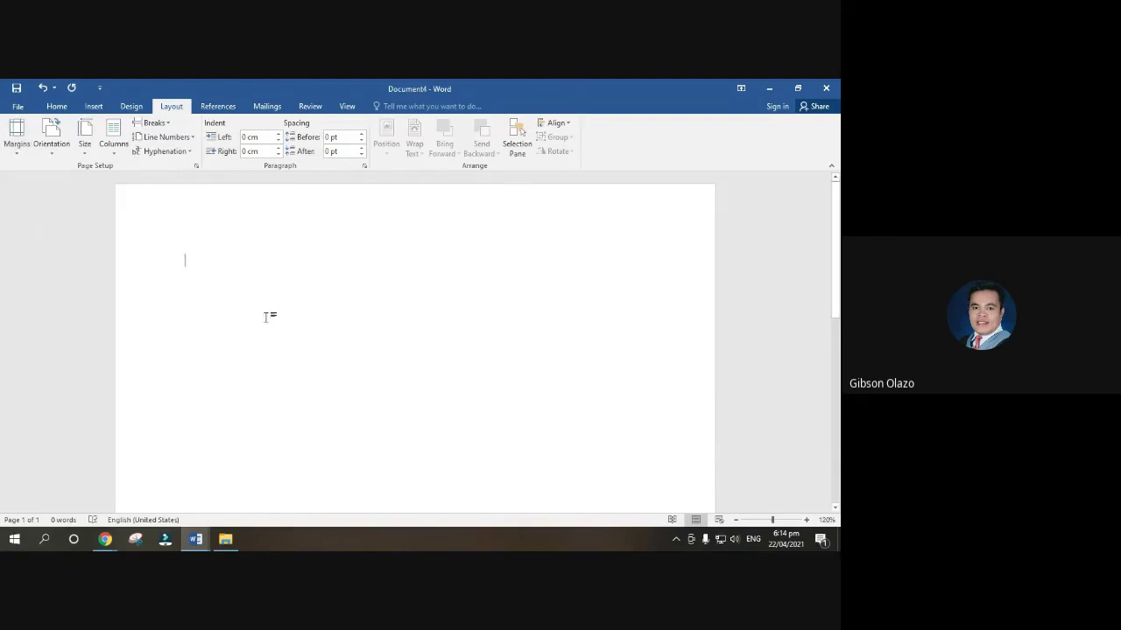
left_click(56, 140)
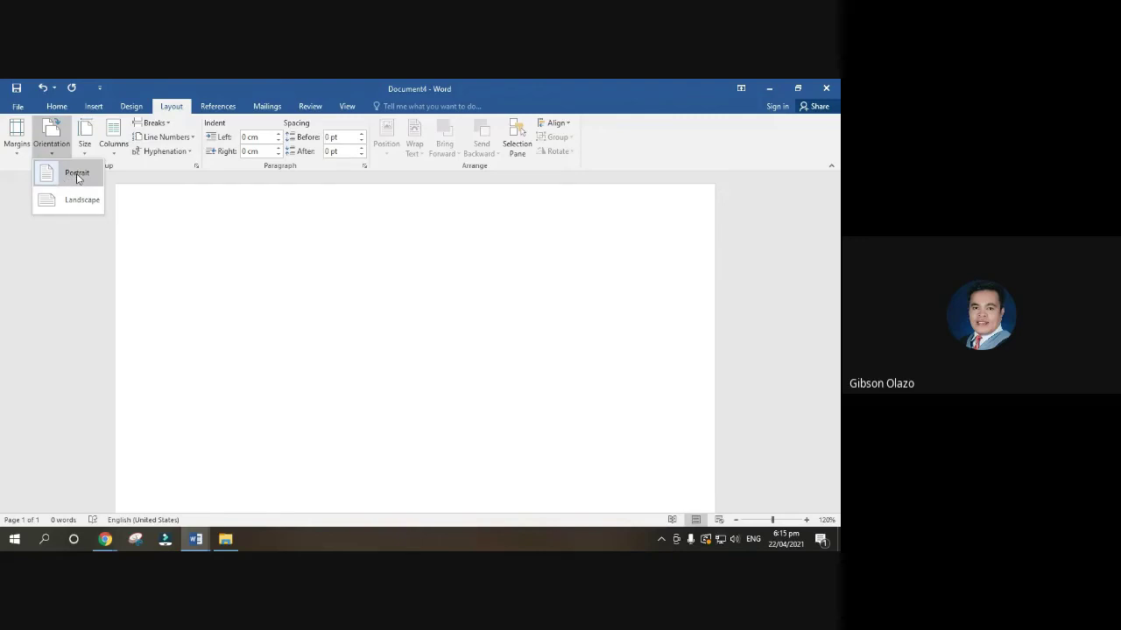
left_click(79, 202)
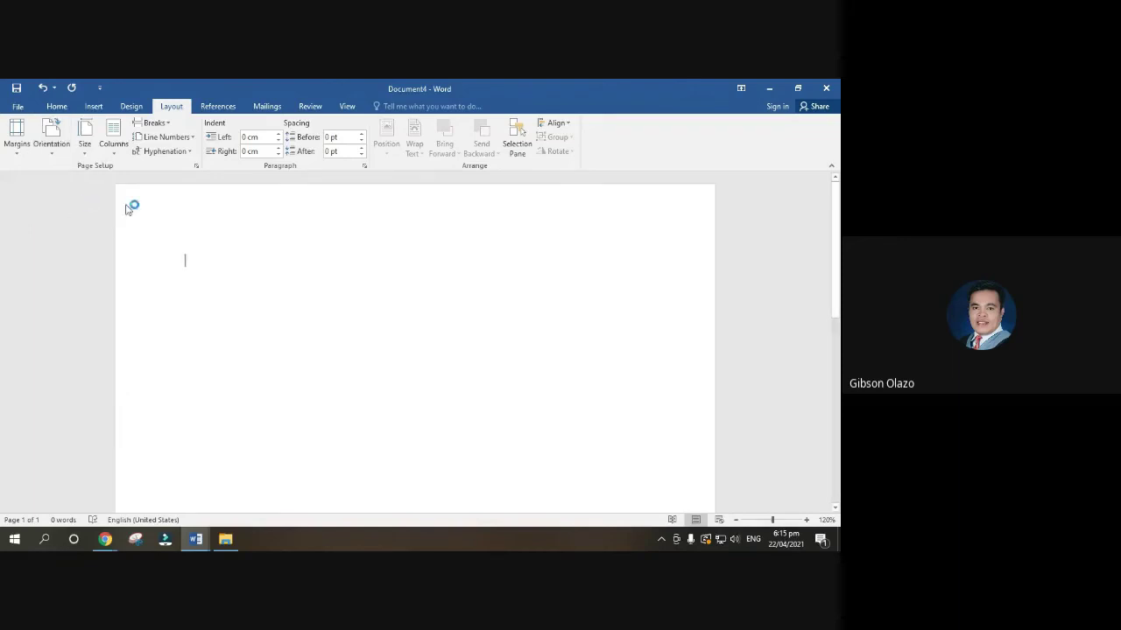
left_click(738, 520)
left_click(738, 520)
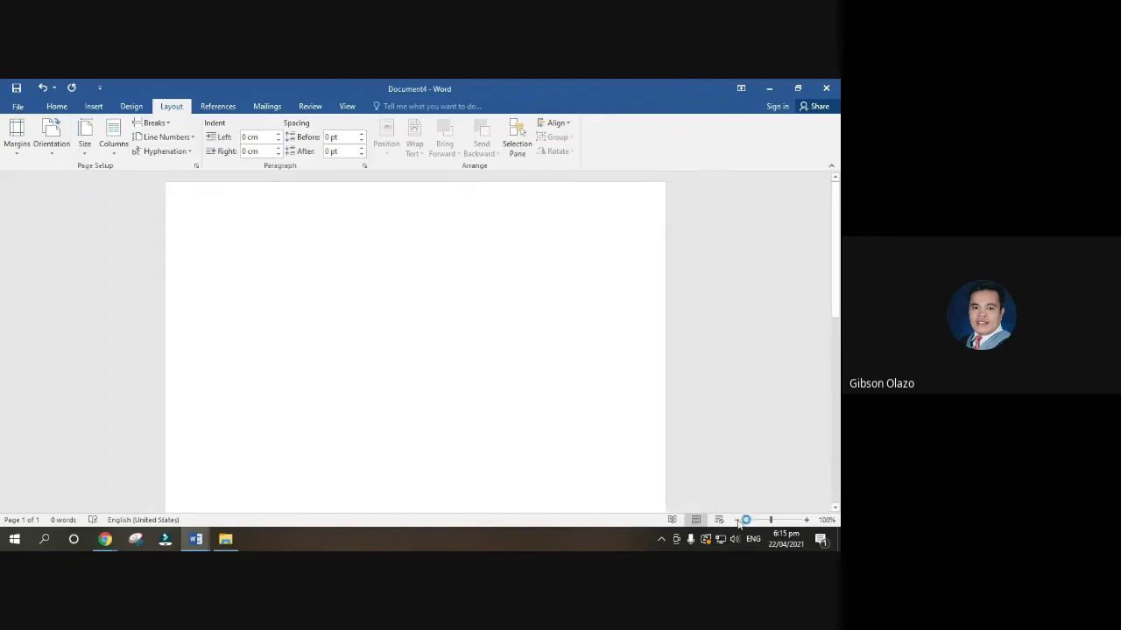
left_click(738, 520)
left_click(738, 520)
left_click(738, 520)
left_click(738, 520)
left_click(738, 520)
left_click(738, 520)
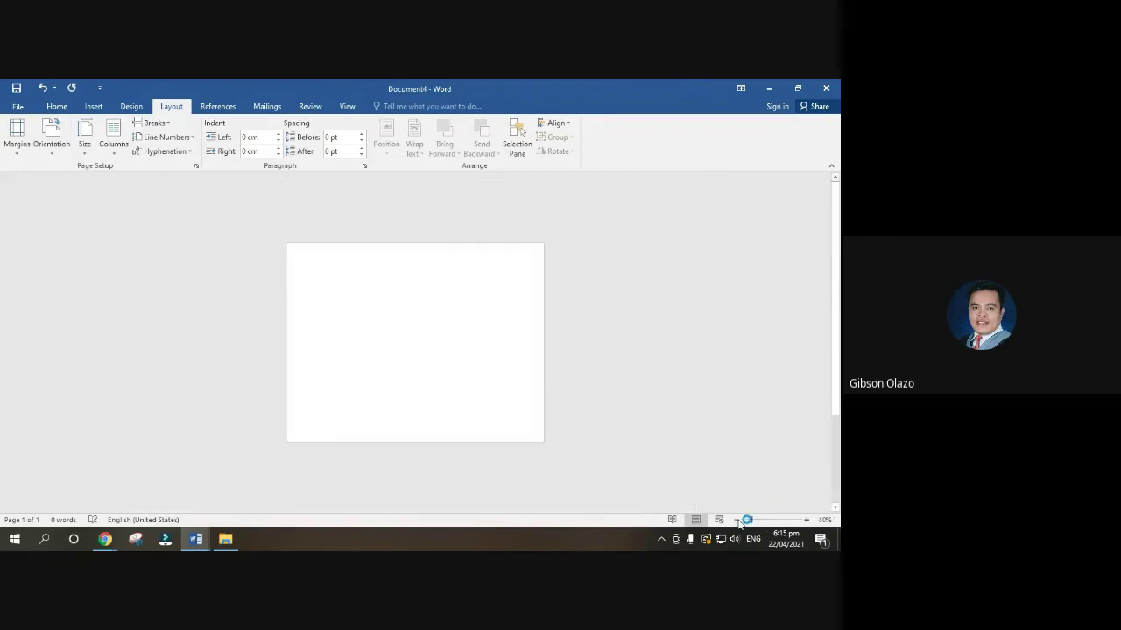
left_click(806, 520)
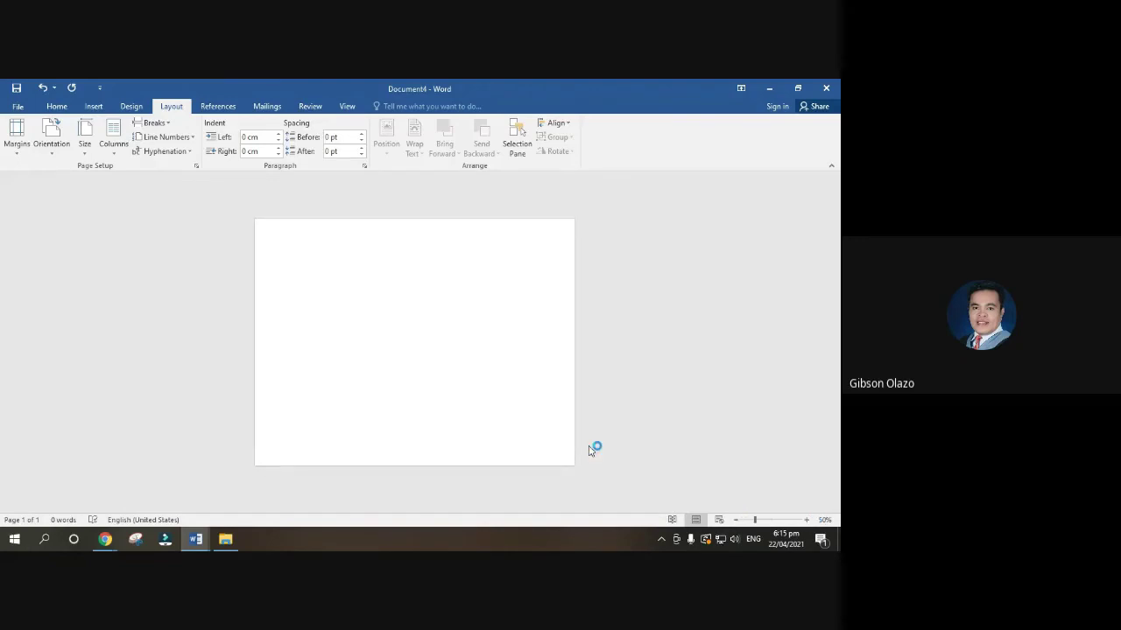
Step: Toggle the page orientation between portrait and landscape, ending in portrait
left_click(51, 143)
left_click(72, 175)
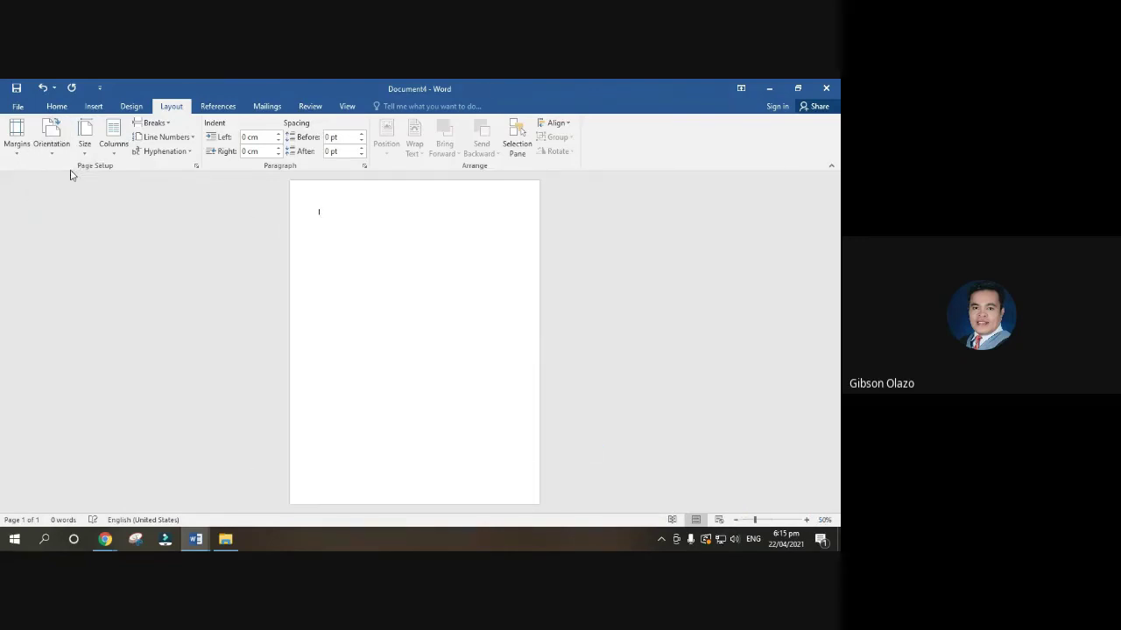
left_click(60, 142)
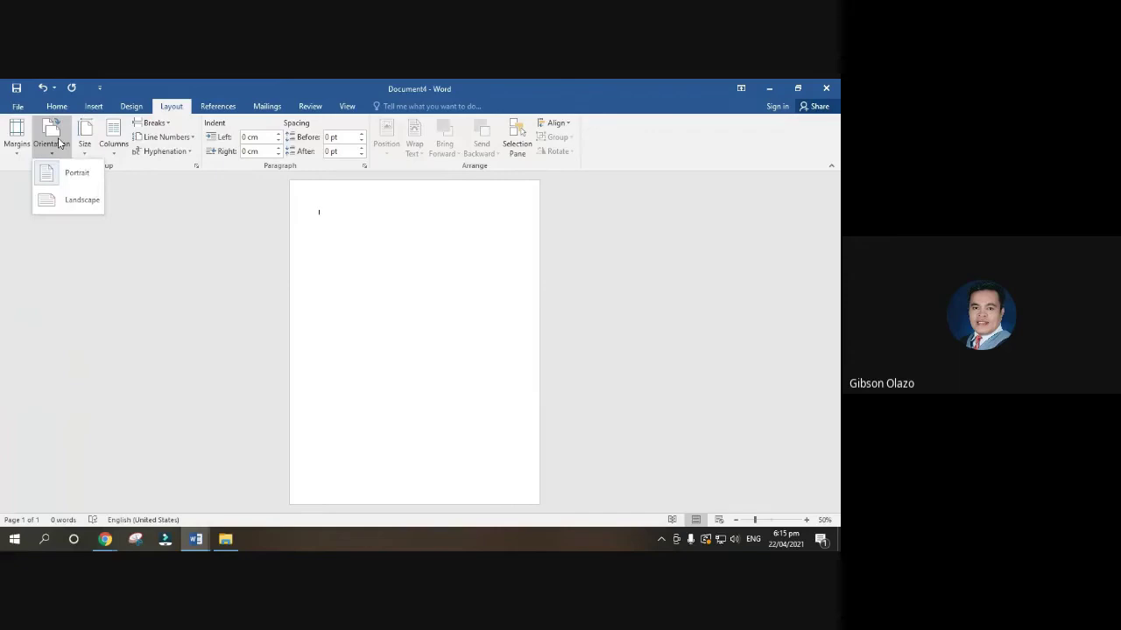
left_click(71, 202)
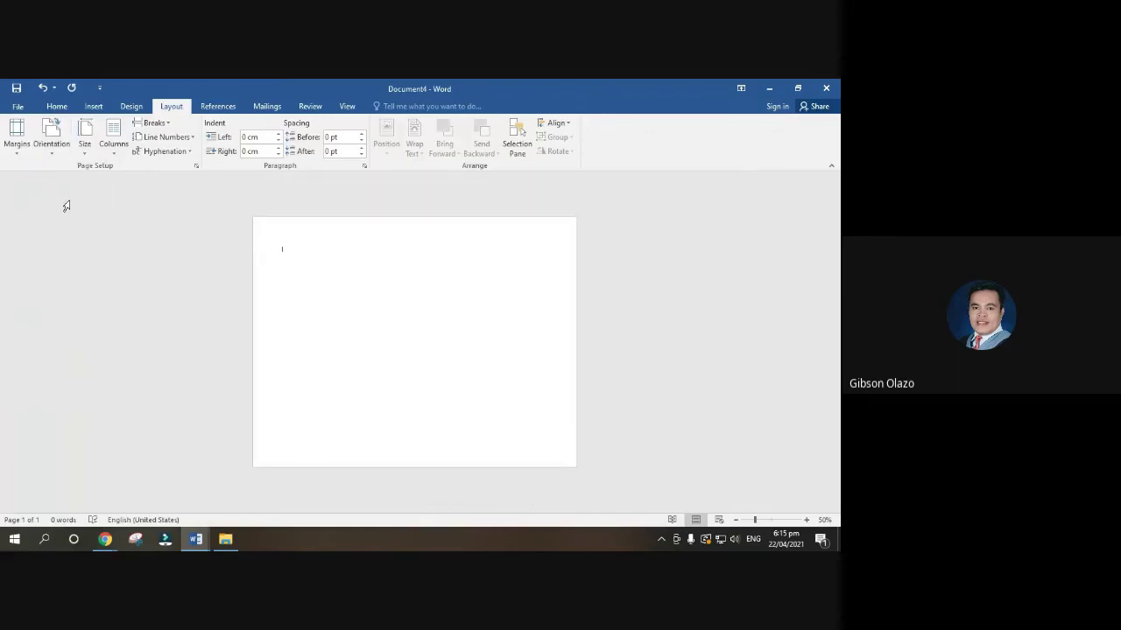
left_click(56, 145)
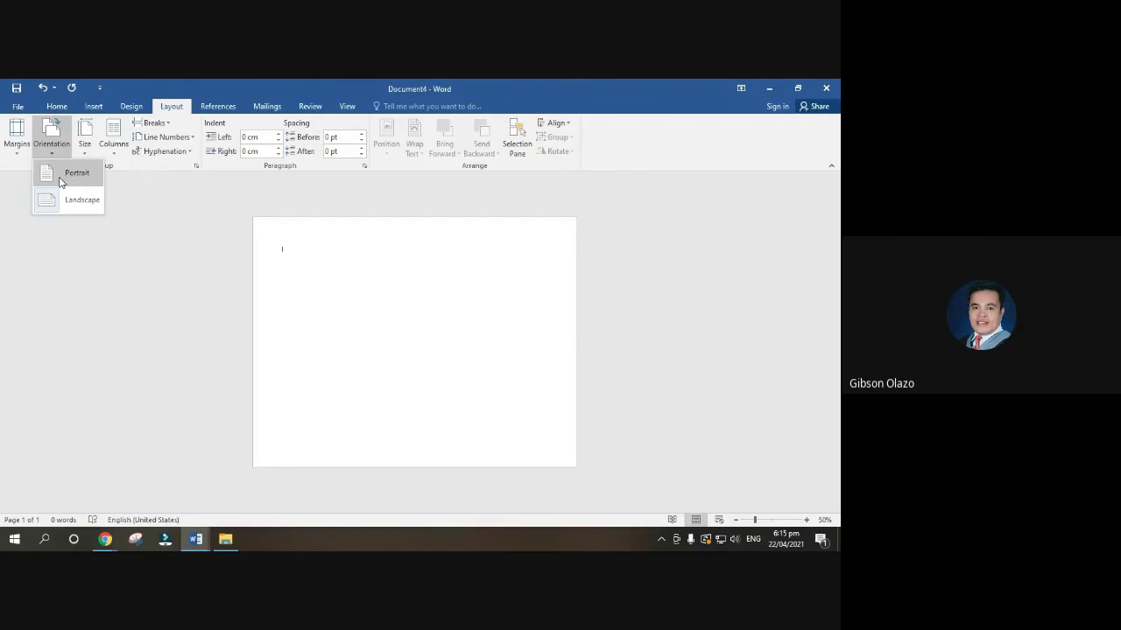
left_click(70, 174)
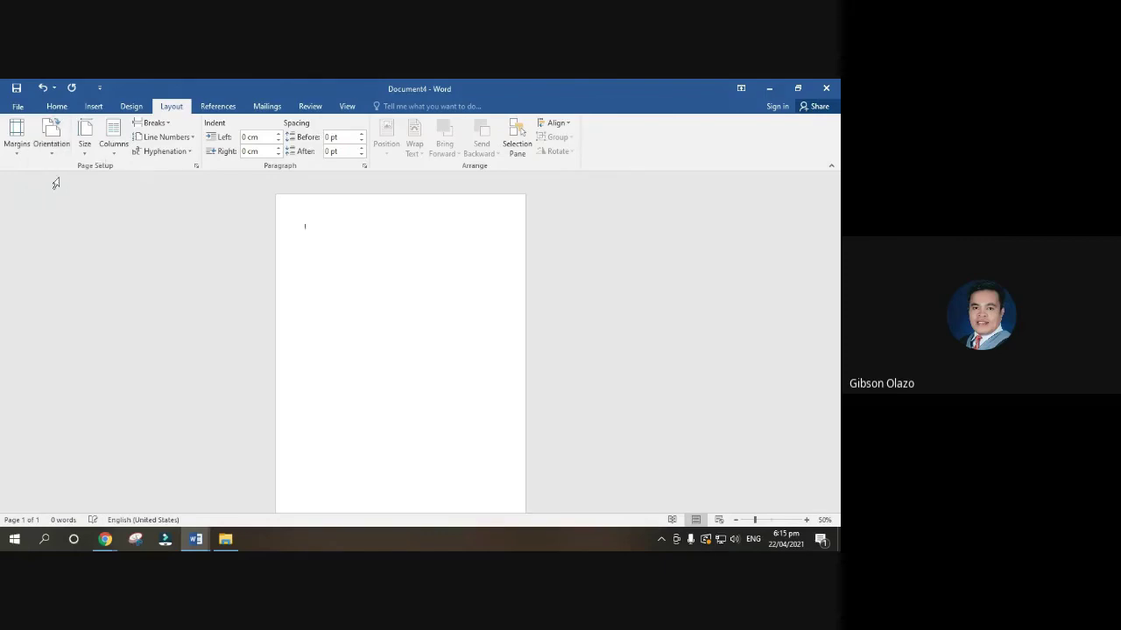
left_click(83, 135)
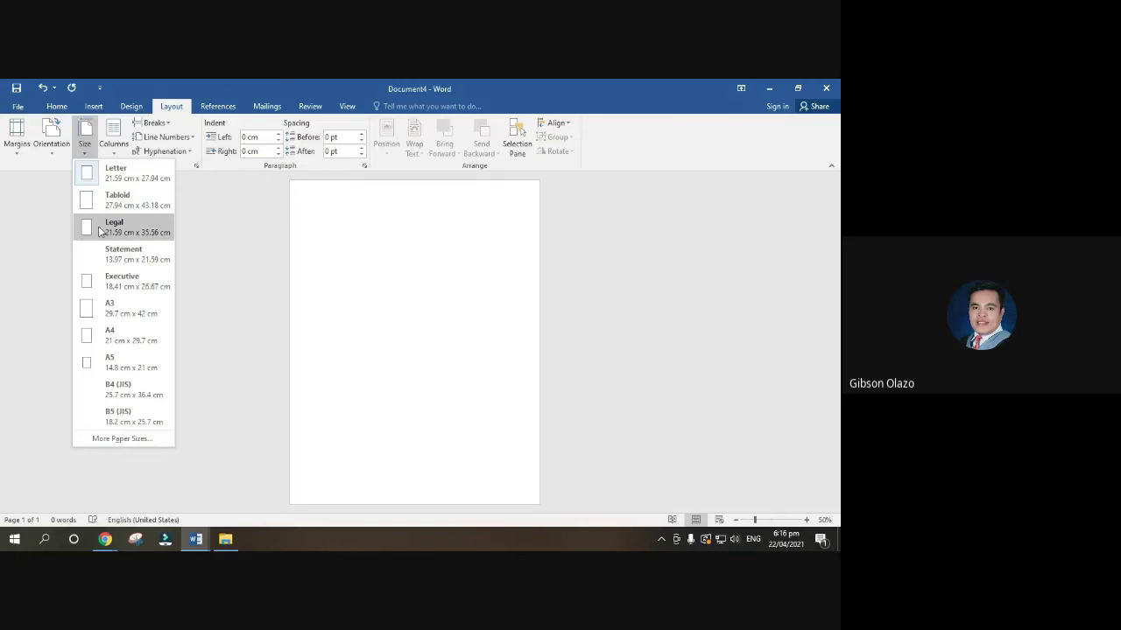
Step: Keep the Letter paper size and zoom the view in to 120%
left_click(100, 181)
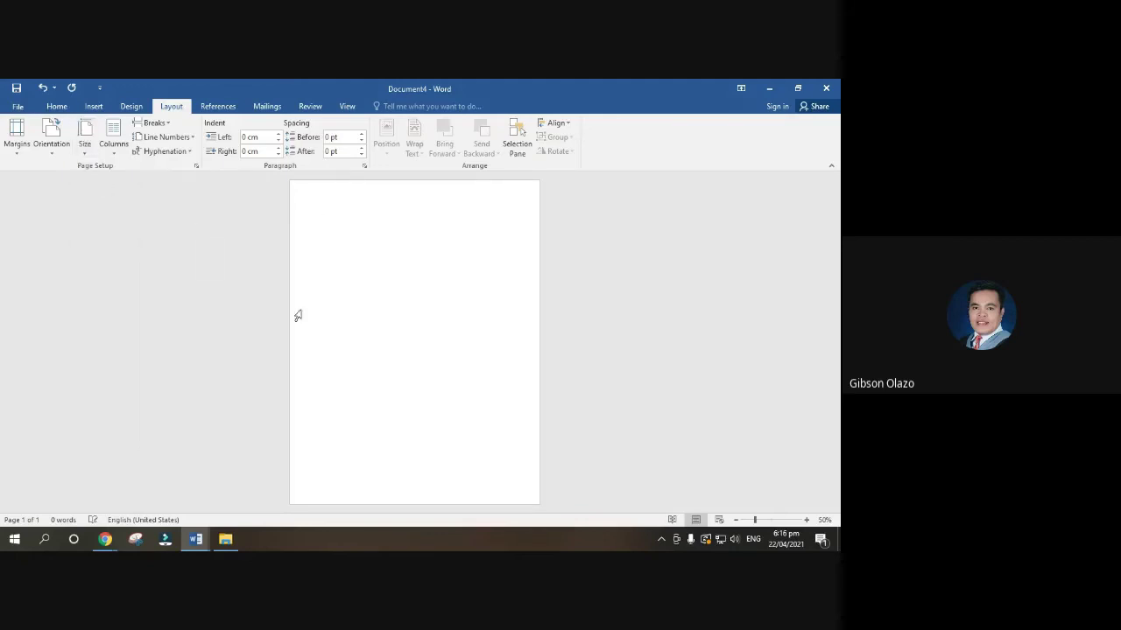
left_click(806, 522)
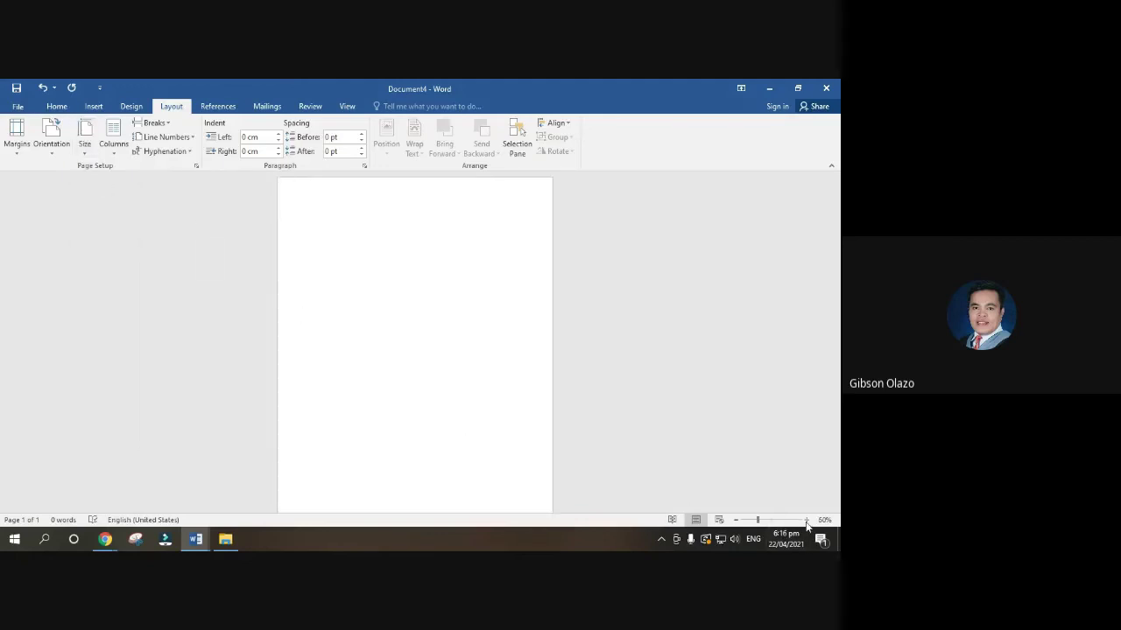
left_click(806, 522)
left_click(807, 521)
left_click(806, 522)
left_click(806, 522)
left_click(806, 522)
left_click(807, 522)
left_click(806, 522)
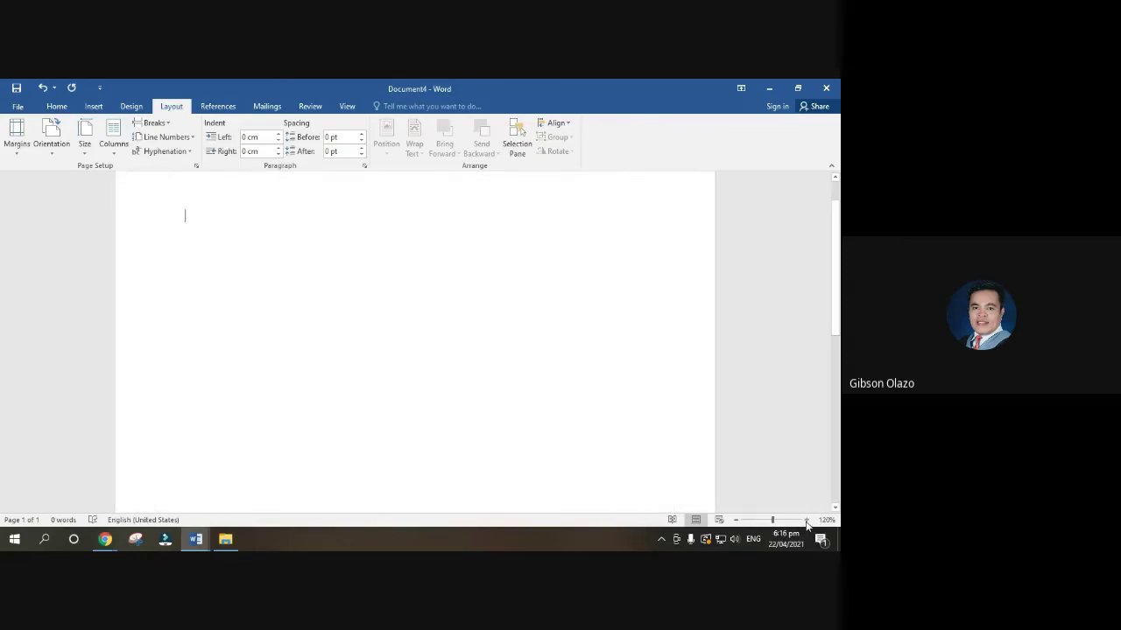
scroll(540, 391, "up", 1)
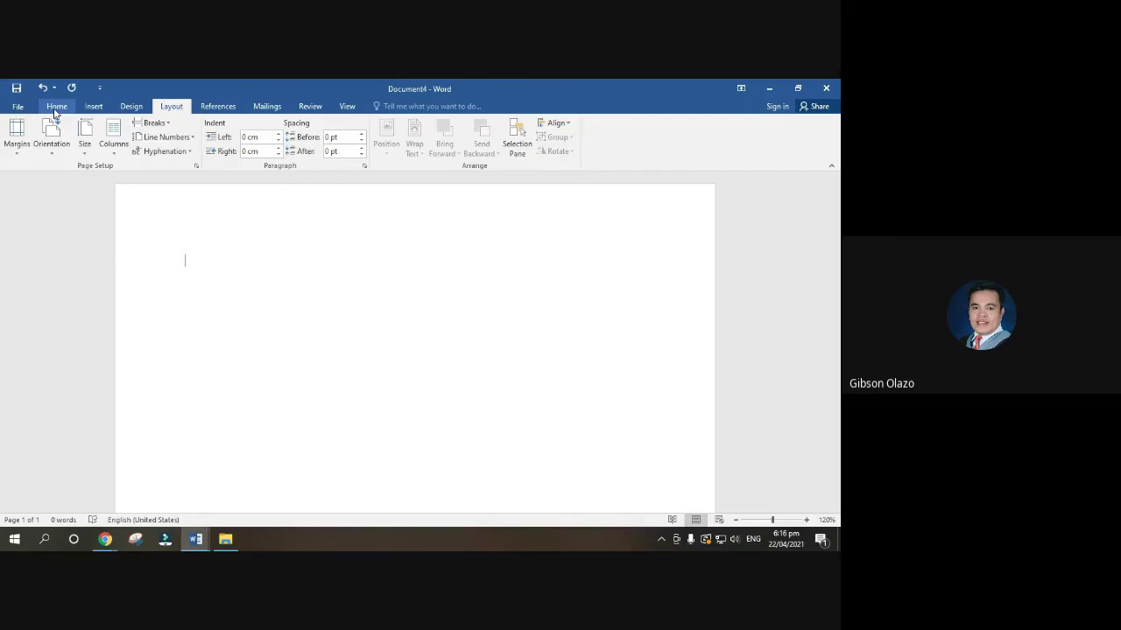
Step: Set the page layout to a single column
left_click(84, 143)
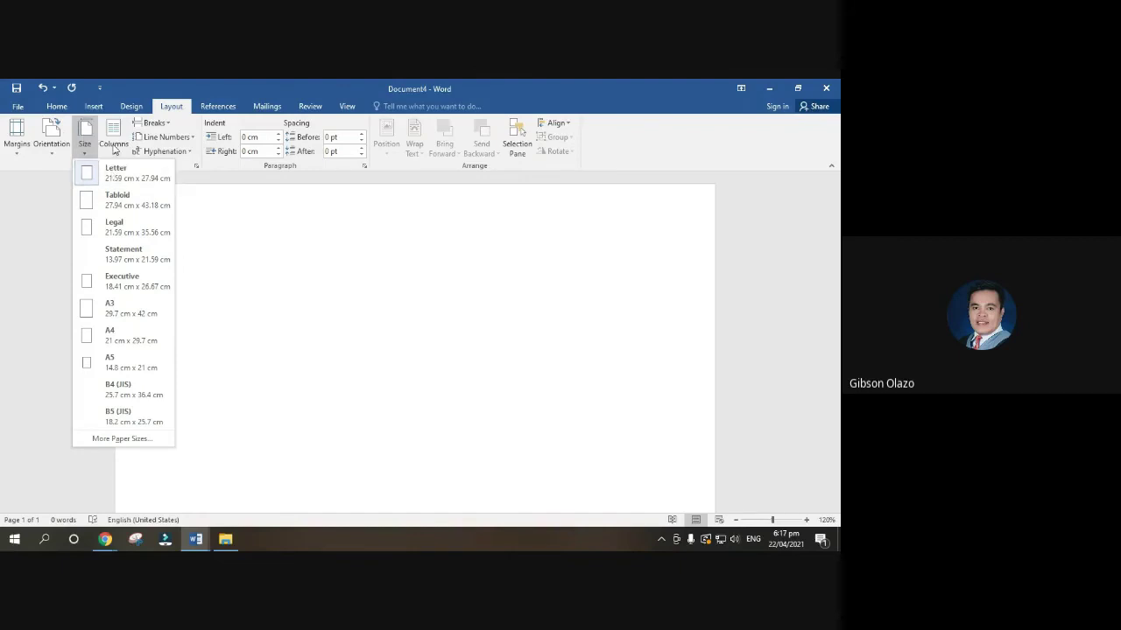
left_click(113, 141)
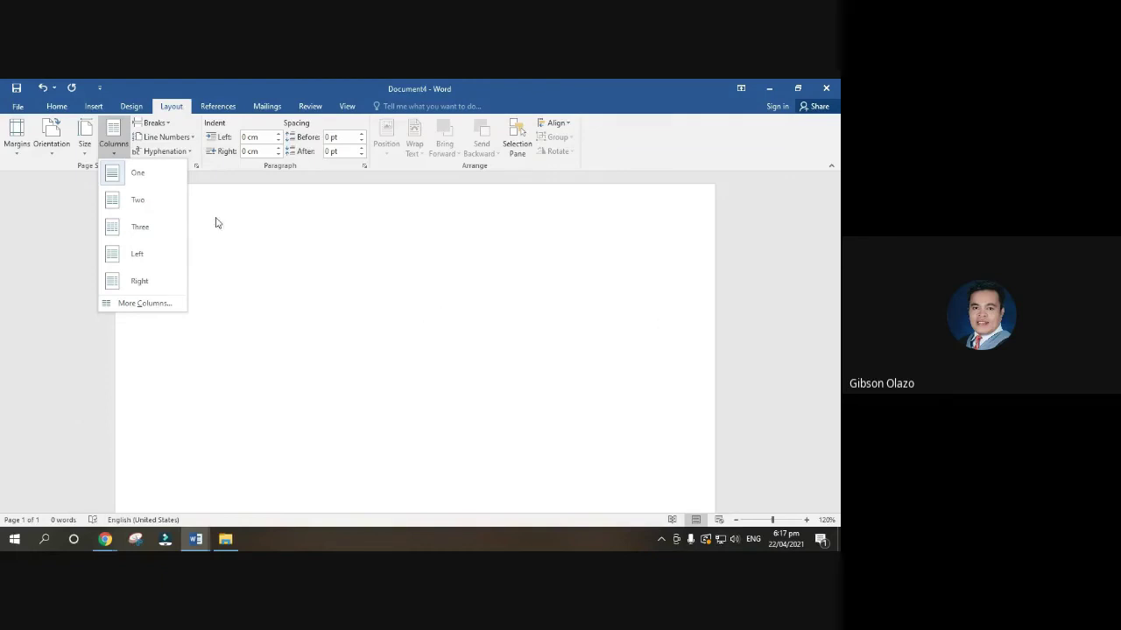
left_click(130, 172)
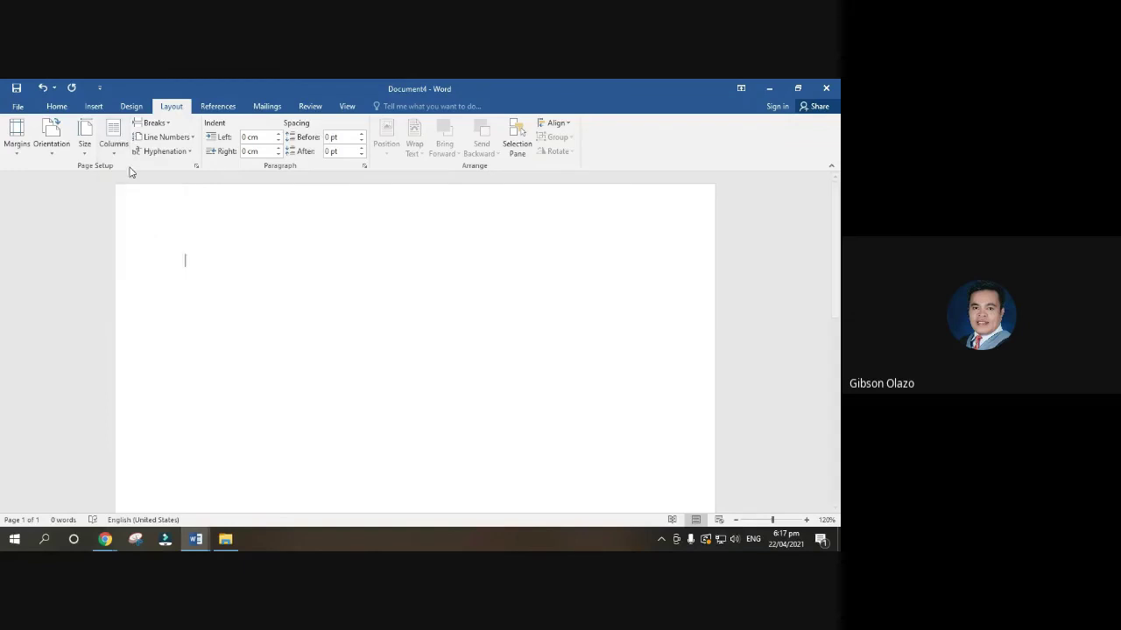
left_click(115, 149)
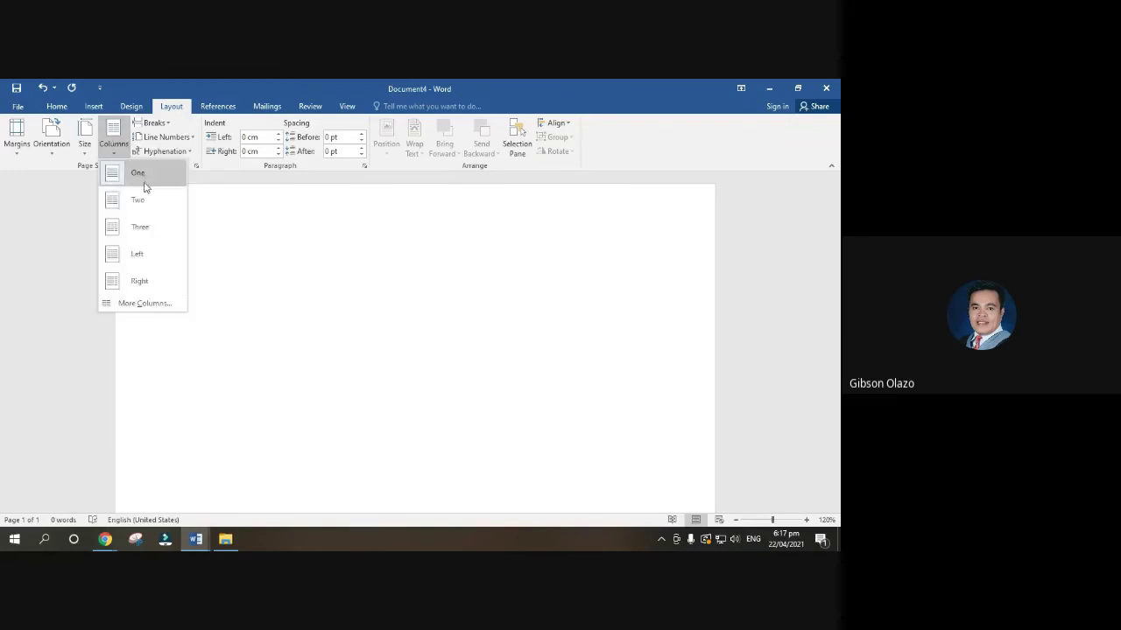
left_click(143, 181)
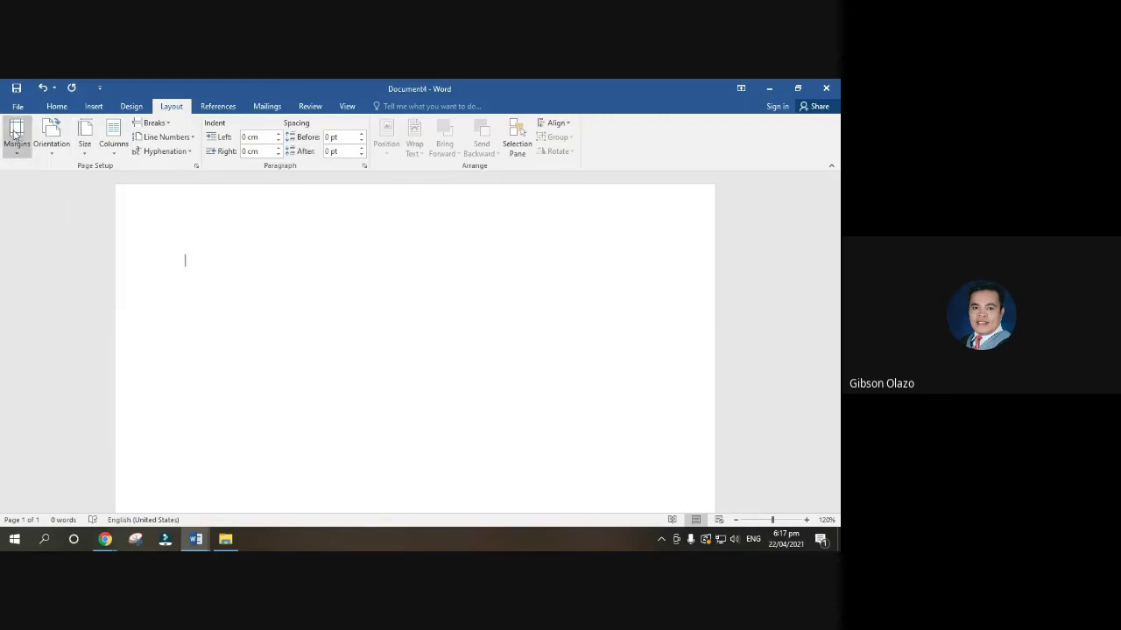
Step: Centre the header with No Spacing and type the applicant's name and street address
left_click(56, 107)
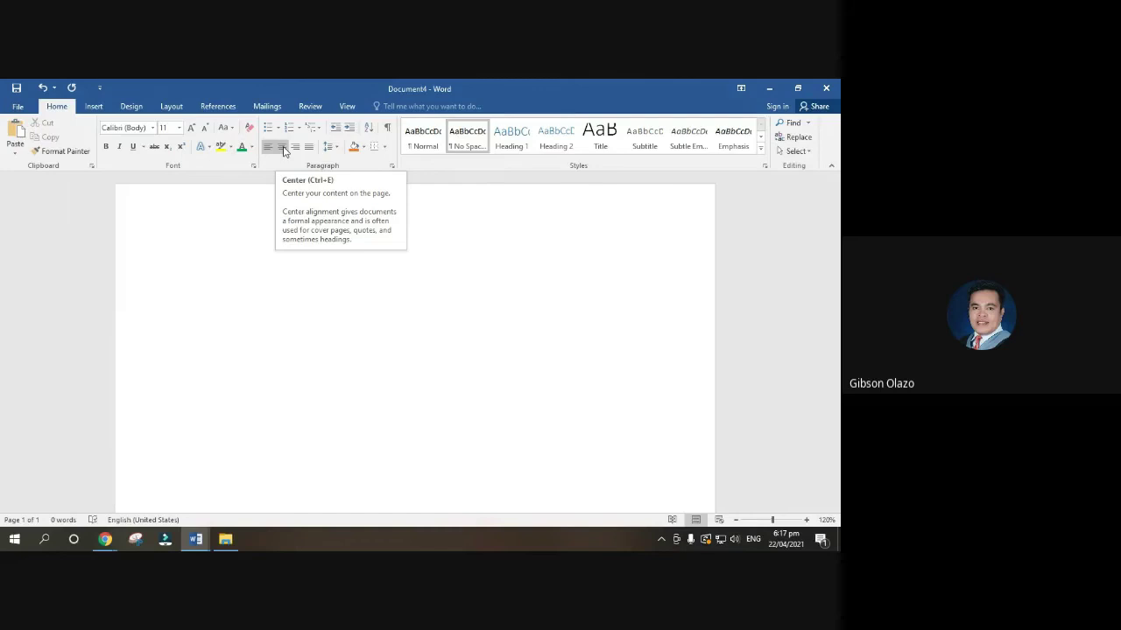
left_click(283, 150)
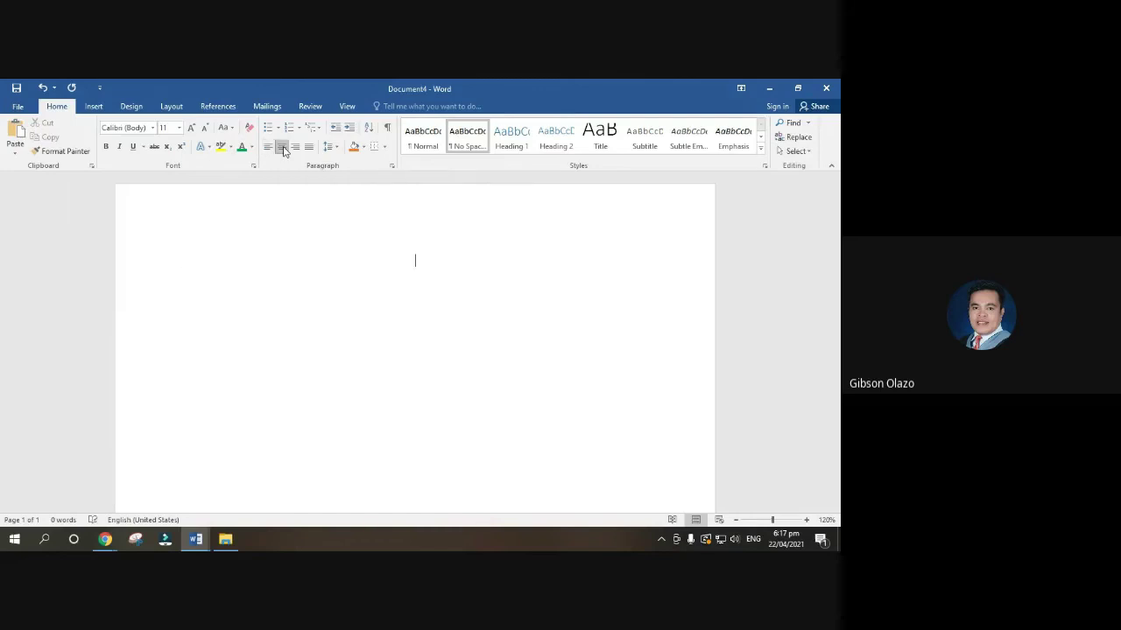
left_click(447, 141)
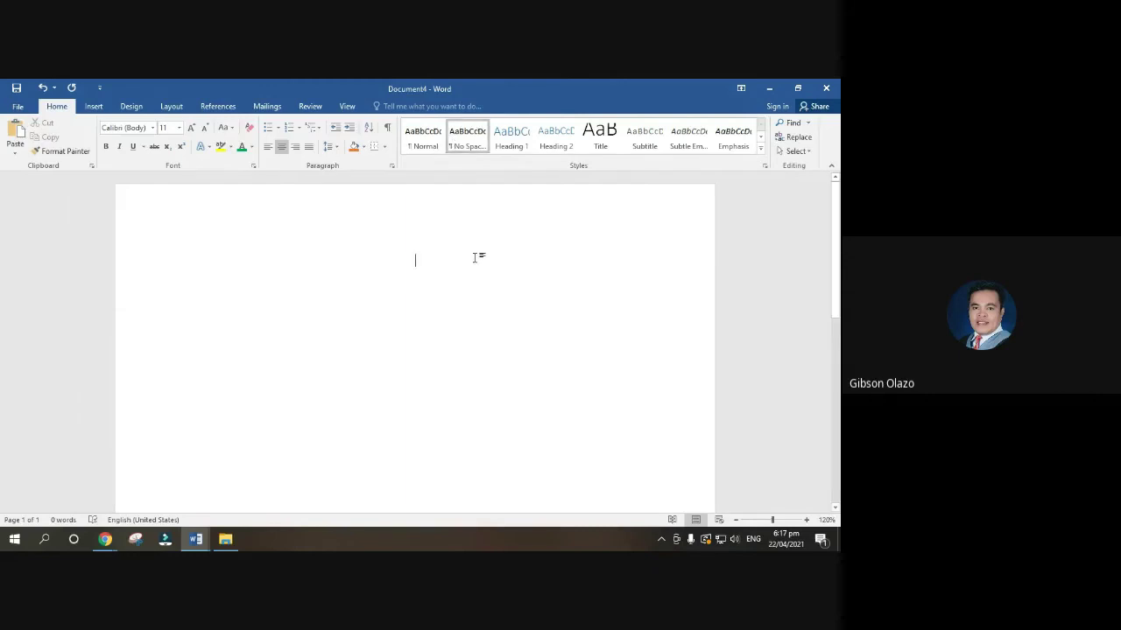
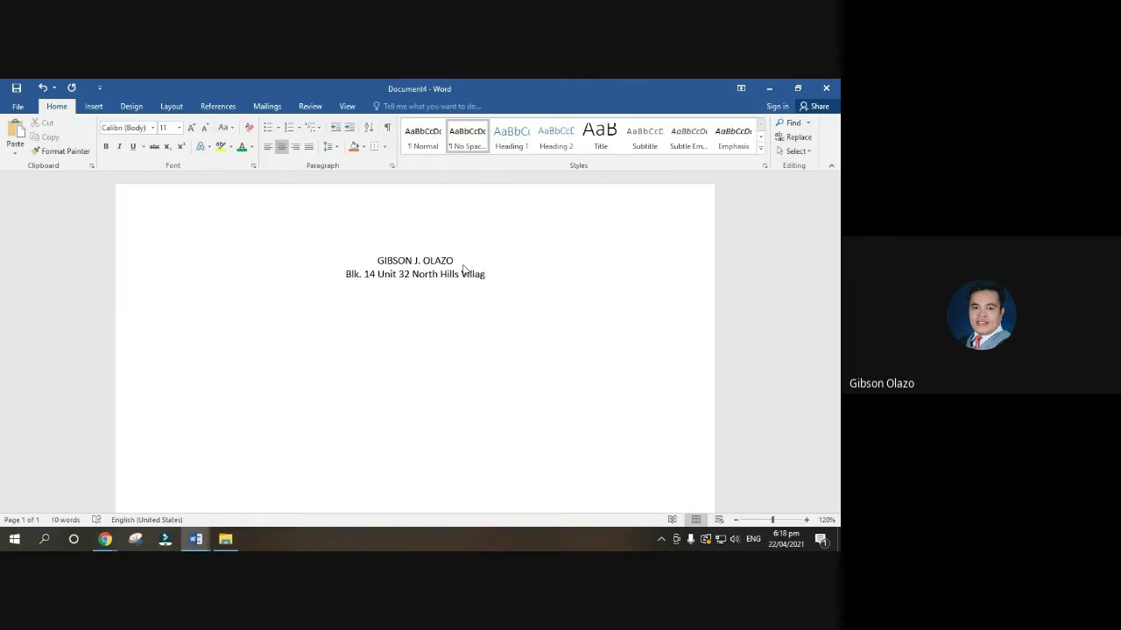
Step: Add the town line, fix the 'Village' typo, and add the mobile number line
key("Return")
type("Norzagaray")
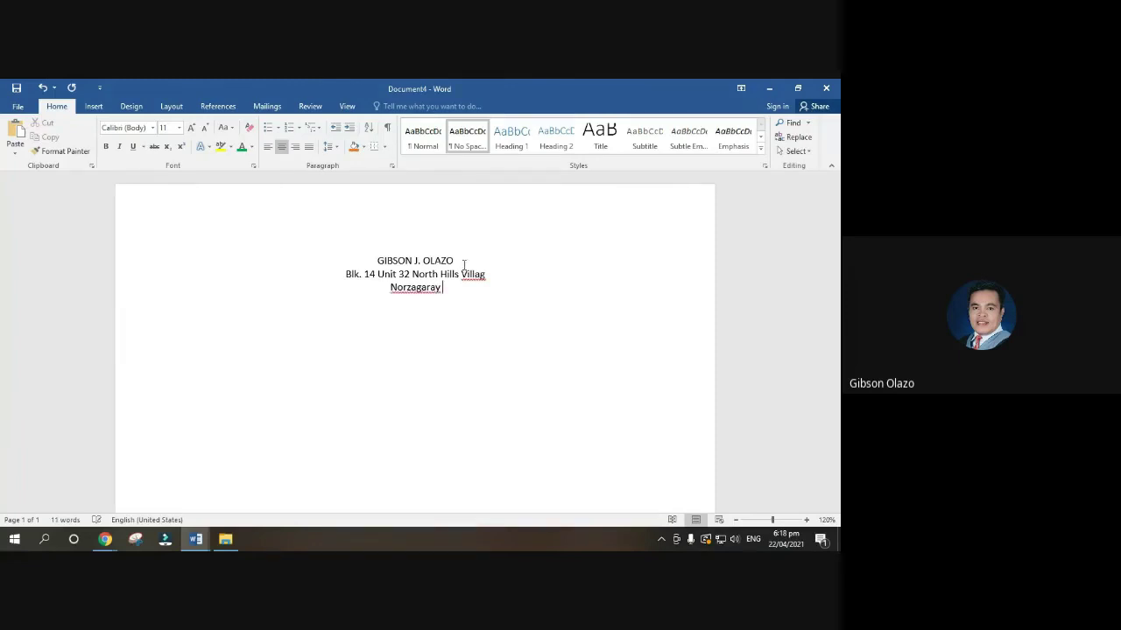
type(", Bulacan")
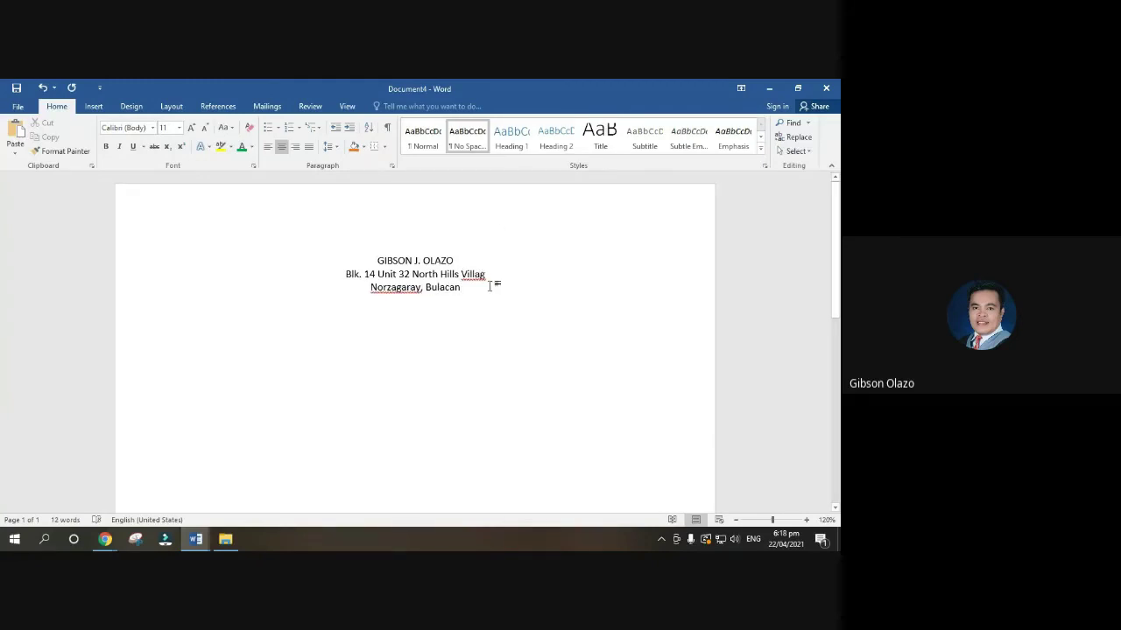
left_click(492, 275)
type("e")
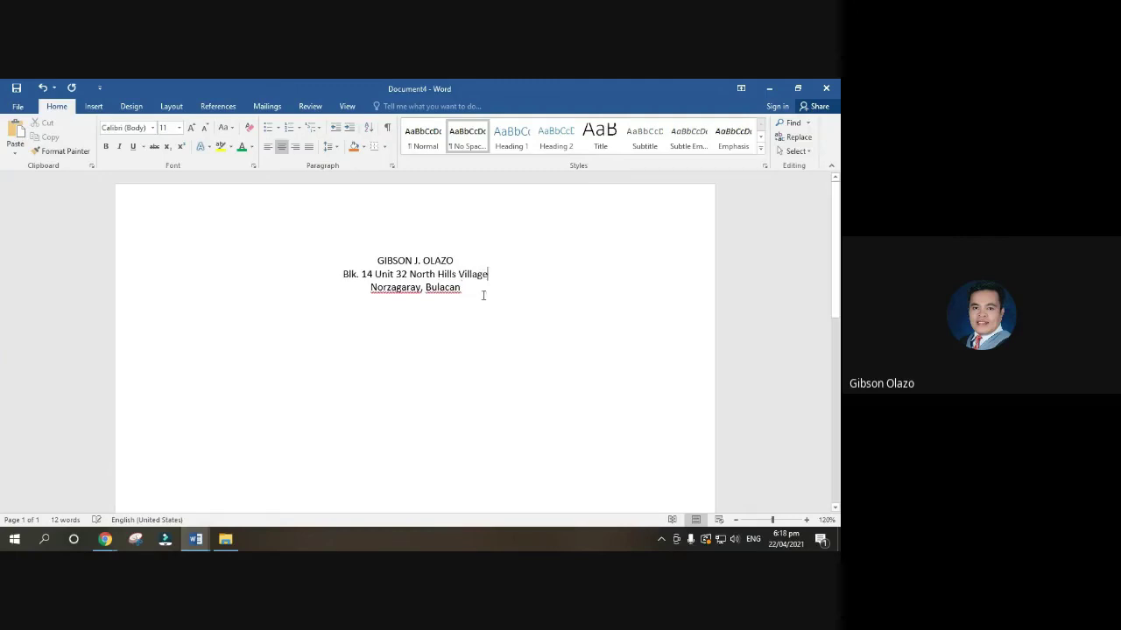
left_click(465, 288)
key("Return")
type("M")
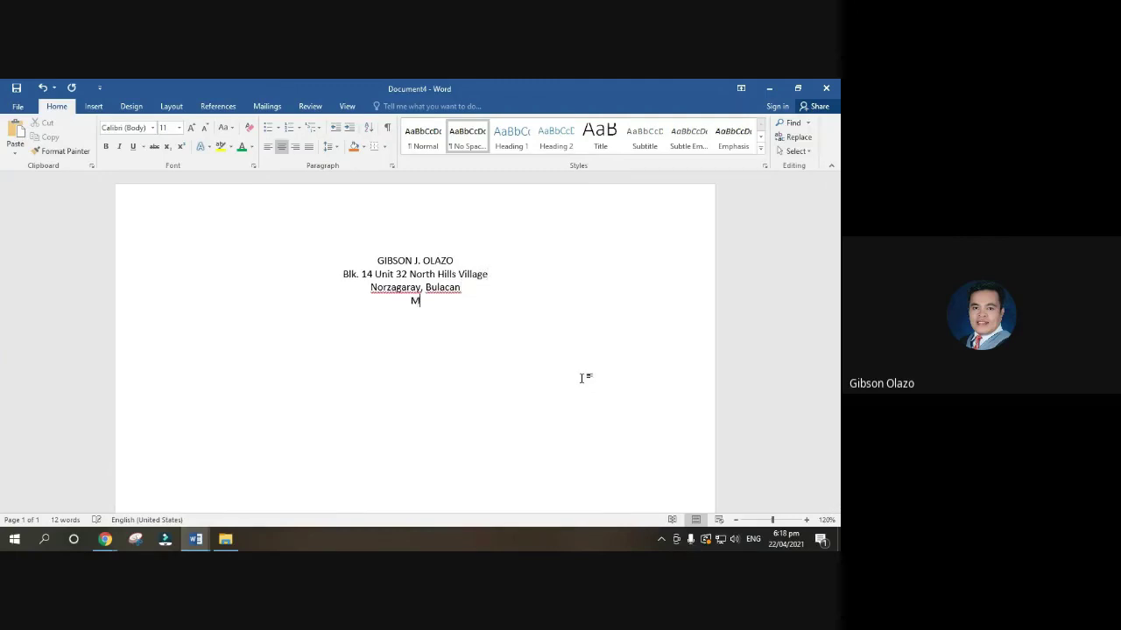
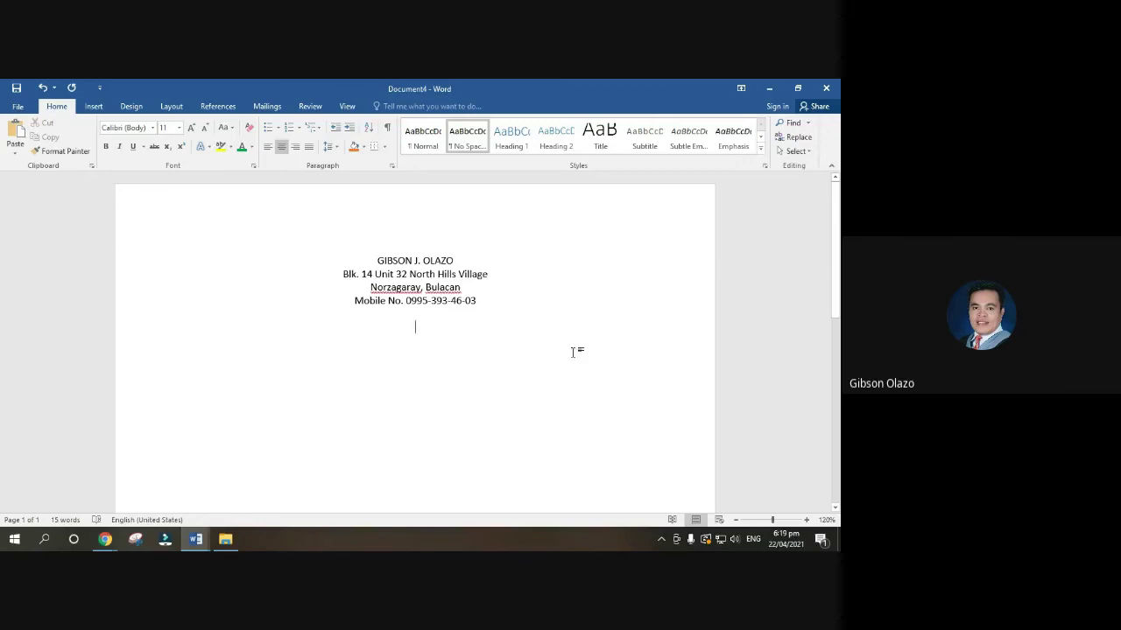
Step: Type a left-aligned 'Position Applied for:' label below the header and zoom in to 140%
left_click(269, 148)
type("Po")
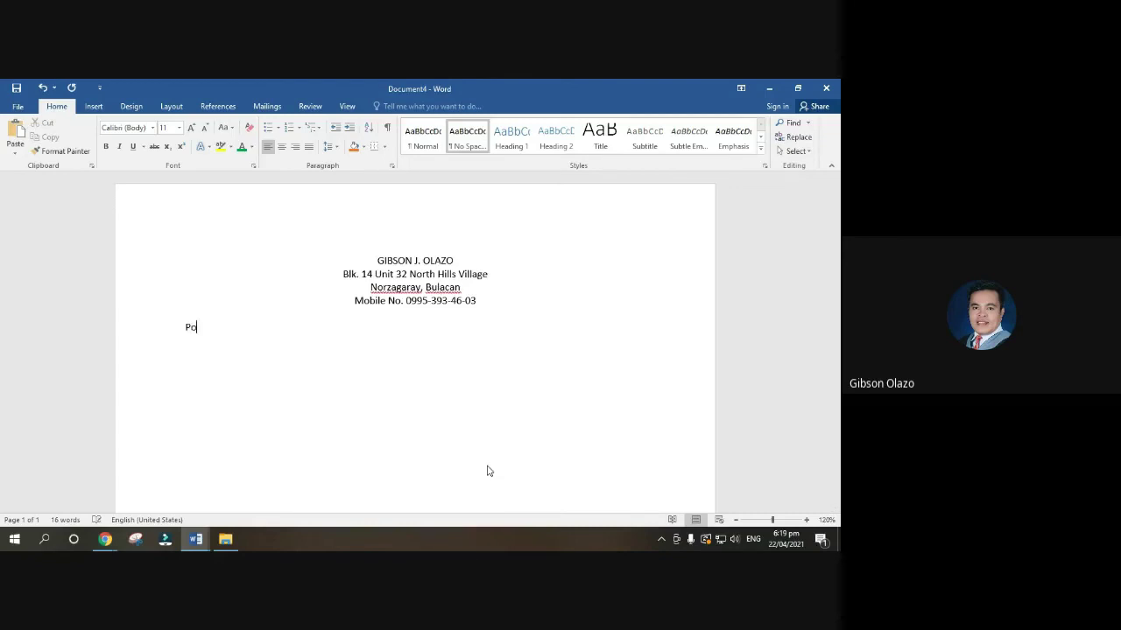
type("sition Applied")
type("for")
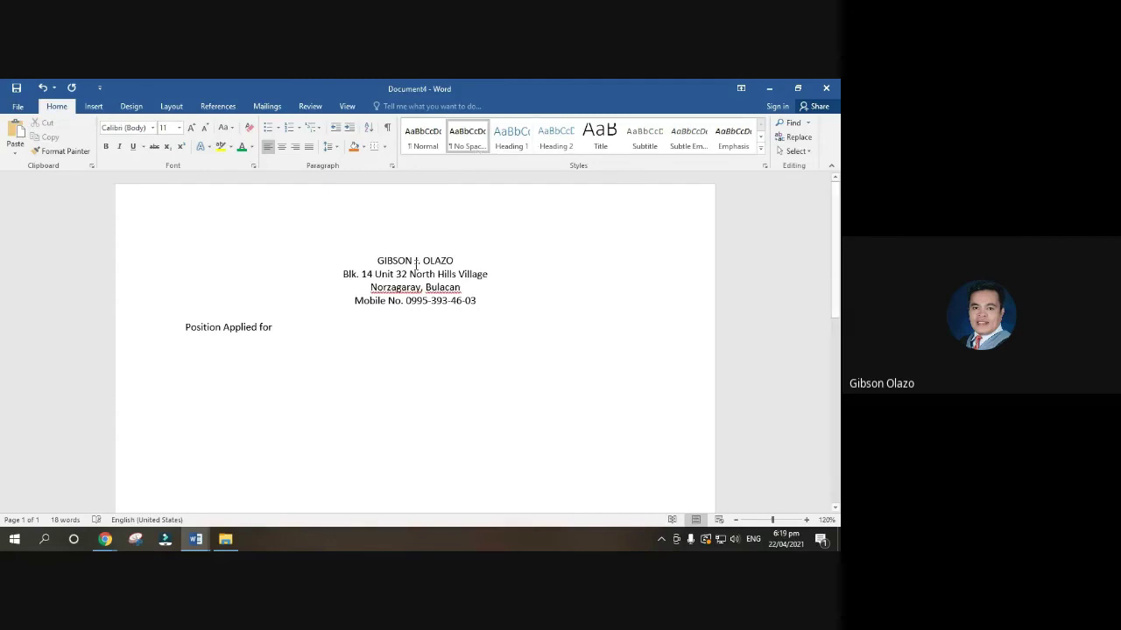
left_click(421, 324)
key("BackSpace")
type(":")
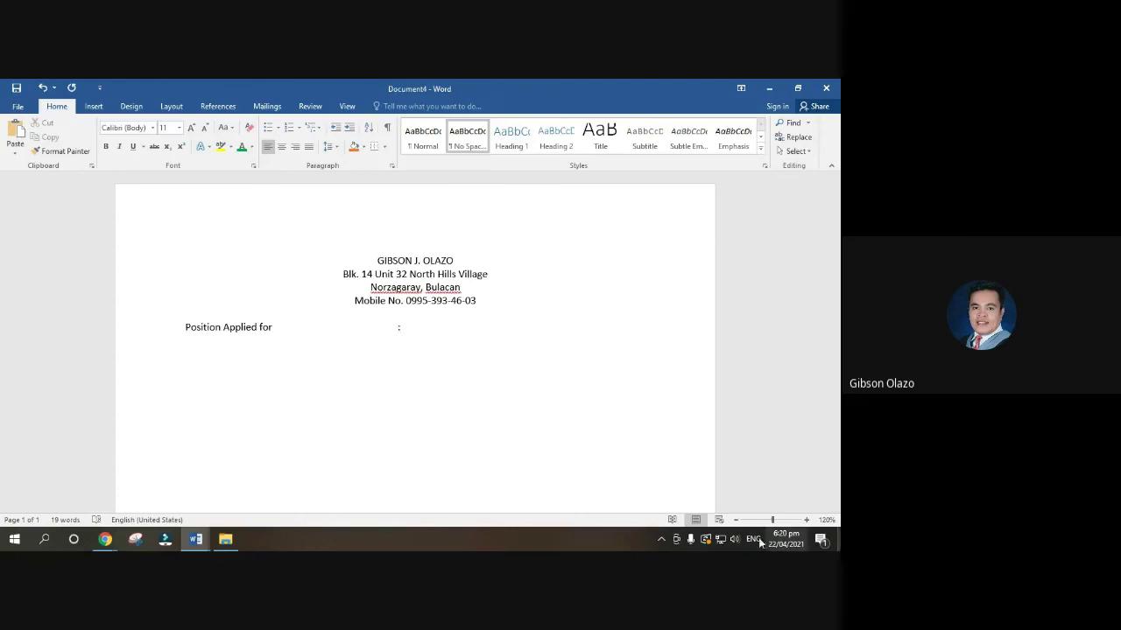
left_click(806, 520)
left_click(806, 520)
Step: Tab-align the colon, enter 'Deck Cadet', and type the 'Personal Background' heading below at 190% zoom
left_click(806, 520)
left_click(806, 520)
left_click(806, 520)
left_click(806, 520)
left_click(806, 520)
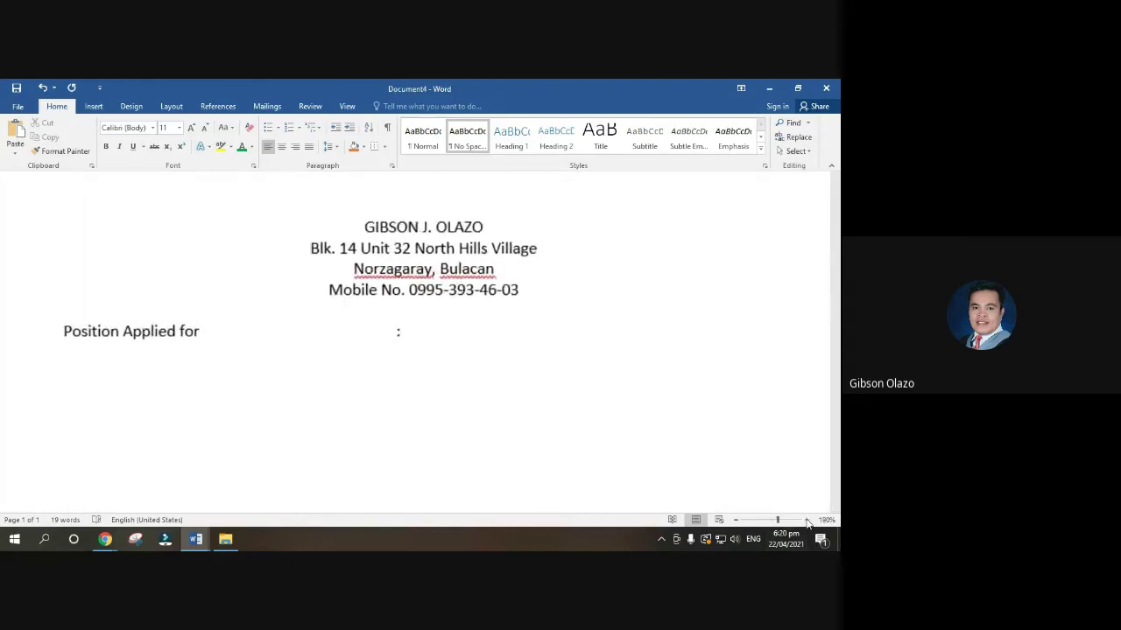
key("BackSpace")
key("BackSpace")
key("BackSpace")
key("BackSpace")
key("BackSpace")
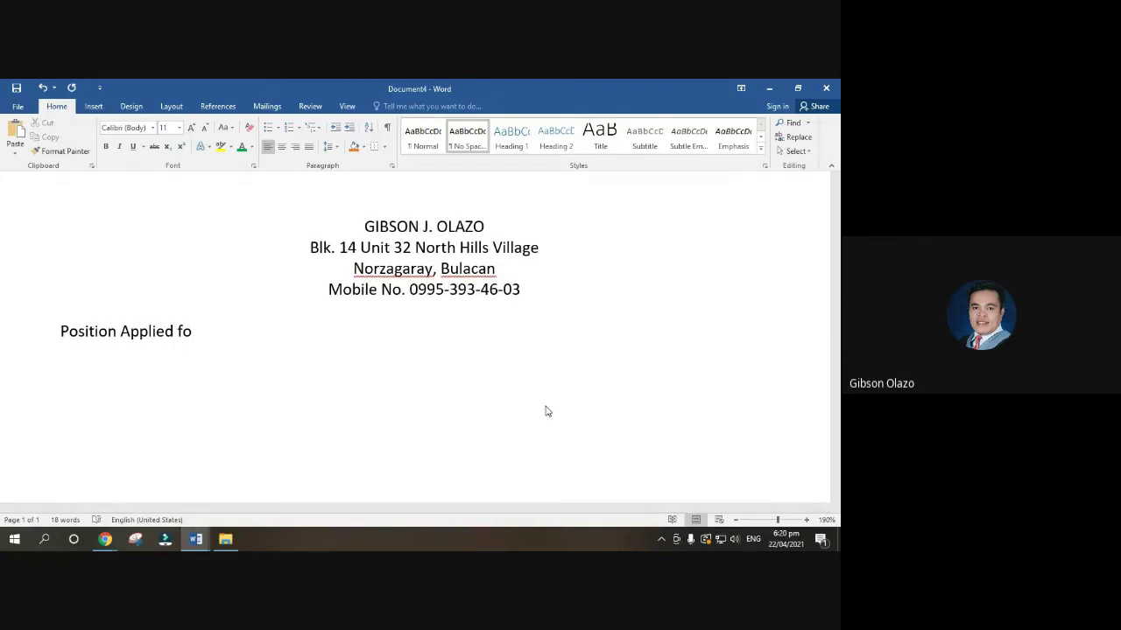
type("r")
key("BackSpace")
key("BackSpace")
key("BackSpace")
key("BackSpace")
key("BackSpace")
key("BackSpace")
key("BackSpace")
key("BackSpace")
key("BackSpace")
key("BackSpace")
key("BackSpace")
key("BackSpace")
key("BackSpace")
key("BackSpace")
key("BackSpace")
key("BackSpace")
key("BackSpace")
key("BackSpace")
key("BackSpace")
key("BackSpace")
key("BackSpace")
key("BackSpace")
key("BackSpace")
key("BackSpace")
key("Tab")
type(":")
key("Tab")
key("Tab")
type("Deck Cadet")
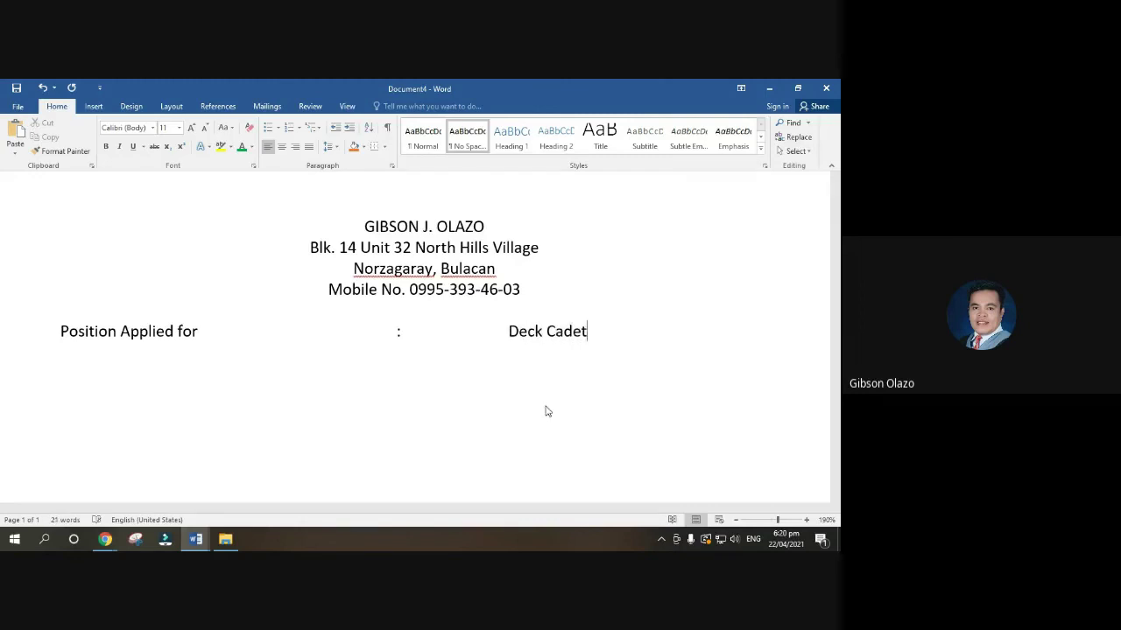
key("Return")
key("Return")
type("Personal Backgr")
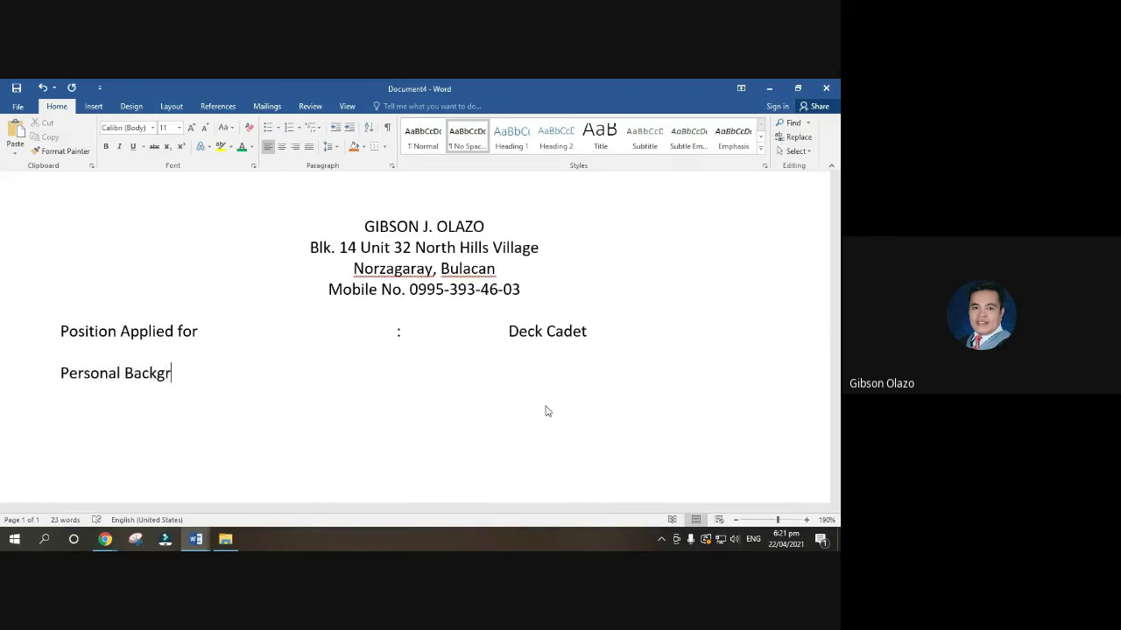
type("ound")
Step: Add an indented Nickname entry with a tab-aligned colon and the nickname value
key("Return")
key("Tab")
type("Nickname")
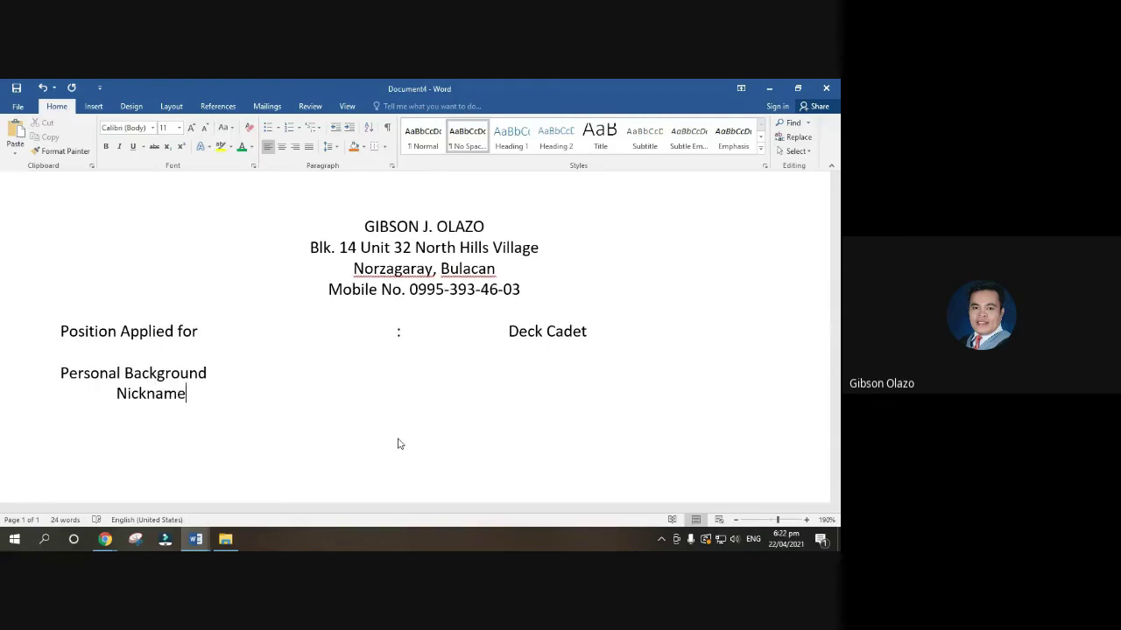
key("Tab")
key("Tab")
key("Tab")
key("Tab")
key("Tab")
key("BackSpace")
key("BackSpace")
key("BackSpace")
key("BackSpace")
key("BackSpace")
key("BackSpace")
key("BackSpace")
key("BackSpace")
type("e")
key("Tab")
key("Tab")
key("Tab")
key("Tab")
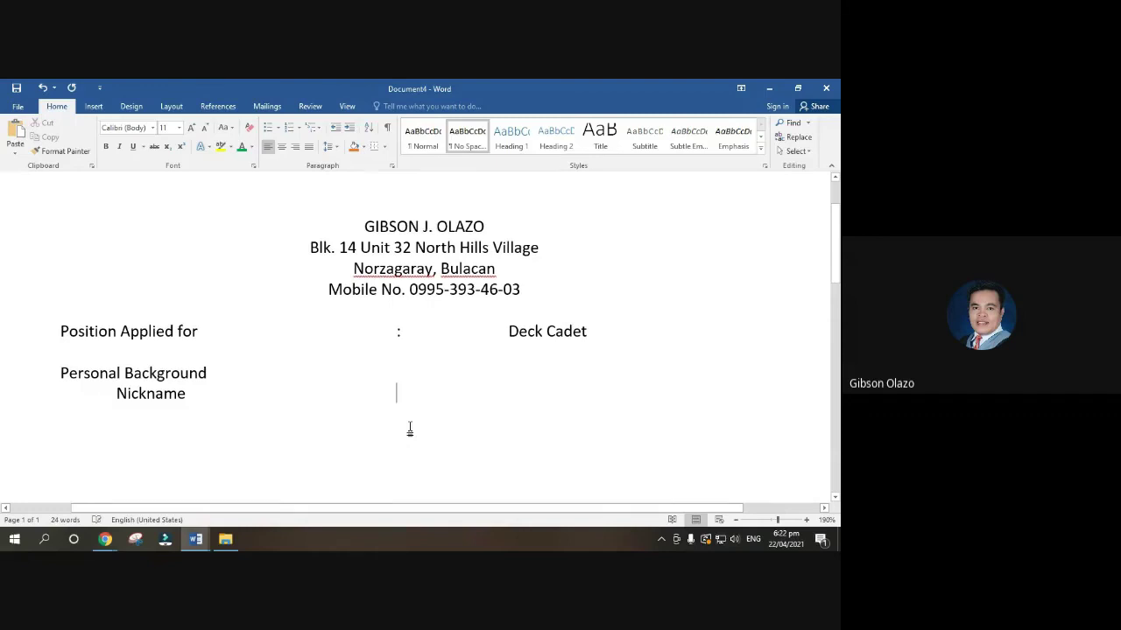
type(":")
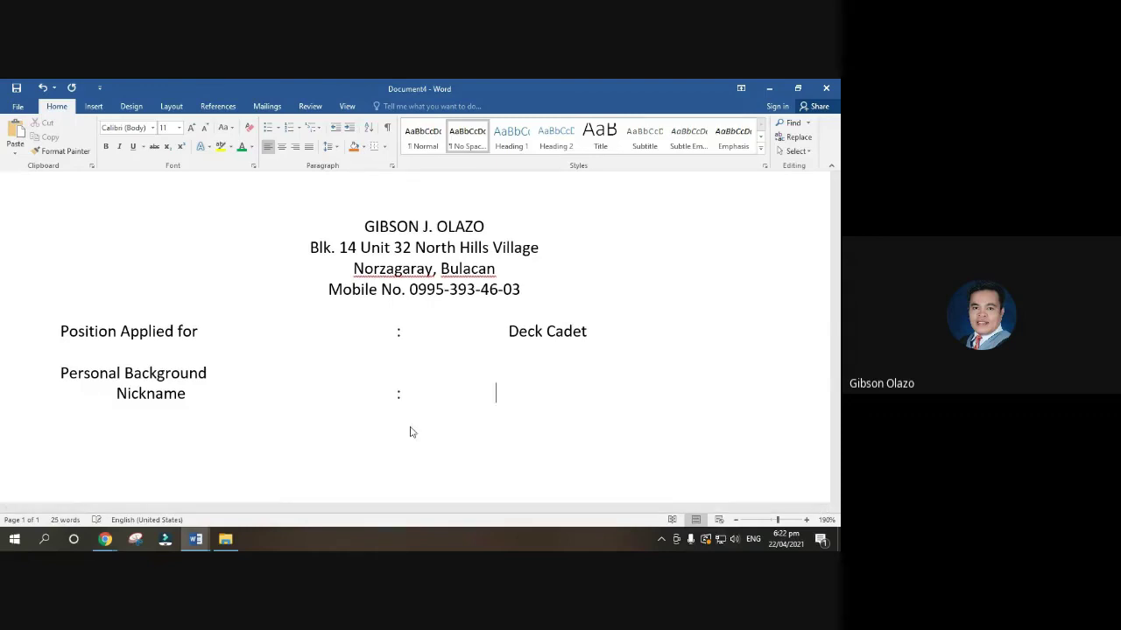
type("                              Bong")
key("Return")
Step: Add the Birthdate entry with a tab-aligned colon and the birth date
type("Birthdate")
key("Tab")
key("Tab")
key("Tab")
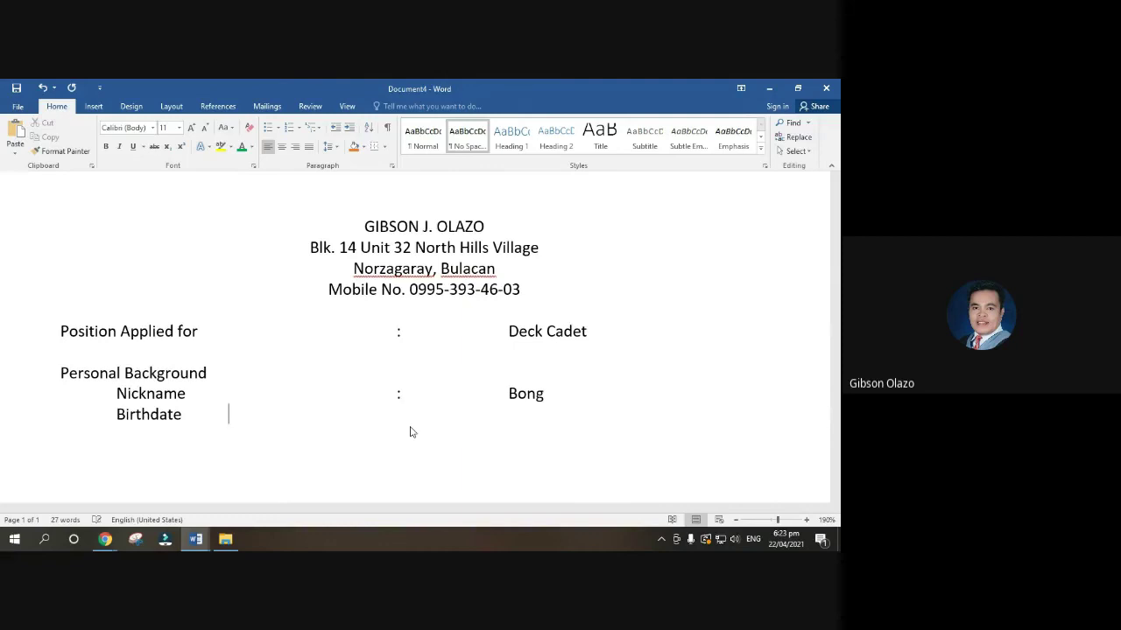
key("Tab")
type(":")
key("Tab")
key("Tab")
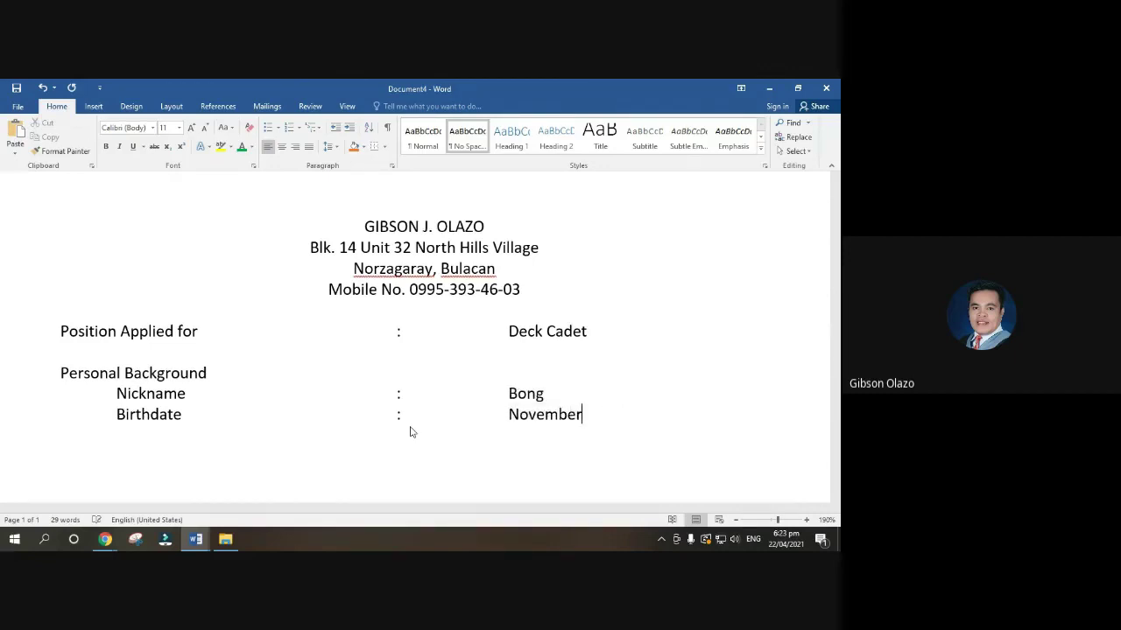
key("Return")
Step: Add 'Place of Birth: Pangasinan' and a Height label with its aligned colon
type("Place ")
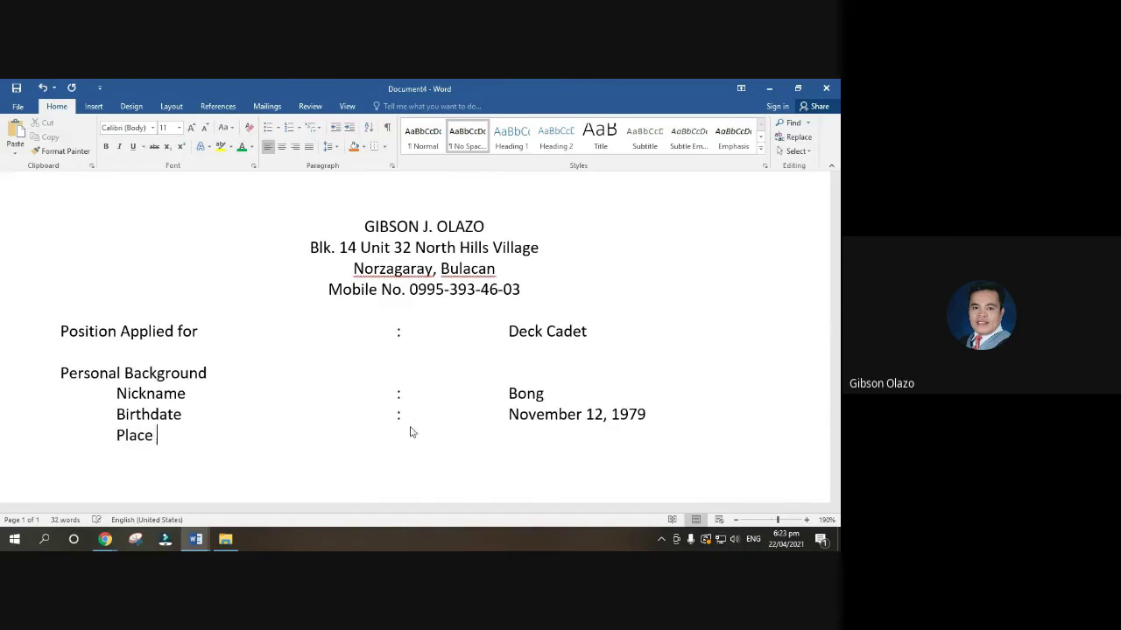
type("of Birth")
key("Tab")
key("Tab")
key("Tab")
key("Tab")
type(":")
key("Tab")
key("Tab")
type("Pangasina")
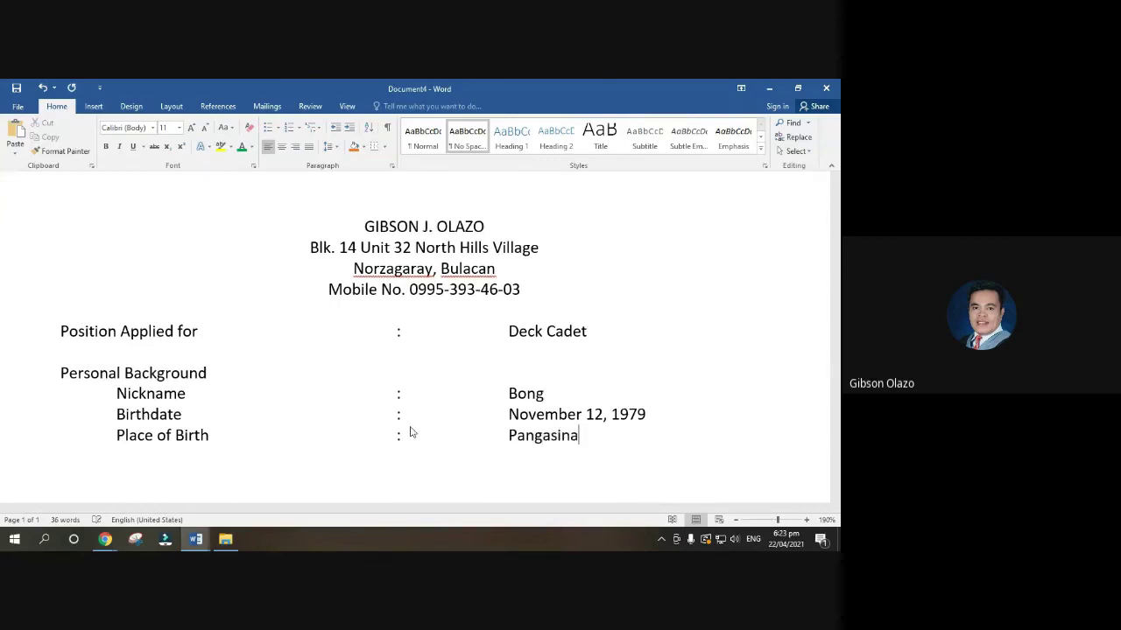
type("n")
key("Return")
type("Height")
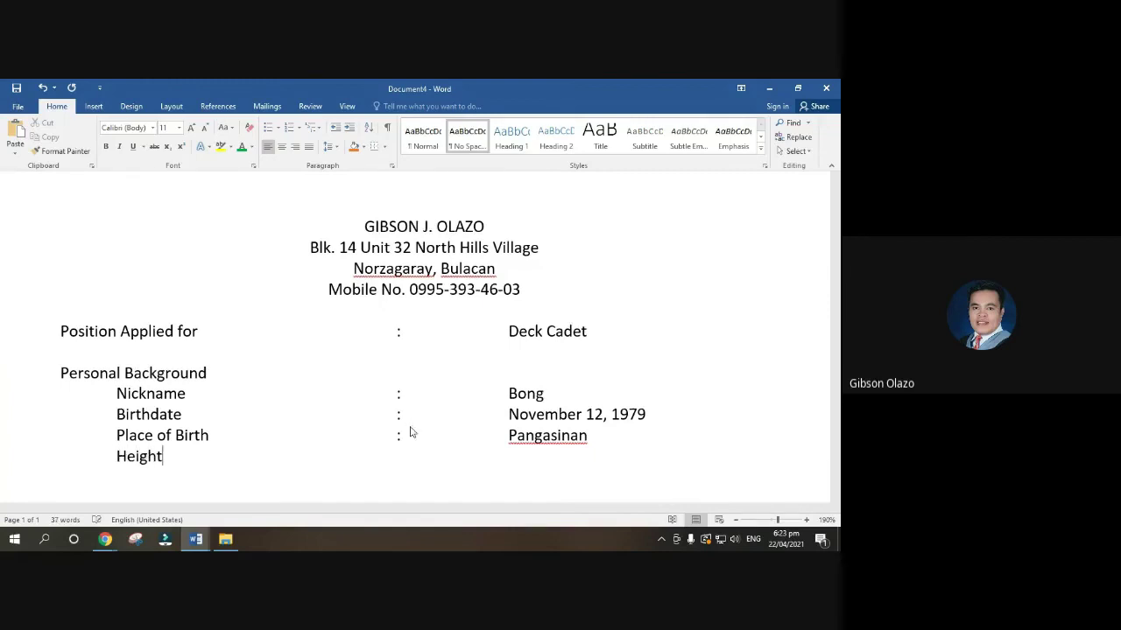
key("Tab")
key("Tab")
type(":")
key("Tab")
key("Tab")
key("Tab")
key("Tab")
Step: Add Weight, Name of Mother and an indented Occupation label, each with aligned colons
type("Weight")
key("Tab")
key("Tab")
key("Tab")
key("Tab")
type(":")
key("BackSpace")
type("Name of ")
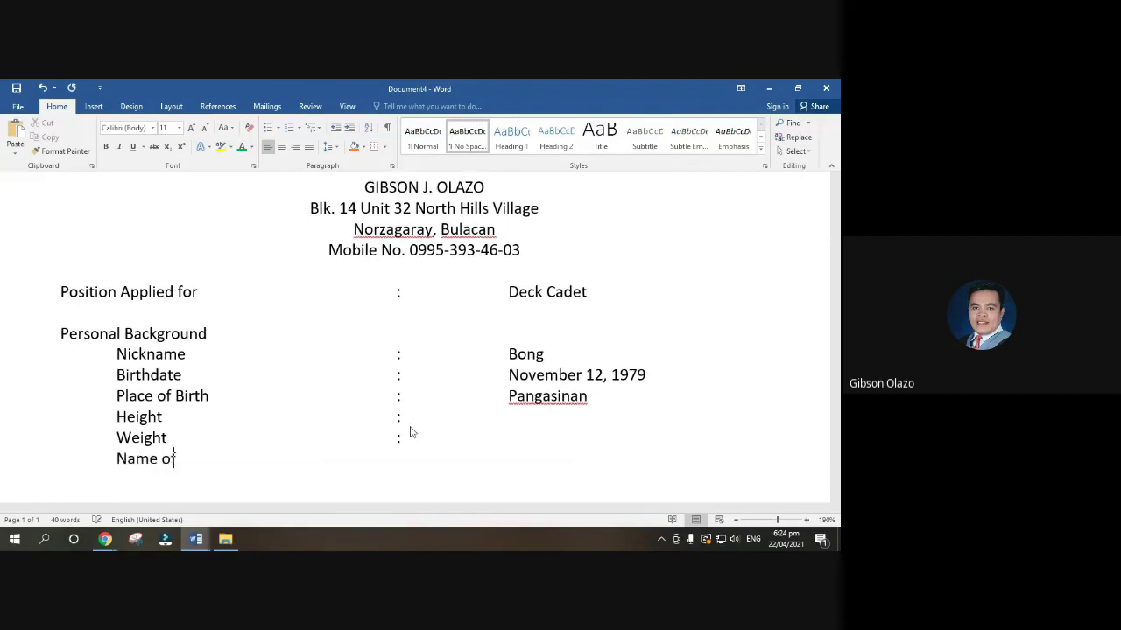
type("Mother")
key("Tab")
key("Tab")
key("Tab")
key("BackSpace")
type(":")
key("Return")
key("Tab")
type("Occupation")
key("Tab")
key("Tab")
key("Tab")
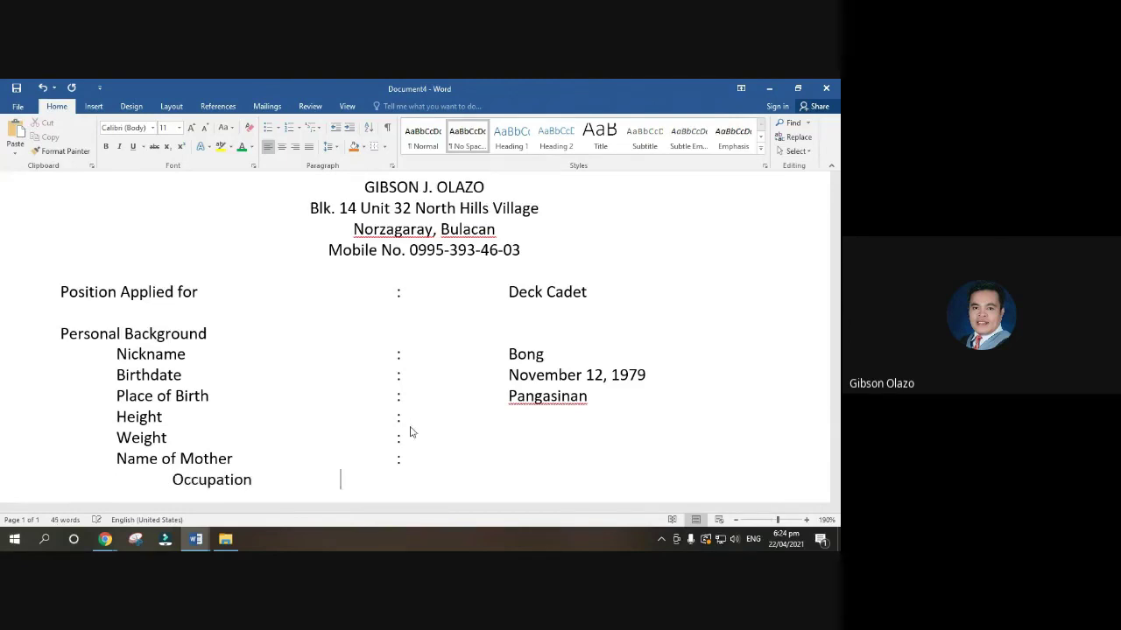
type(":")
key("Return")
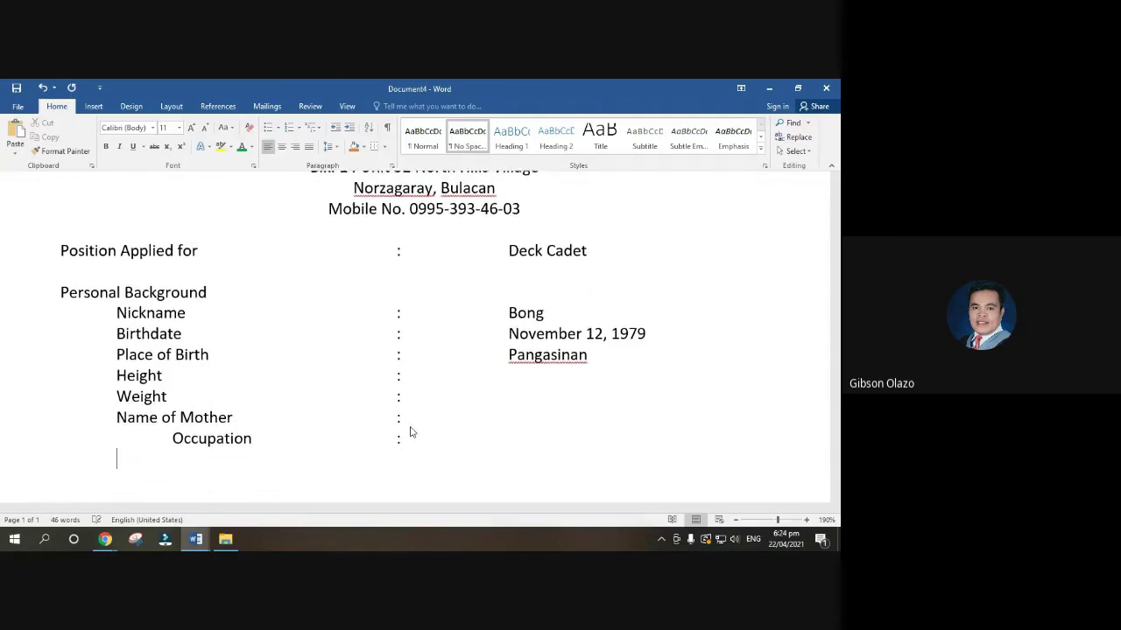
Step: Add Name of Father and its indented Occupation sub-entry with aligned colons
type("Name of Father")
key("Tab")
key("Tab")
key("Tab")
key("Tab")
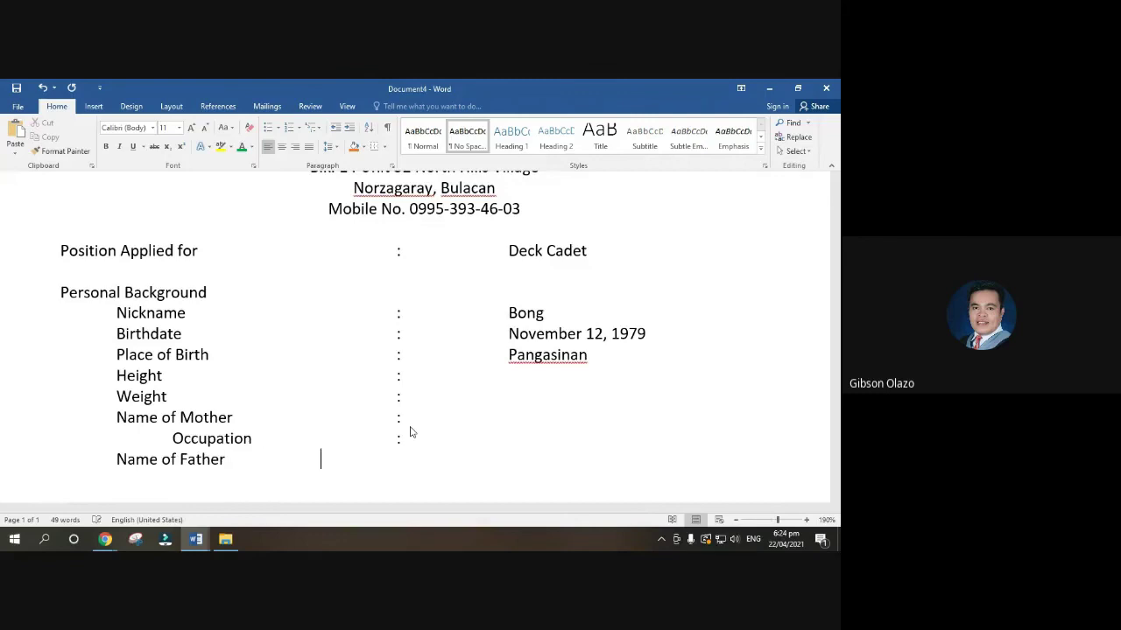
key("BackSpace")
type(":")
key("Return")
key("Tab")
key("Tab")
type("Occupat")
type("io")
type("n")
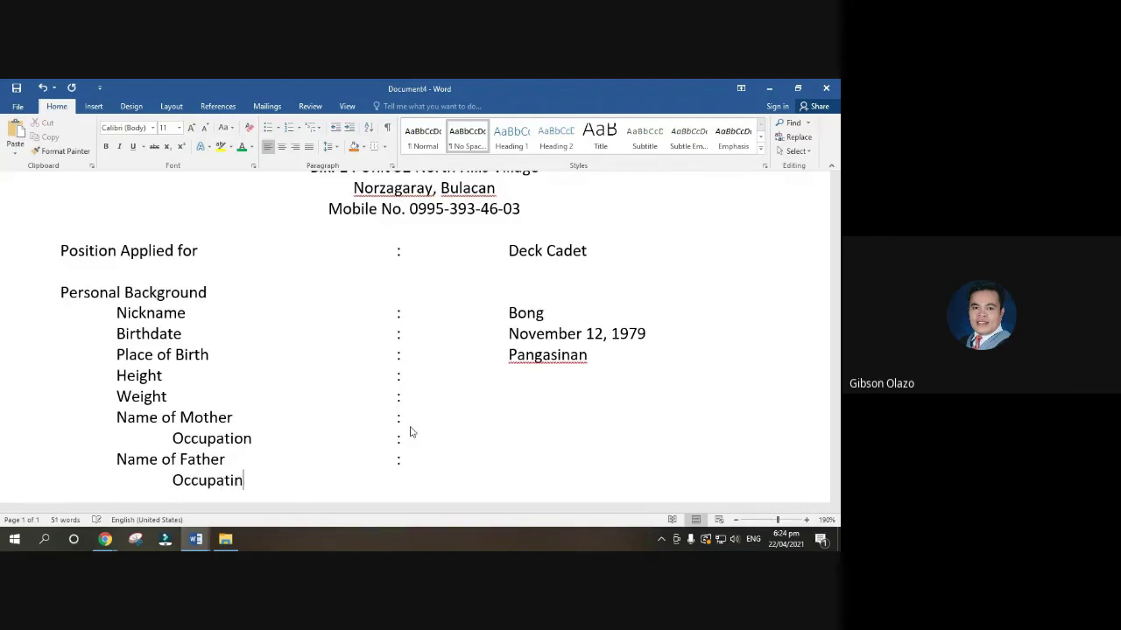
key("BackSpace")
type("on")
key("Tab")
type(":")
key("Return")
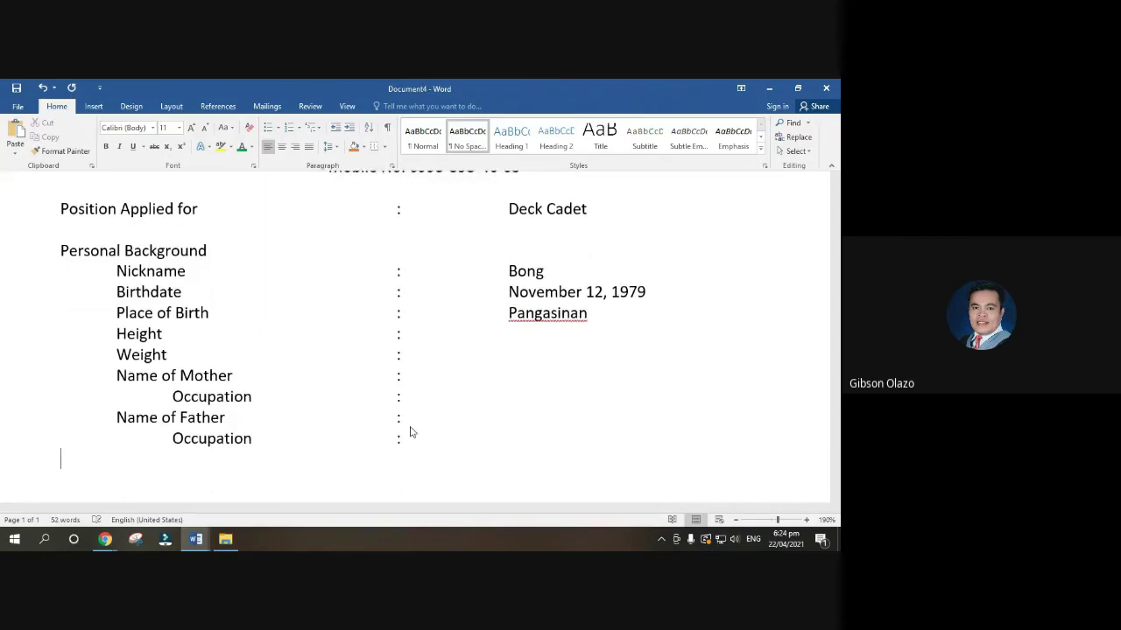
Step: Add an aligned 'Skills : Drawing, Computer Literate' line, followed by a blank line at the margin
key("Tab")
type("Skills")
key("Tab")
key("Tab")
key("Tab")
key("Tab")
type(":")
key("Tab")
key("Tab")
type("Drawing")
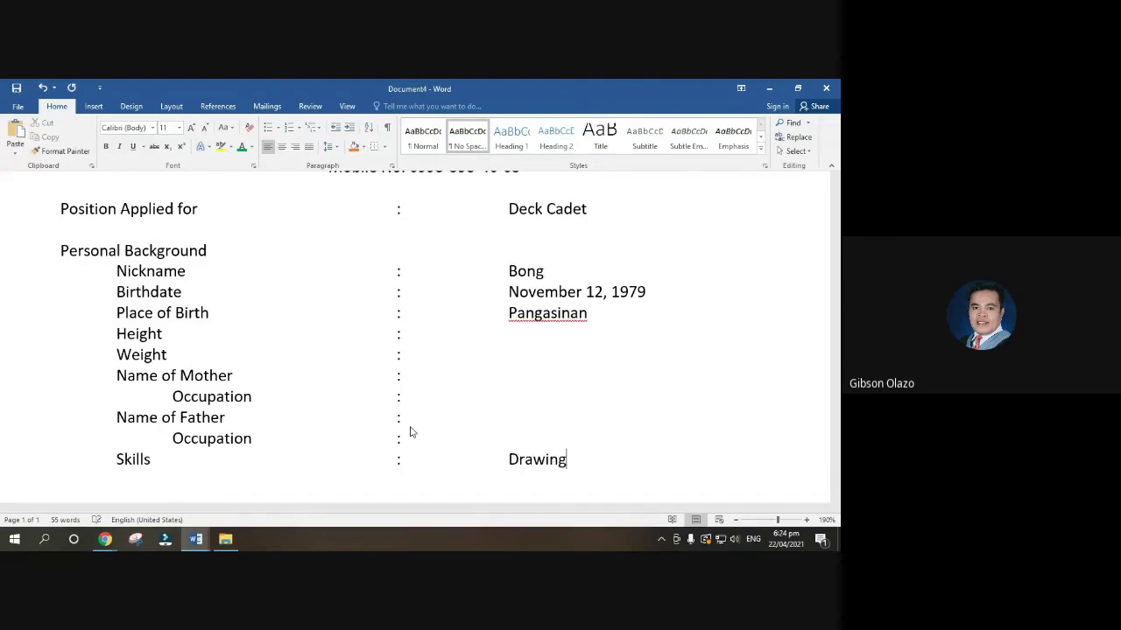
type(", Computer Lit")
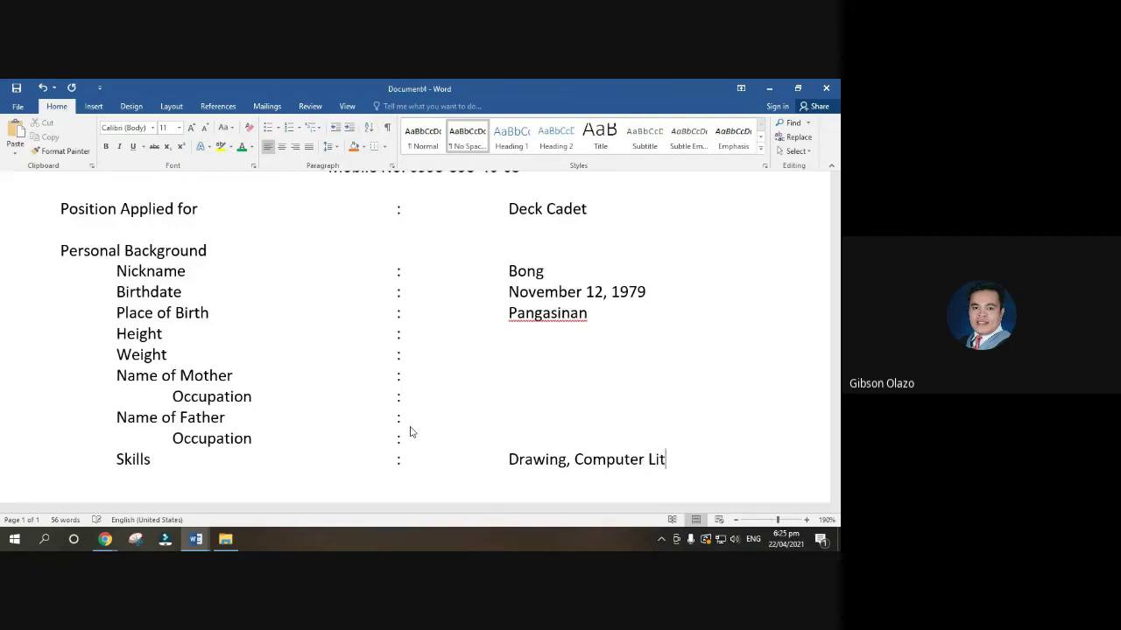
type("errate")
key("BackSpace")
key("BackSpace")
key("BackSpace")
key("BackSpace")
type("ate")
key("Return")
key("BackSpace")
key("Return")
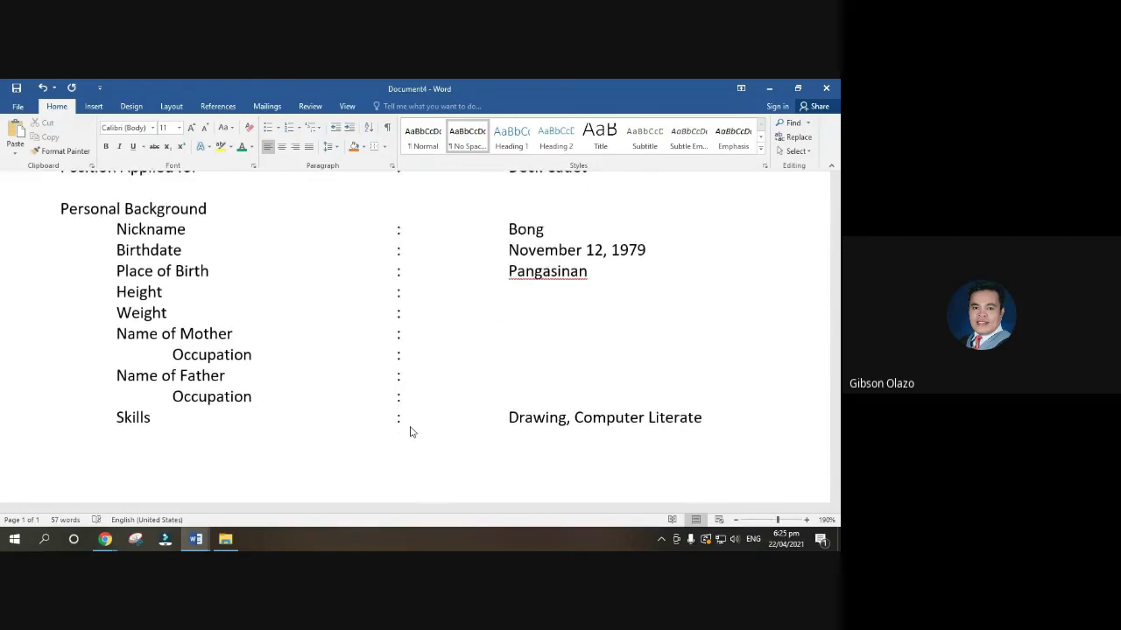
Step: Type the 'Educational Background' heading and start an indented 'Elementary :' line below it
type("Educational Bac")
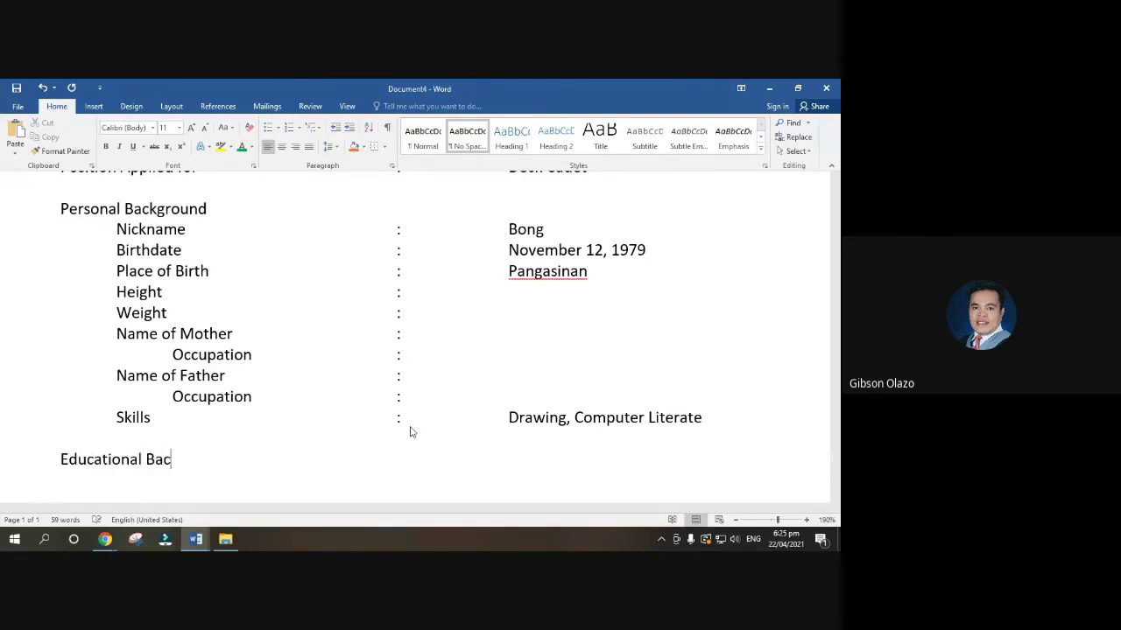
type("kground")
key("Return")
key("Tab")
type("Ele")
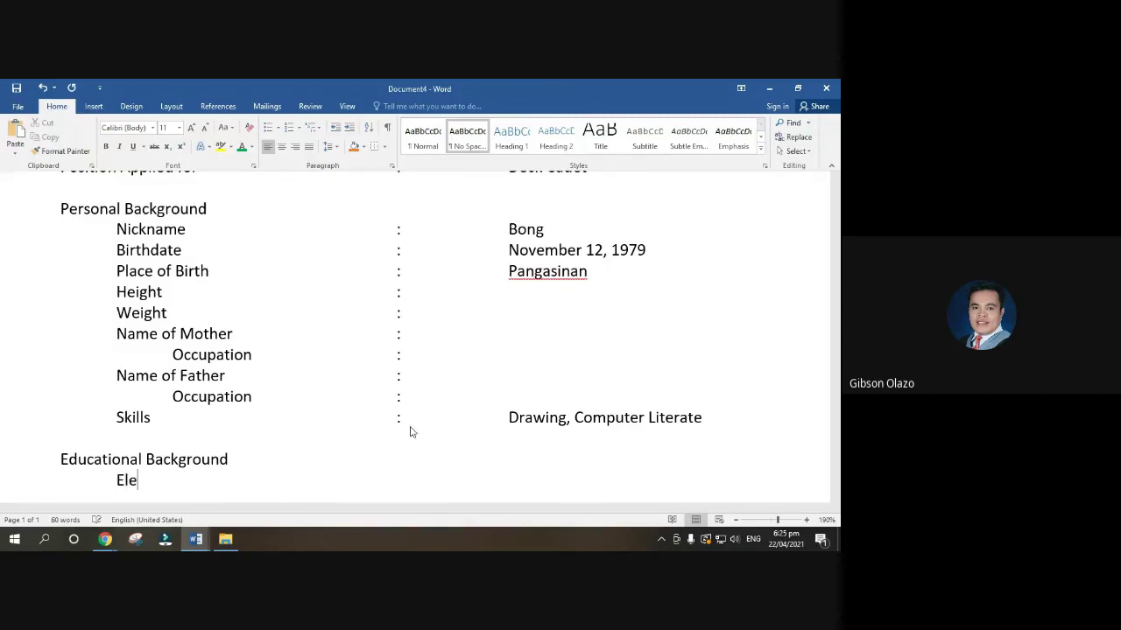
type("mentary")
key("Tab")
key("Tab")
key("Tab")
key("Tab")
type(":")
key("Tab")
key("Tab")
key("Tab")
Step: Enter the school name as 'Corazon Aquino Elementary School'
type("Corazaon ")
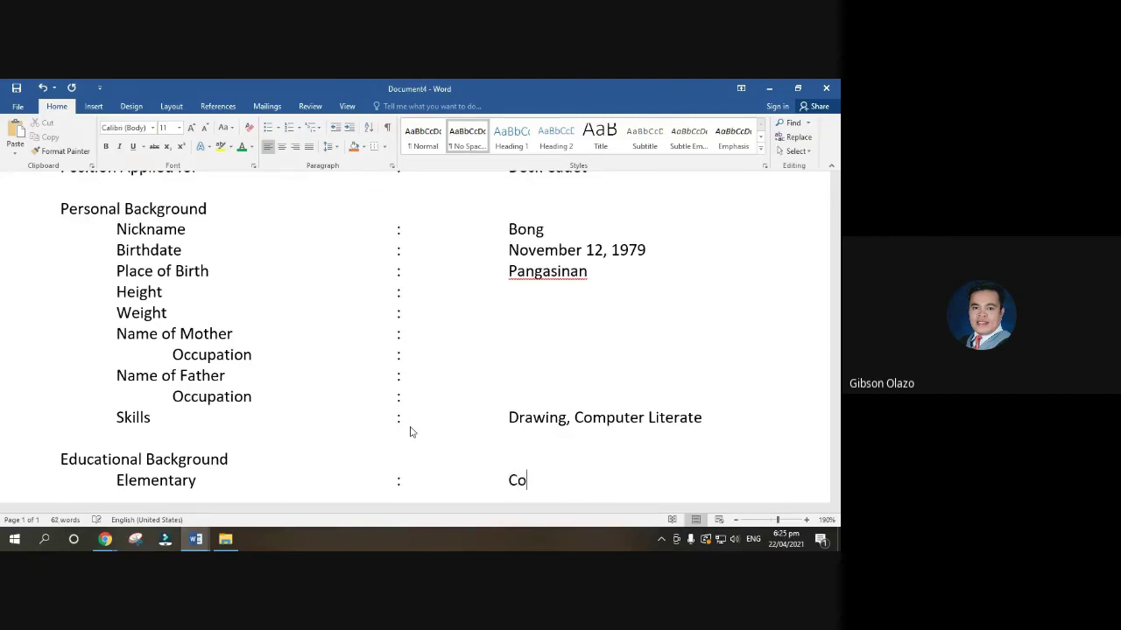
type("E")
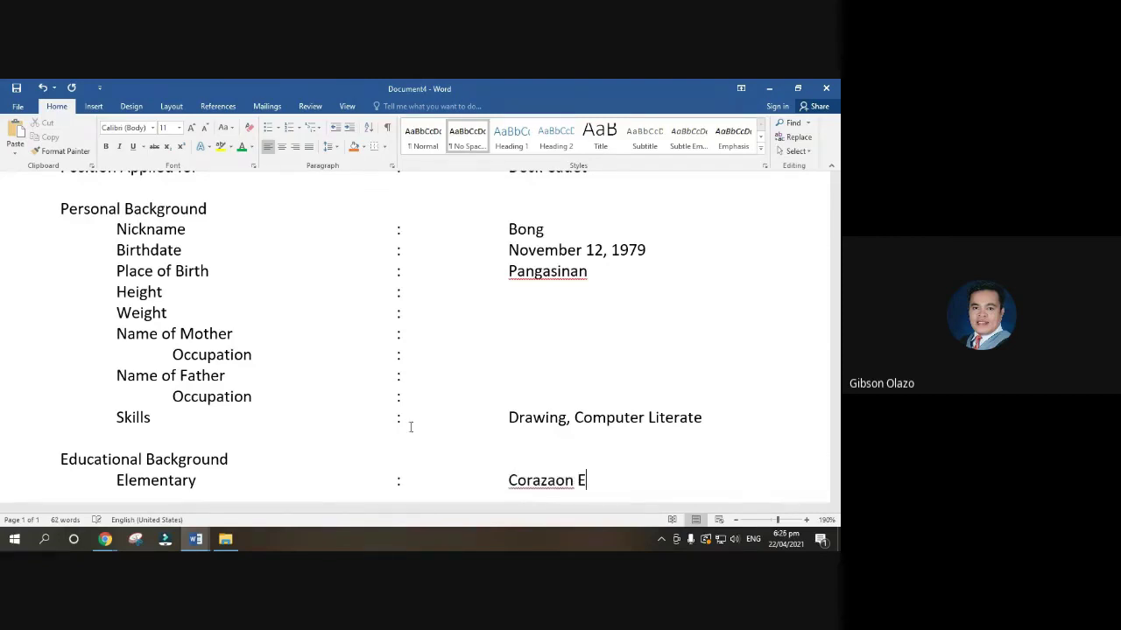
key("BackSpace")
key("BackSpace")
key("BackSpace")
key("BackSpace")
key("BackSpace")
type("on Elementar")
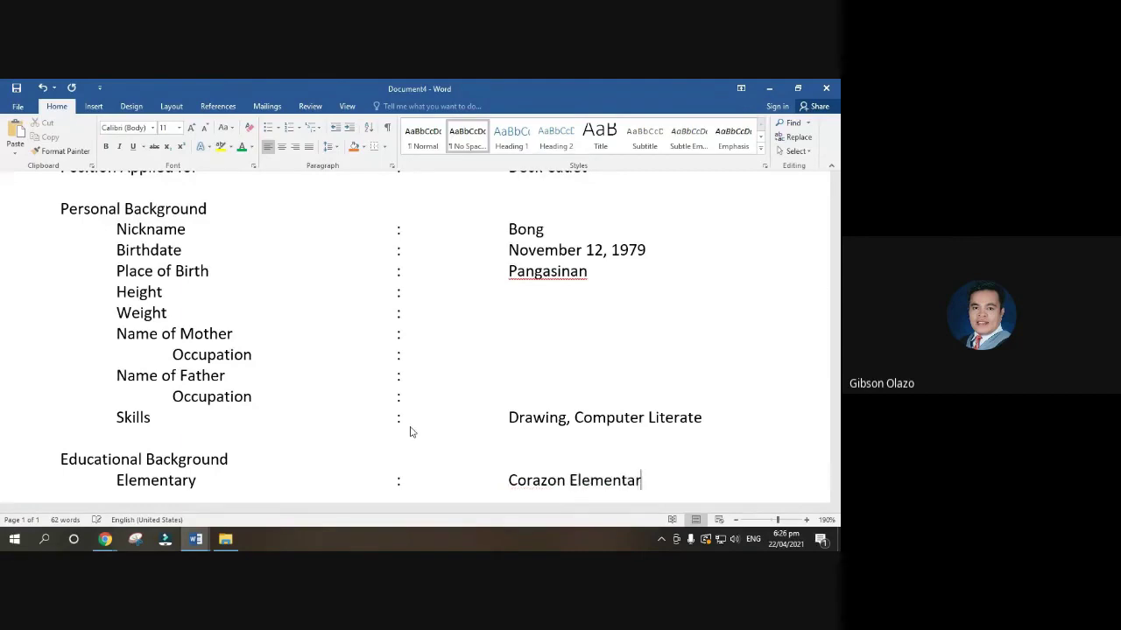
type("y School")
left_click(567, 481)
type("Aquino")
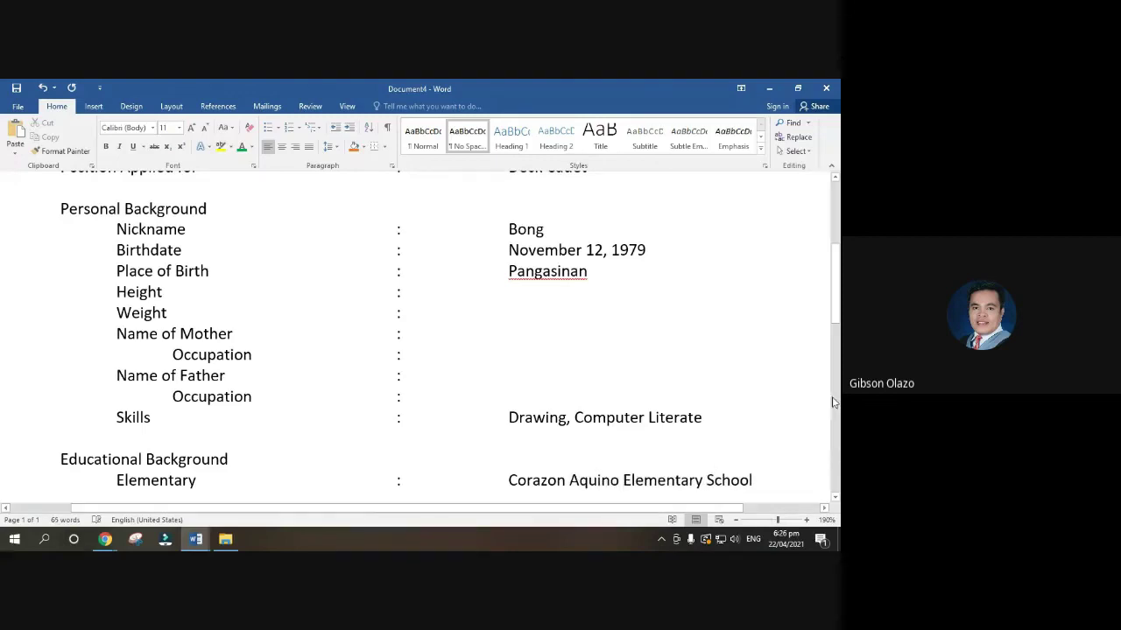
left_click(778, 484)
Step: Add an indented '2002-2008 : Binondo, Manila' line under the Elementary entry
key("Return")
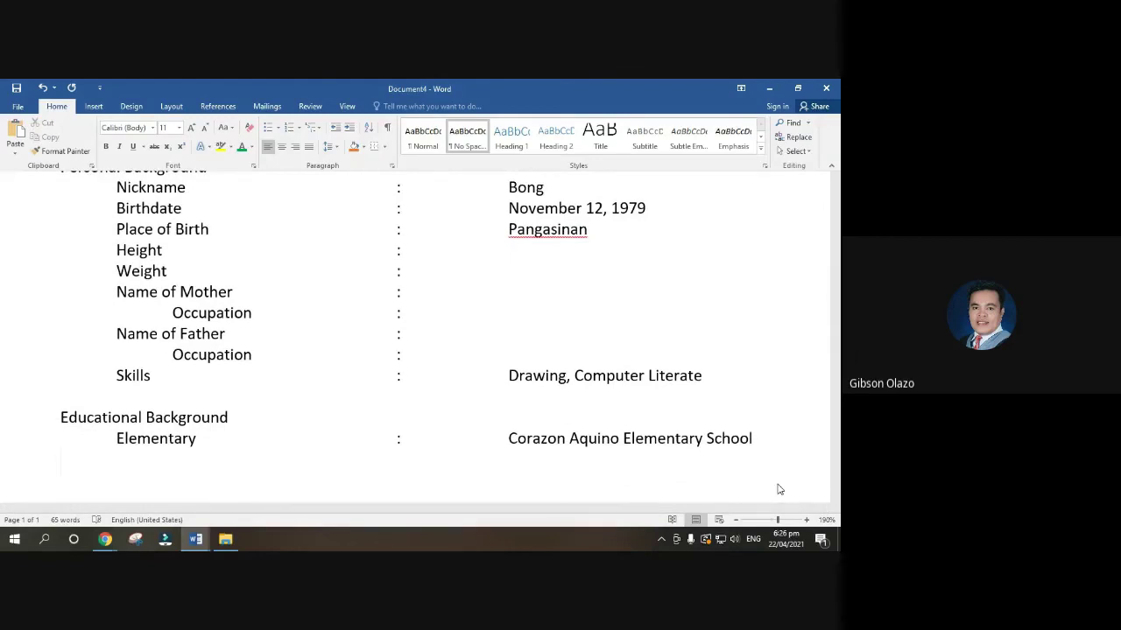
key("Tab")
key("Tab")
type("2002-20089")
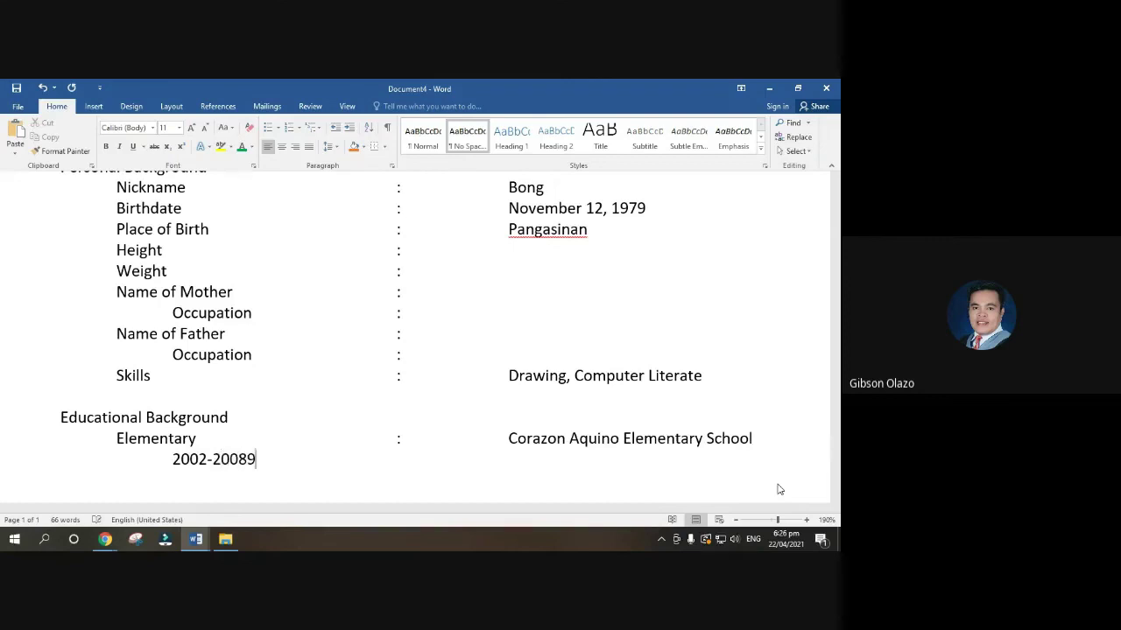
key("BackSpace")
key("Tab")
key("Tab")
key("Tab")
type(":")
key("Tab")
key("Tab")
key("Tab")
type("Binondo, Manila")
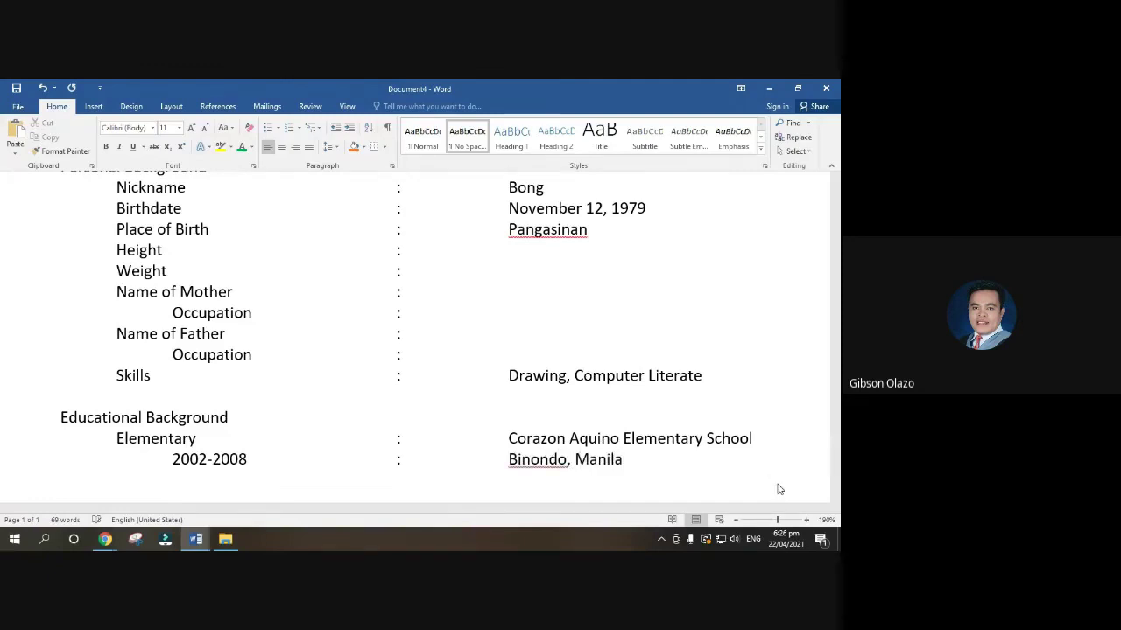
key("Return")
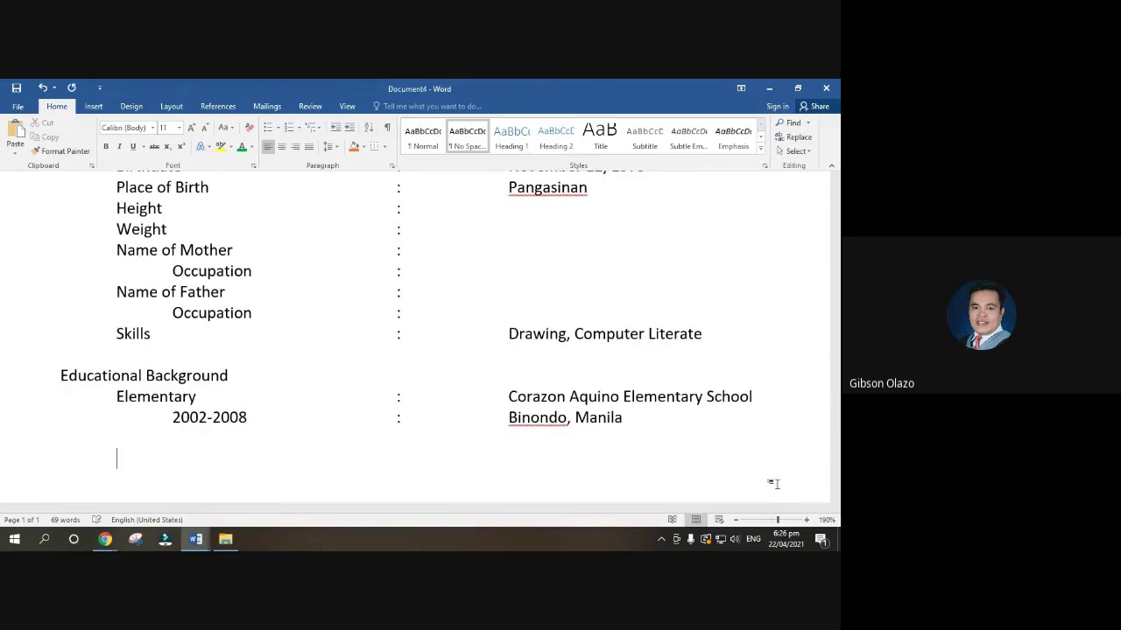
Step: Add the line 'High School : Jose Abad Santos High School'
type("High School")
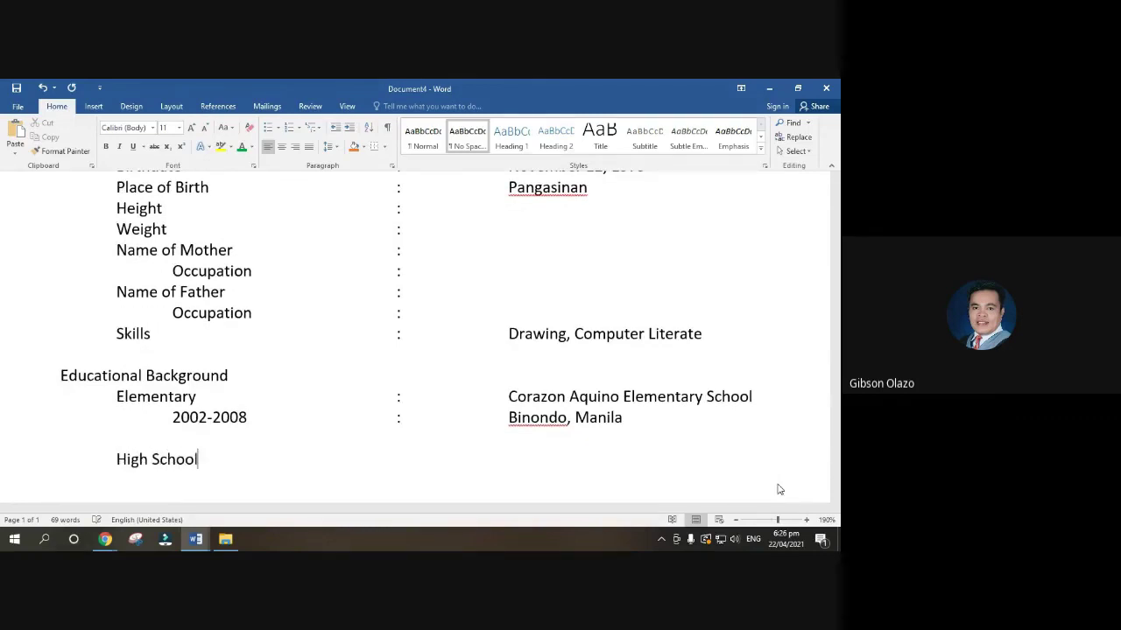
key("Tab")
key("Tab")
key("Tab")
key("Tab")
type(":")
key("Tab")
key("Tab")
type("Jose Abad ")
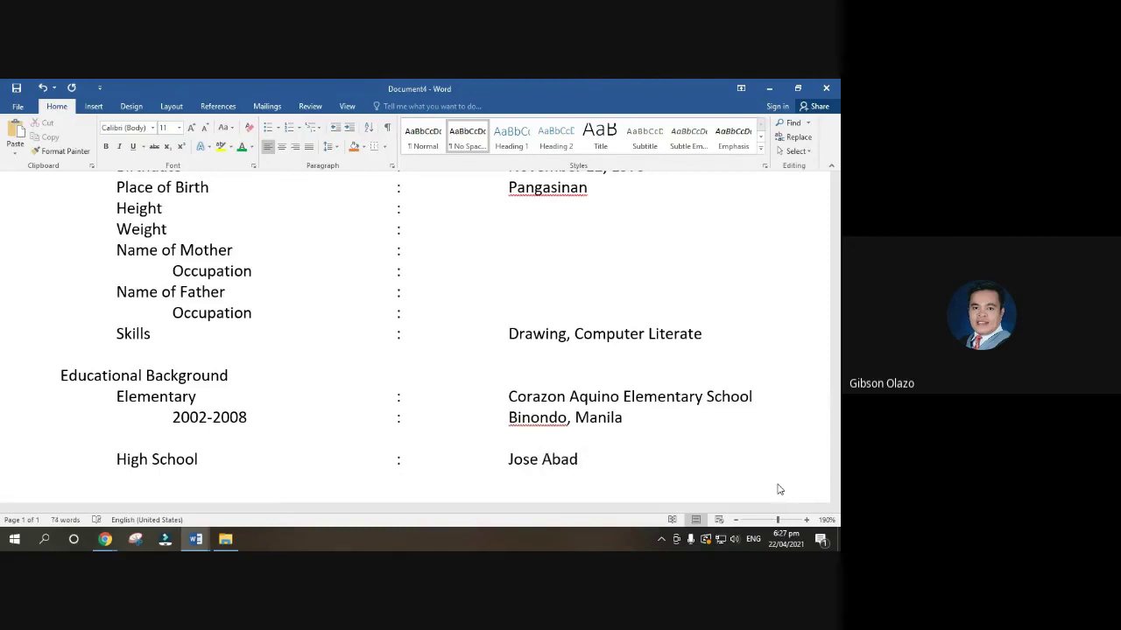
type("Santos ")
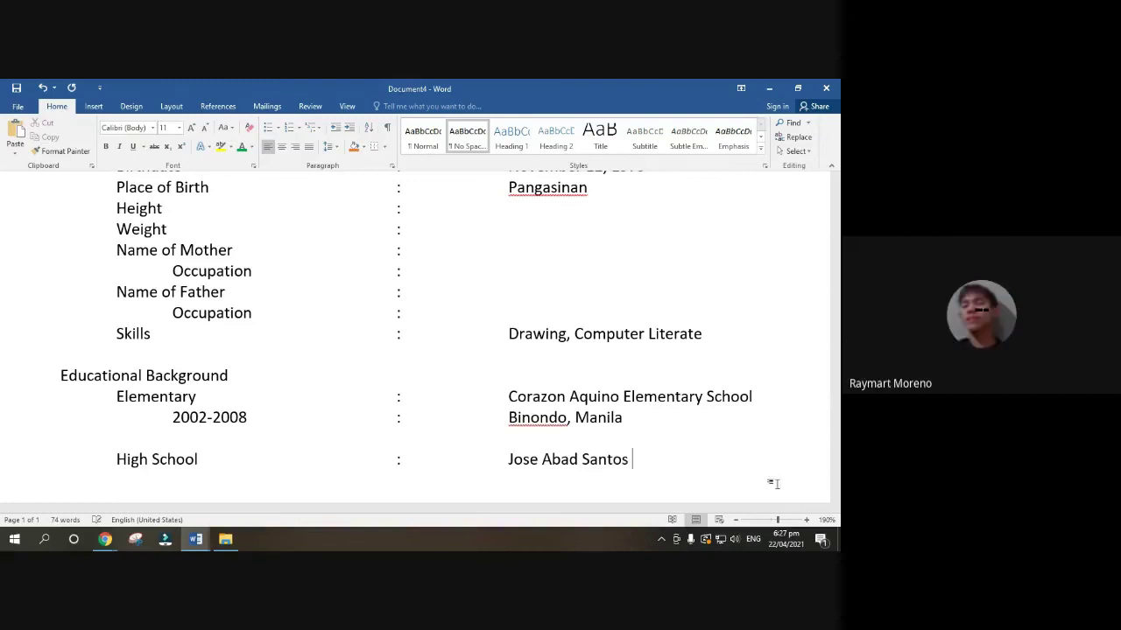
type("High School")
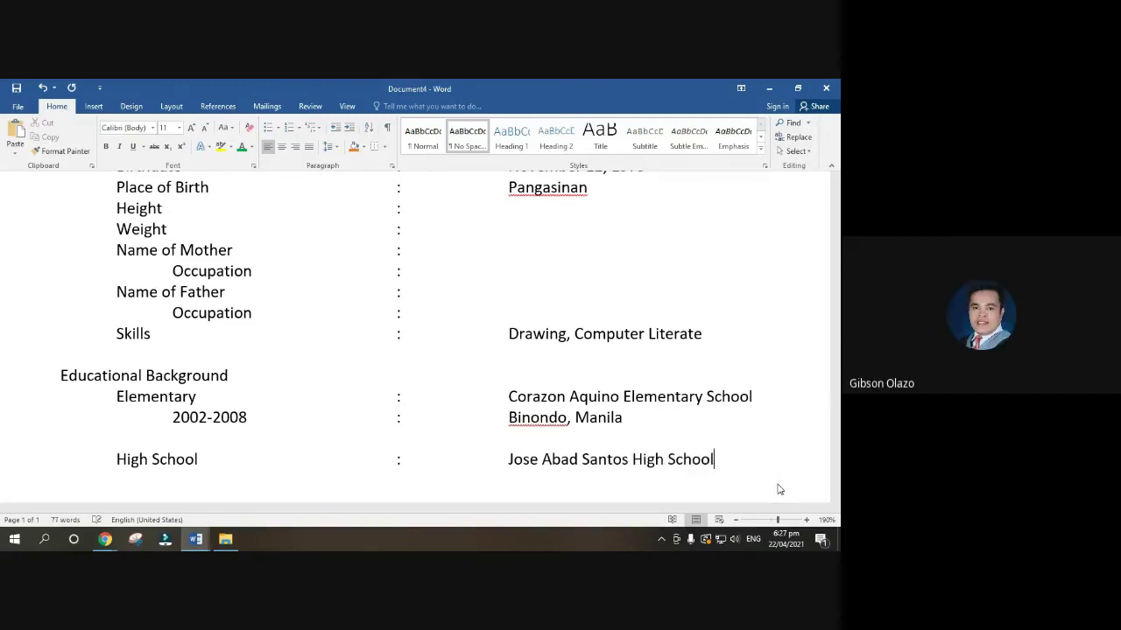
Step: Add an indented '2008-2012 : Binondo, Manila' line beneath the high school entry
key("Return")
key("Tab")
type("2008-")
type("12")
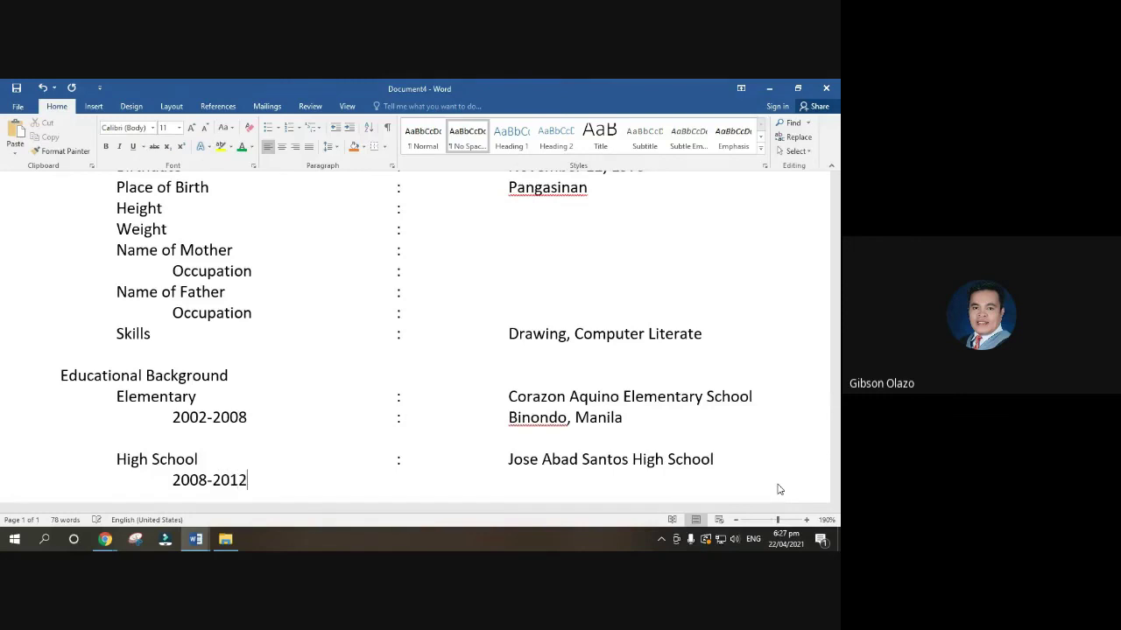
key("Tab")
key("Tab")
key("Tab")
type(":")
key("Tab")
key("Tab")
type("Binondo")
key("BackSpace")
key("BackSpace")
type("ndo")
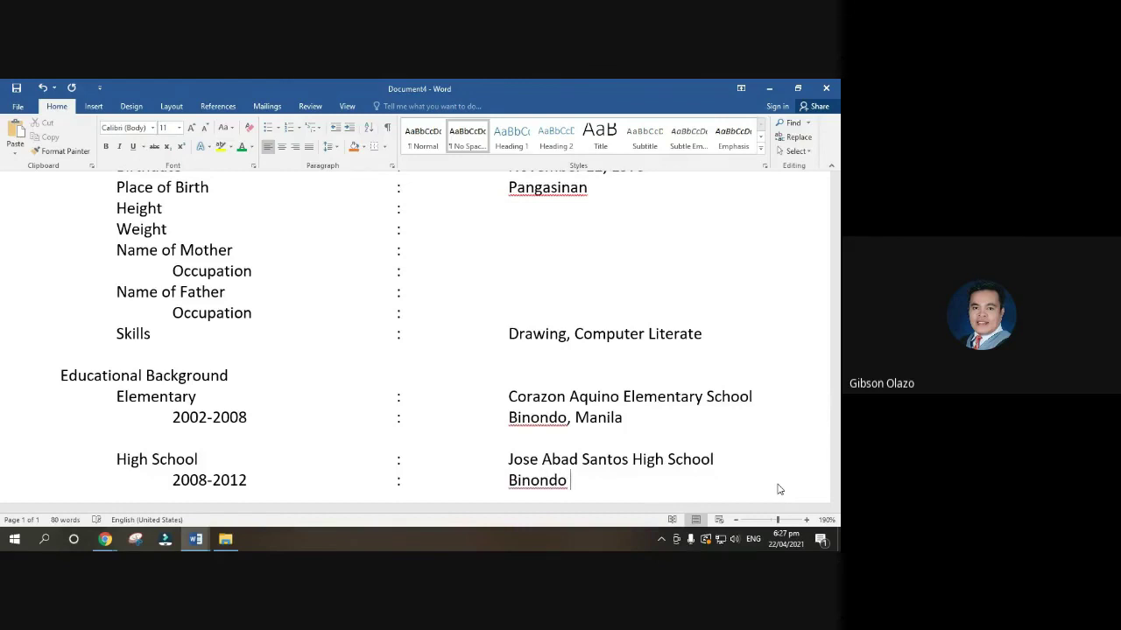
type(" , Manila")
key("Return")
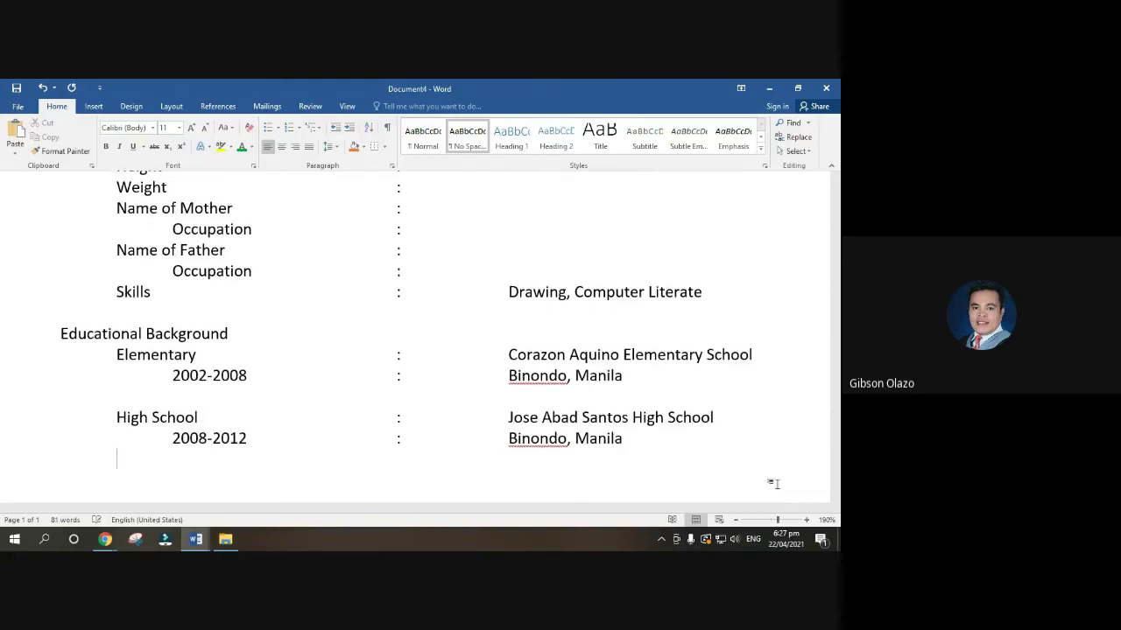
Step: Add the line 'College : PMI Colleges, Inc'
type("College")
key("Tab")
key("Tab")
key("Tab")
type(":")
key("Tab")
key("Tab")
type("PMI")
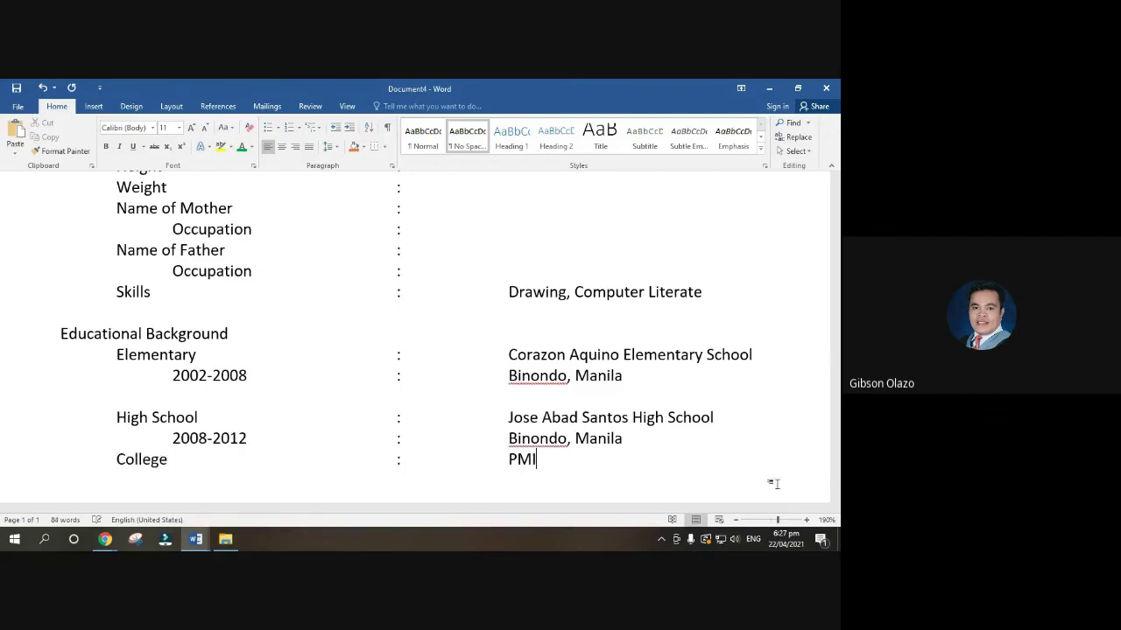
type(" Colleges, Inc.")
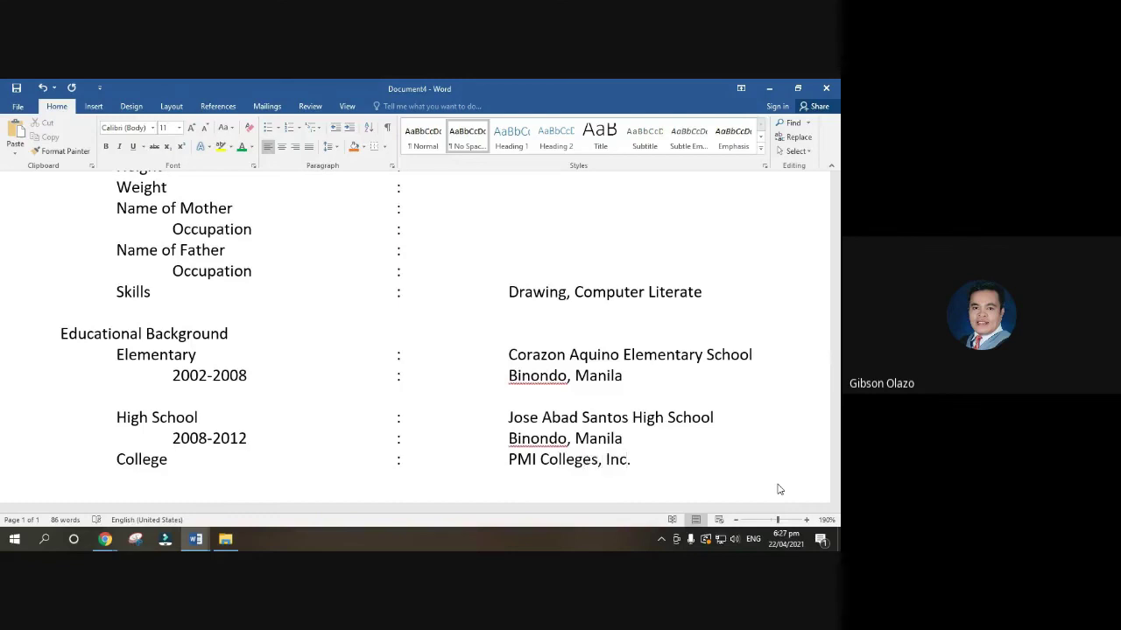
Step: Start an indented line beneath it with the year 2012
key("Return")
key("Tab")
type("2012")
key("Tab")
key("Tab")
key("Tab")
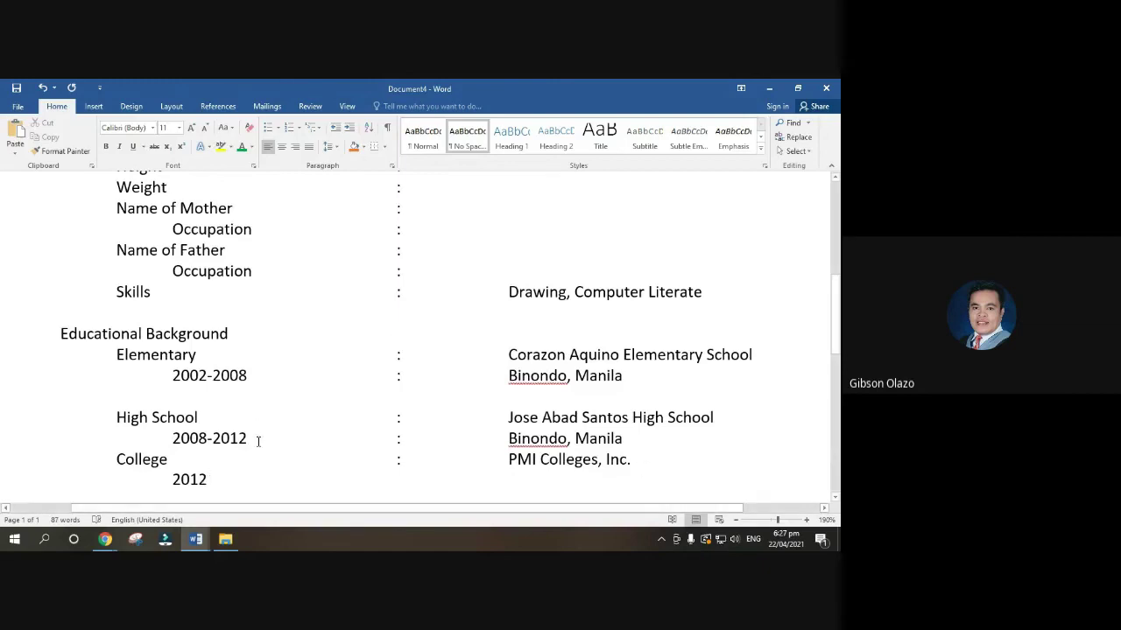
Step: Rename the label to 'Junior High School', realign its colon, and add a line after Binondo, Manila
left_click(117, 418)
left_click_drag(118, 418, 255, 441)
left_click(265, 484)
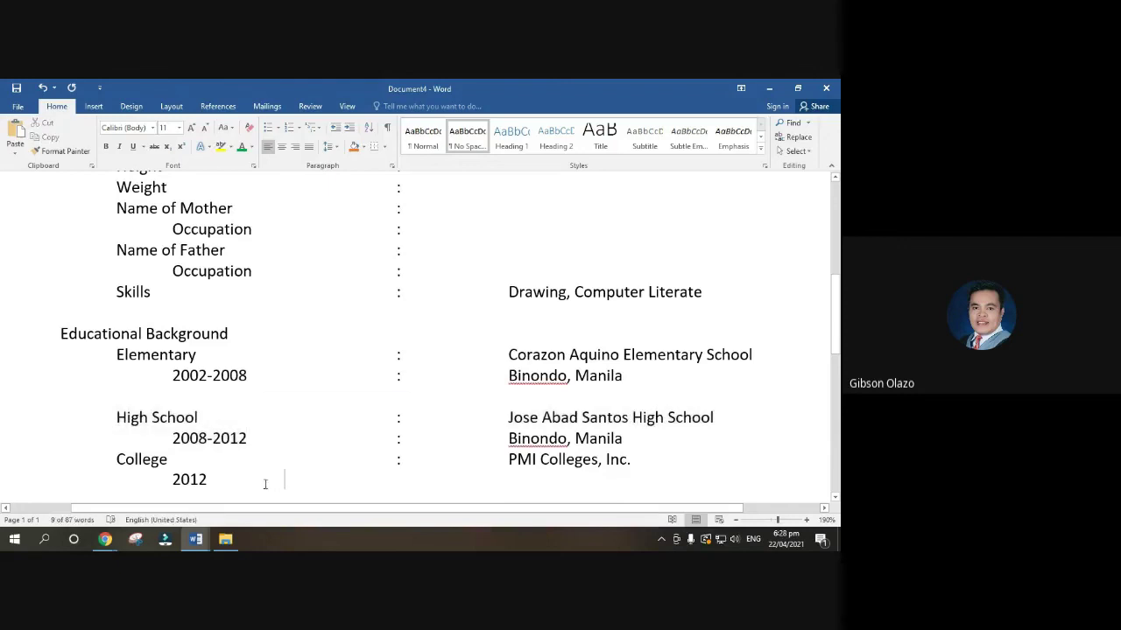
left_click(117, 418)
type("Junior")
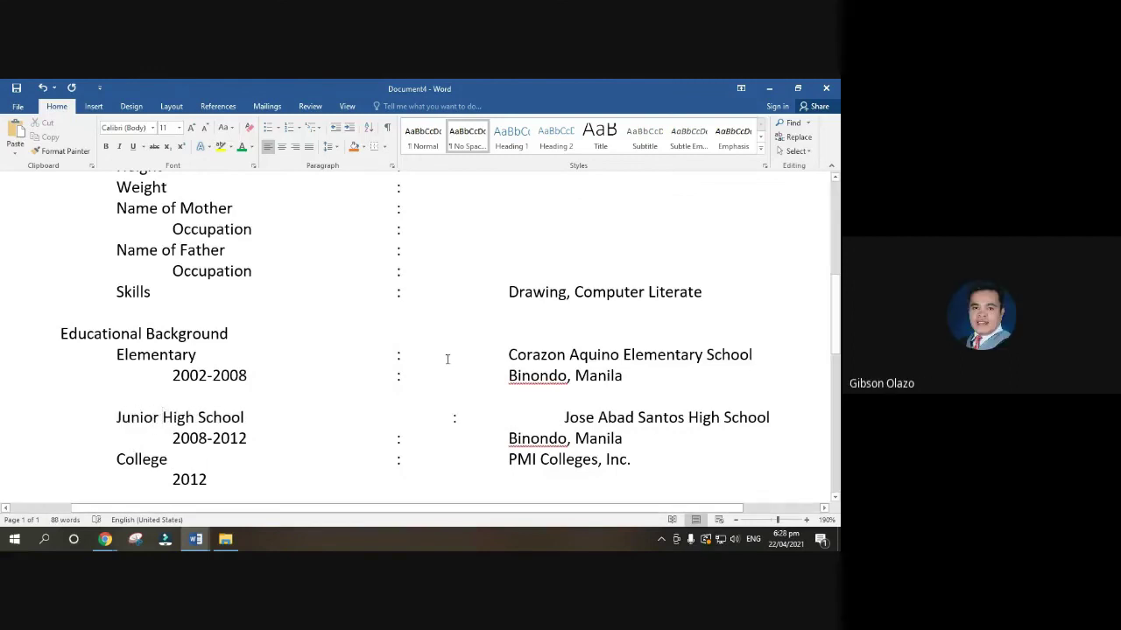
left_click(449, 420)
key("BackSpace")
left_click(627, 437)
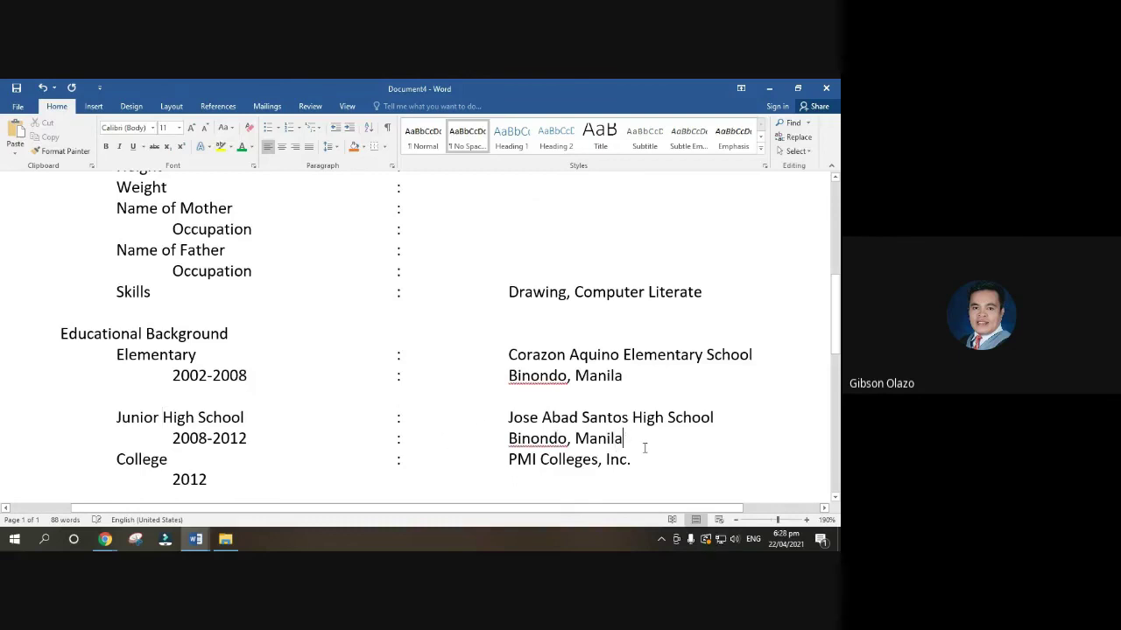
key("Return")
Step: Add a 'Senior High School : Jose Abad Santos Senior High School' line above College
key("Tab")
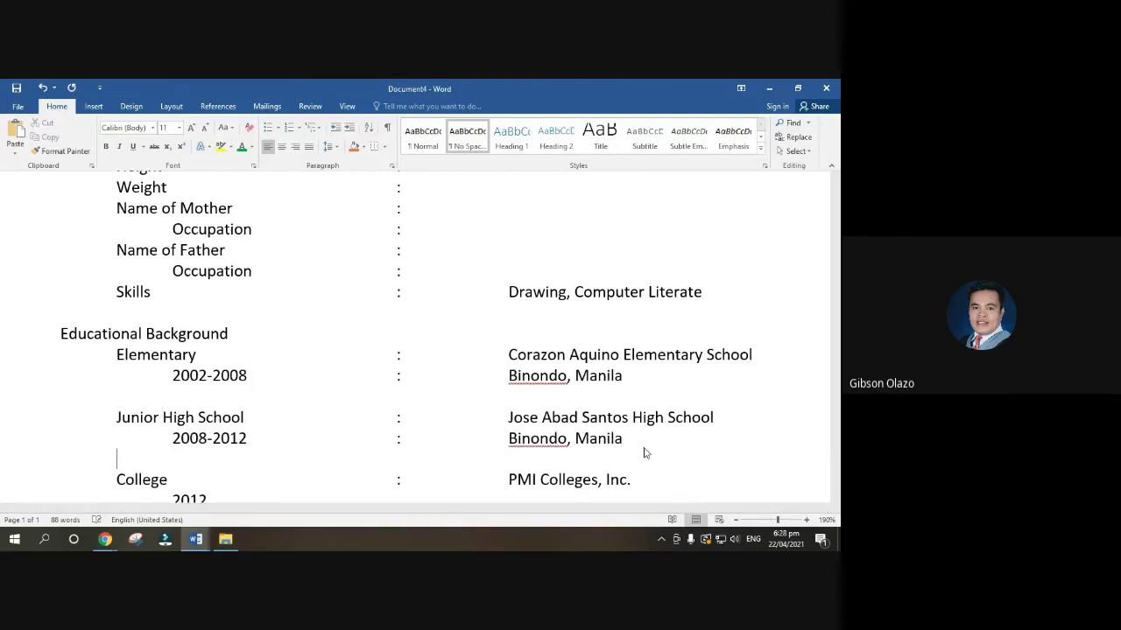
key("Return")
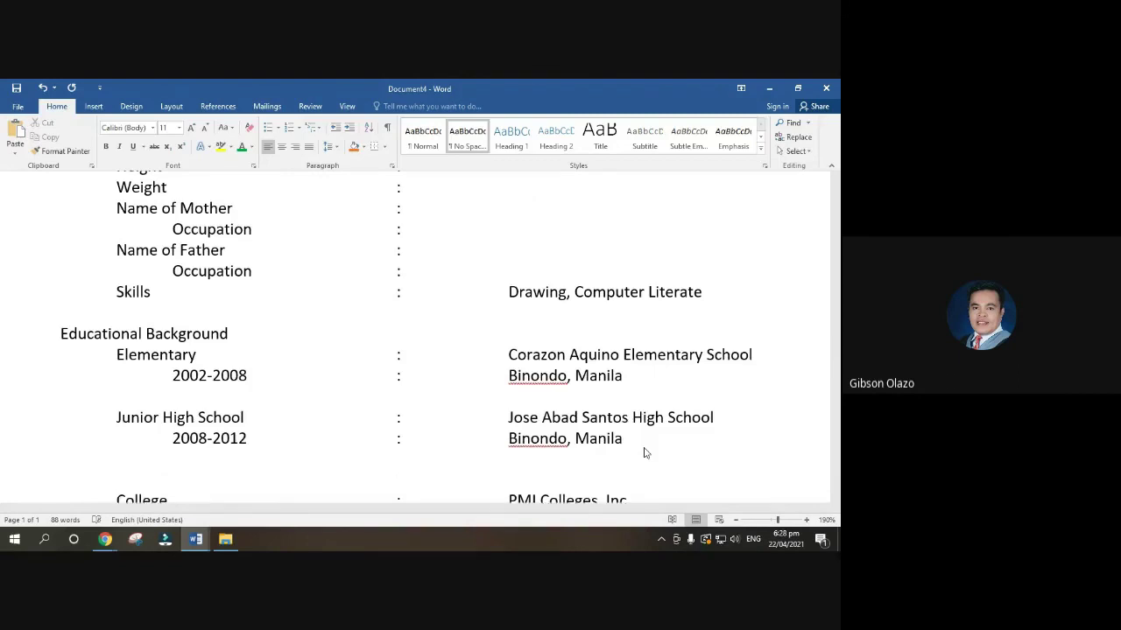
type("Senior High School")
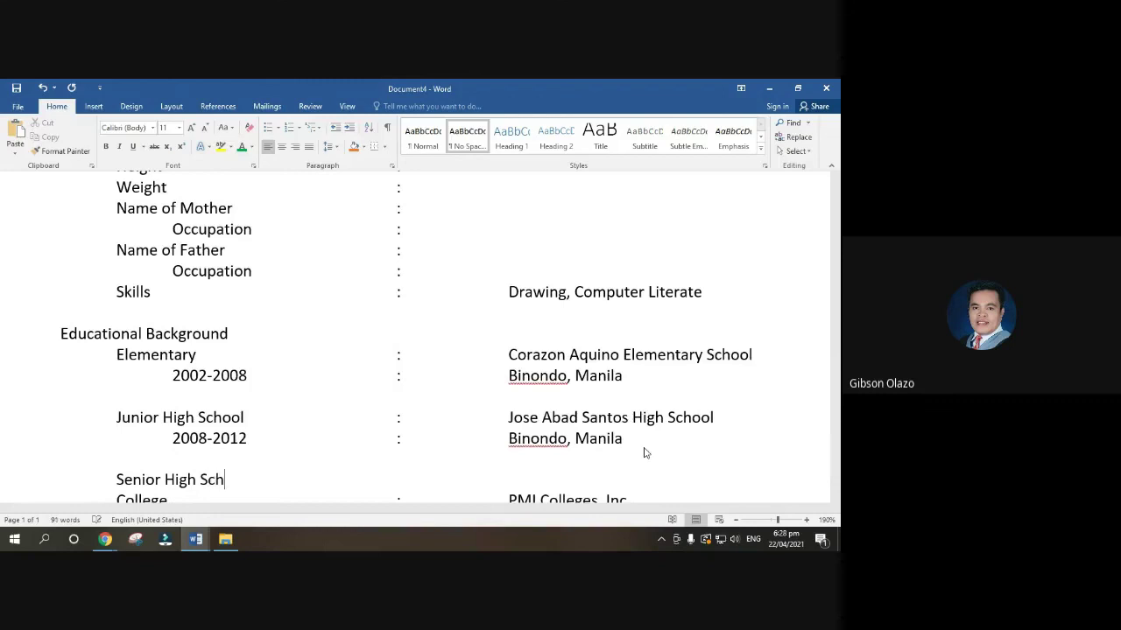
key("Tab")
key("Tab")
key("Tab")
type(":")
key("Tab")
key("Tab")
key("Tab")
type("Jose Abad S")
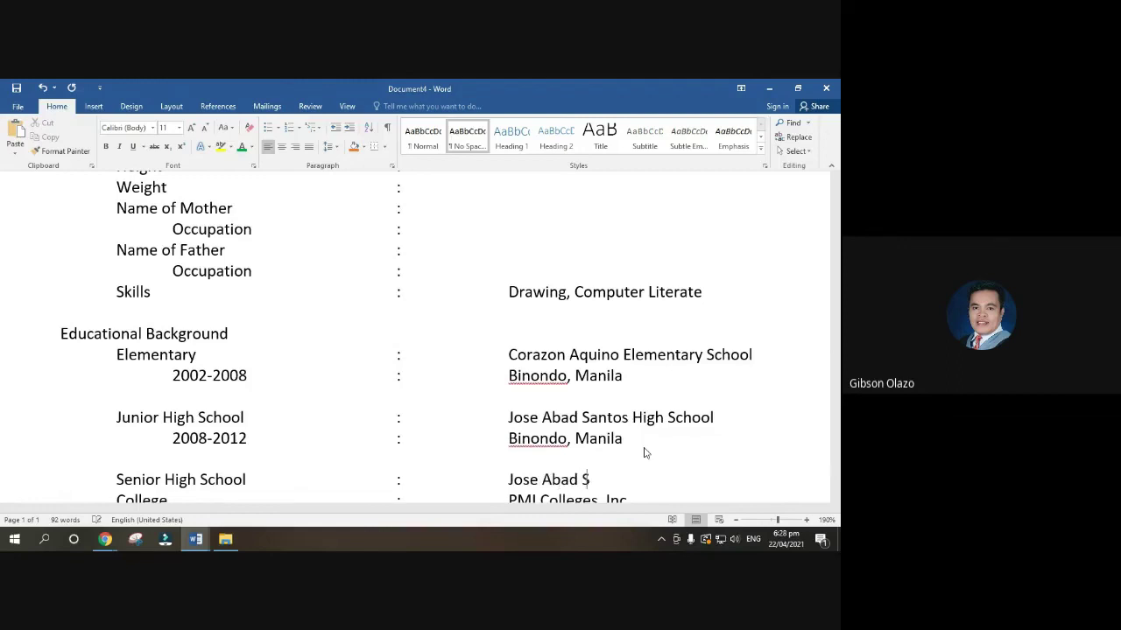
type("antos High")
key("BackSpace")
key("BackSpace")
key("BackSpace")
key("BackSpace")
type("Senior High")
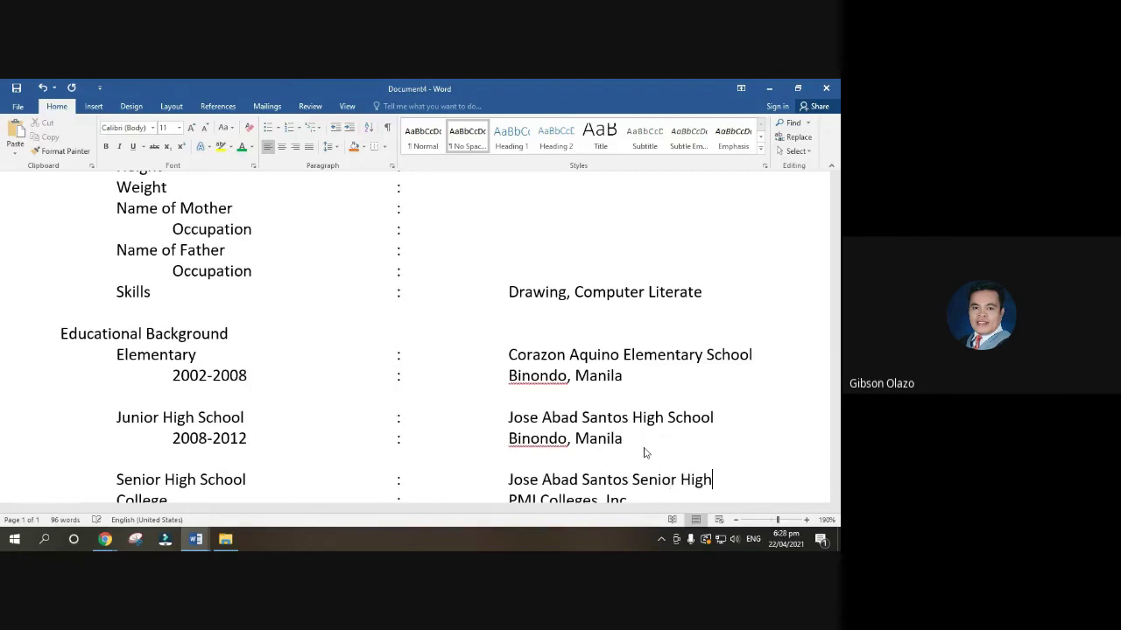
type(" School")
scroll(643, 452, "down", 2)
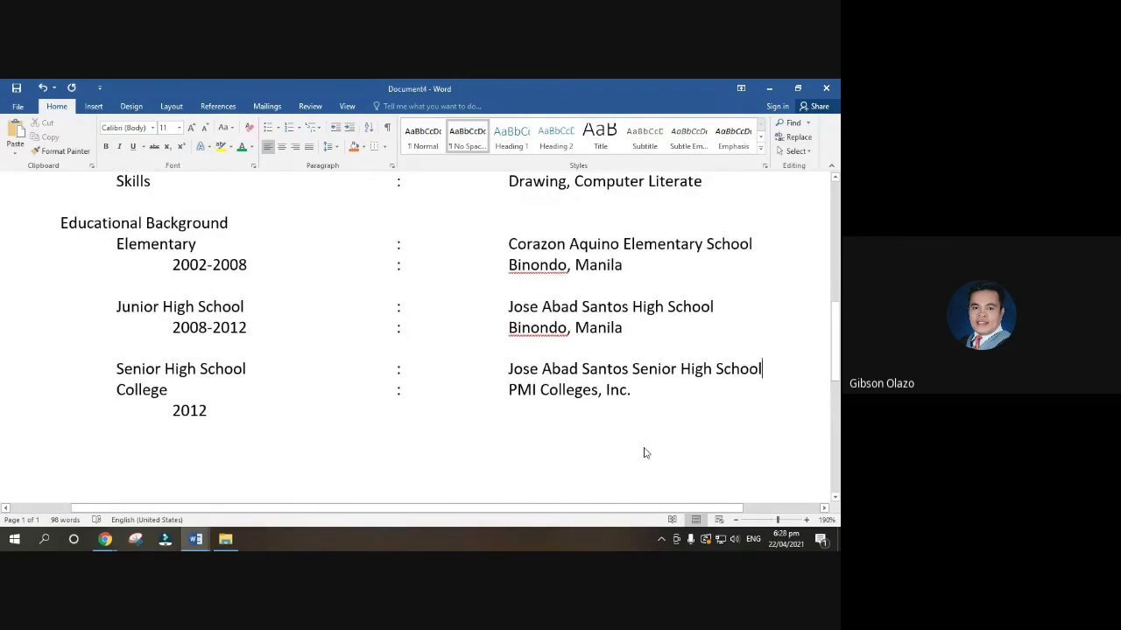
Step: Add an indented '2016-2018 : Binondo, Manila' line, then a blank line before College
key("Return")
key("Tab")
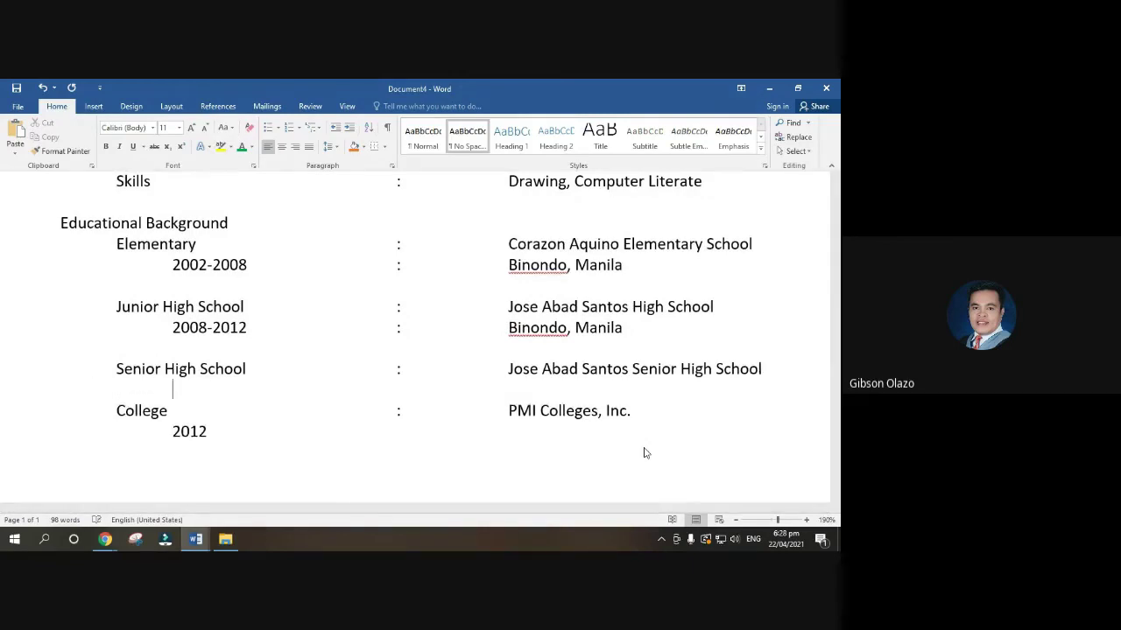
type("2012-2")
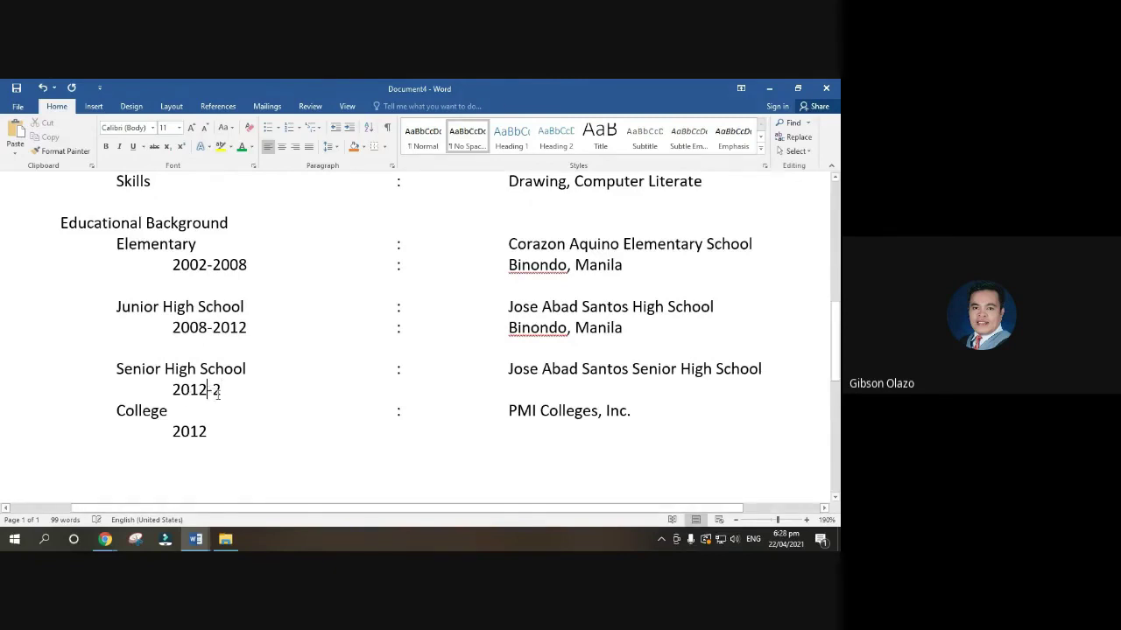
key("BackSpace")
type("6")
left_click(227, 392)
type("018")
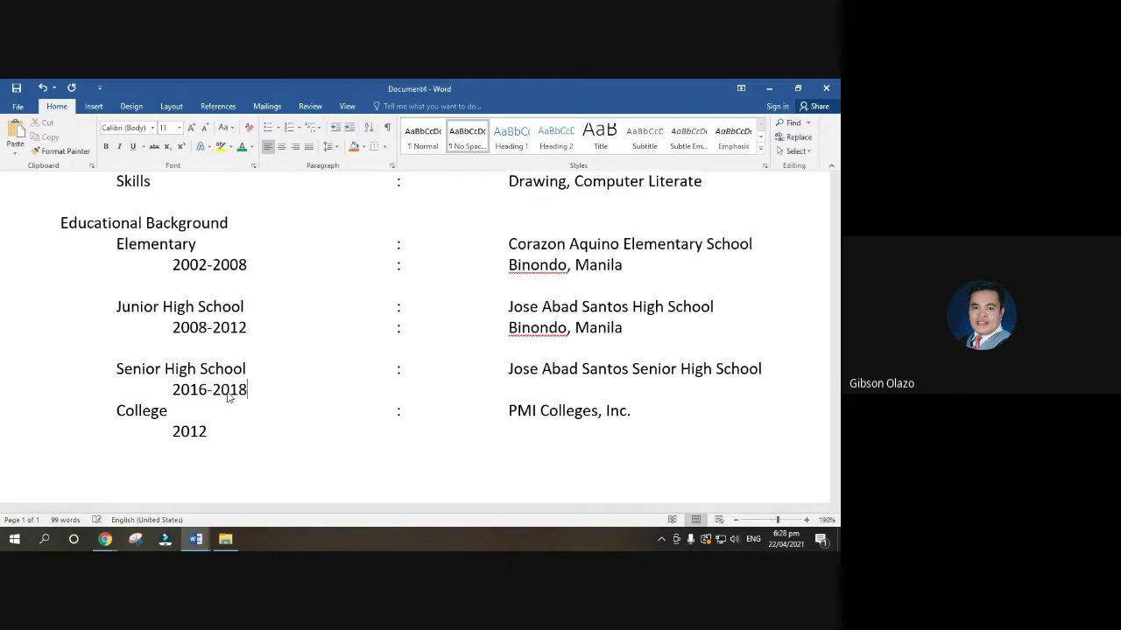
key("Tab")
key("Tab")
key("Tab")
key("BackSpace")
type(":")
key("Tab")
key("Tab")
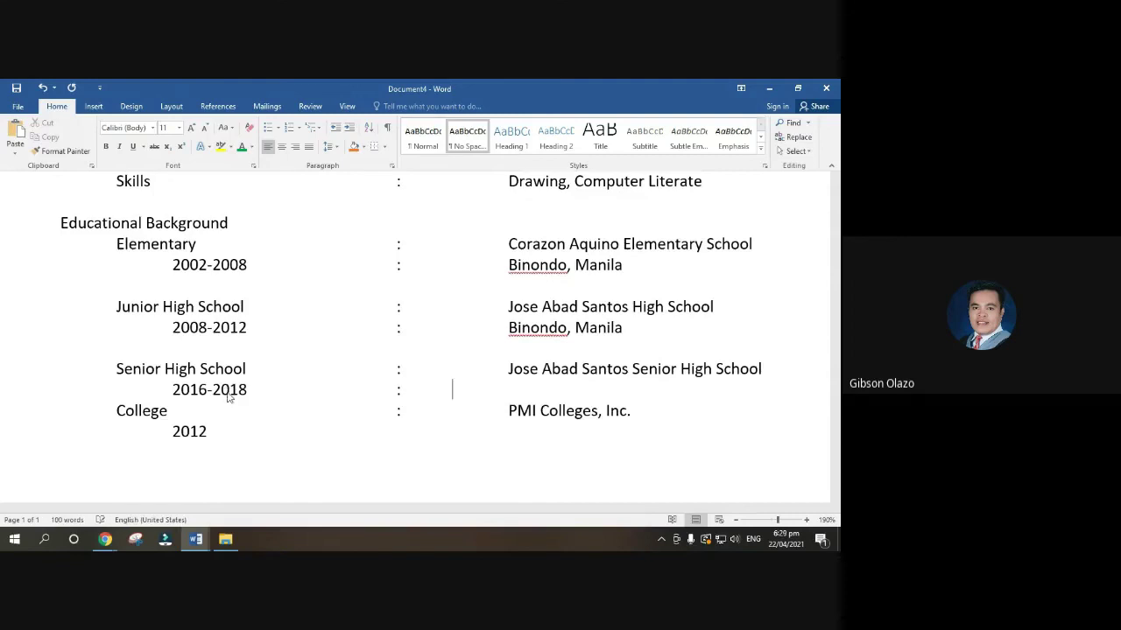
type("Binondo, Manila")
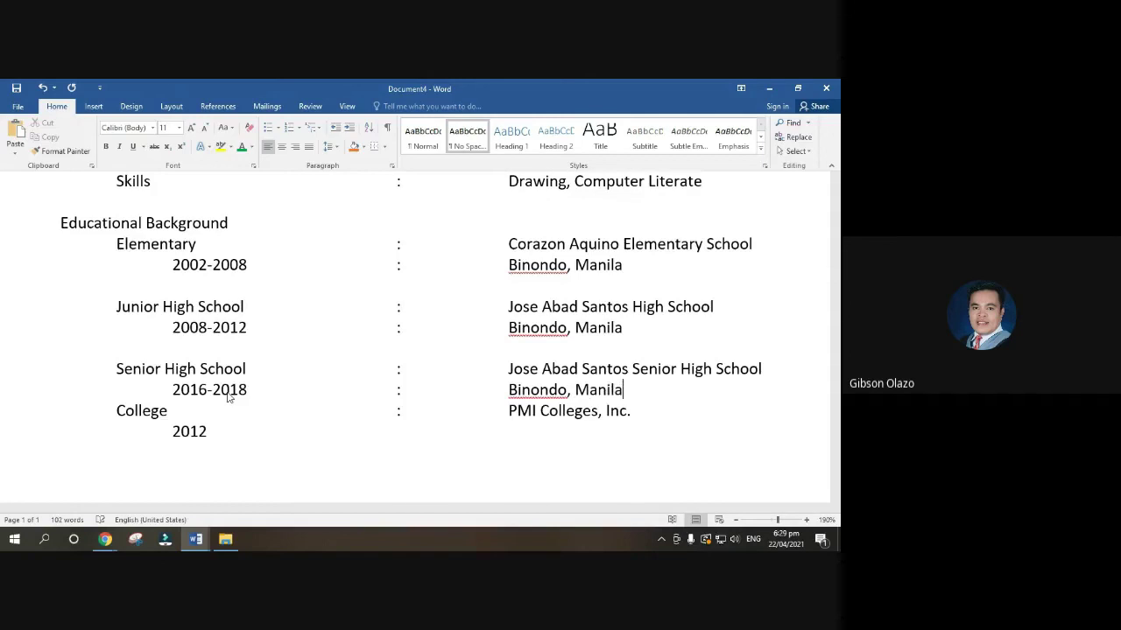
key("Return")
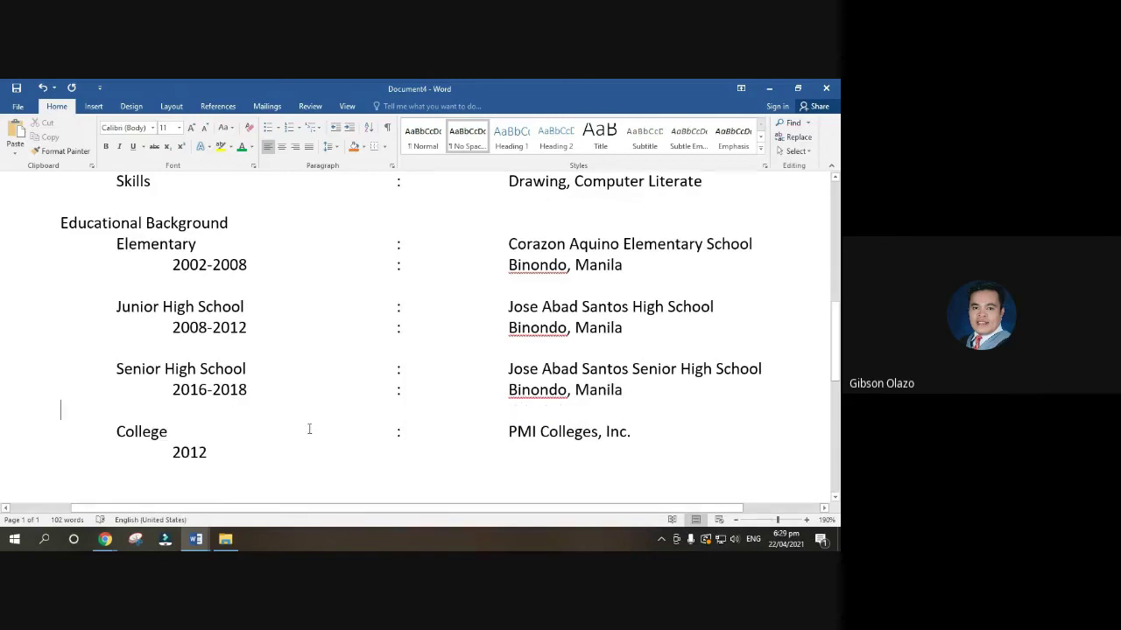
scroll(245, 373, "down", 3)
Step: Change the College year from 2012 to '2018-Present'
left_click(207, 341)
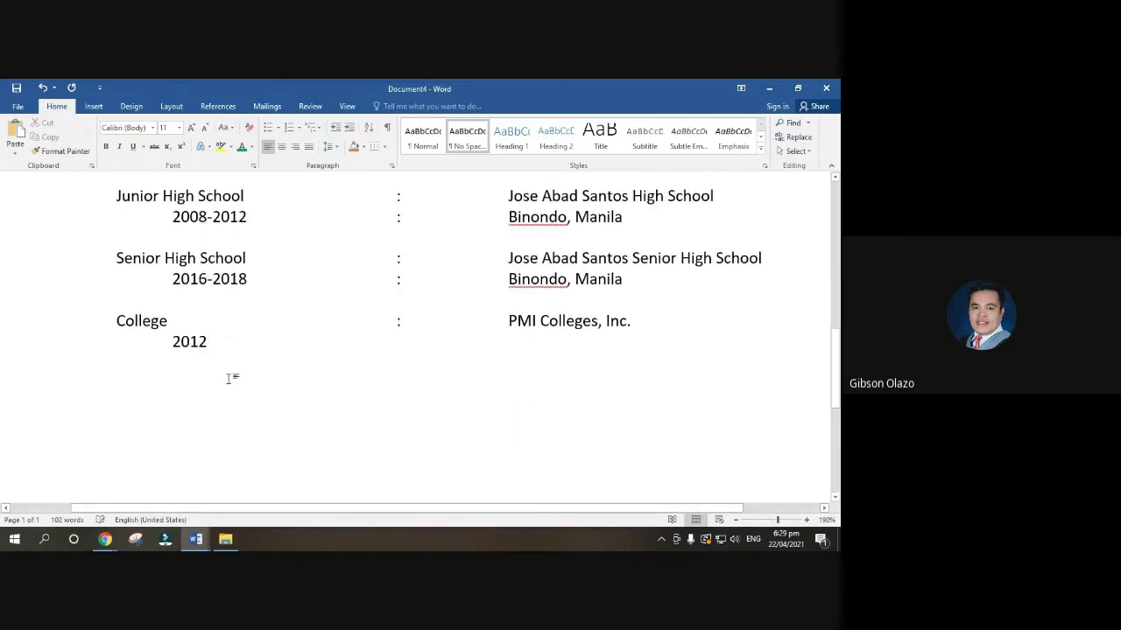
key("BackSpace")
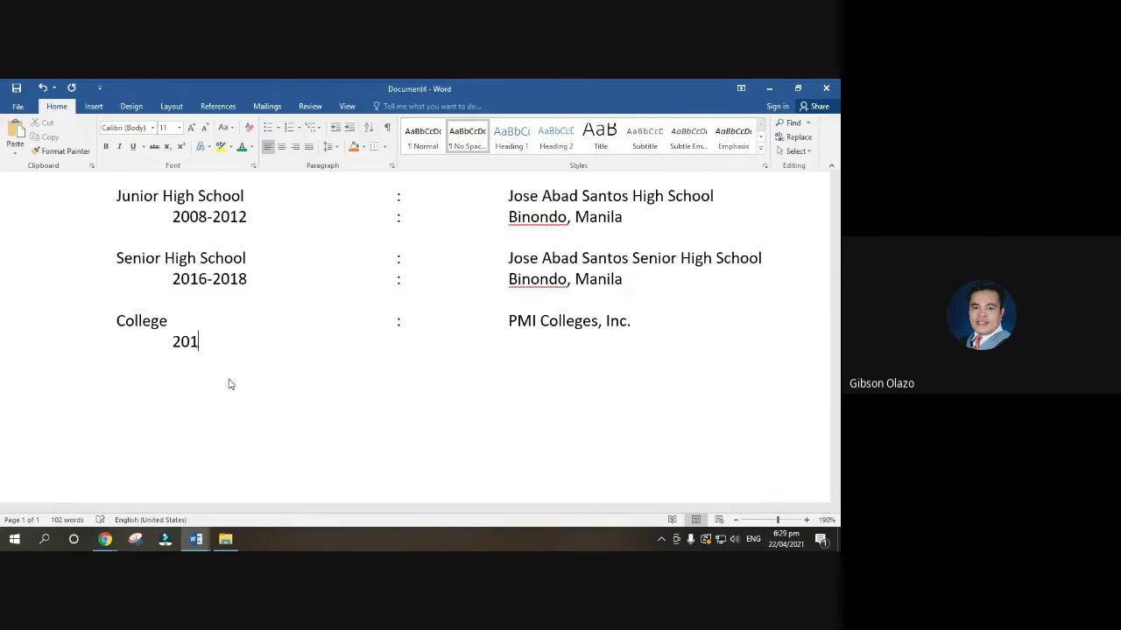
type("8-")
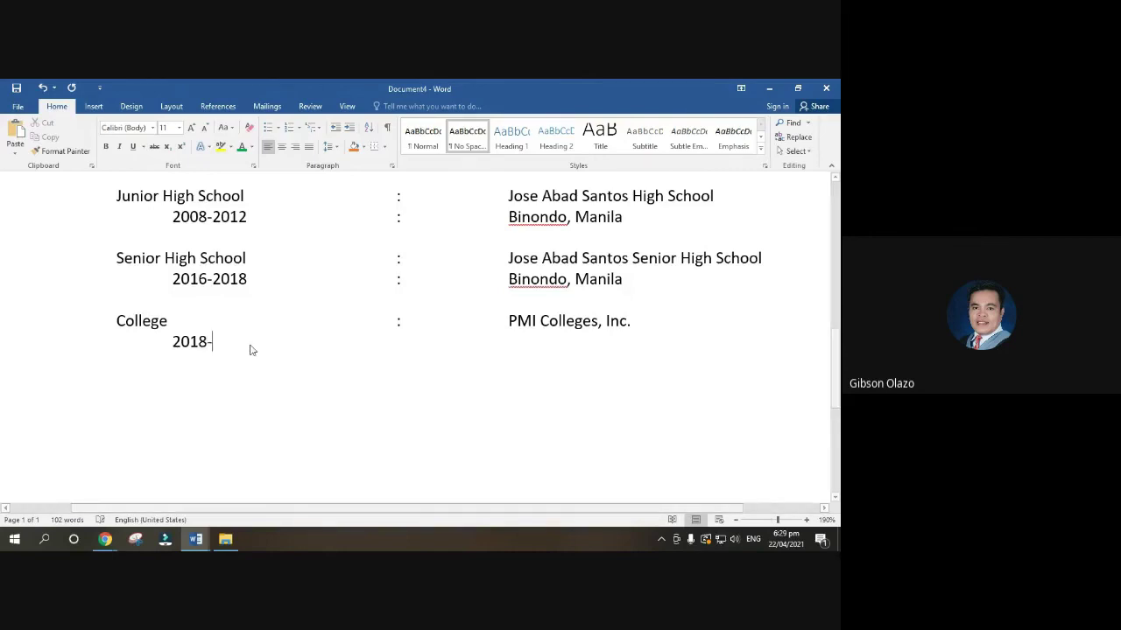
type("p")
key("BackSpace")
type("p")
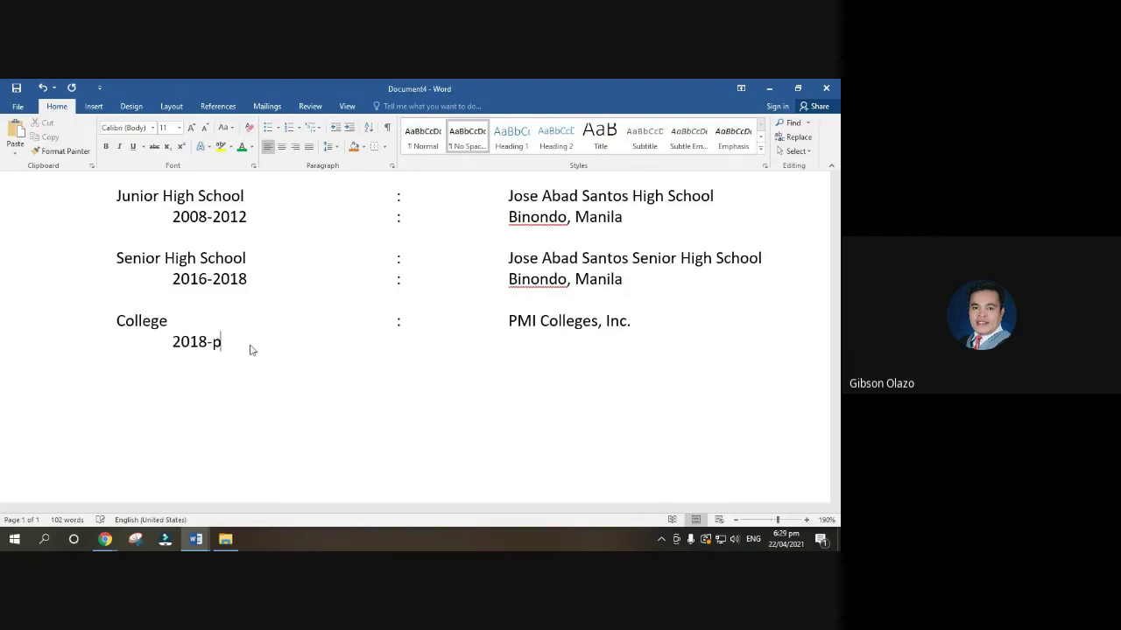
type("rese")
key("BackSpace")
key("BackSpace")
key("BackSpace")
key("BackSpace")
Step: Add a colon after 2018-Present and enter the college's street address
key("BackSpace")
type("Present")
key("Tab")
key("Tab")
key("Tab")
type(":")
key("Tab")
key("Tab")
type("Roos")
key("BackSpace")
key("BackSpace")
key("BackSpace")
key("BackSpace")
type("#719 Roosevelt Ave.,")
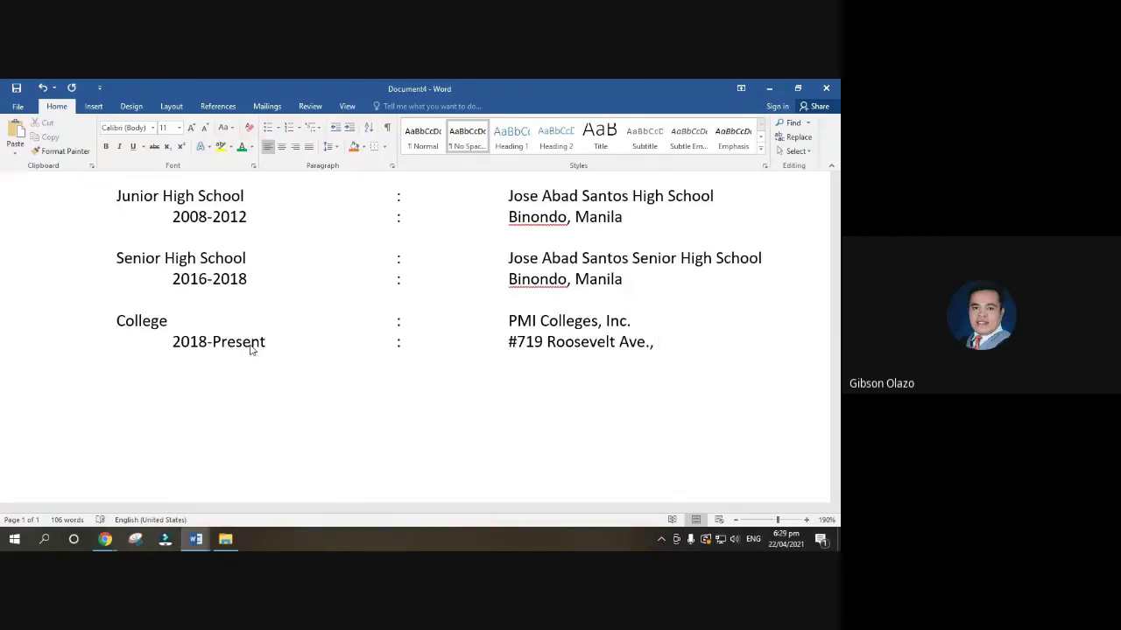
Step: Add 'Quezon City' on the line below, aligned under the address
type("Quez")
key("BackSpace")
key("BackSpace")
key("BackSpace")
key("BackSpace")
key("BackSpace")
key("BackSpace")
key("Tab")
key("Tab")
key("Tab")
key("Tab")
key("Tab")
key("Tab")
type("Quezon City")
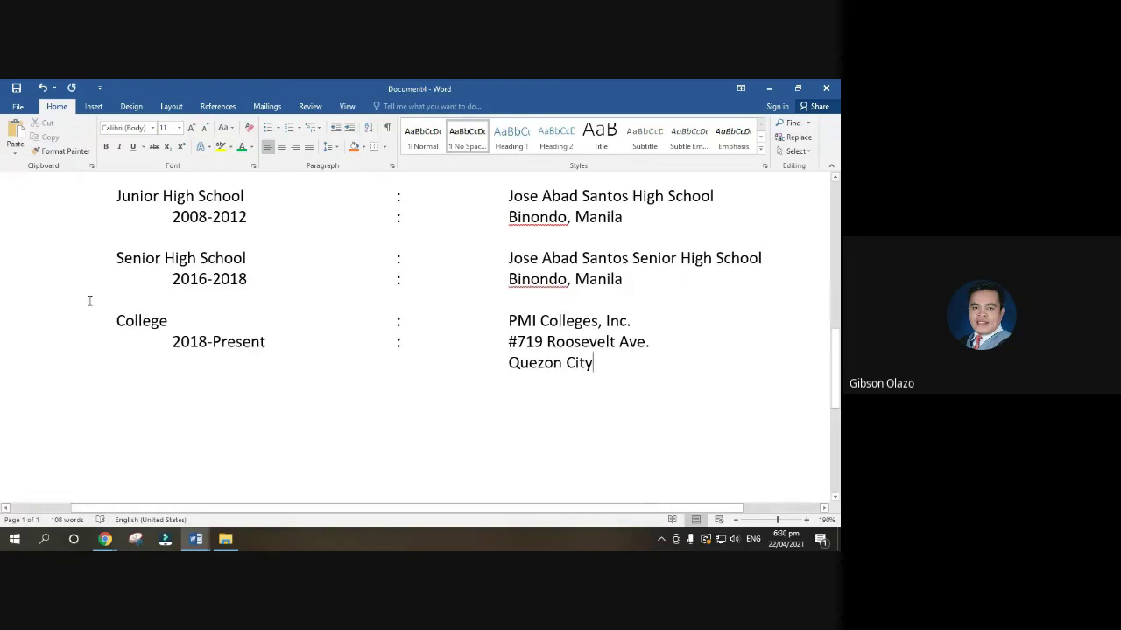
scroll(90, 300, "up", 4)
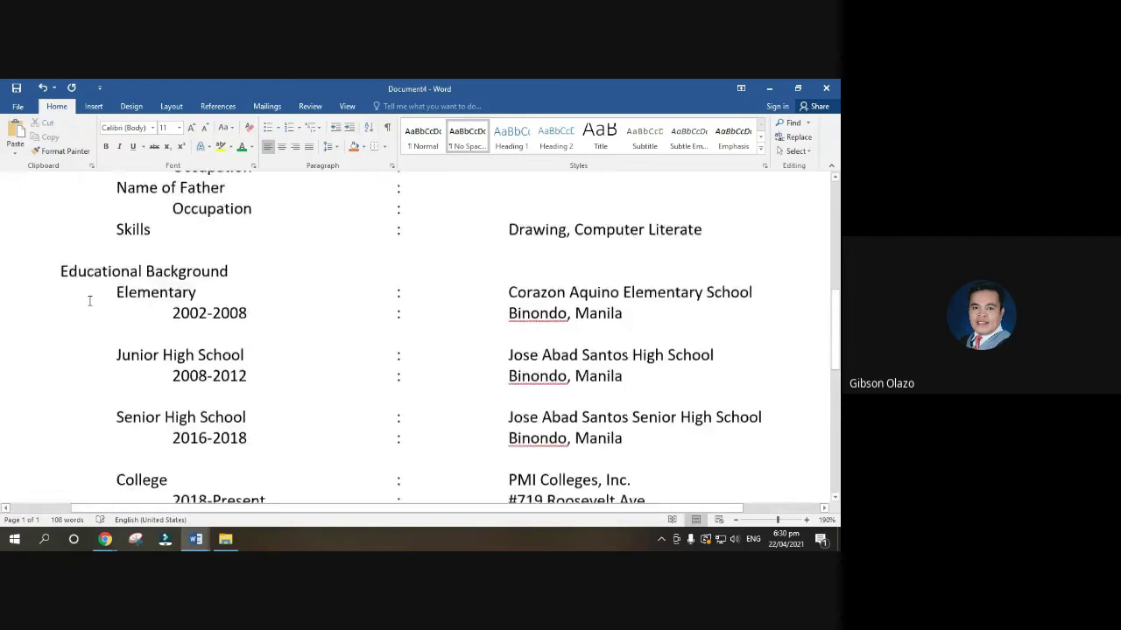
Step: Zoom out and type the 'Character Reference' heading below the College entry
left_click(736, 520)
left_click(736, 520)
left_click(736, 520)
left_click(737, 520)
left_click(736, 520)
left_click(736, 520)
left_click(736, 520)
left_click(736, 520)
left_click(736, 520)
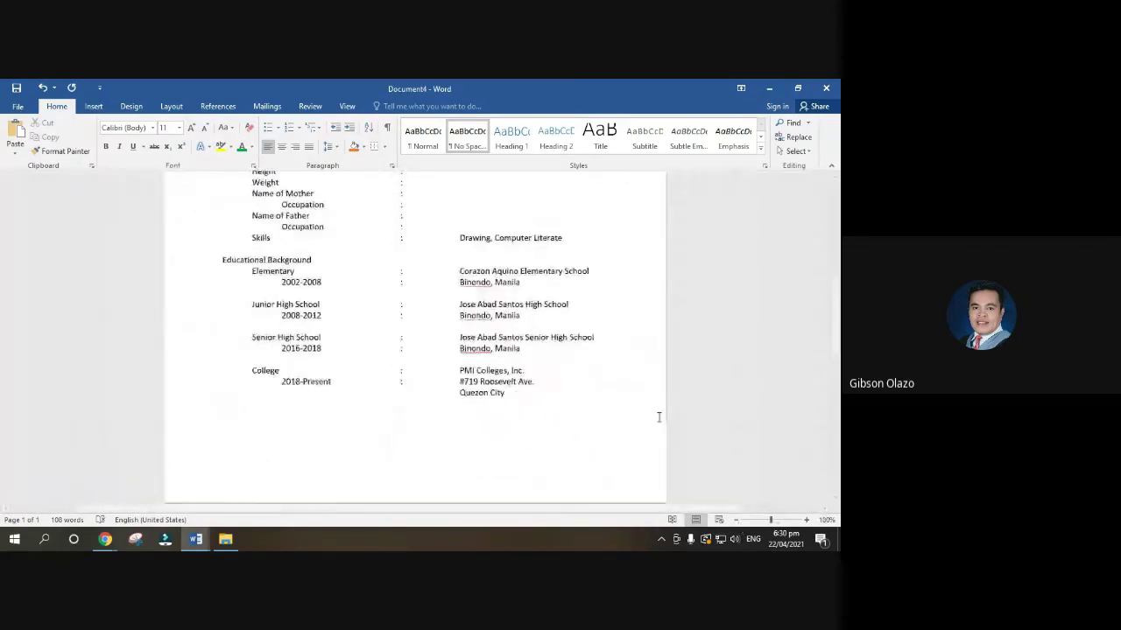
scroll(648, 403, "up", 5)
scroll(644, 392, "down", 5)
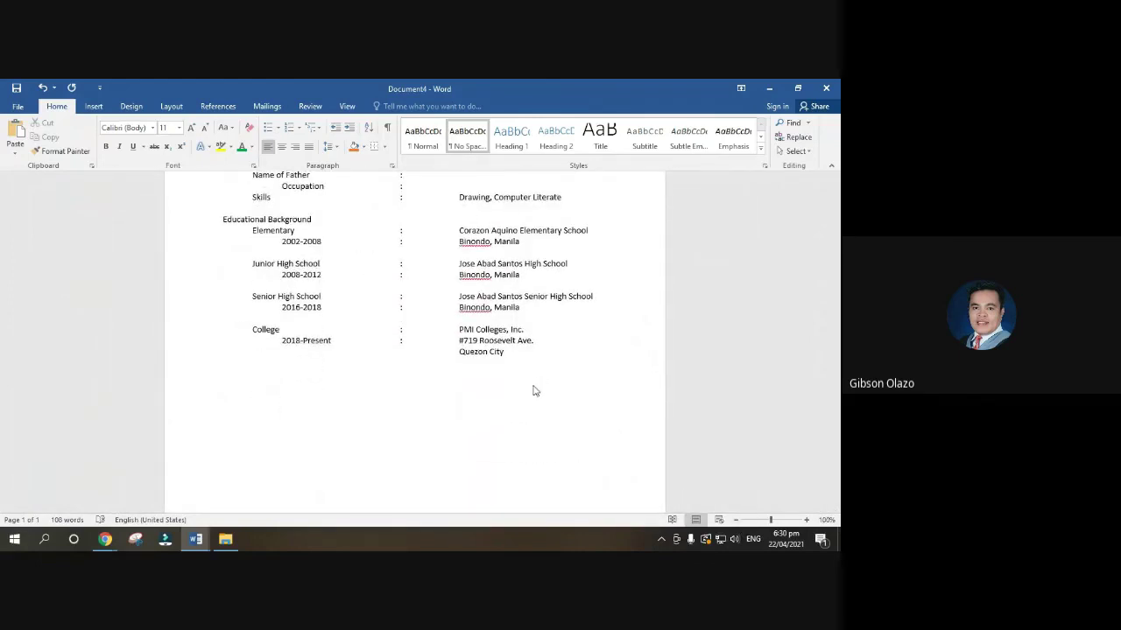
type("Character References")
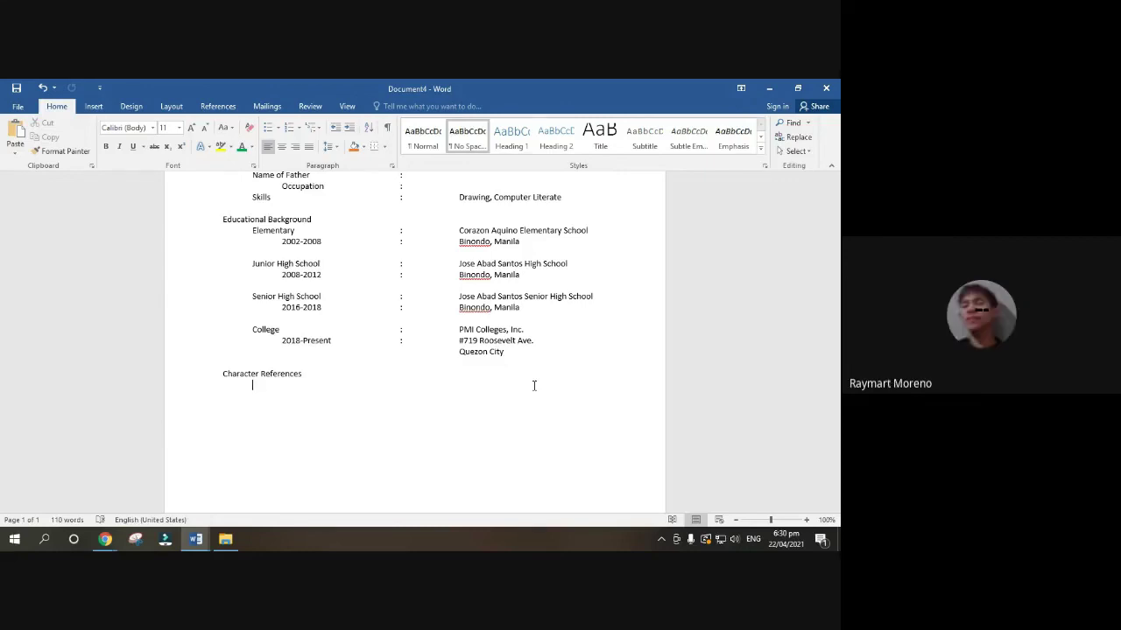
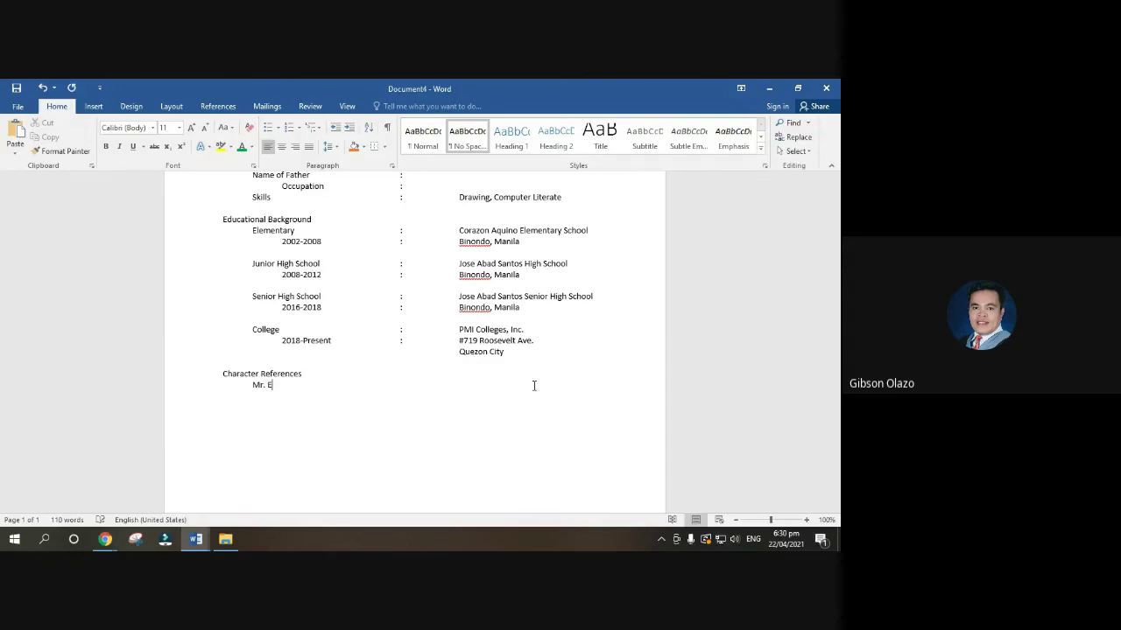
Step: Enter the first professor's name as 'Professor' at PMI Colleges, Inc., Quezon City Branch
key("Tab")
type("P")
type("rofess")
type("or")
type("PMIC")
type("olleg")
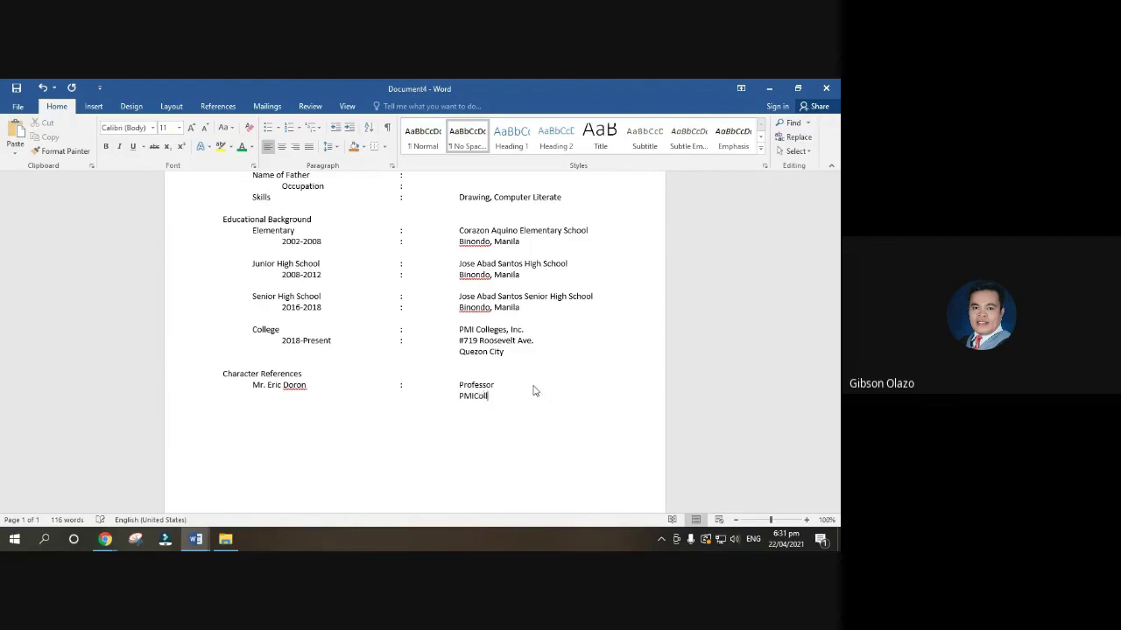
key("BackSpace")
key("BackSpace")
key("BackSpace")
key("BackSpace")
key("BackSpace")
key("BackSpace")
type("Colleges, Inc.")
key("Return")
key("Tab")
key("Tab")
key("Tab")
key("Tab")
key("Tab")
key("Tab")
type("Quezo")
key("BackSpace")
key("BackSpace")
key("BackSpace")
type("ezon City Branch")
Step: After a blank line, add the second professor's name with ': Professor' and an indented empty line
key("Return")
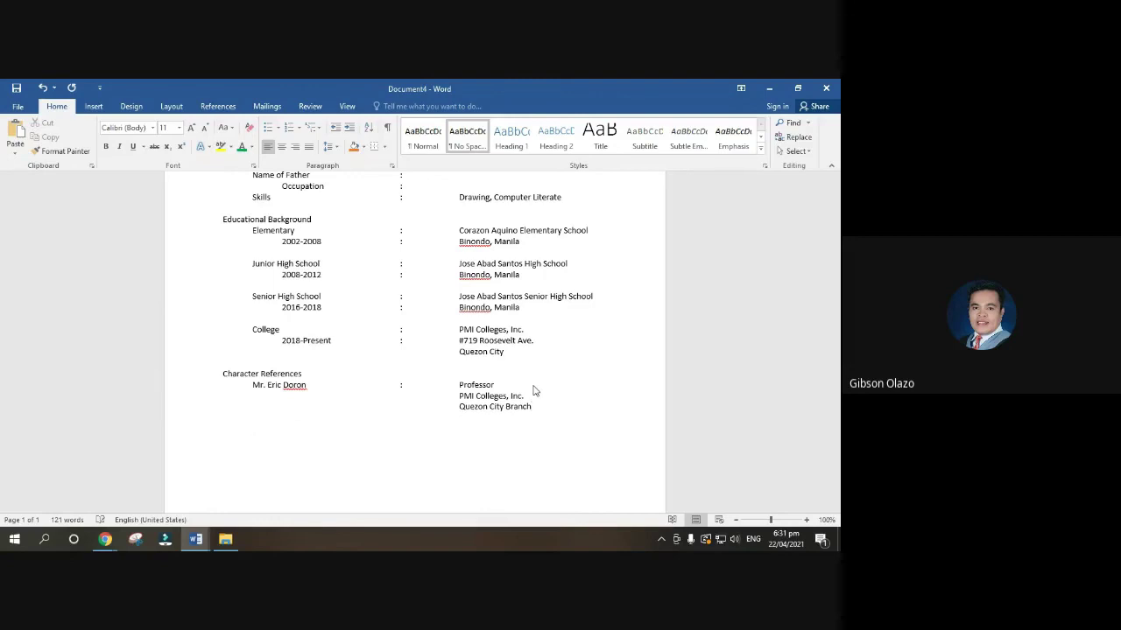
key("Return")
key("Tab")
key("Tab")
type(":")
key("Tab")
type("Professo")
key("Return")
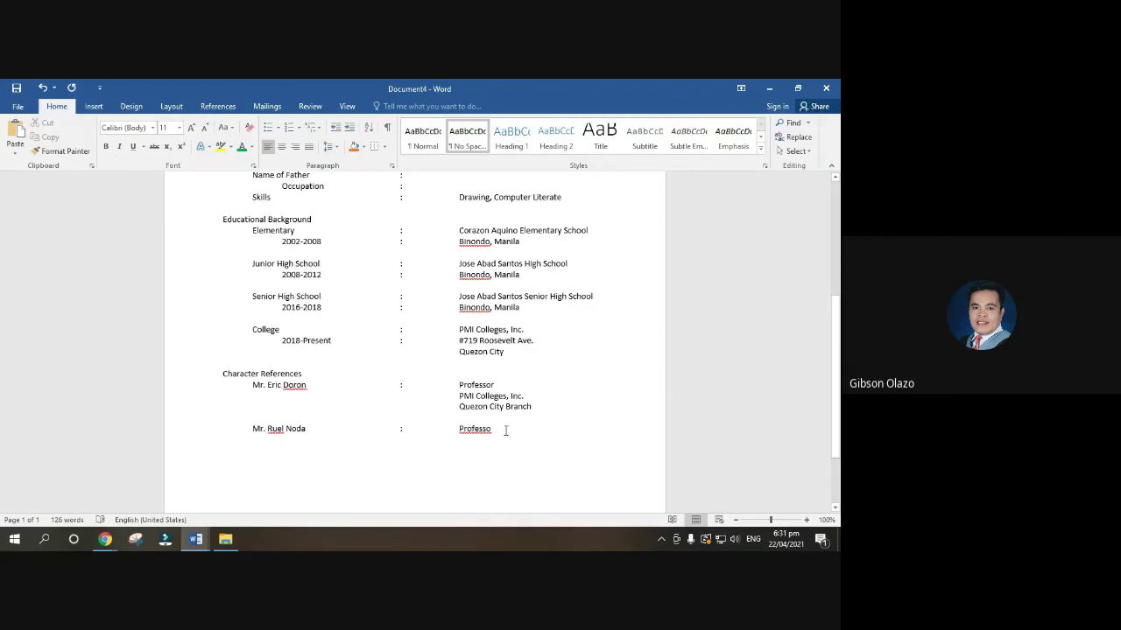
type("r")
key("Down")
key("Tab")
key("Tab")
Step: Copy the 'PMI Colleges, Inc.' and 'Quezon City Branch' lines under the second Professor, adding blank lines
left_click_drag(458, 396, 530, 408)
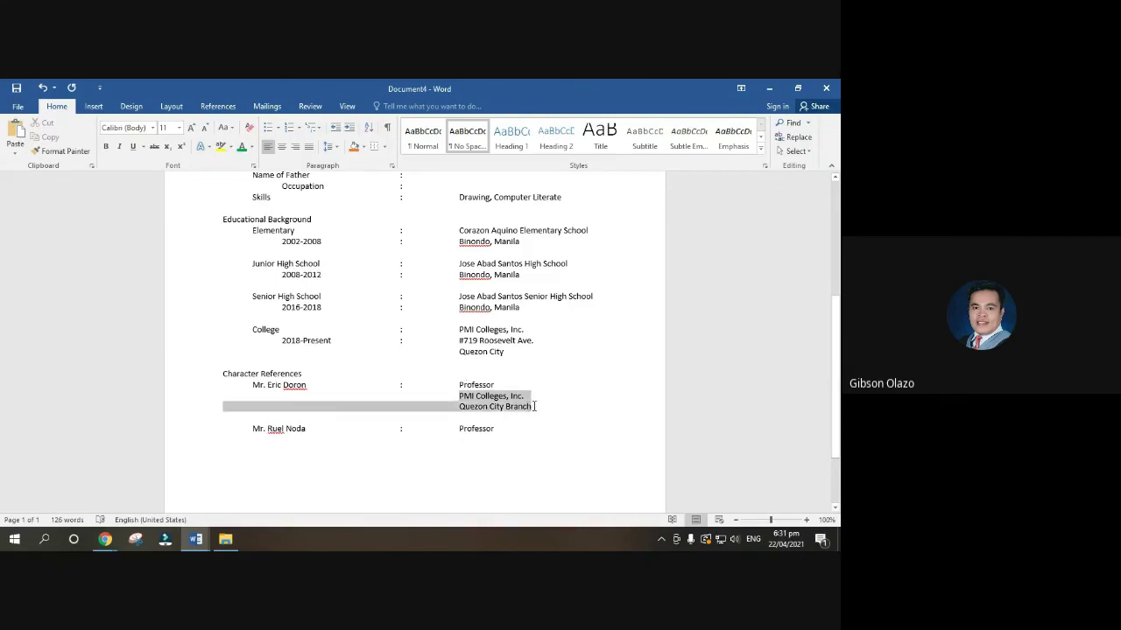
right_click(518, 408)
left_click(538, 259)
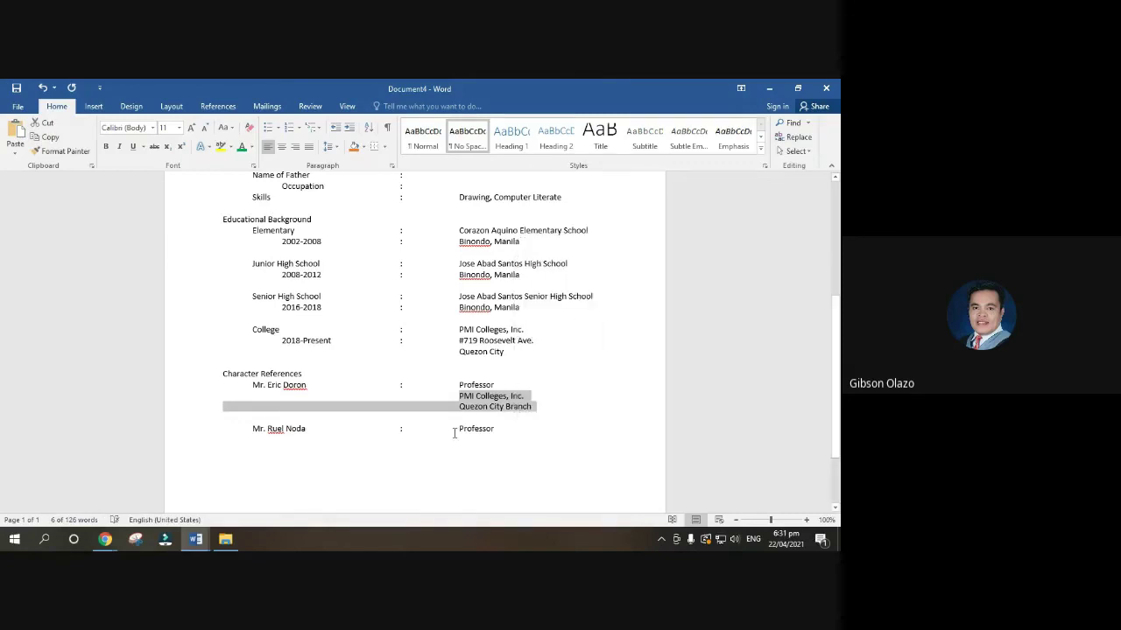
left_click(465, 440)
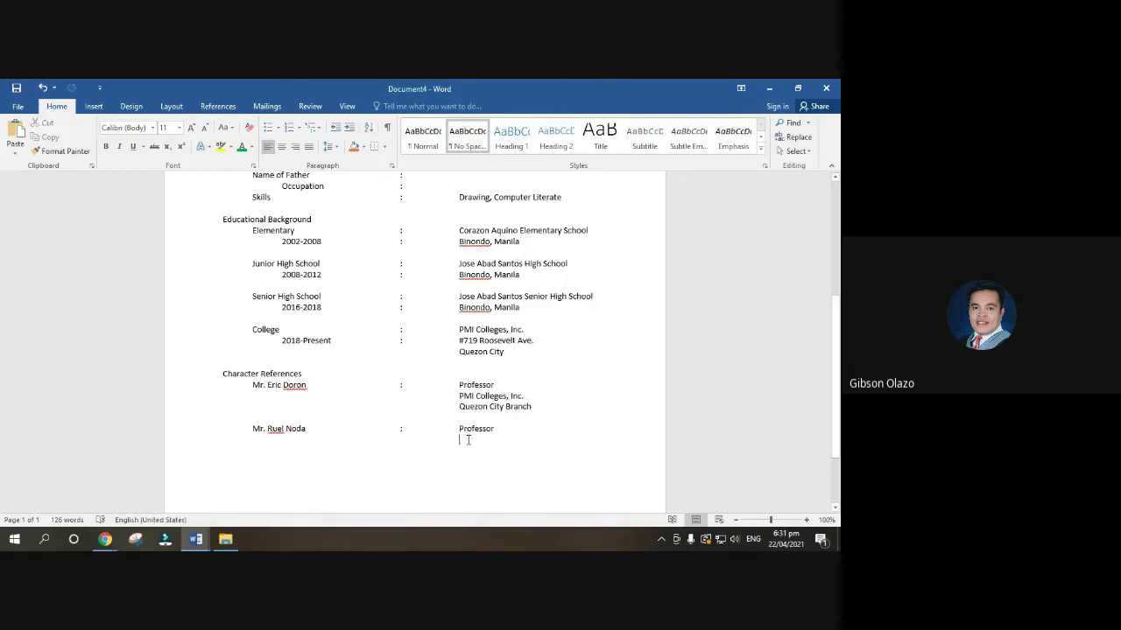
key("ctrl+v")
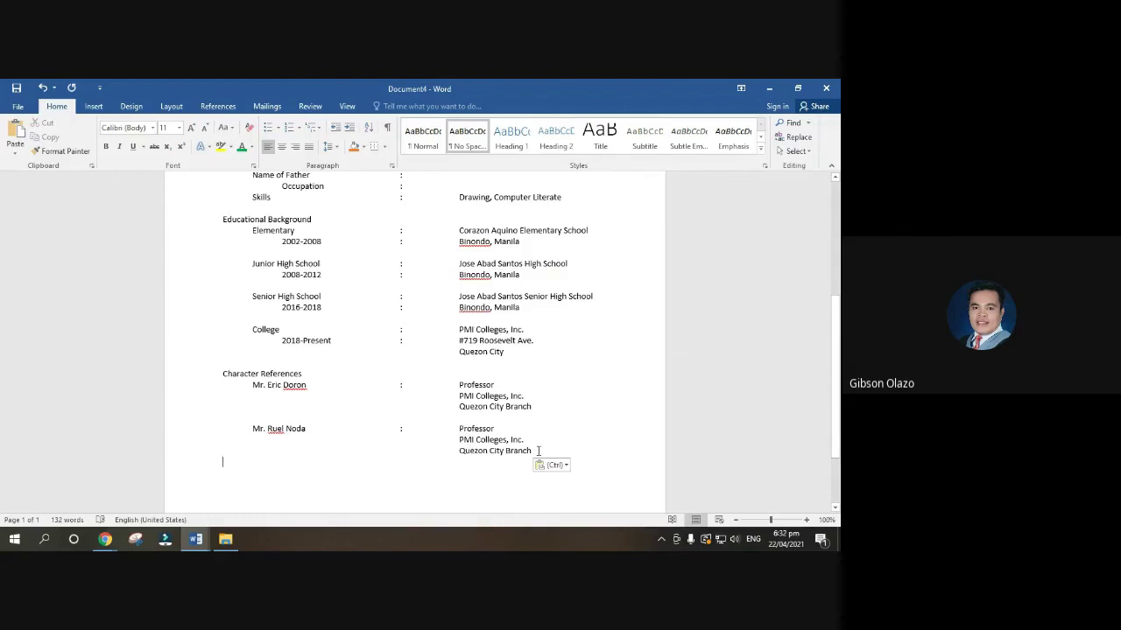
key("Return")
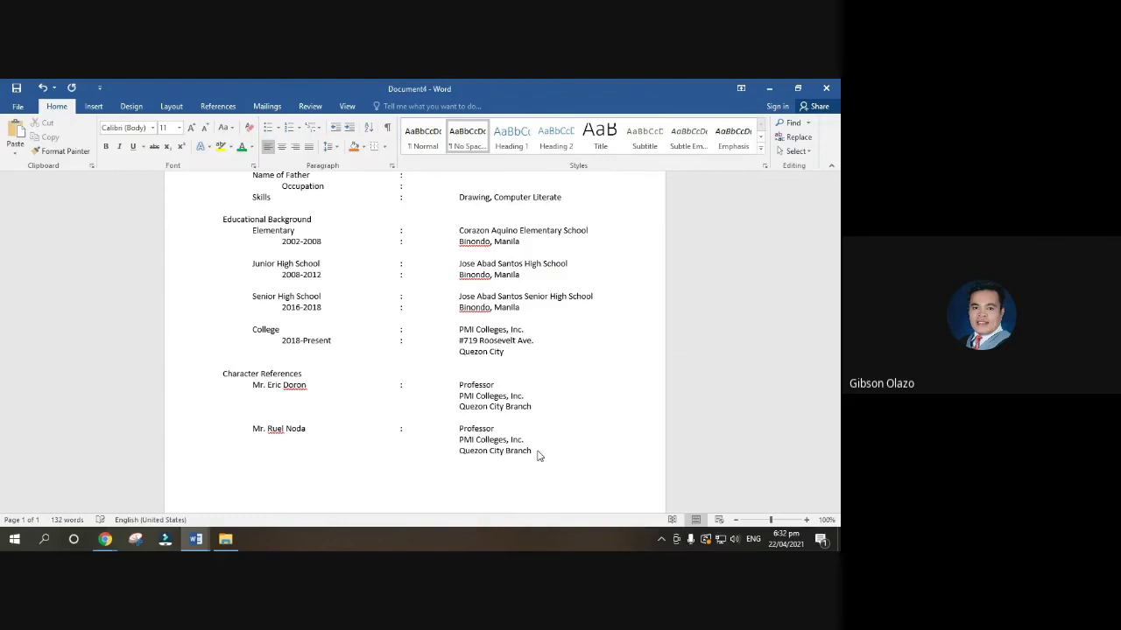
key("Return")
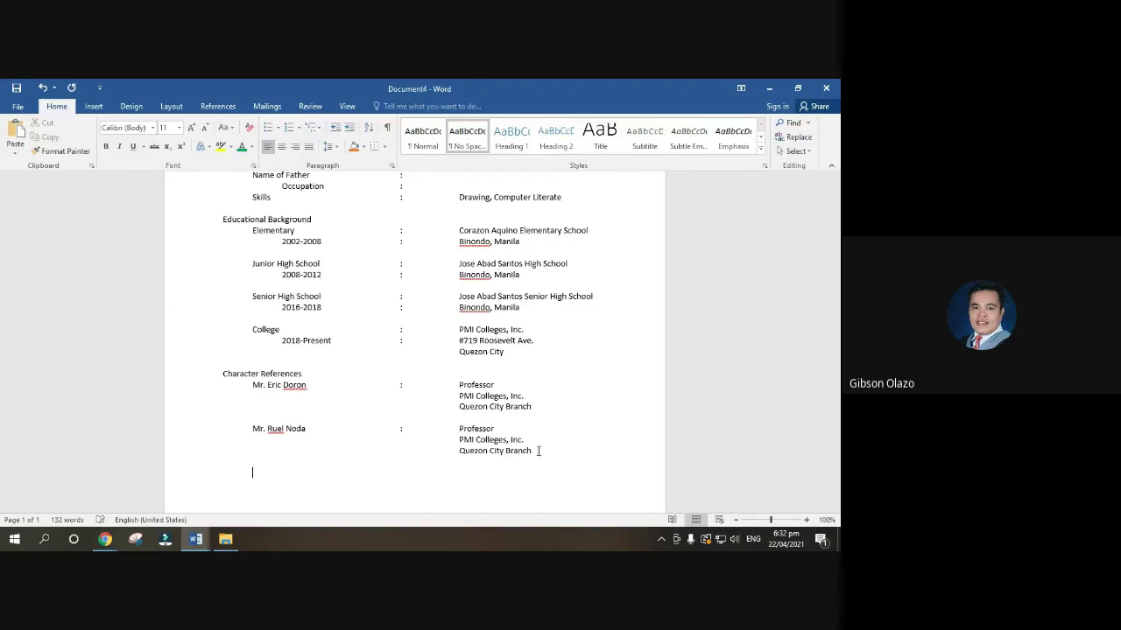
Step: Enter the third reference's name with details Manager, Chowking, Sta. Cruz, Manila in the tabbed column
type("Mr. Ja")
key("BackSpace")
type("uan Dela Cruz :")
key("Tab")
type("Manager")
key("Return")
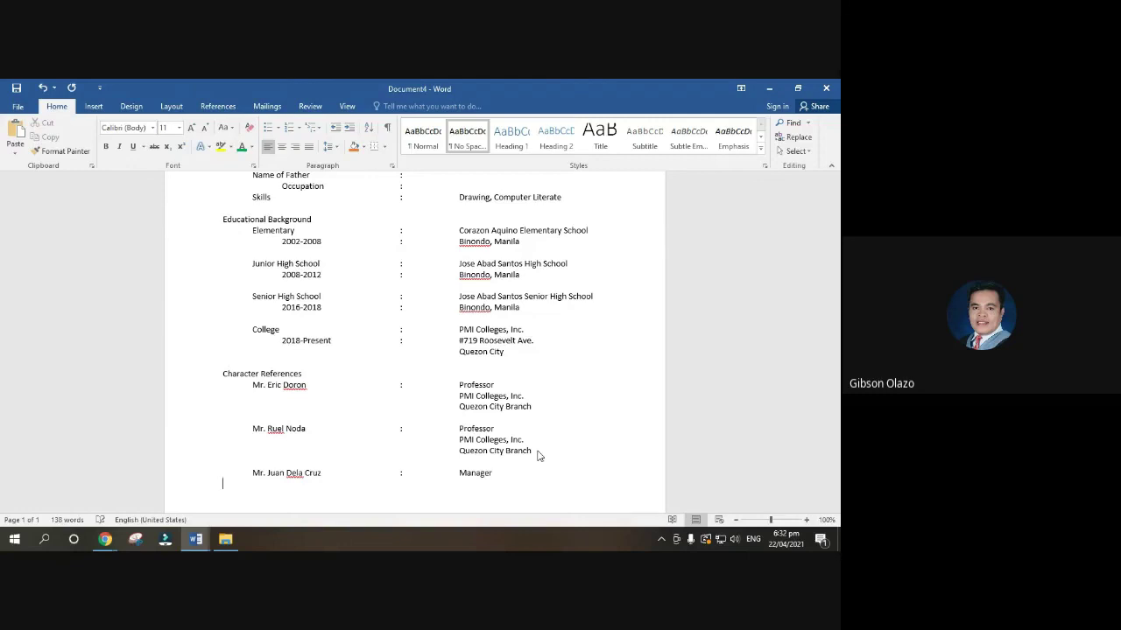
key("Tab")
key("Tab")
key("Tab")
key("Tab")
key("Tab")
key("Tab")
key("Tab")
key("Tab")
type("Chowking")
key("Return")
key("Tab")
key("Tab")
type("Sta. Cruz, Manila")
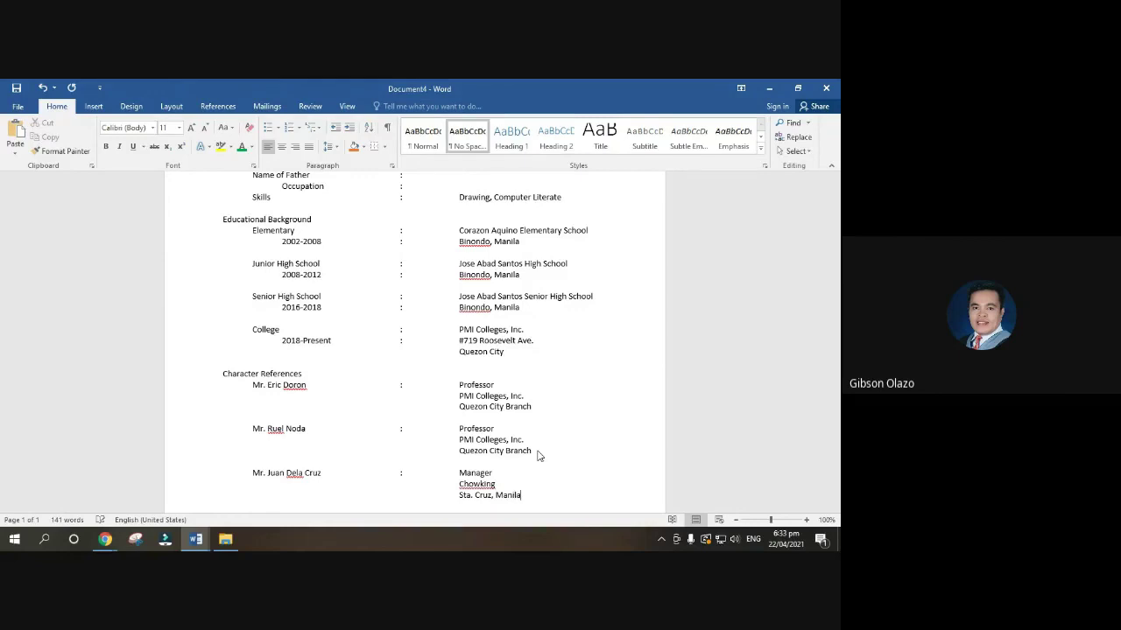
key("Return")
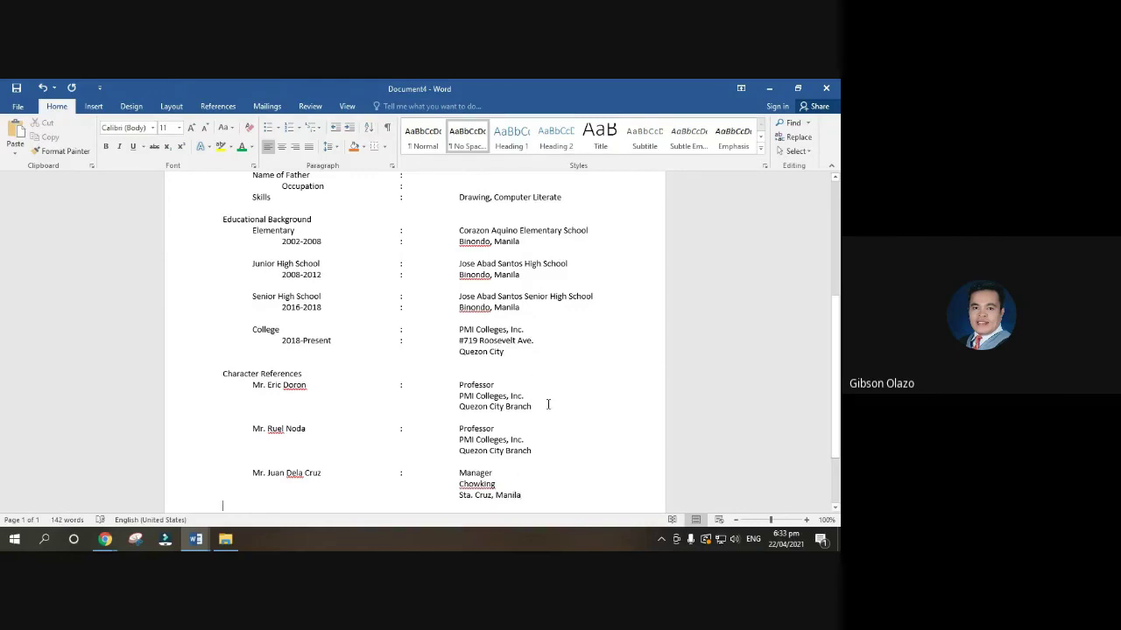
key("Return")
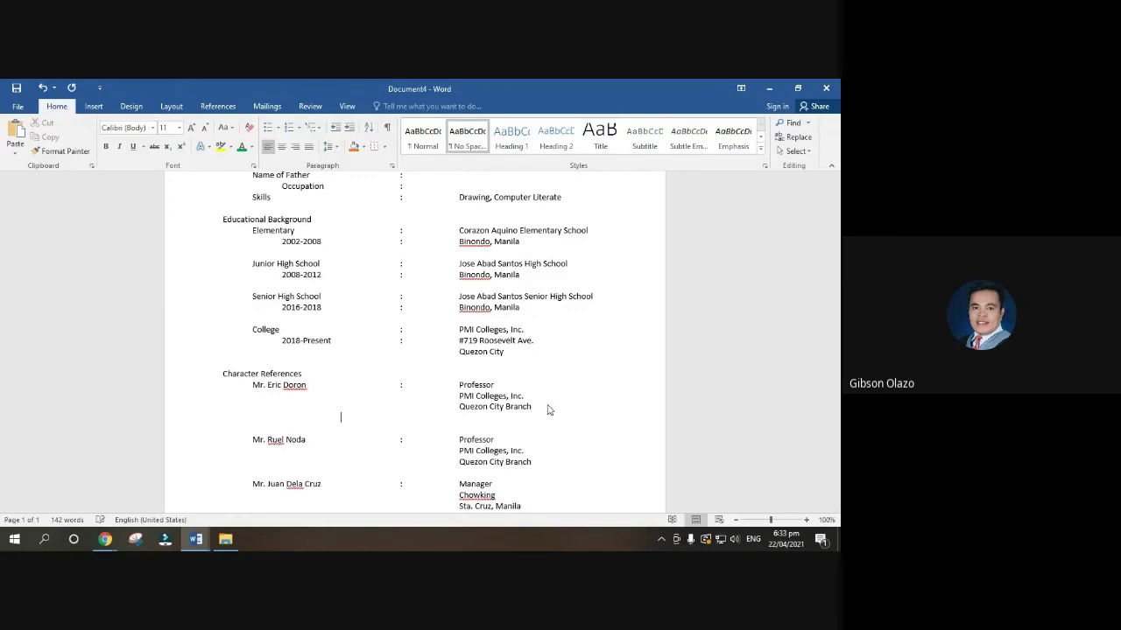
Step: Add indented 'Mobile No.:' lines under the references, filling in the third reference's mobile number
key("Tab")
type("Mobile No.: 0995-123-45-67")
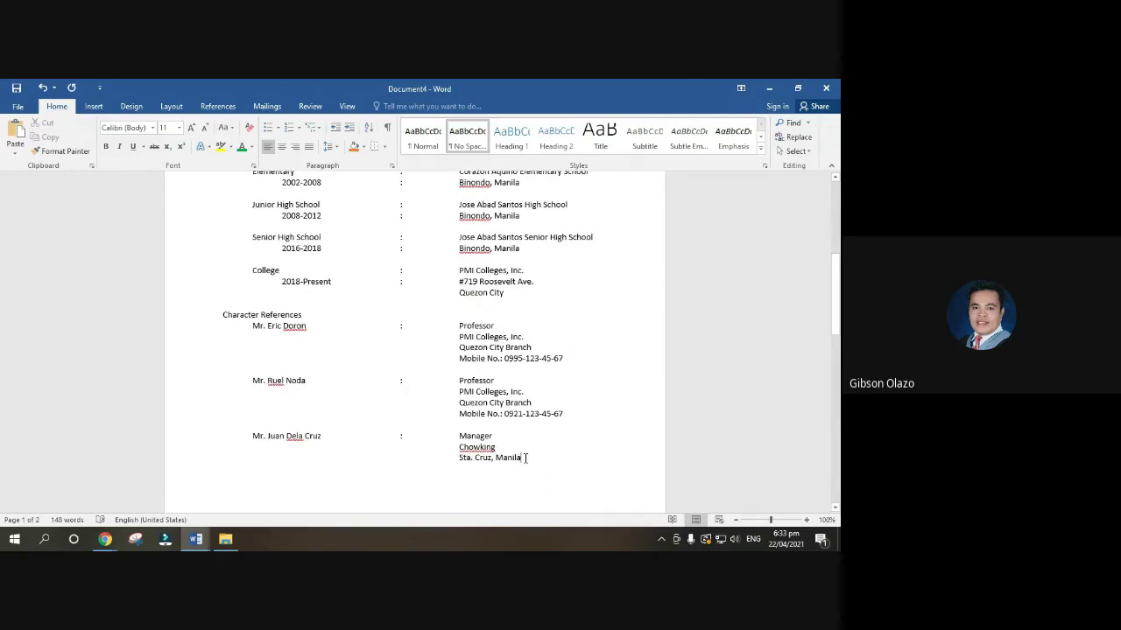
key("Return")
key("Tab")
key("Tab")
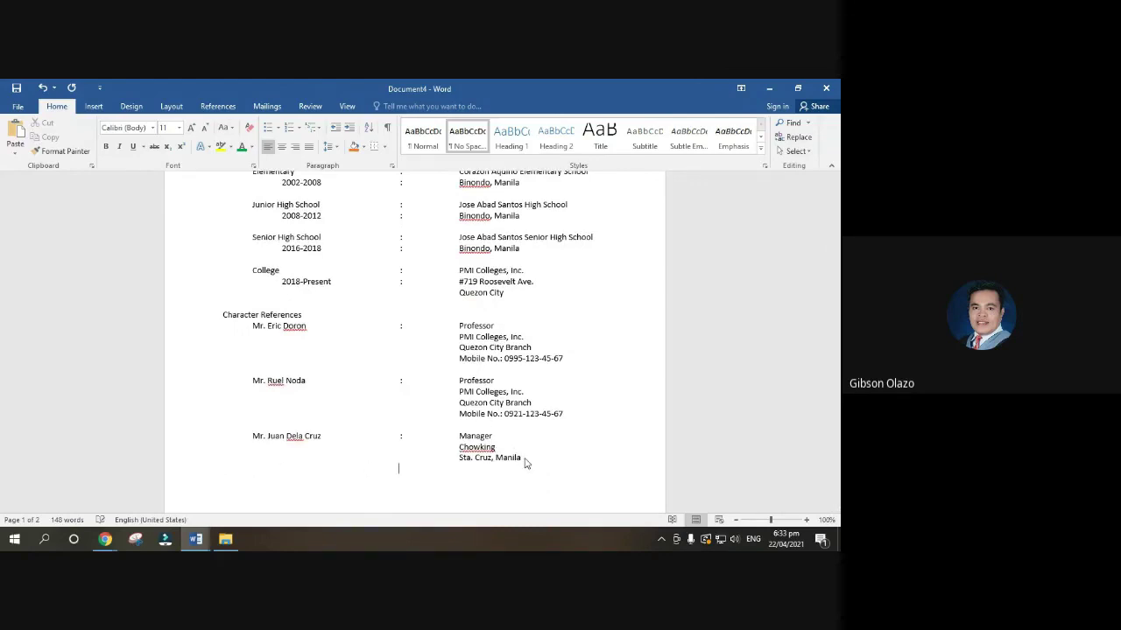
type("Mobile No.:")
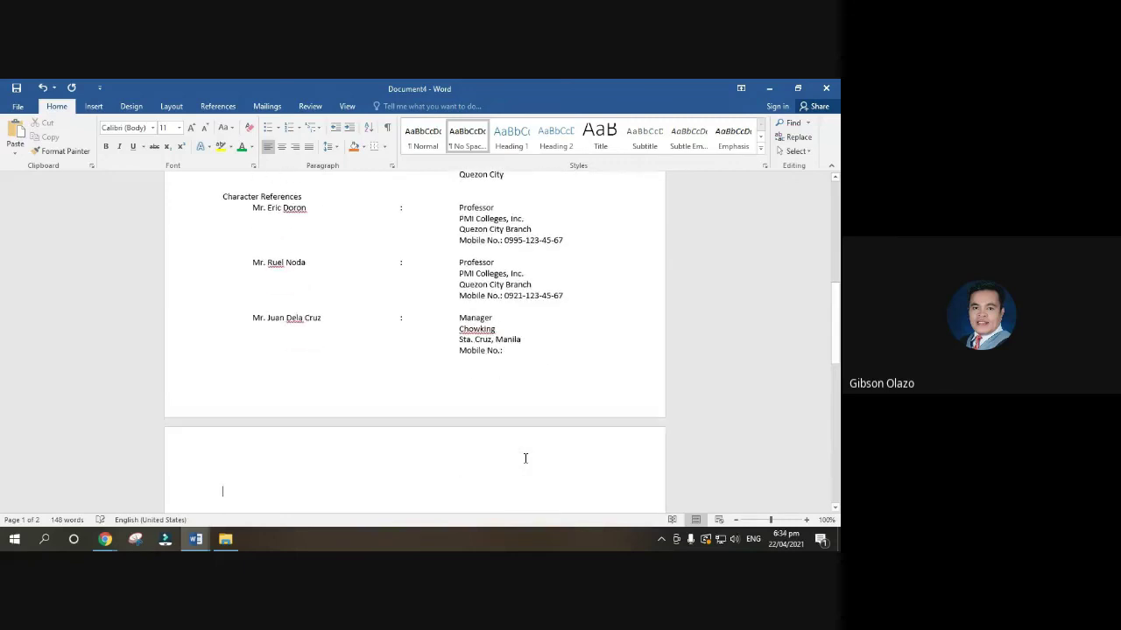
left_click(525, 356)
type("09")
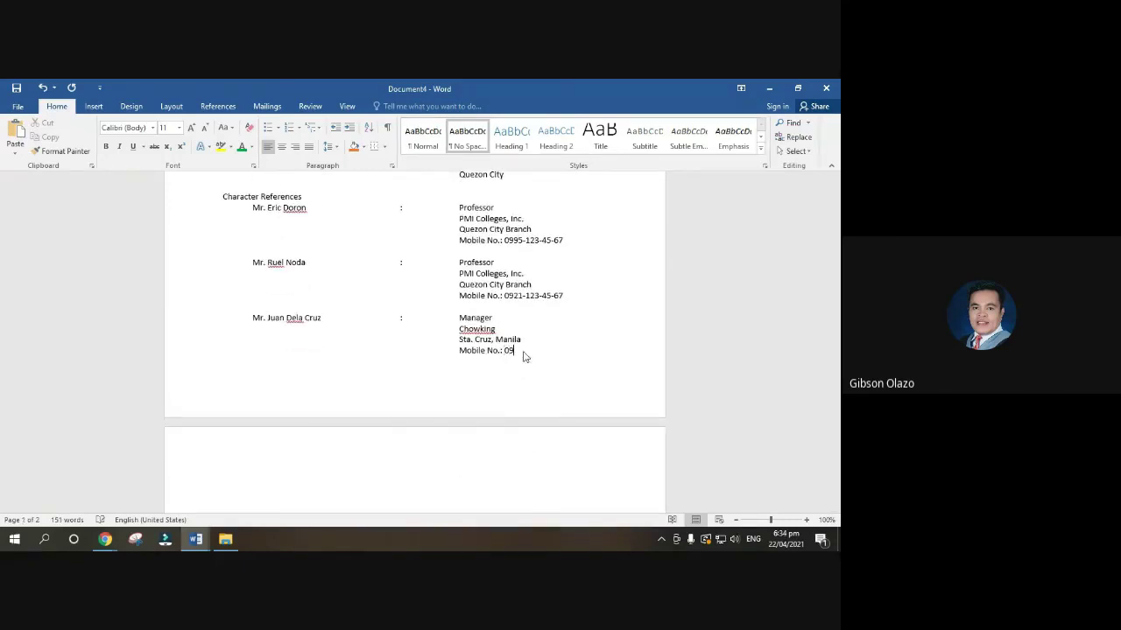
type("10-123-45-67")
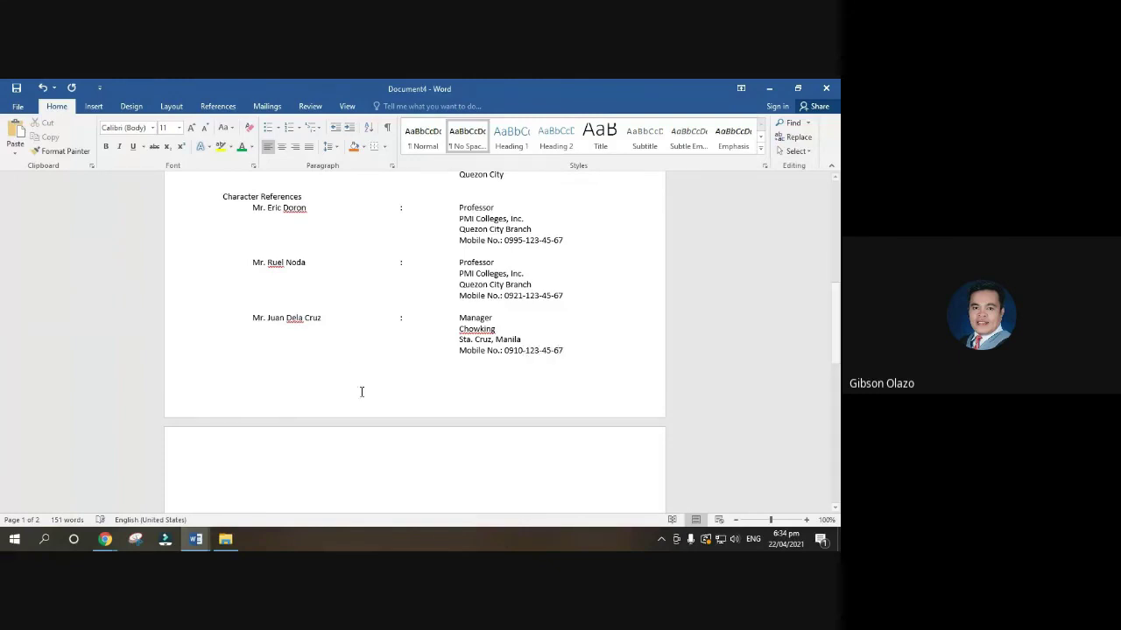
Step: Delete the blank lines separating the character references
scroll(370, 364, "up", 2)
scroll(371, 364, "up", 8)
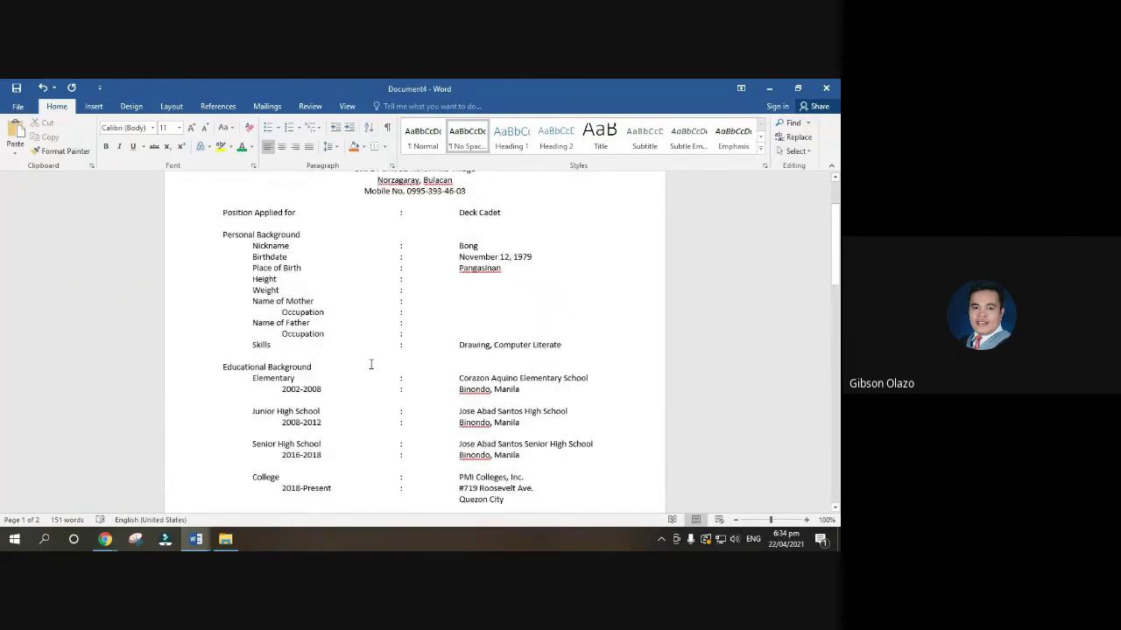
scroll(370, 364, "down", 12)
scroll(419, 354, "up", 7)
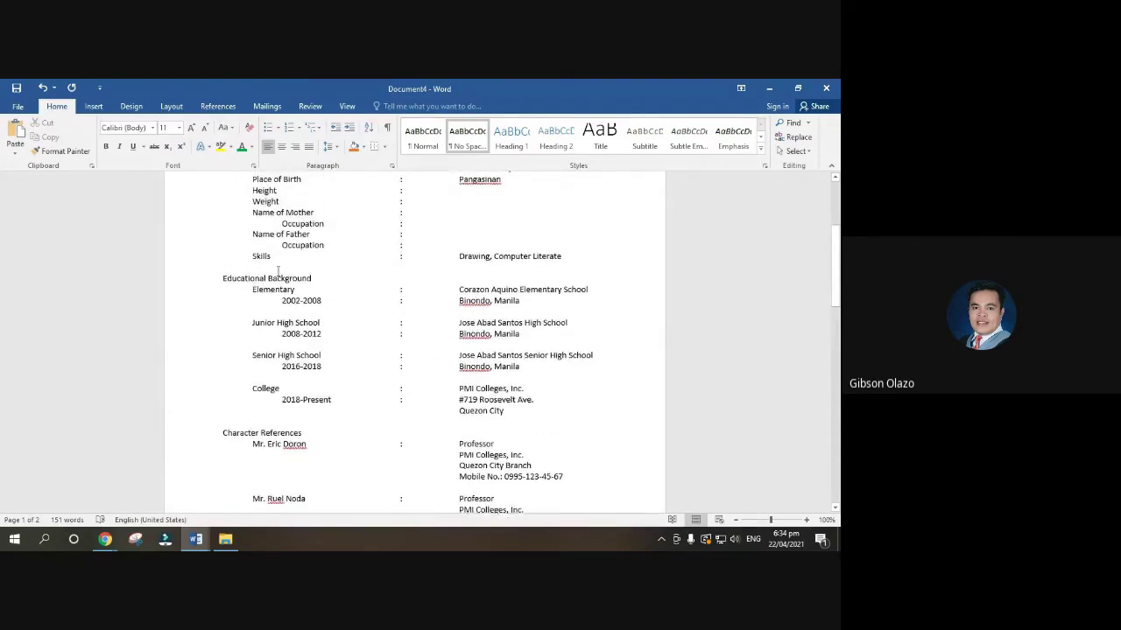
scroll(346, 363, "up", 4)
scroll(345, 363, "down", 4)
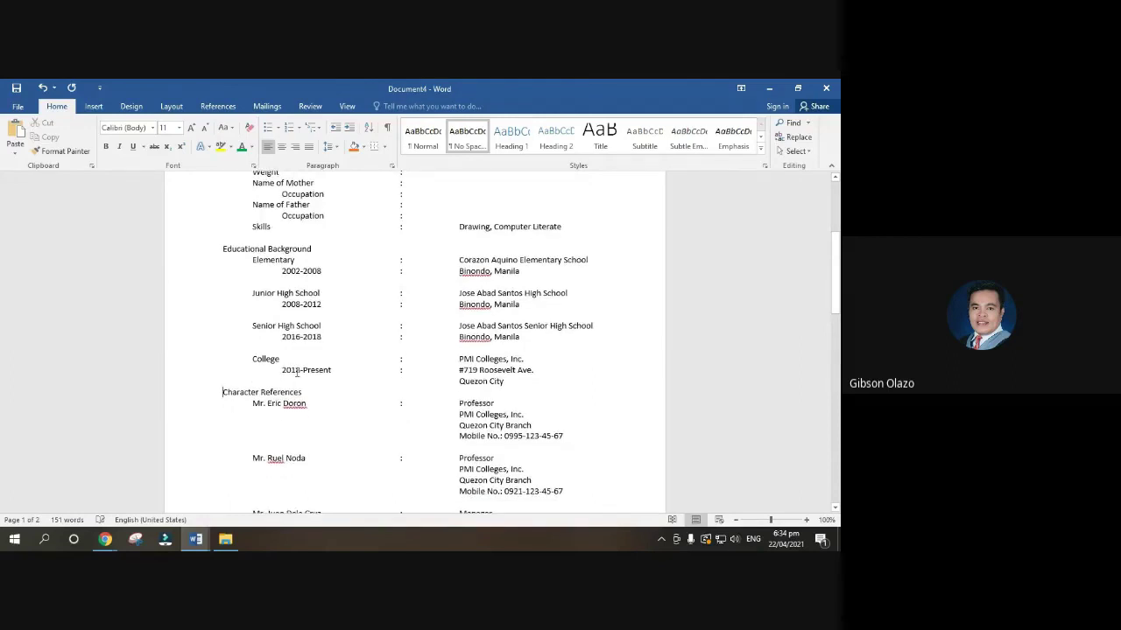
scroll(263, 367, "down", 3)
left_click(275, 351)
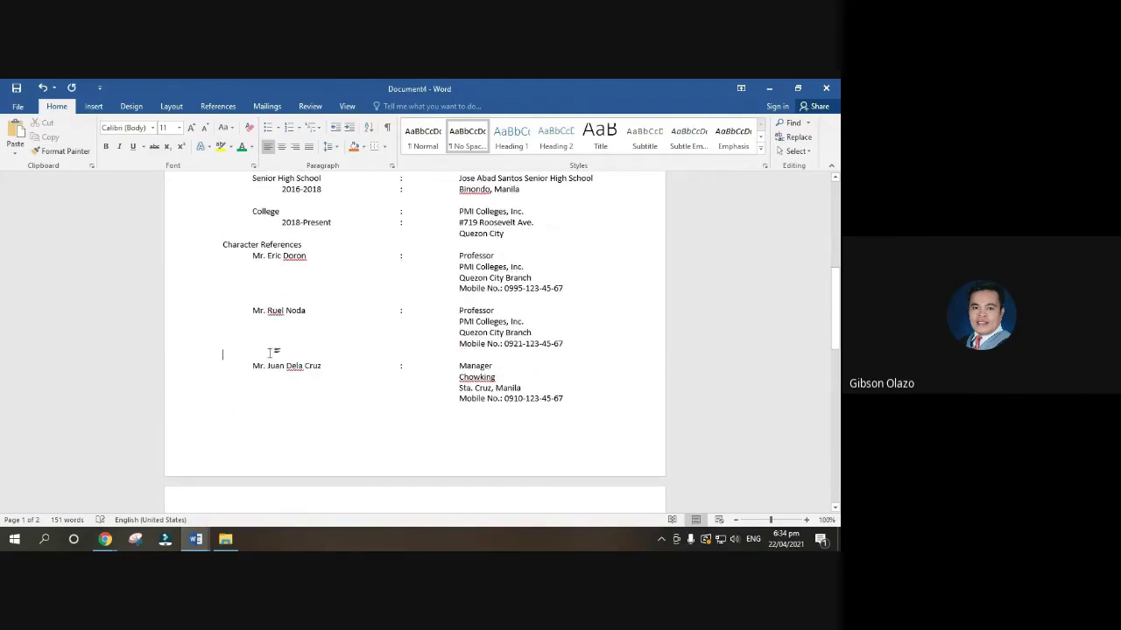
key("Delete")
left_click(274, 325)
key("Delete")
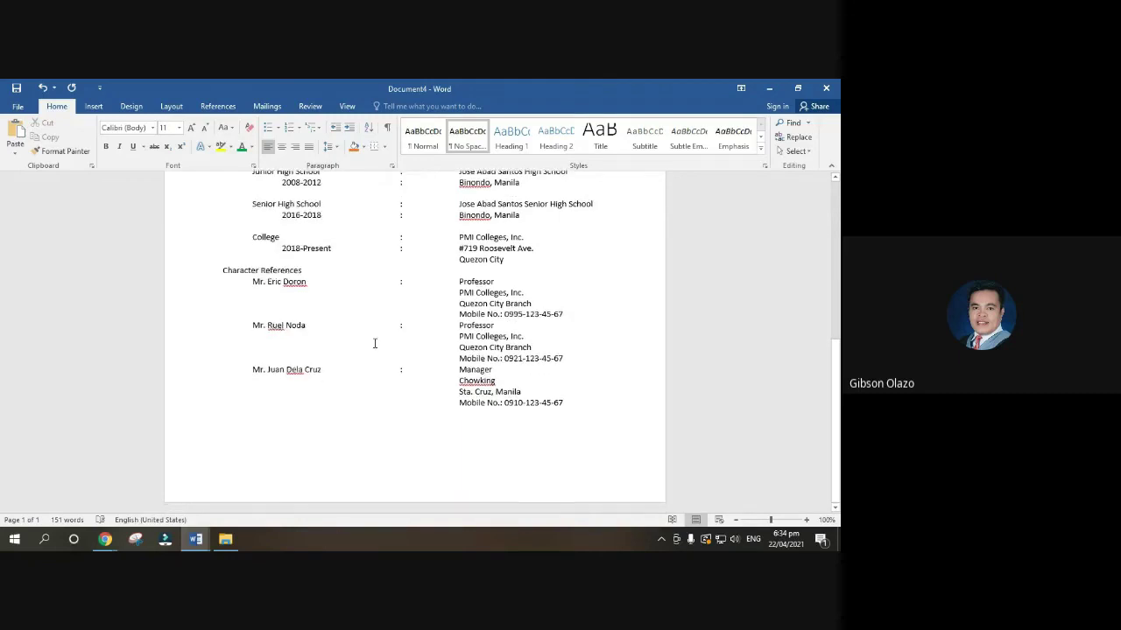
Step: Start a new line below the references for the applicant's signature name
left_click(484, 418)
left_click(431, 446)
key("Return")
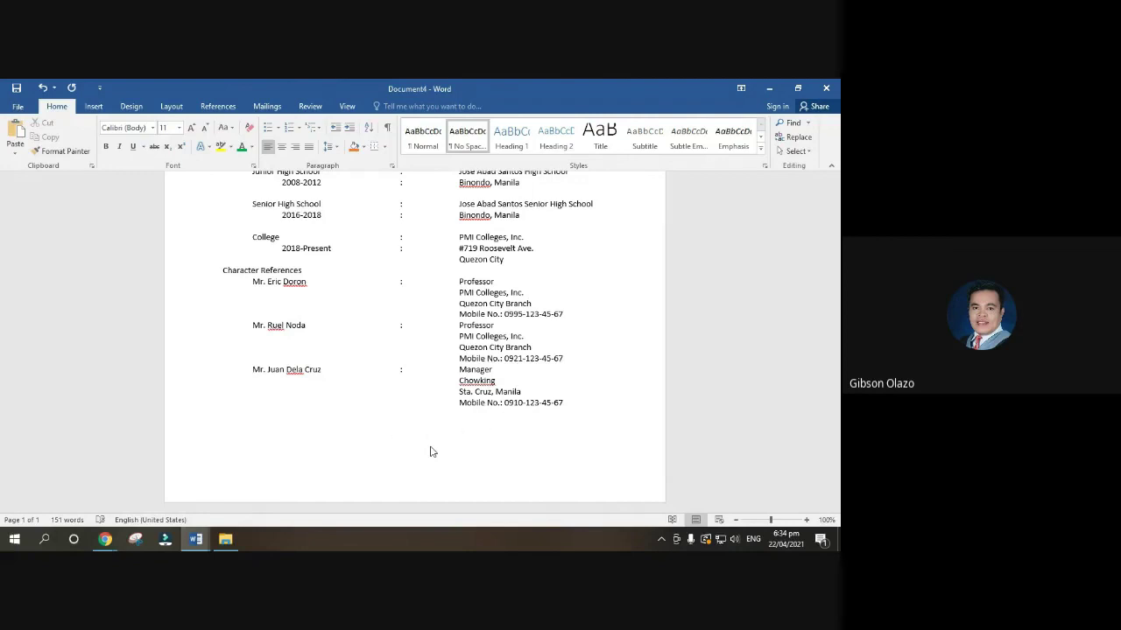
Step: Type the applicant's full name on the signature line with 'Applicant' beneath it
key("Return")
key("Return")
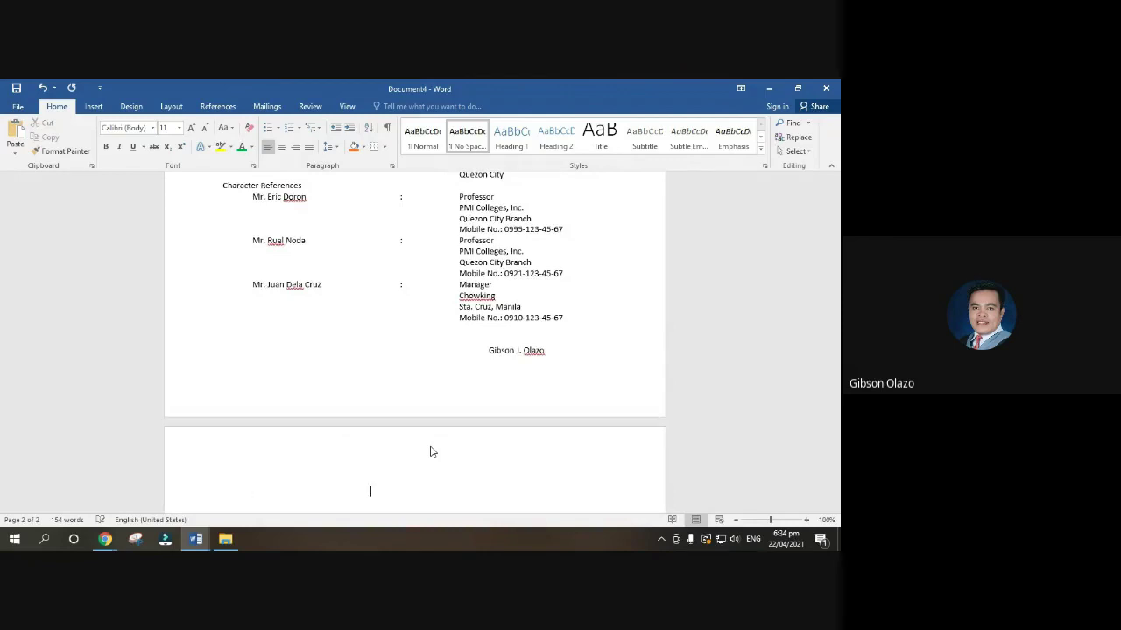
type("ASpp")
key("BackSpace")
key("BackSpace")
key("BackSpace")
type("pplicant")
Step: Remove the blank line after Skills and realign Quezon City with the college address
scroll(411, 339, "up", 3)
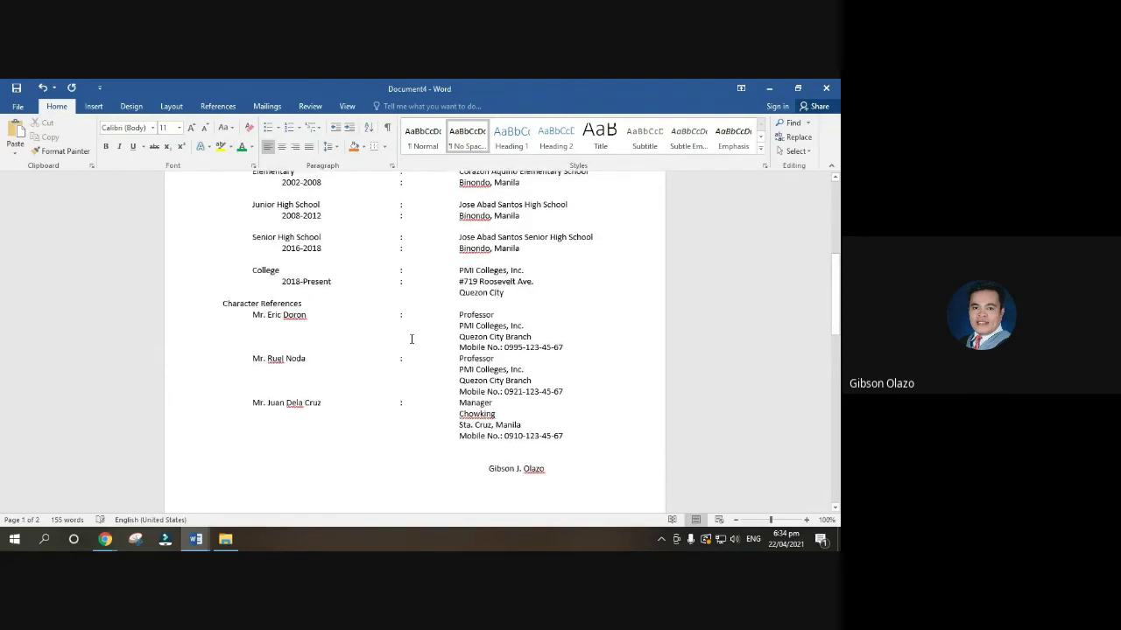
scroll(412, 339, "up", 6)
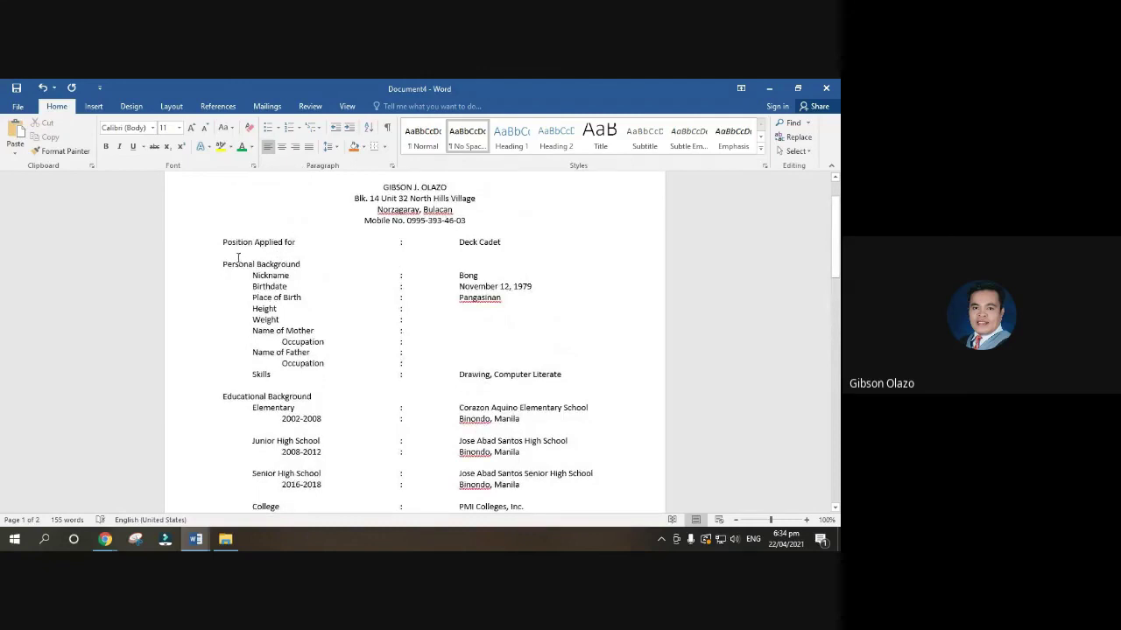
key("BackSpace")
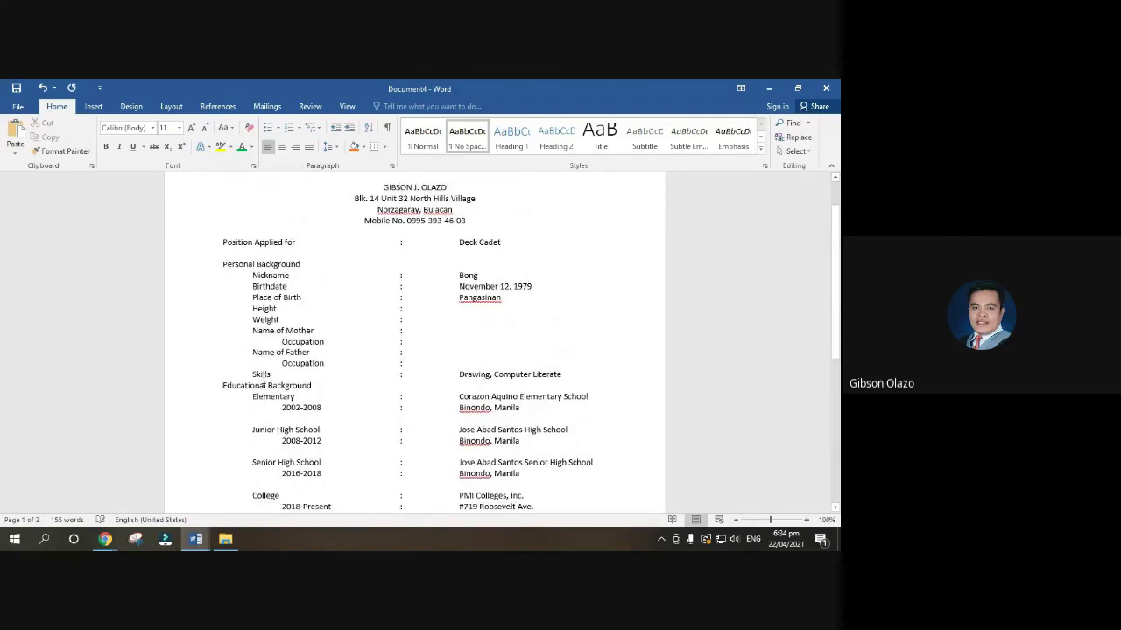
scroll(263, 394, "down", 3)
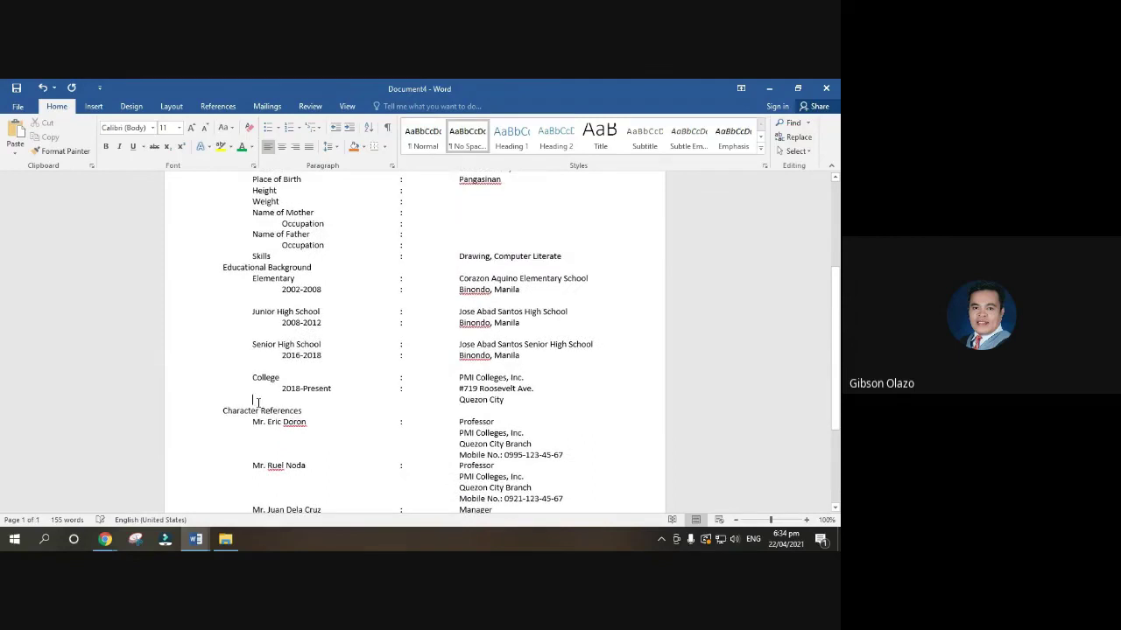
key("Delete")
key("Tab")
scroll(265, 401, "down", 3)
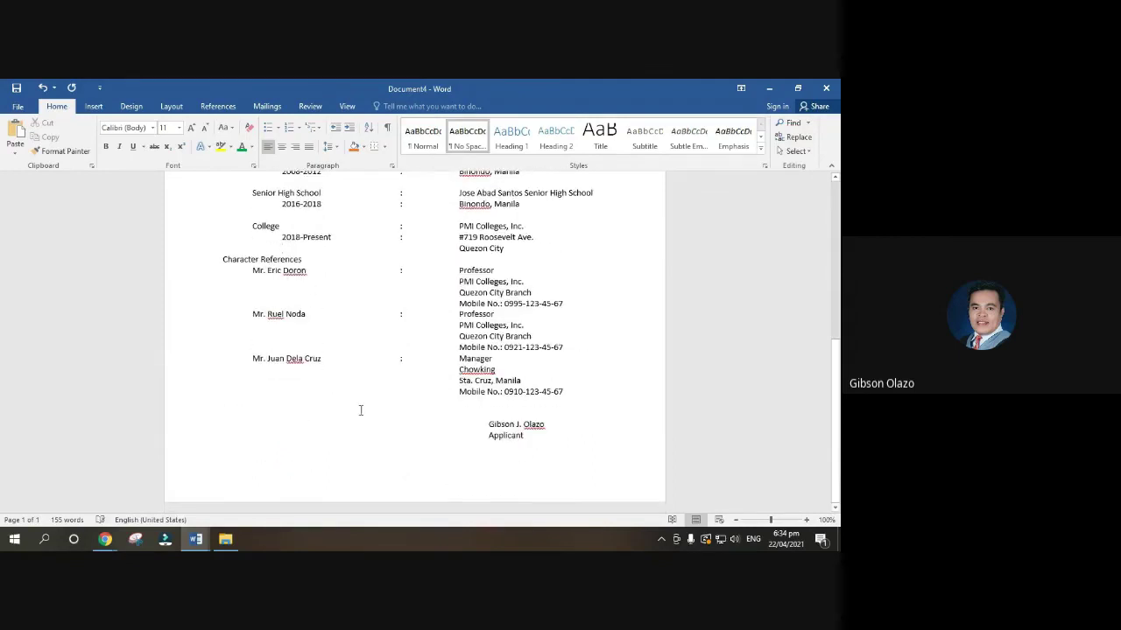
Step: Make the applicant's signature name bold with a thick underline
left_click_drag(489, 425, 541, 429)
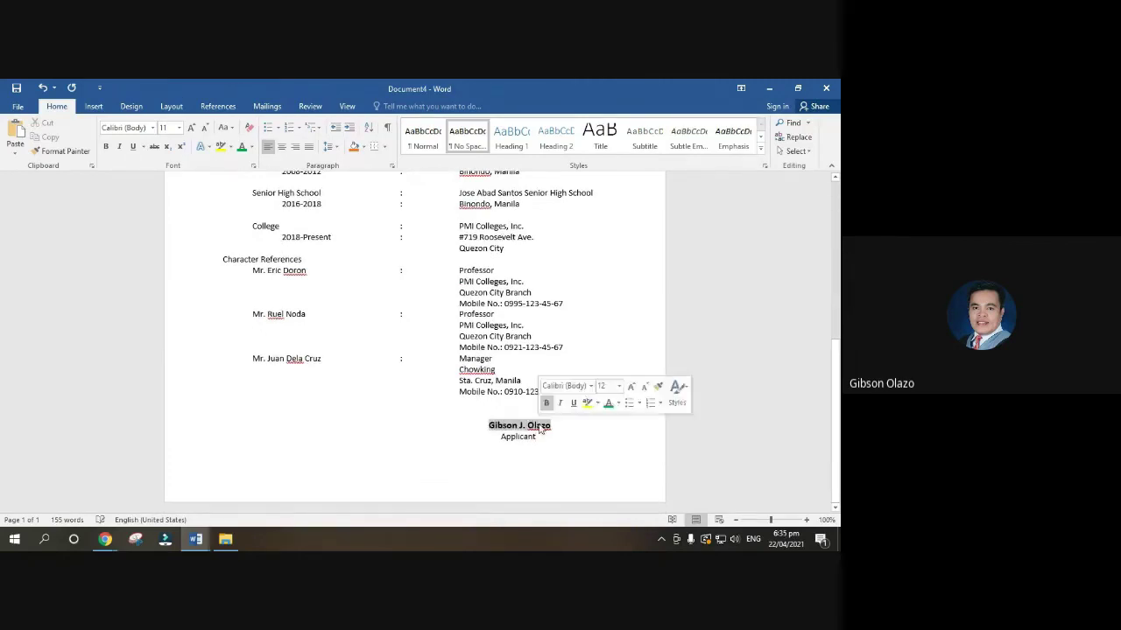
left_click(143, 147)
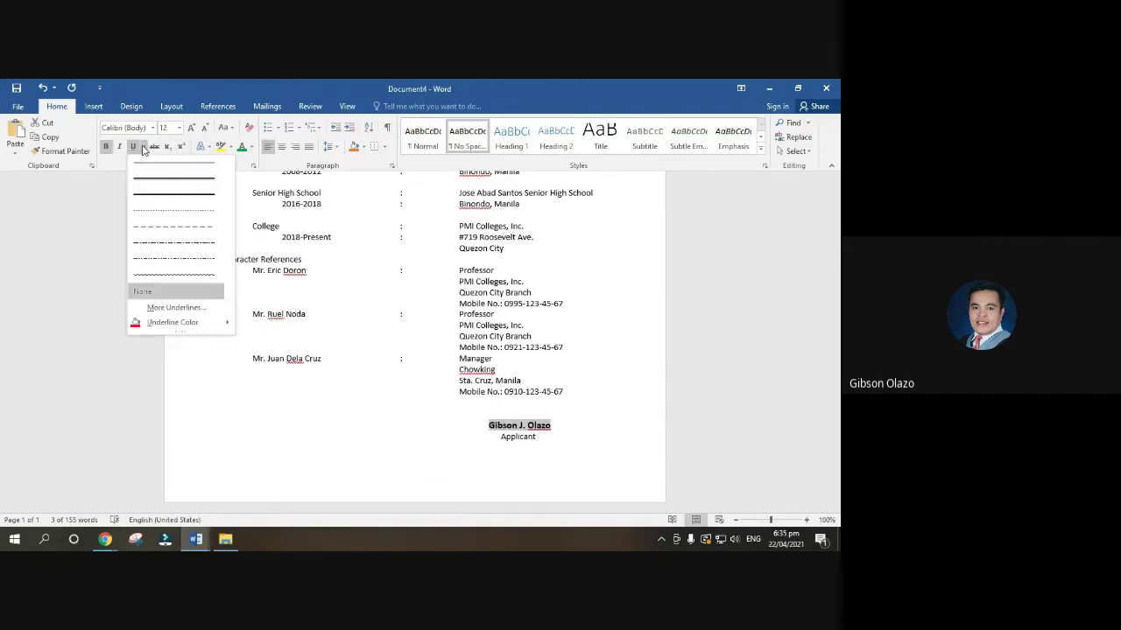
left_click(164, 200)
left_click(696, 427)
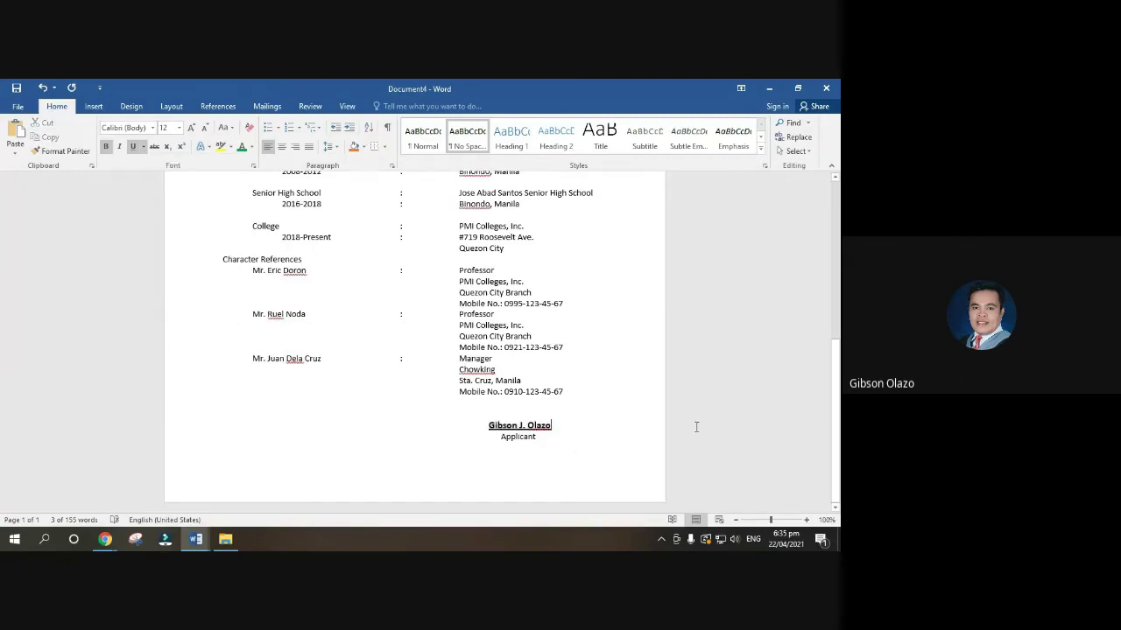
left_click(645, 434)
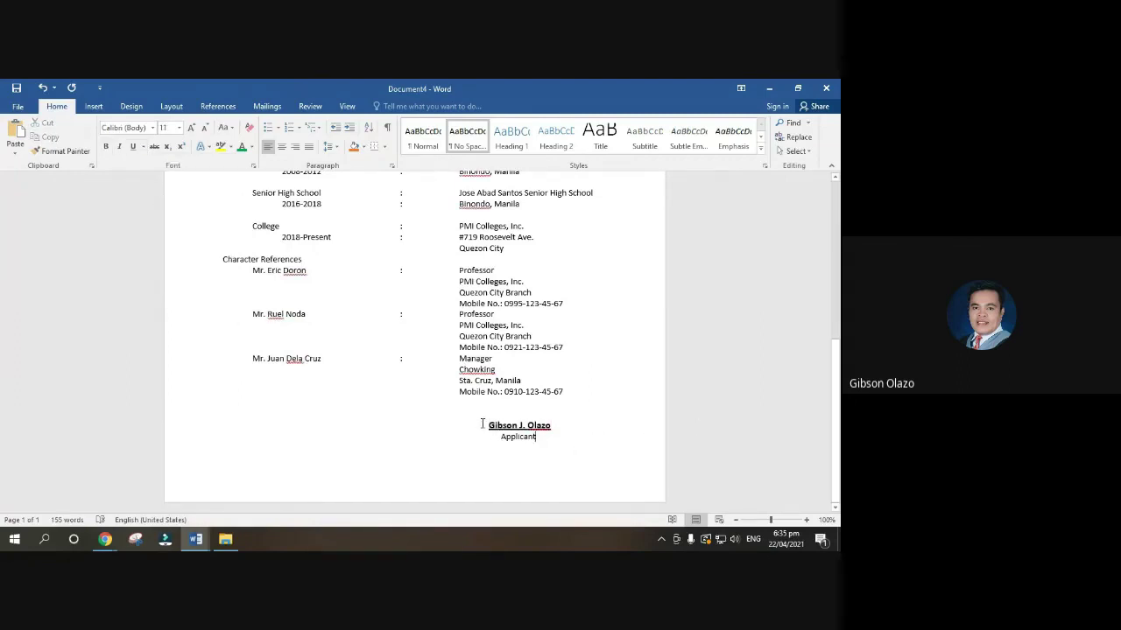
Step: Keep the signature name at font size 12 after briefly enlarging it to 14
left_click_drag(482, 423, 551, 427)
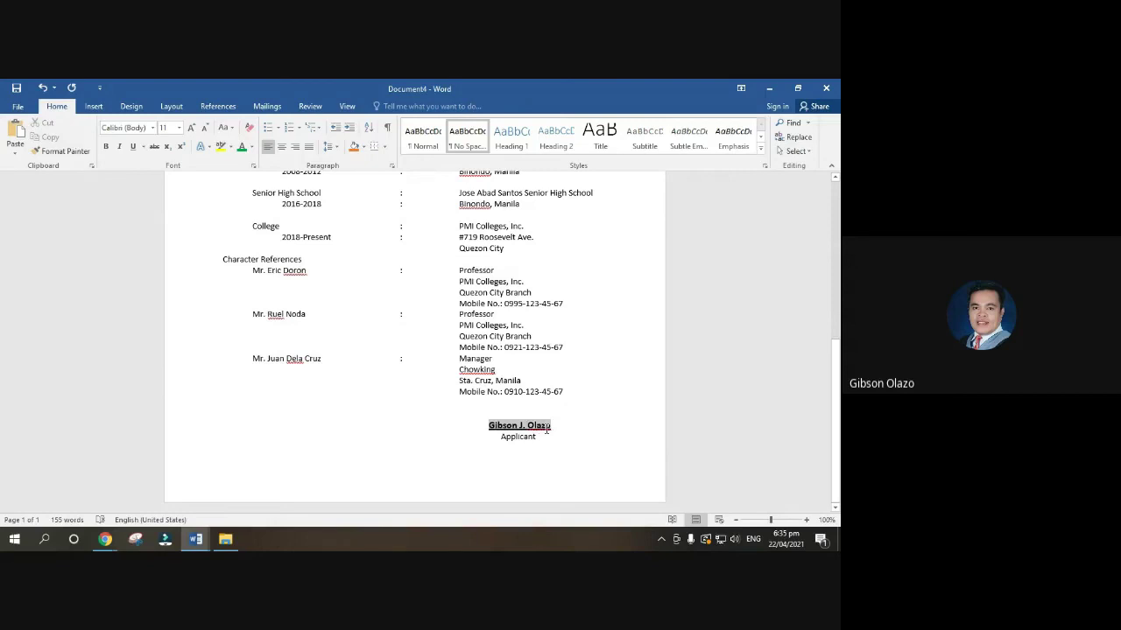
left_click(191, 128)
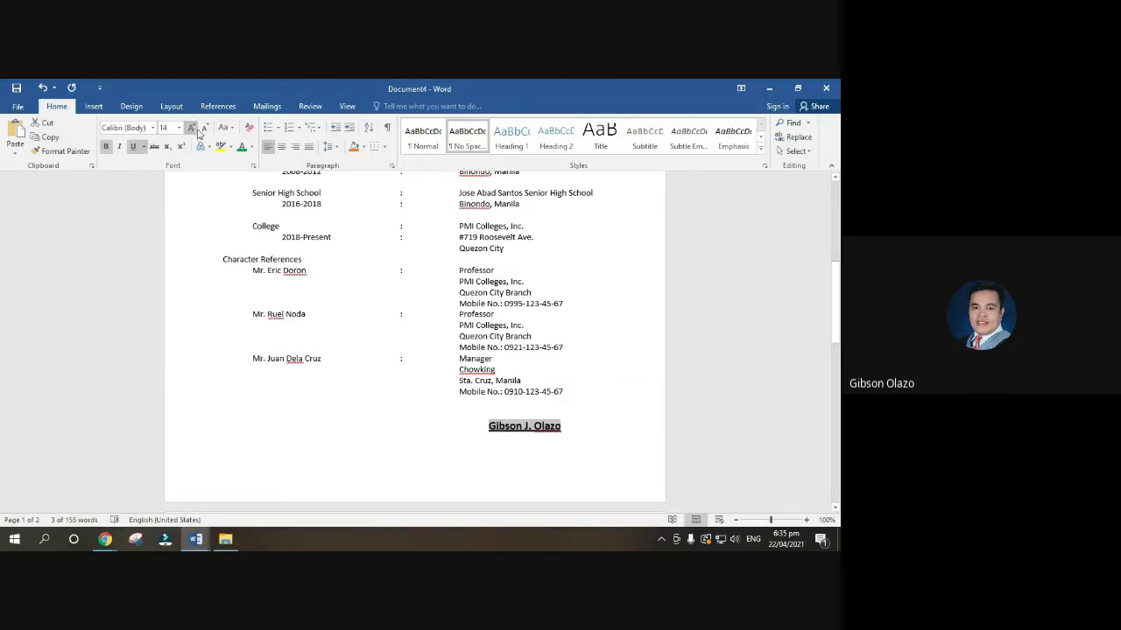
left_click(204, 128)
left_click(595, 462)
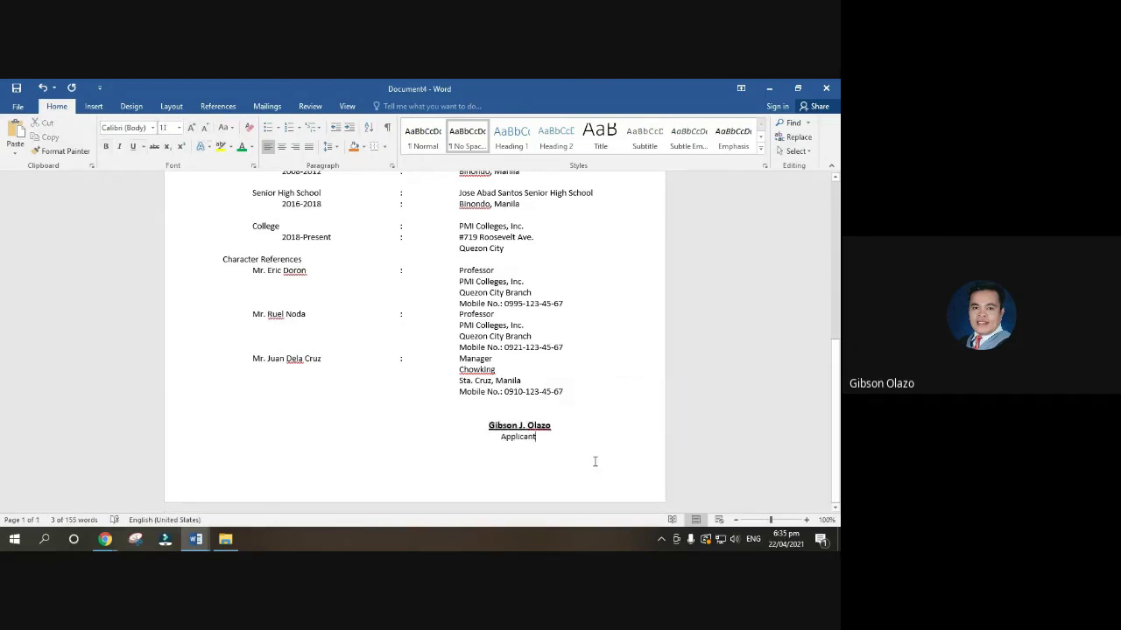
scroll(595, 461, "up", 8)
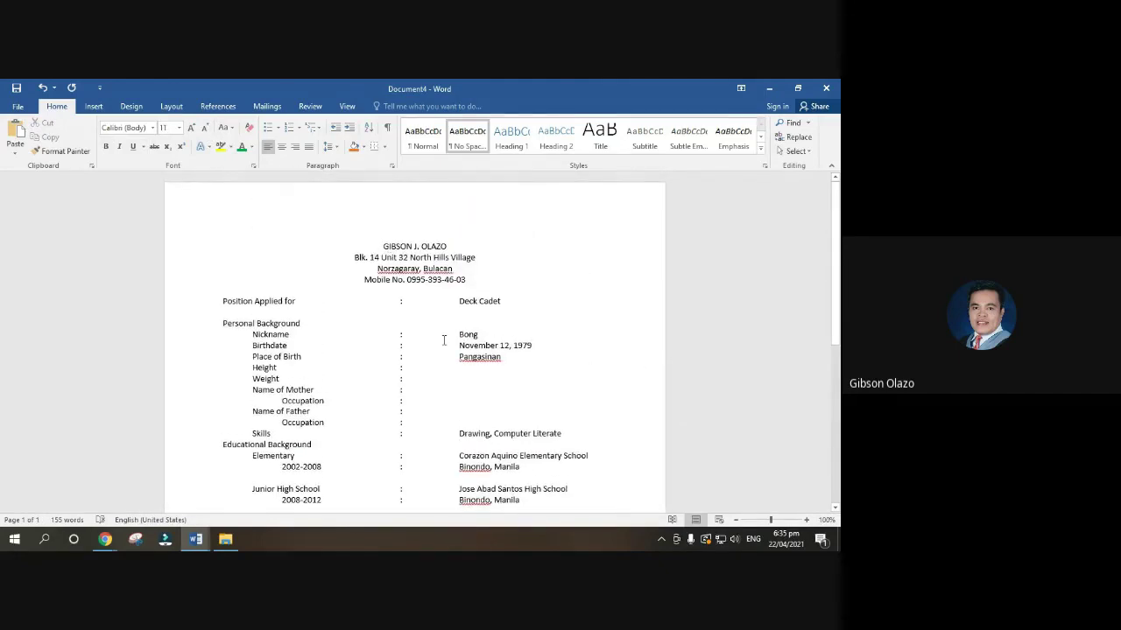
Step: Save the resume to the Desktop as 'Act. Simple Resume' using Save As
left_click(17, 107)
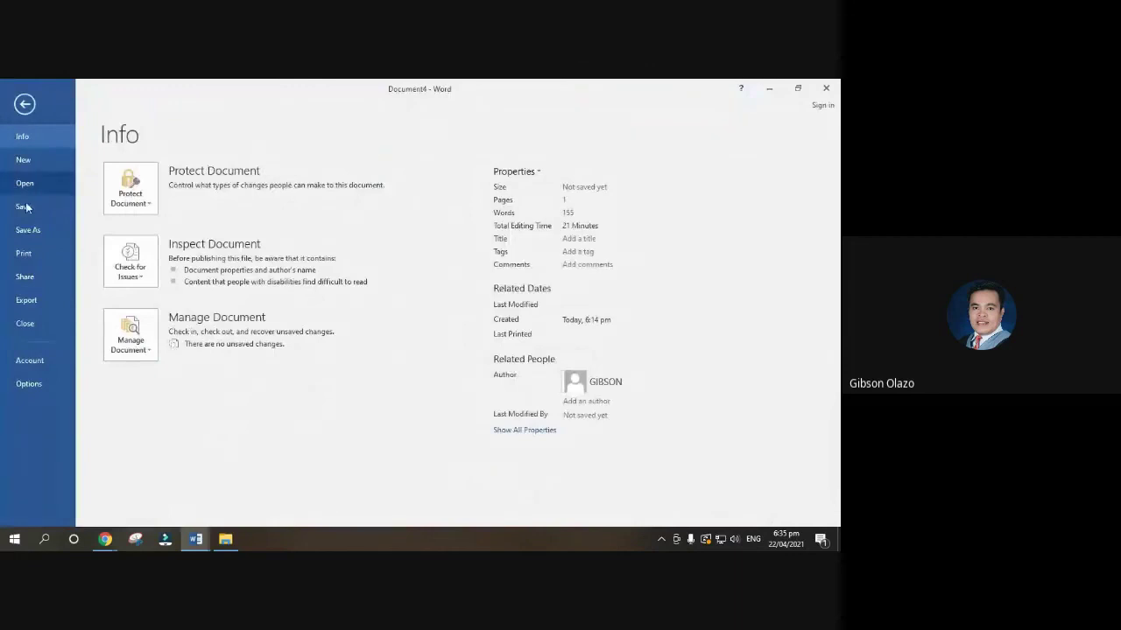
left_click(38, 227)
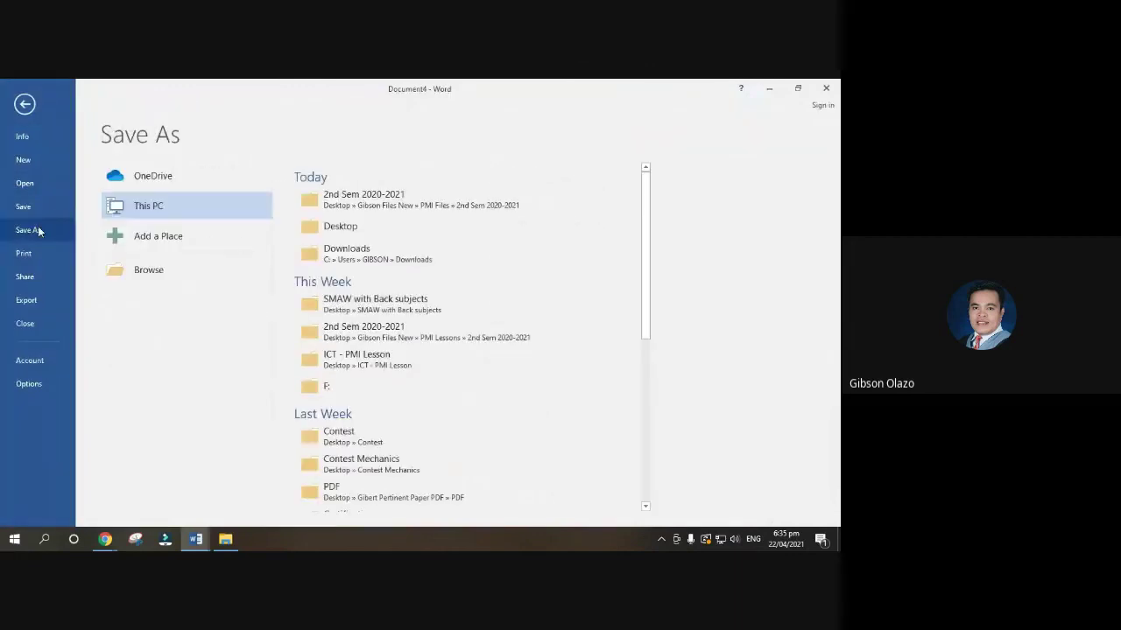
left_click(341, 230)
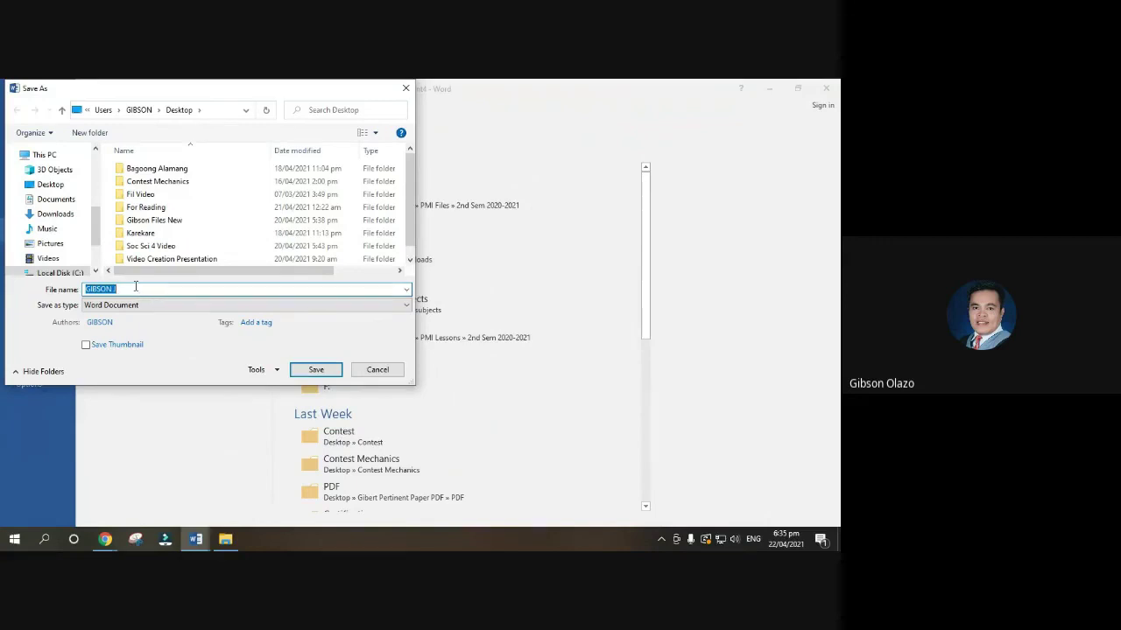
left_click(140, 288)
key("BackSpace")
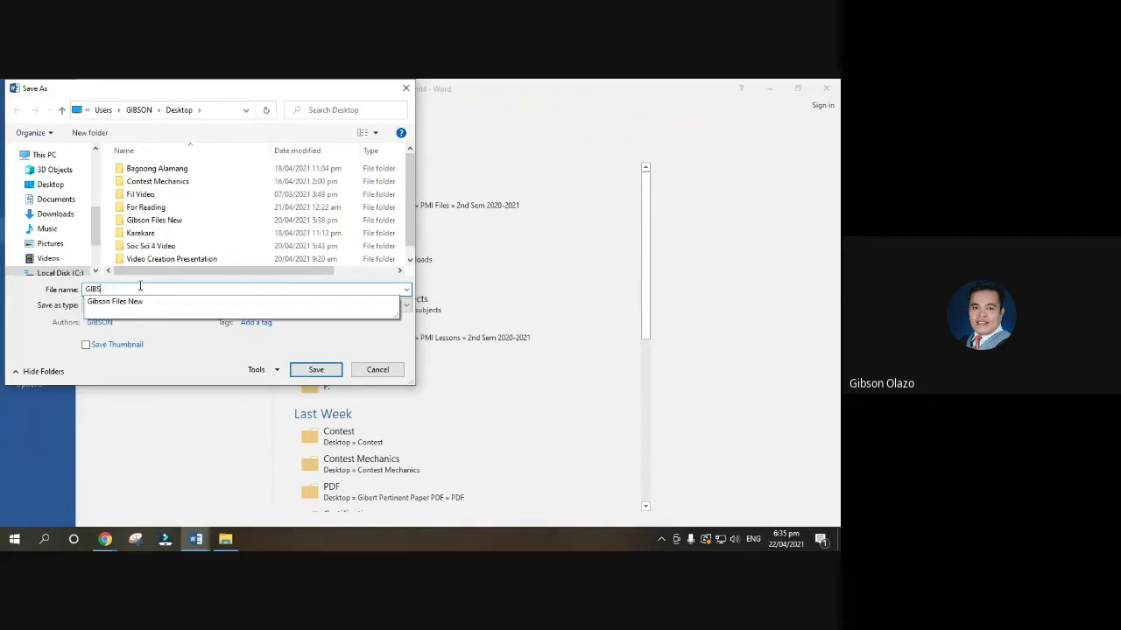
key("BackSpace")
key("BackSpace")
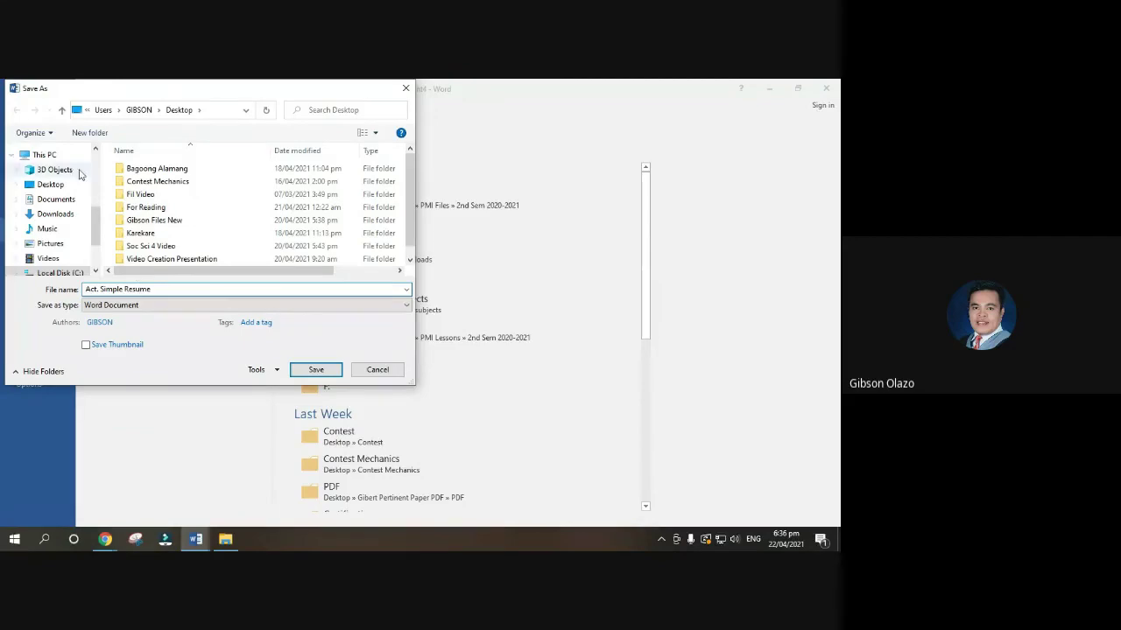
left_click(54, 184)
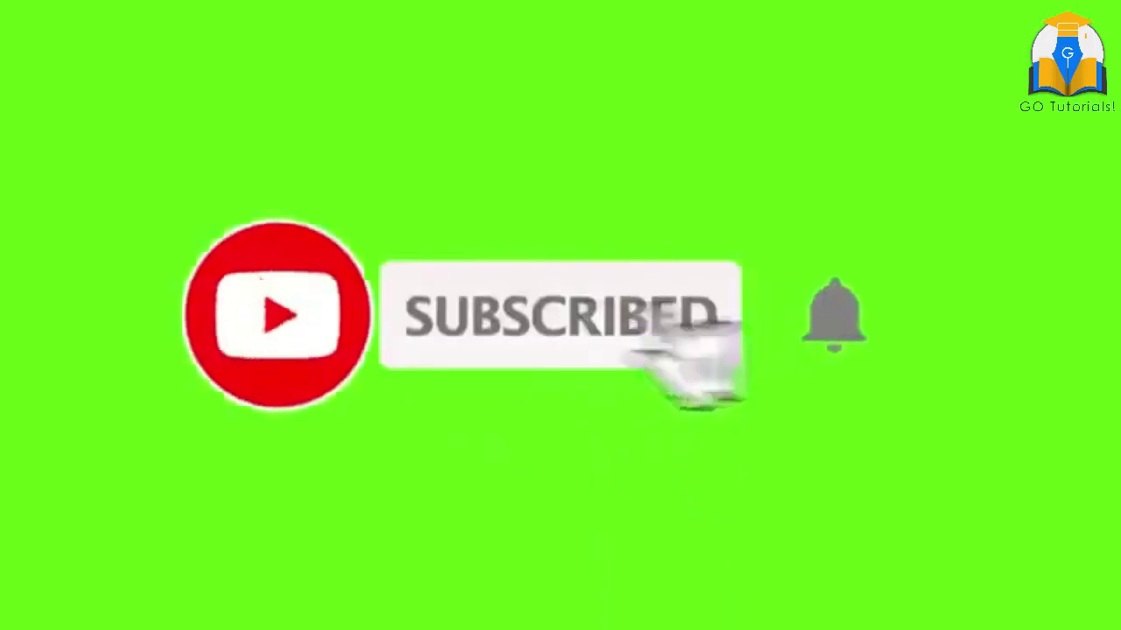